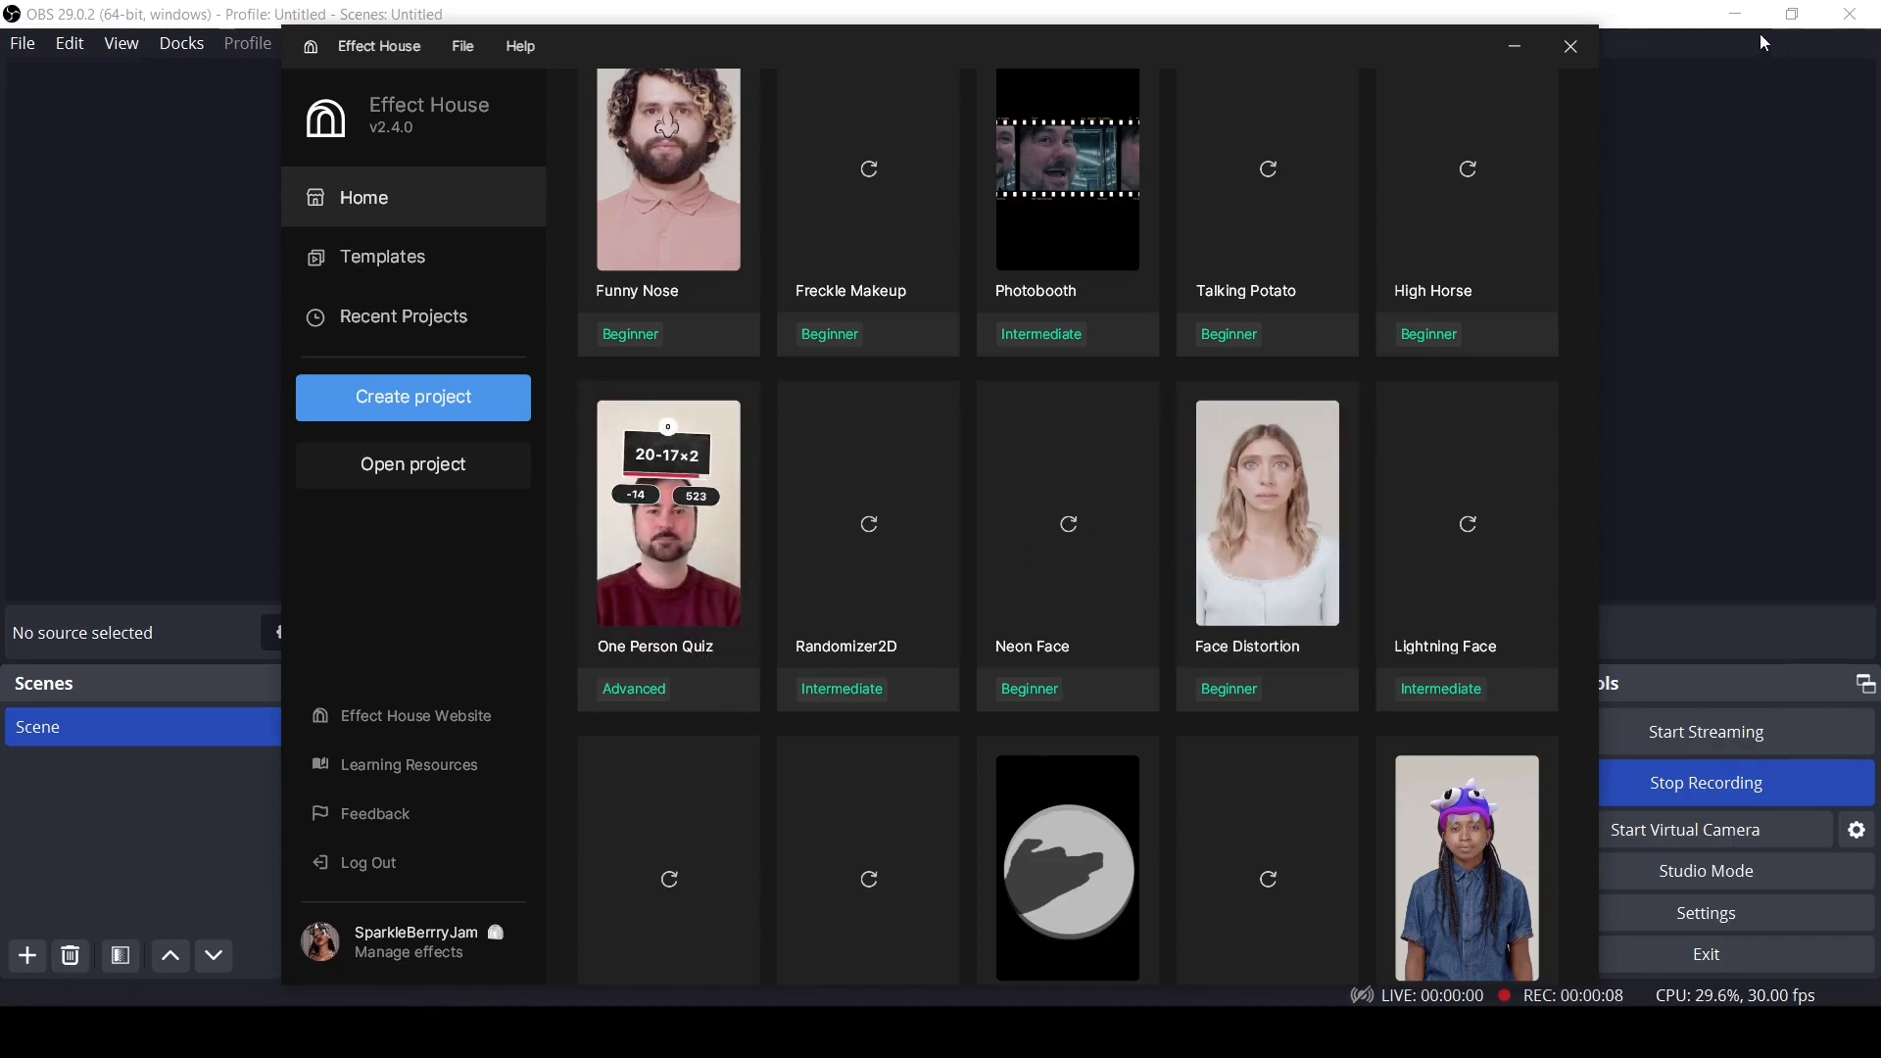
# Step: Open the One Person Quiz template and hide its Scoreboard, Timer Bar and Question objects, toggling the Question BG off and back on
pyautogui.click(690, 566)
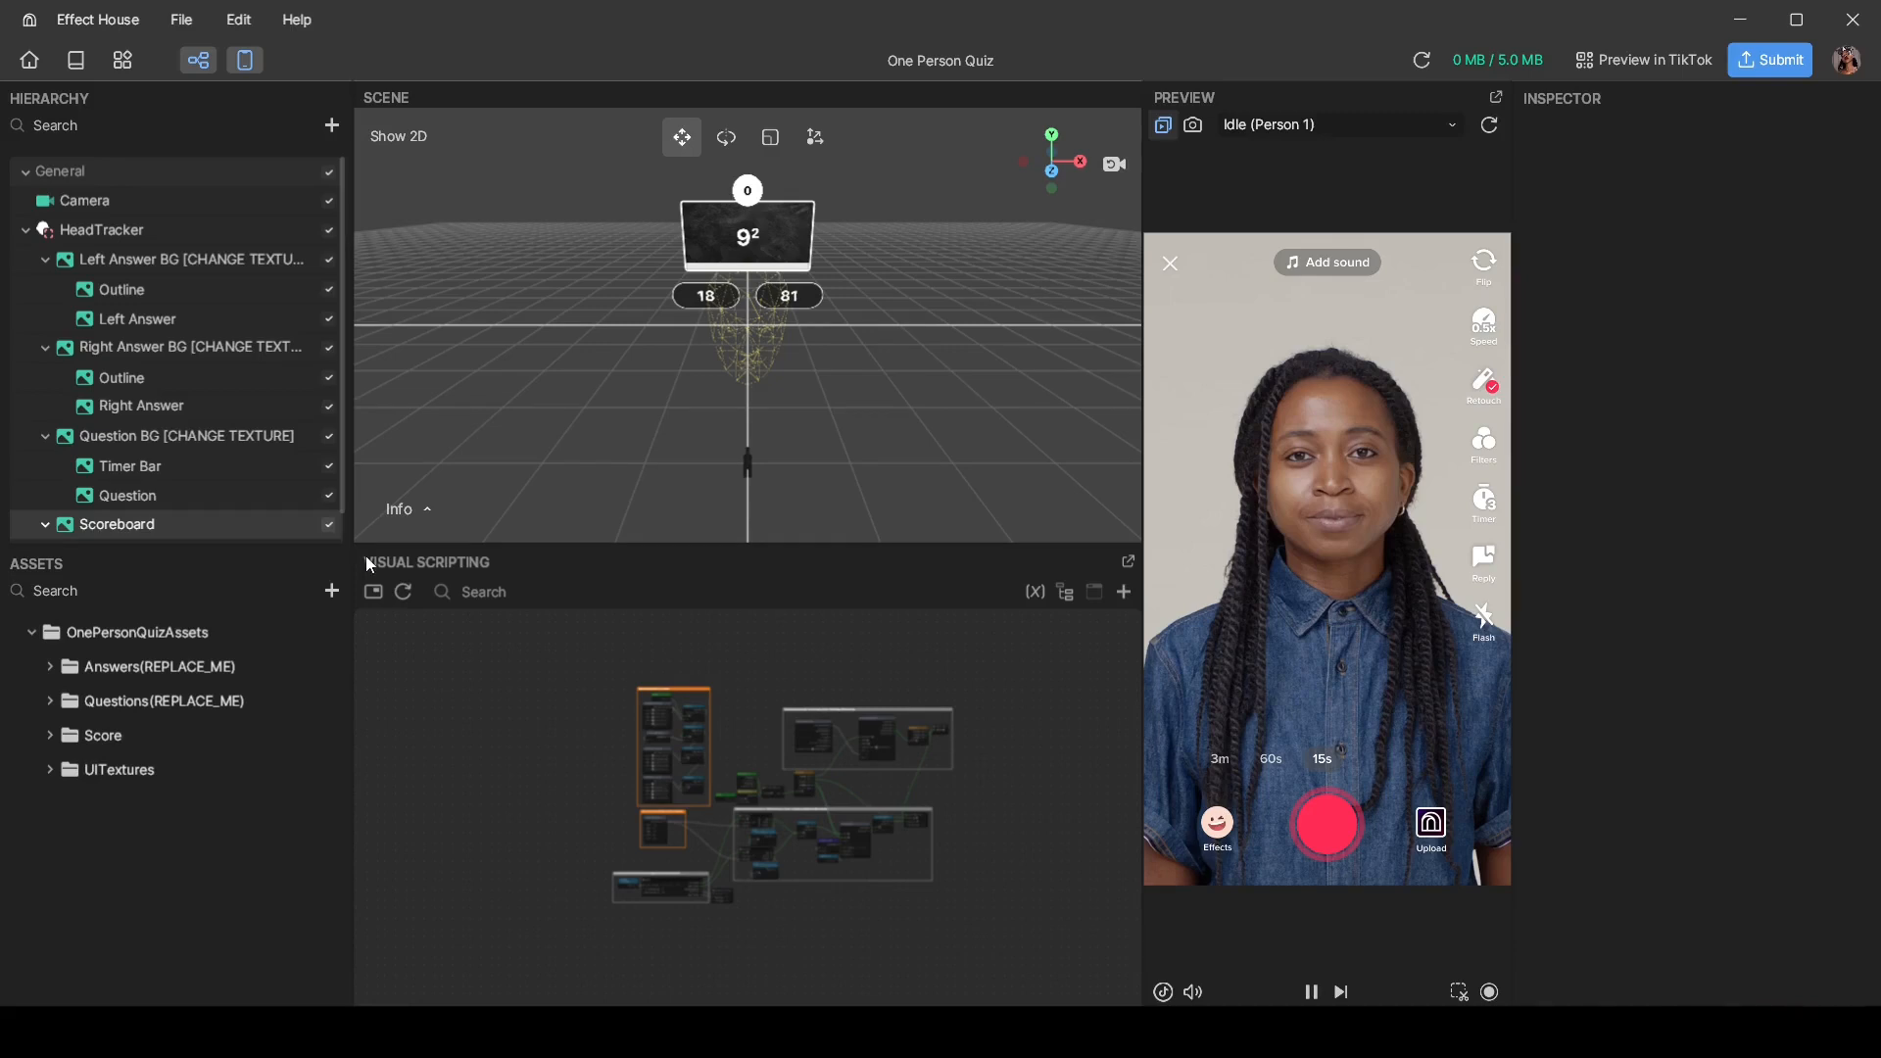
pyautogui.click(329, 525)
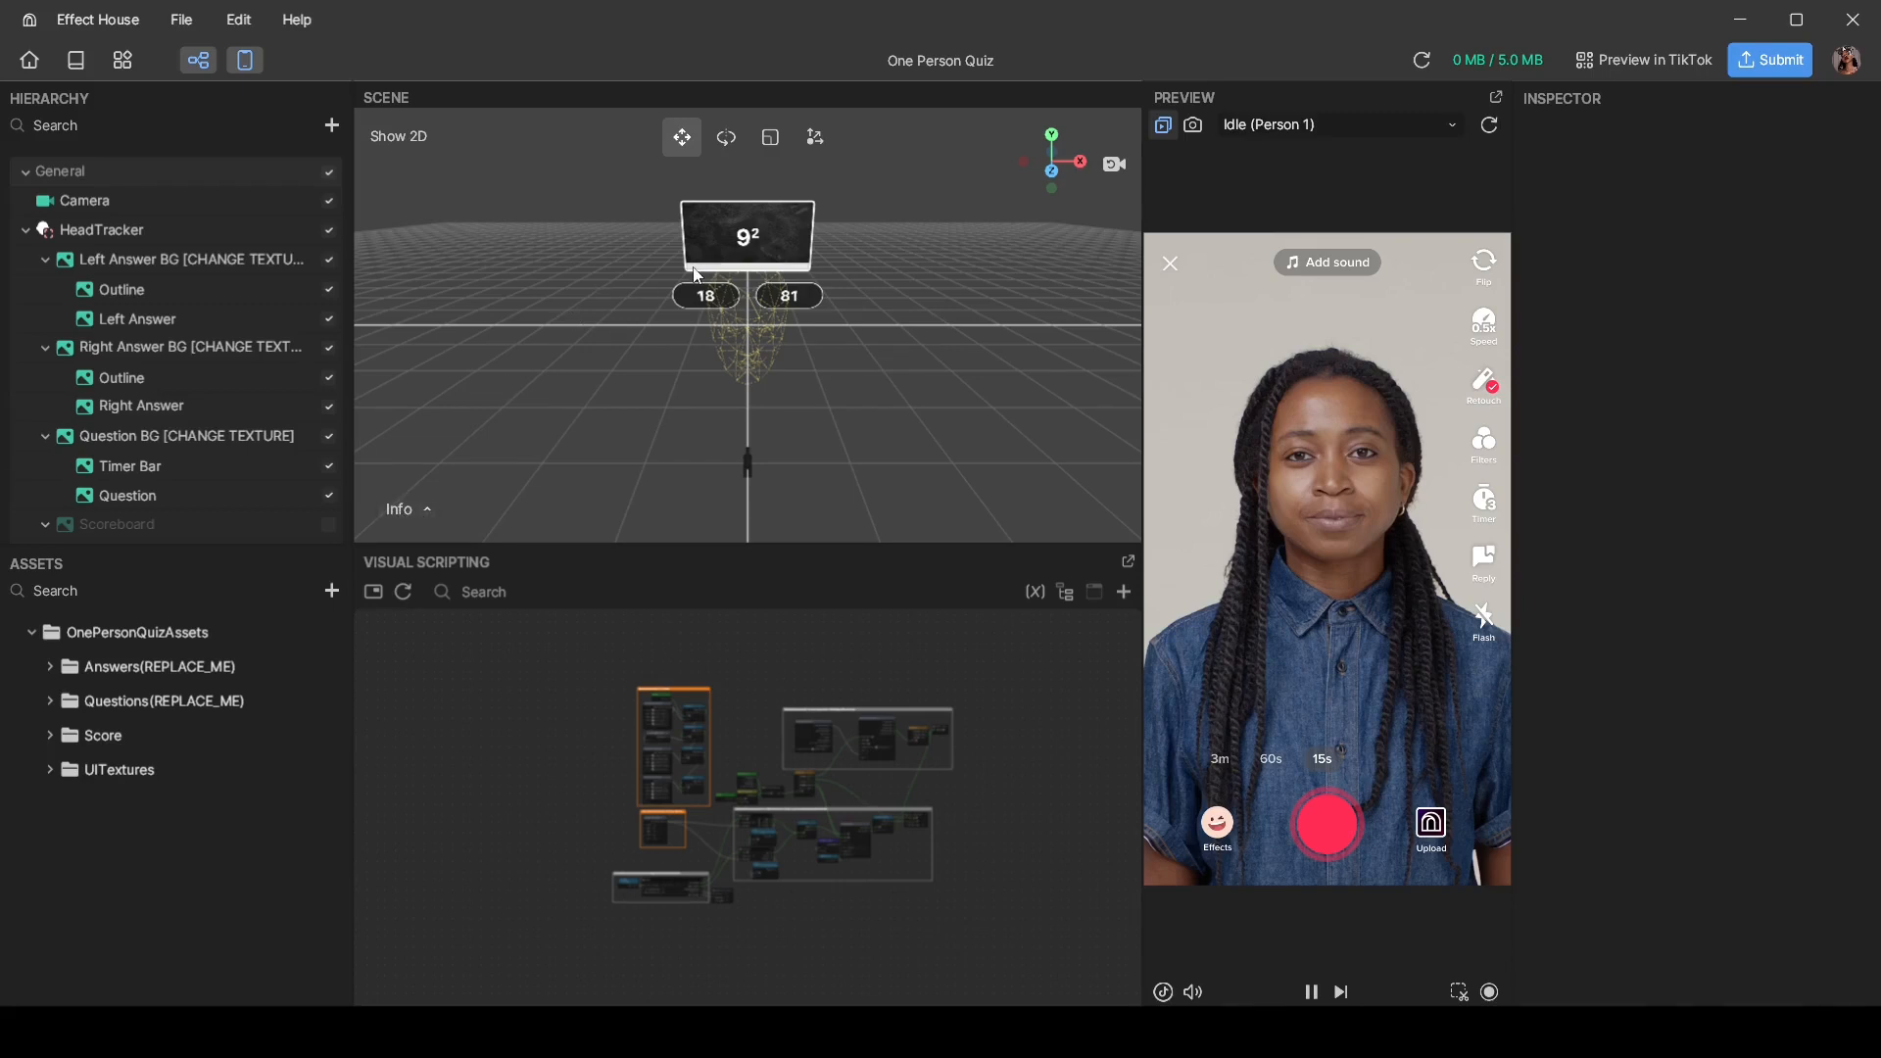
pyautogui.click(329, 469)
pyautogui.click(328, 494)
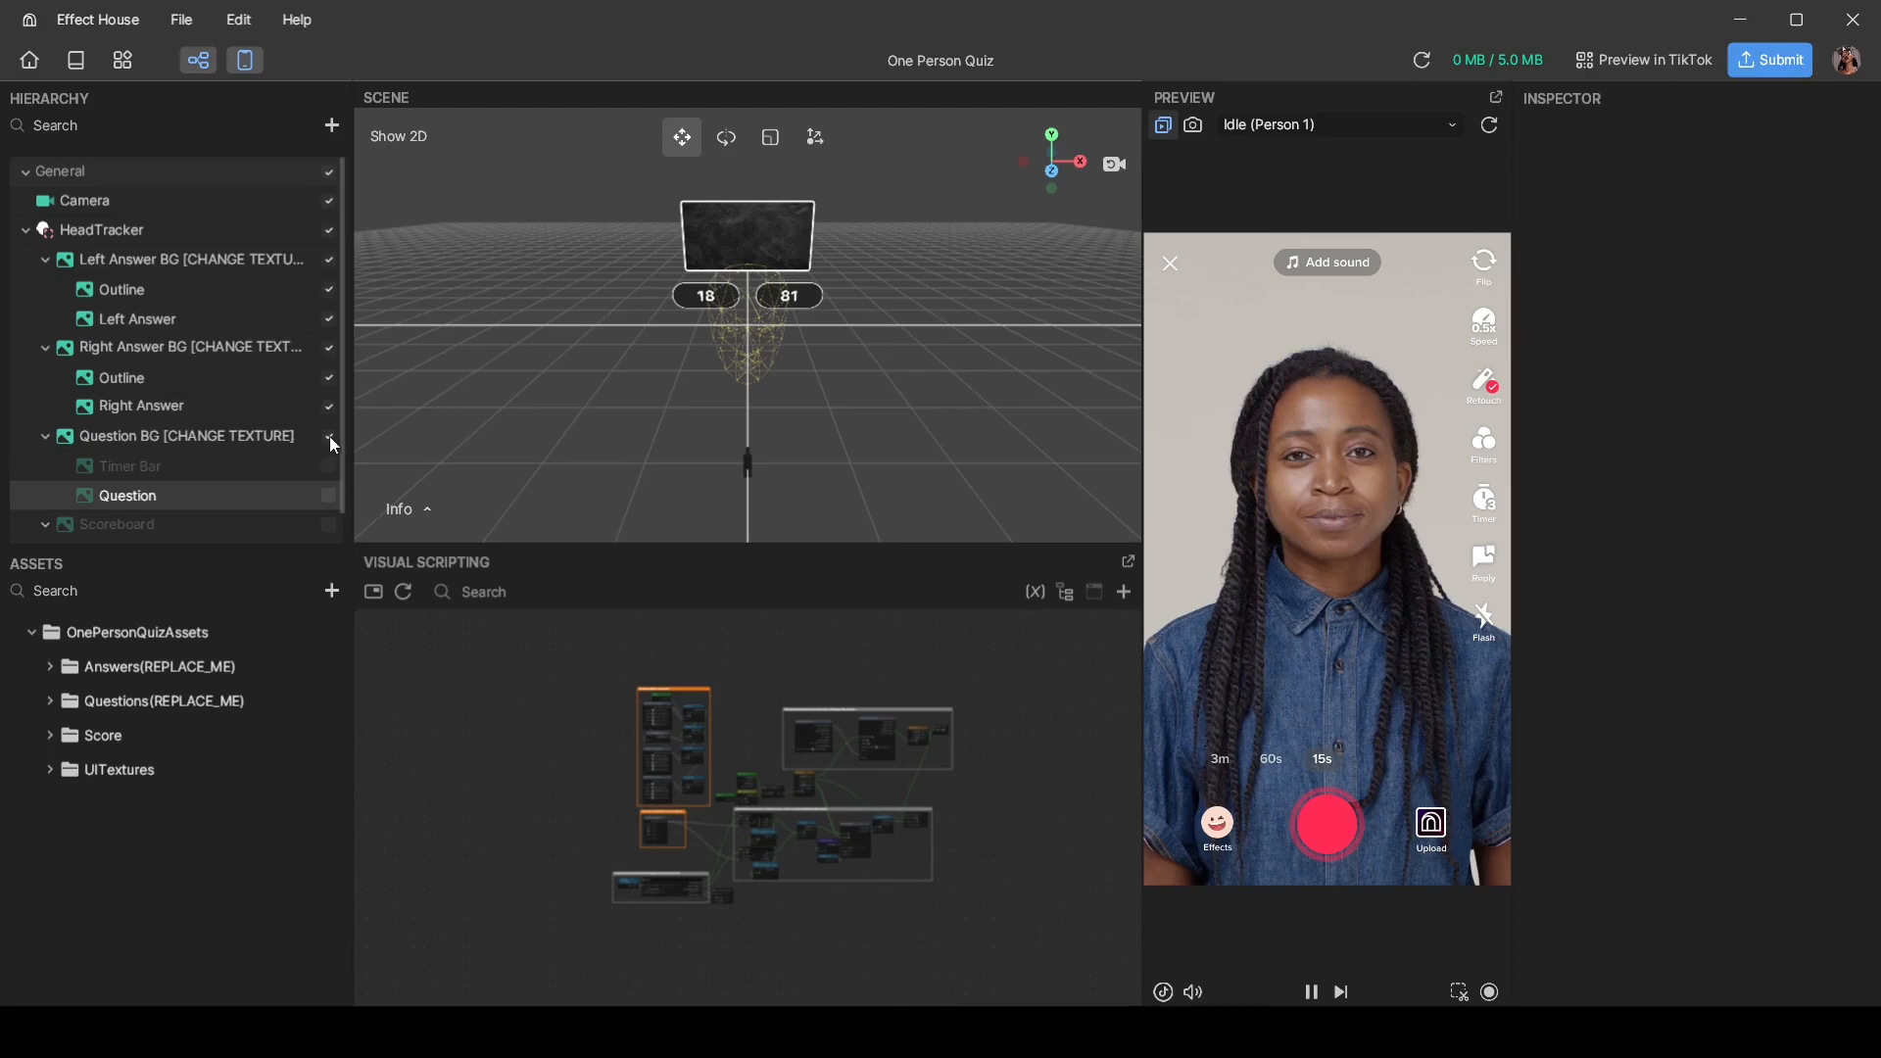
pyautogui.click(328, 436)
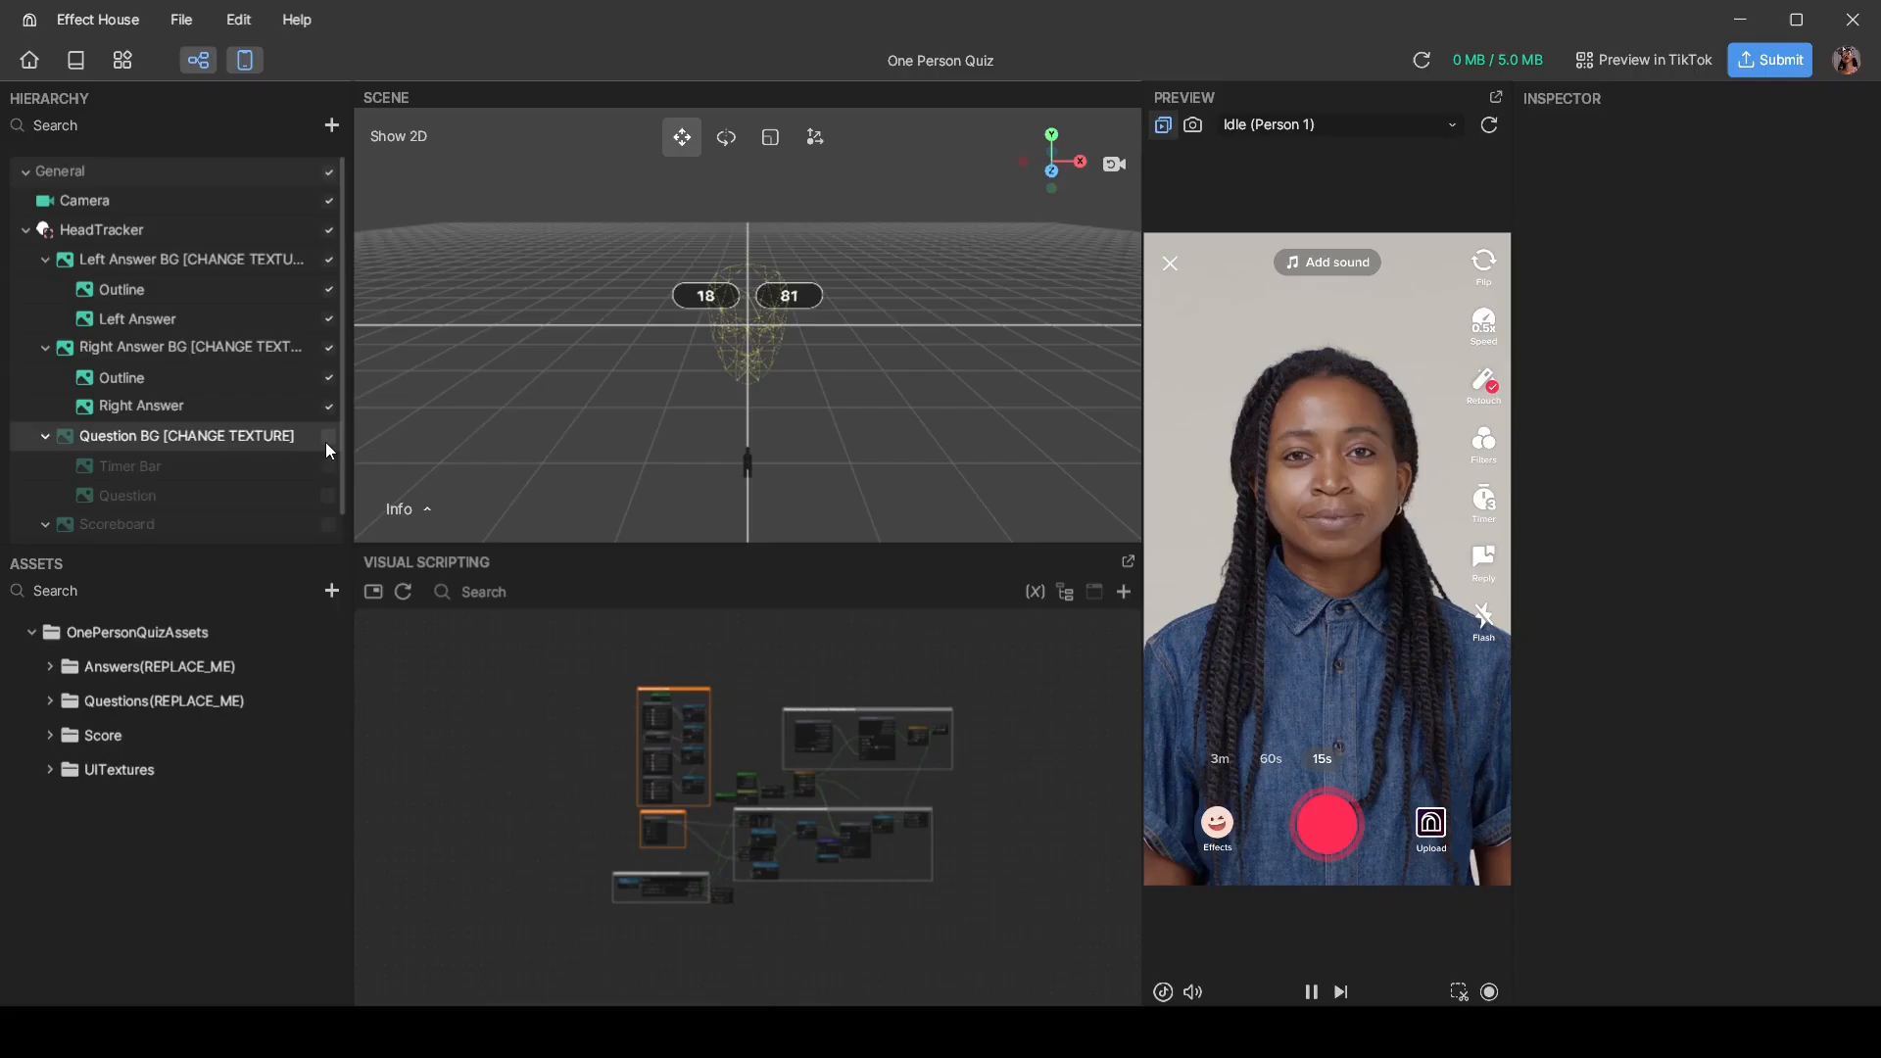
pyautogui.click(328, 435)
pyautogui.click(331, 590)
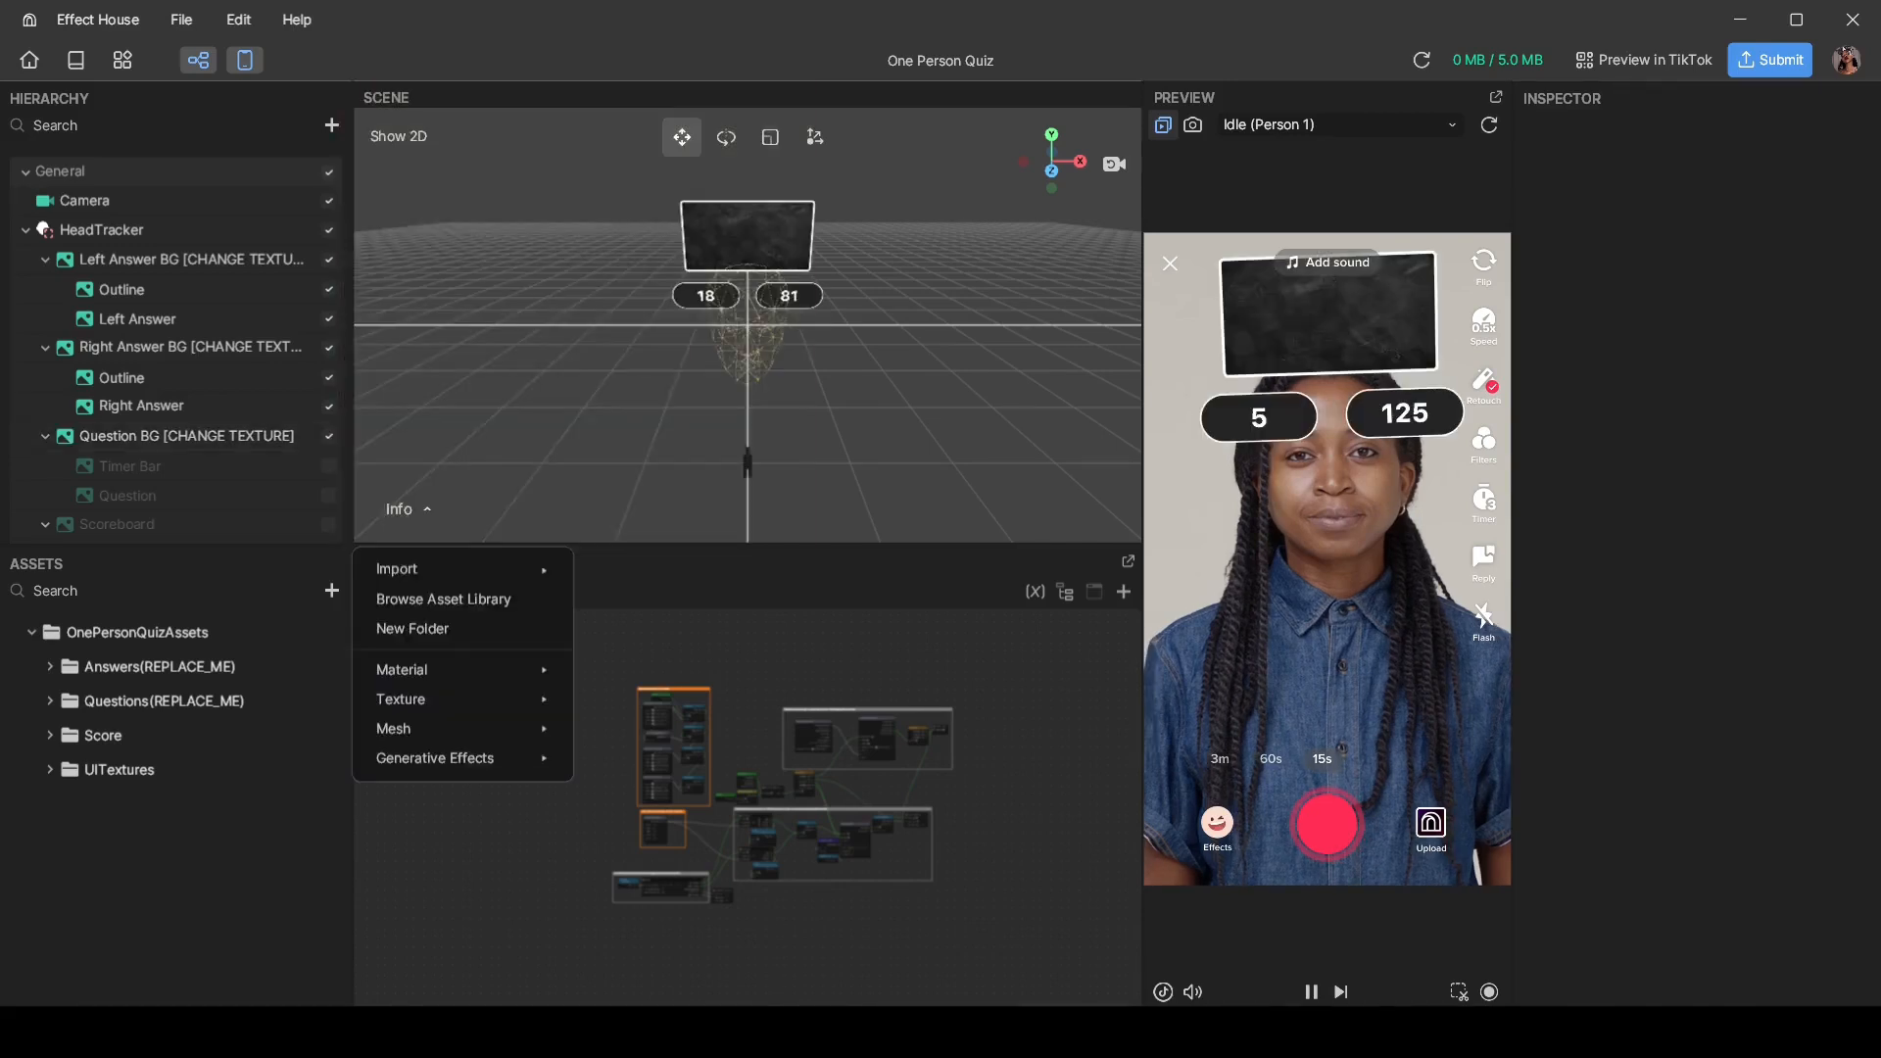
pyautogui.click(494, 886)
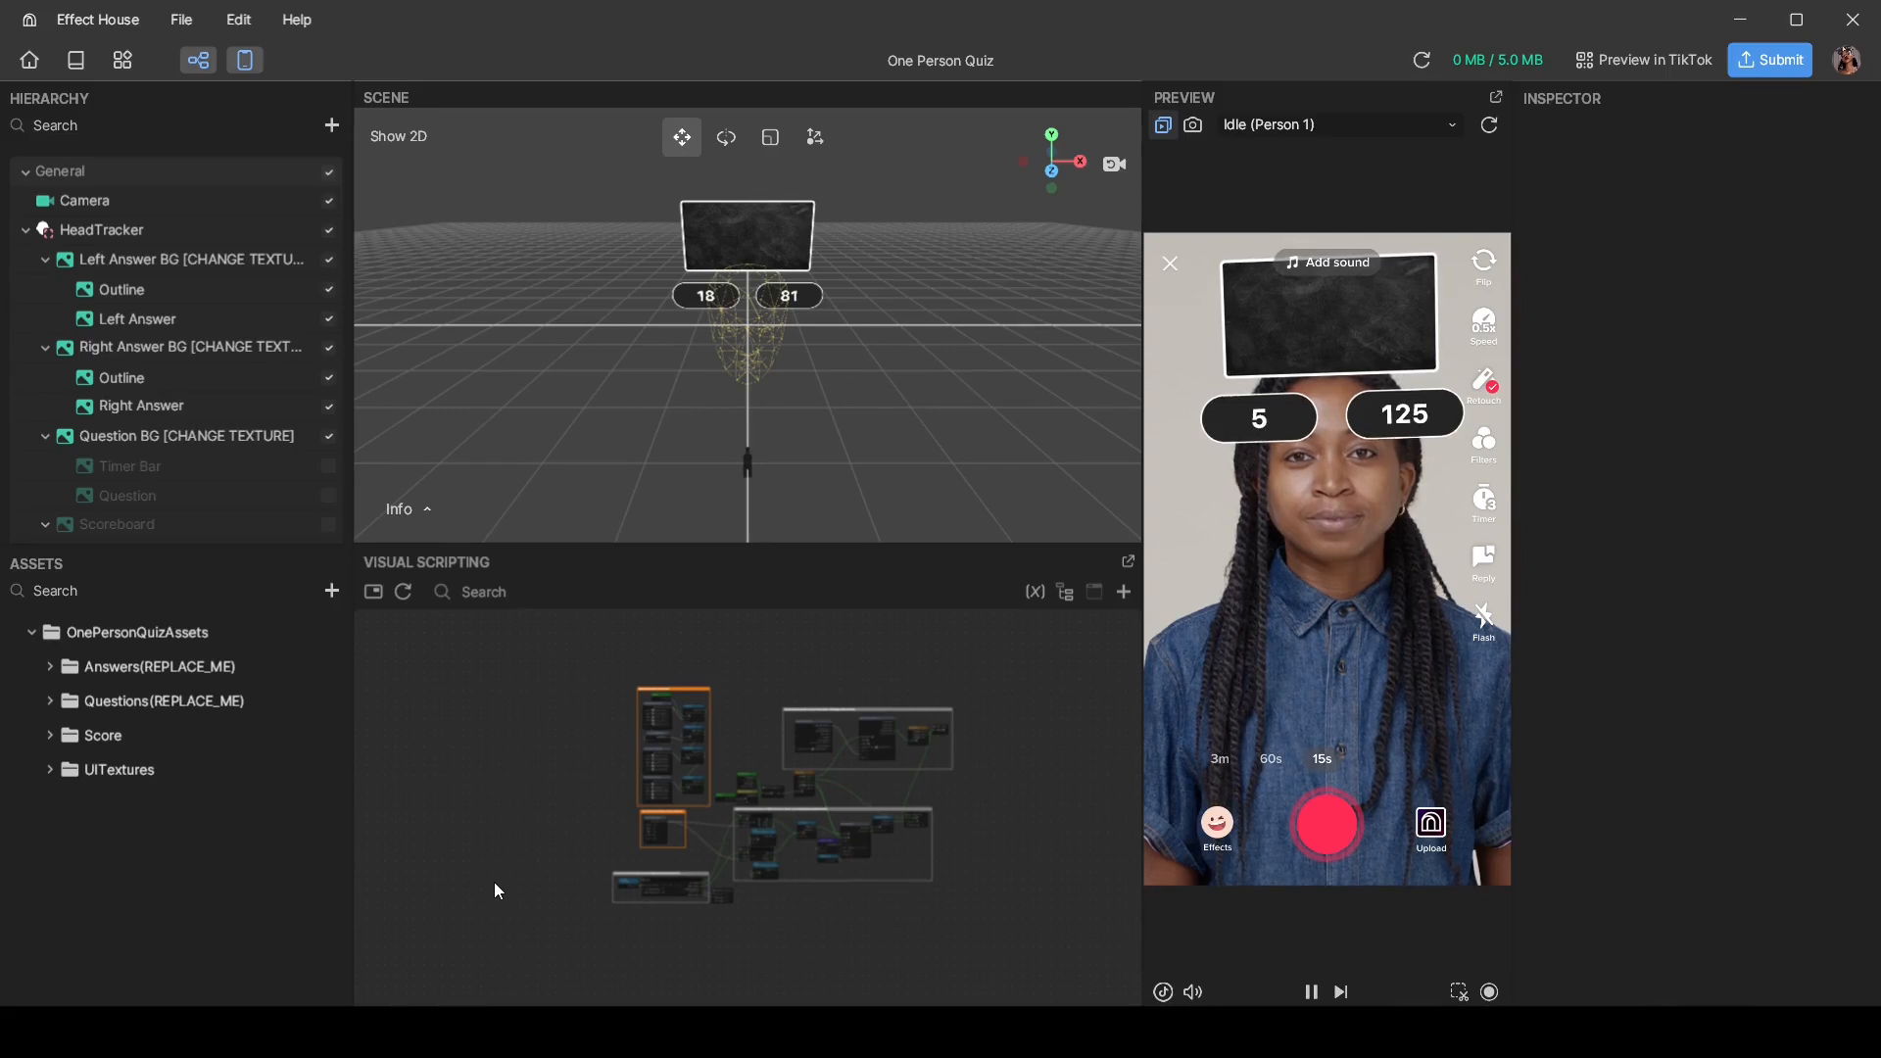
pyautogui.click(331, 589)
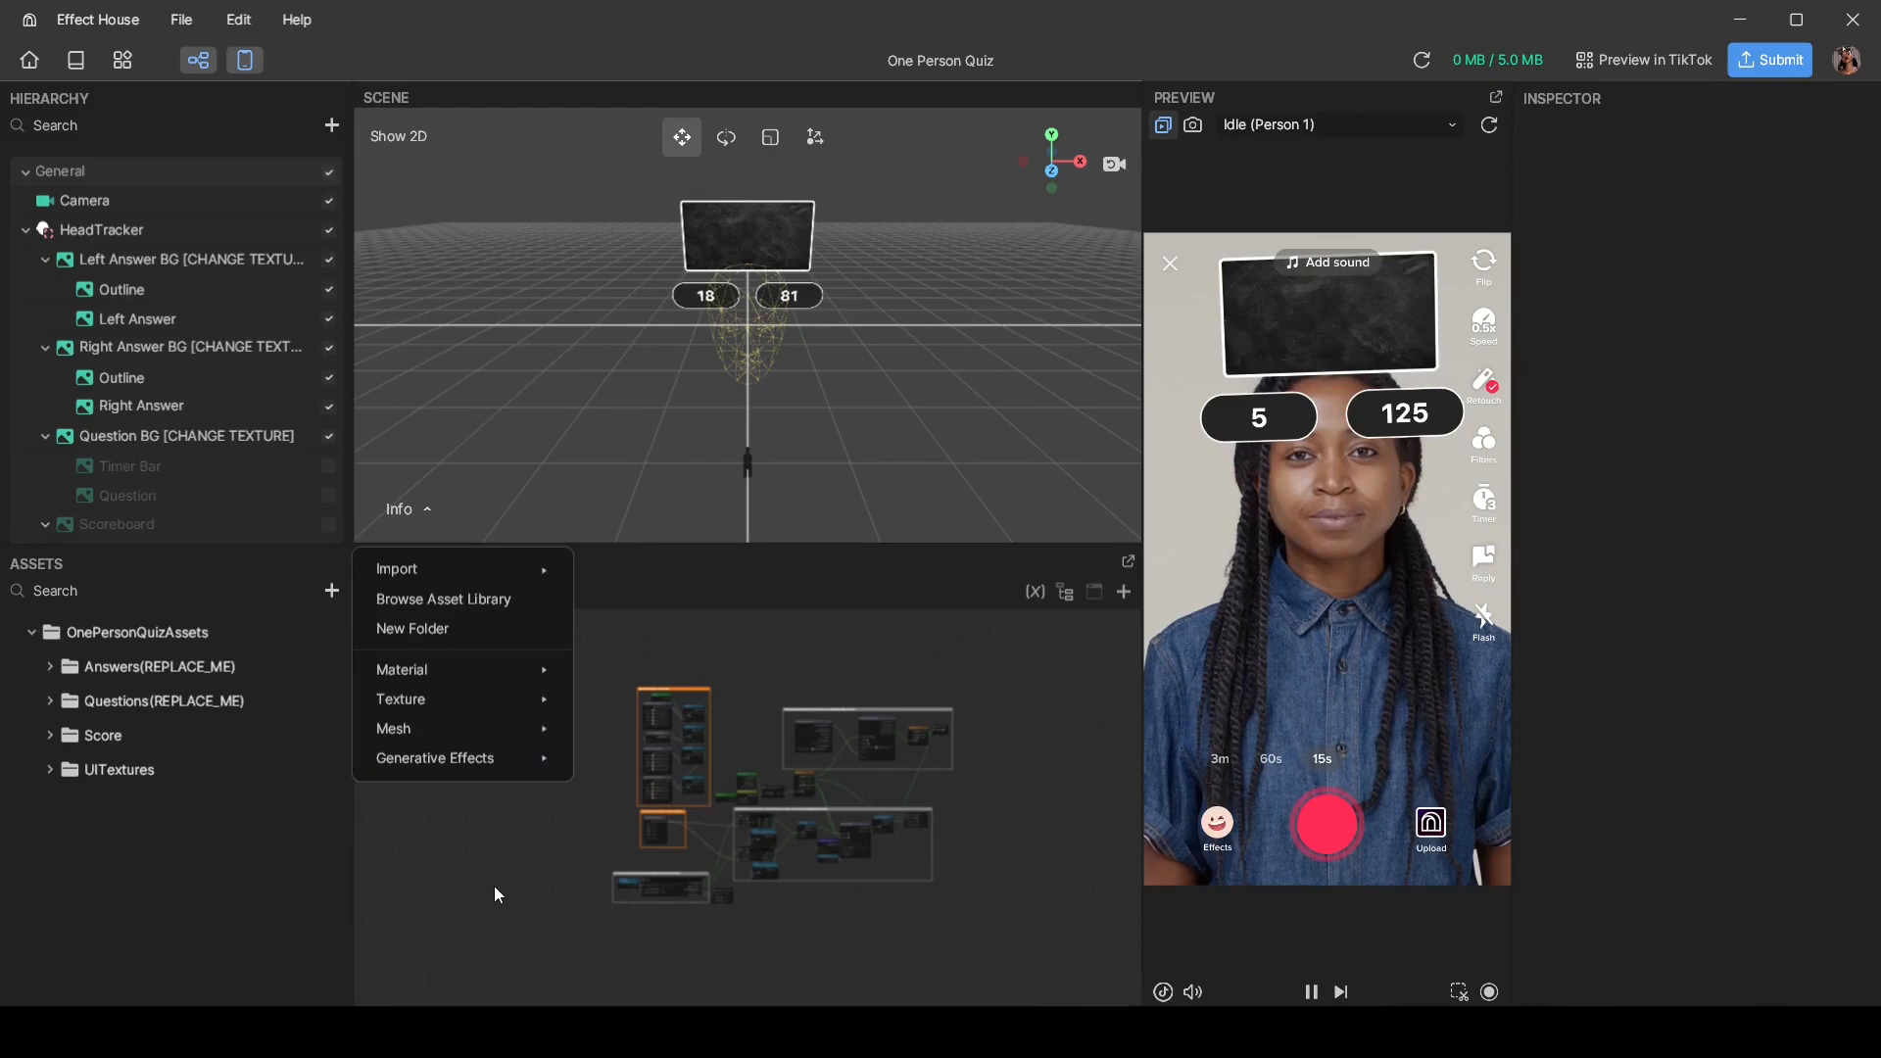
pyautogui.click(494, 885)
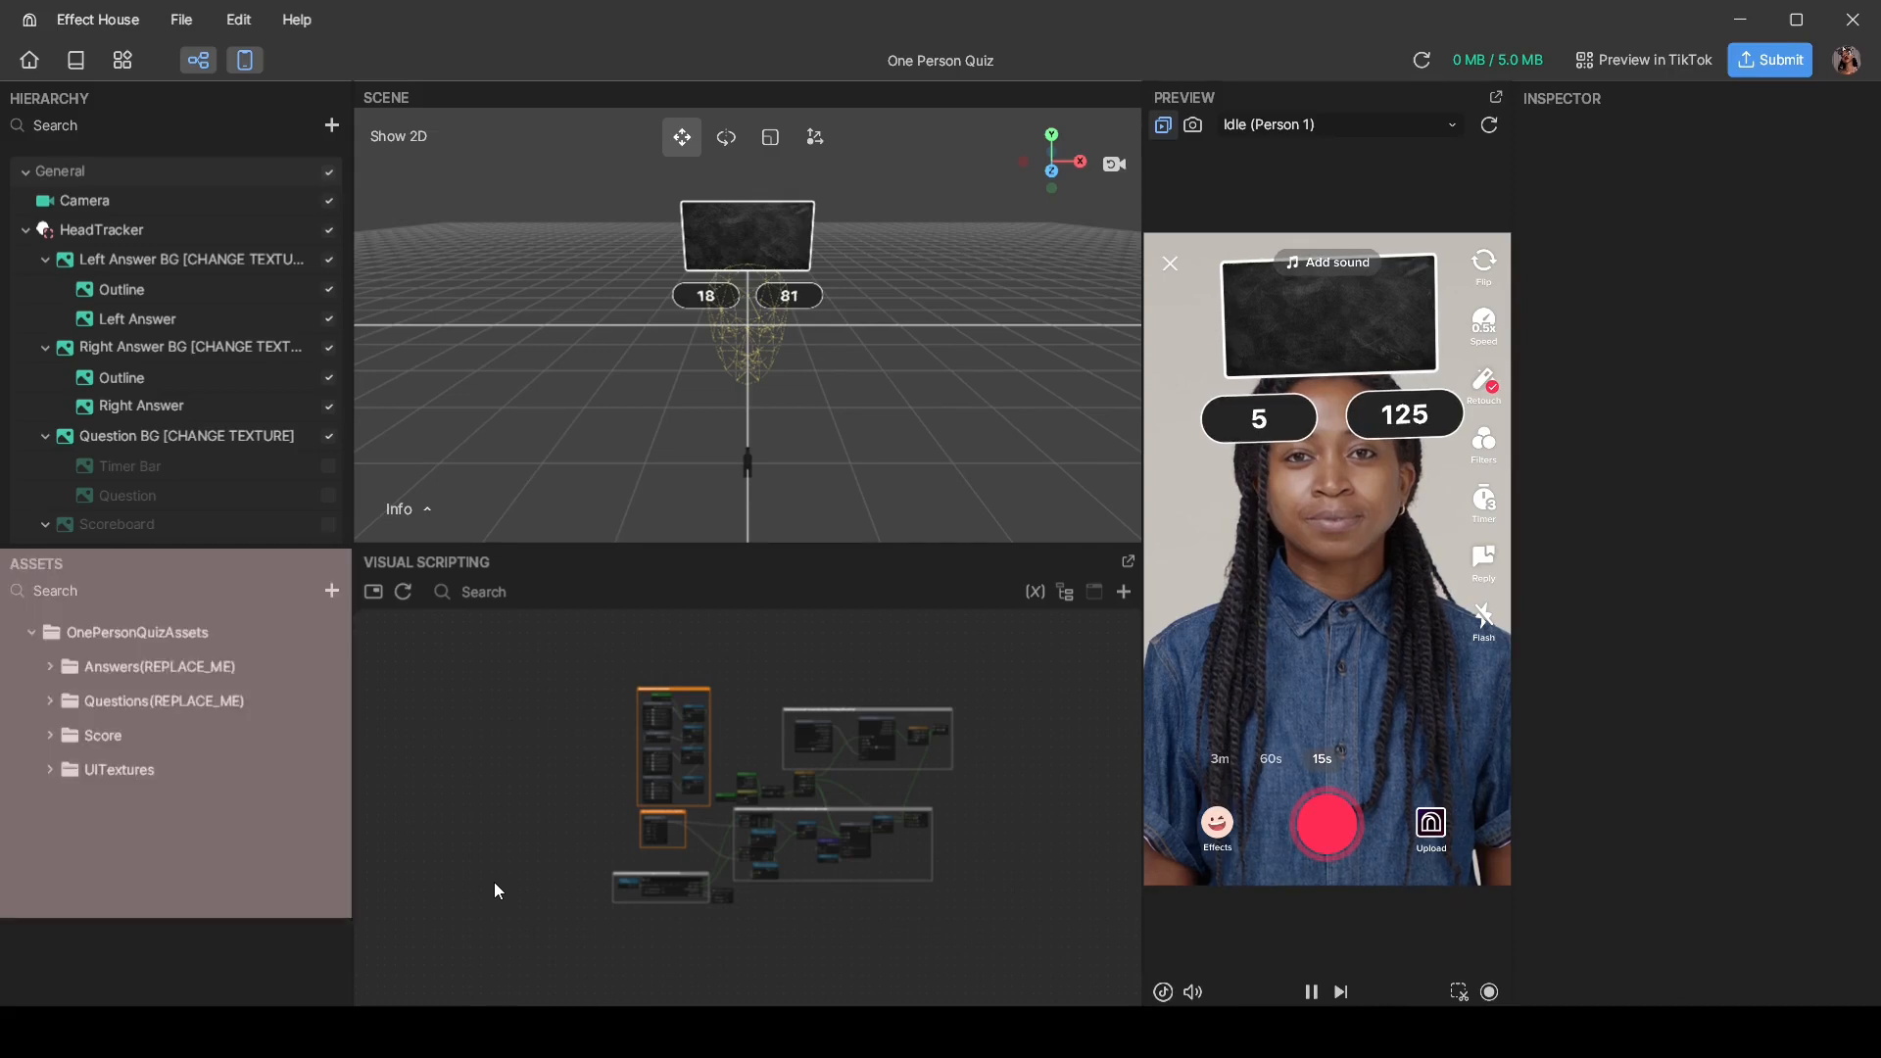
# Step: Import all images from the "smart anime characters" folder on the computer, including the "smartest anime character title" image, into the assets
pyautogui.click(332, 592)
pyautogui.moveTo(460, 569)
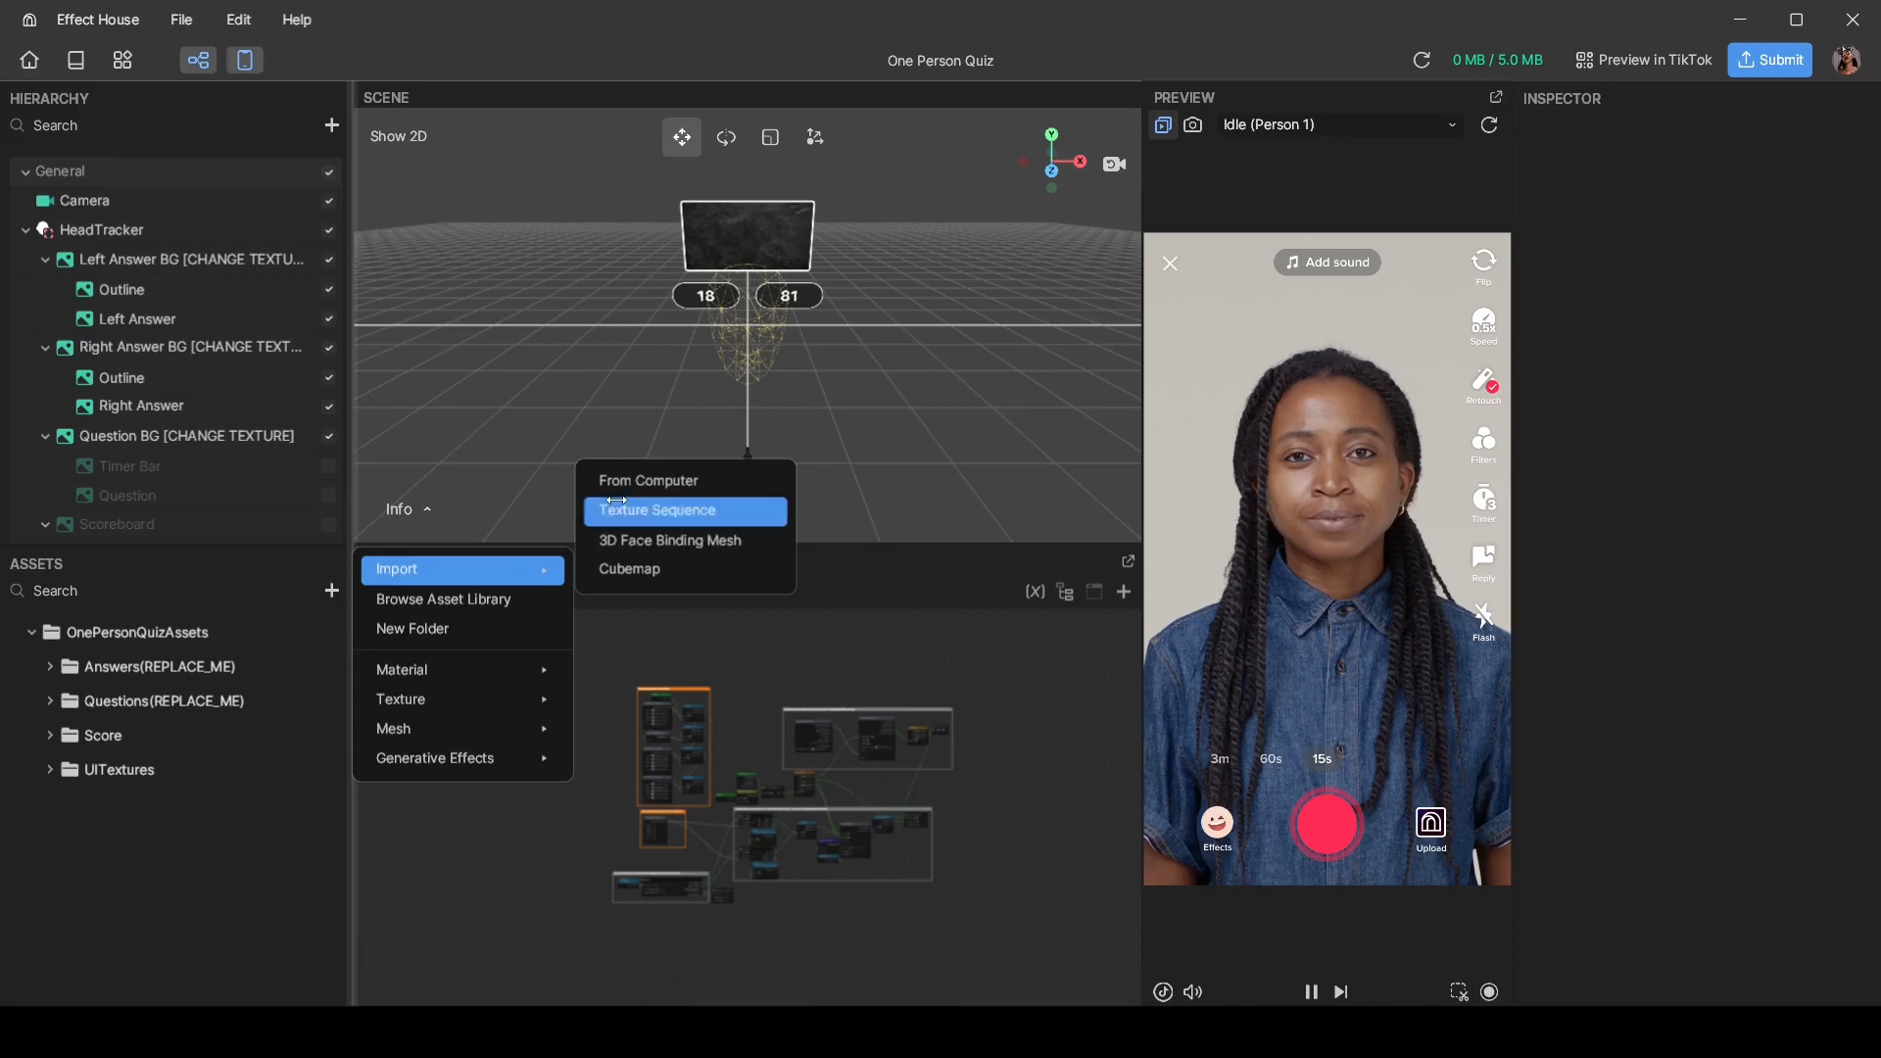
pyautogui.click(583, 481)
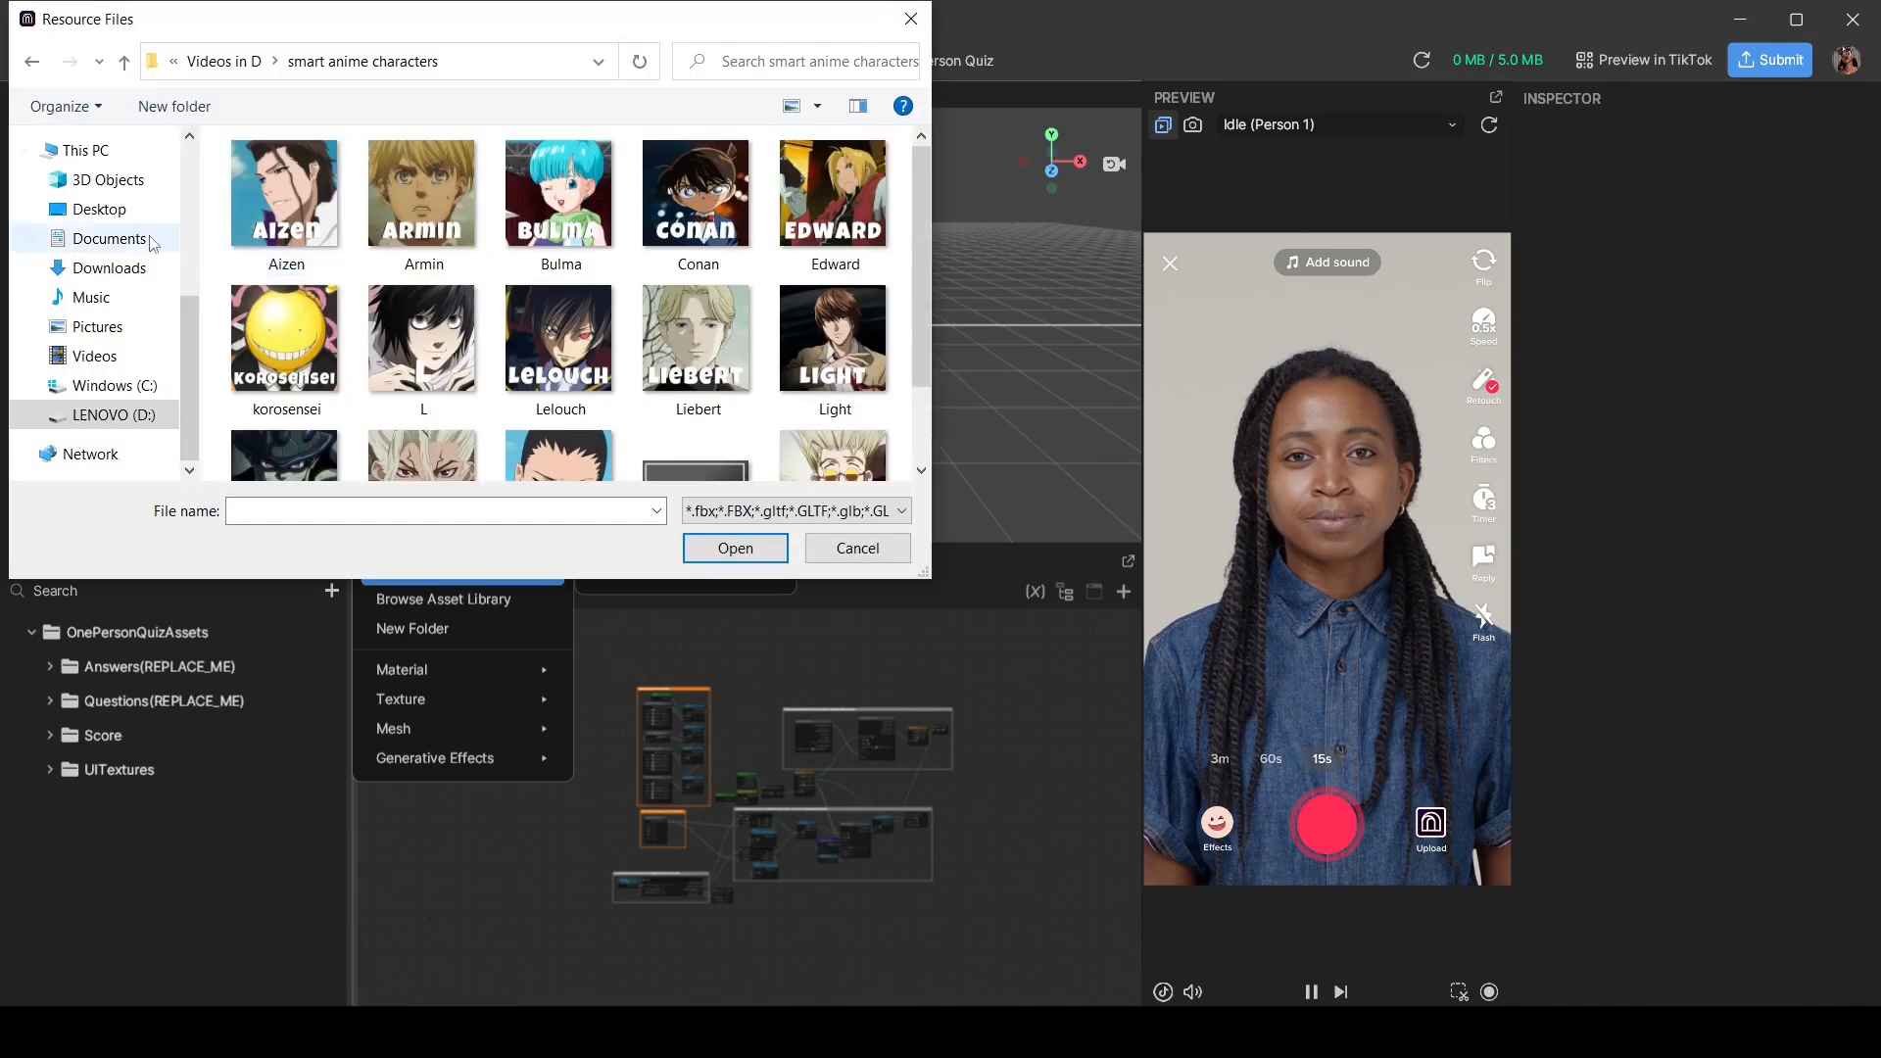
pyautogui.scroll(-1, 286, 276)
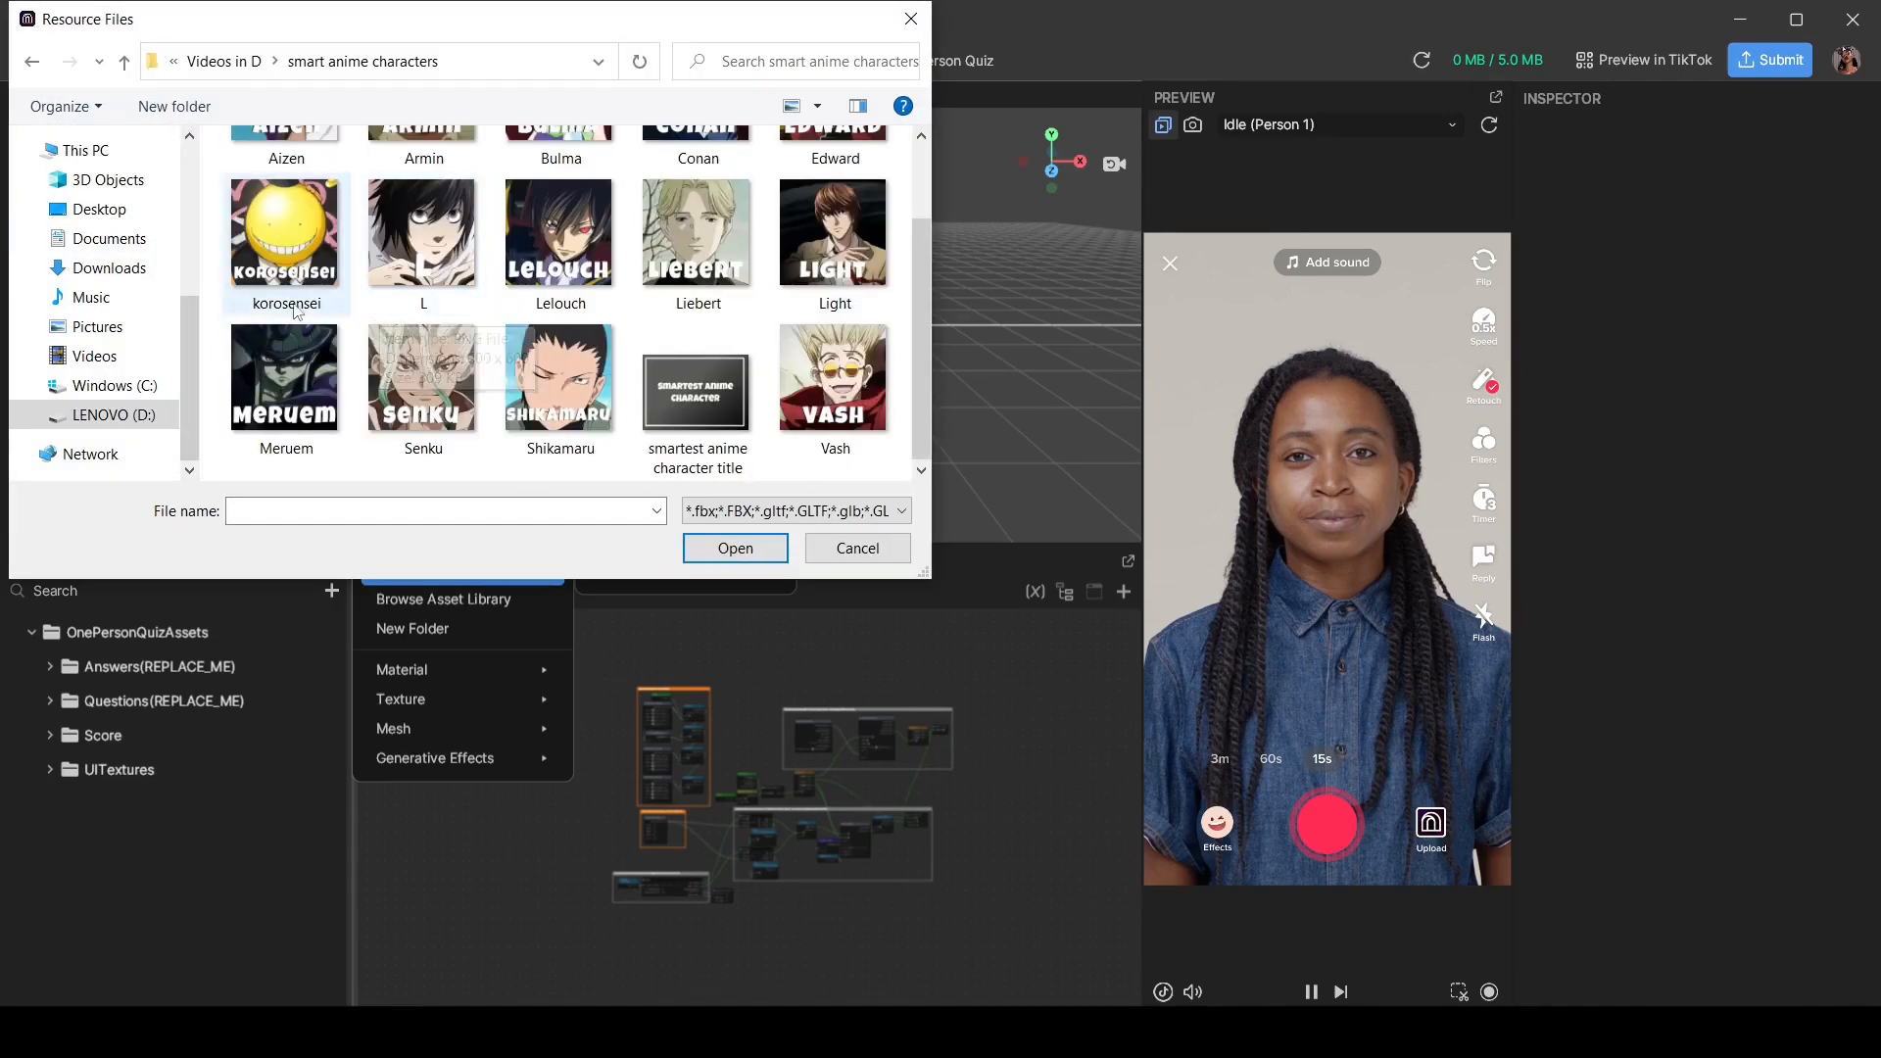
pyautogui.click(684, 398)
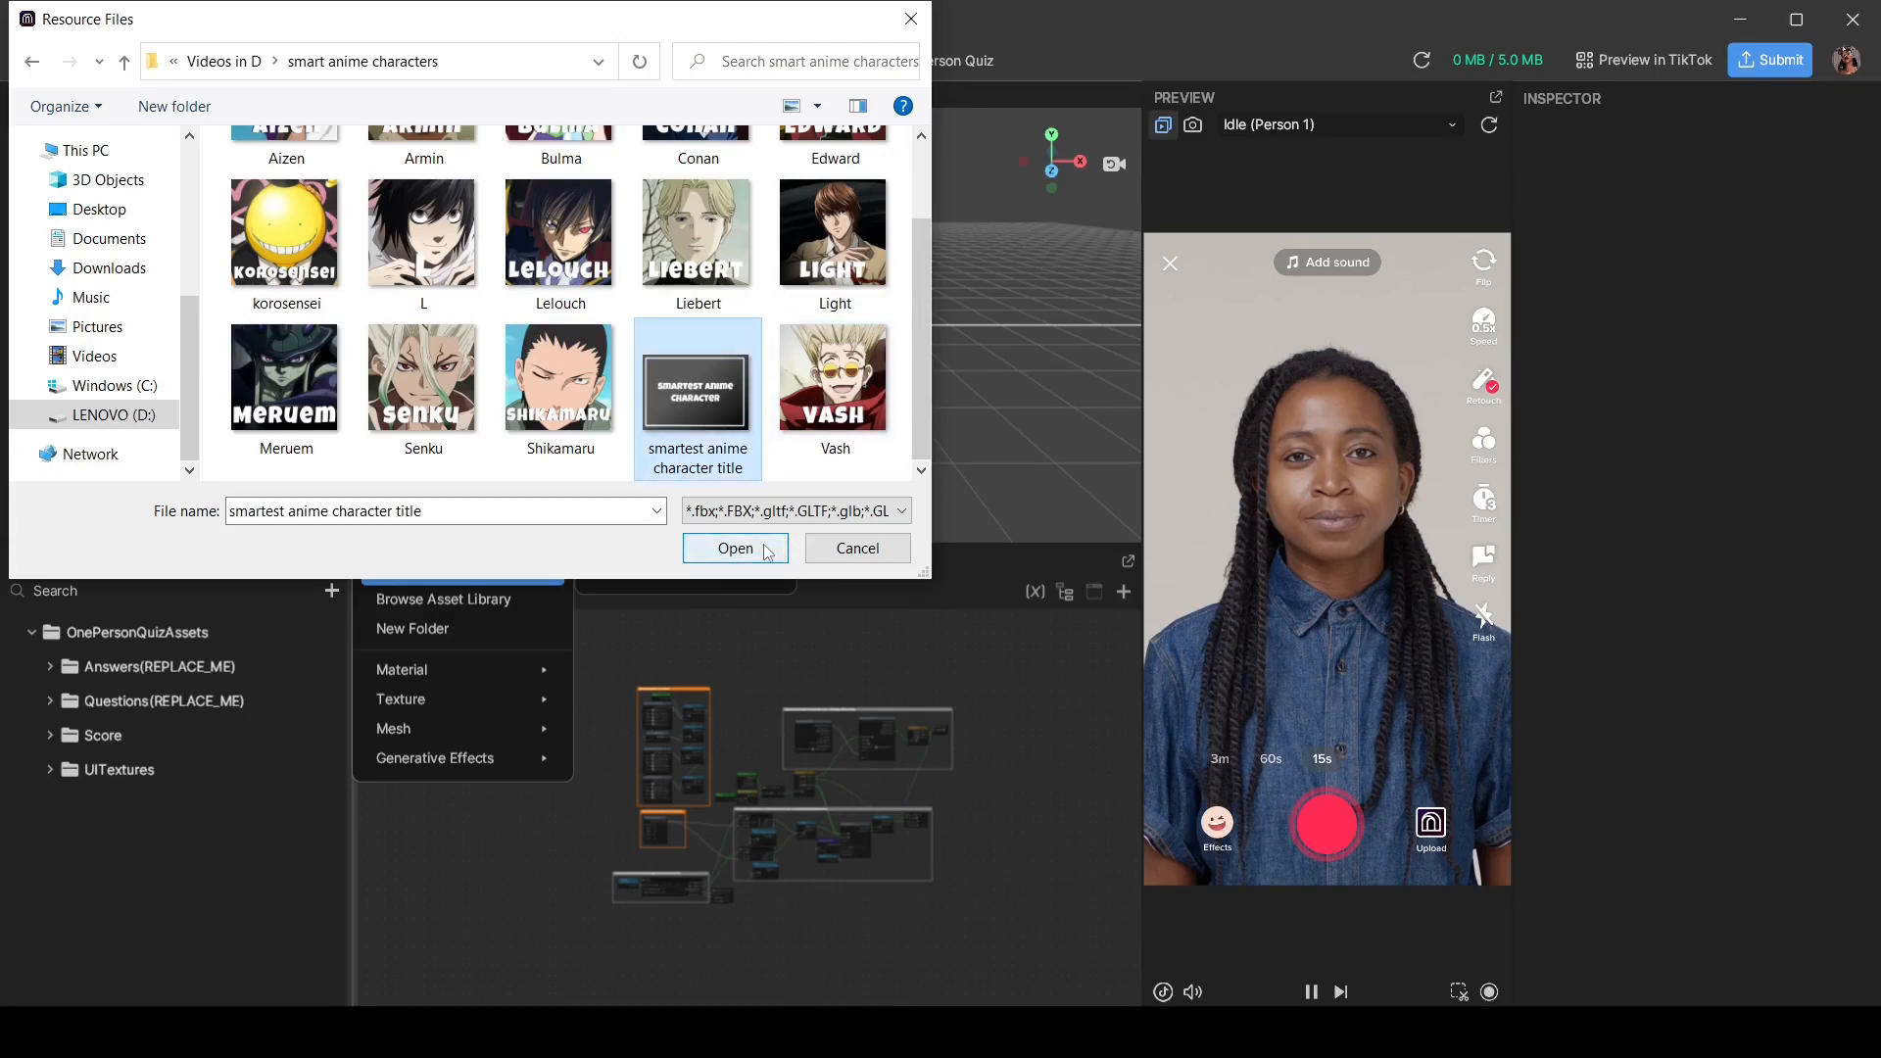
pyautogui.moveTo(863, 477); pyautogui.dragTo(299, 235)
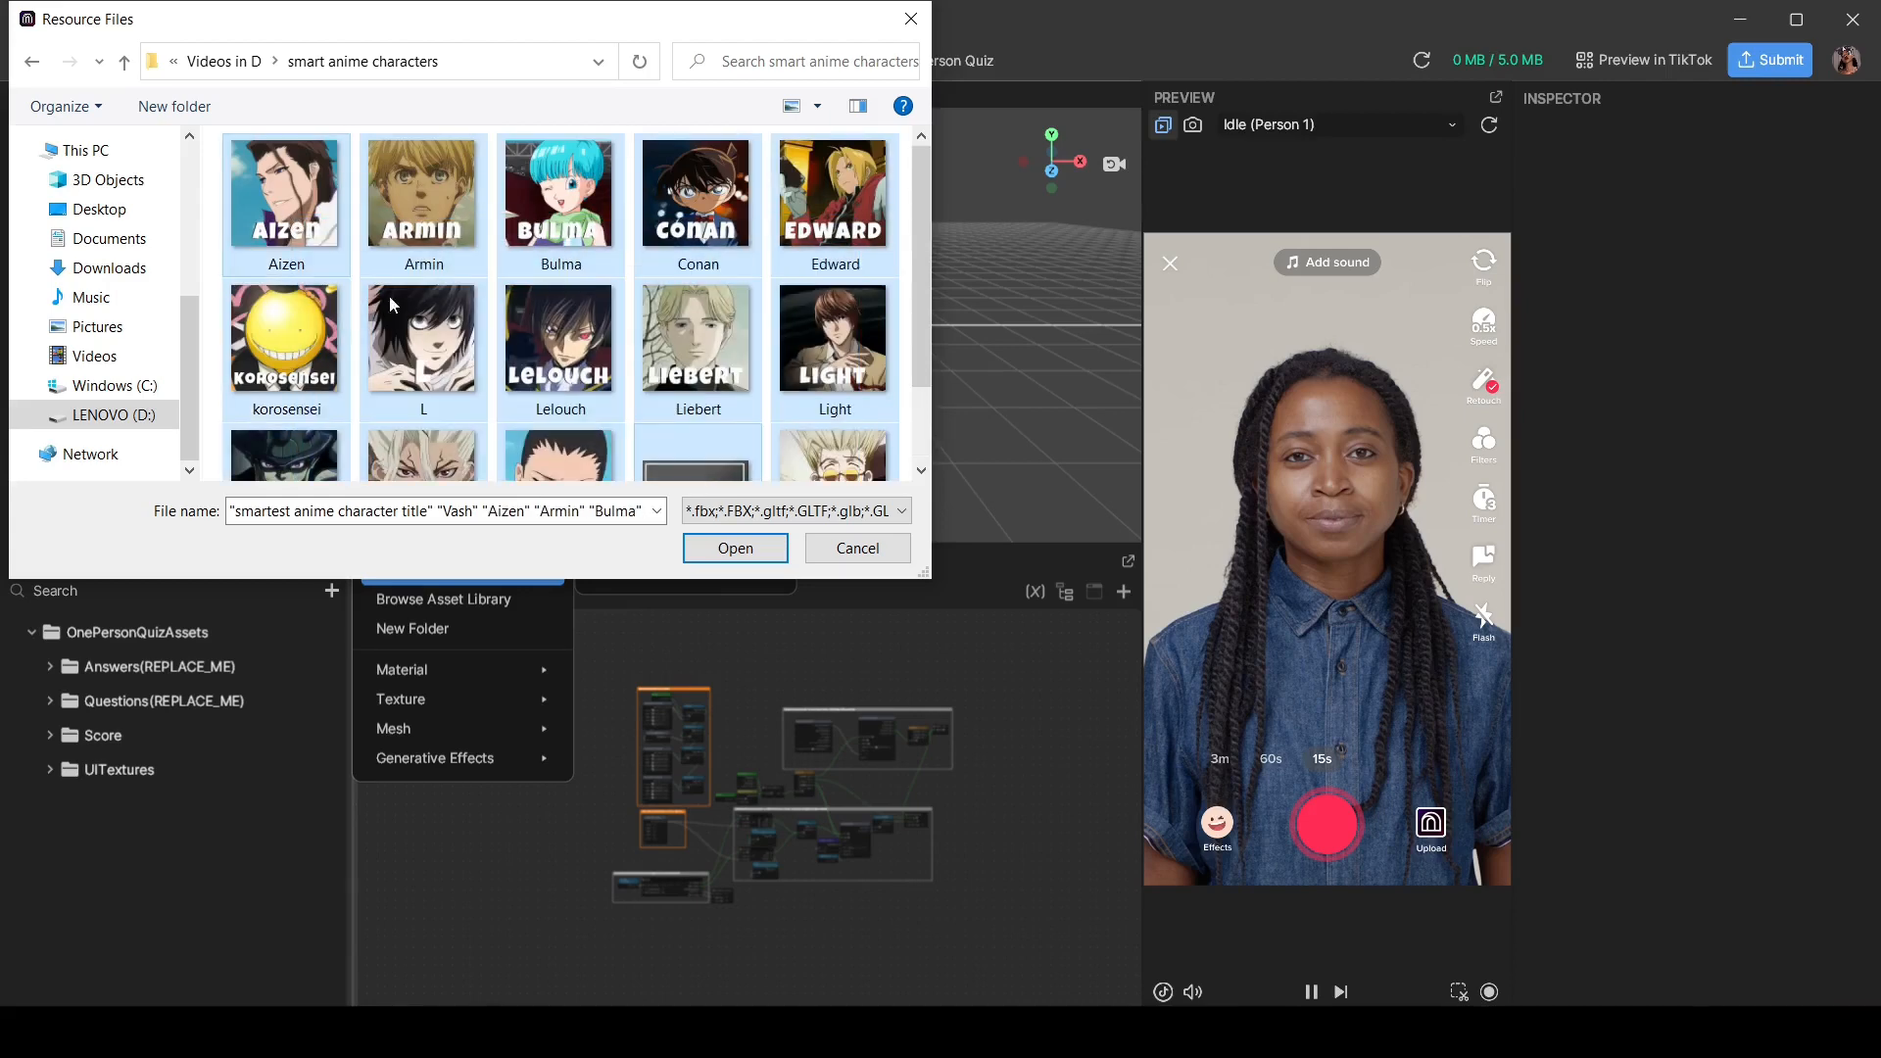
pyautogui.click(735, 550)
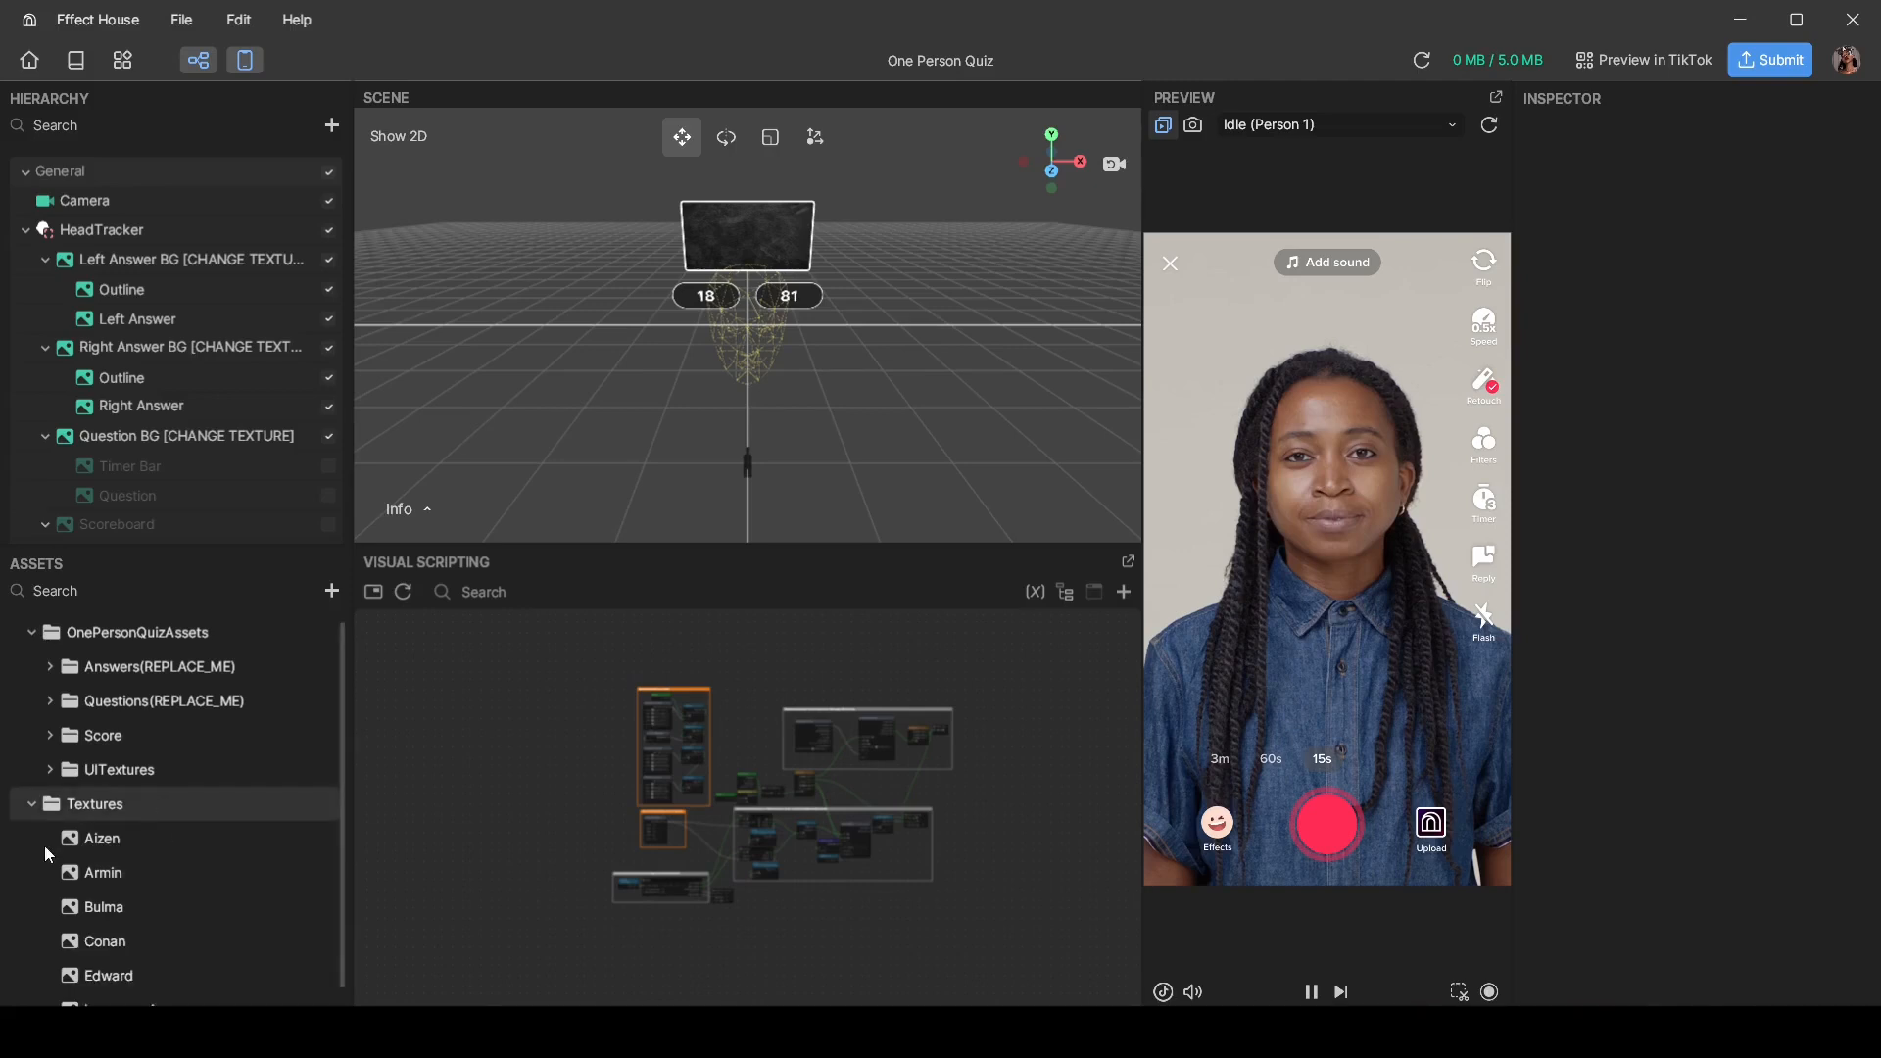
# Step: Examine the imported textures one by one, including Senku, the title image, Meruem, Light, Liebert and Lelouch
pyautogui.scroll(-2, 157, 862)
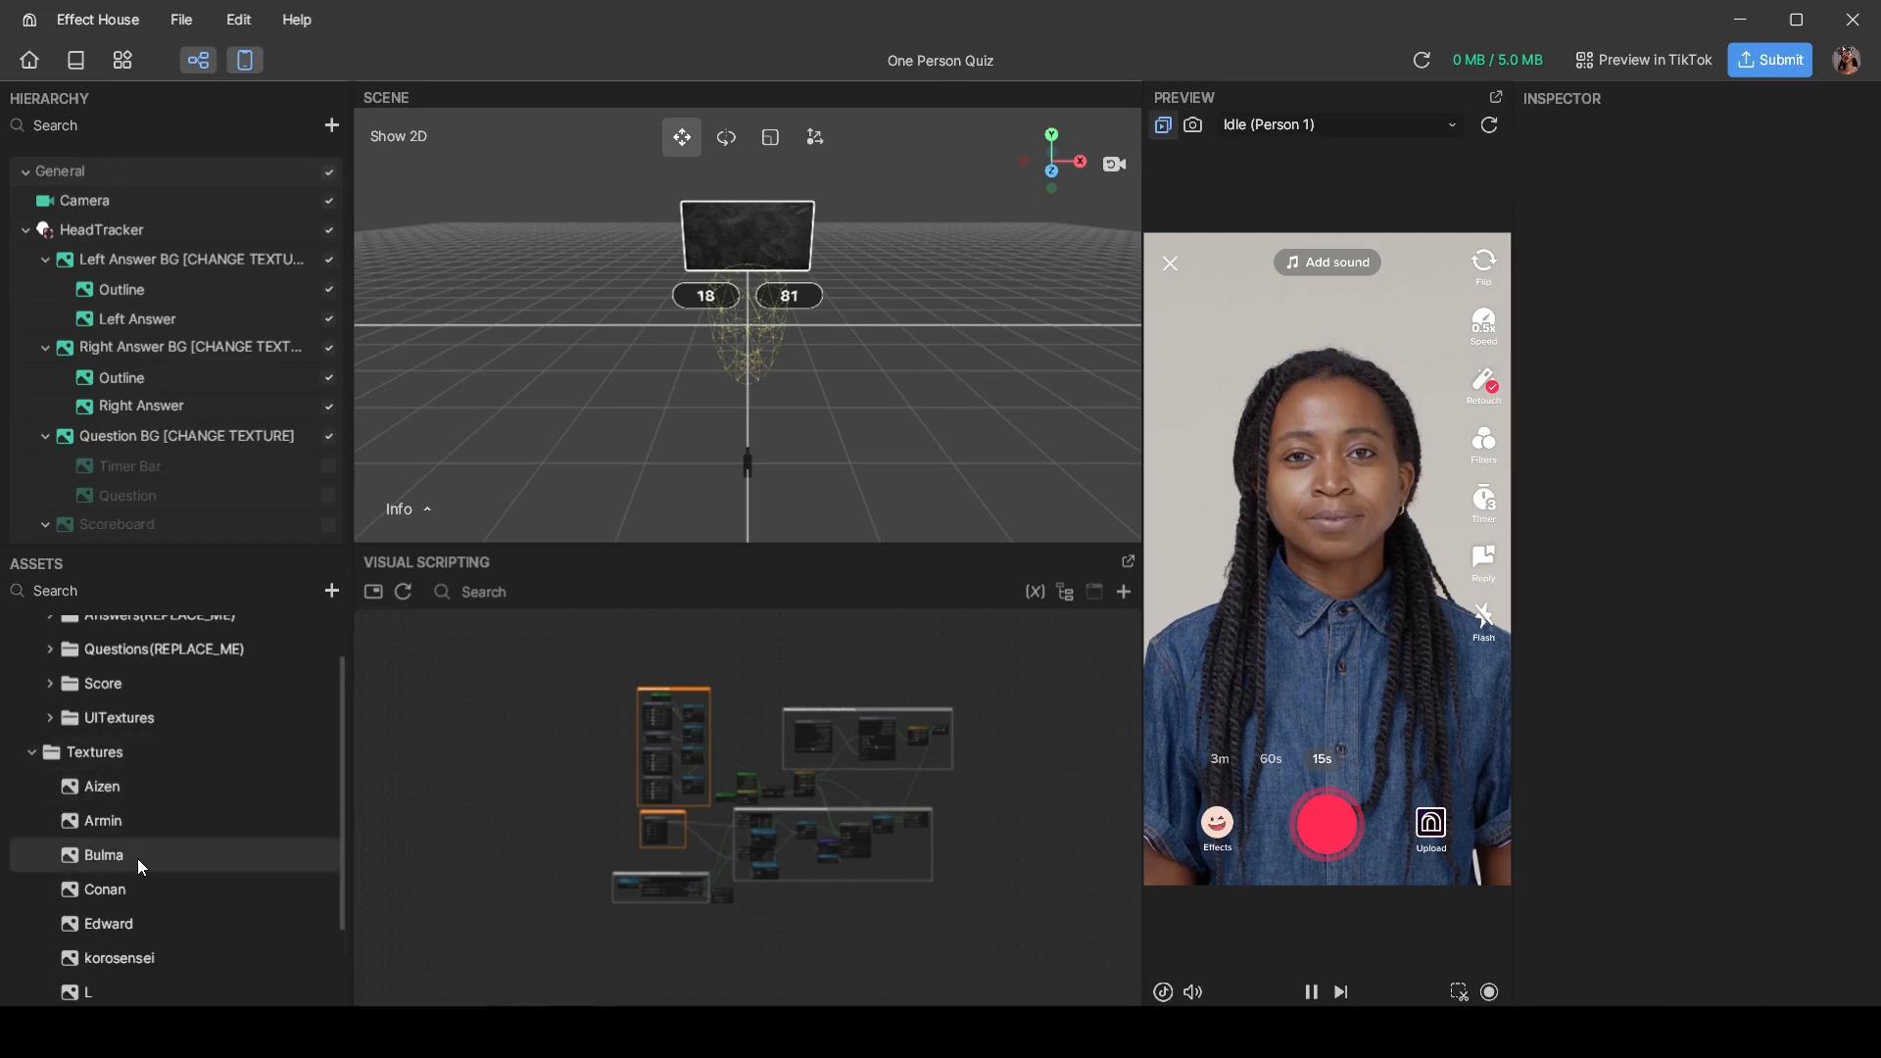
pyautogui.scroll(-3, 137, 858)
pyautogui.scroll(-4, 115, 820)
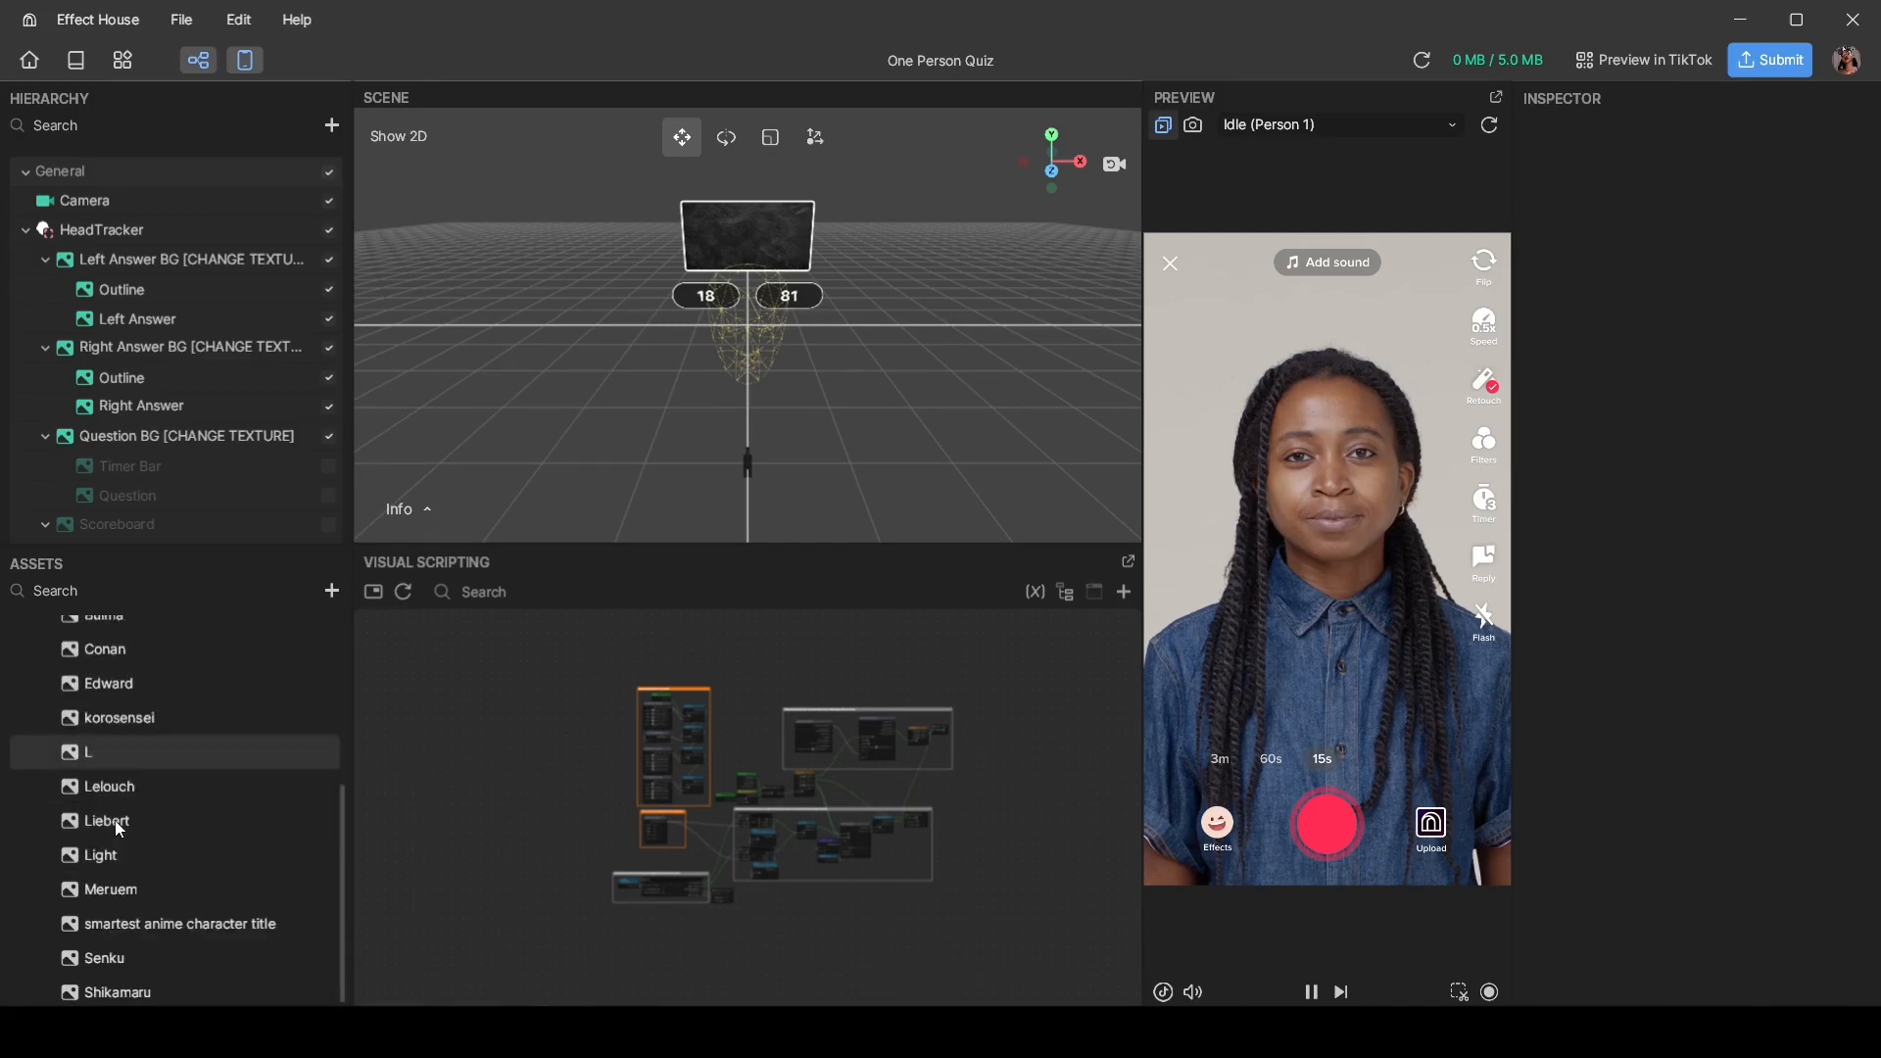
pyautogui.click(138, 994)
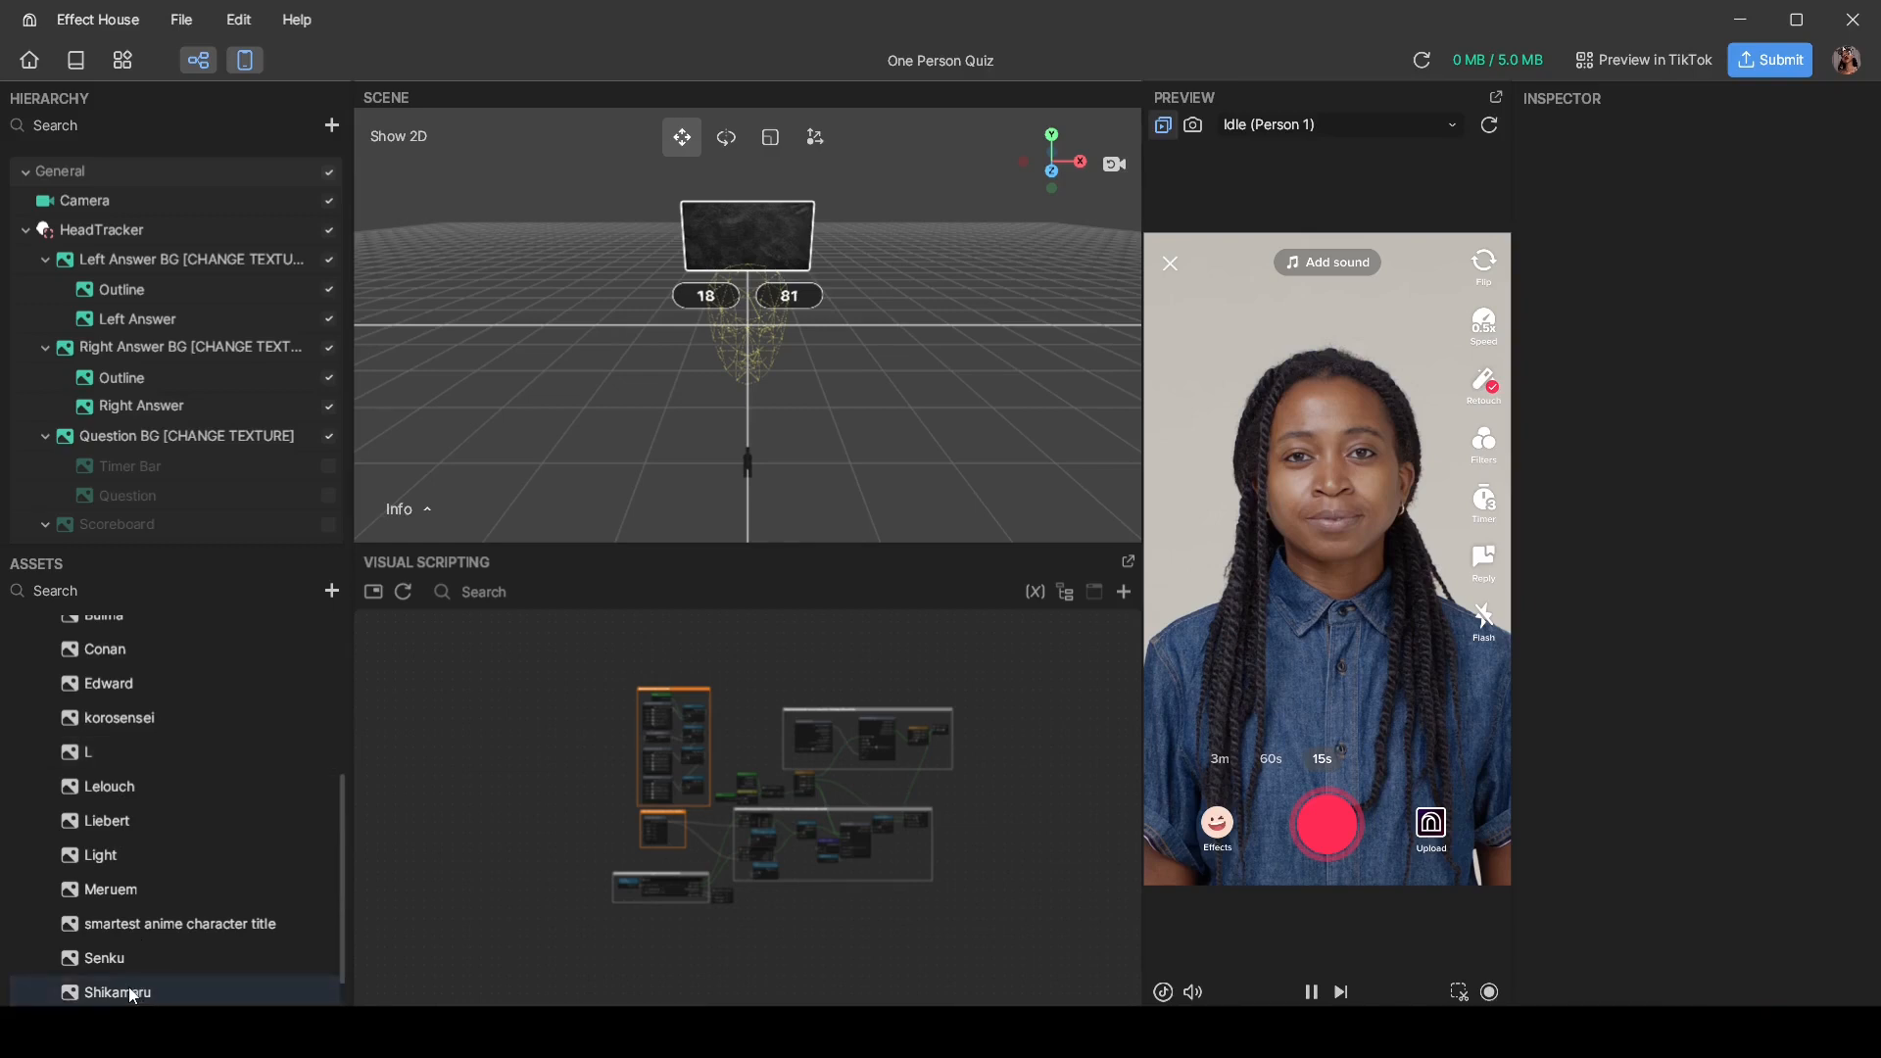
pyautogui.click(161, 960)
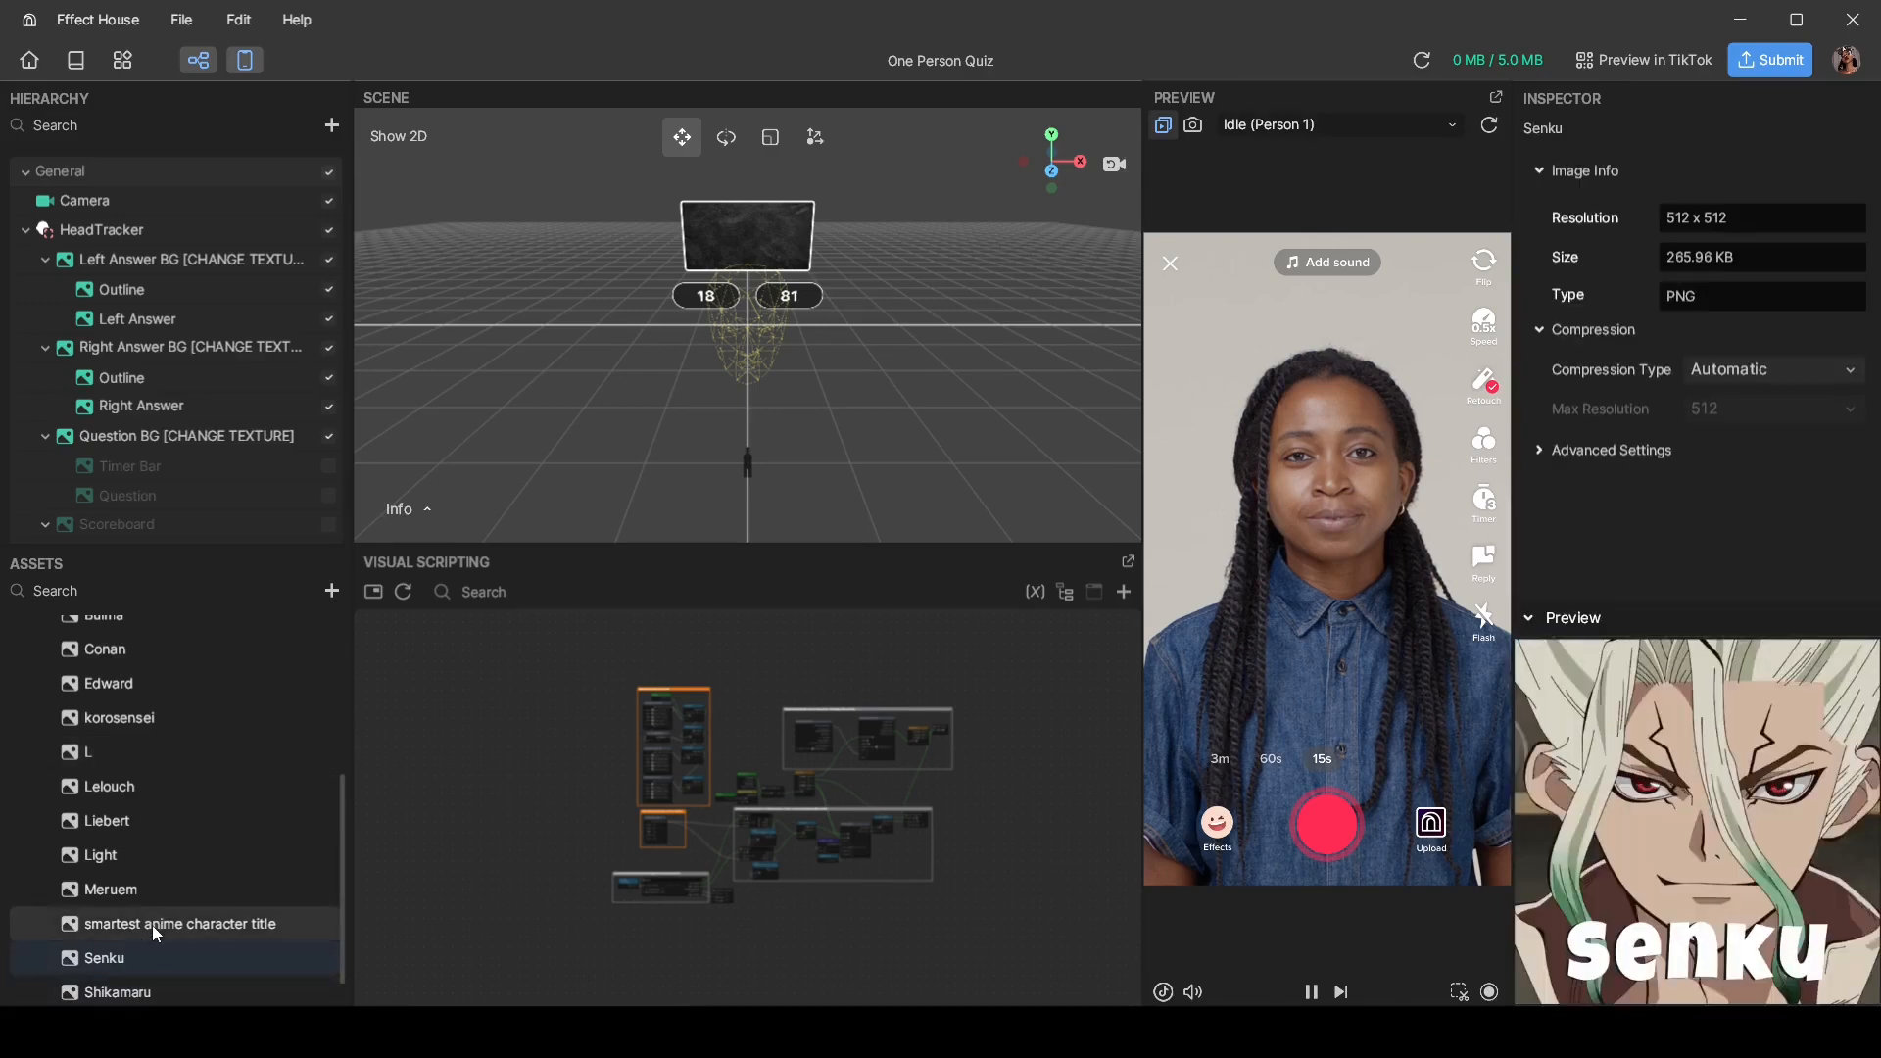
pyautogui.click(151, 921)
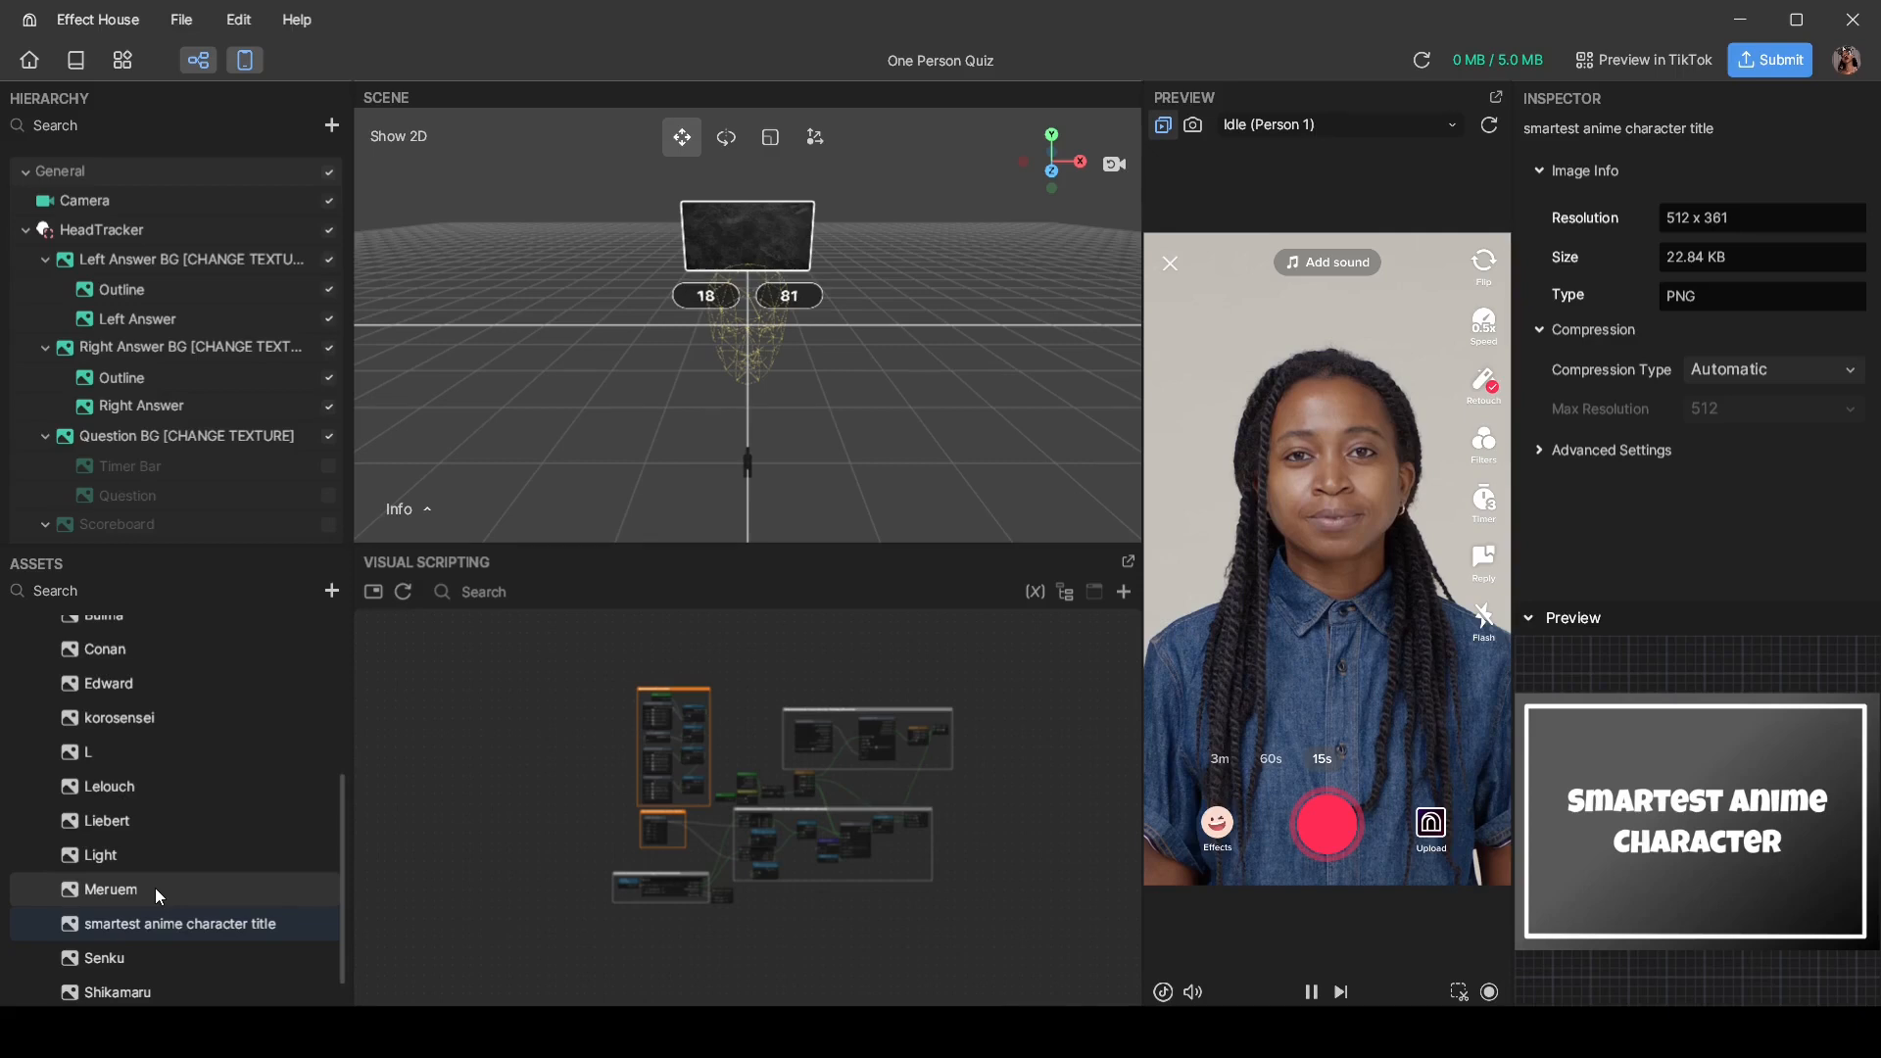
pyautogui.click(155, 888)
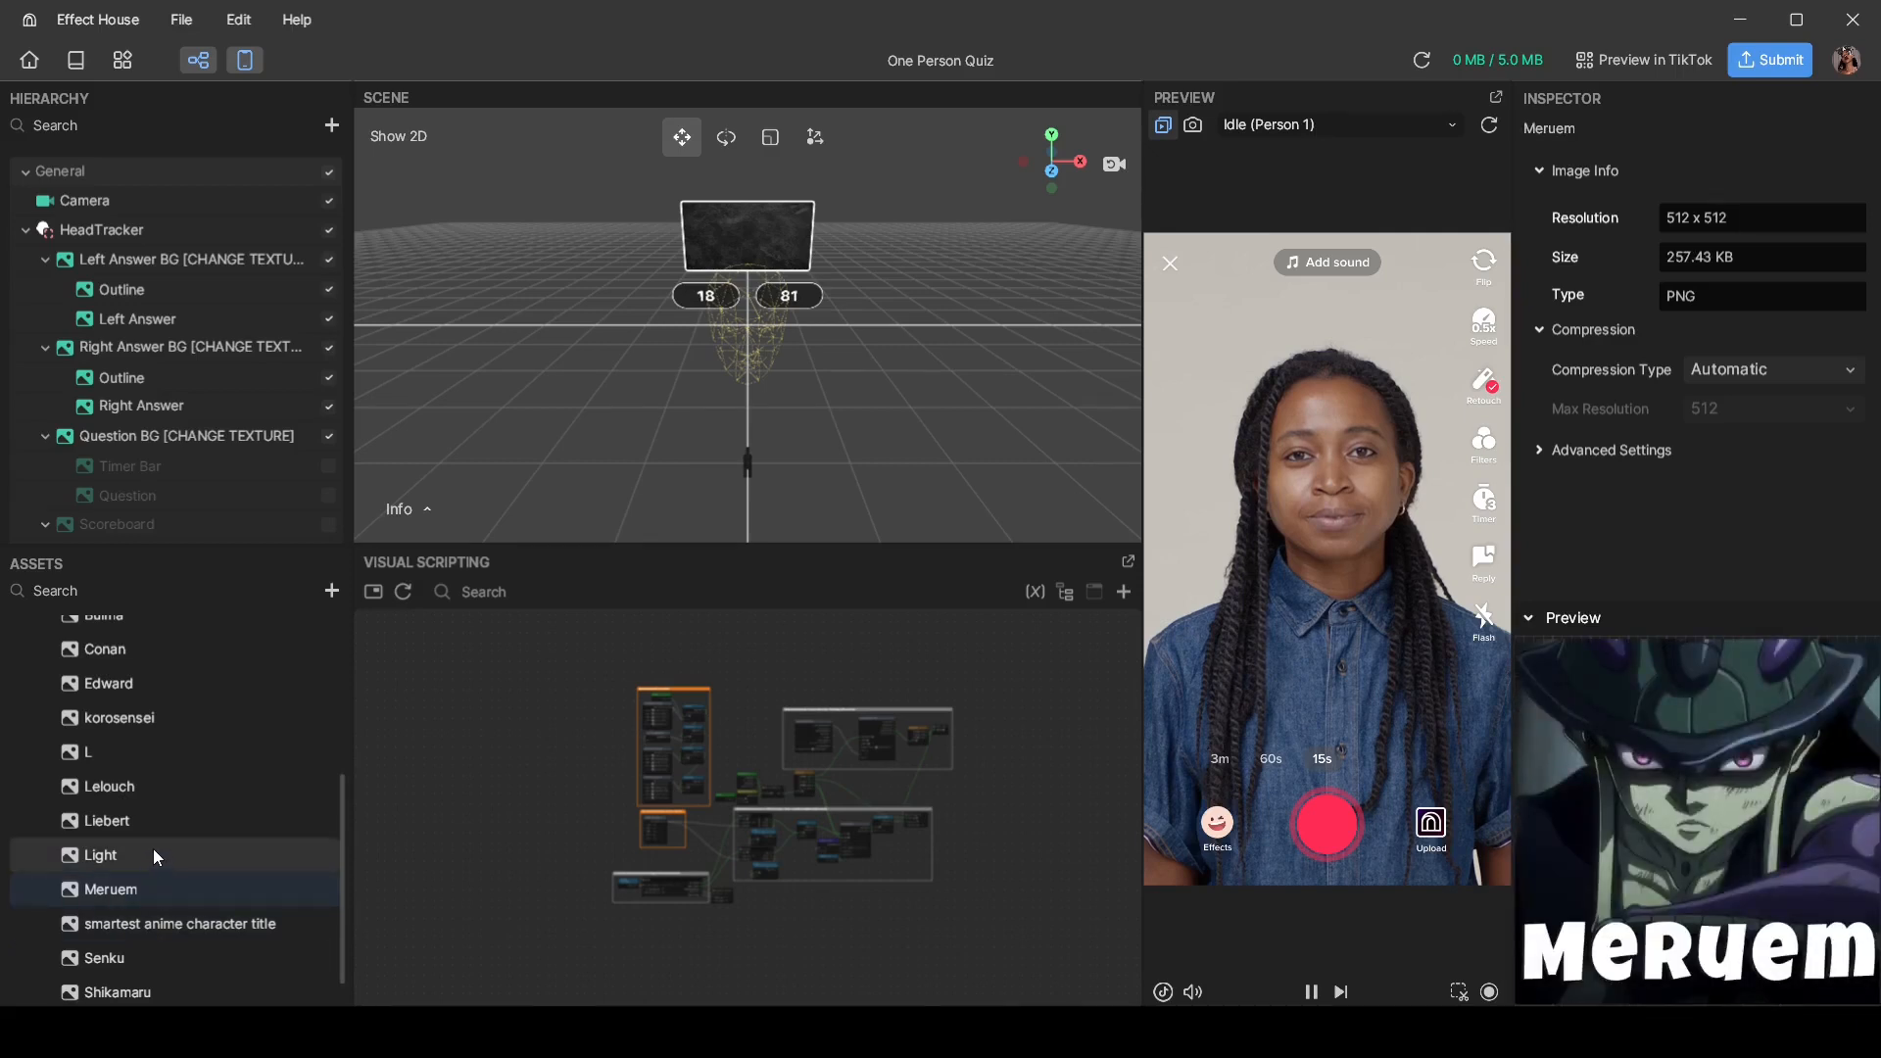
pyautogui.click(153, 852)
pyautogui.click(172, 825)
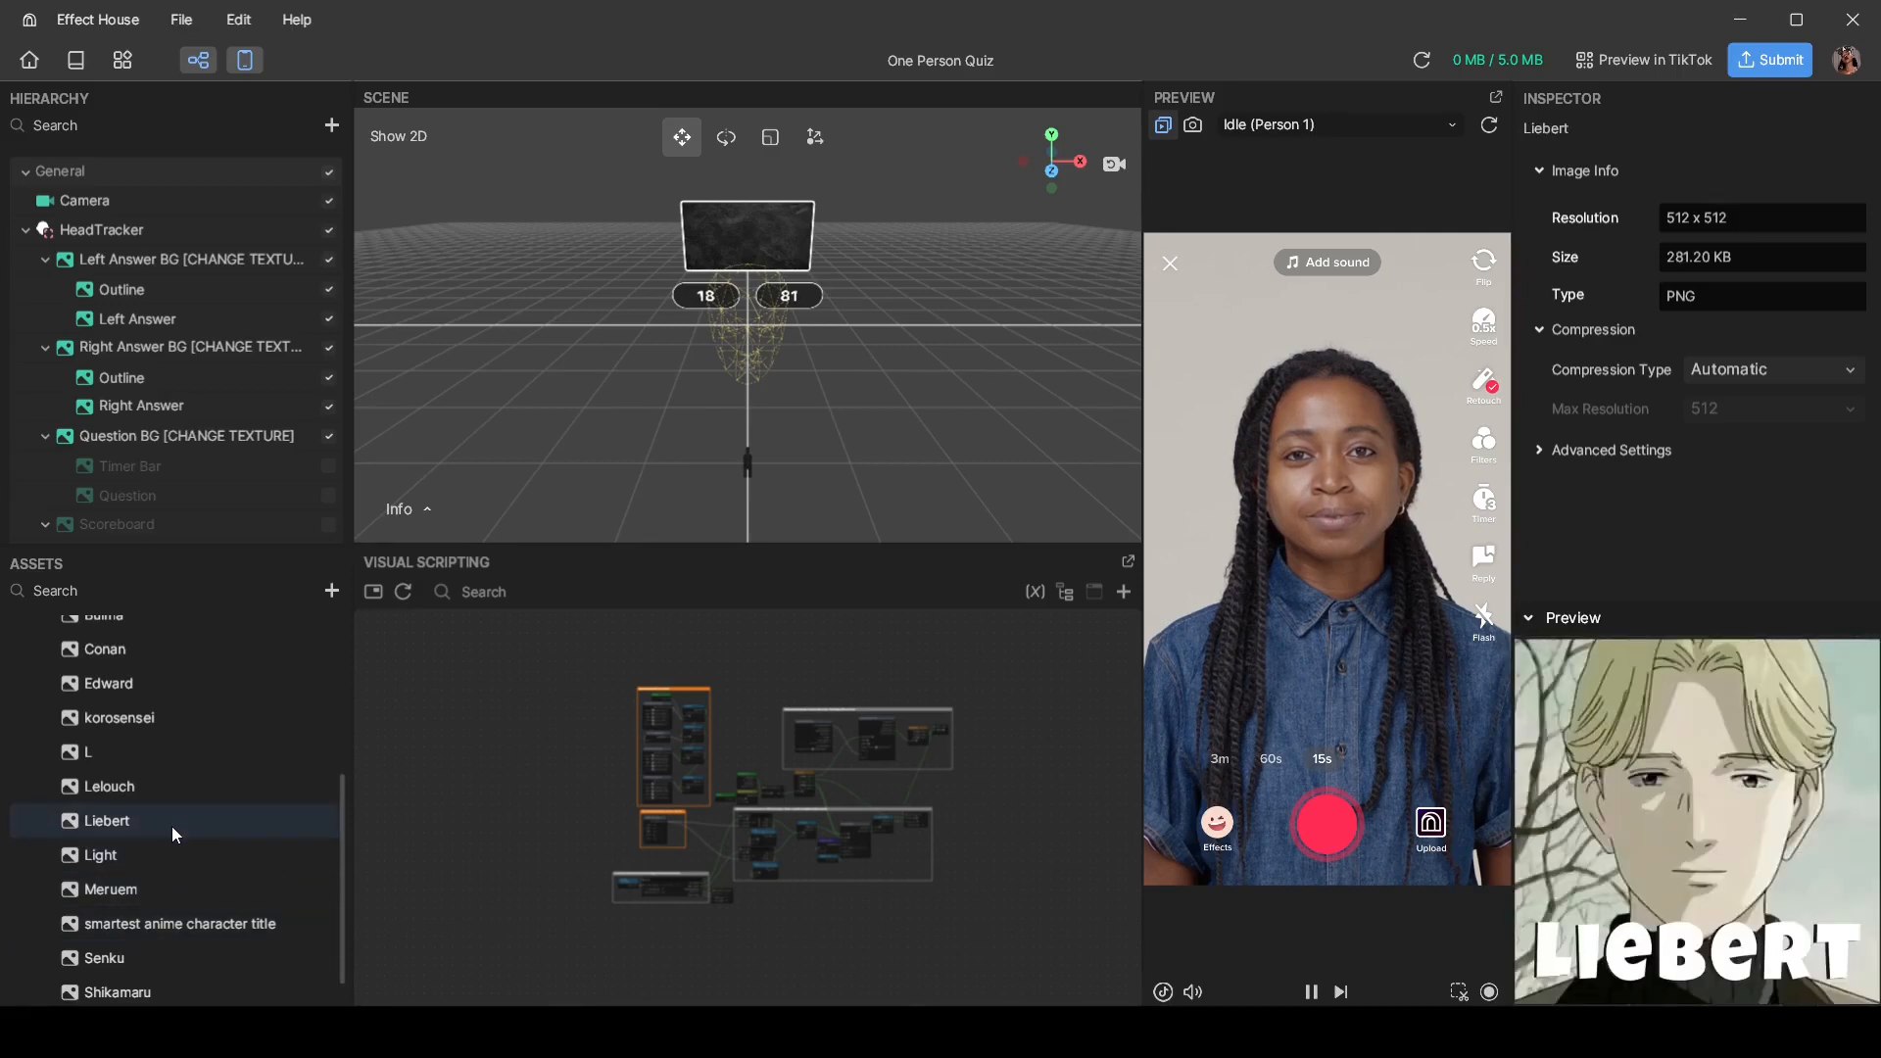
pyautogui.click(170, 781)
pyautogui.scroll(3, 311, 840)
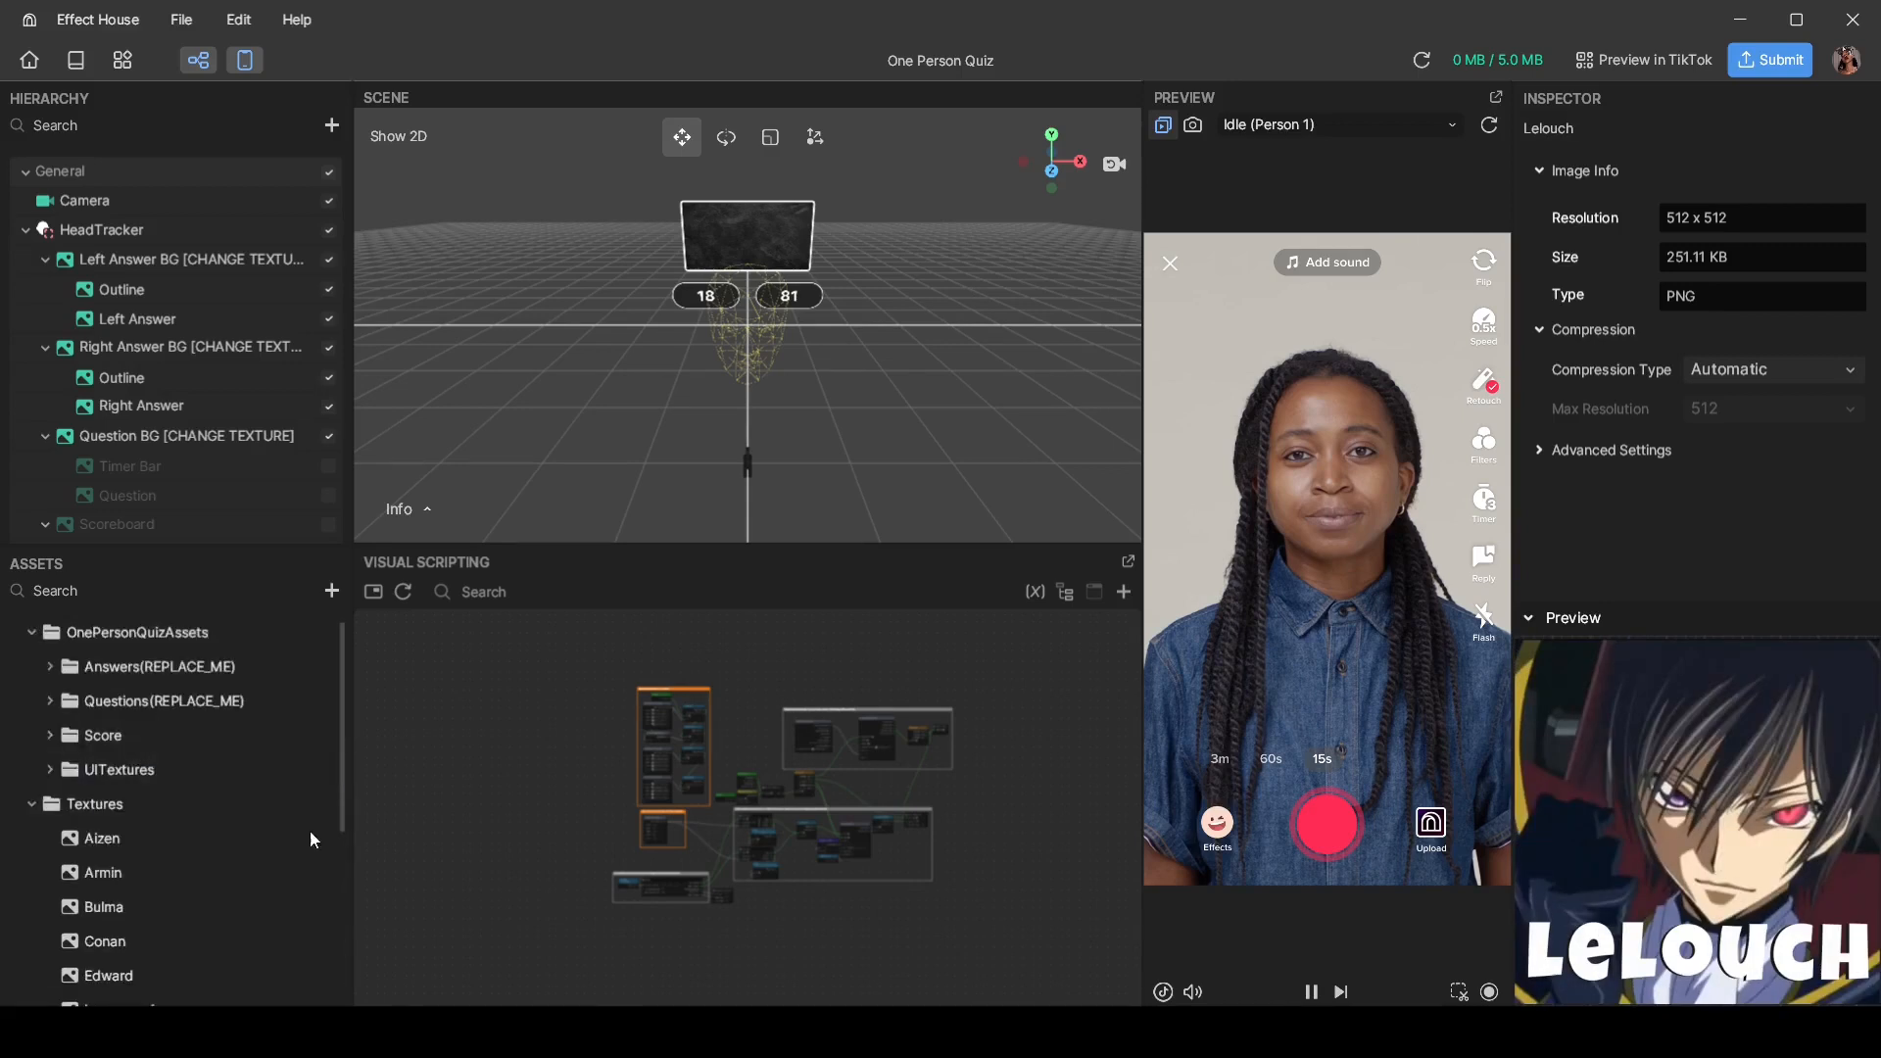
pyautogui.scroll(-3, 138, 750)
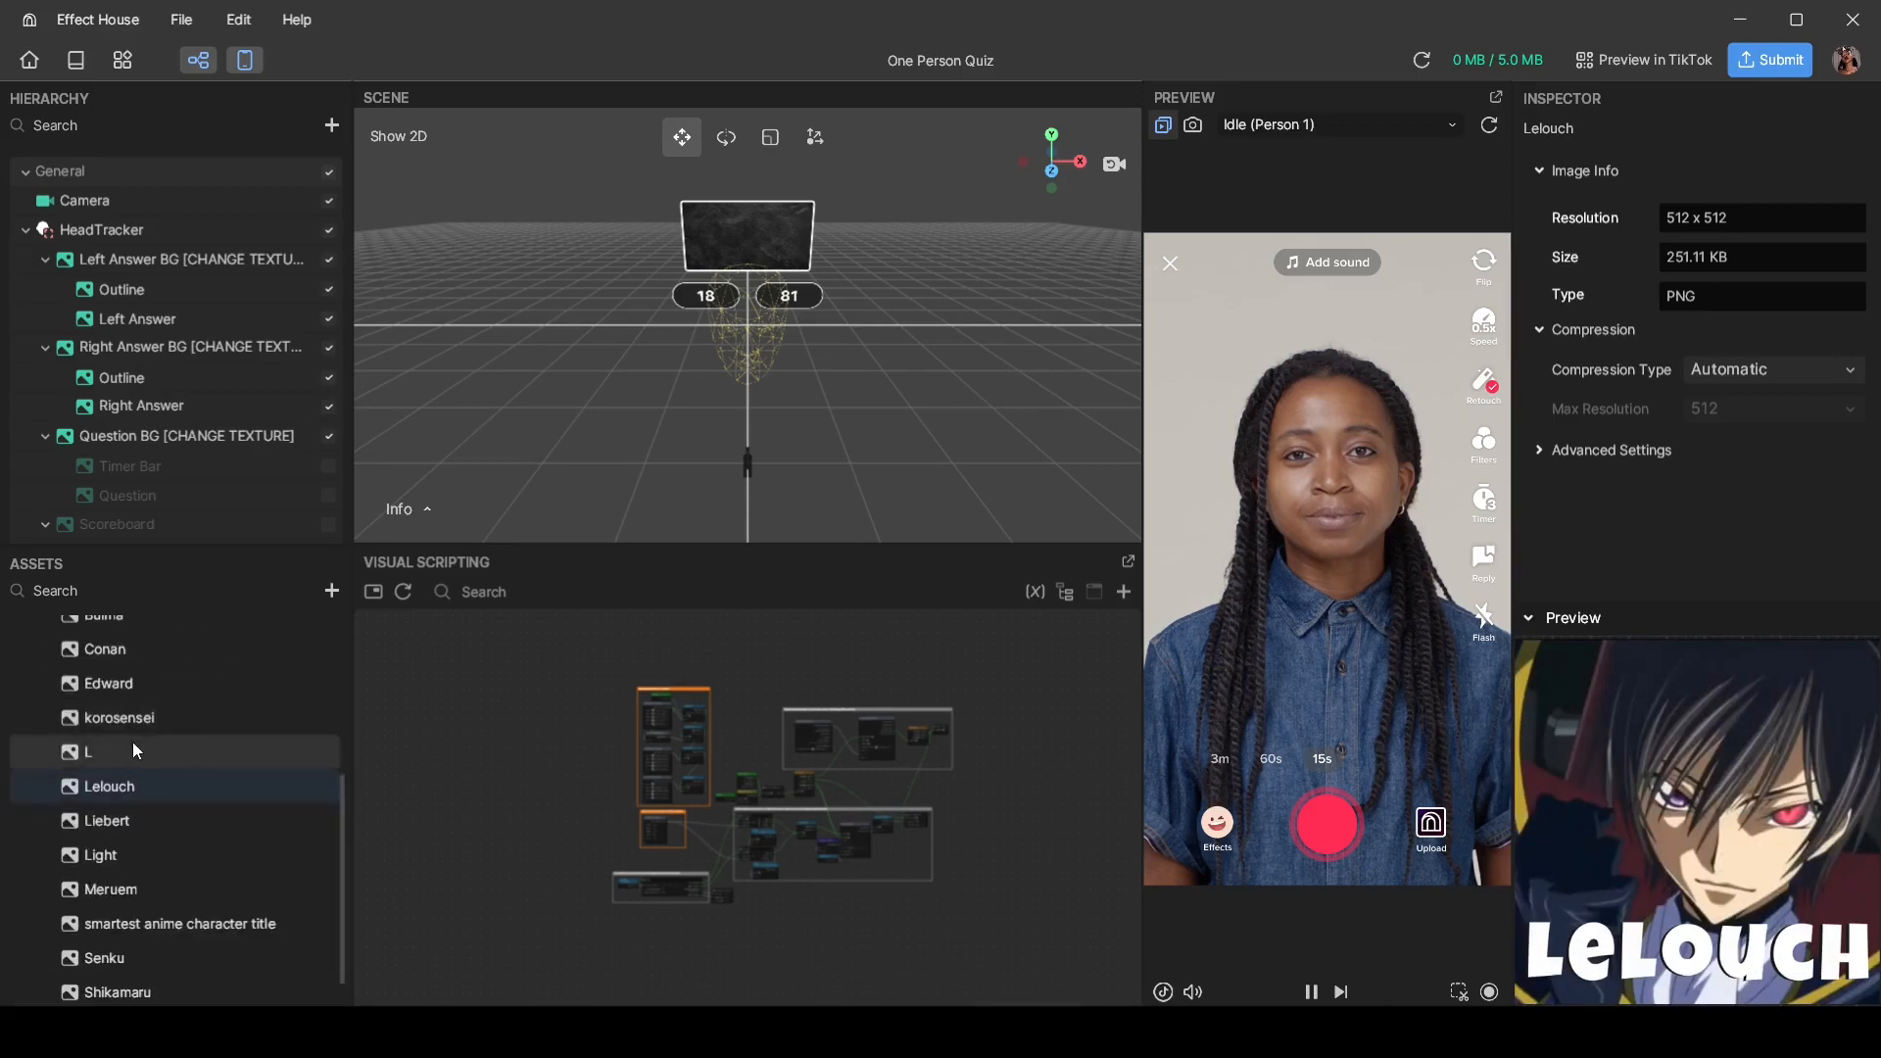
pyautogui.scroll(3, 137, 749)
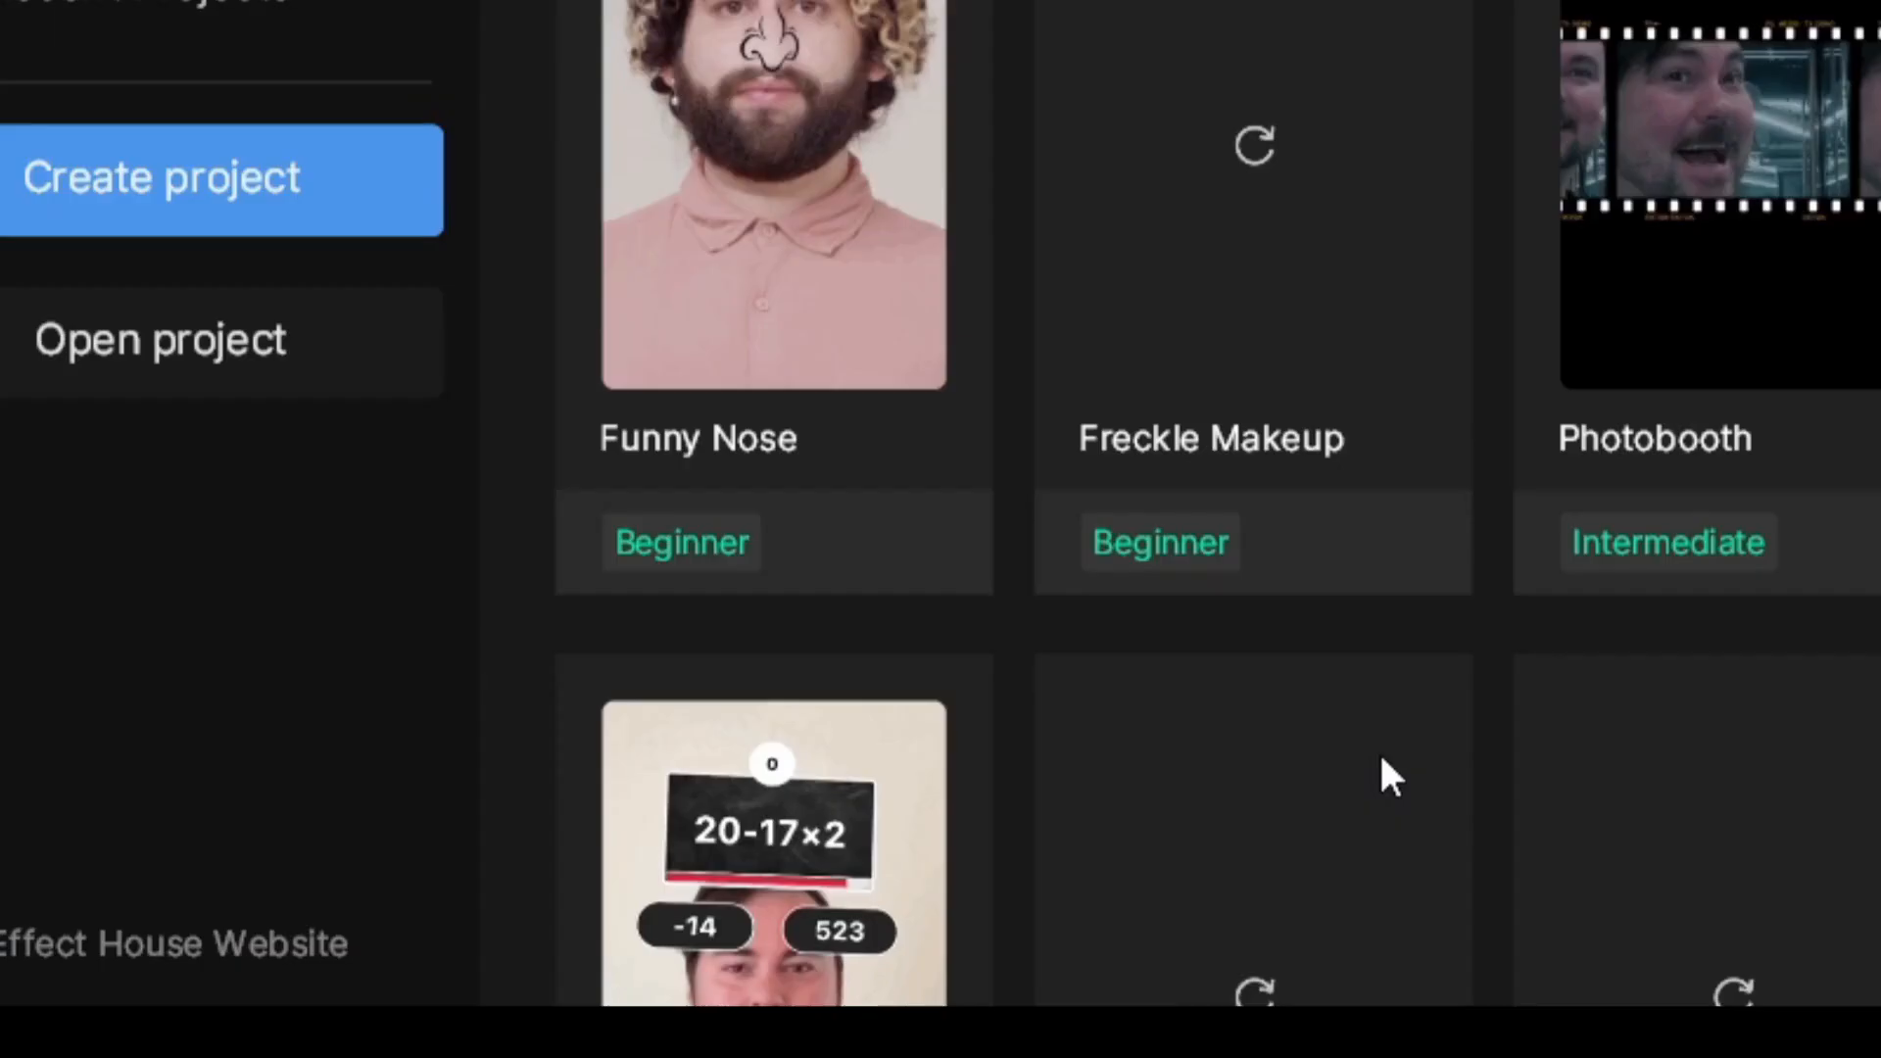
pyautogui.scroll(-5, 1387, 777)
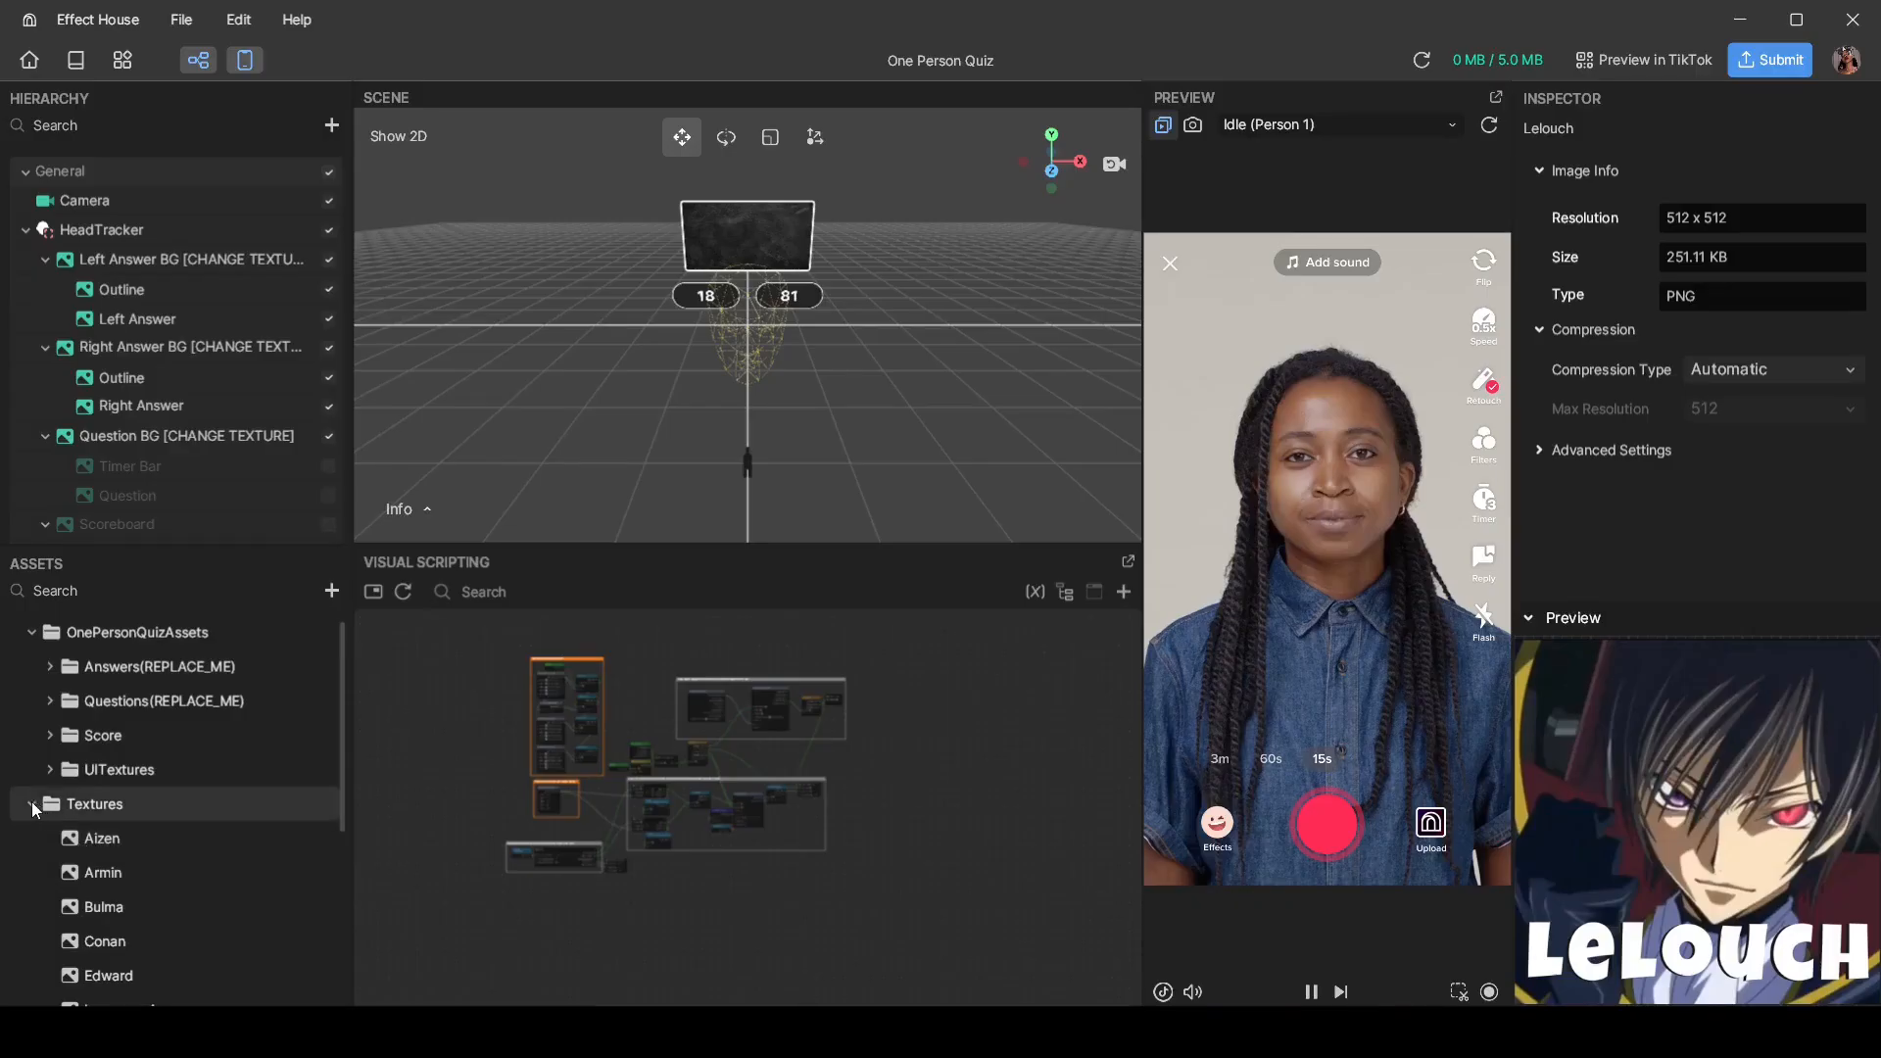
# Step: Collapse the Textures folder and examine the question textures' Make Array node in the "Organize your question and answer textures" group
pyautogui.click(49, 805)
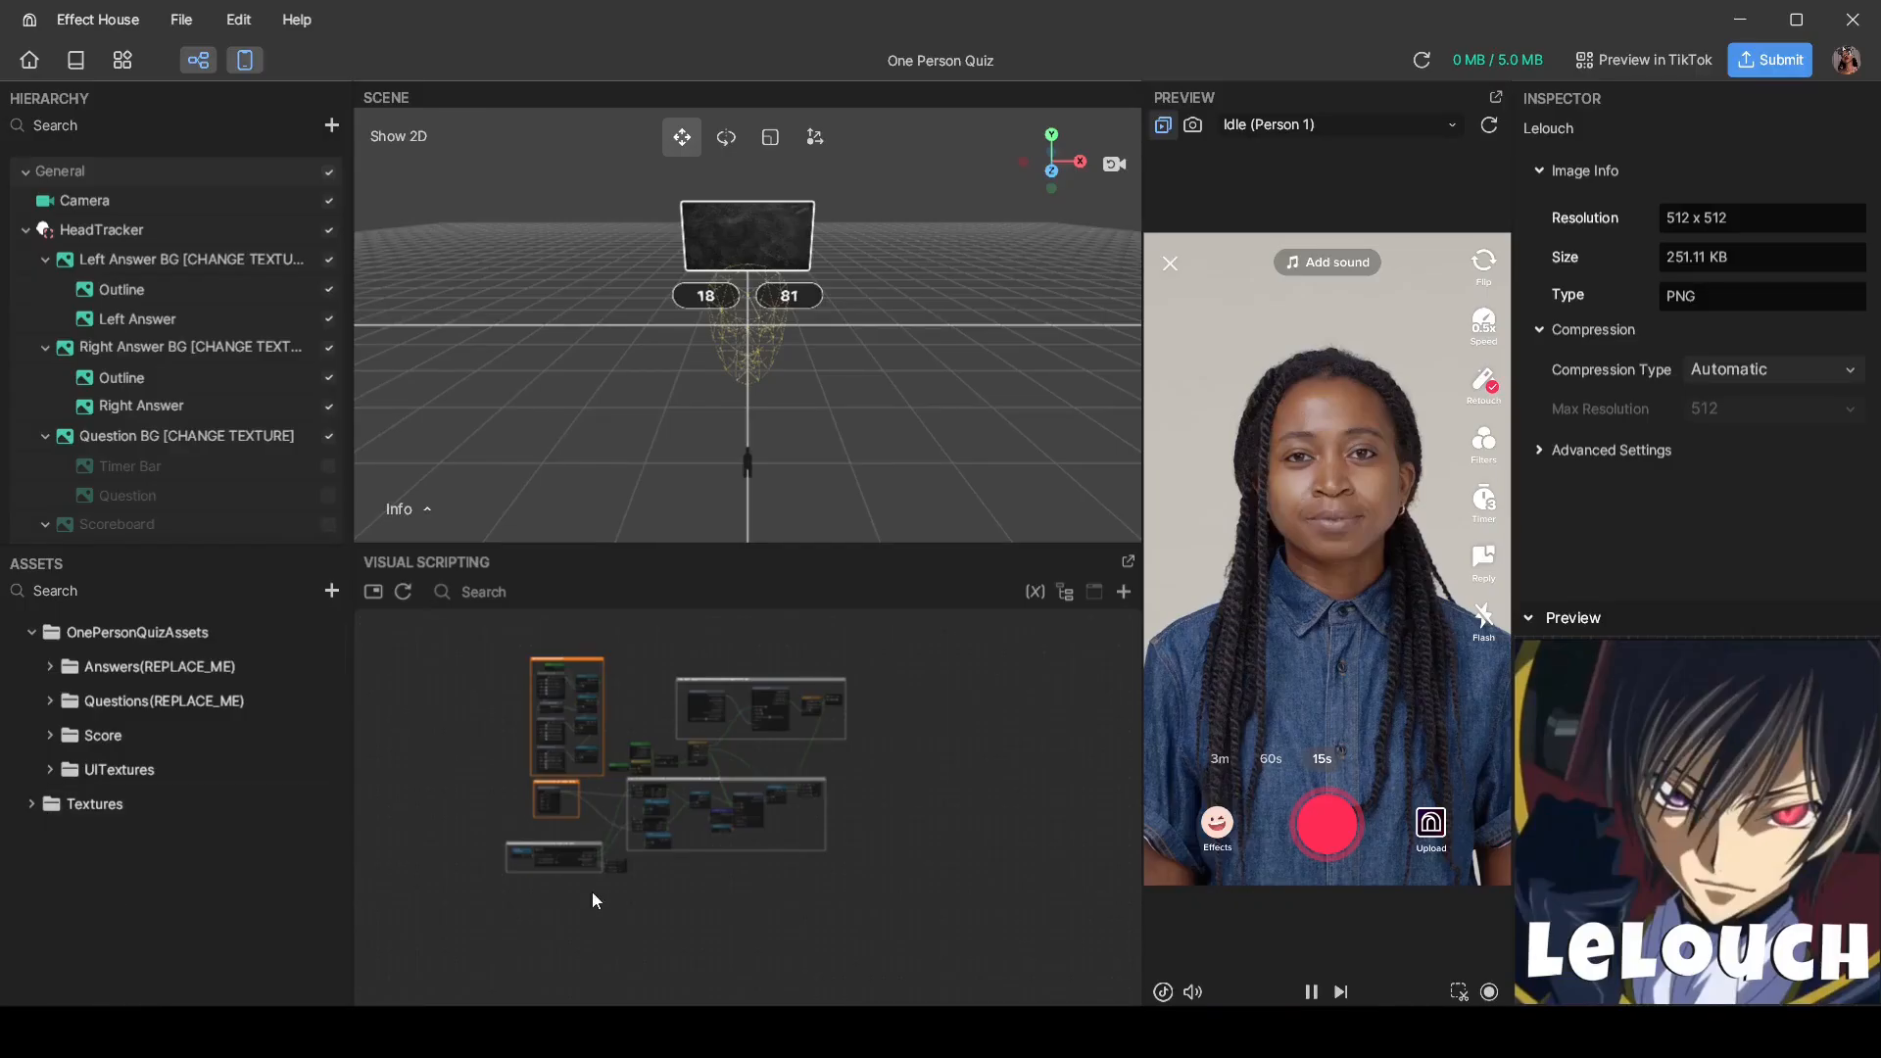
pyautogui.scroll(3, 654, 677)
pyautogui.moveTo(655, 678); pyautogui.dragTo(720, 679, button='middle')
pyautogui.scroll(-3, 720, 680)
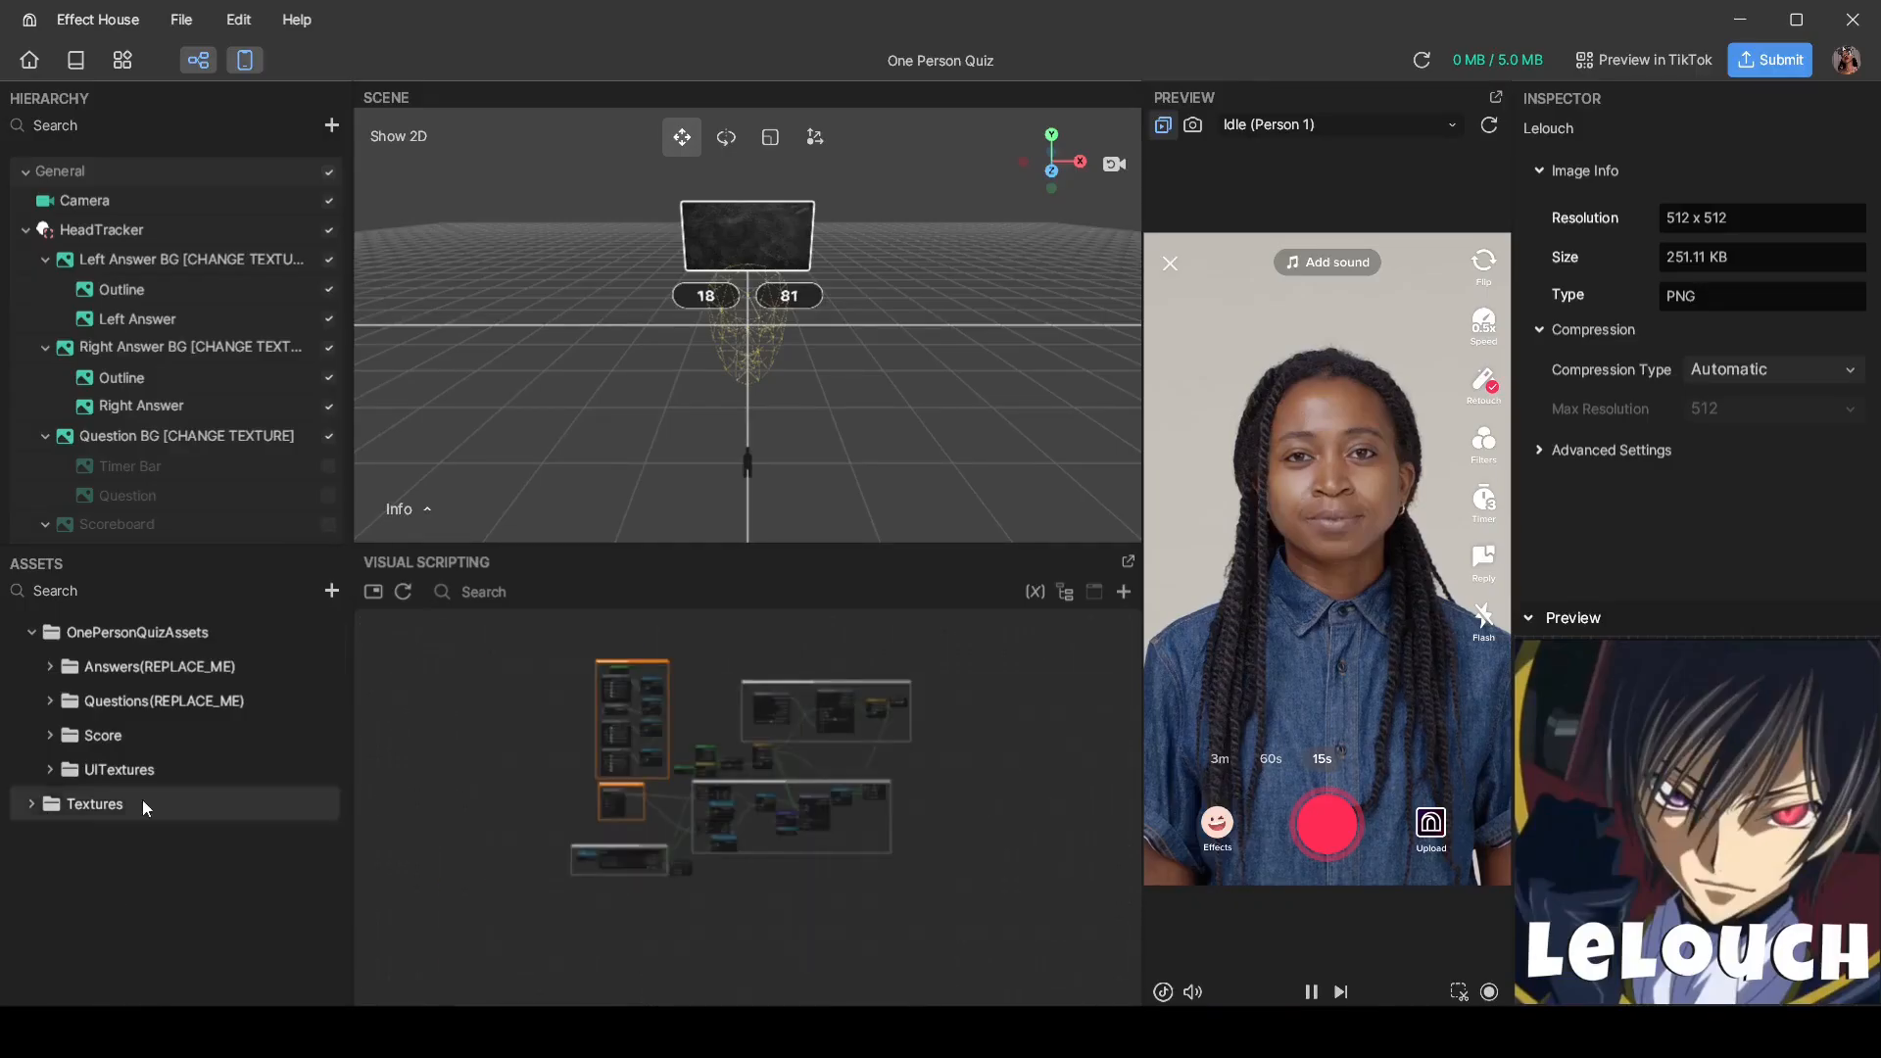
pyautogui.moveTo(488, 720); pyautogui.dragTo(522, 727, button='middle')
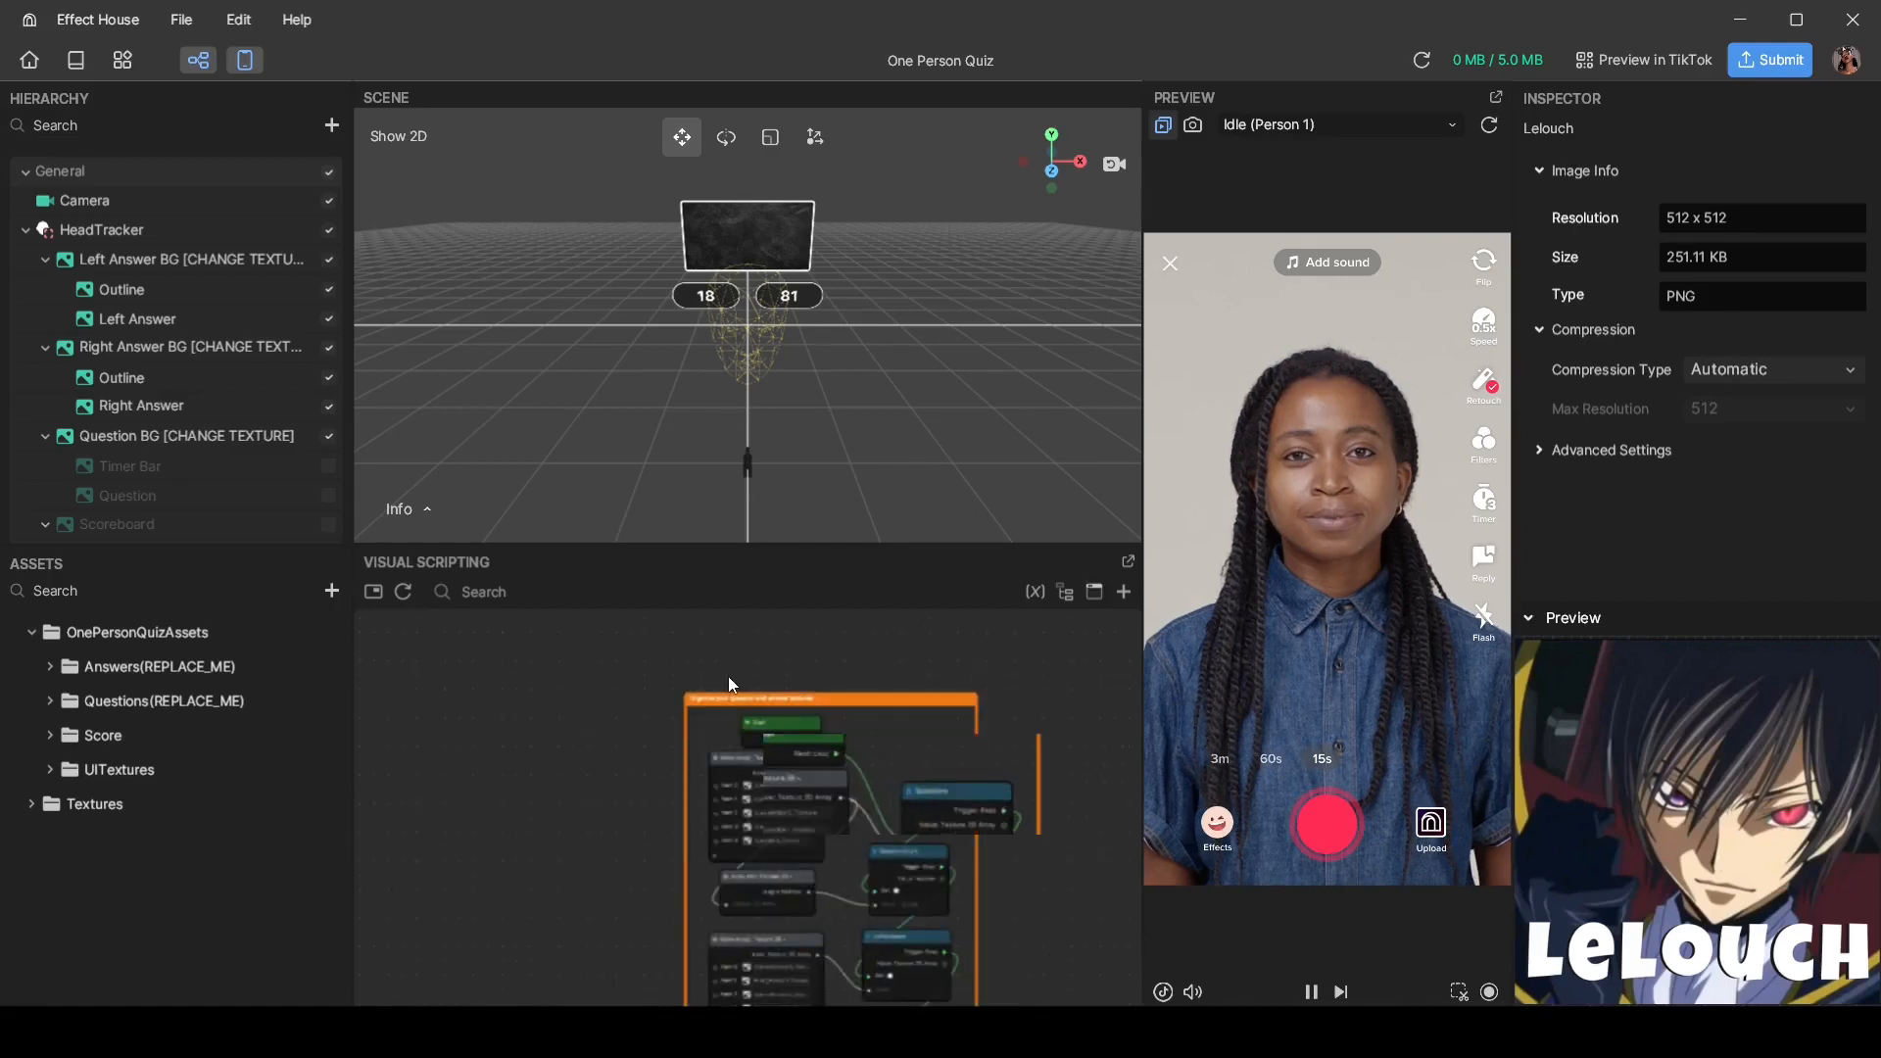
pyautogui.scroll(5, 726, 691)
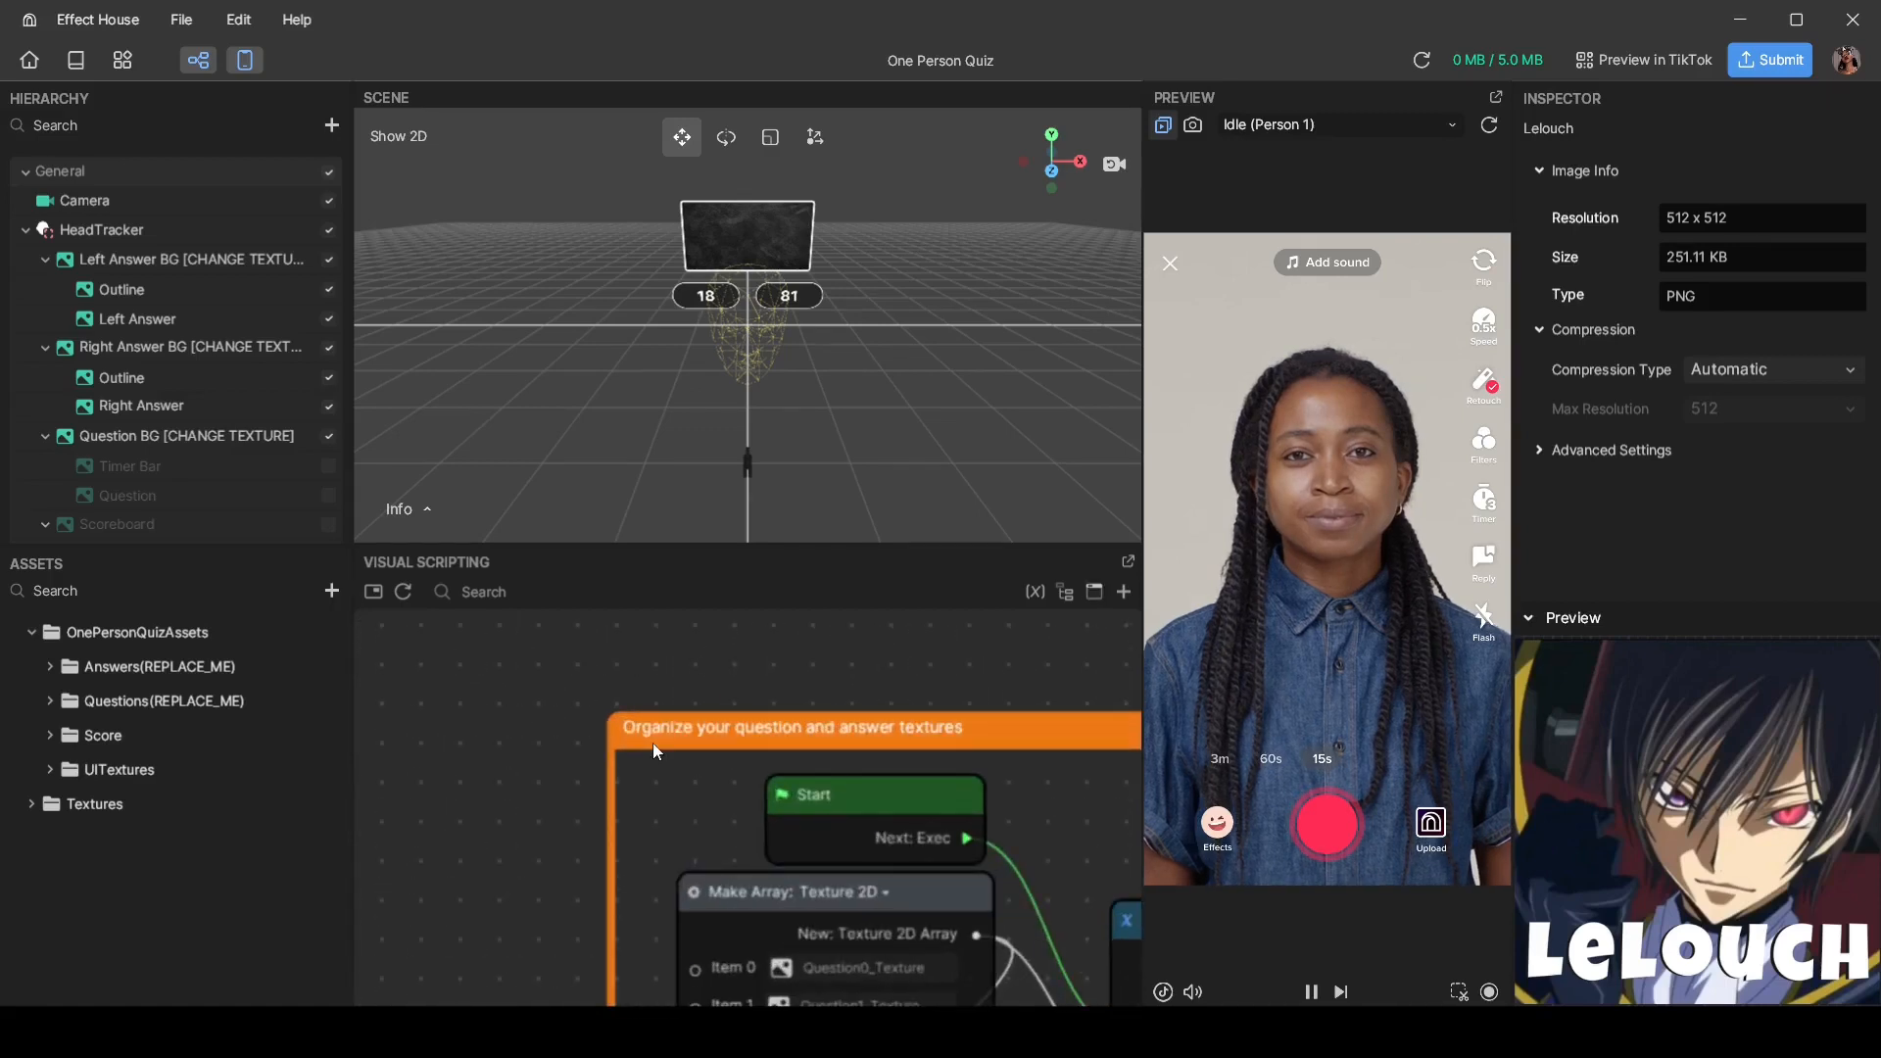
pyautogui.moveTo(719, 806); pyautogui.dragTo(683, 673, button='middle')
pyautogui.moveTo(606, 821); pyautogui.dragTo(586, 746, button='middle')
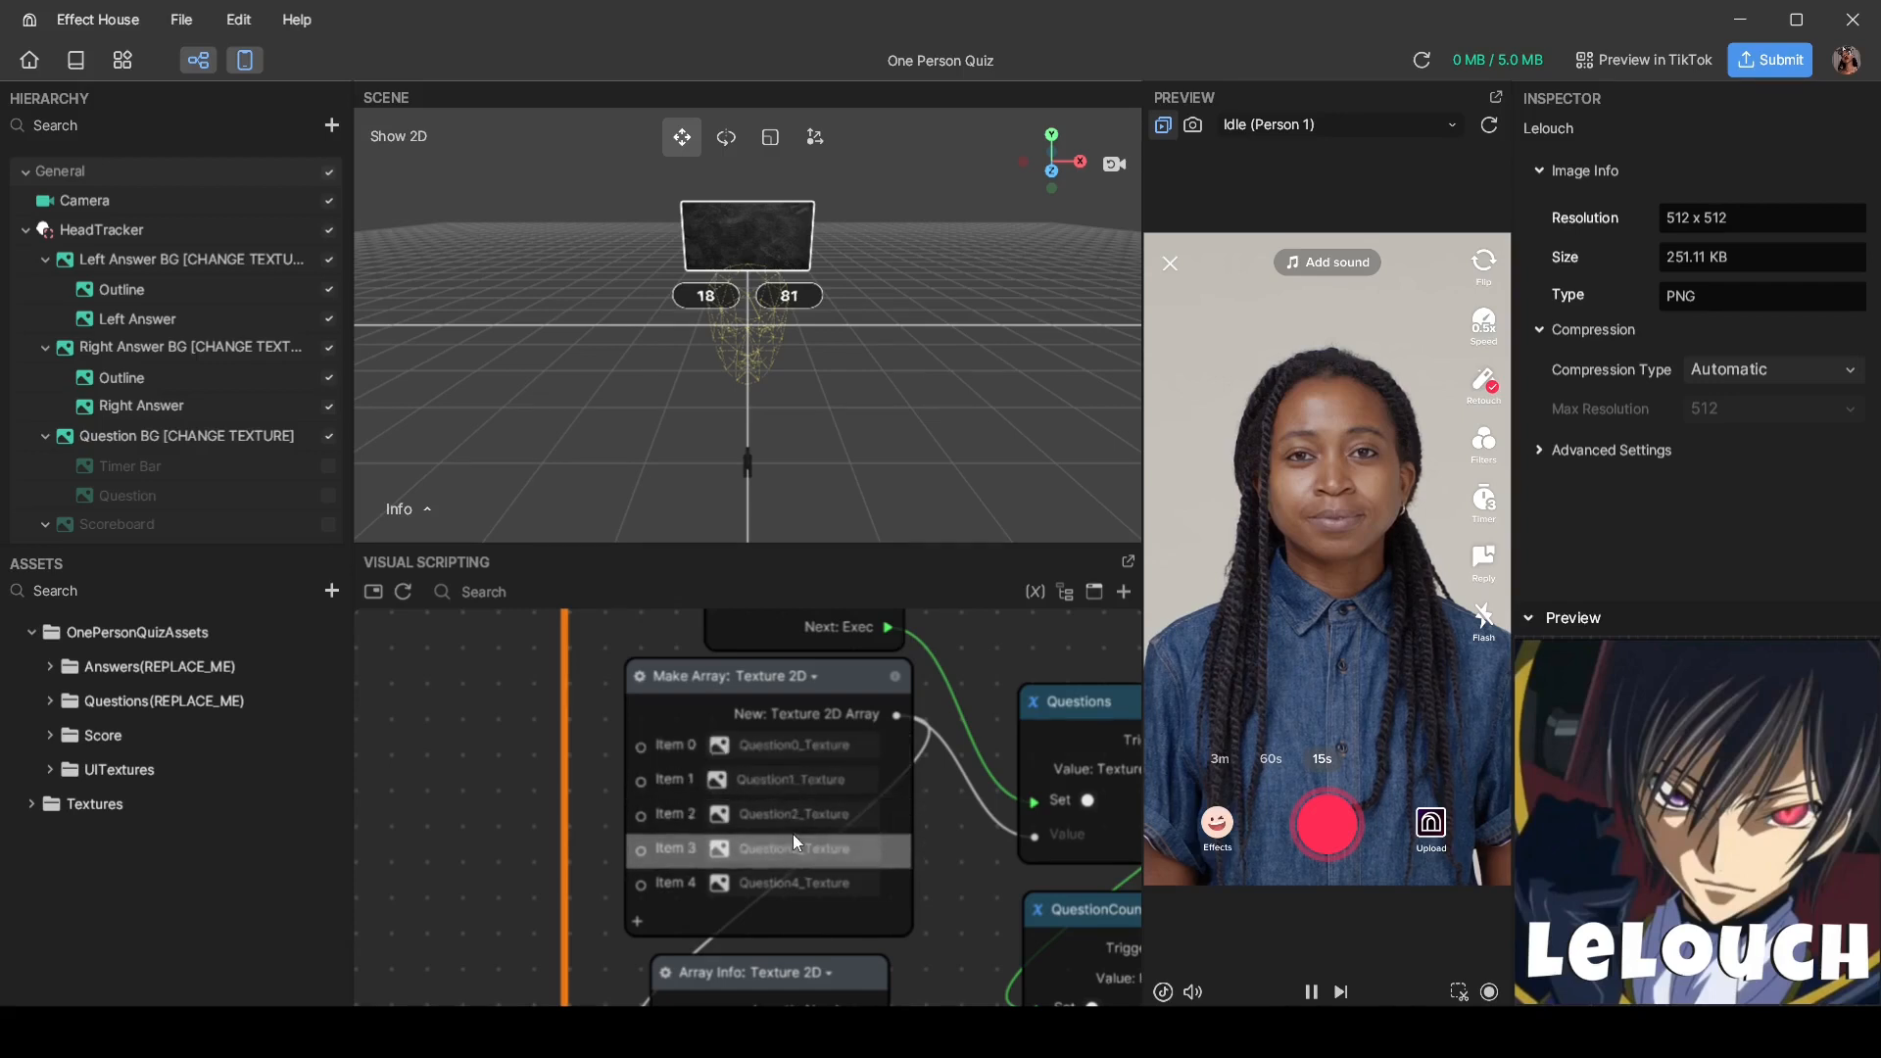
# Step: Pause the effect preview and resume its playback
pyautogui.click(1311, 991)
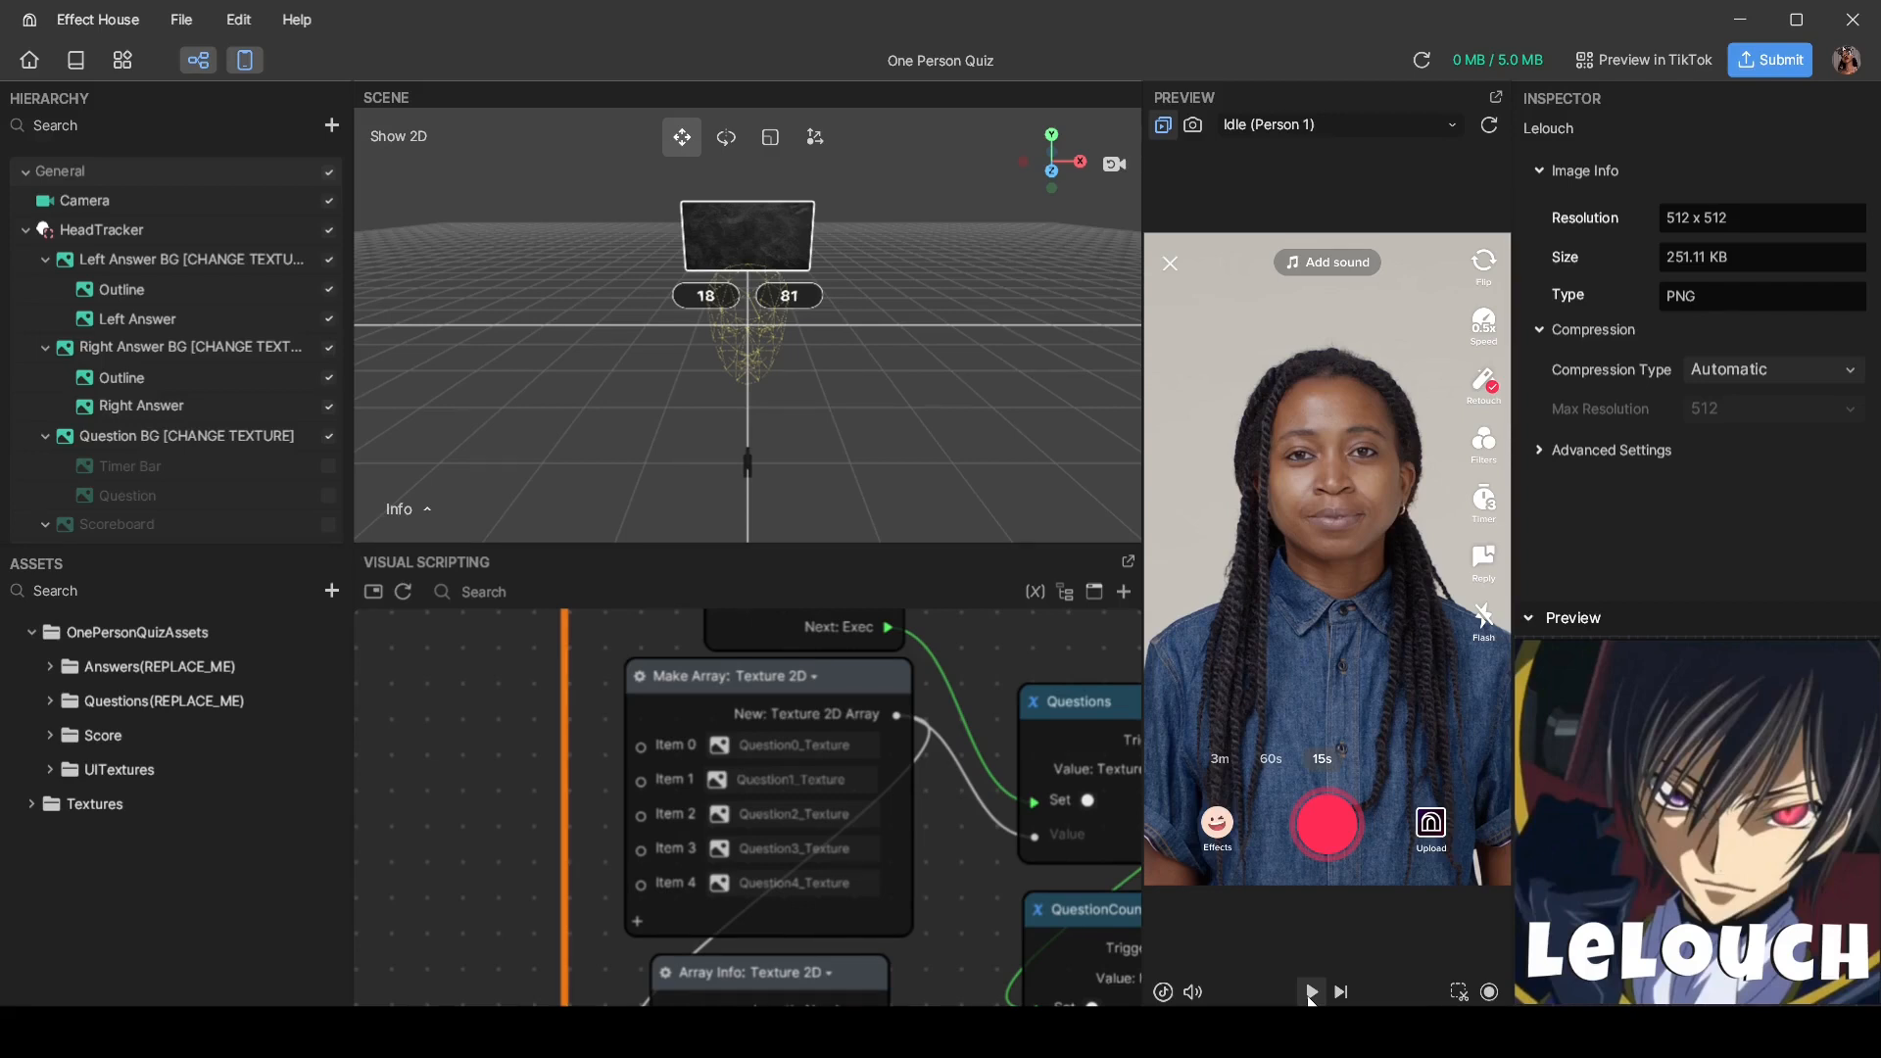
pyautogui.click(1311, 993)
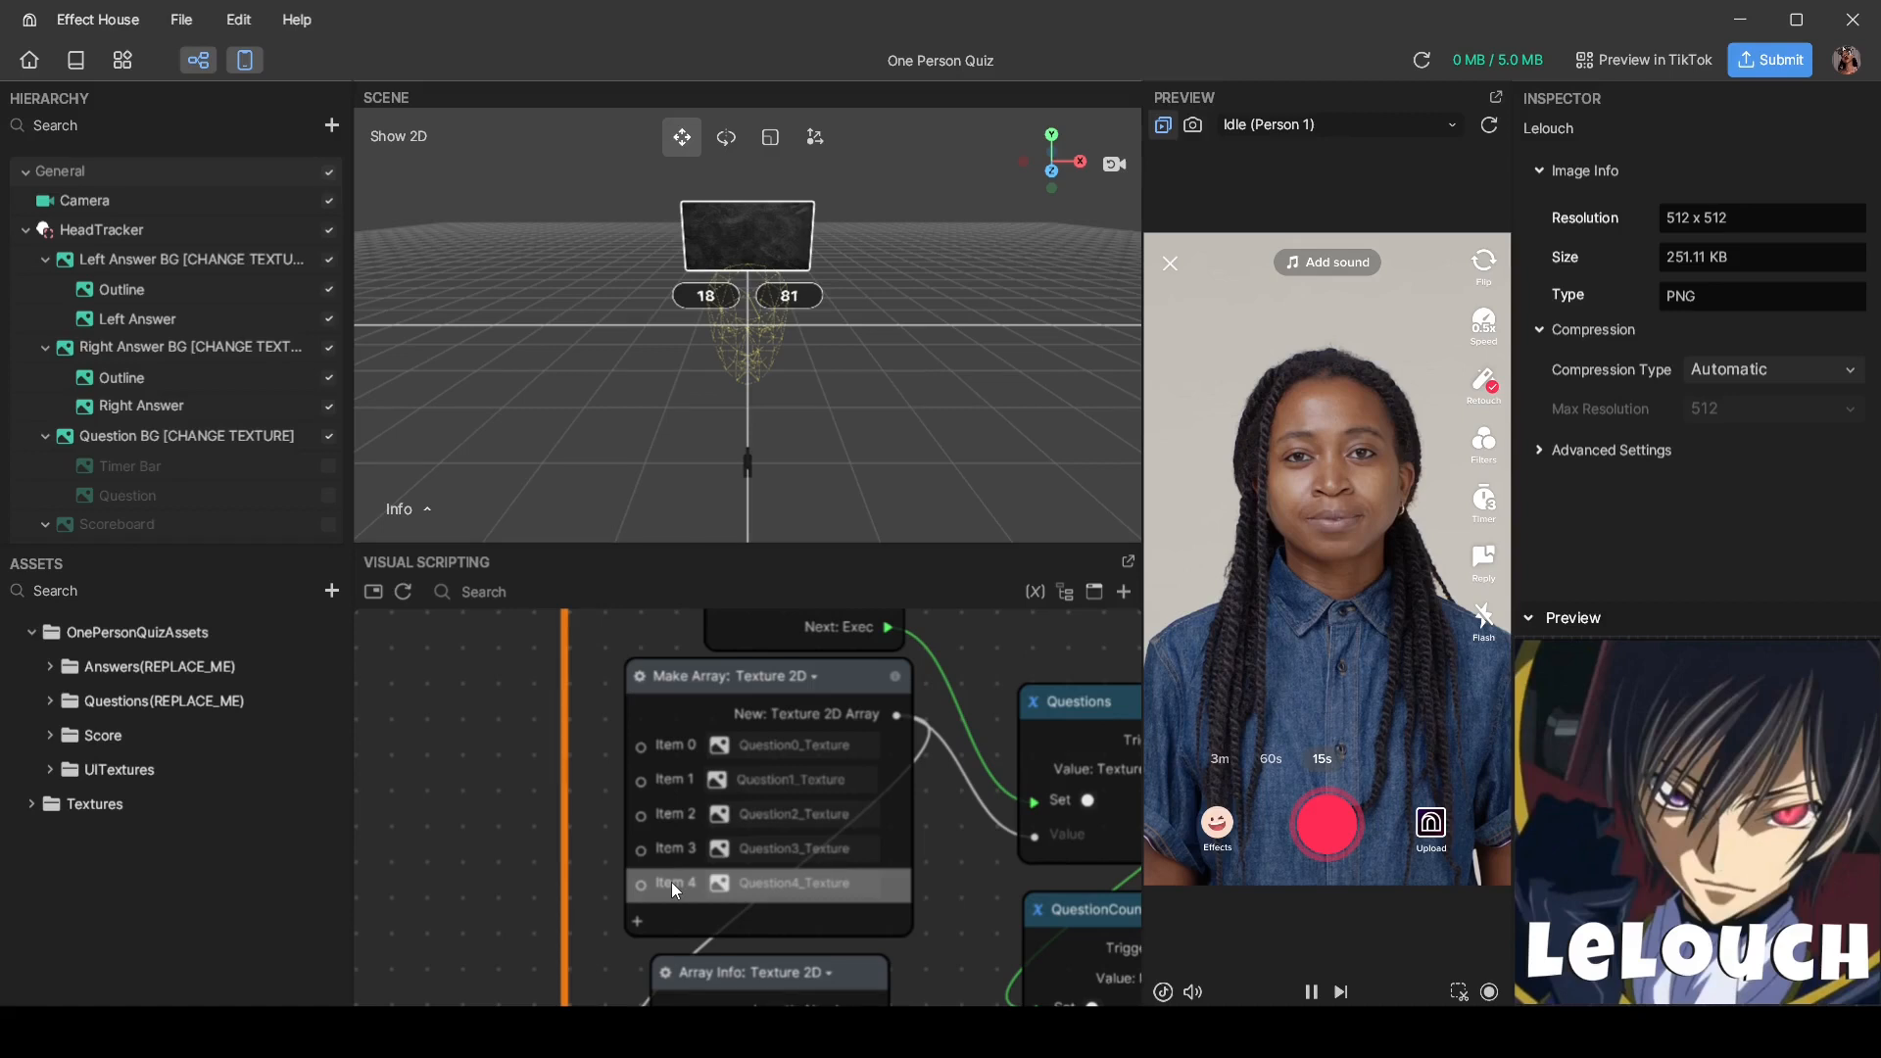
# Step: Remove the Item 1 to Item 4 pins from the question textures' Make Array node, leaving only Item 0
pyautogui.rightClick(672, 882)
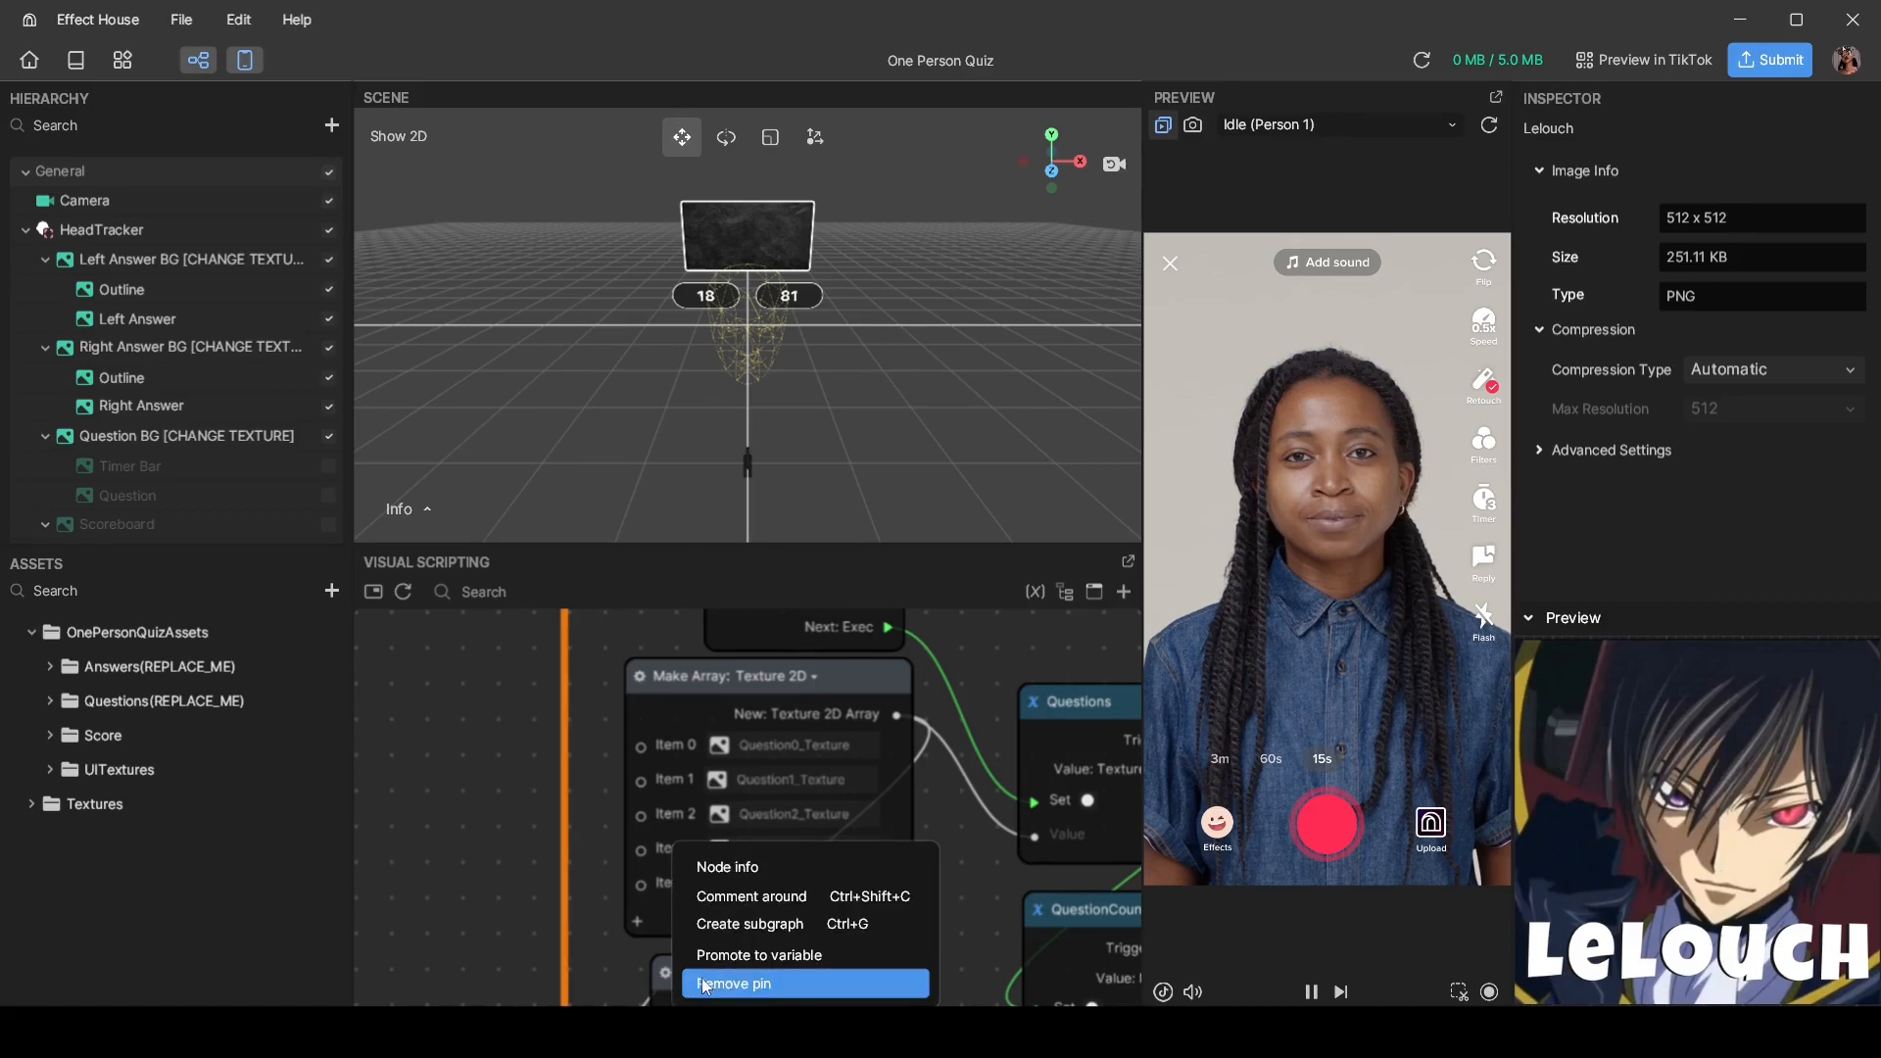
pyautogui.click(532, 835)
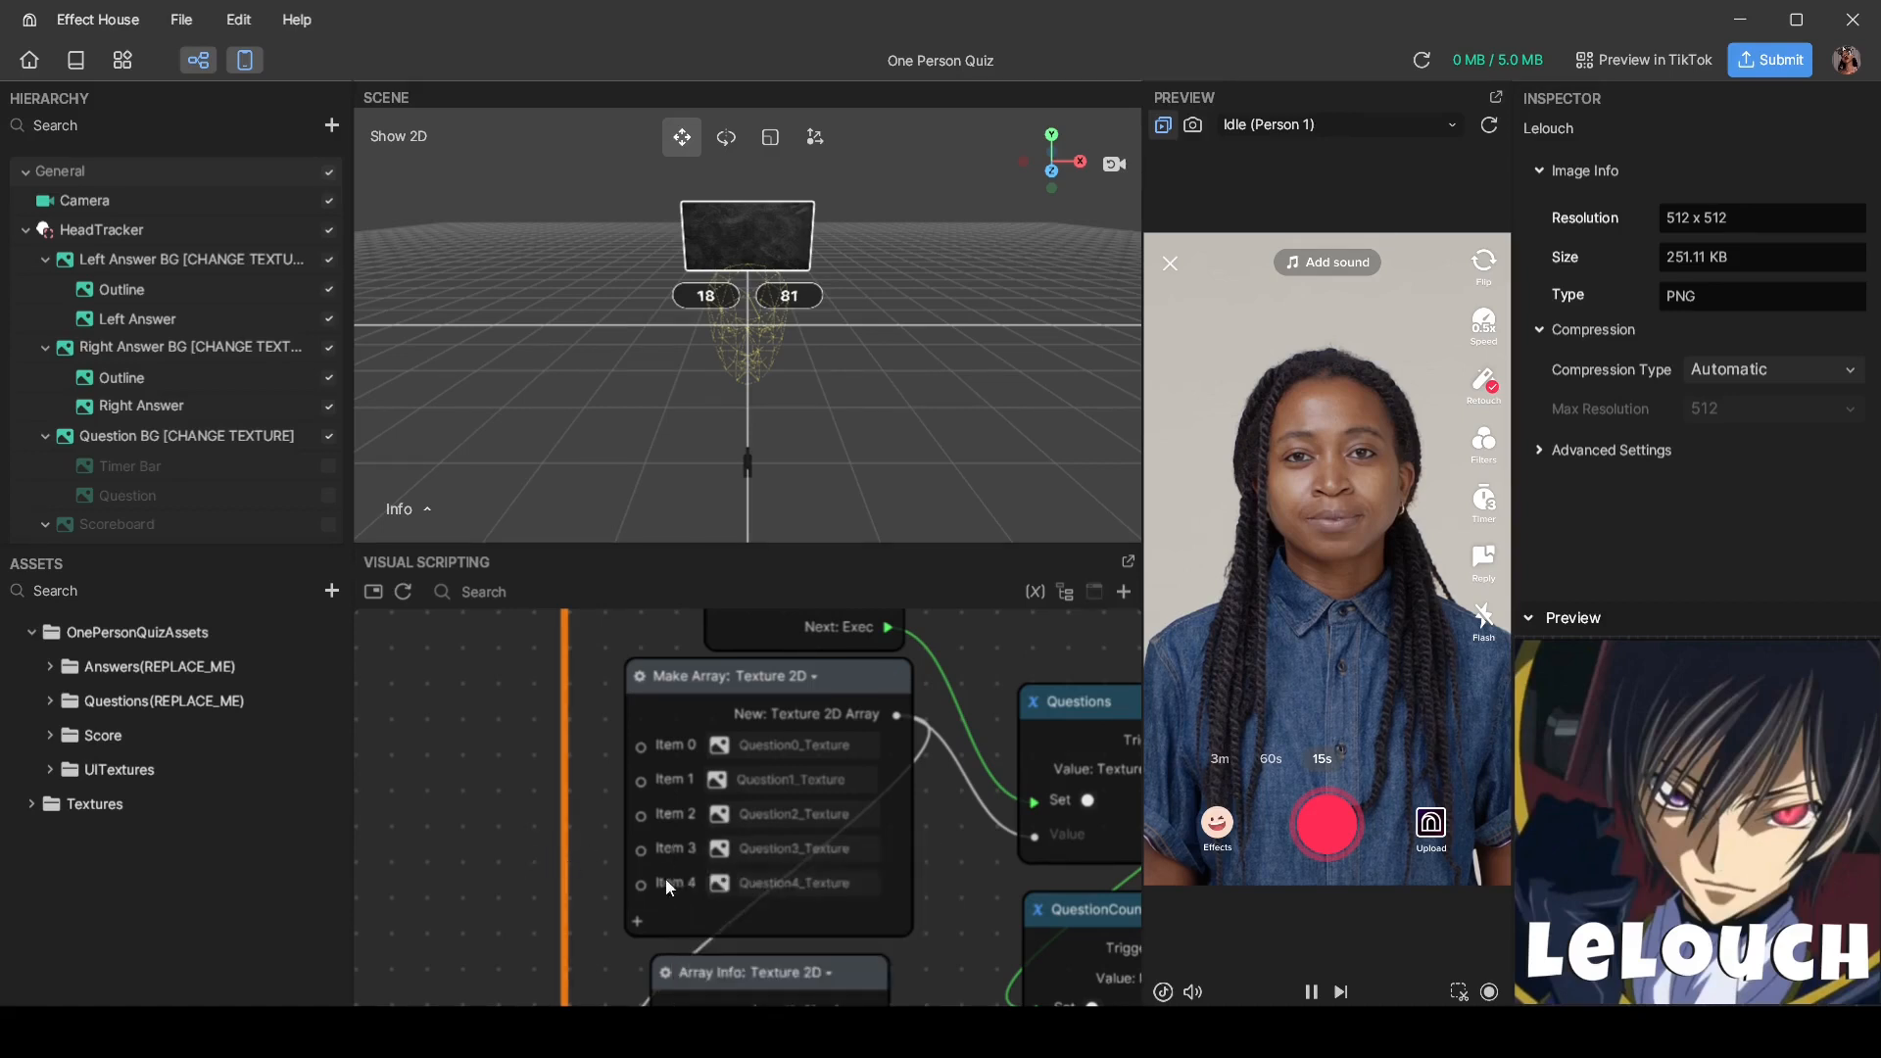
pyautogui.rightClick(683, 882)
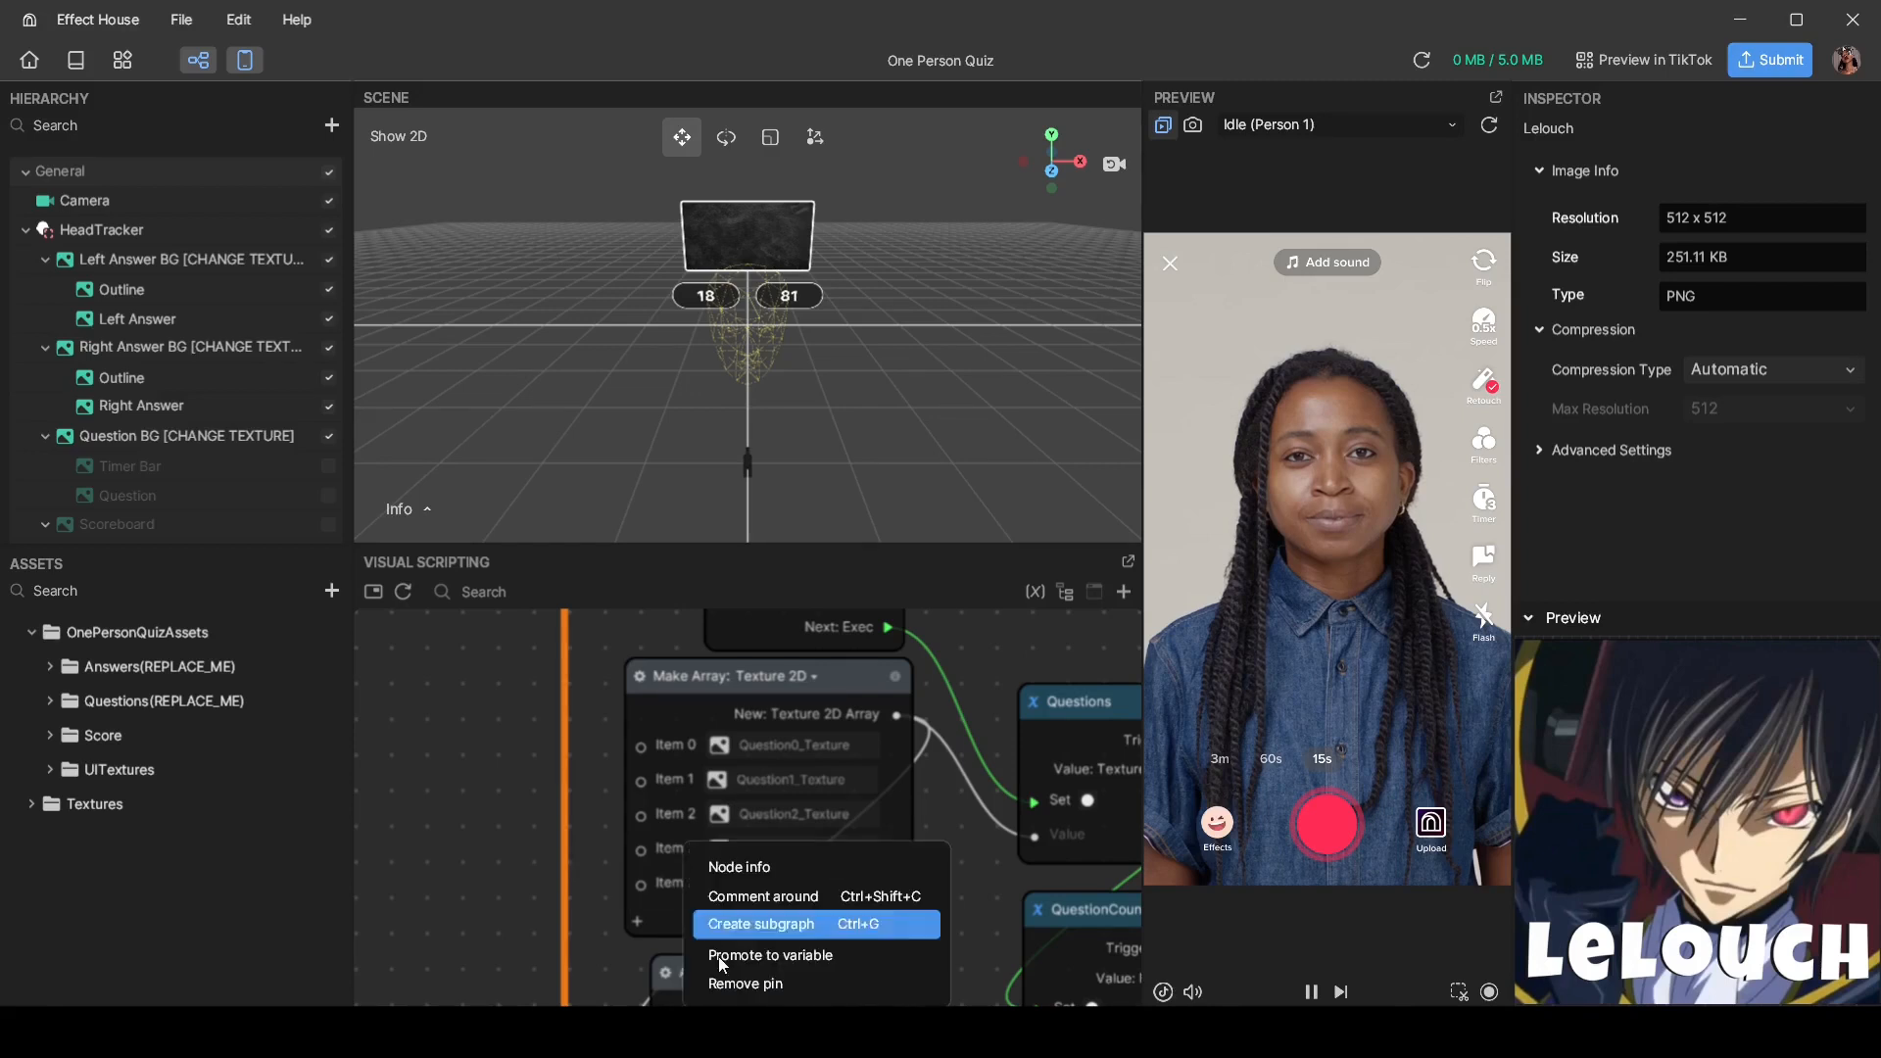
pyautogui.click(745, 983)
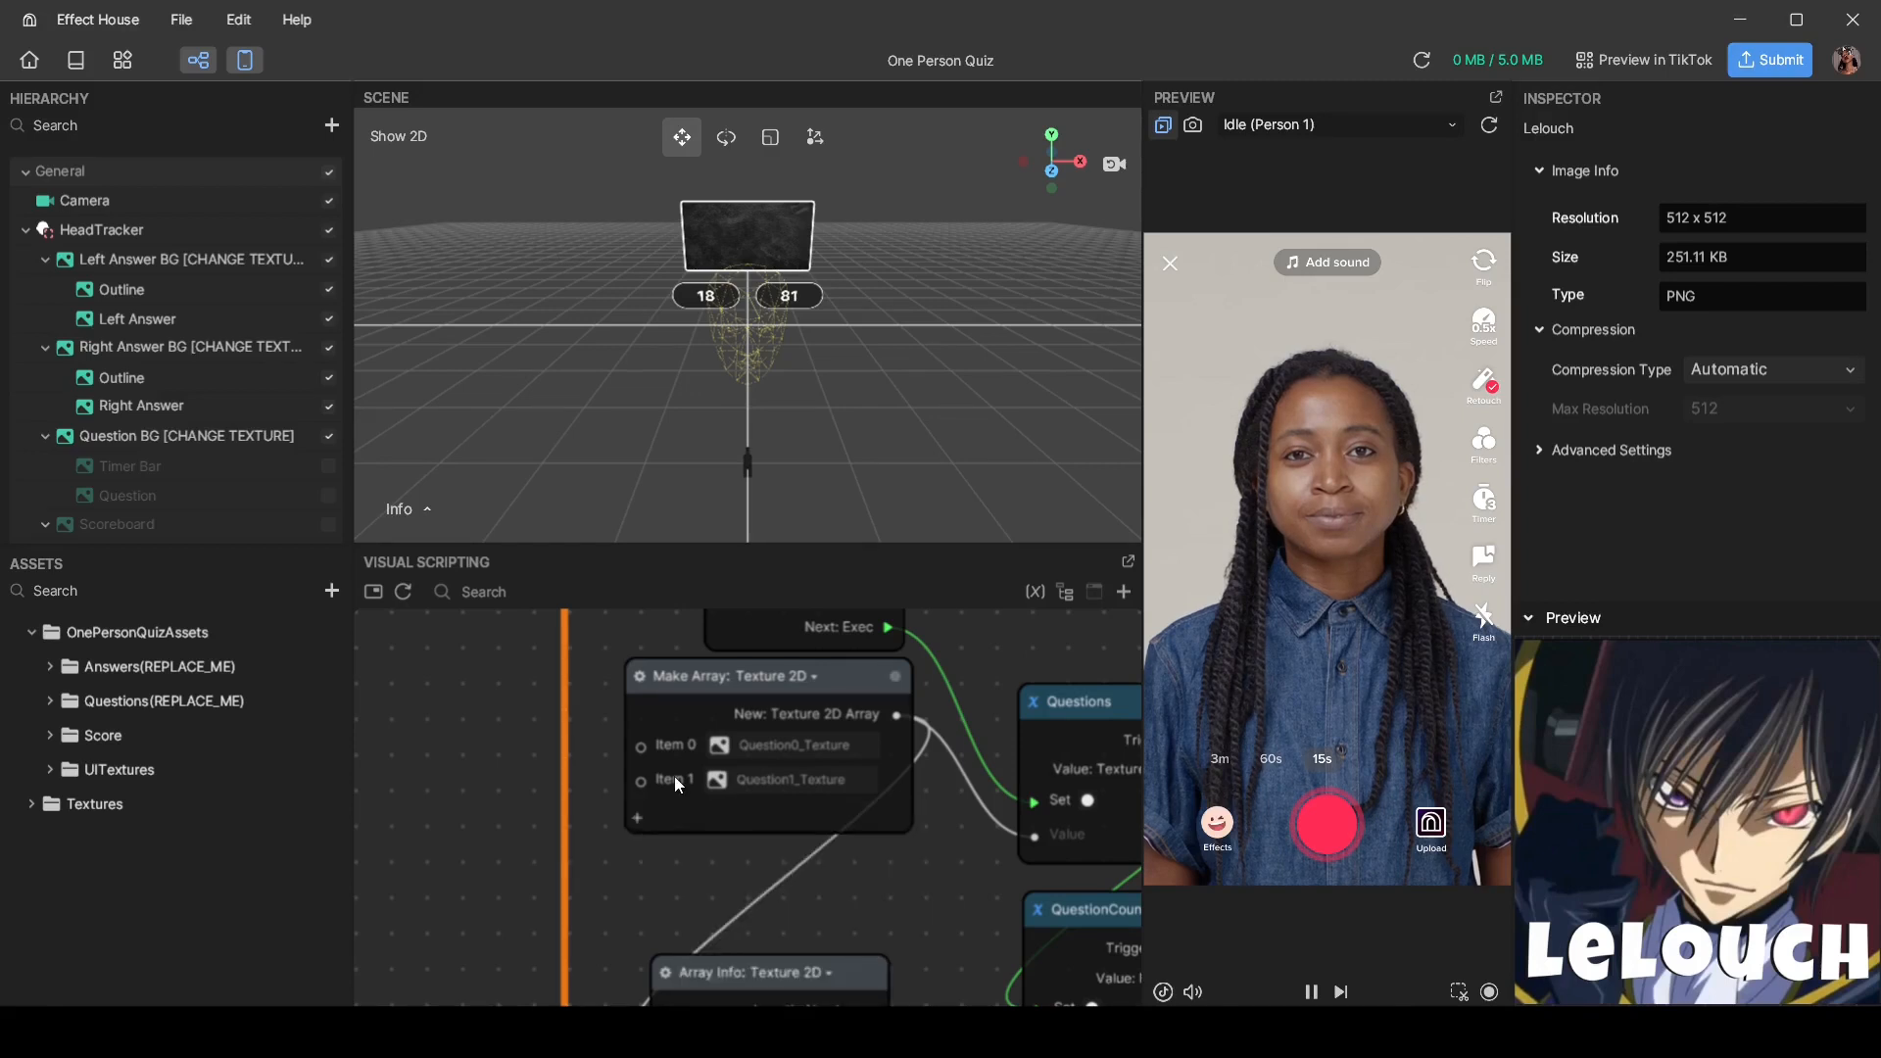
pyautogui.rightClick(674, 776)
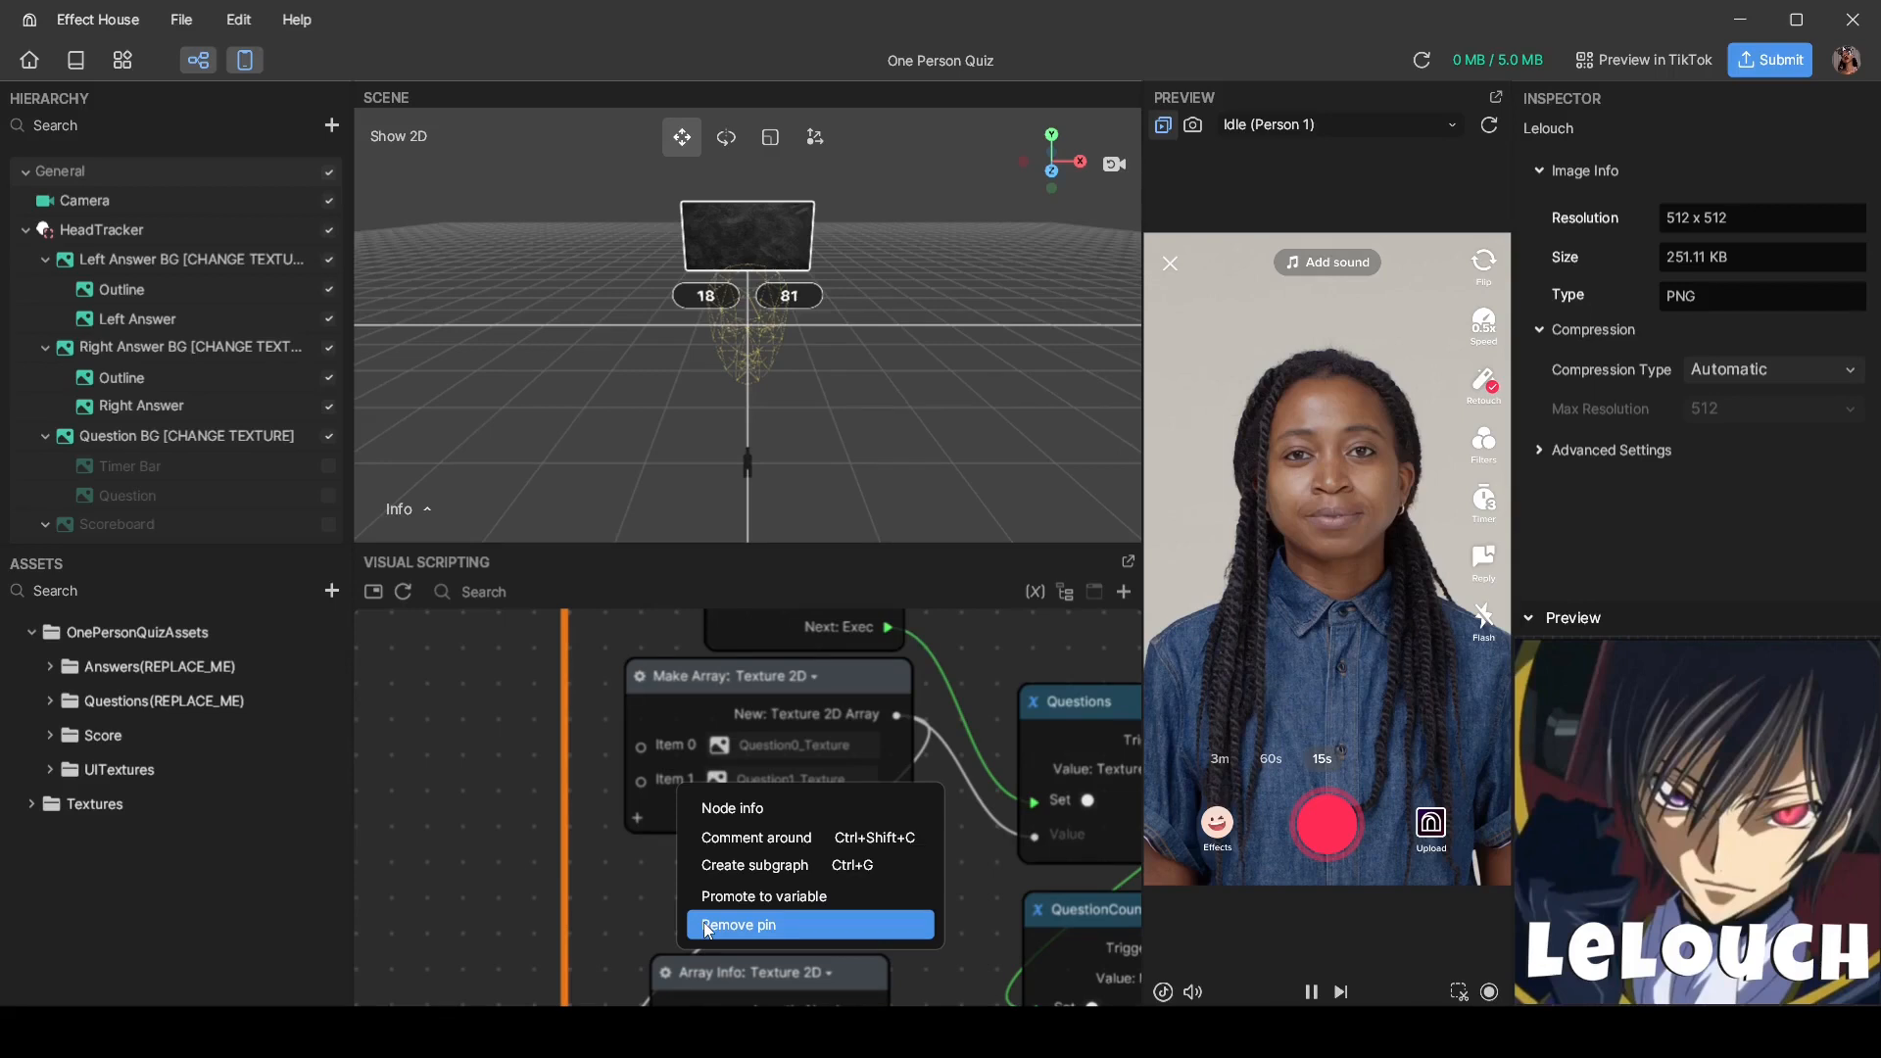
pyautogui.click(739, 925)
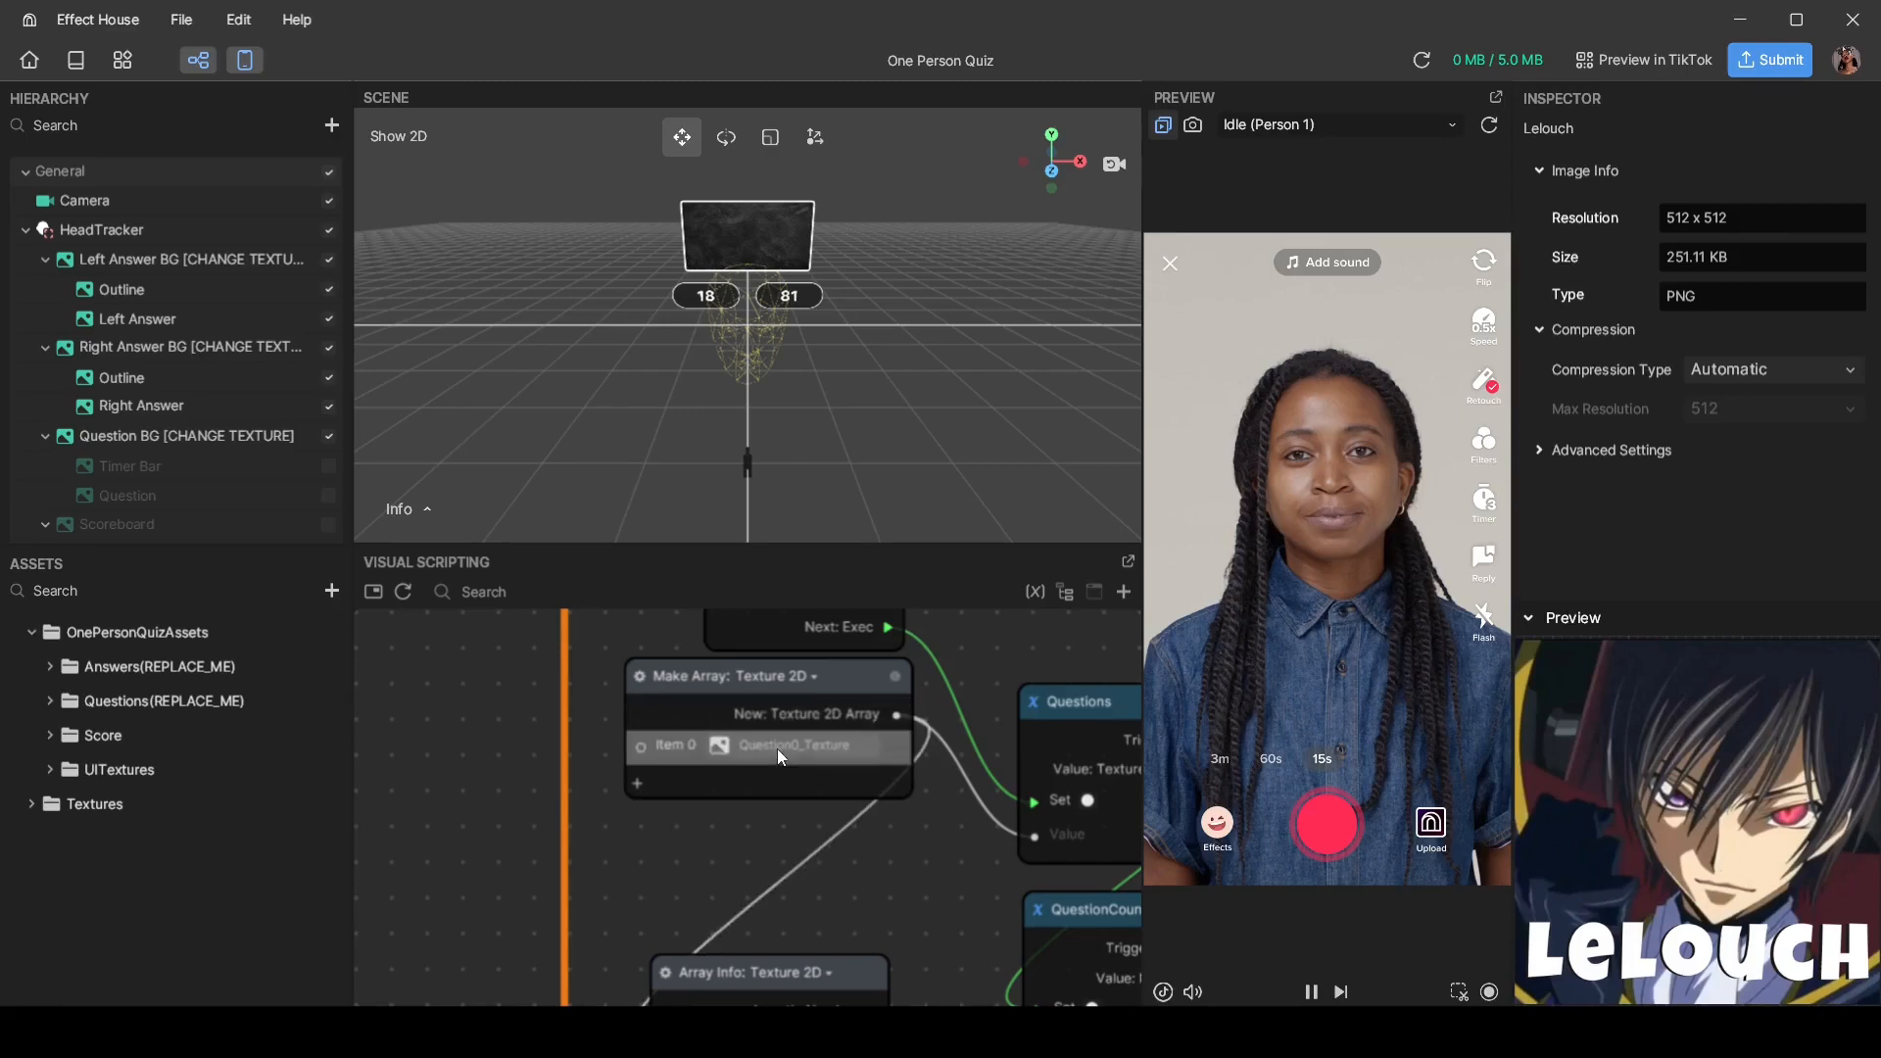
# Step: Set Item 0 of the question textures' Make Array node to the "smartest anime character title" texture
pyautogui.click(751, 741)
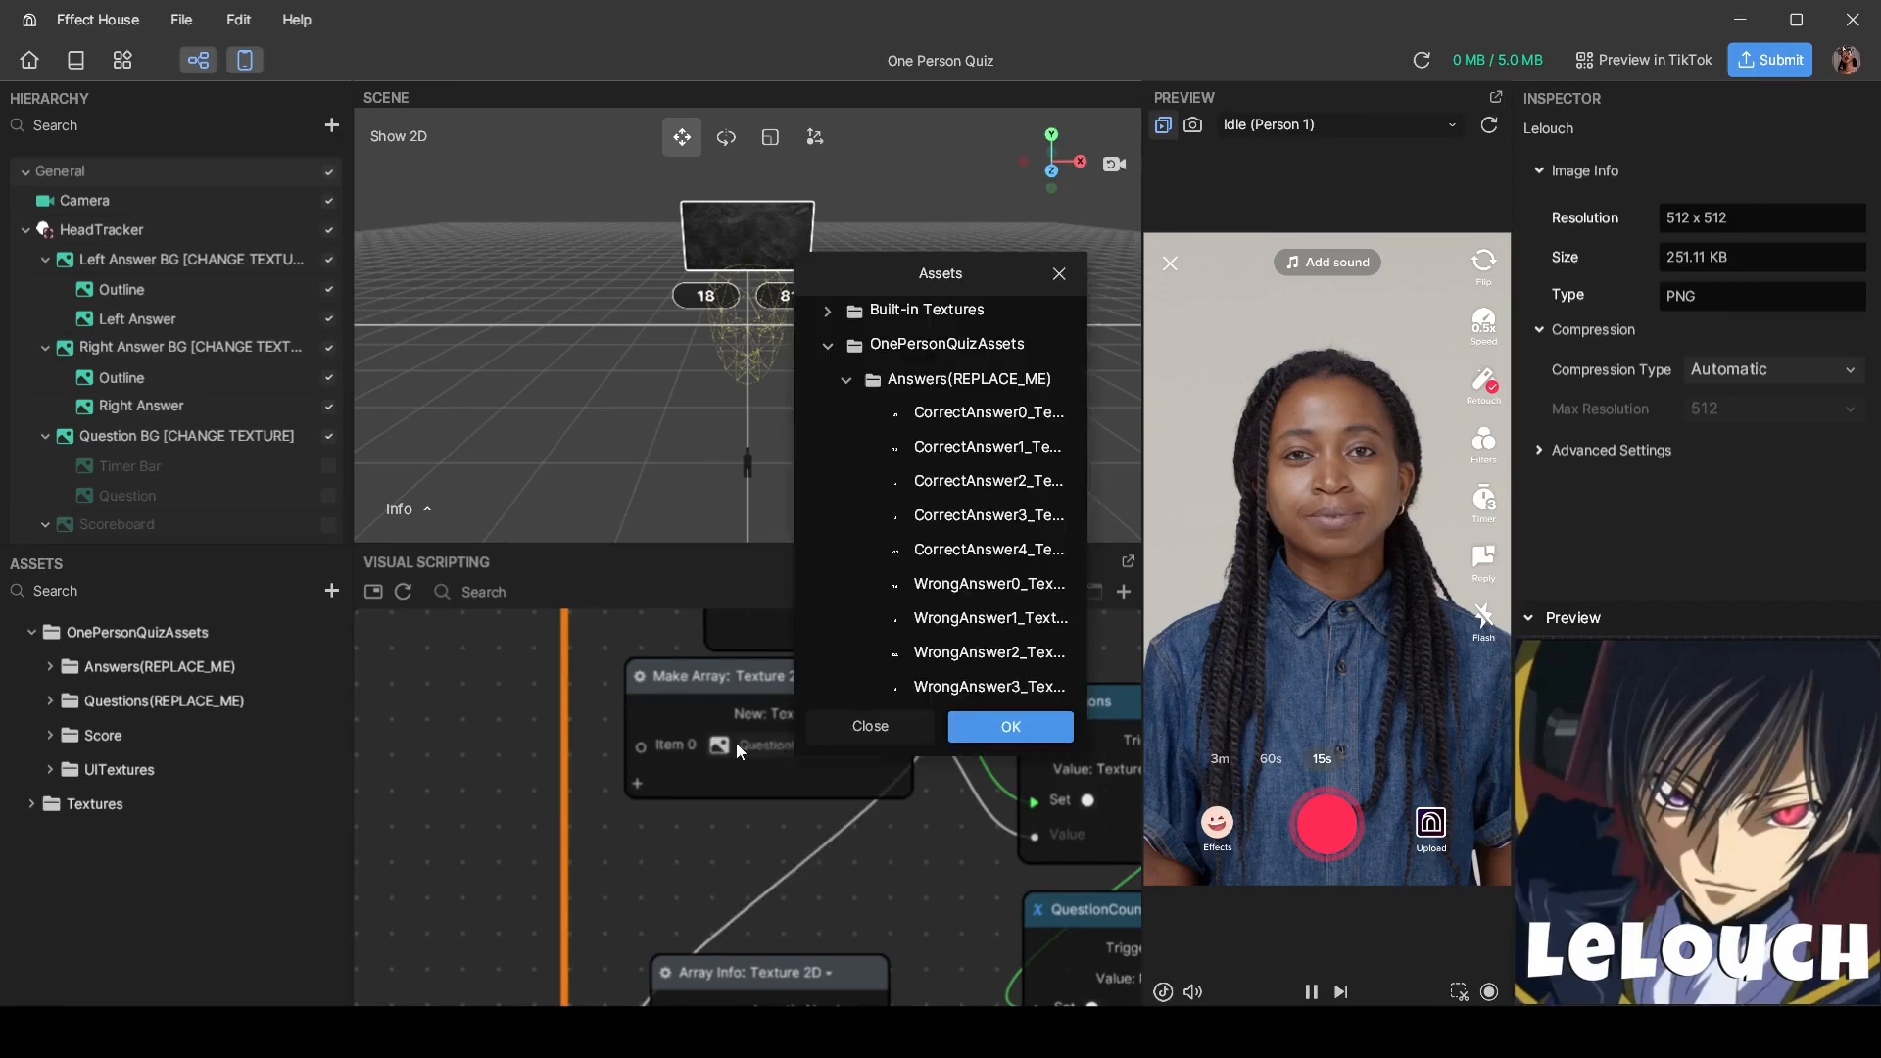
pyautogui.scroll(-6, 960, 506)
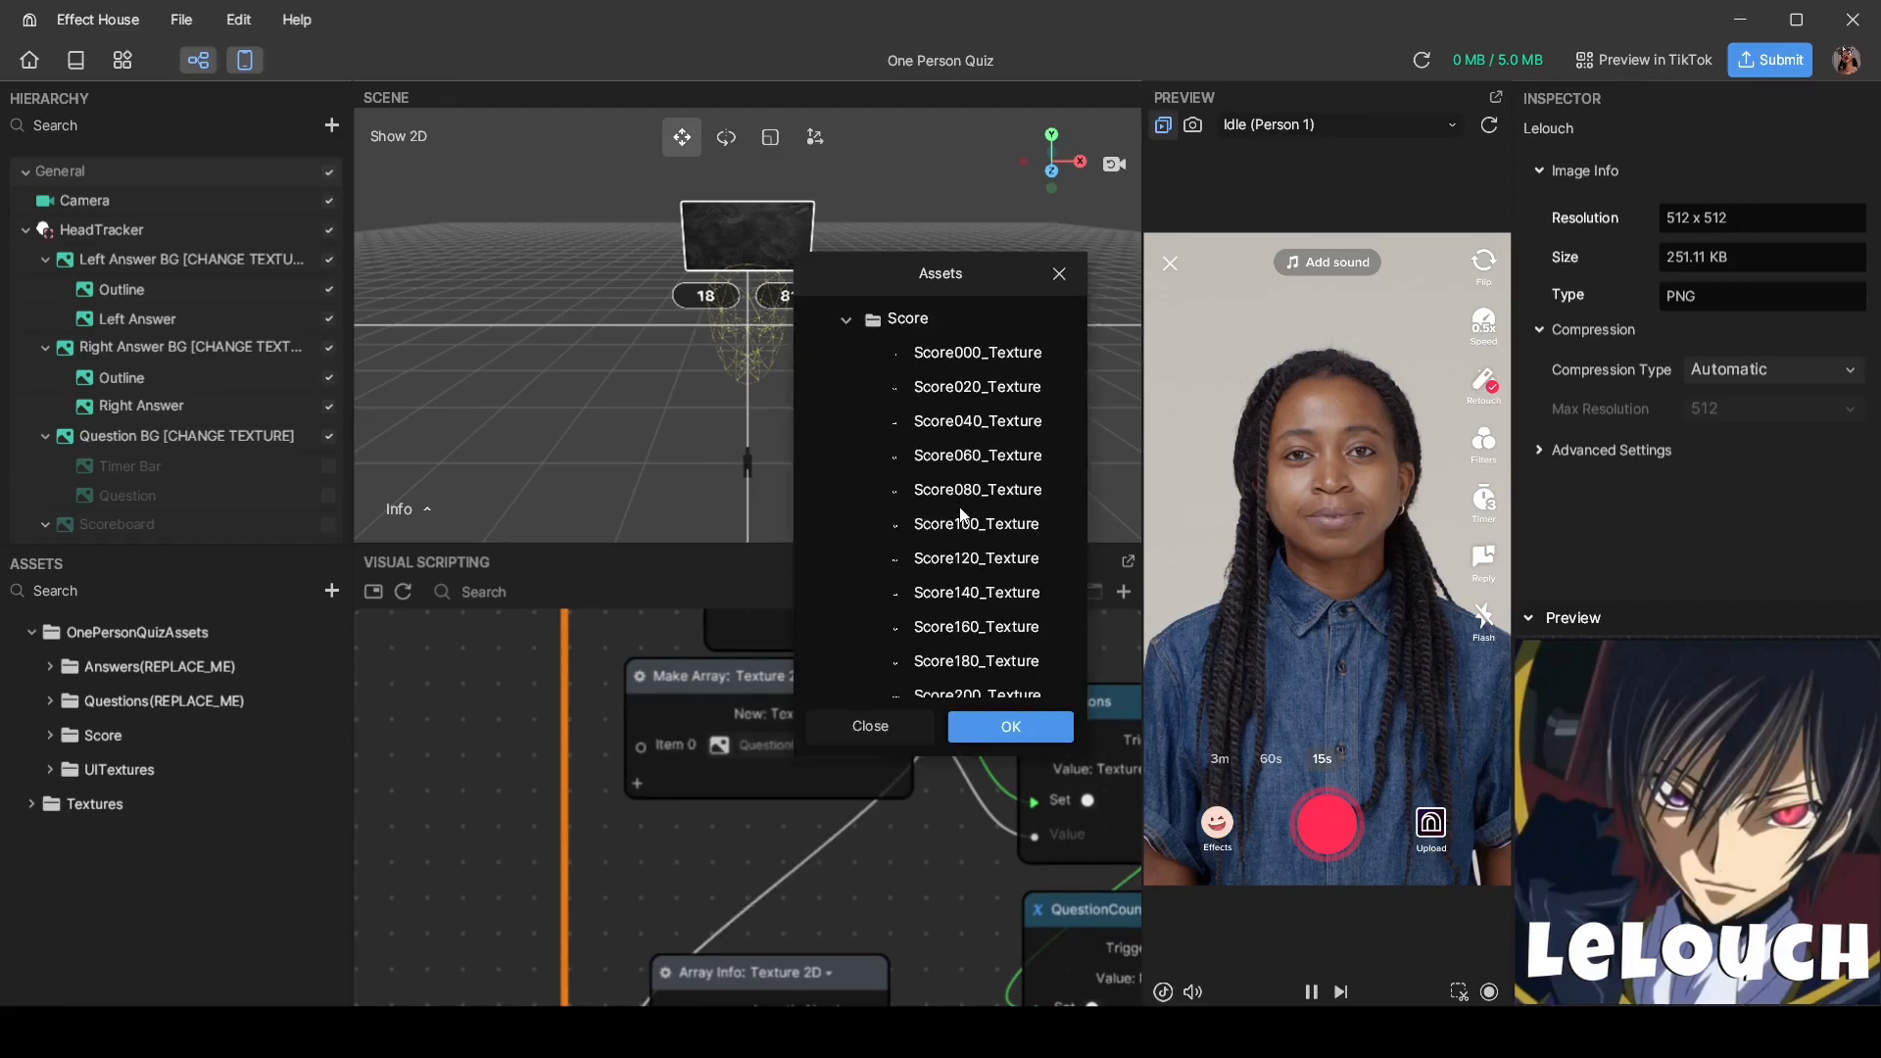
pyautogui.scroll(4, 963, 512)
pyautogui.scroll(3, 881, 441)
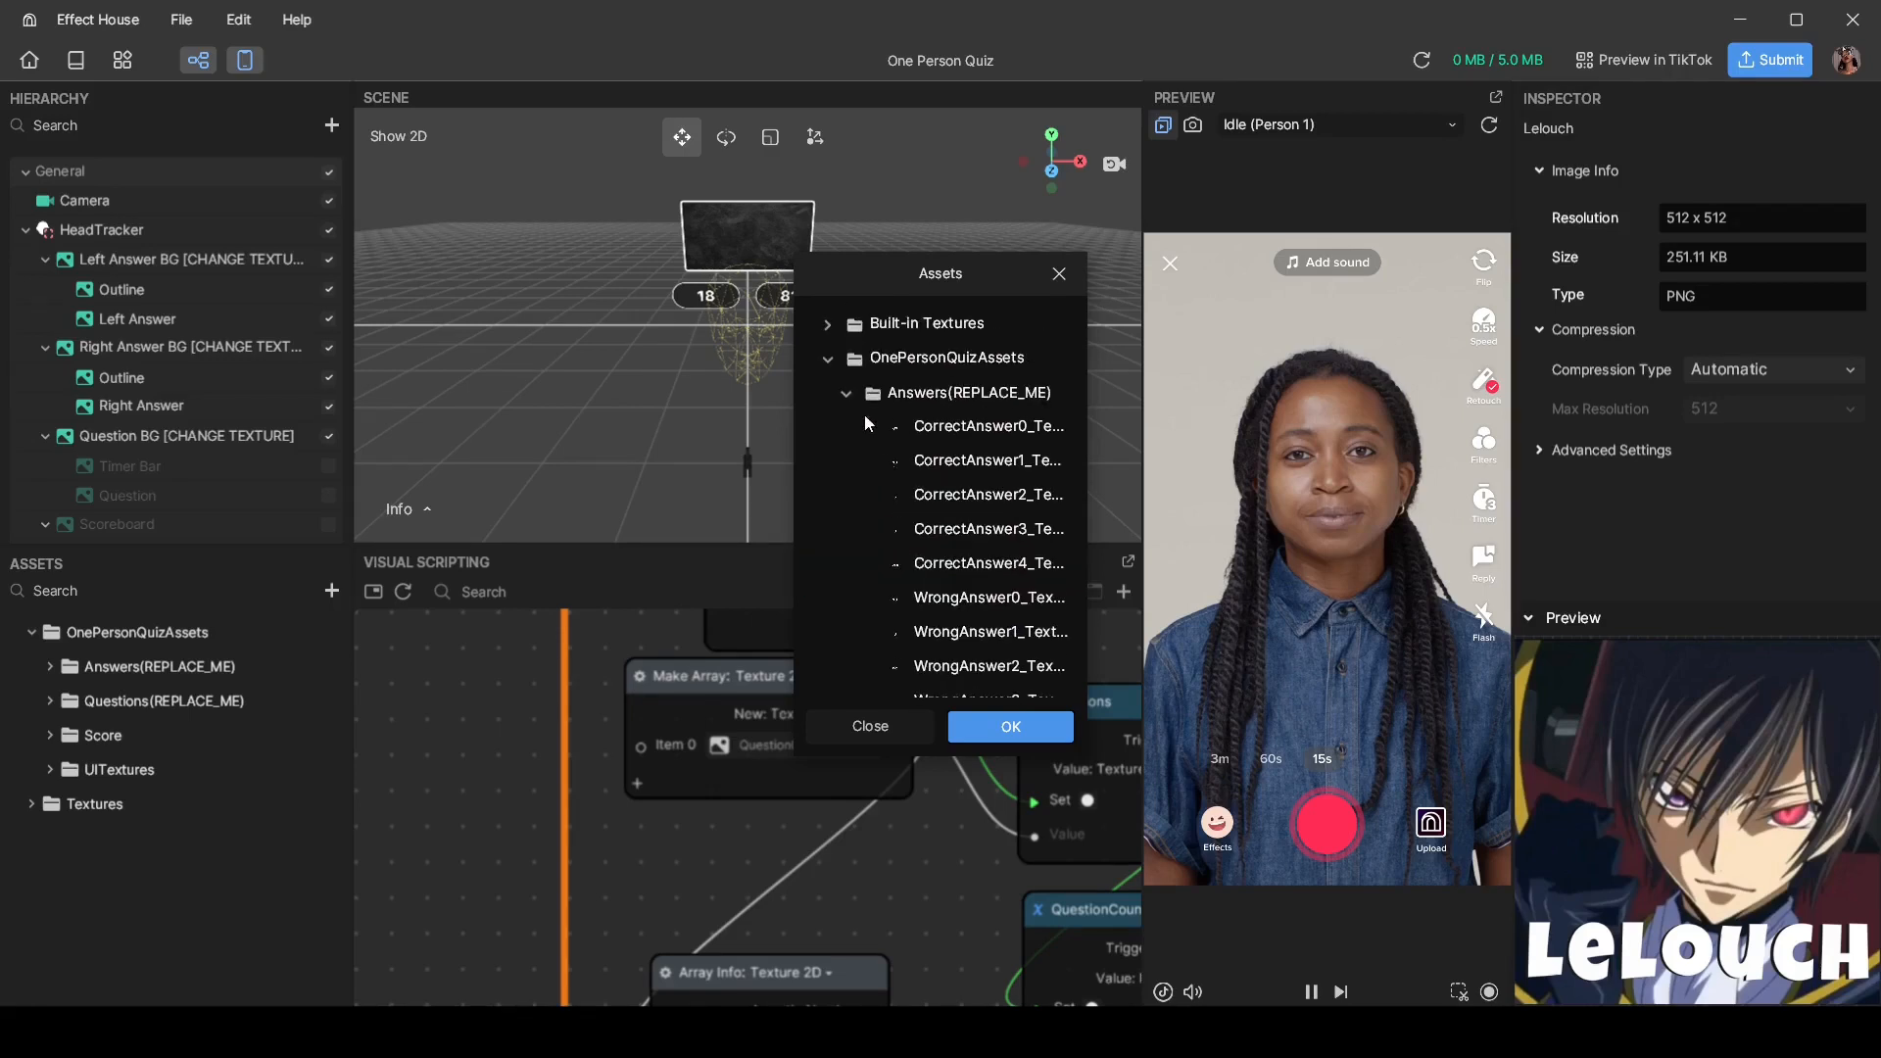
pyautogui.click(828, 358)
pyautogui.scroll(-3, 940, 438)
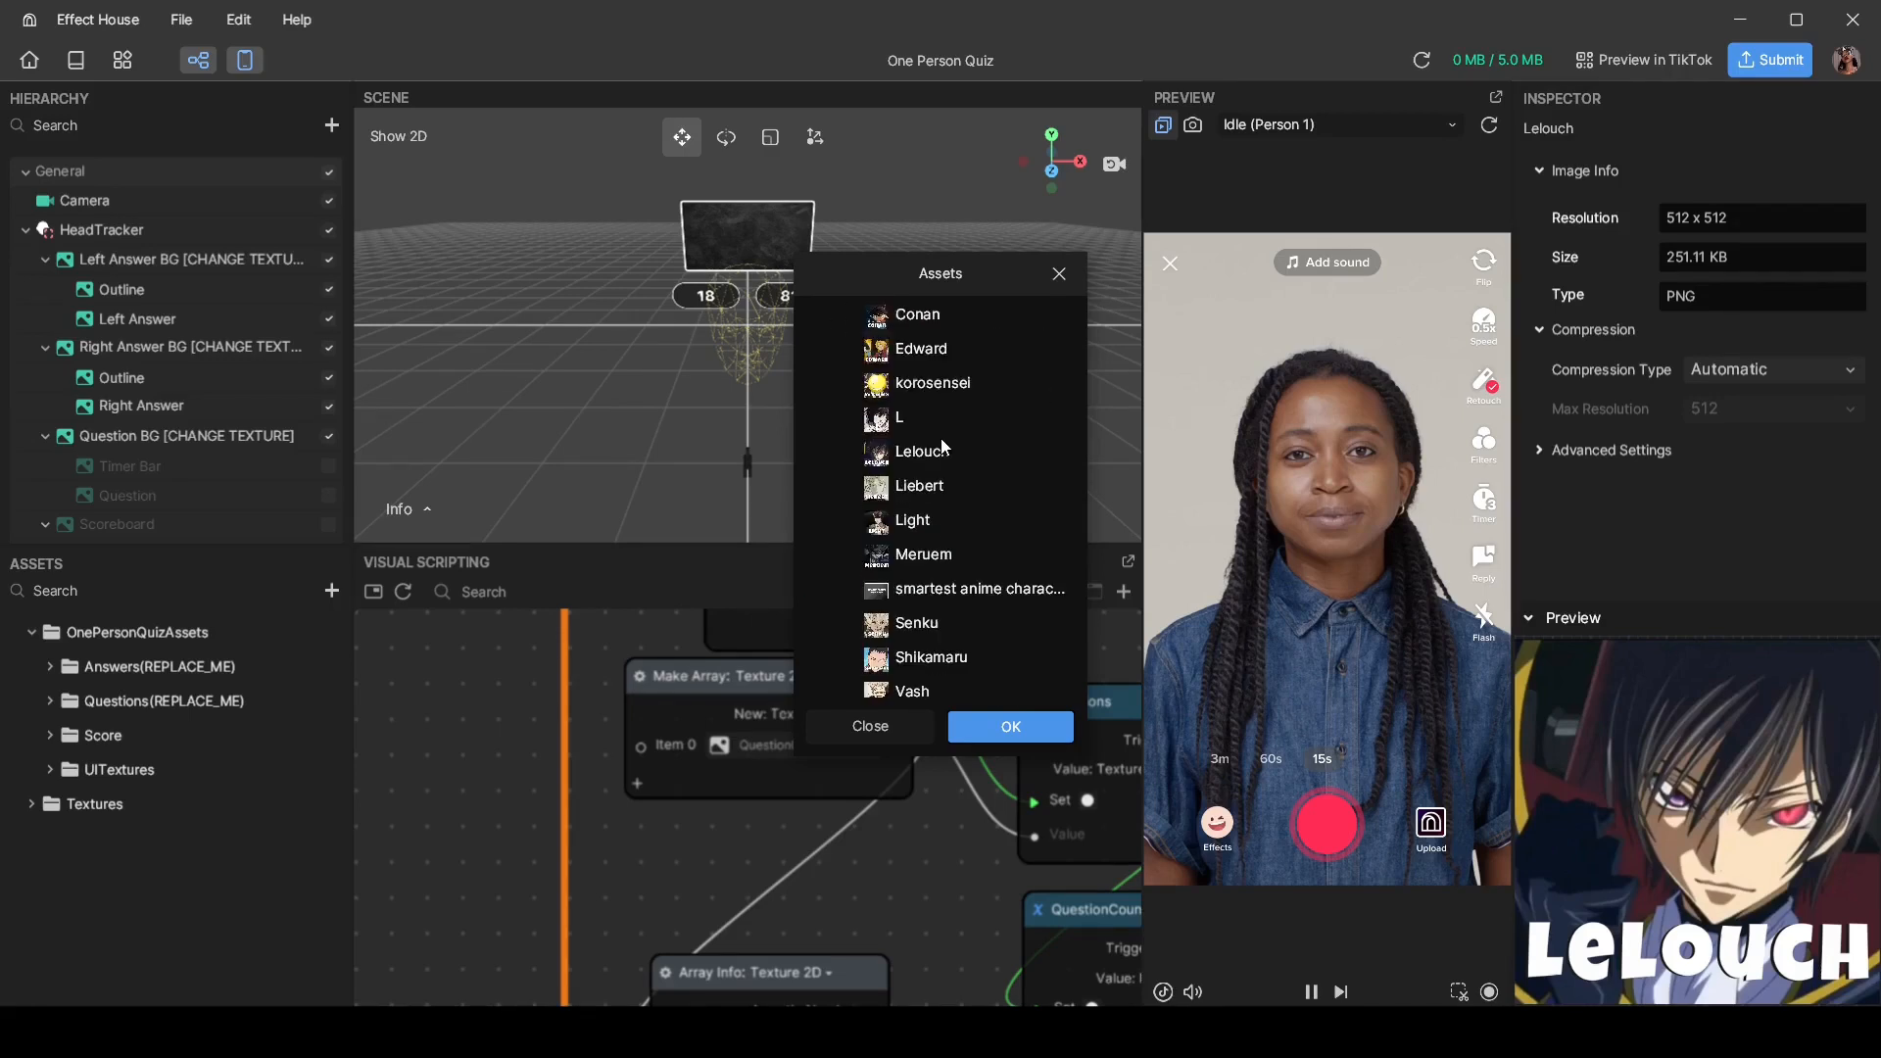
pyautogui.click(937, 578)
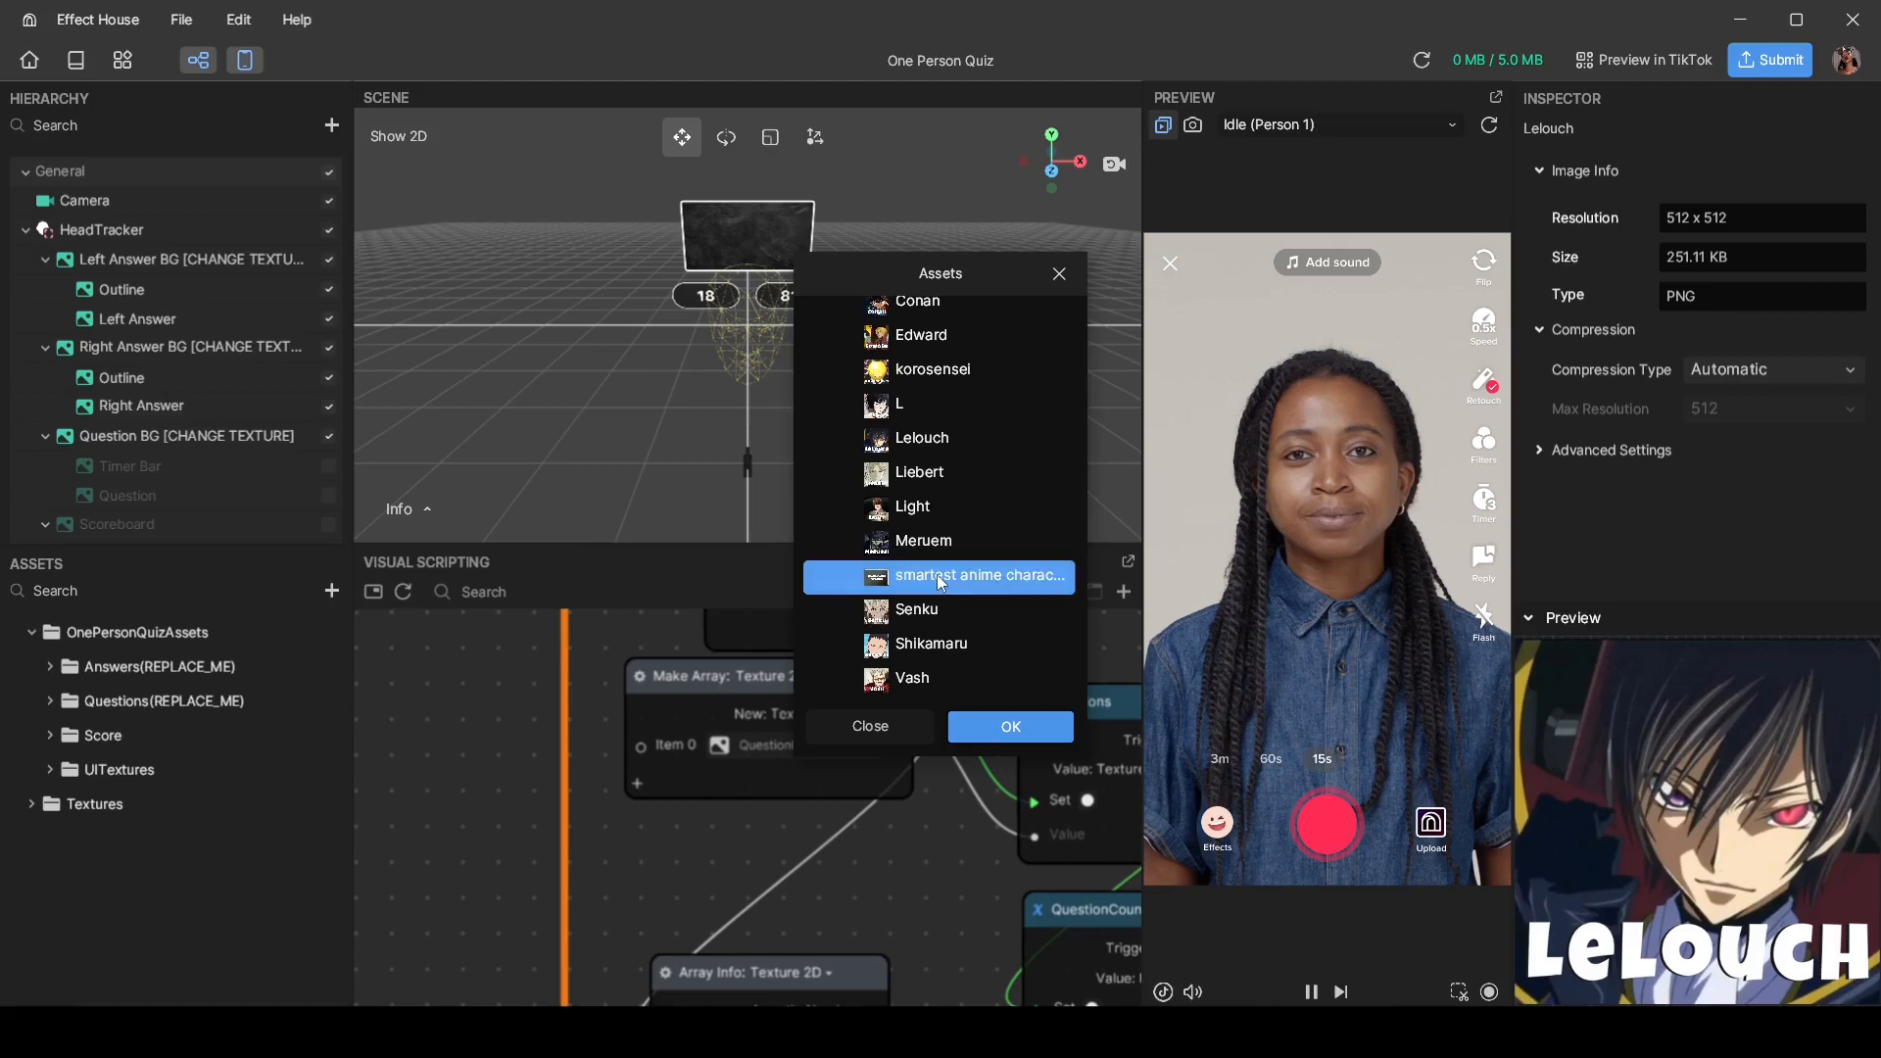
pyautogui.click(1010, 728)
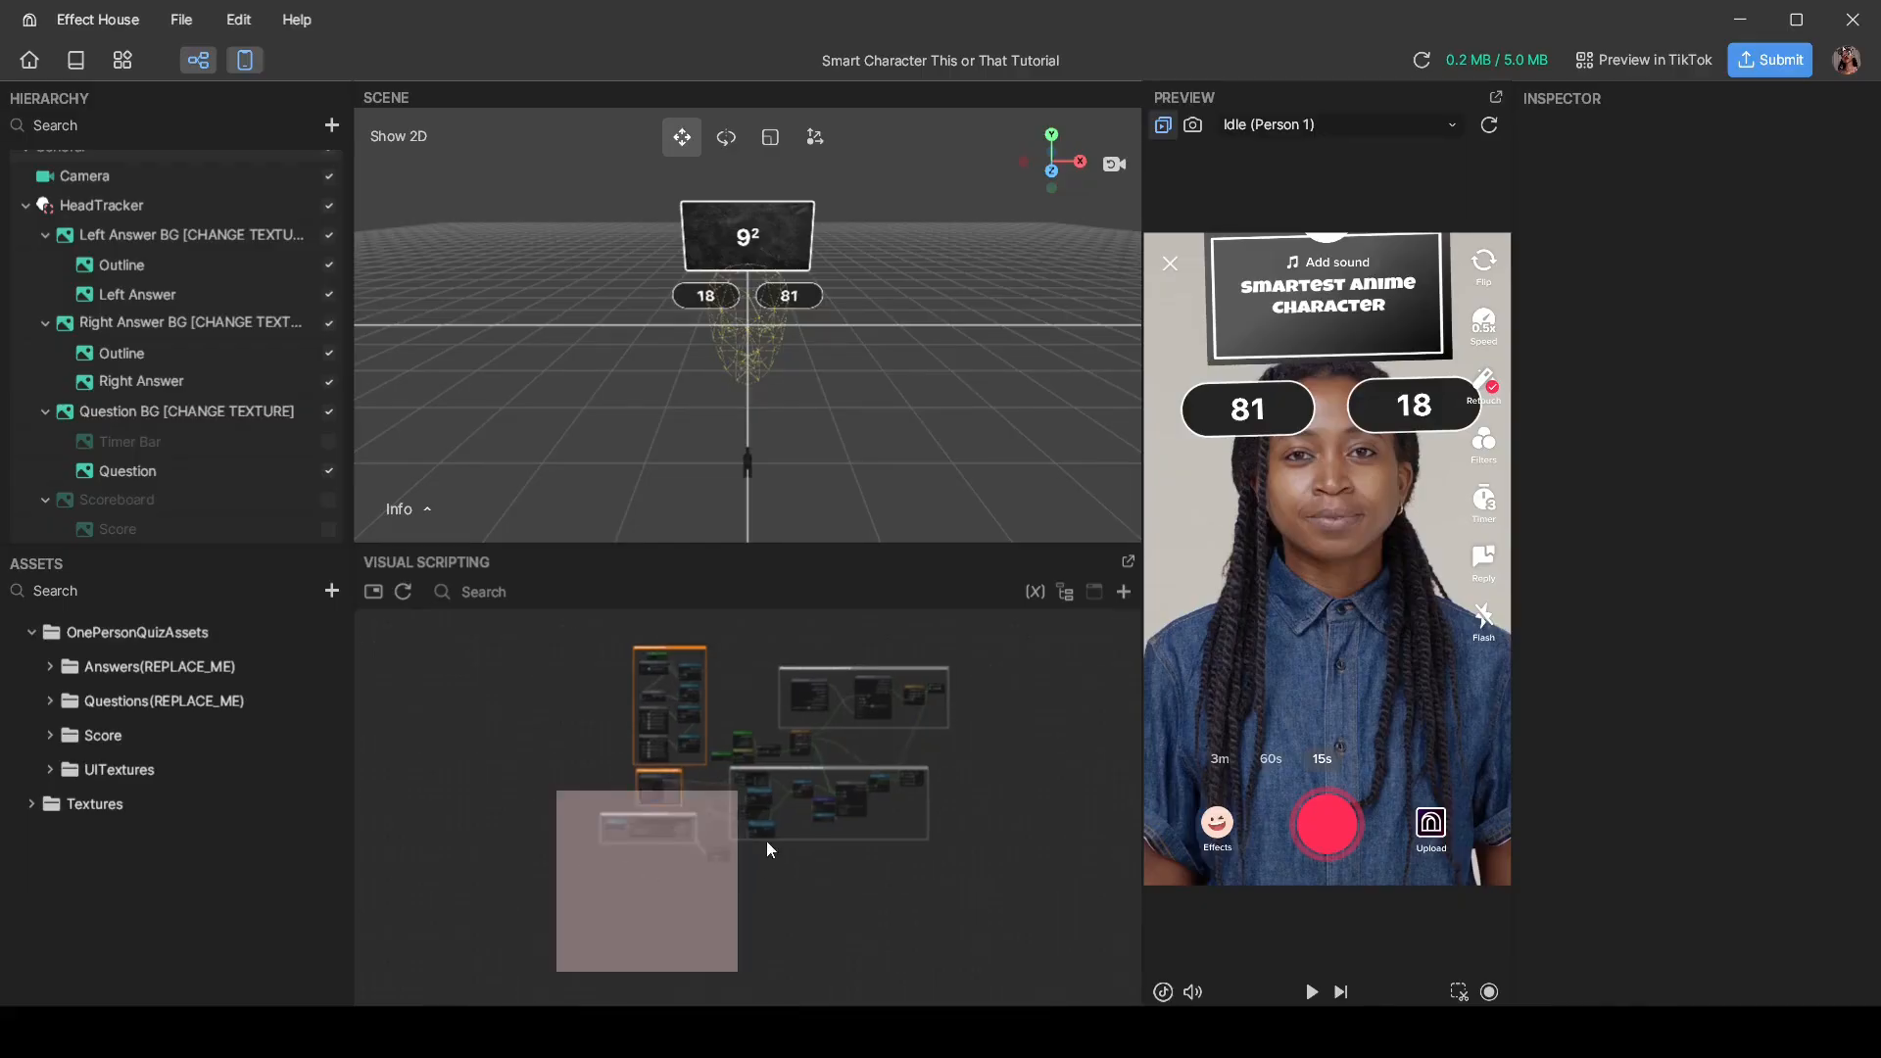
# Step: Examine the "Track the head rotation" group, including its Rotation node and the HeadTilt node's thresholds and outputs
pyautogui.scroll(6, 589, 785)
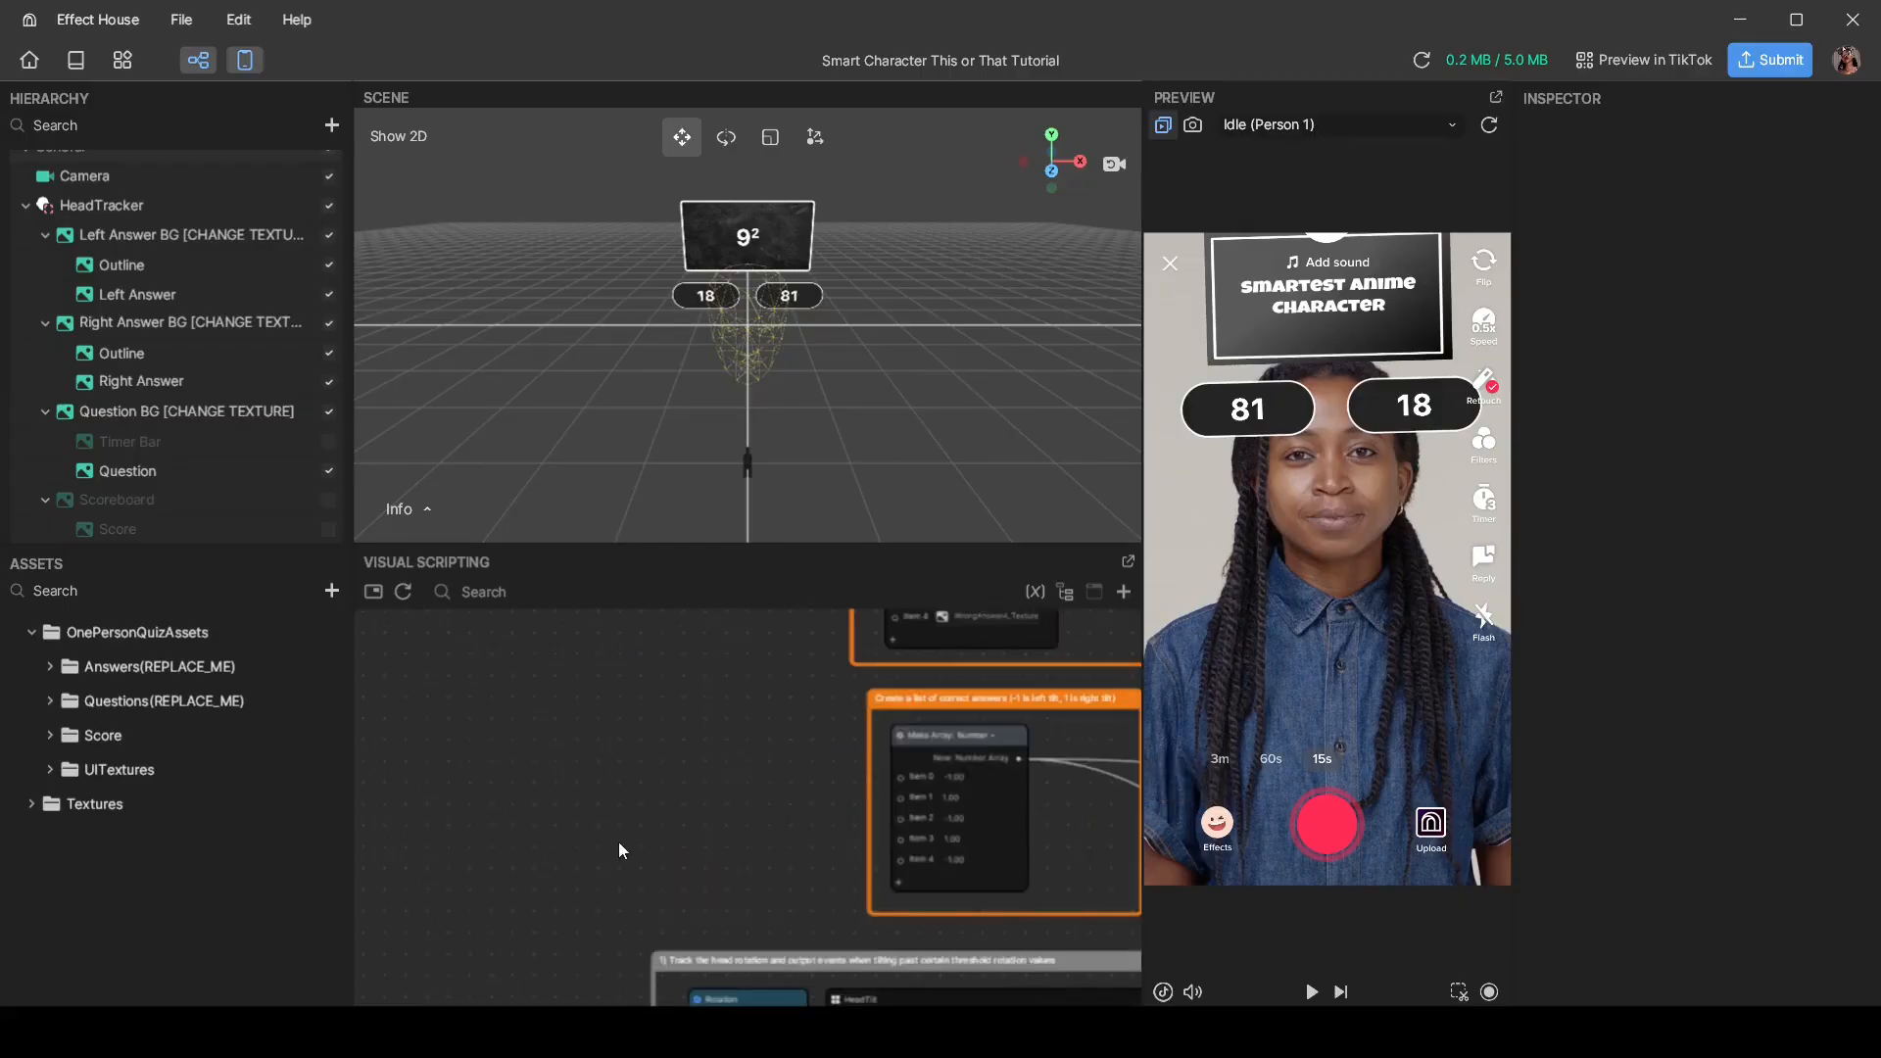
pyautogui.moveTo(619, 845); pyautogui.dragTo(461, 659, button='middle')
pyautogui.scroll(4, 585, 716)
pyautogui.moveTo(528, 764); pyautogui.dragTo(464, 754, button='middle')
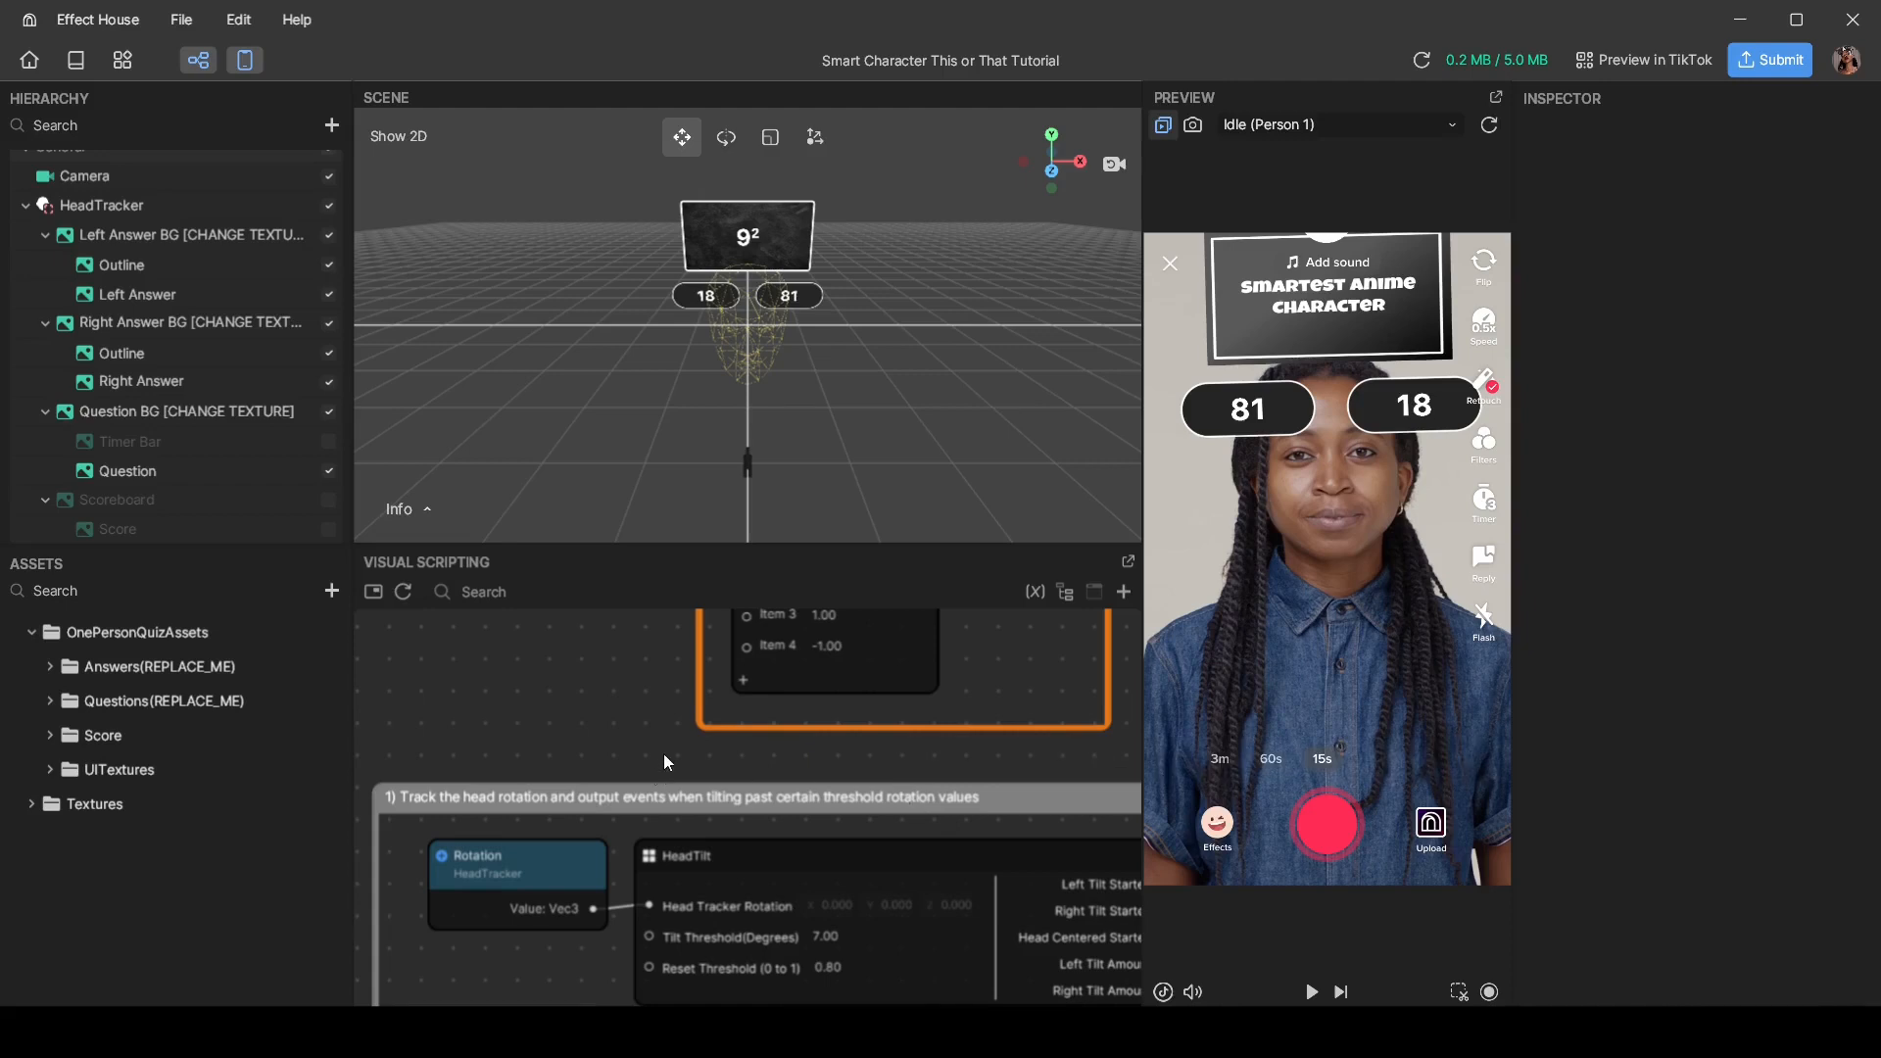
pyautogui.moveTo(701, 745); pyautogui.dragTo(604, 695, button='middle')
pyautogui.scroll(-1, 604, 694)
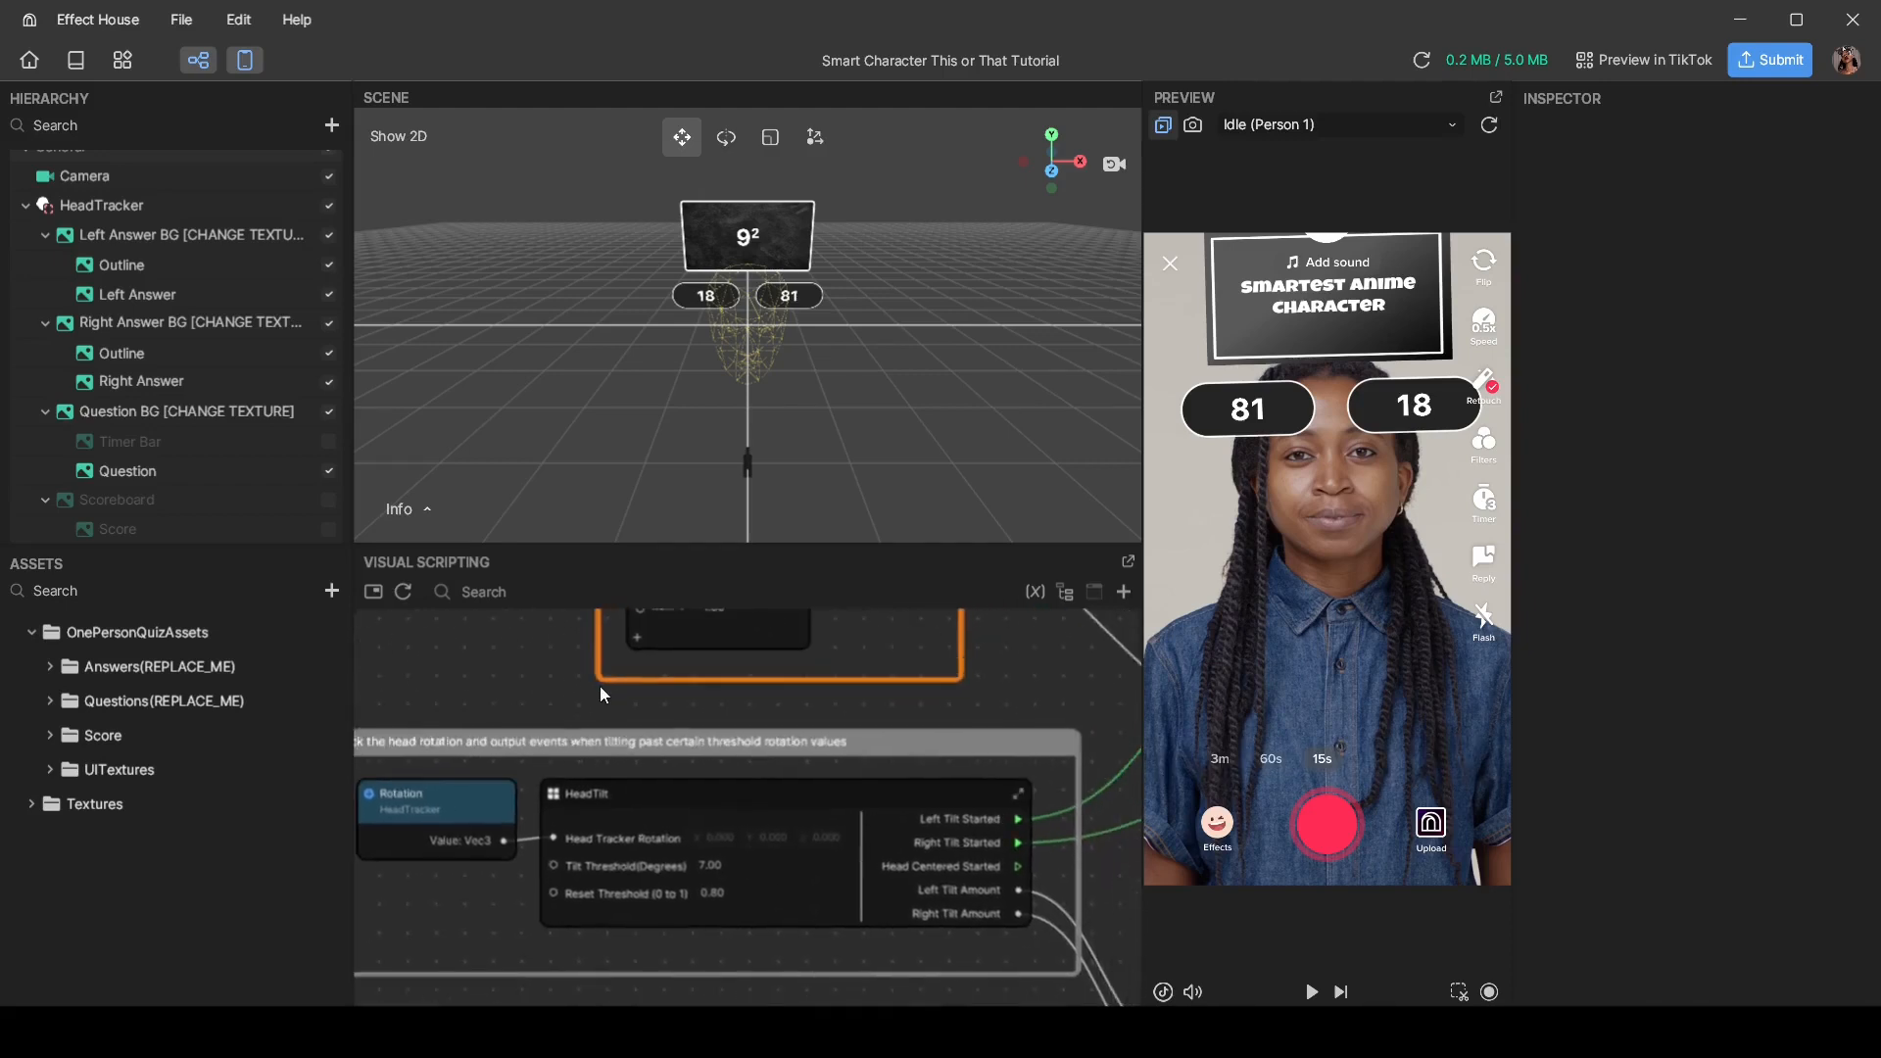
pyautogui.moveTo(867, 707); pyautogui.dragTo(908, 698, button='middle')
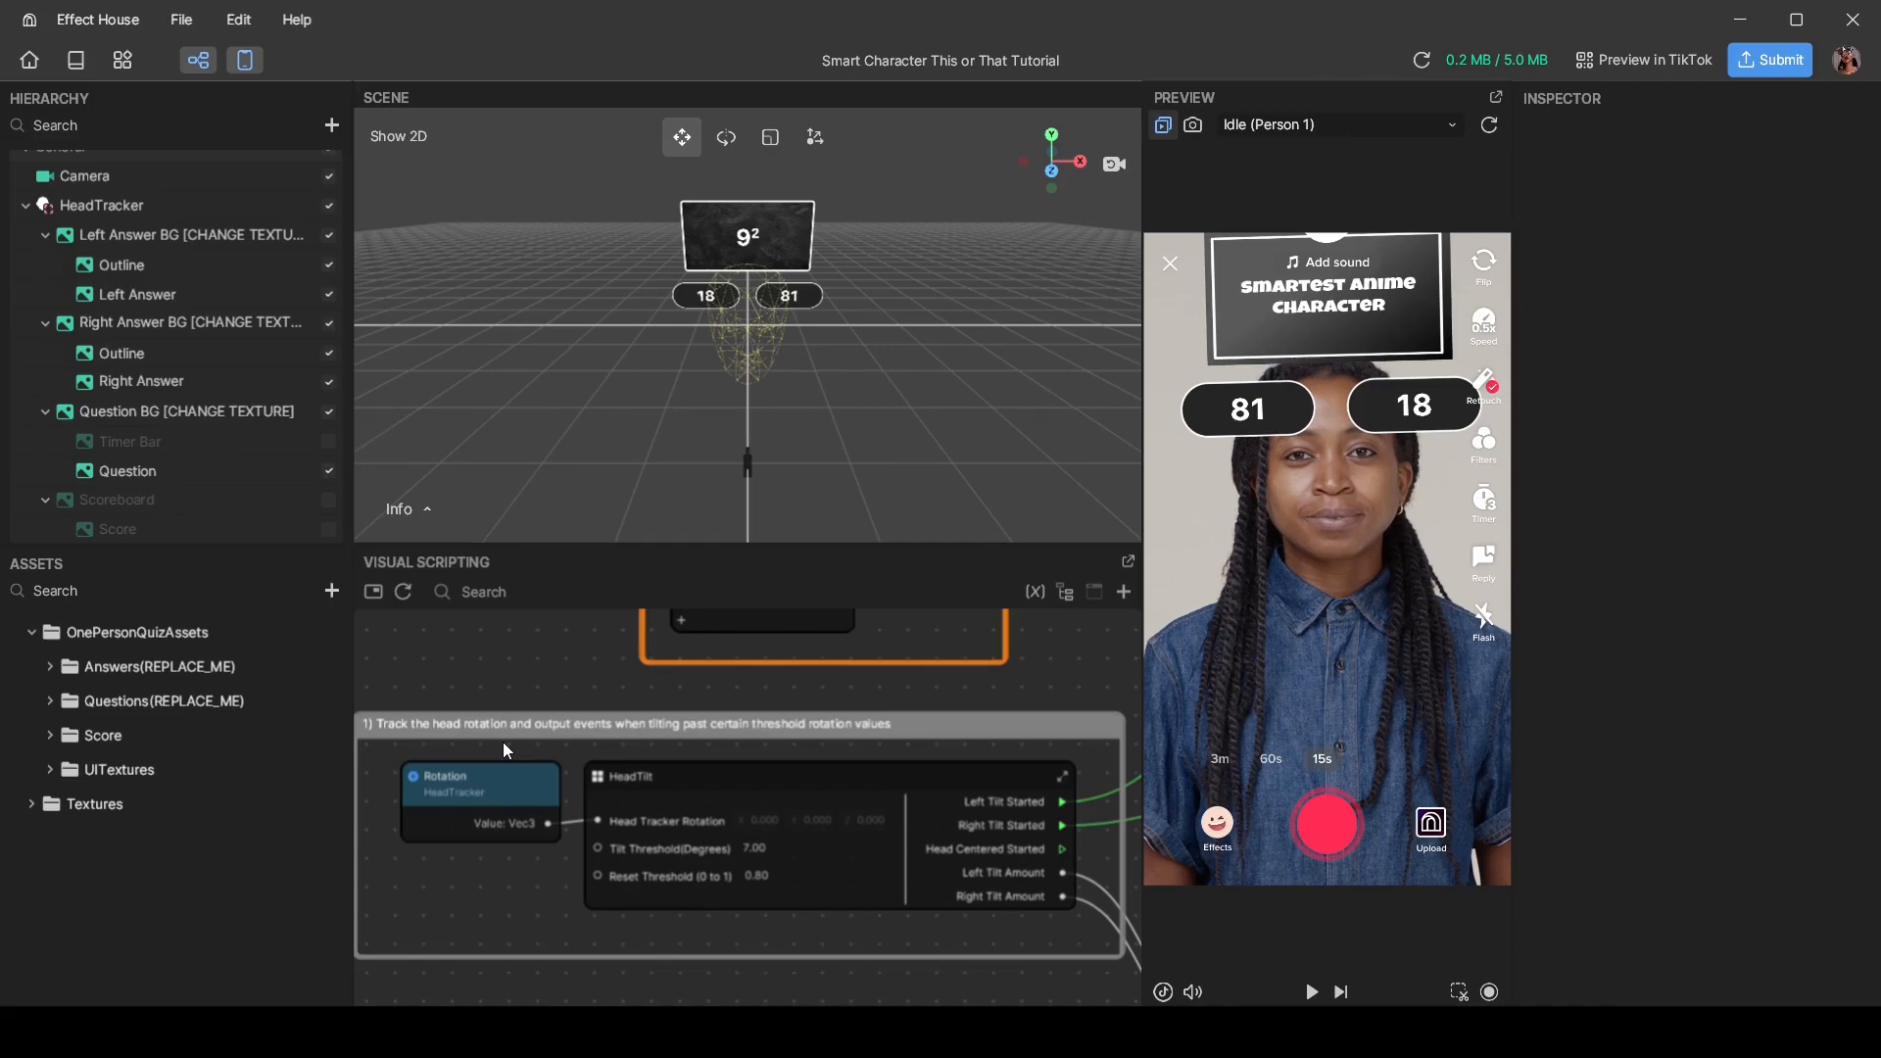
pyautogui.scroll(1, 507, 751)
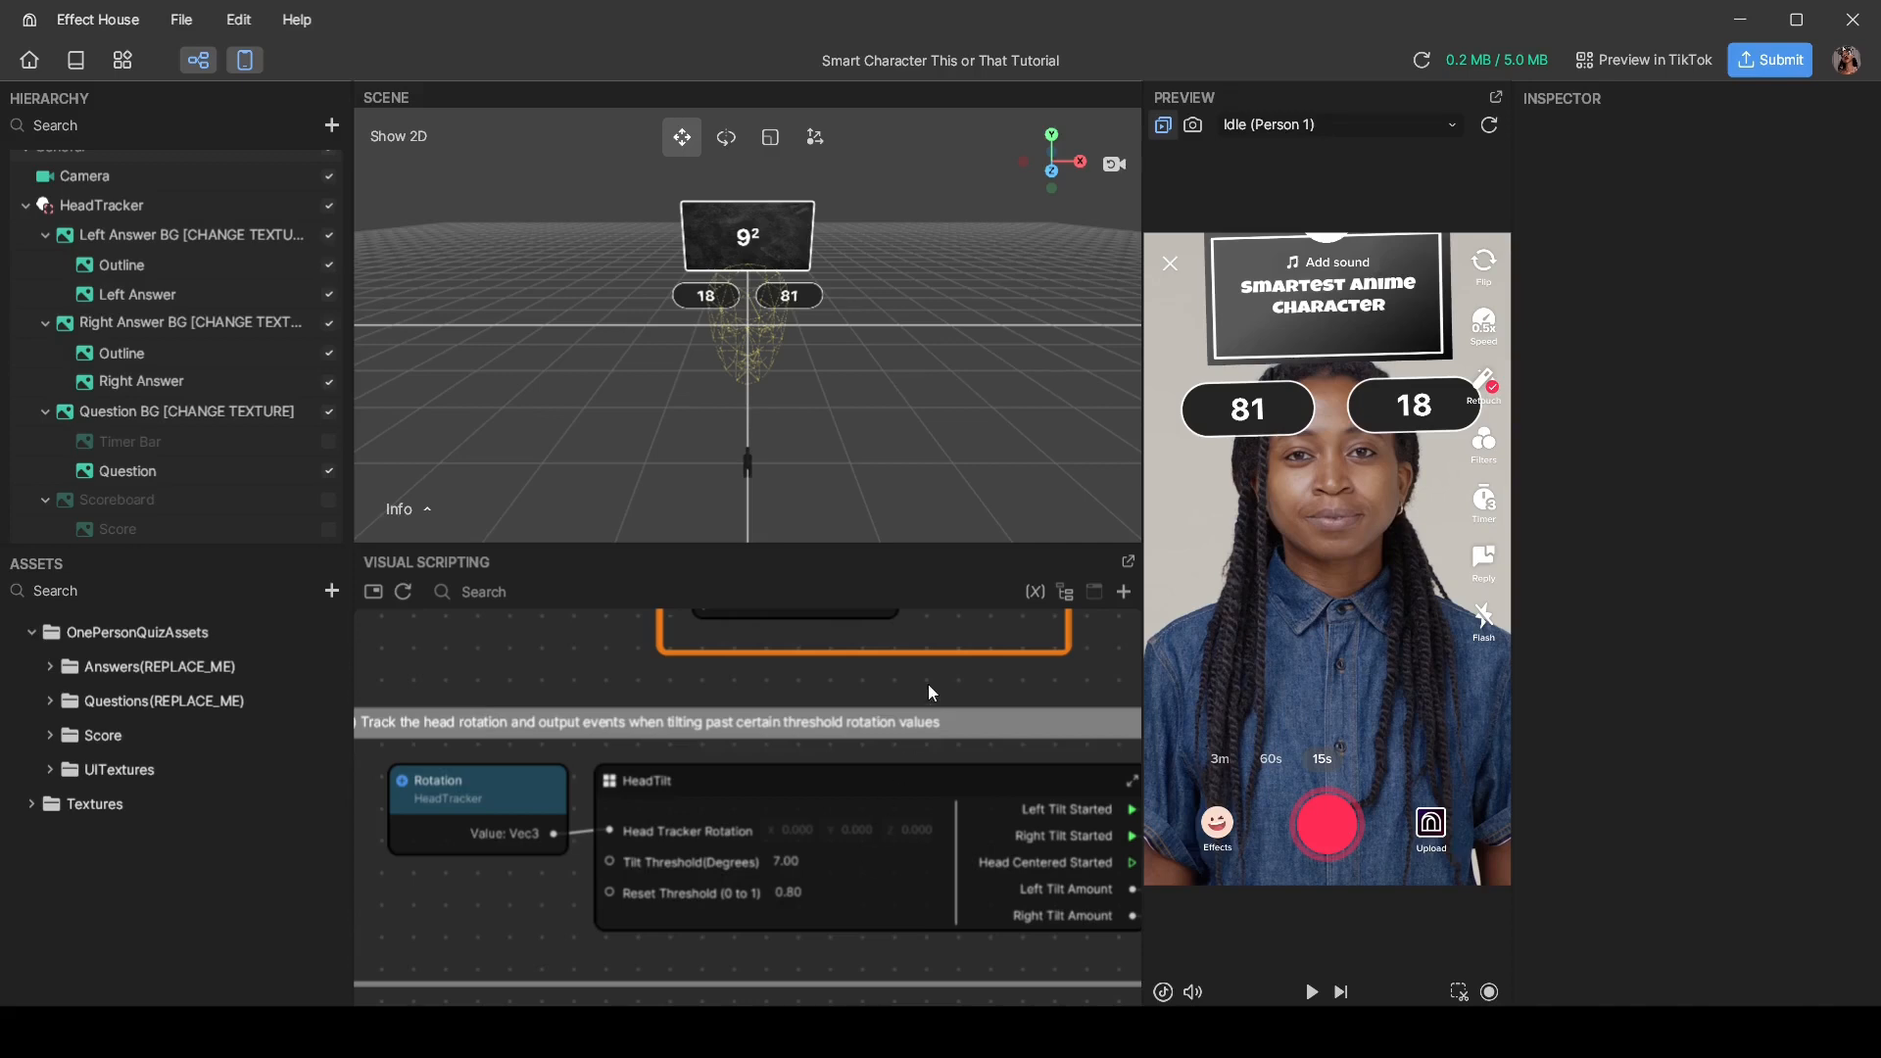
pyautogui.moveTo(949, 684); pyautogui.dragTo(631, 661, button='middle')
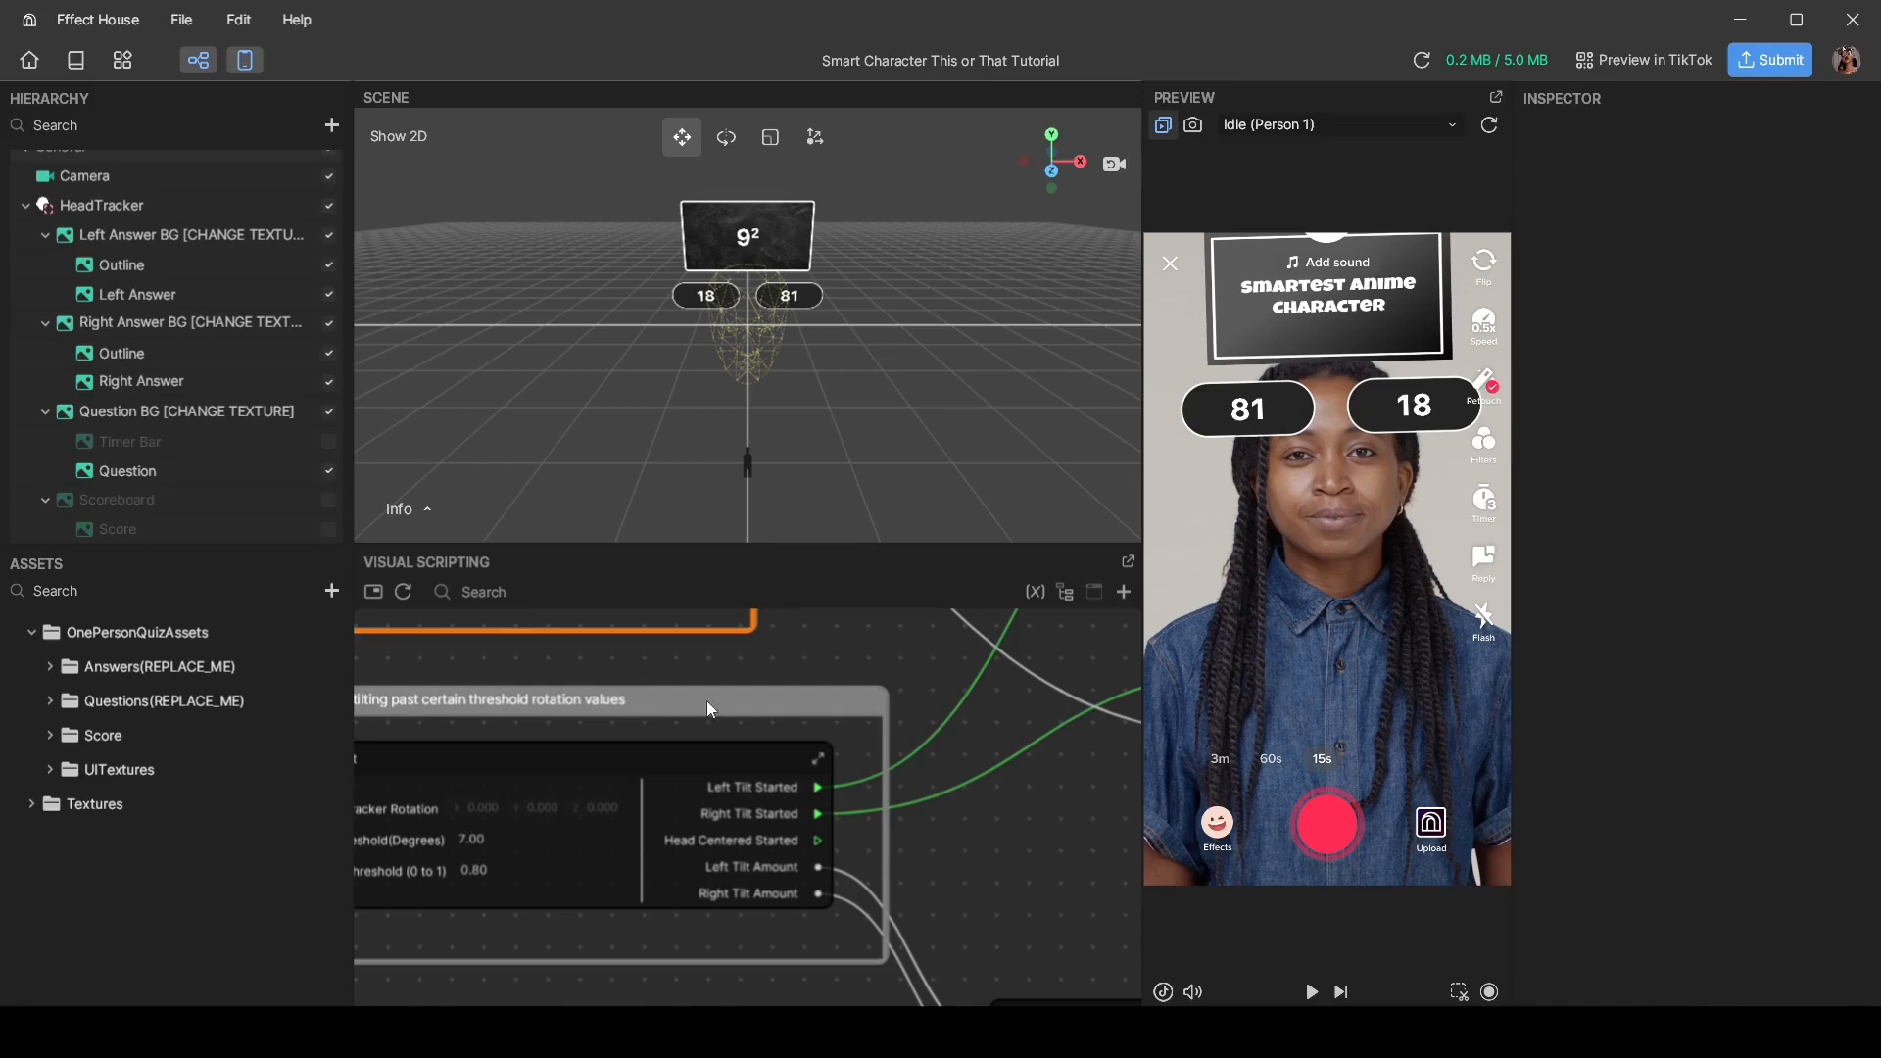
# Step: Delete the connections from HeadTilt's Left Tilt Started and Right Tilt Started outputs to the two CheckAnswer nodes
pyautogui.scroll(-2, 760, 709)
pyautogui.moveTo(809, 736); pyautogui.dragTo(466, 1054, button='middle')
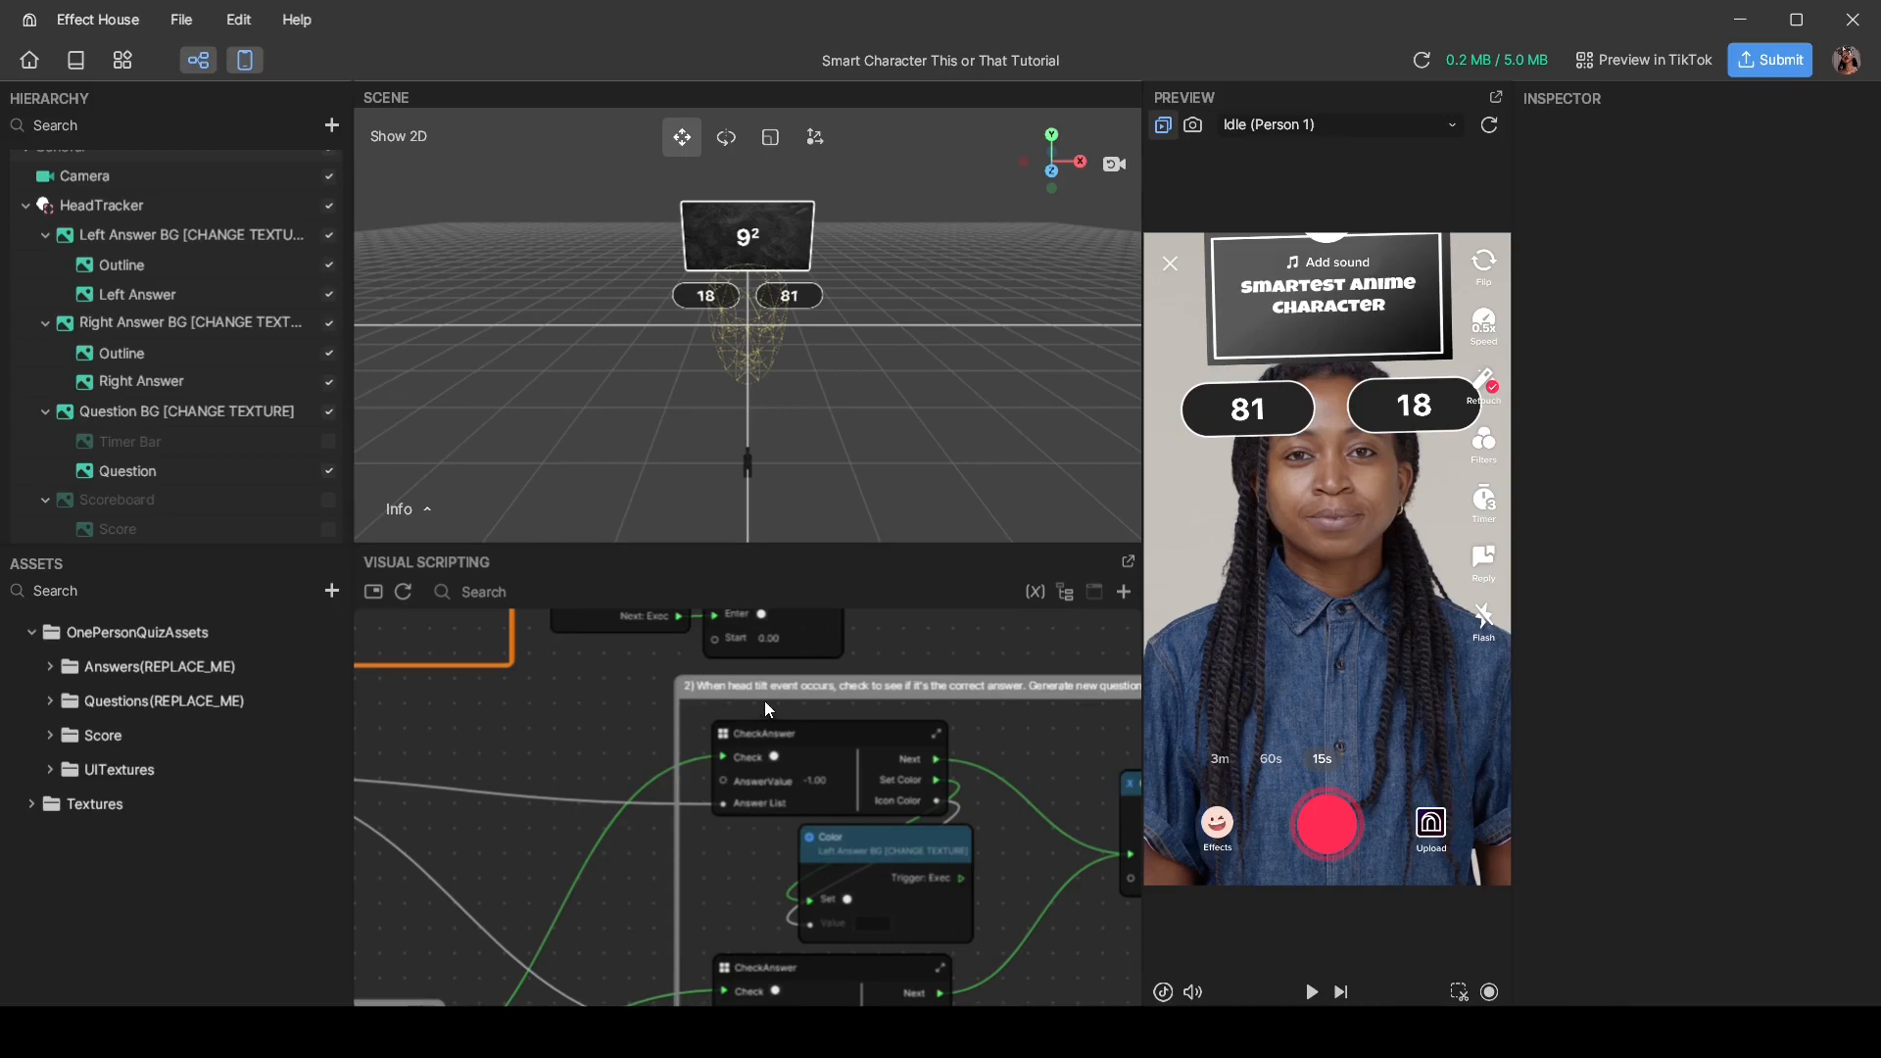
pyautogui.scroll(3, 764, 702)
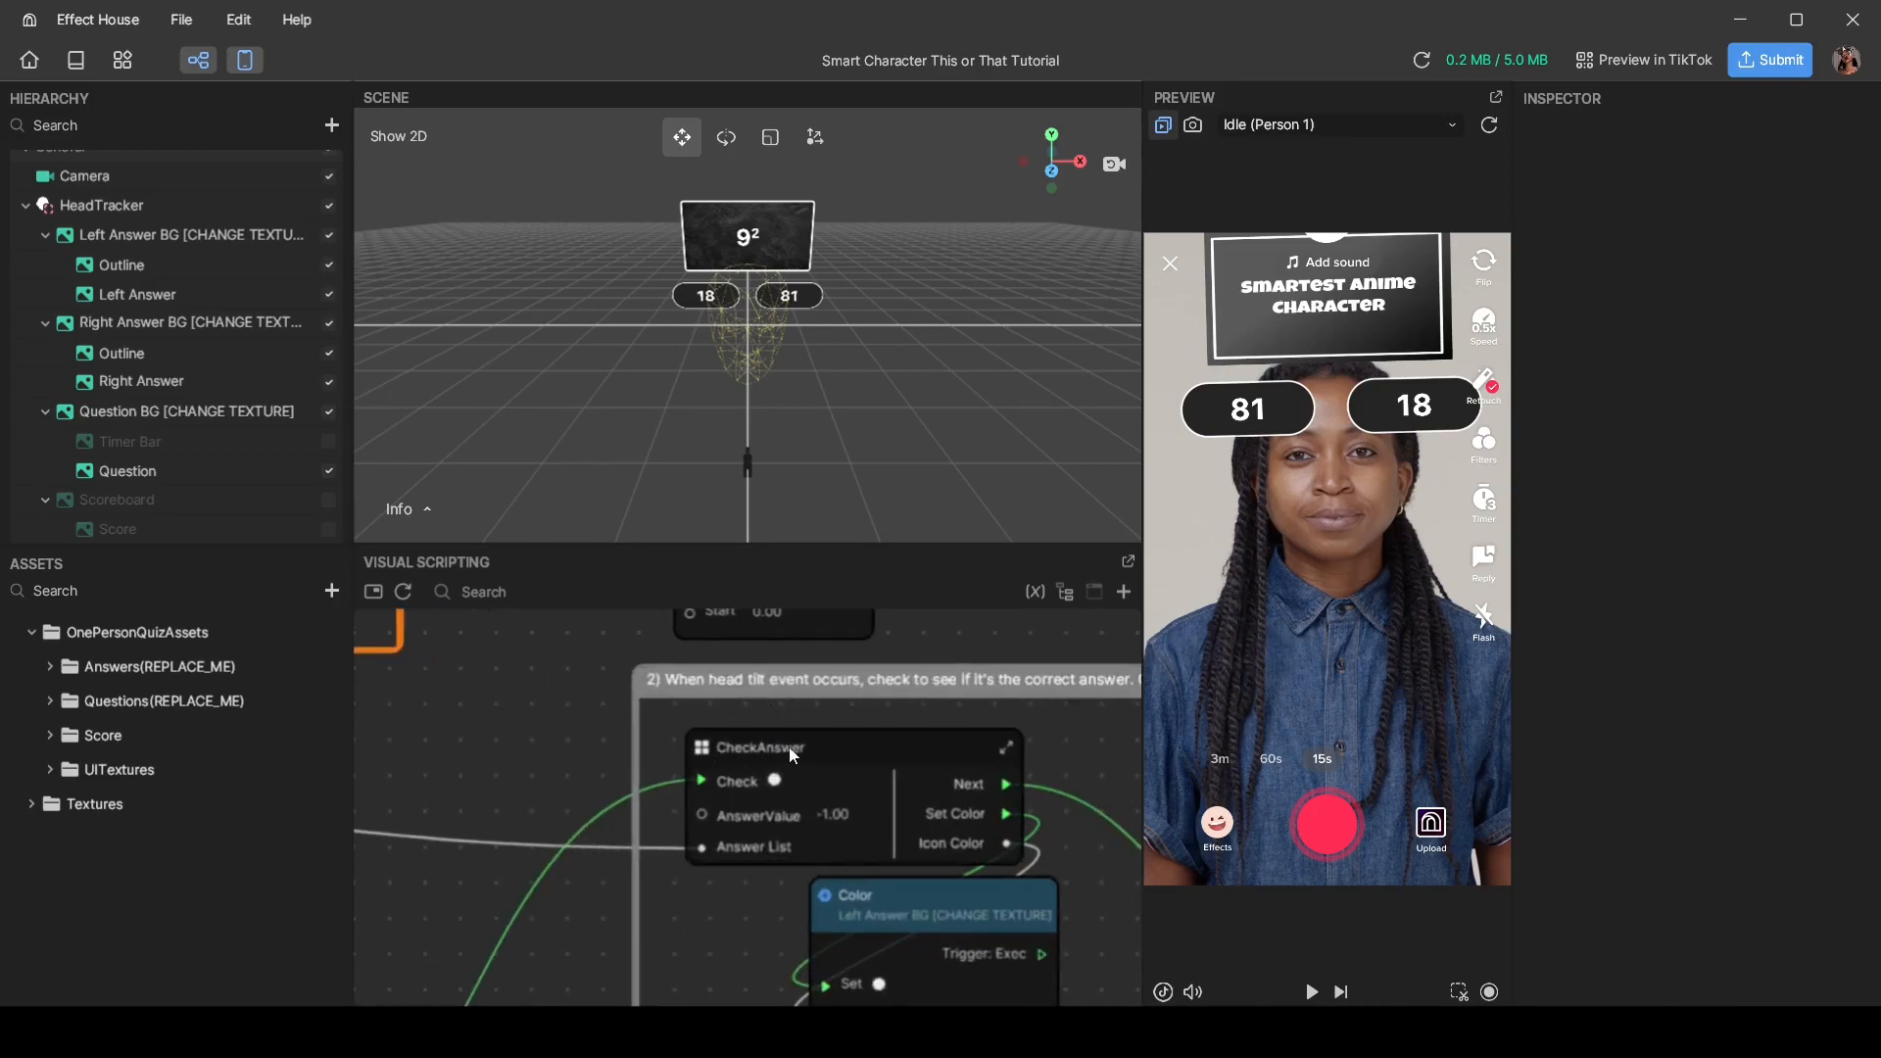
pyautogui.scroll(-3, 613, 758)
pyautogui.moveTo(552, 858); pyautogui.dragTo(737, 608, button='middle')
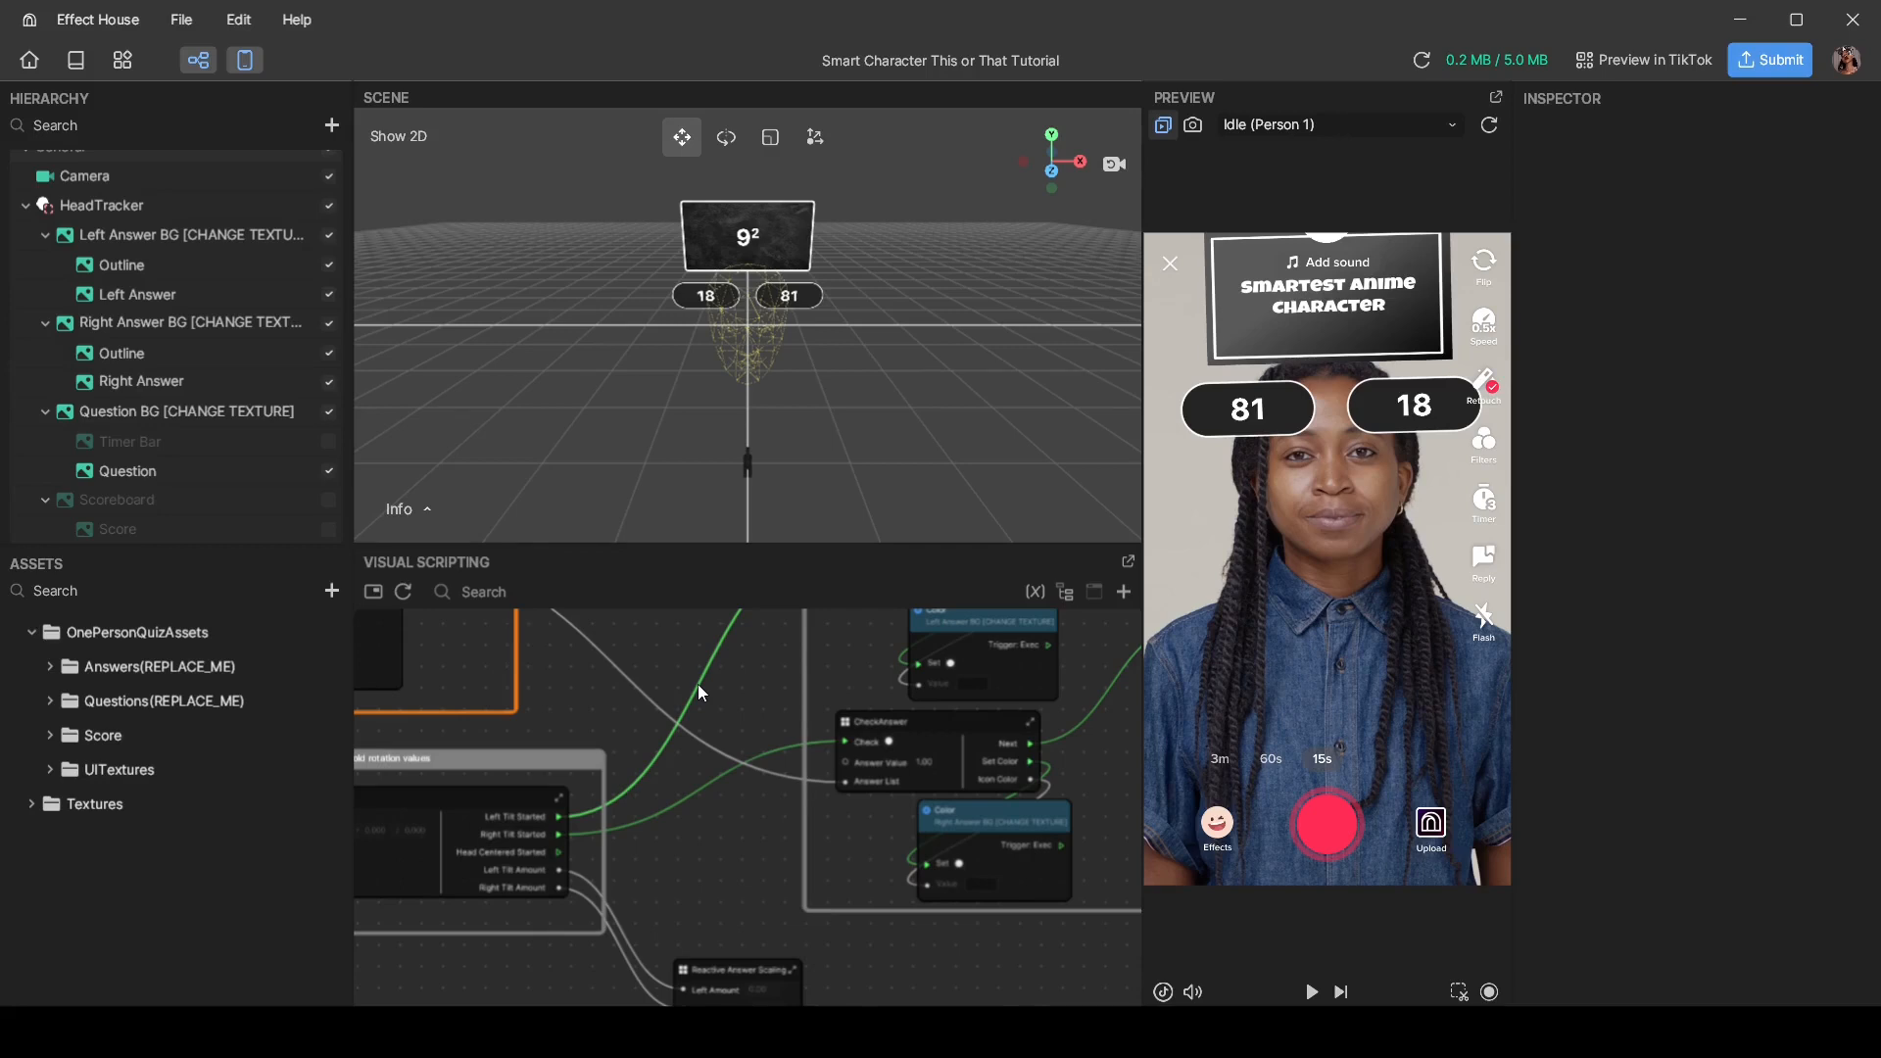
pyautogui.press('Delete')
pyautogui.press('Delete')
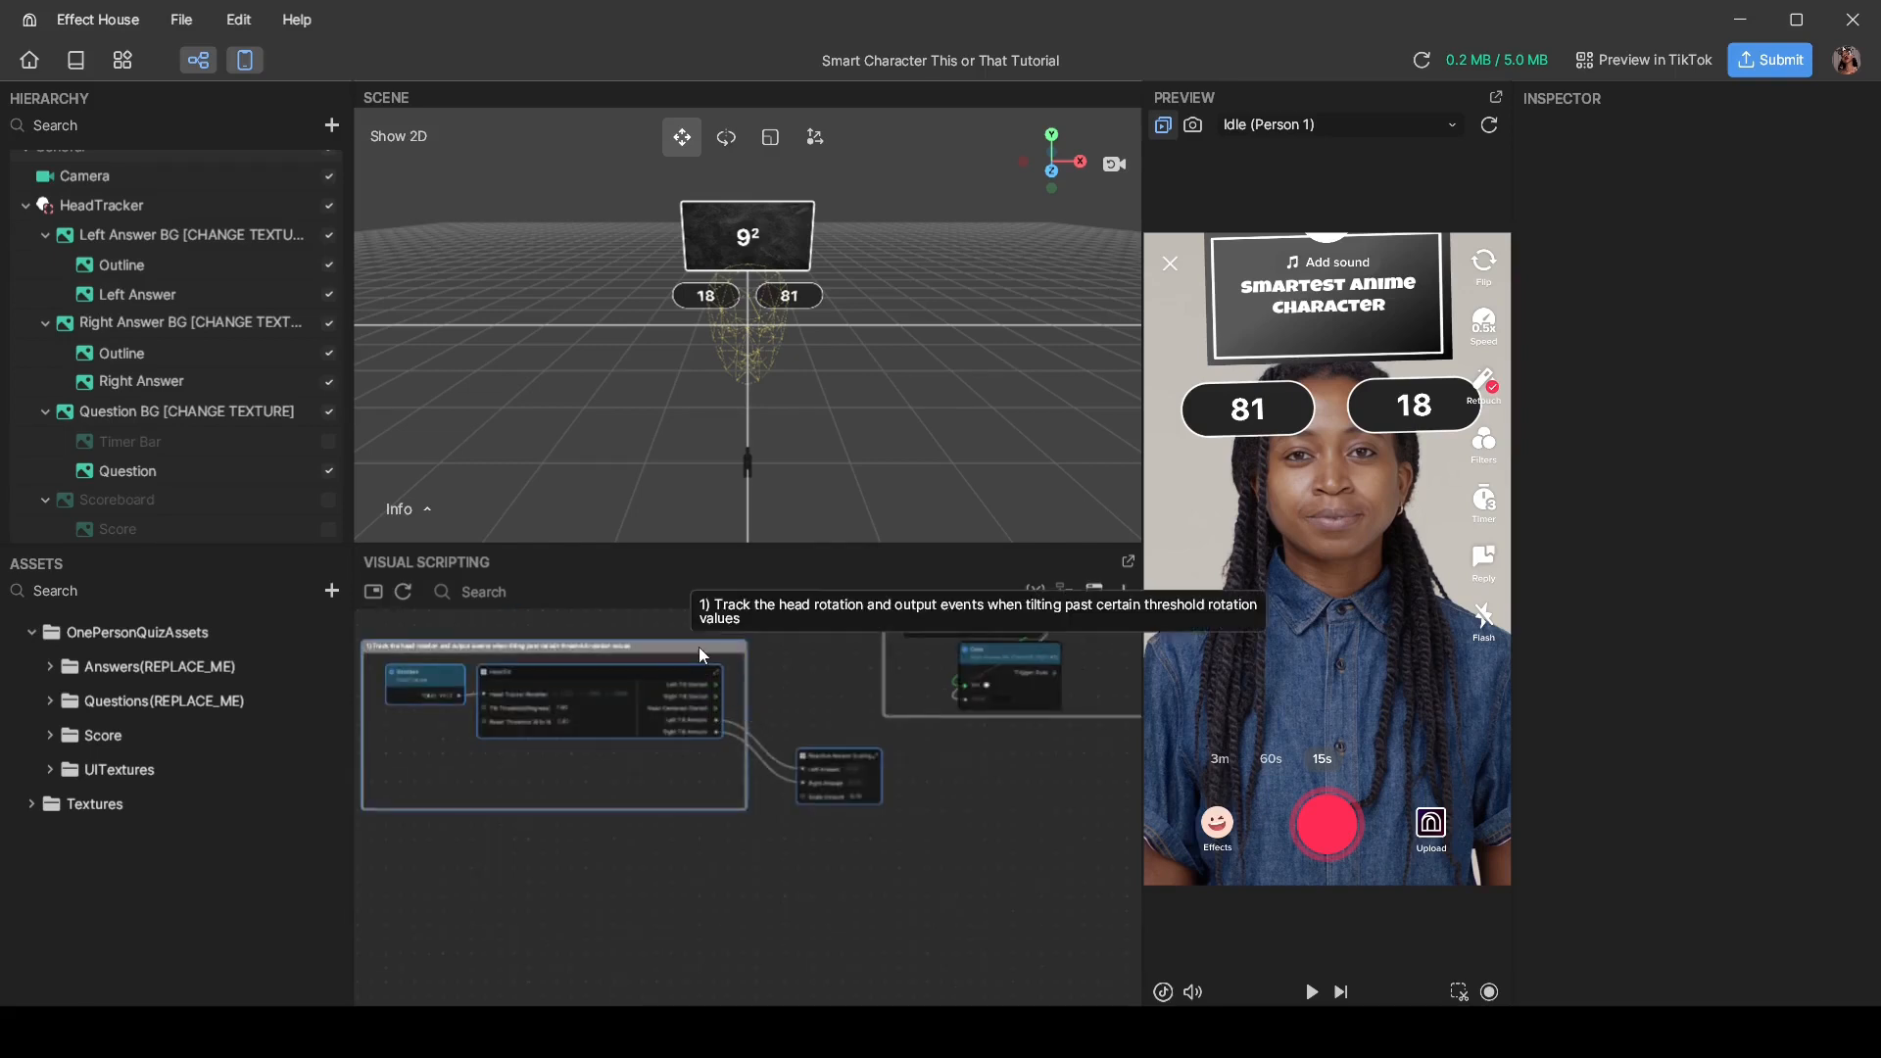
# Step: Move the head rotation group and the Reactive Answer Scaling node into empty space well below the rest of the graph
pyautogui.moveTo(698, 647); pyautogui.dragTo(690, 831)
pyautogui.scroll(-5, 650, 832)
pyautogui.moveTo(650, 831); pyautogui.dragTo(698, 722, button='middle')
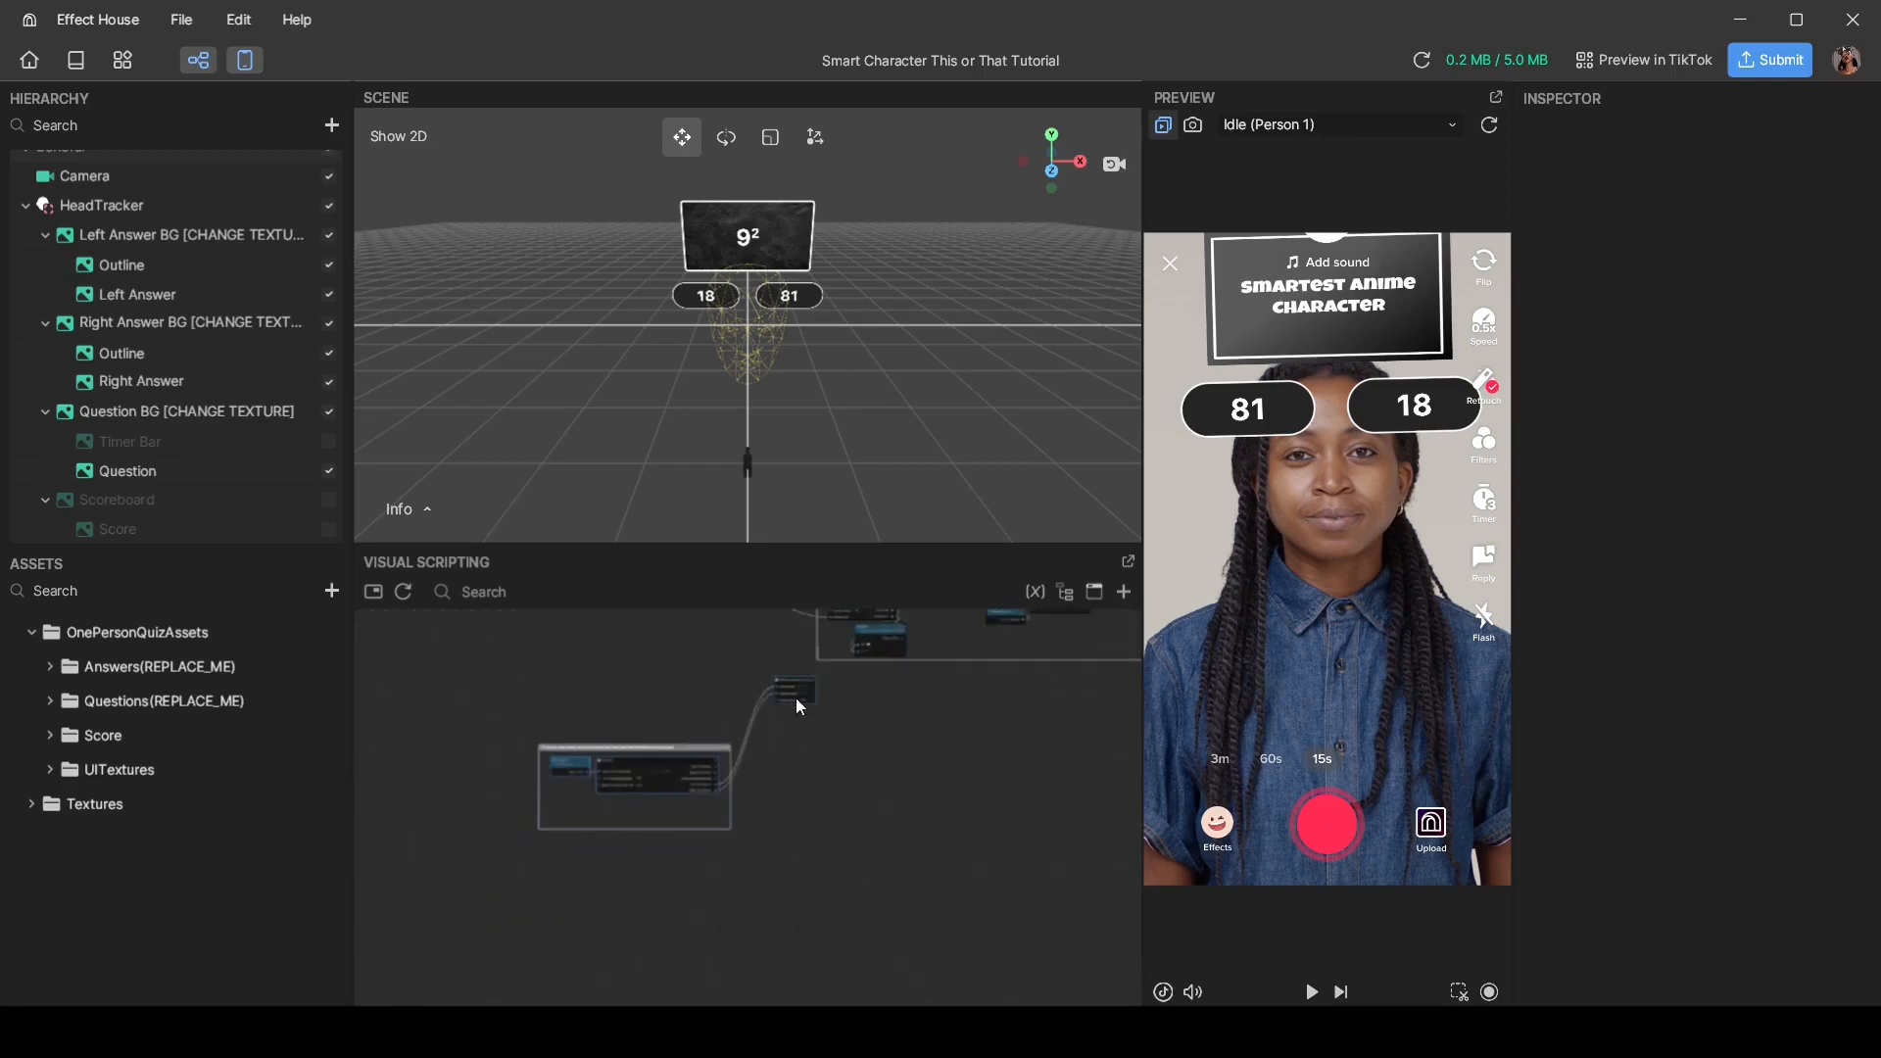
pyautogui.moveTo(790, 679); pyautogui.dragTo(750, 821)
pyautogui.moveTo(756, 841); pyautogui.dragTo(746, 963, button='middle')
pyautogui.scroll(3, 748, 743)
pyautogui.moveTo(776, 648); pyautogui.dragTo(841, 809)
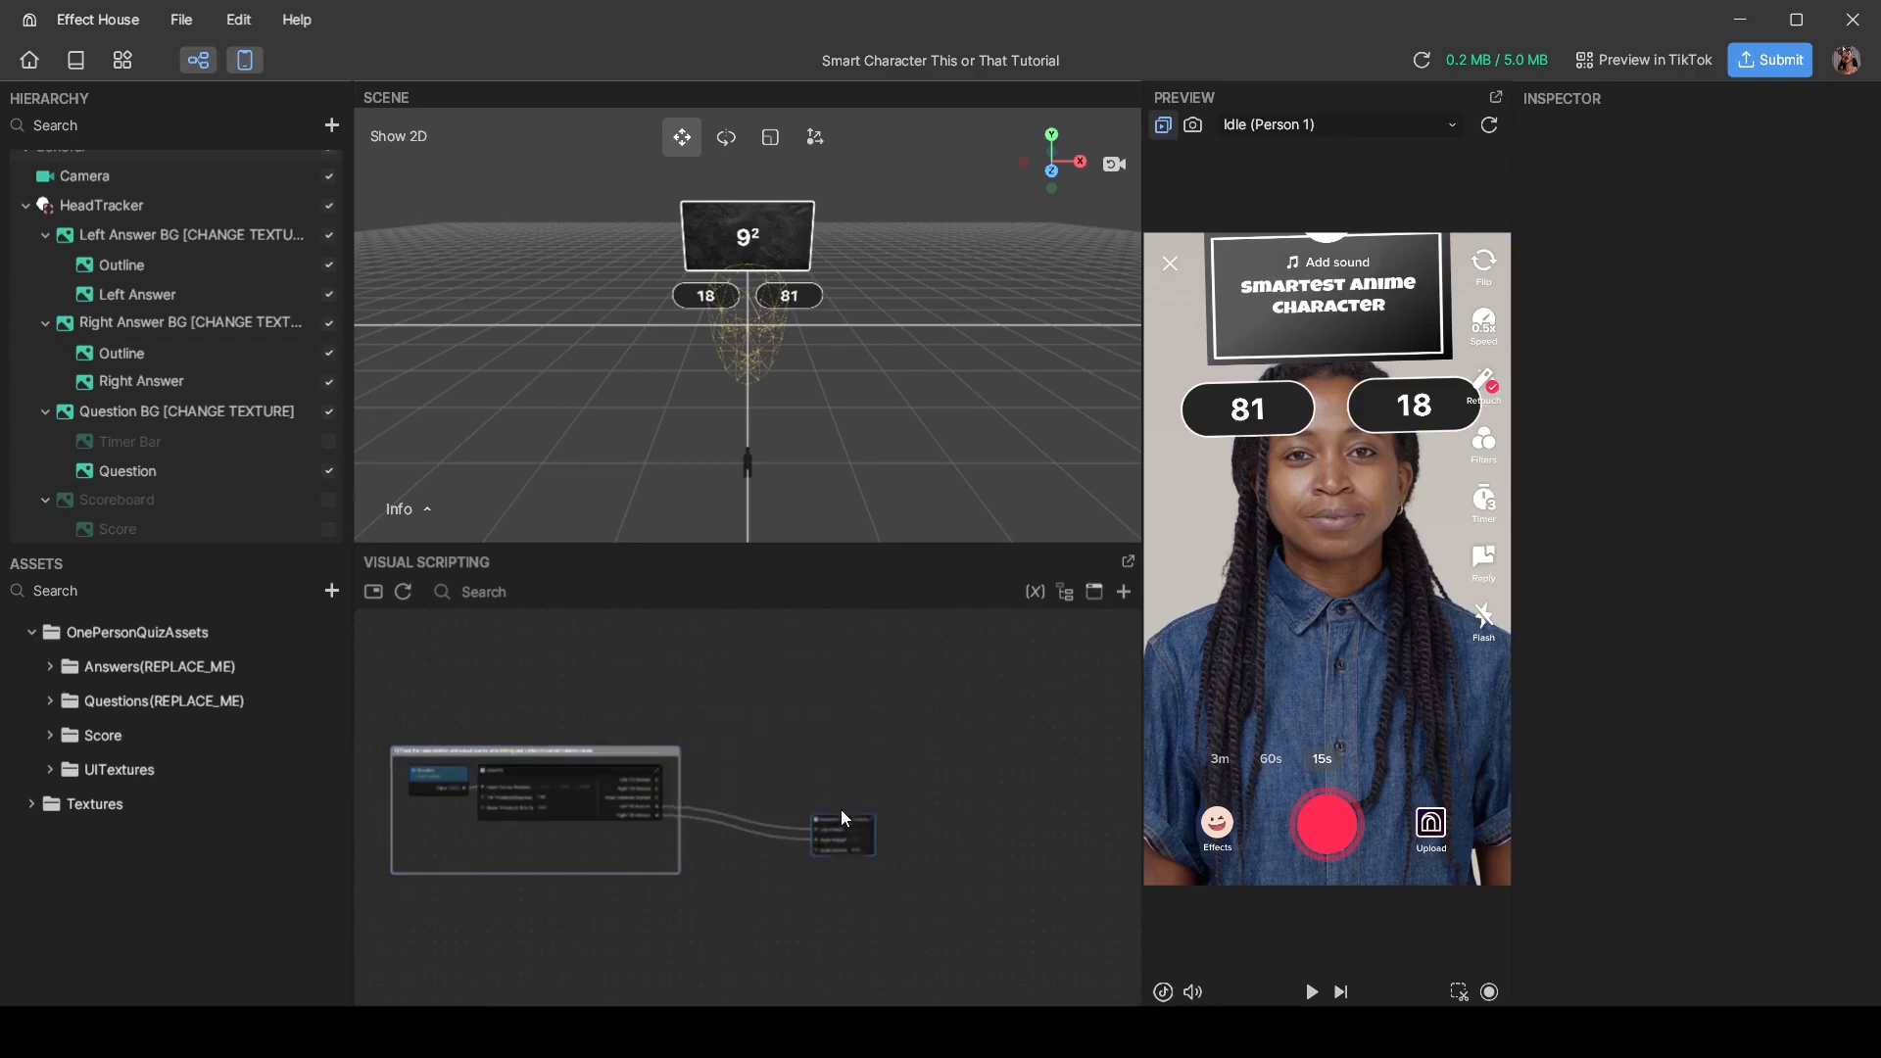
pyautogui.scroll(-5, 794, 760)
pyautogui.moveTo(794, 760); pyautogui.dragTo(727, 850, button='middle')
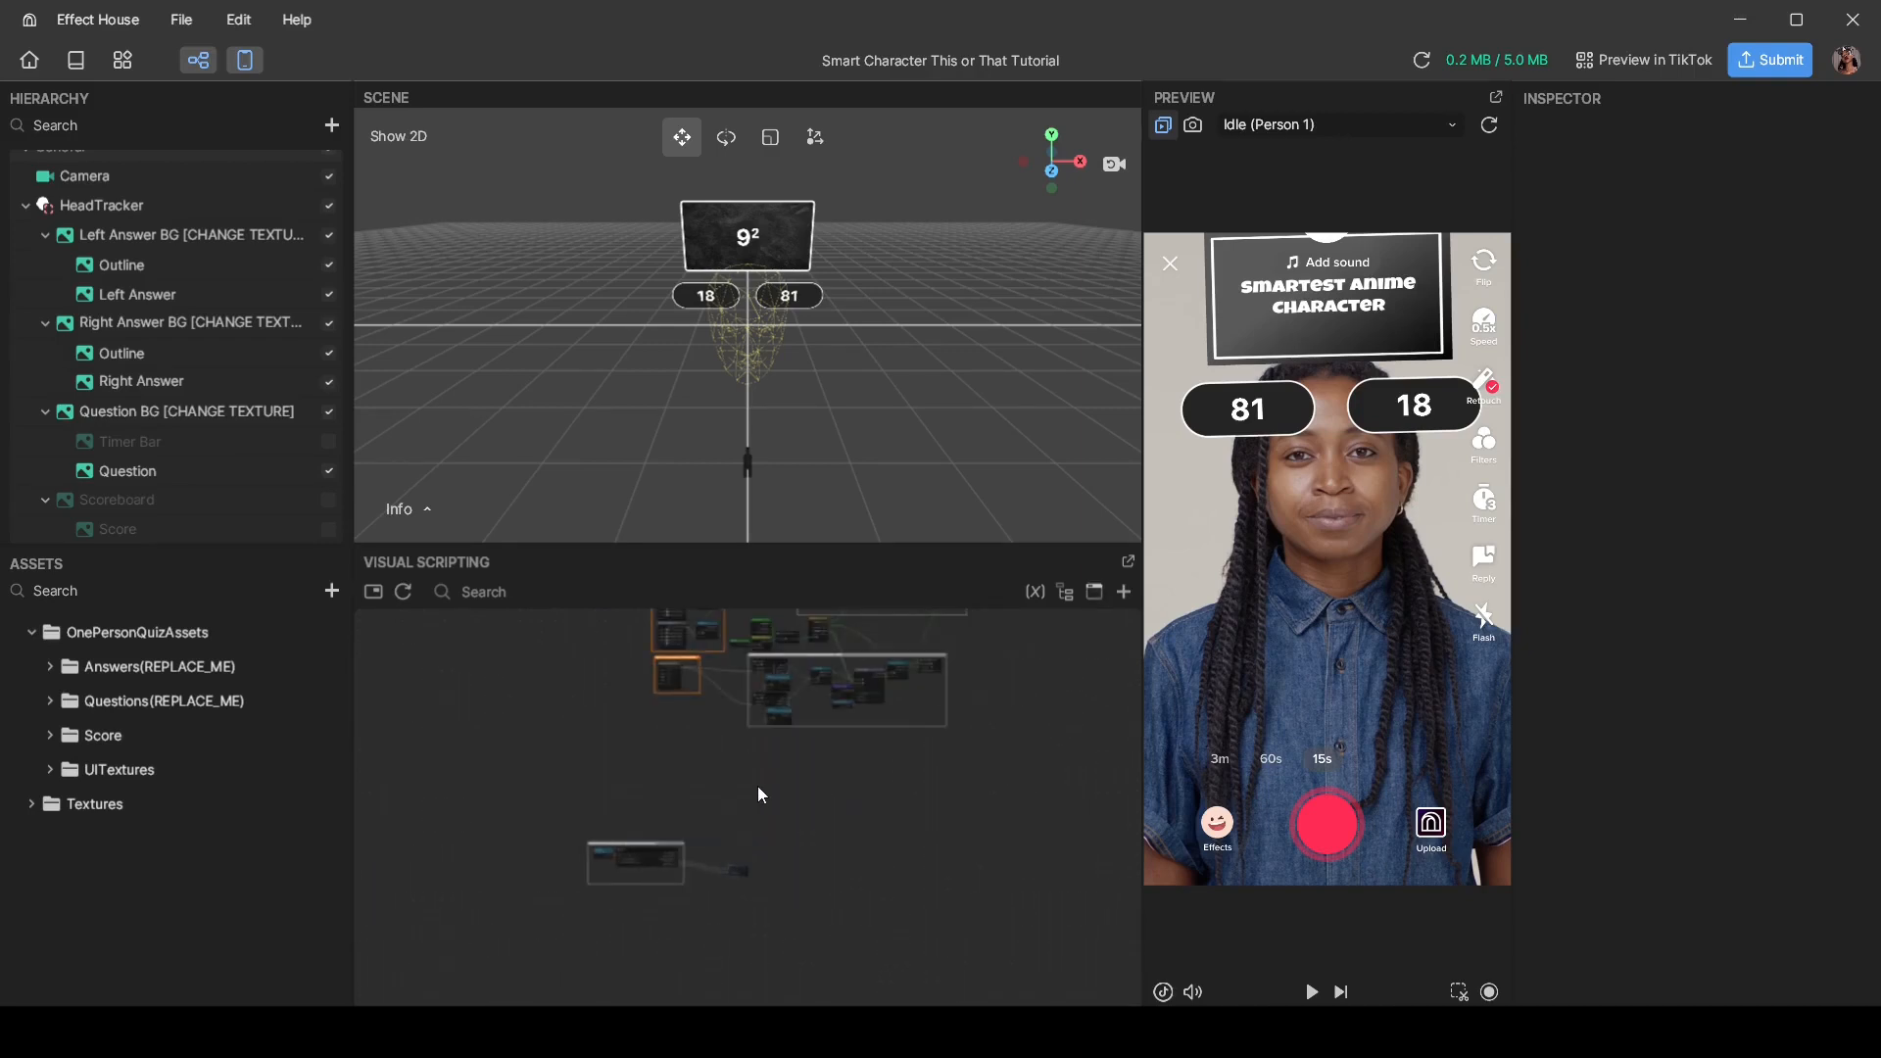
# Step: Add an If node connected to HeadTilt's Left Tilt Started output
pyautogui.moveTo(761, 772); pyautogui.dragTo(751, 617, button='middle')
pyautogui.scroll(5, 664, 827)
pyautogui.moveTo(650, 778); pyautogui.dragTo(674, 893, button='middle')
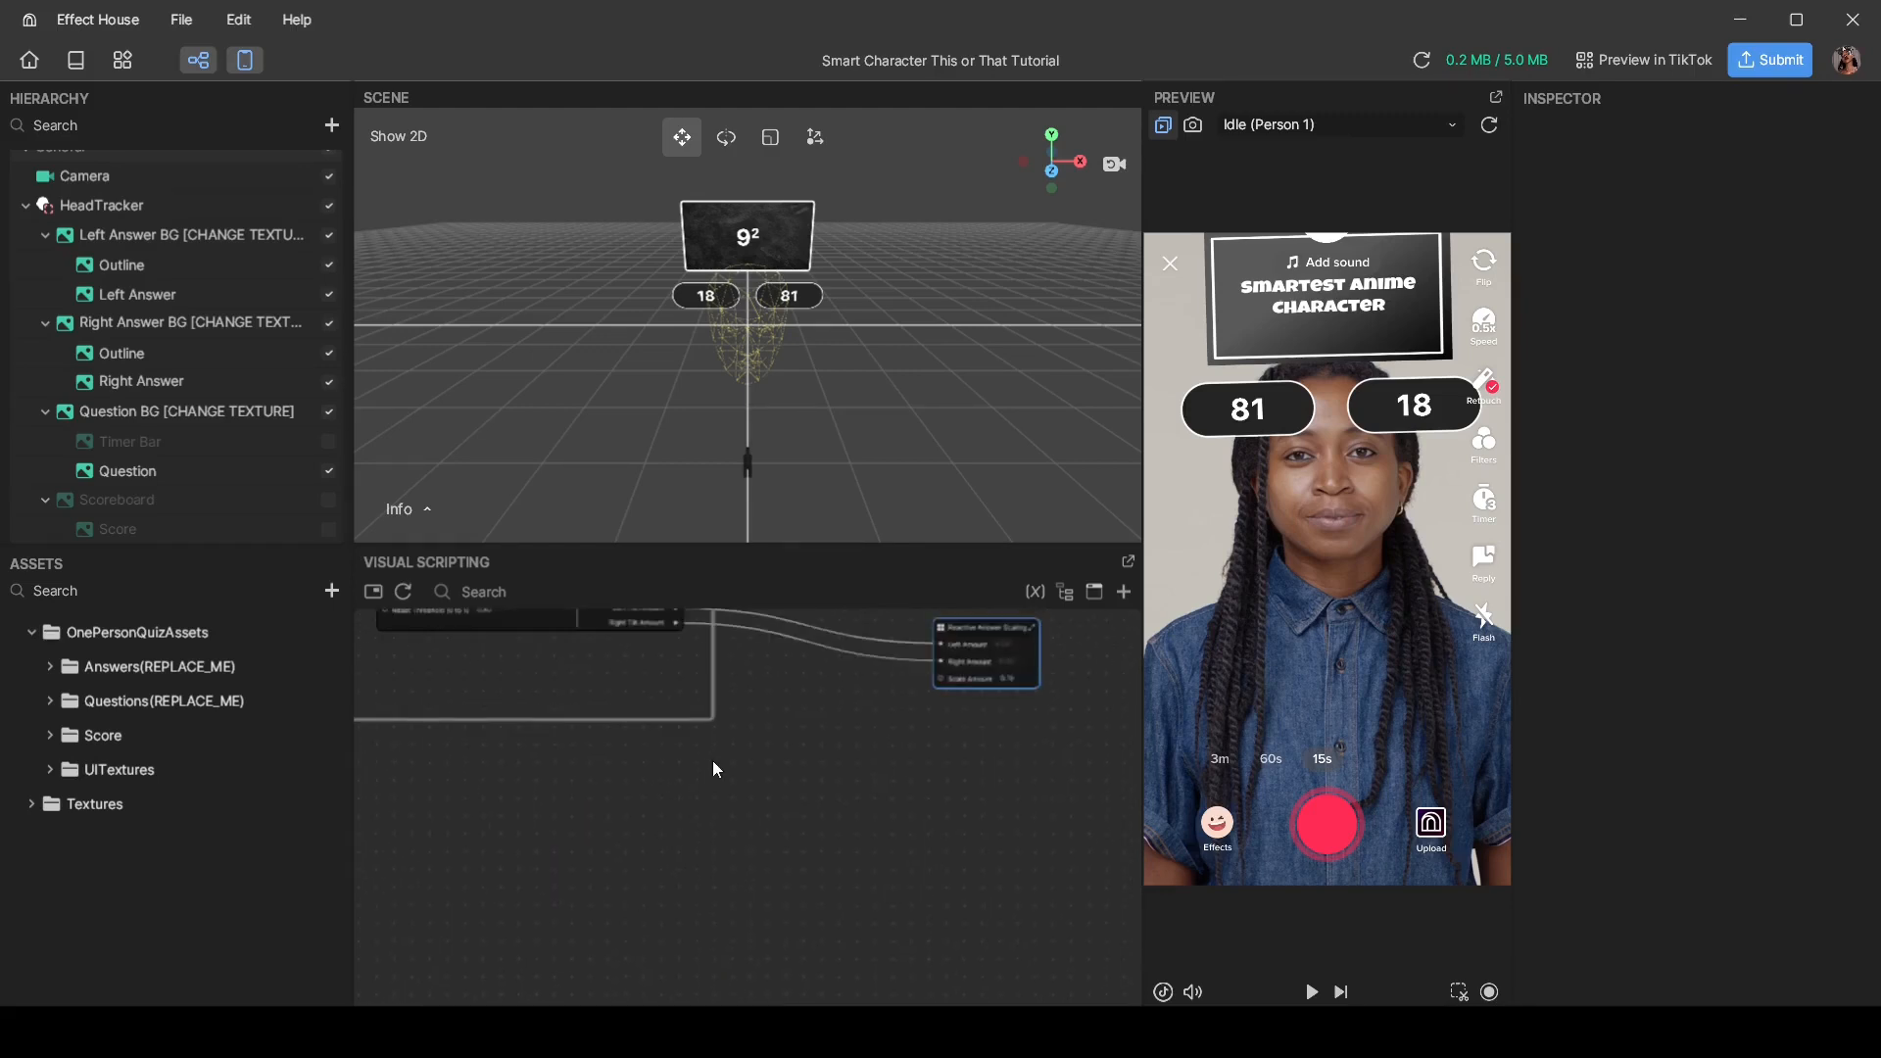
pyautogui.moveTo(735, 731); pyautogui.dragTo(752, 888, button='middle')
pyautogui.moveTo(744, 746); pyautogui.dragTo(543, 779, button='middle')
pyautogui.scroll(2, 725, 772)
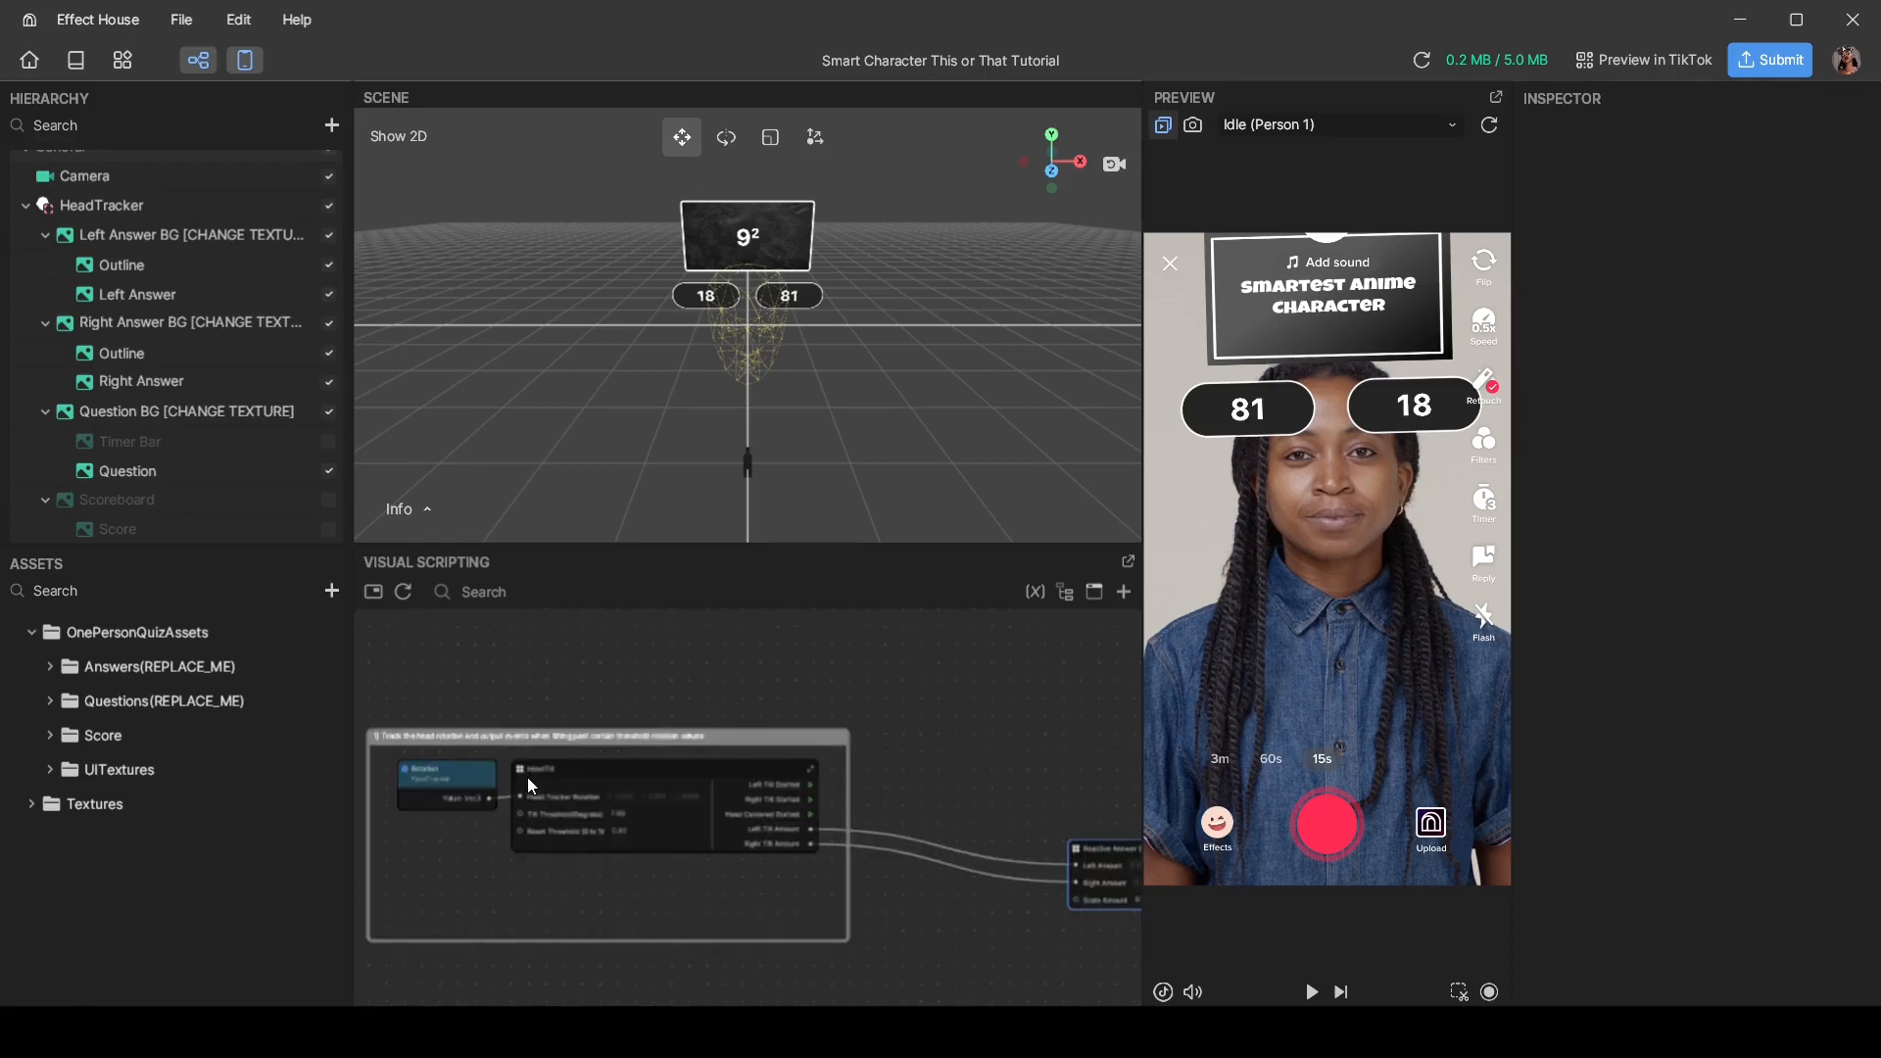
pyautogui.moveTo(915, 780); pyautogui.dragTo(721, 771, button='middle')
pyautogui.scroll(2, 692, 770)
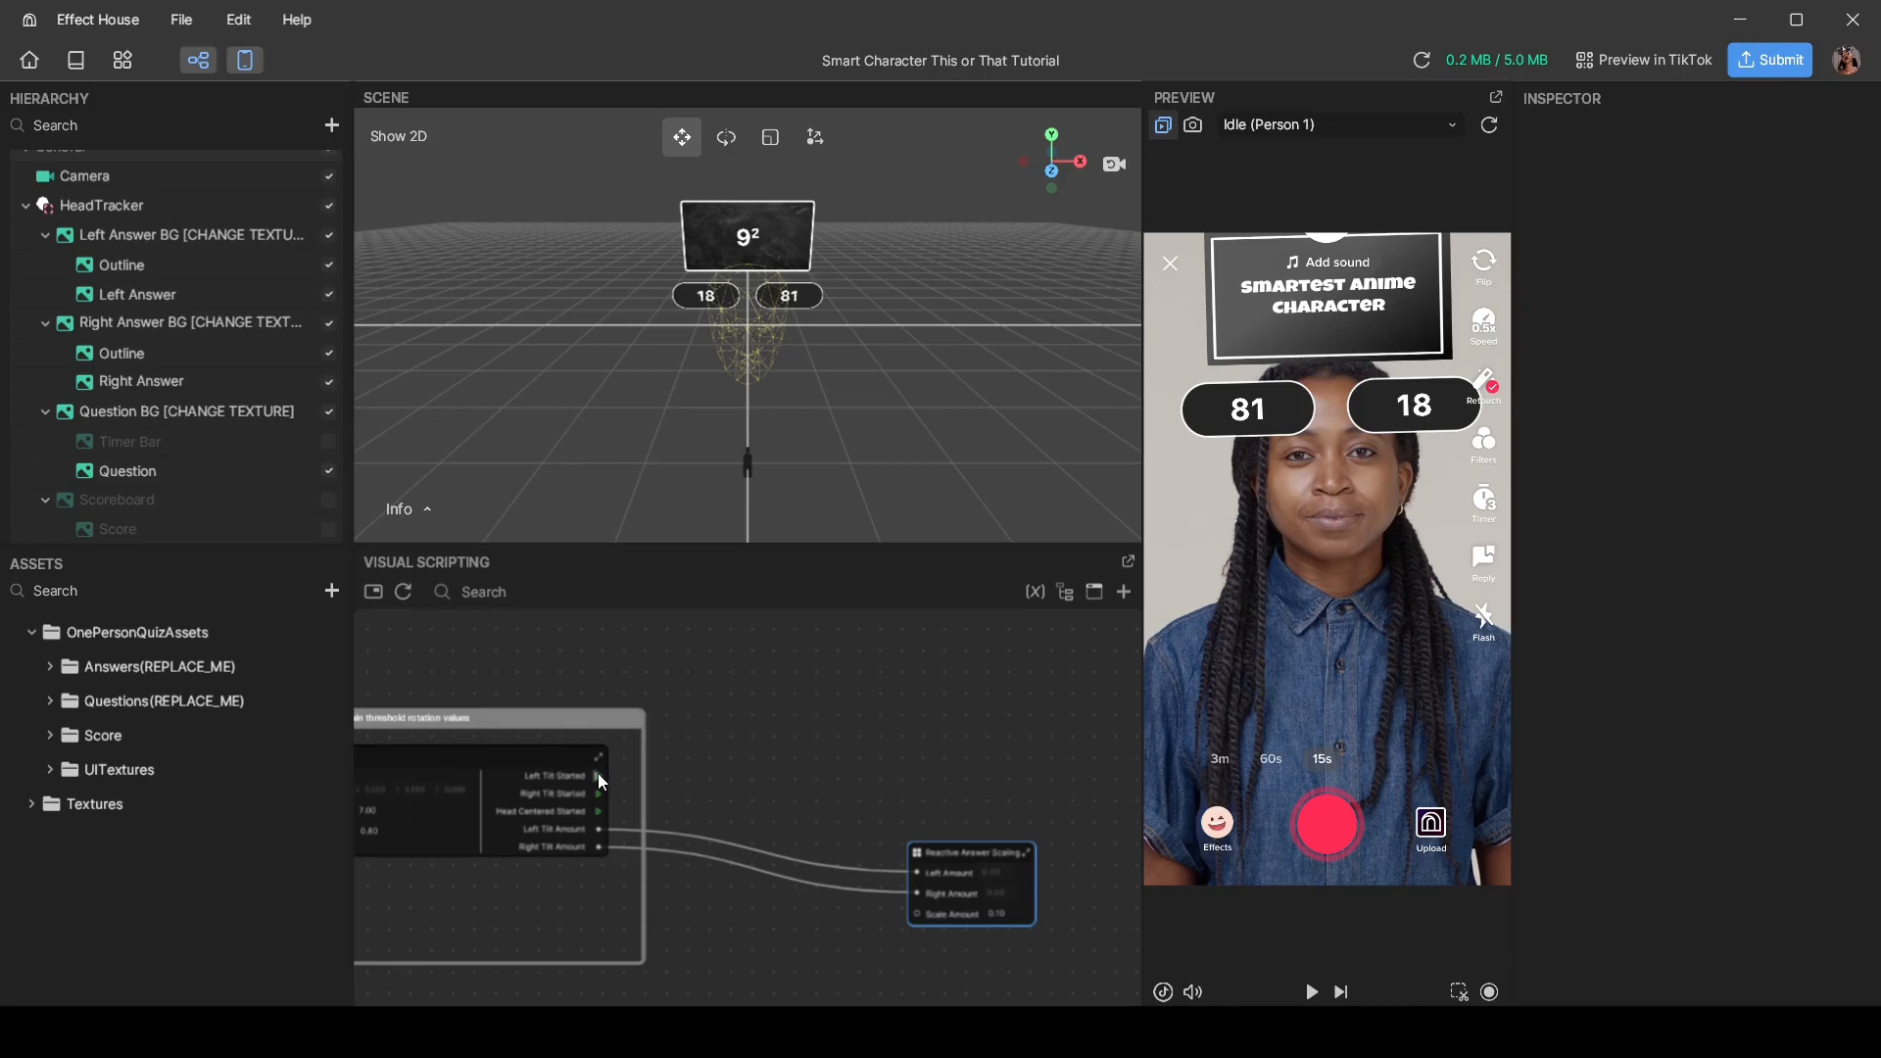
pyautogui.moveTo(600, 775); pyautogui.dragTo(772, 695)
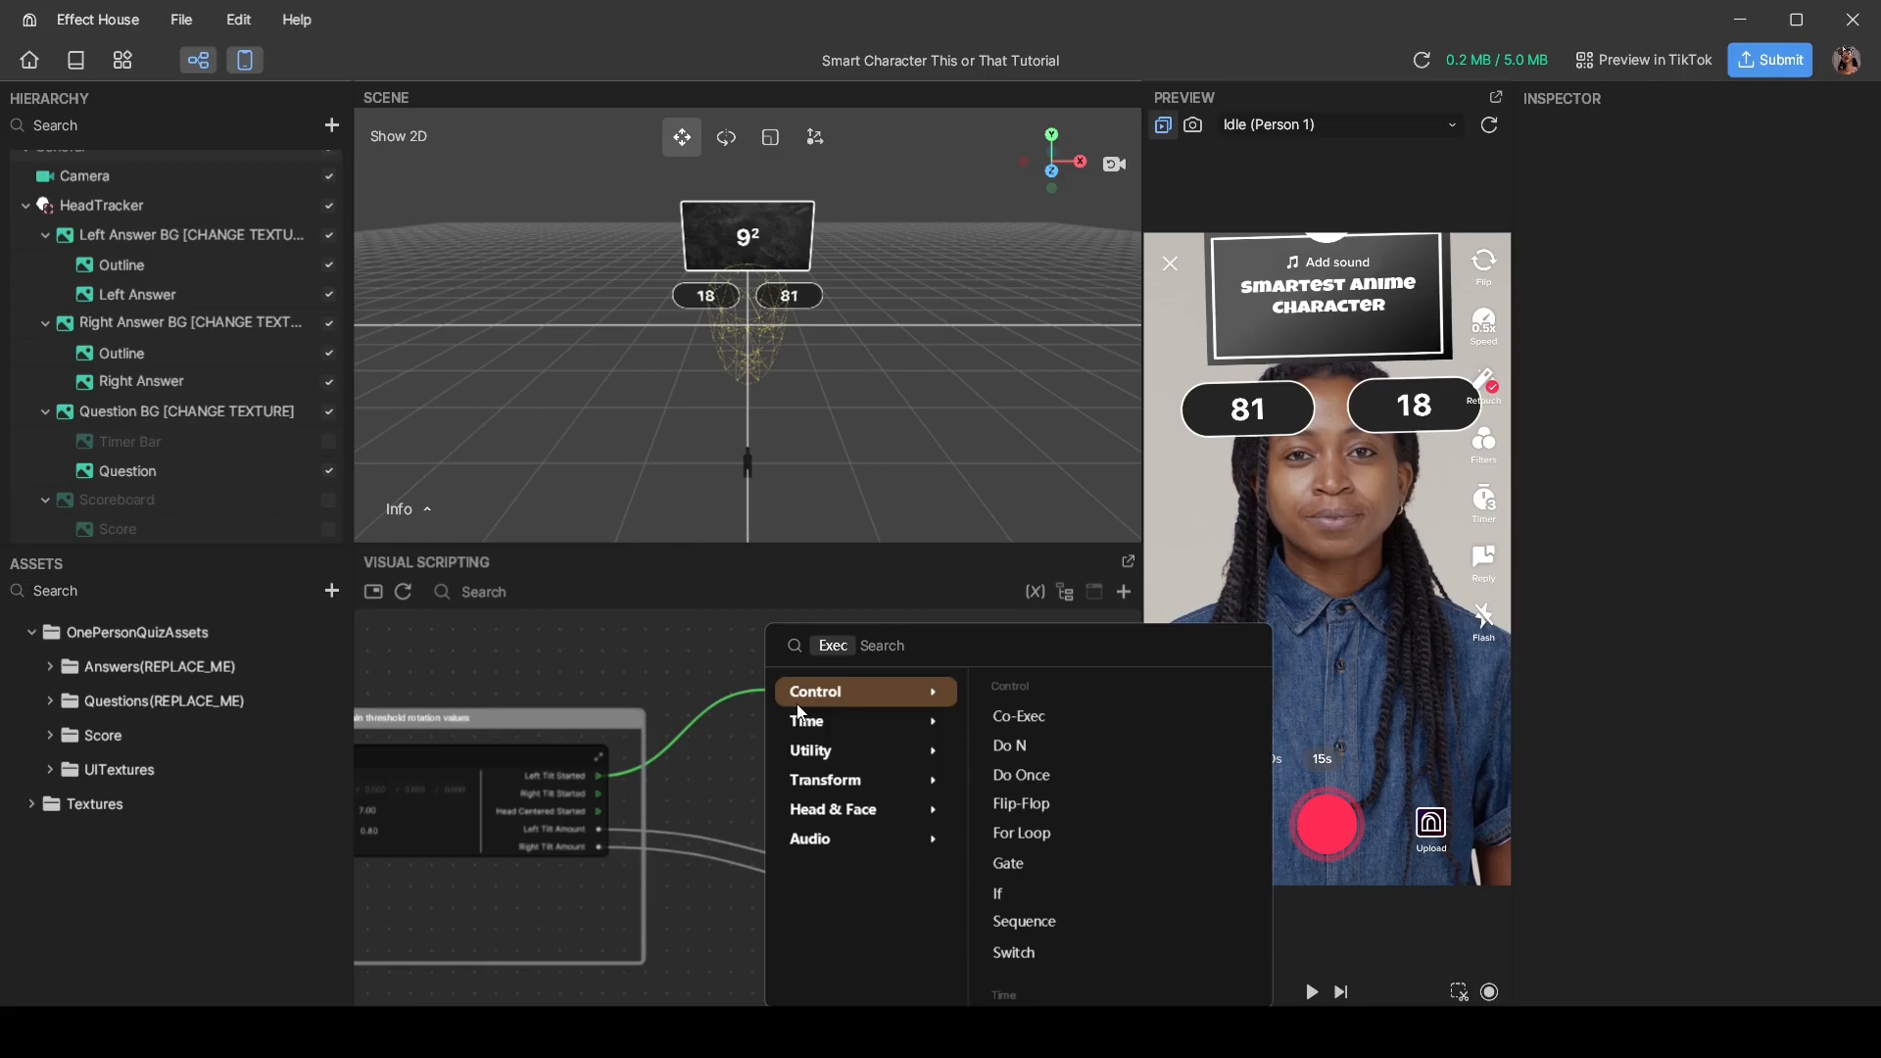
pyautogui.click(811, 720)
pyautogui.write('if')
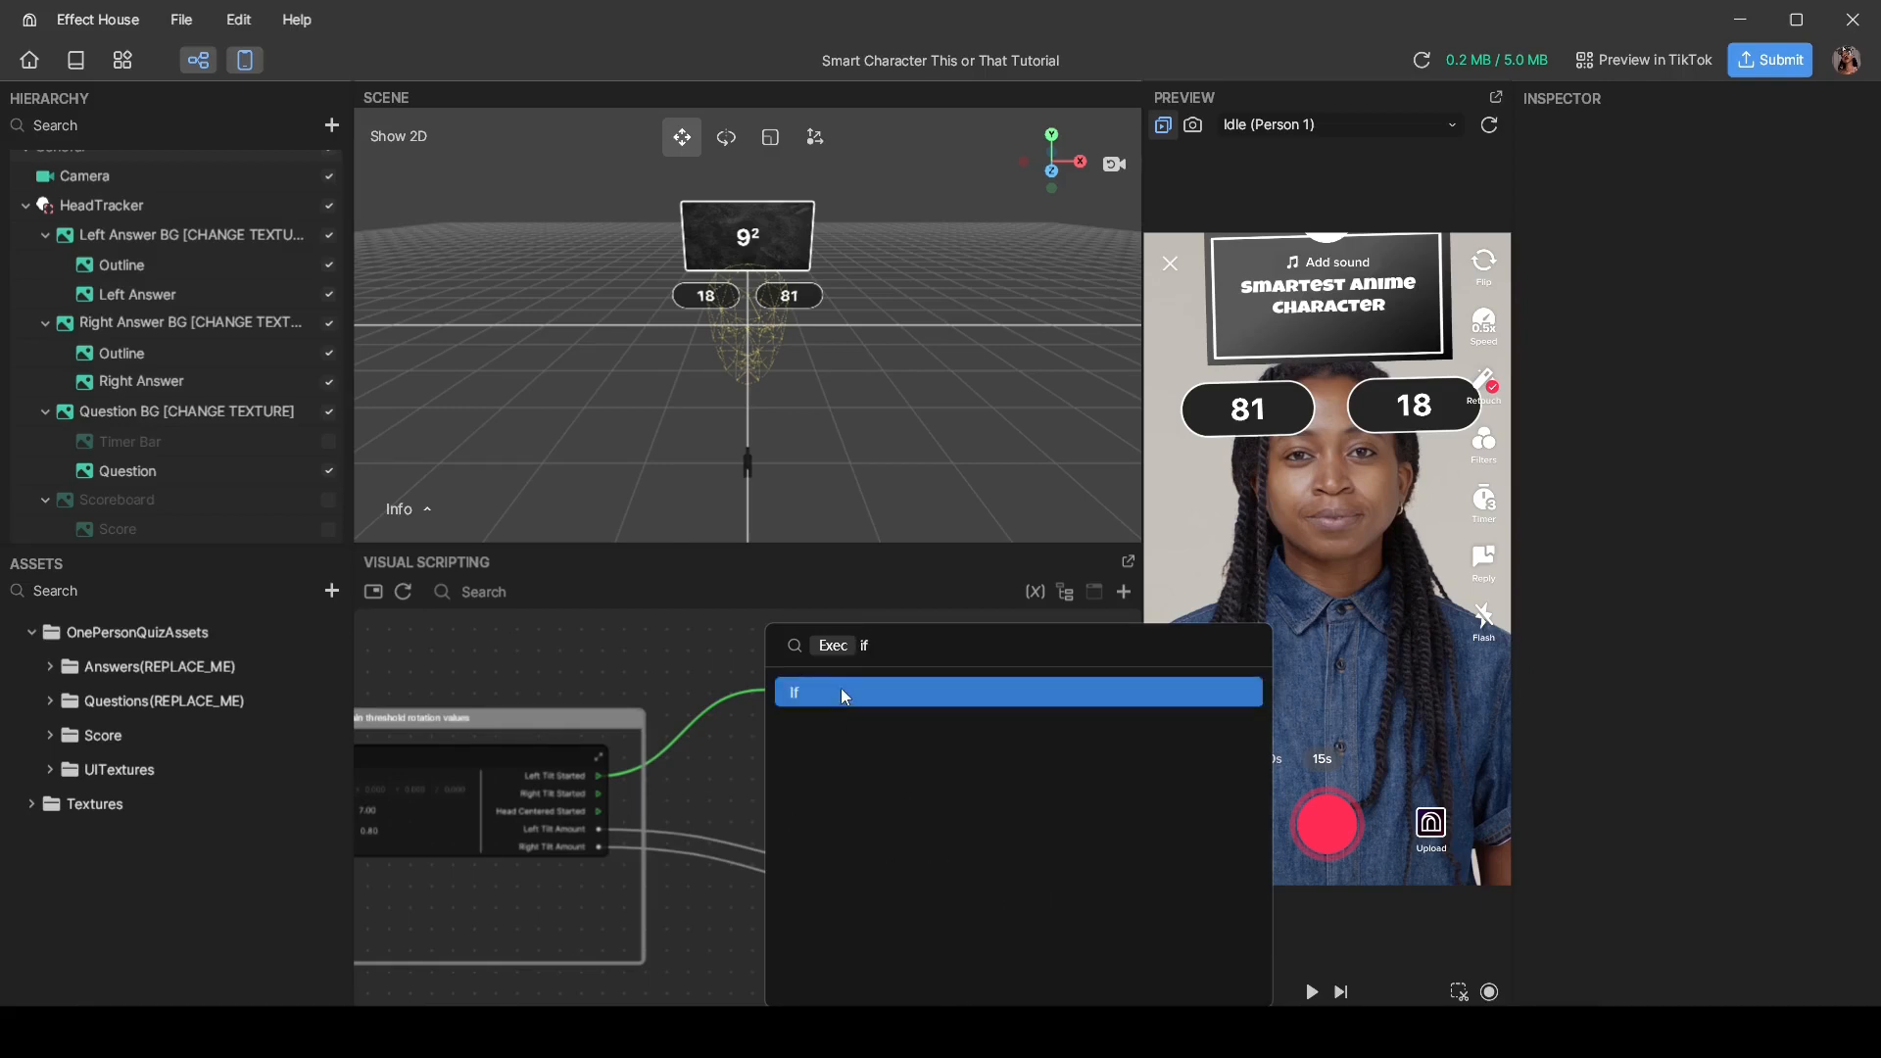
pyautogui.click(841, 692)
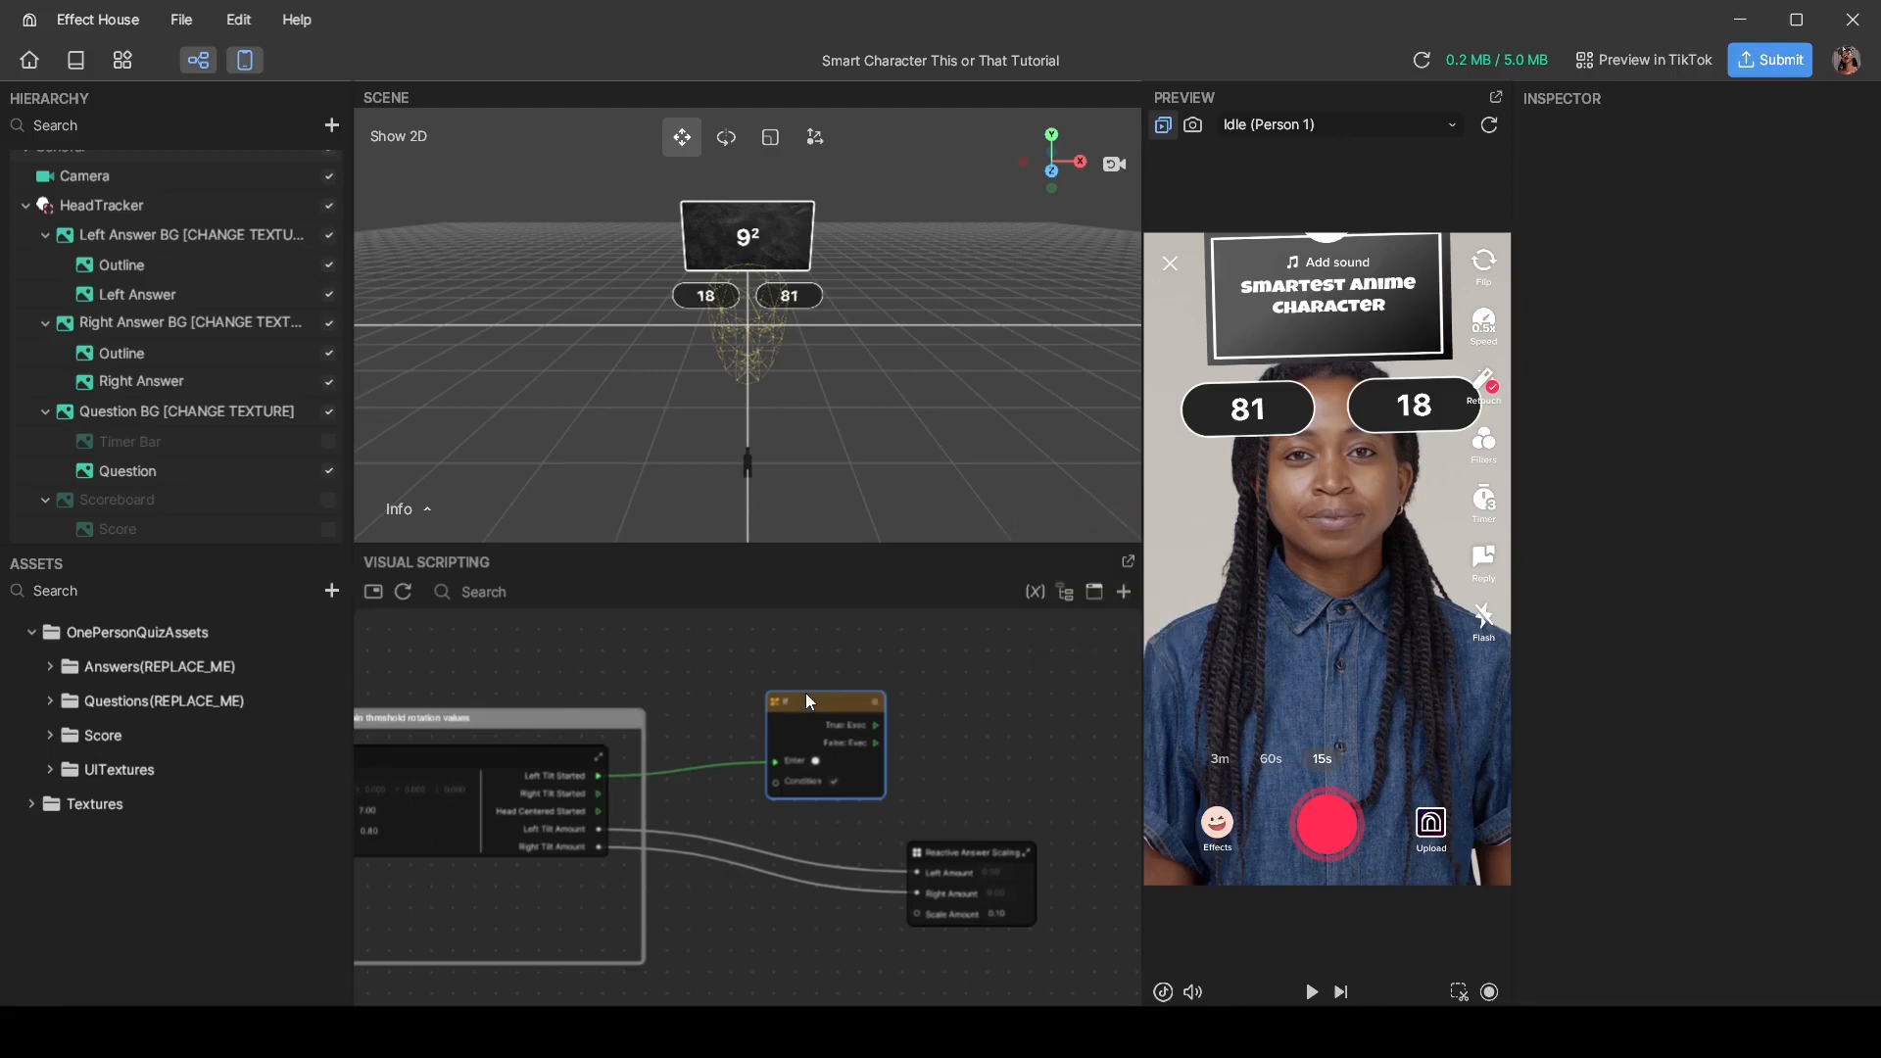
# Step: Reposition the If node higher in the empty space above the Reactive Answer Scaling node
pyautogui.moveTo(810, 702); pyautogui.dragTo(790, 627)
pyautogui.moveTo(952, 739); pyautogui.dragTo(696, 819, button='middle')
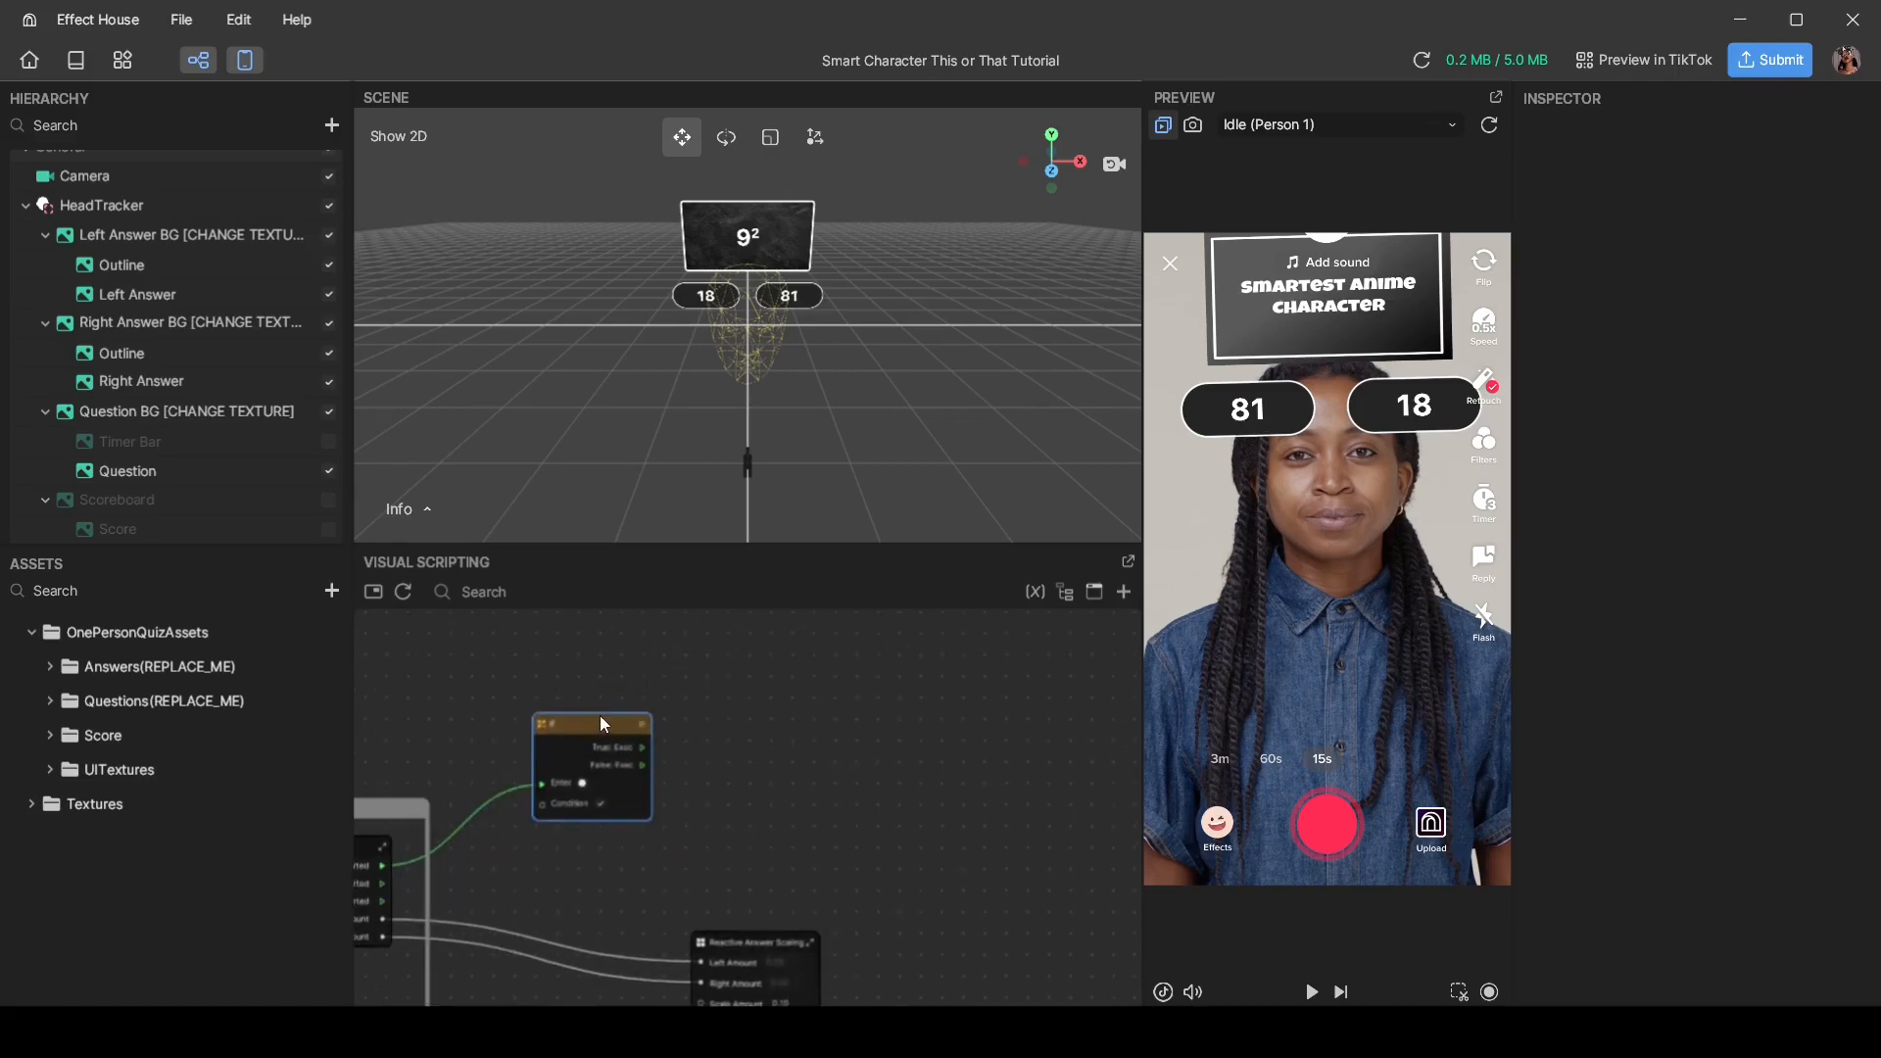
pyautogui.moveTo(592, 721); pyautogui.dragTo(624, 659)
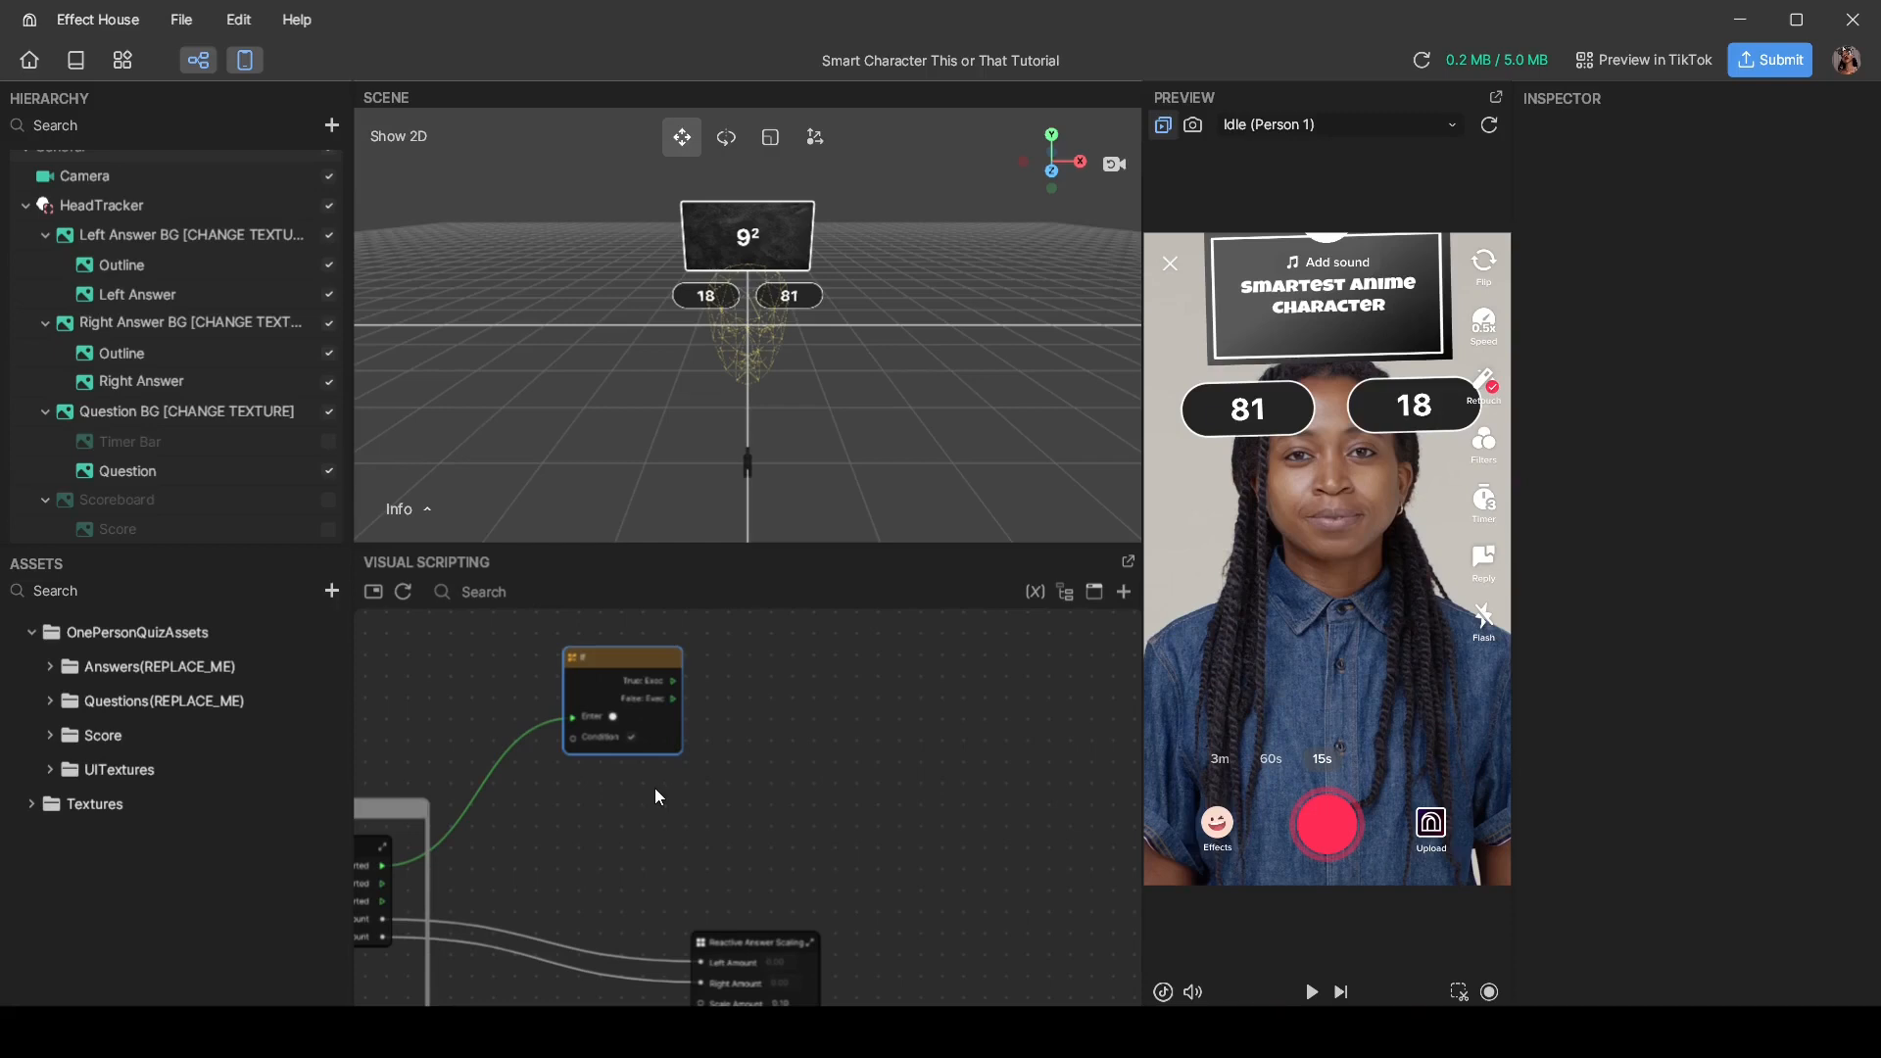
pyautogui.moveTo(654, 788); pyautogui.dragTo(678, 768, button='middle')
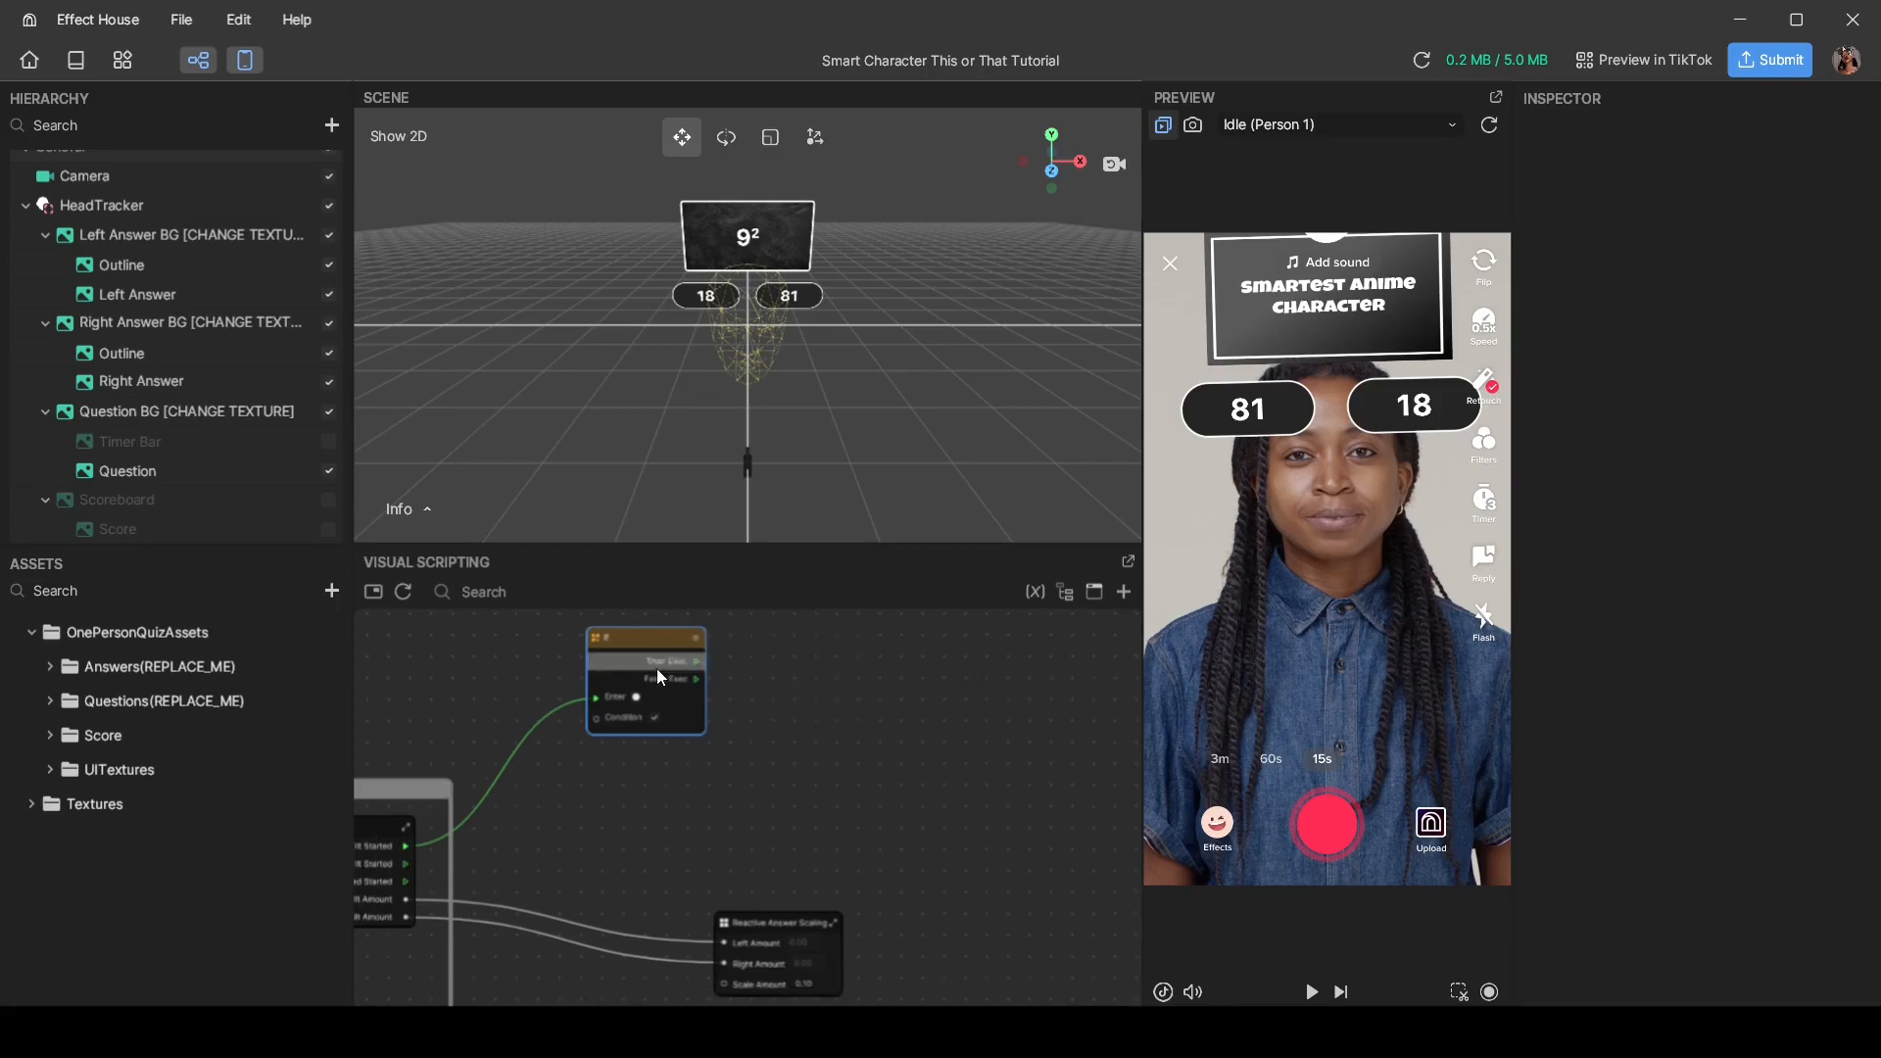
# Step: Duplicate the If node and place the copy between the original and the Reactive Answer Scaling node
pyautogui.hotkey('ctrl', 'c')
pyautogui.hotkey('ctrl', 'v')
pyautogui.moveTo(708, 676); pyautogui.dragTo(647, 796)
pyautogui.moveTo(646, 796); pyautogui.dragTo(658, 737, button='middle')
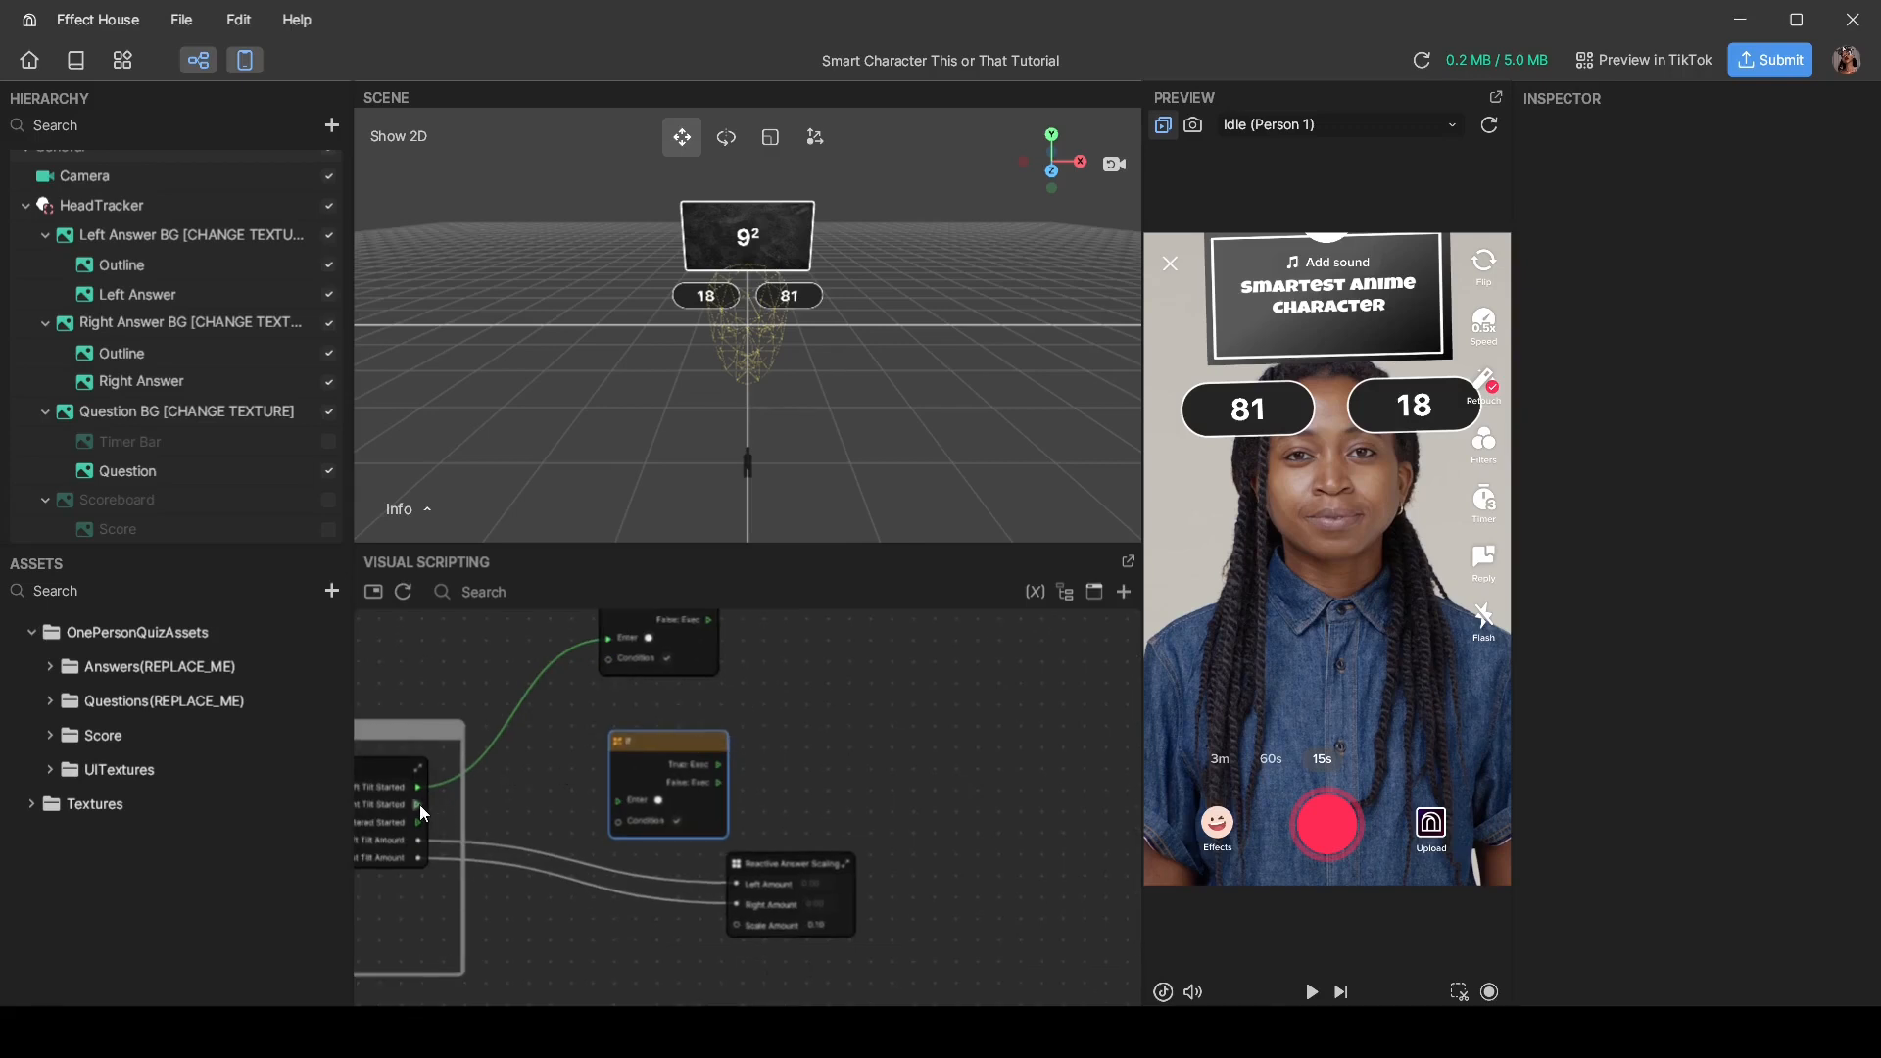
# Step: Connect HeadTilt's Right Tilt Started output to the lower If node's Enter input and move the upper If node higher
pyautogui.moveTo(419, 803); pyautogui.dragTo(615, 801)
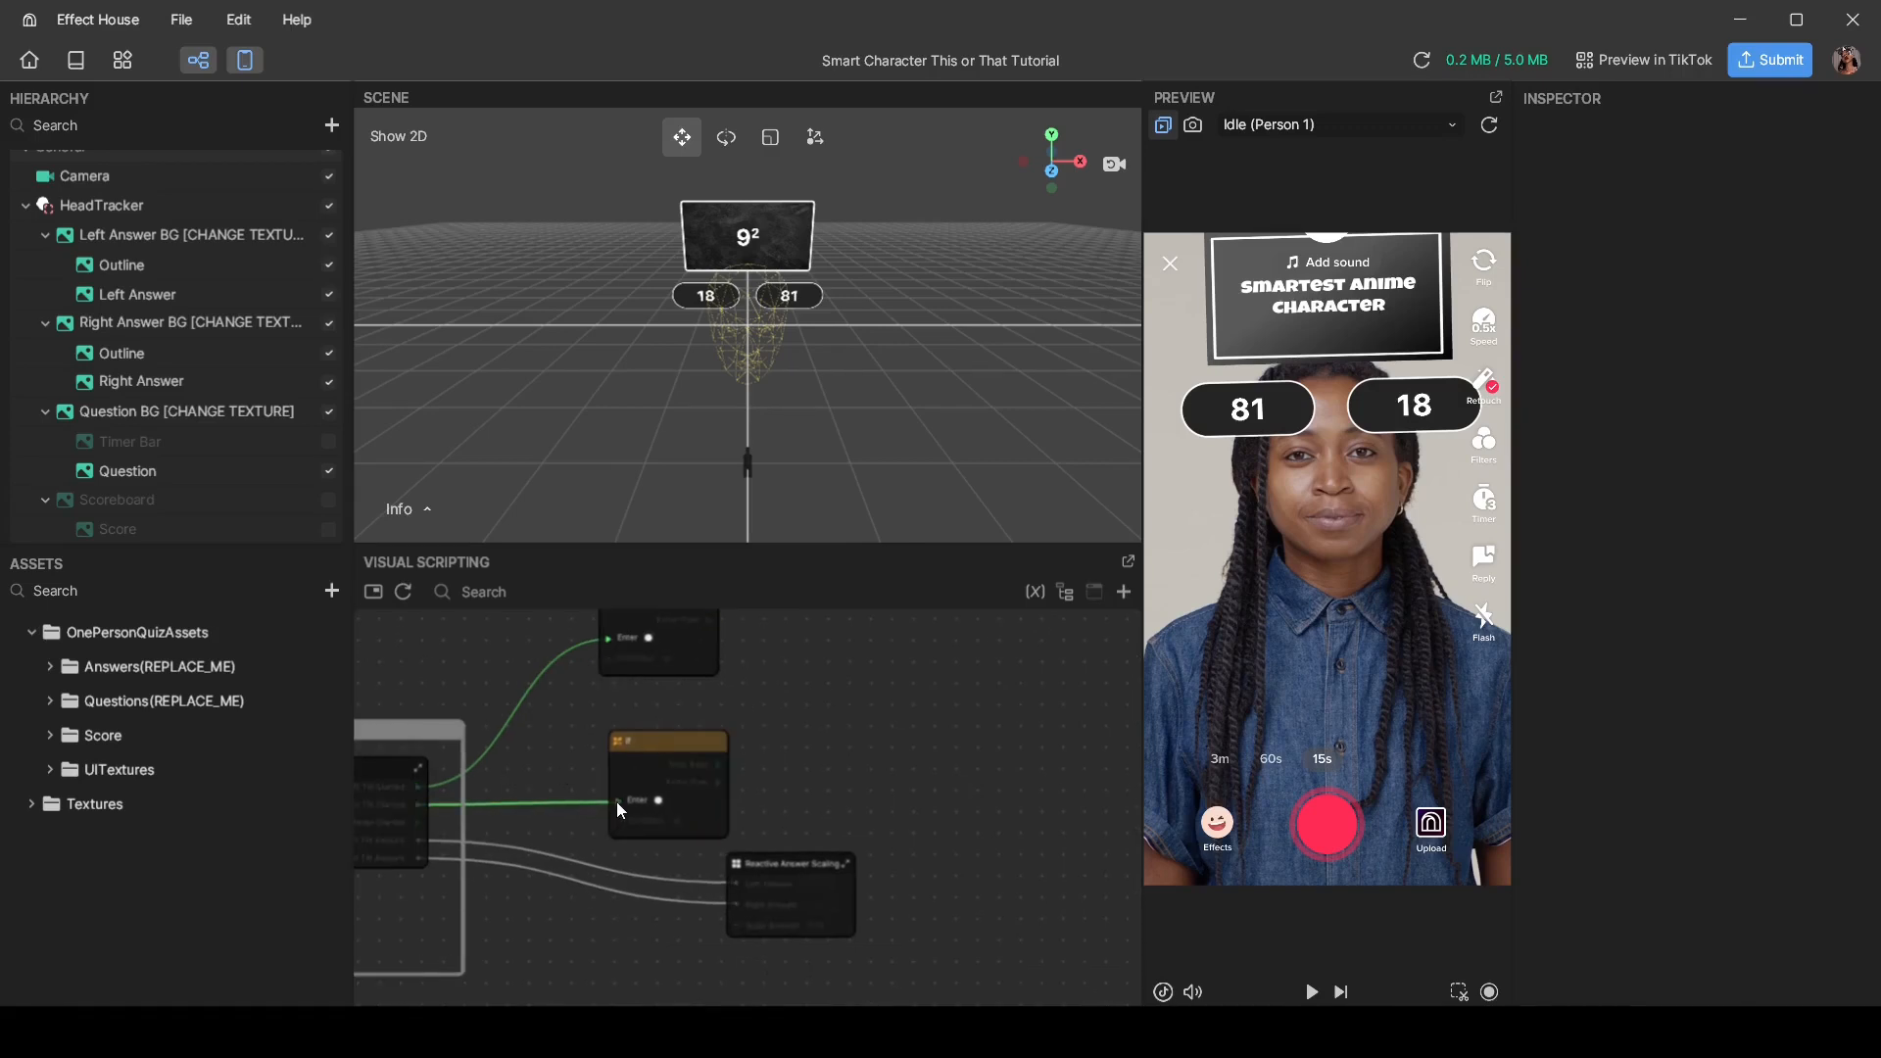
pyautogui.moveTo(521, 801); pyautogui.dragTo(617, 778, button='middle')
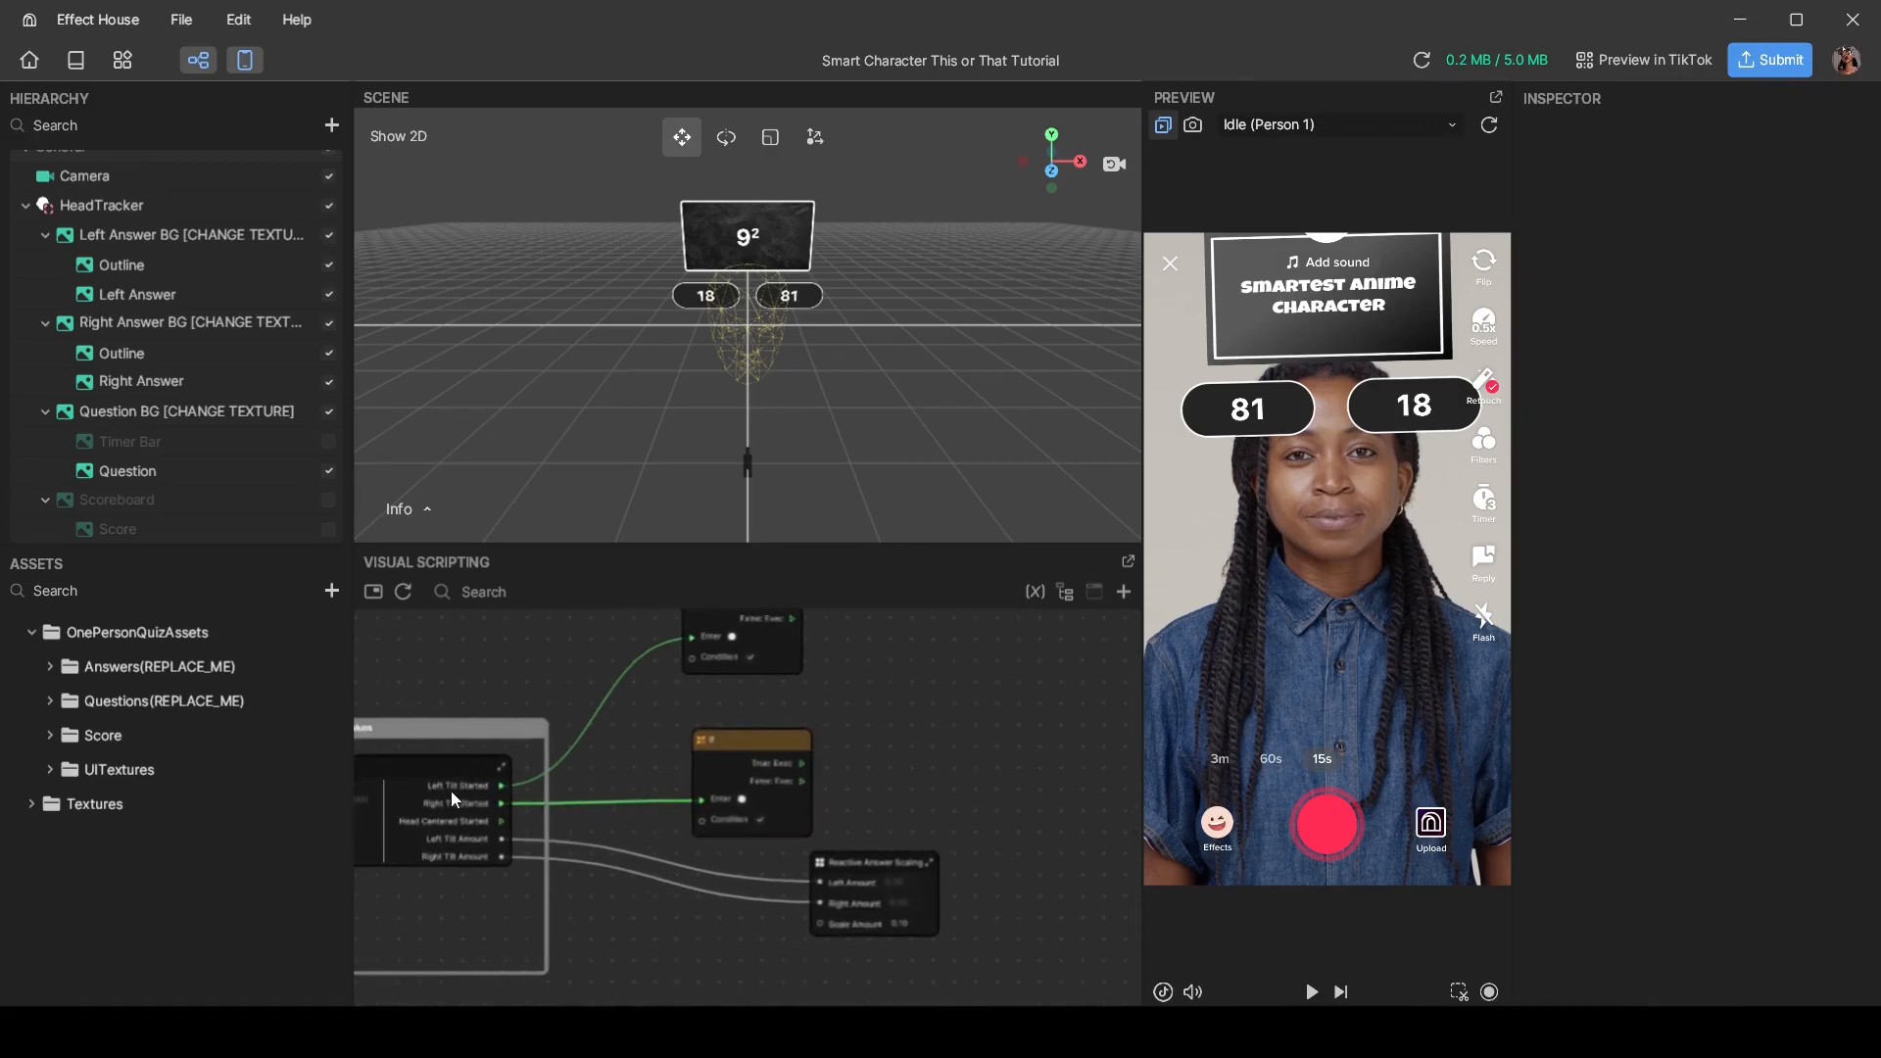
pyautogui.moveTo(620, 745); pyautogui.dragTo(479, 834, button='middle')
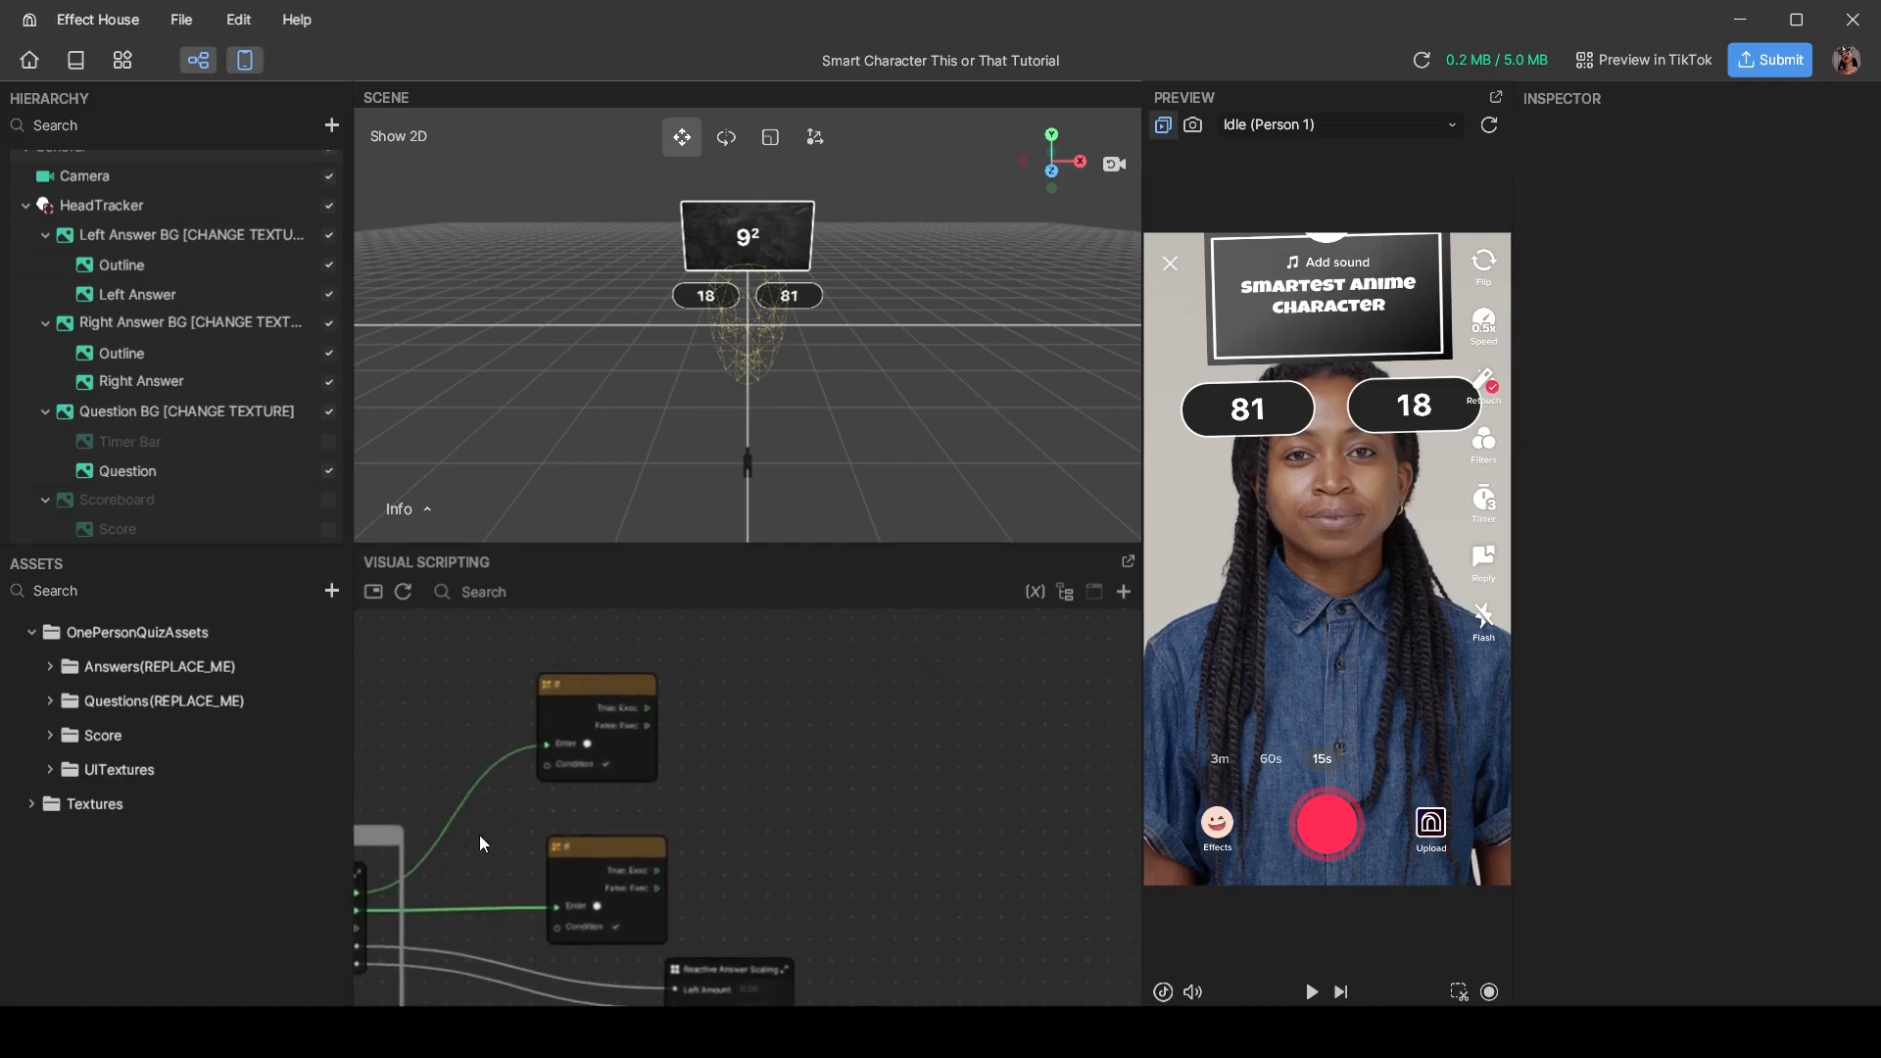
pyautogui.moveTo(682, 797); pyautogui.dragTo(602, 844, button='middle')
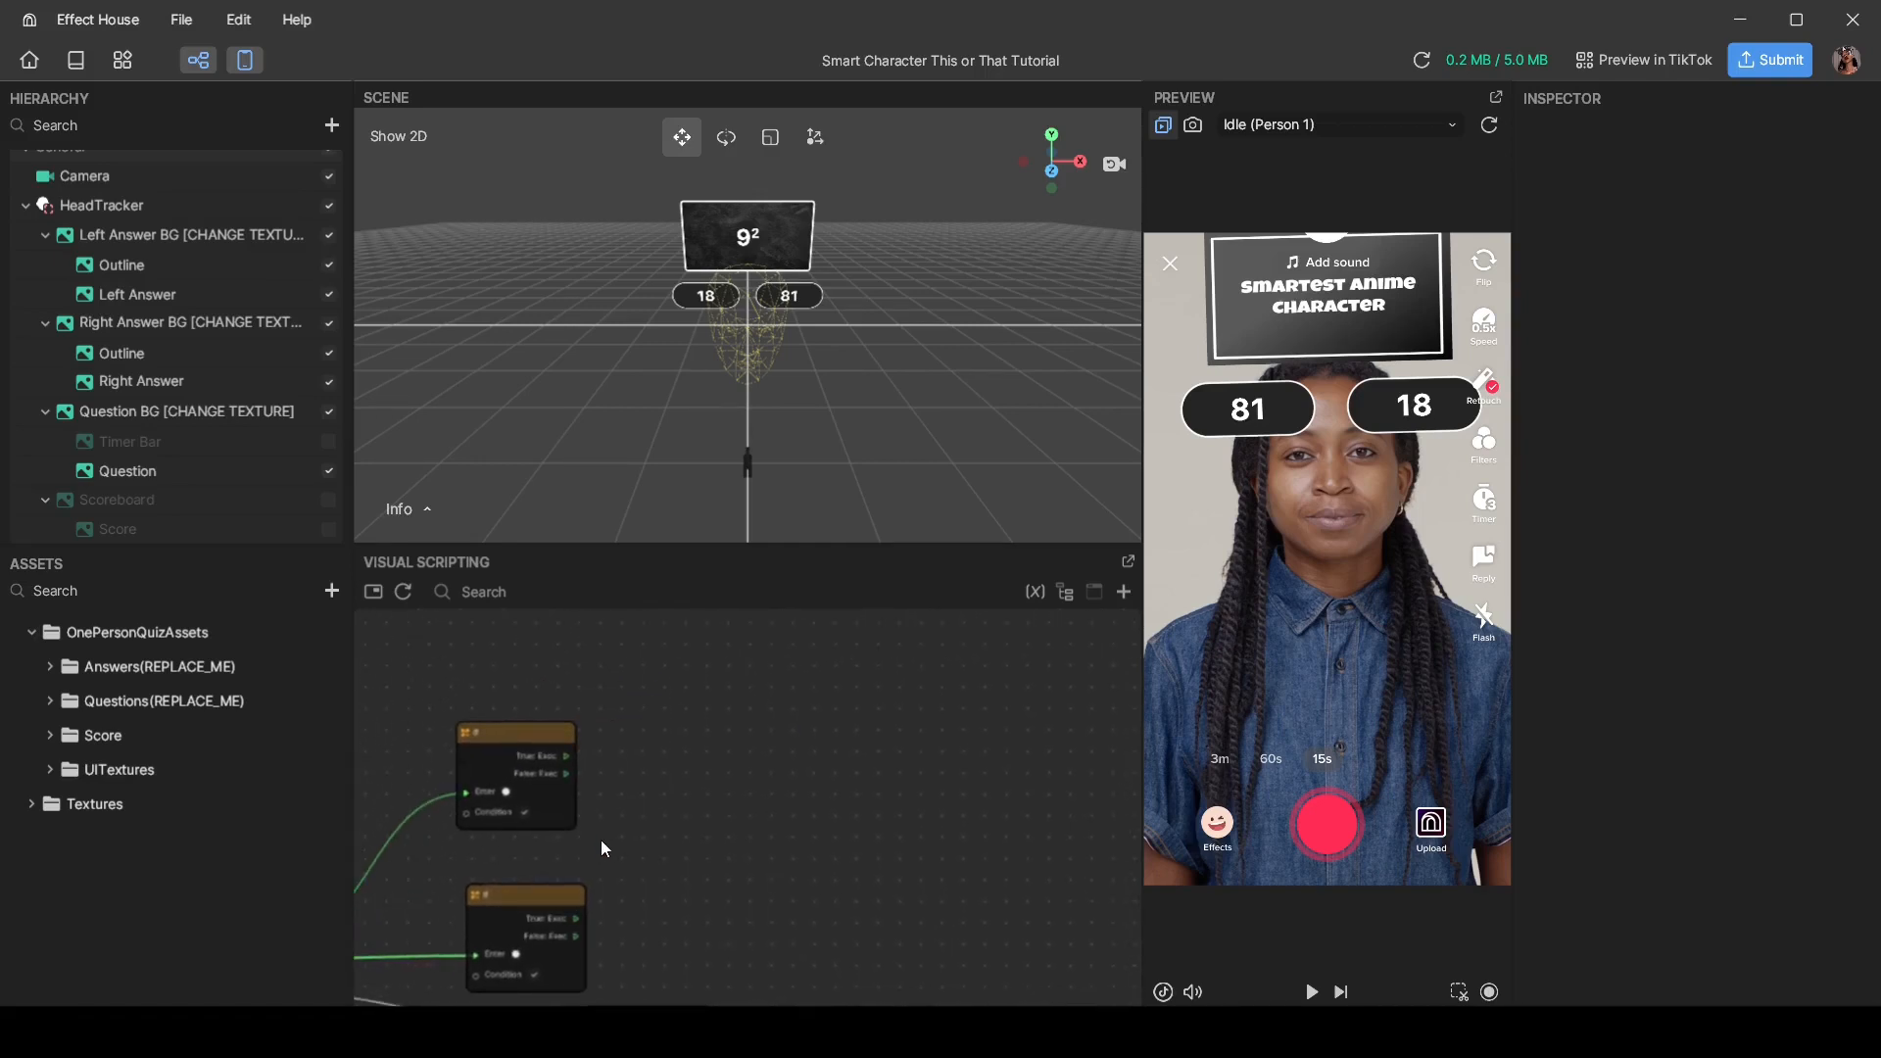
pyautogui.moveTo(509, 727); pyautogui.dragTo(545, 615)
pyautogui.moveTo(717, 810); pyautogui.dragTo(693, 926, button='middle')
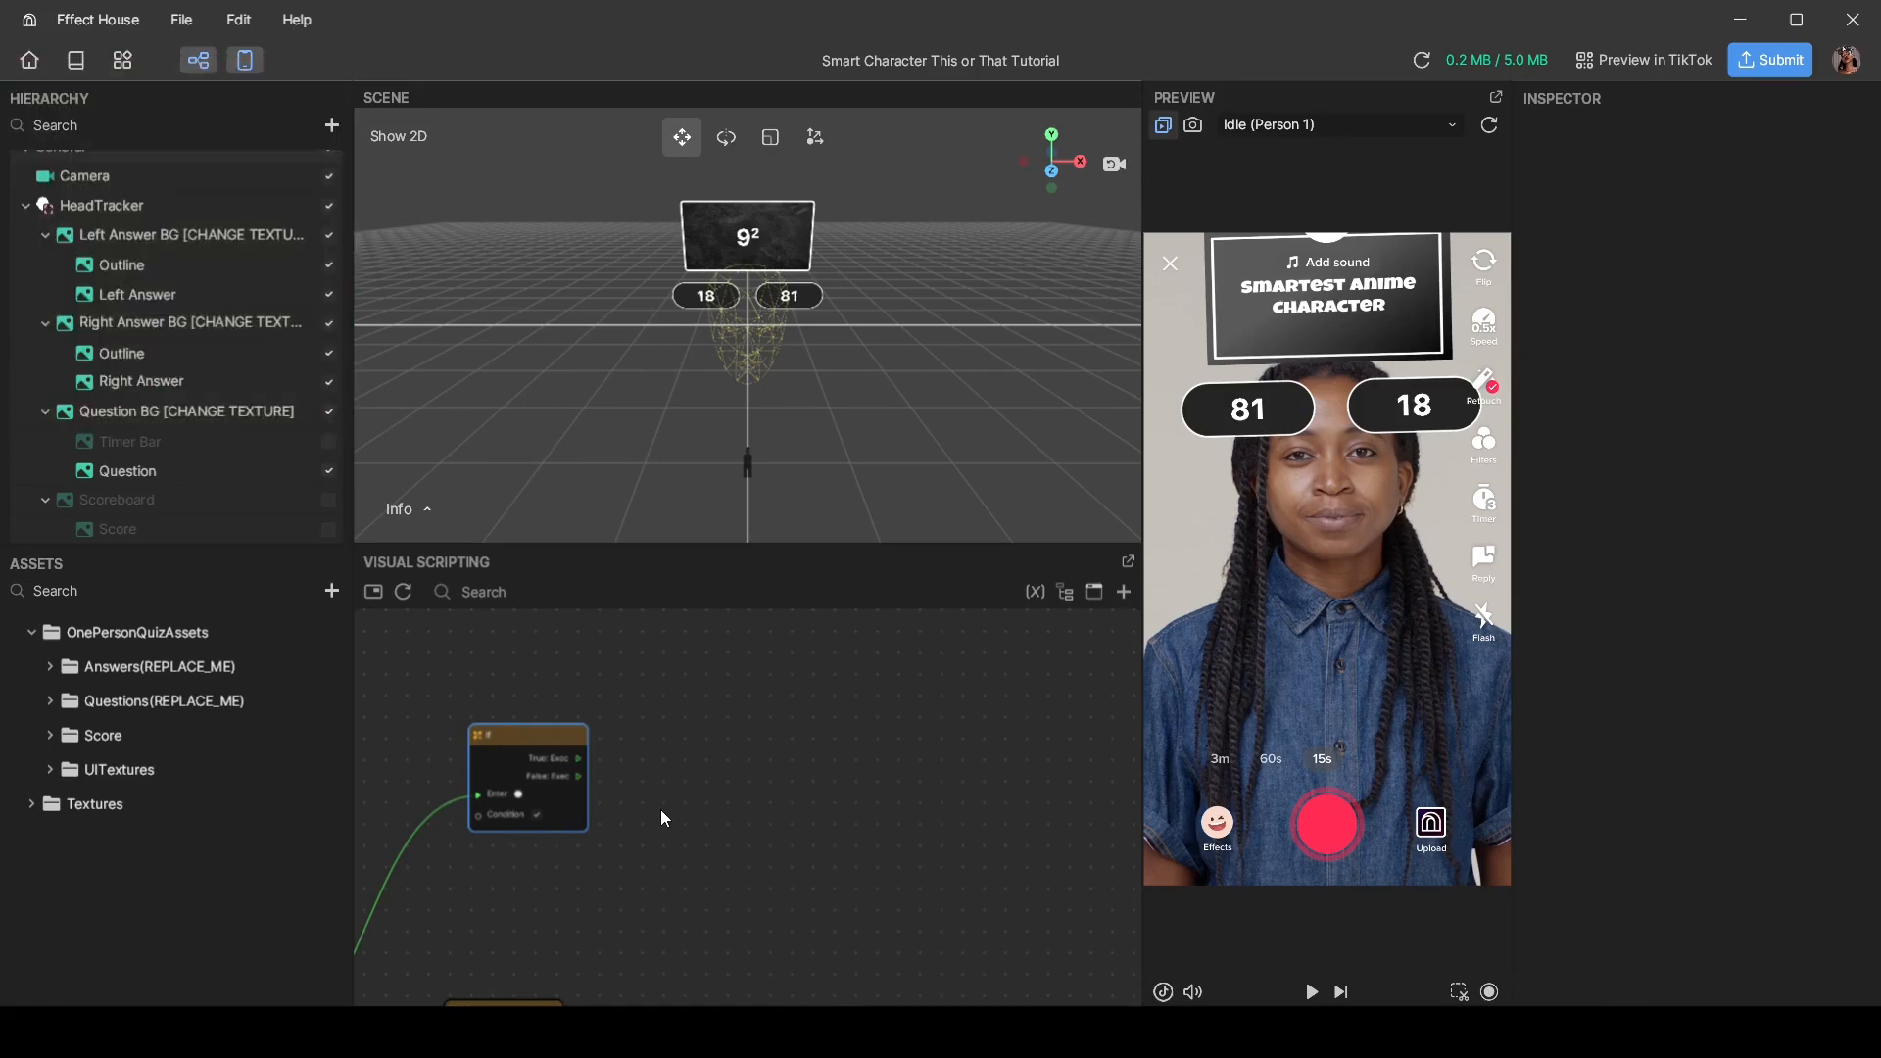
# Step: Add a Set Texture node for the Left Answer image and place it beside the upper If node
pyautogui.click(137, 294)
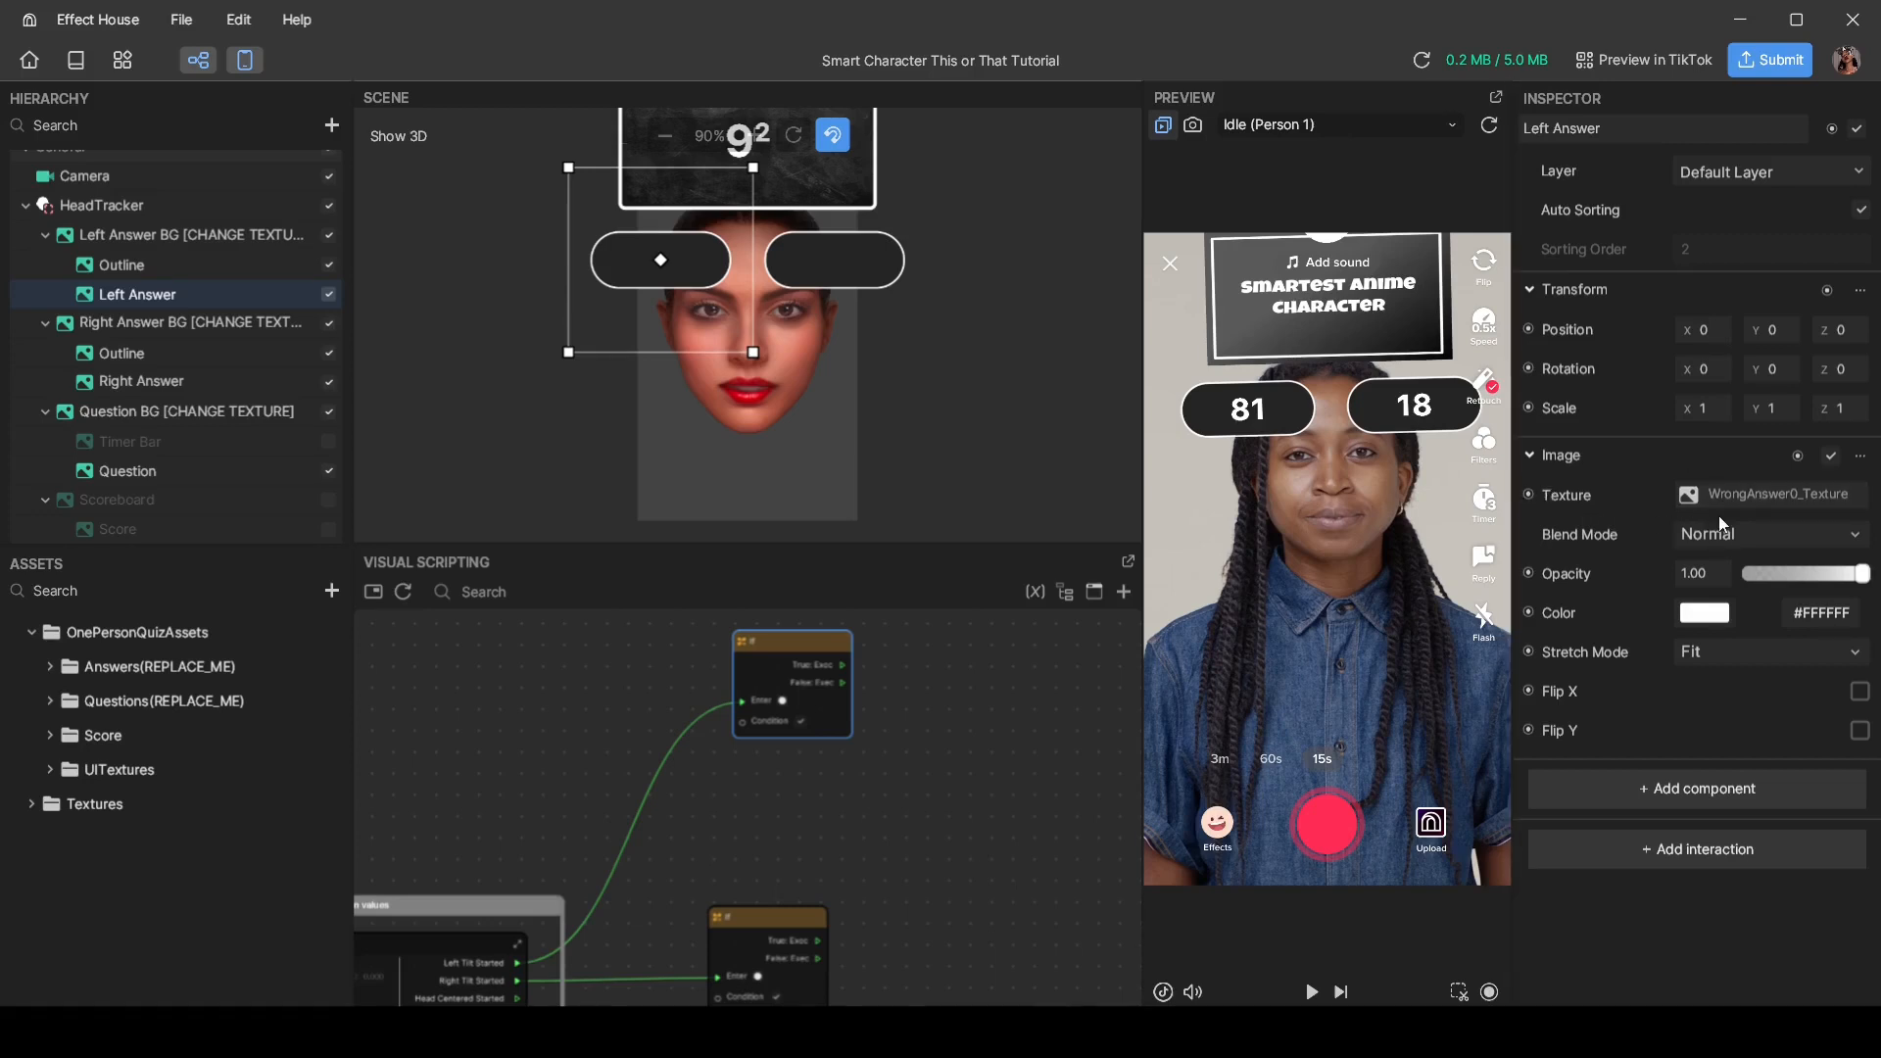
pyautogui.rightClick(1558, 498)
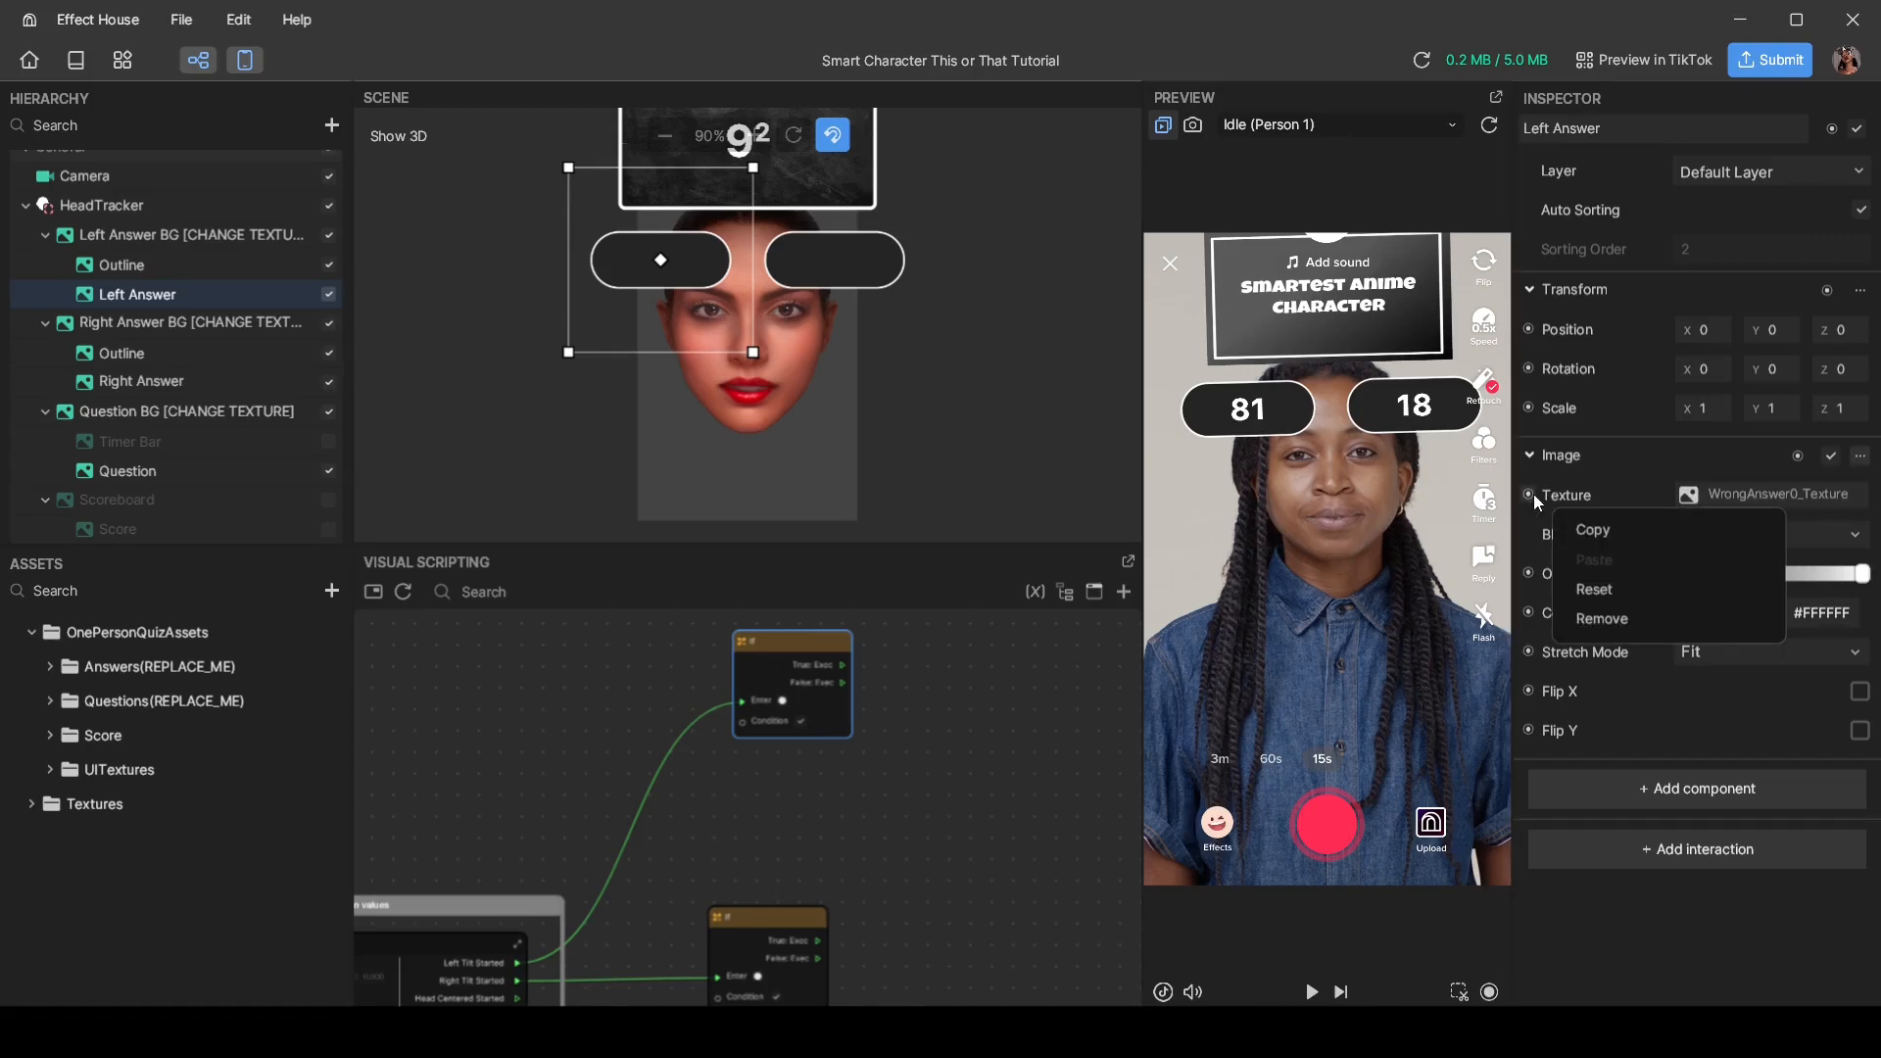
pyautogui.click(1530, 495)
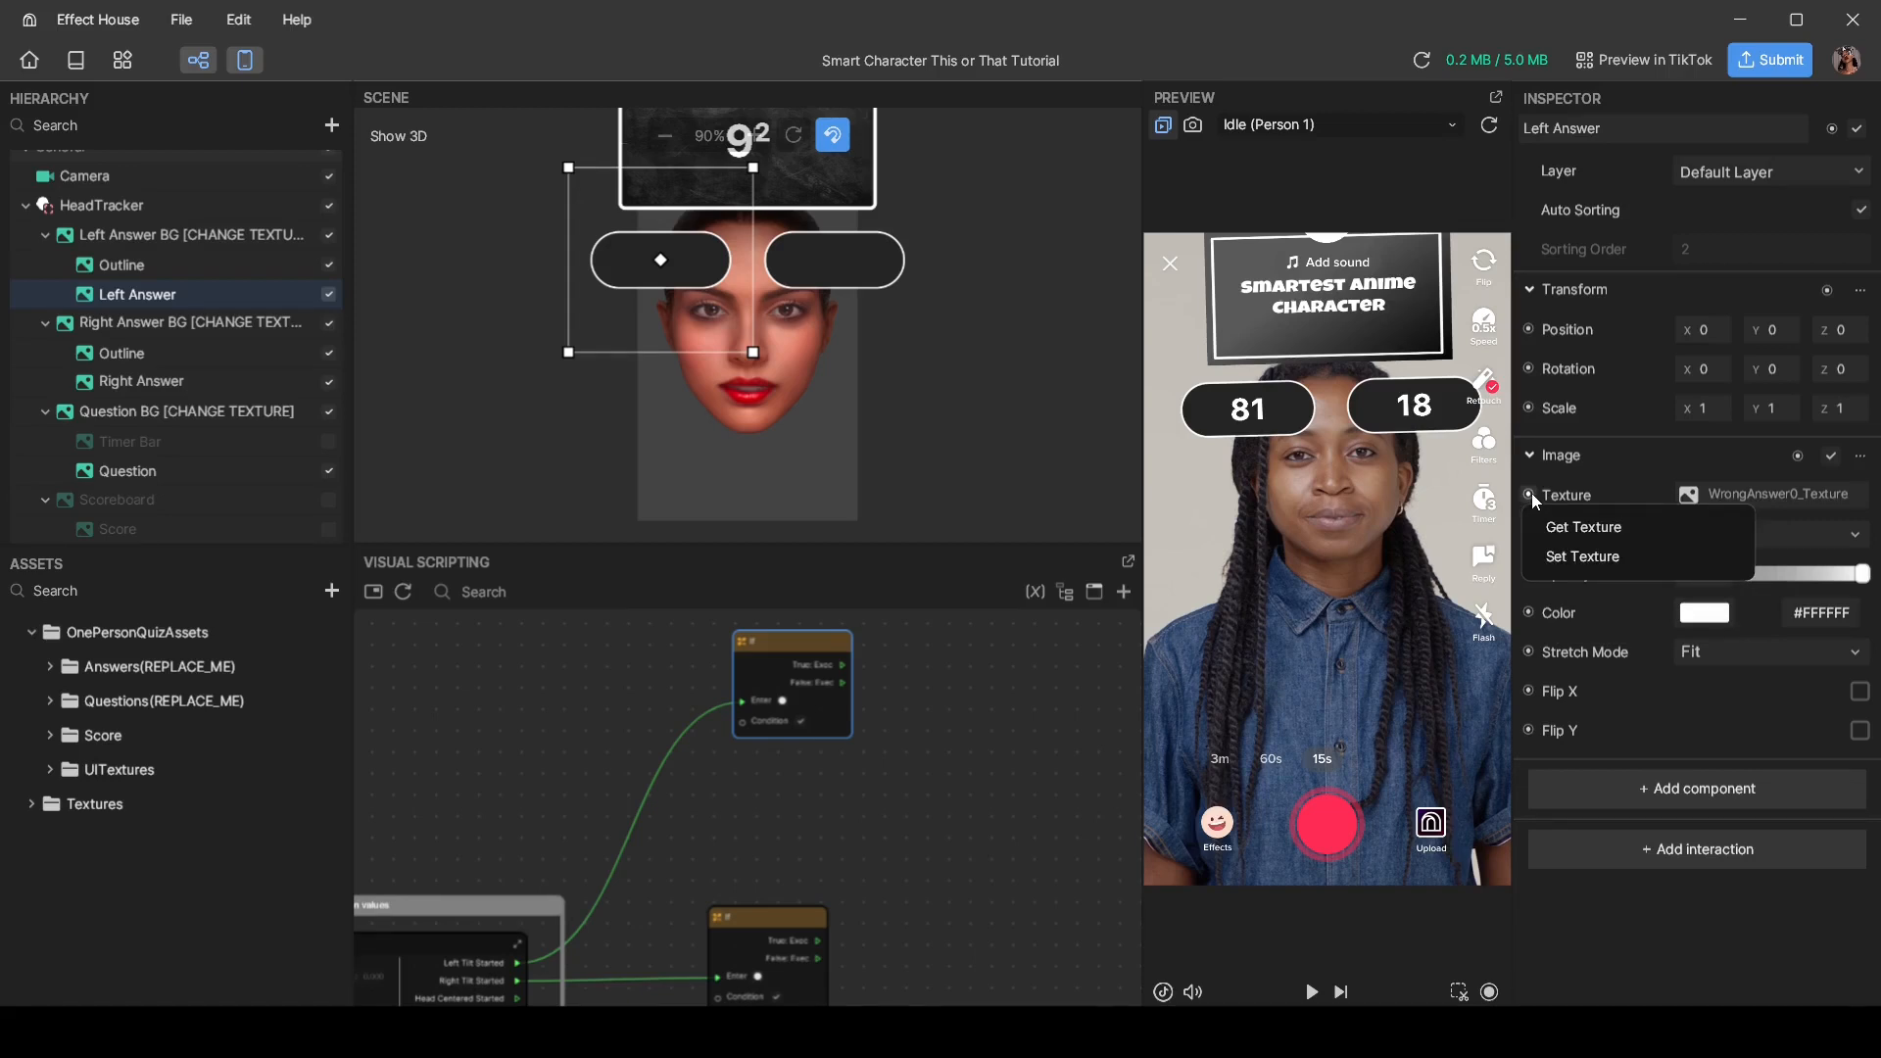
pyautogui.click(1565, 556)
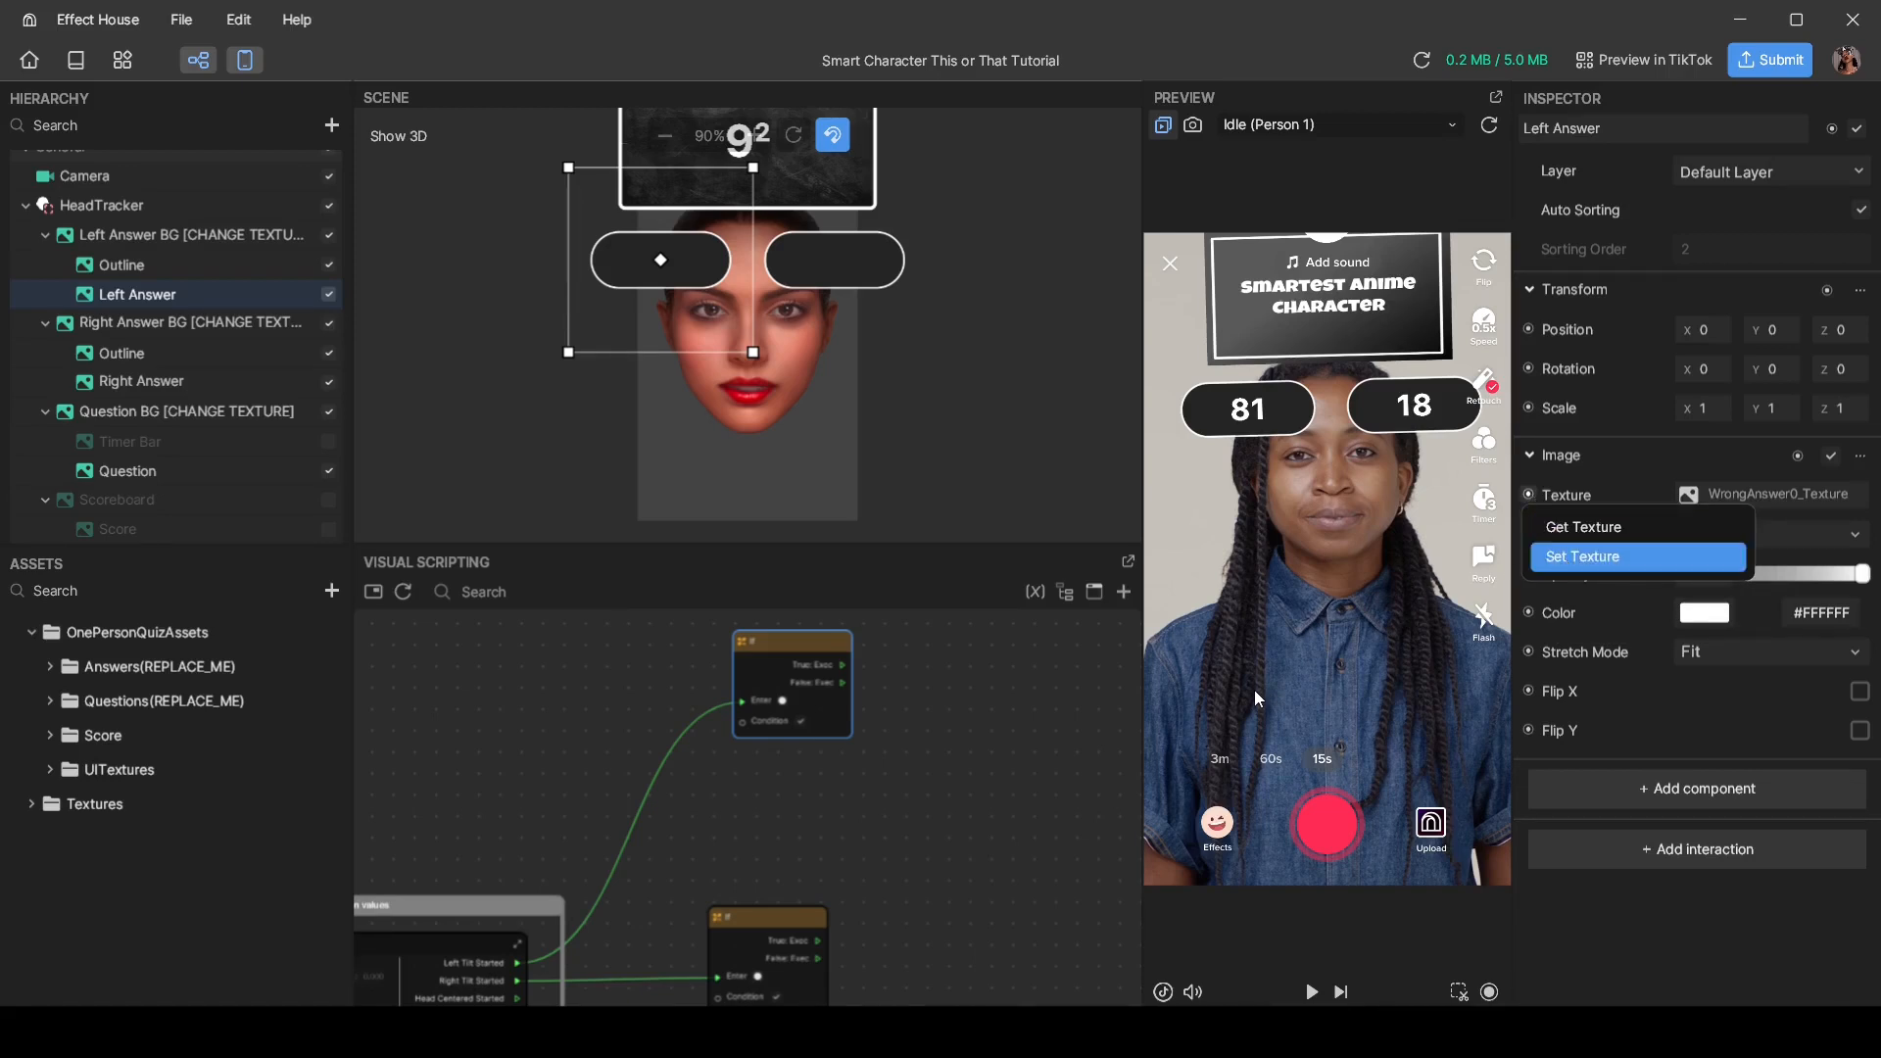
pyautogui.moveTo(819, 831); pyautogui.dragTo(975, 674)
pyautogui.moveTo(948, 805); pyautogui.dragTo(819, 878, button='middle')
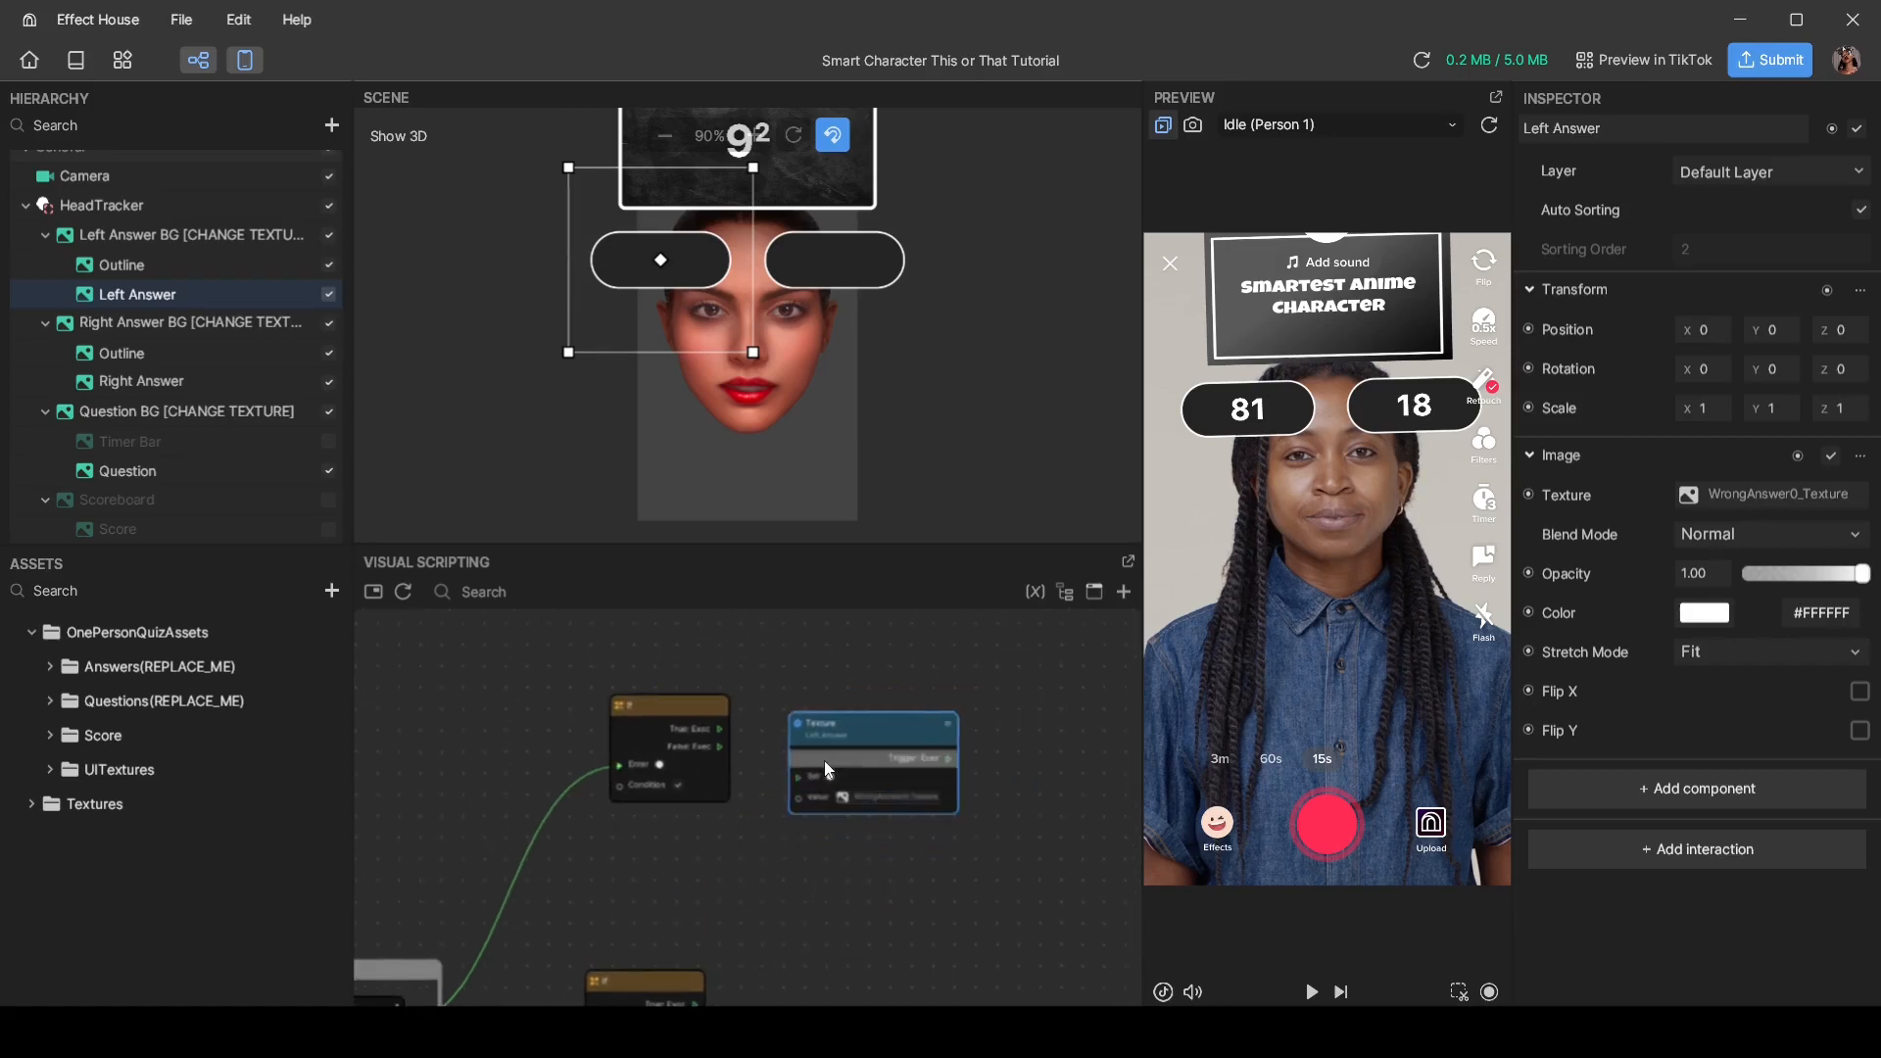
# Step: Move the Left Answer Texture node slightly farther away from the upper If node
pyautogui.scroll(2, 833, 754)
pyautogui.scroll(-2, 629, 866)
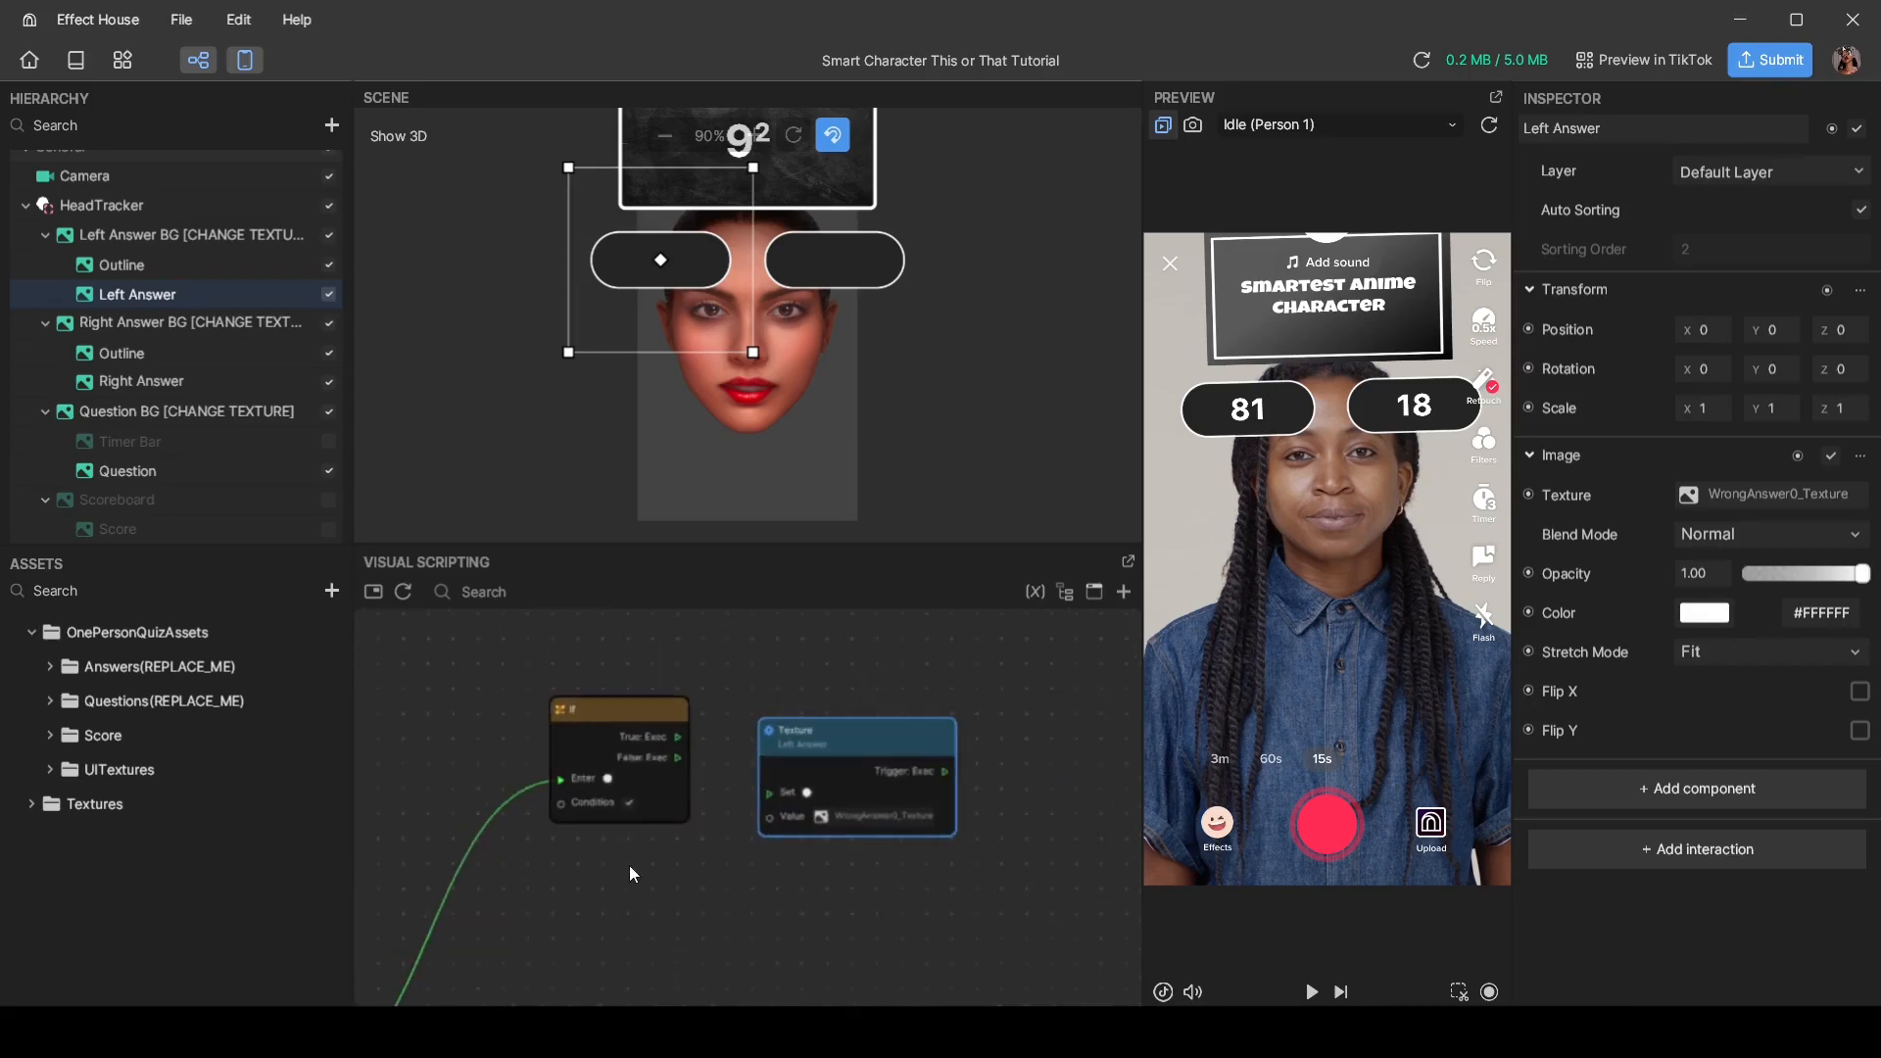
pyautogui.moveTo(629, 866); pyautogui.dragTo(731, 768, button='middle')
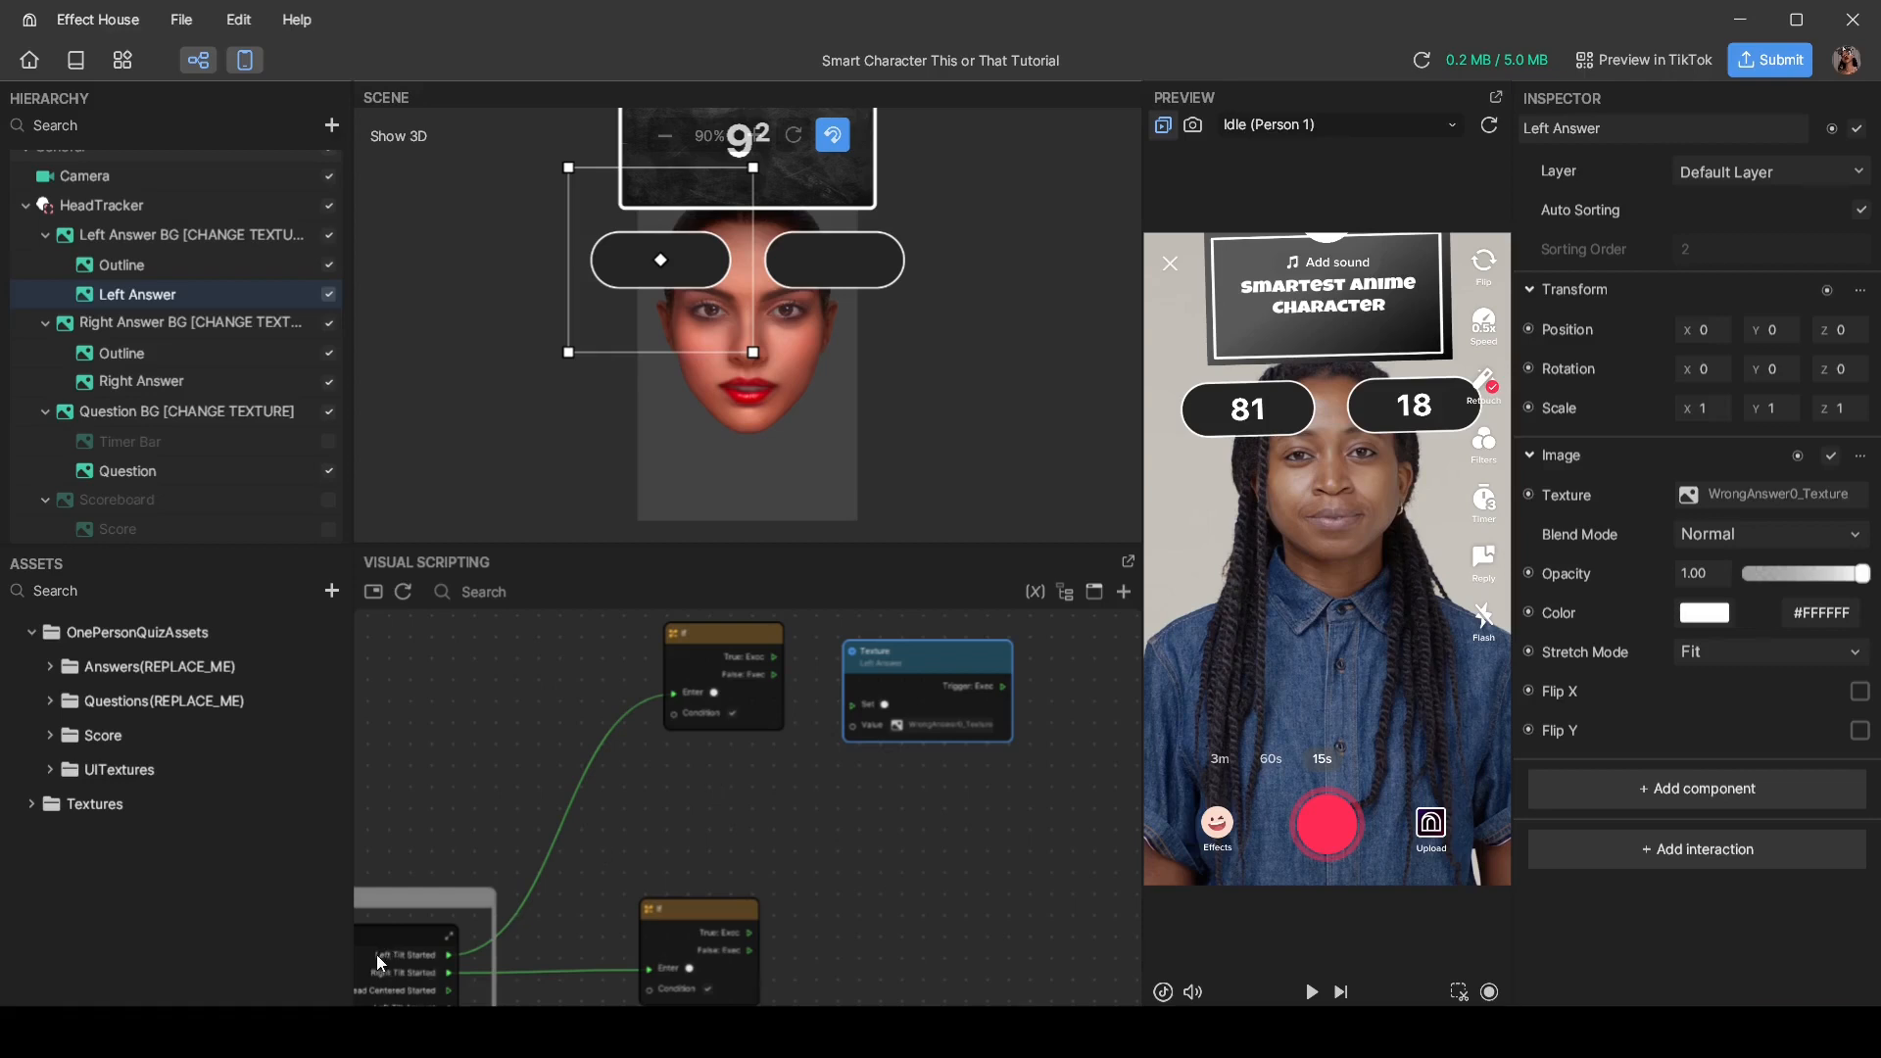
pyautogui.scroll(3, 873, 662)
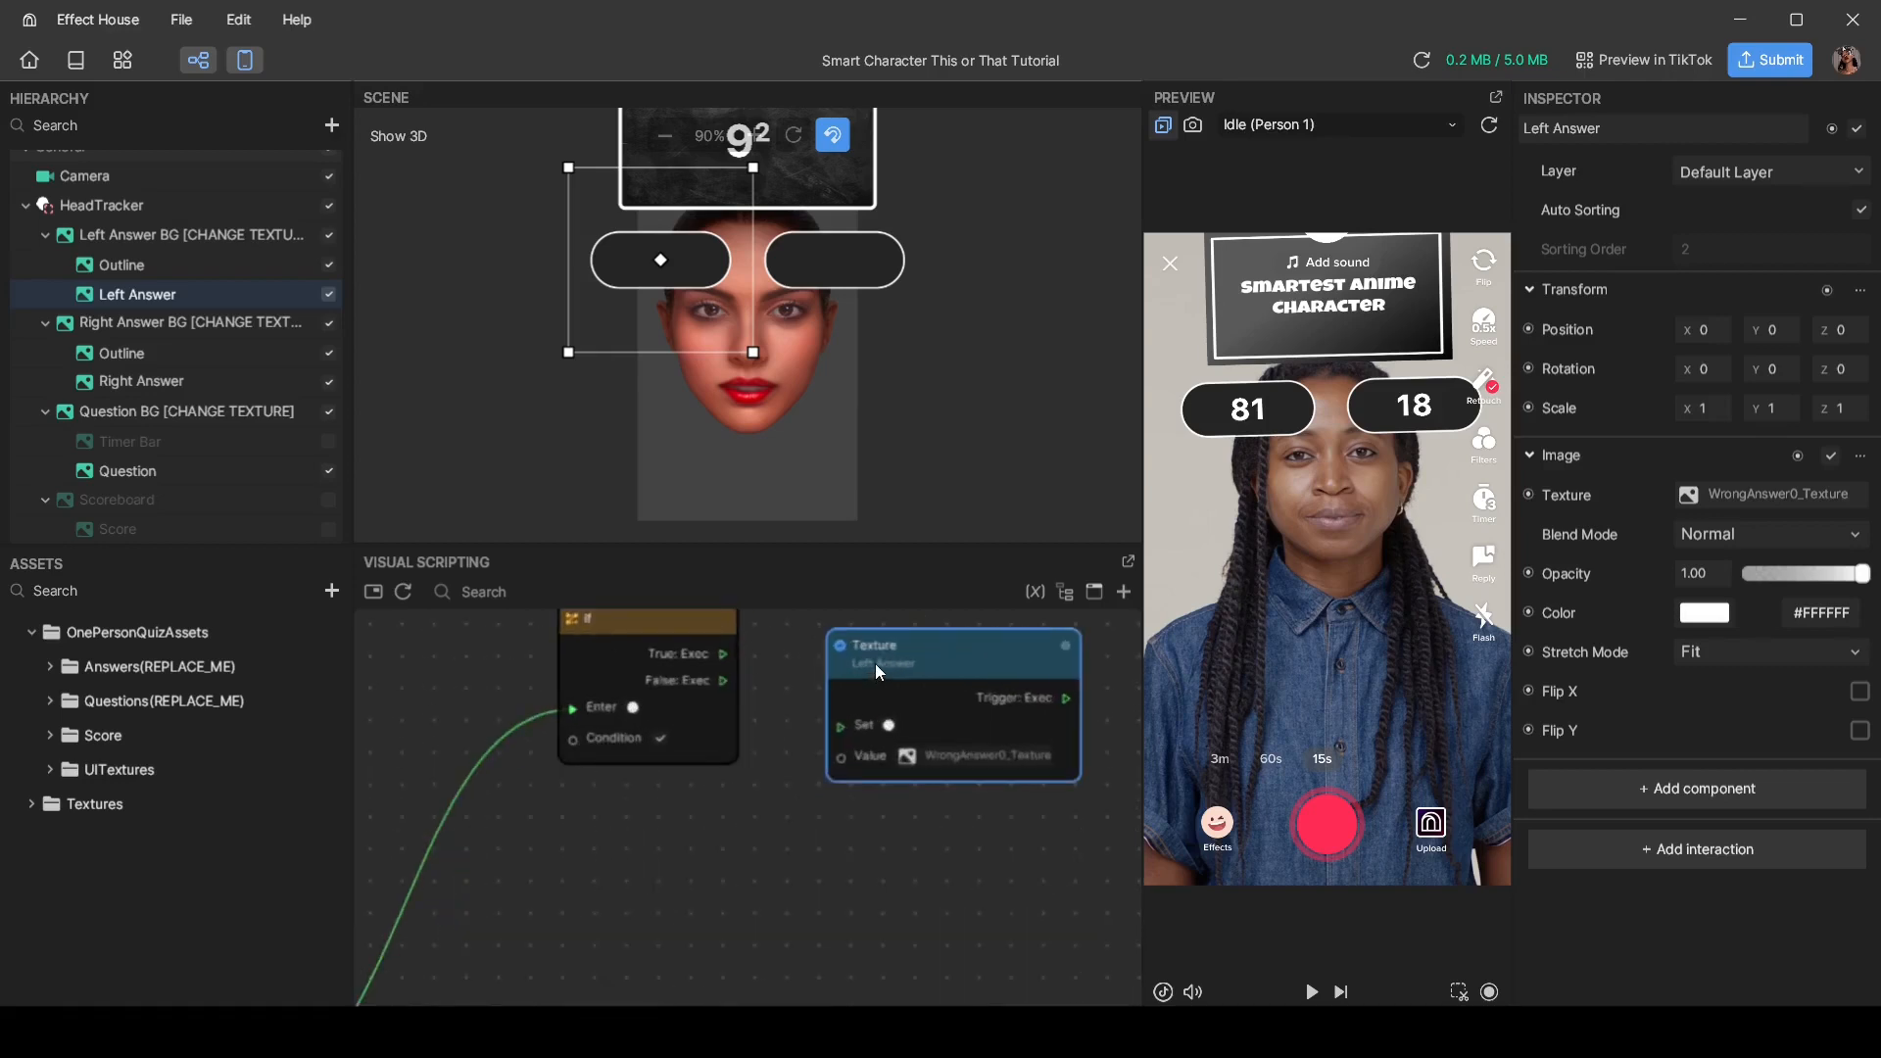
pyautogui.moveTo(731, 868); pyautogui.dragTo(476, 895)
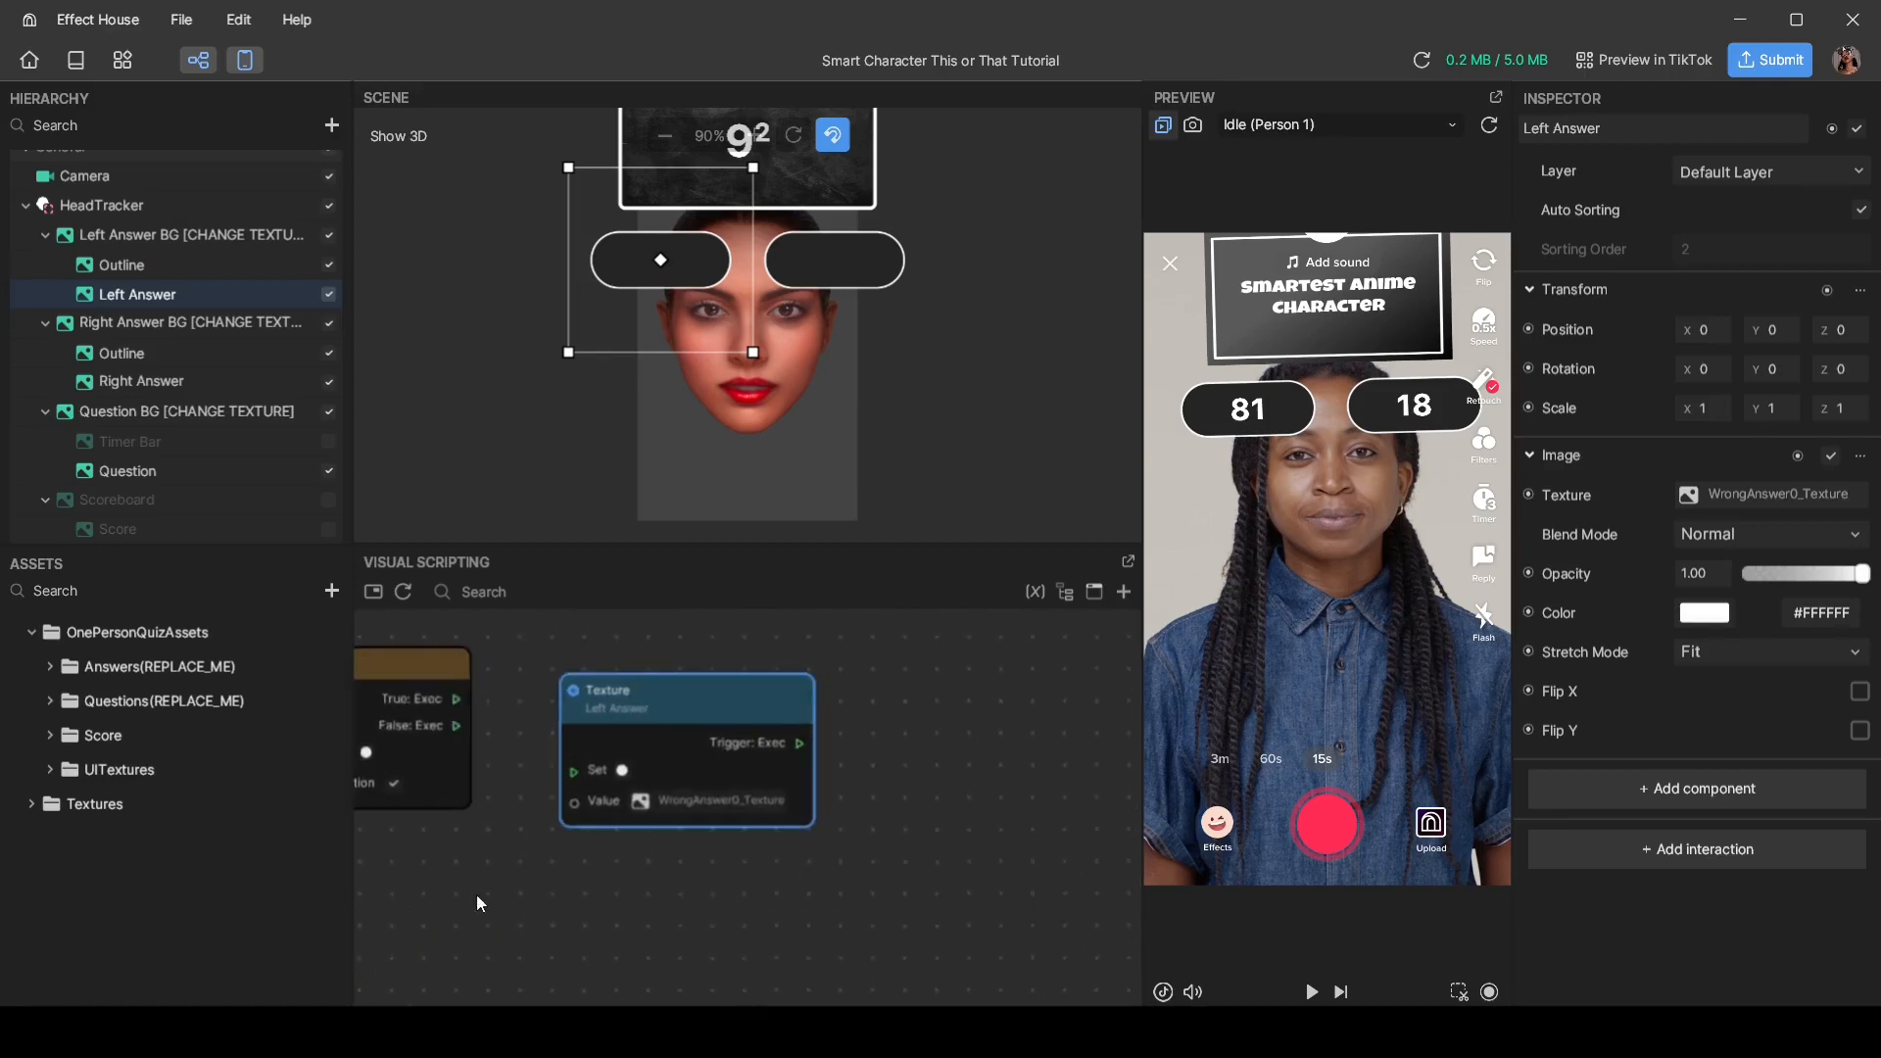
pyautogui.moveTo(625, 695); pyautogui.dragTo(732, 668)
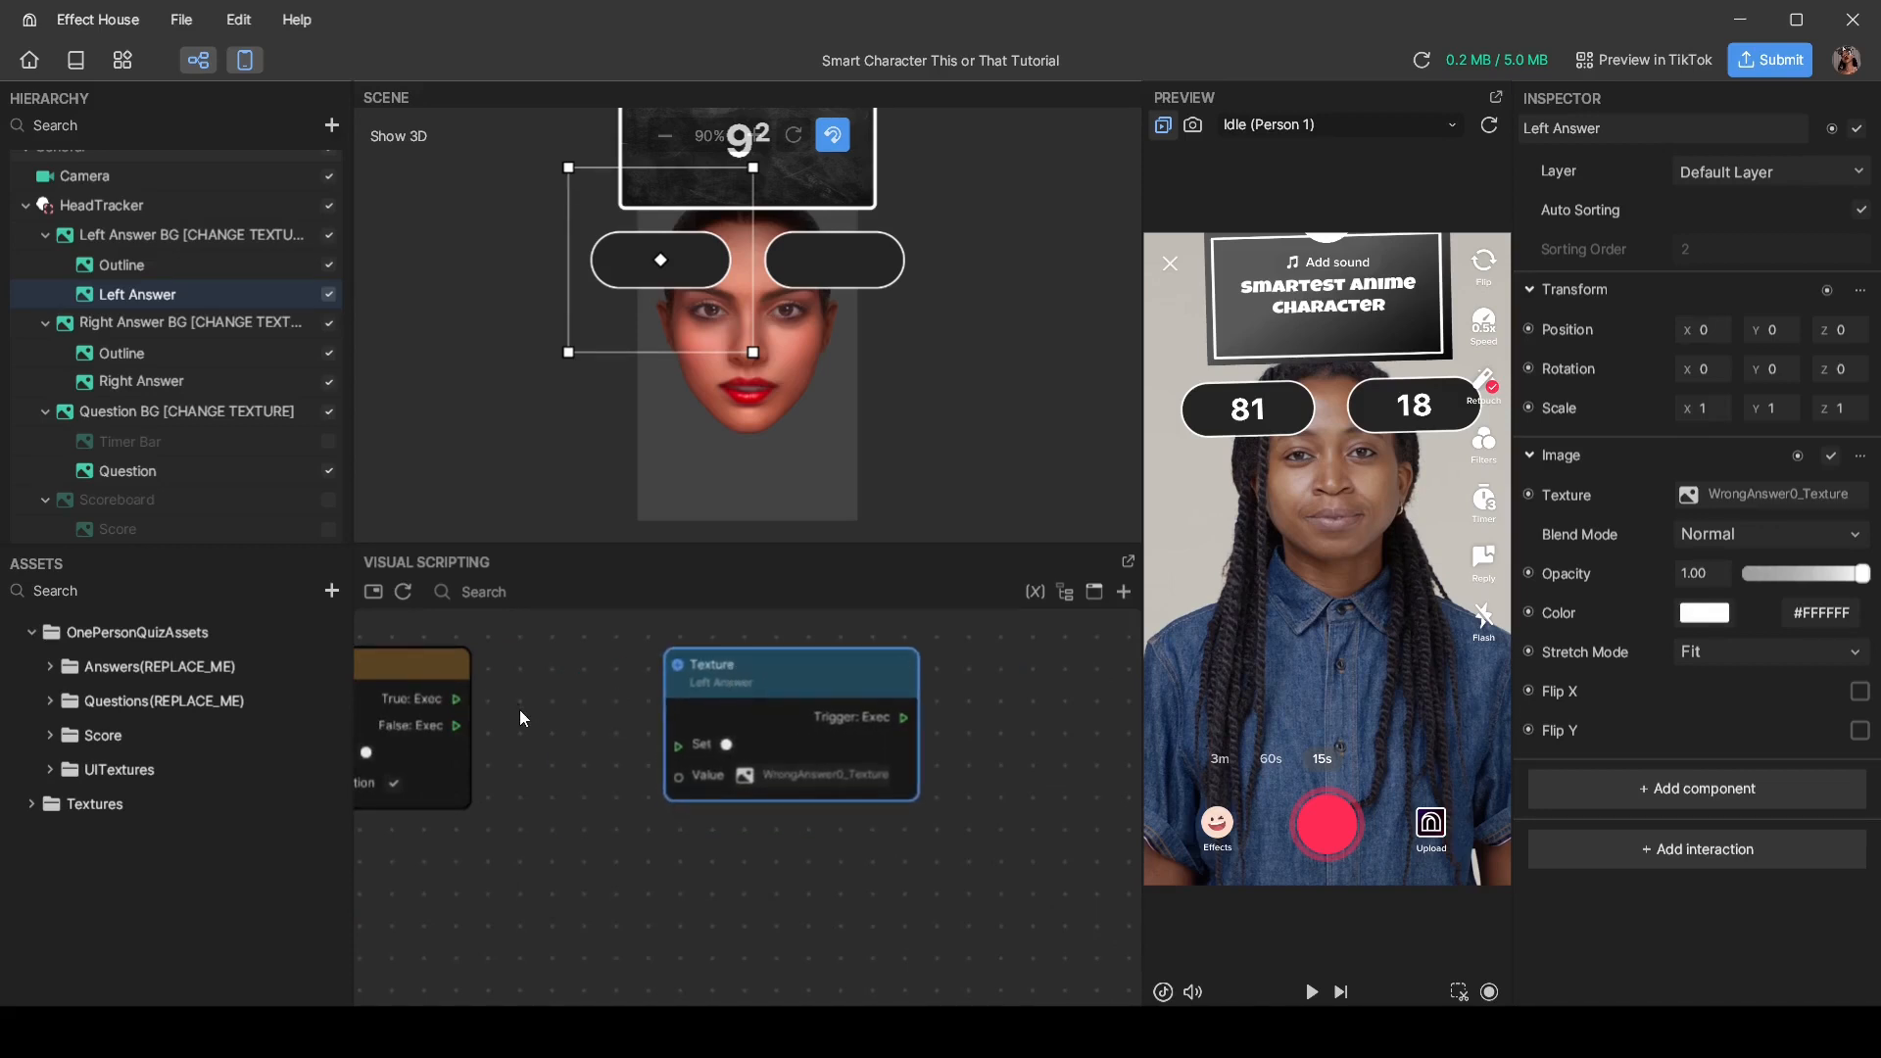
pyautogui.scroll(-3, 519, 709)
pyautogui.moveTo(559, 796); pyautogui.dragTo(742, 737)
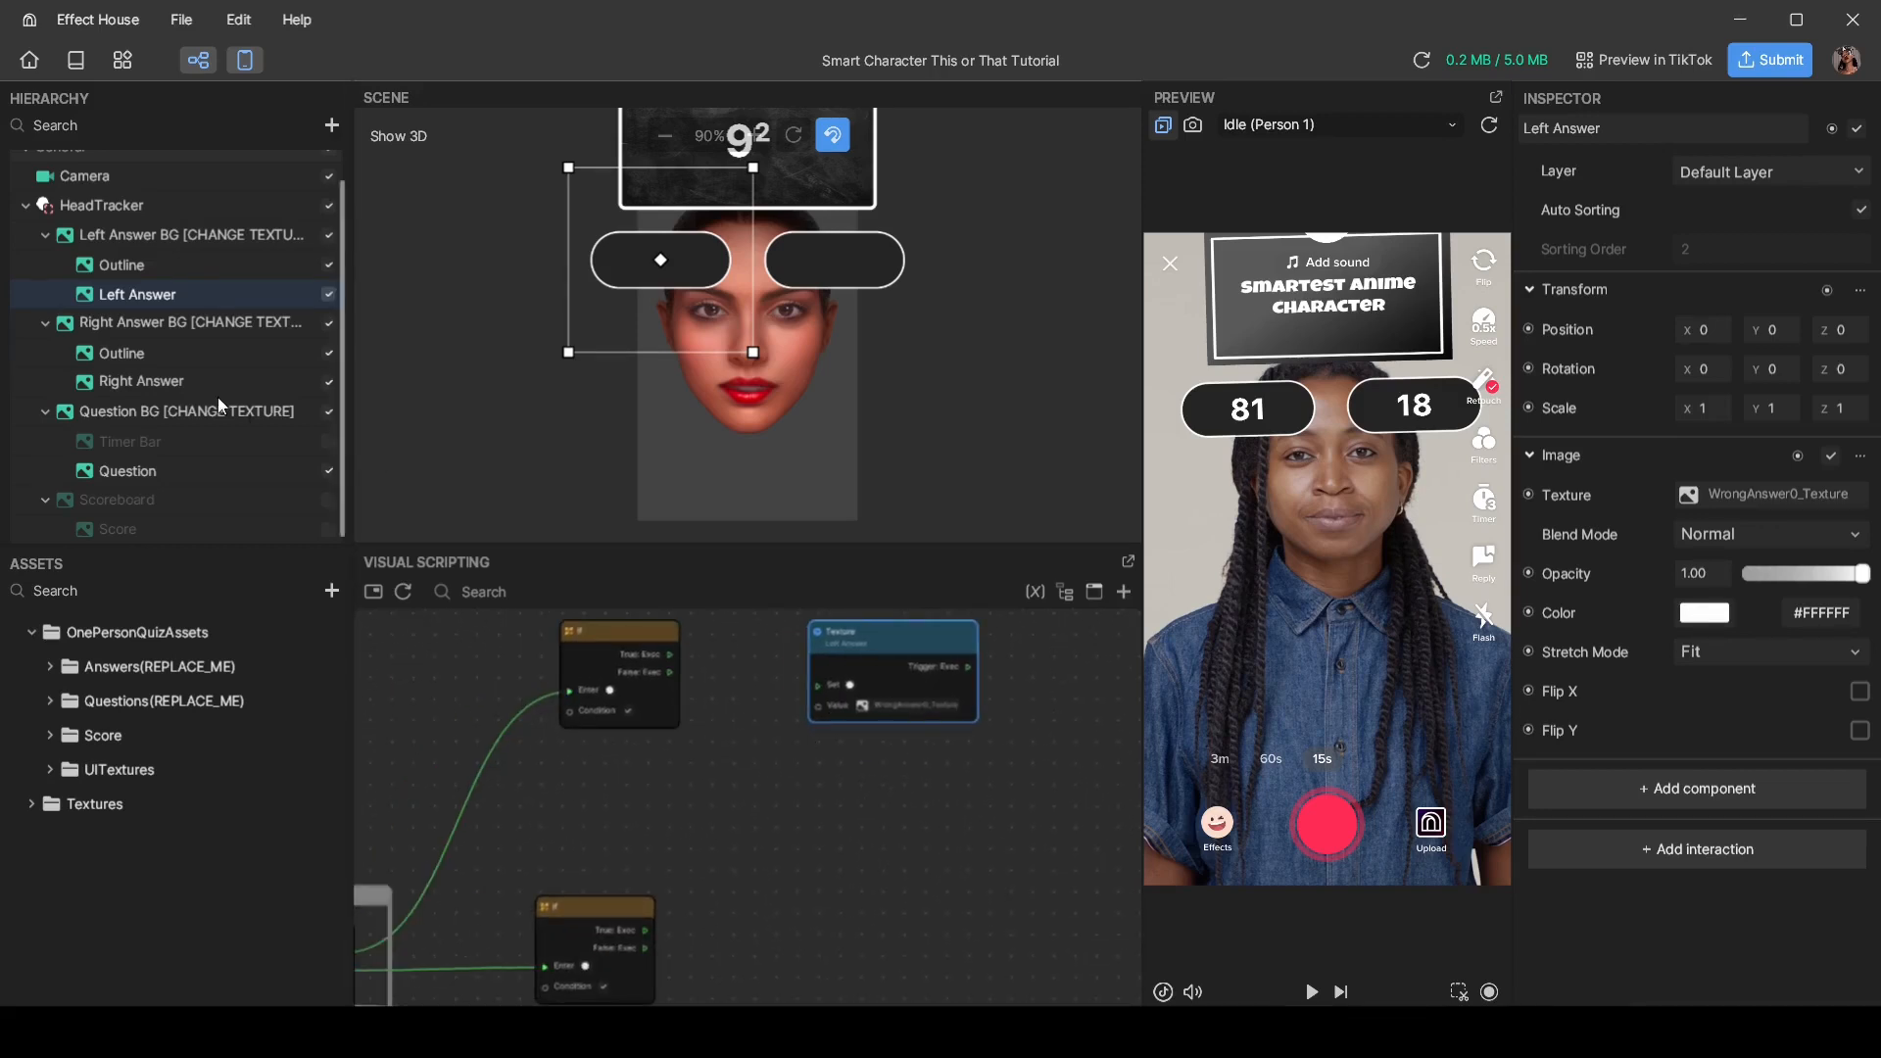
# Step: Switch the Right Answer background, its outline and the Right Answer image off and back on one by one
pyautogui.click(143, 384)
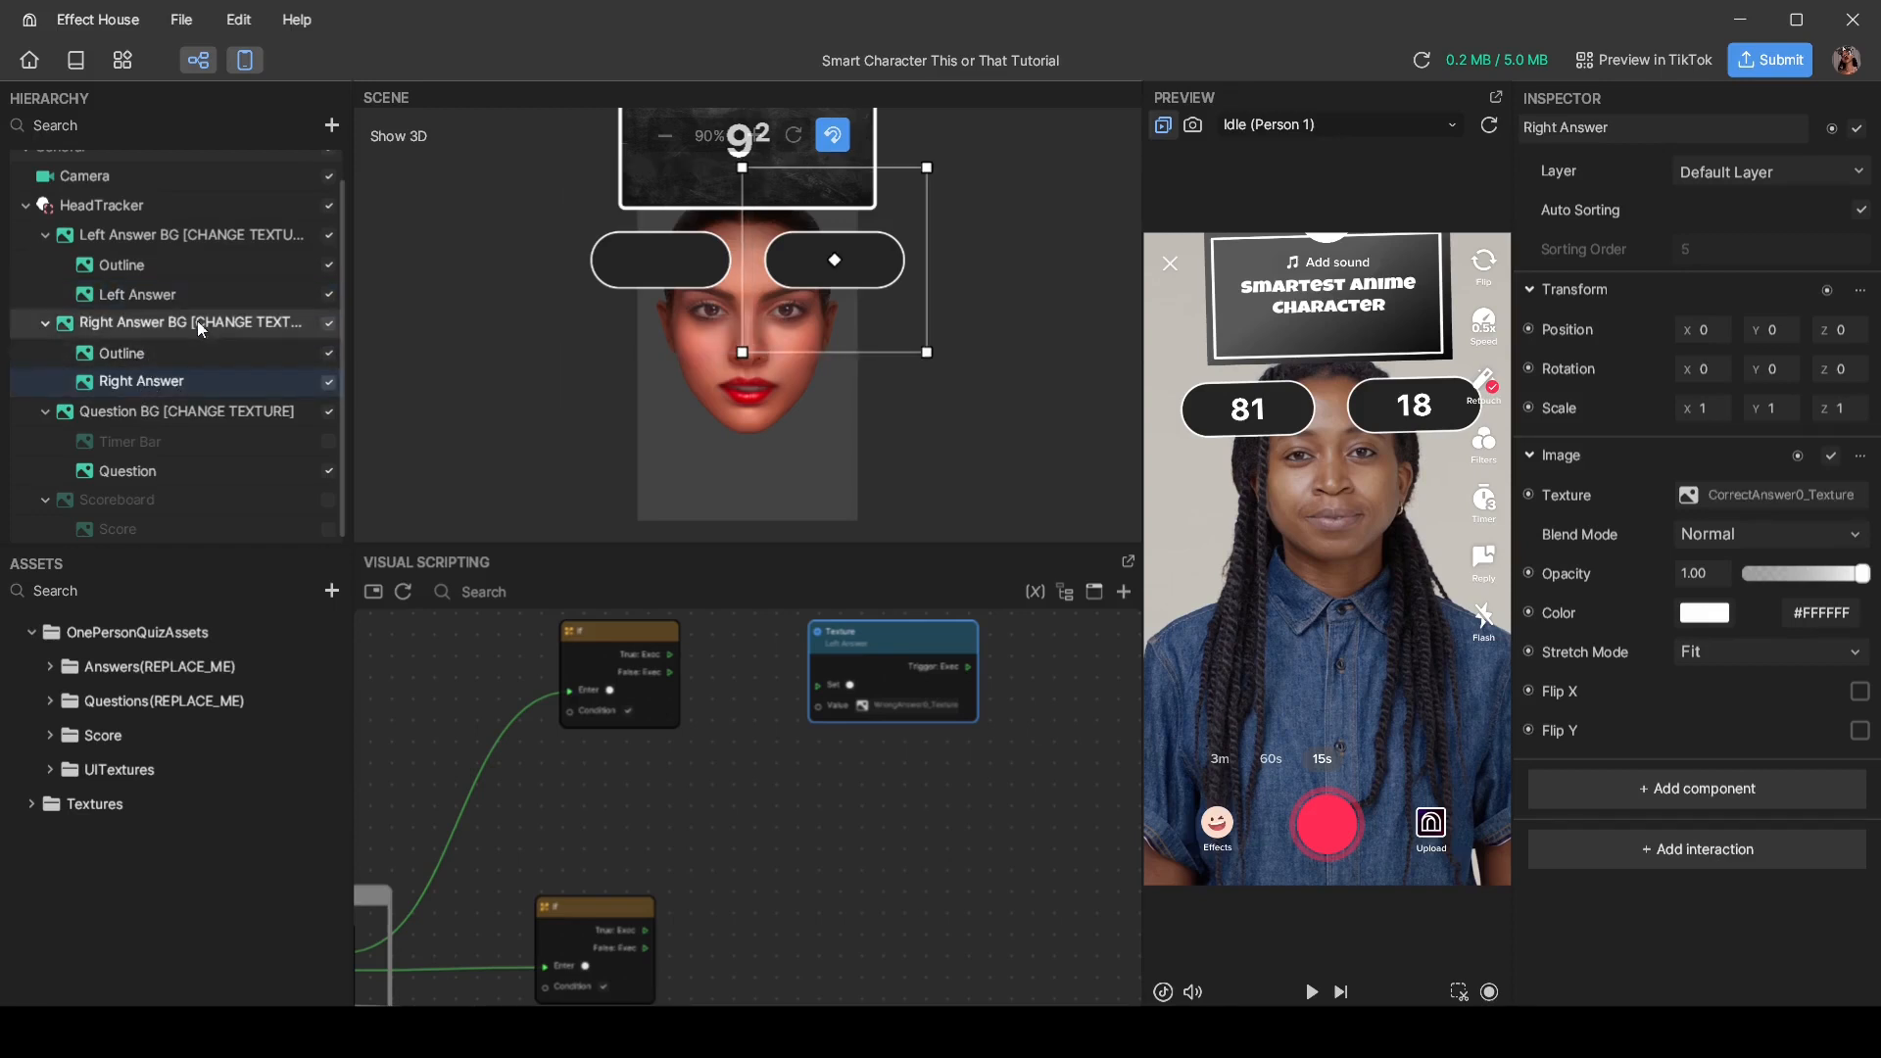
pyautogui.click(328, 324)
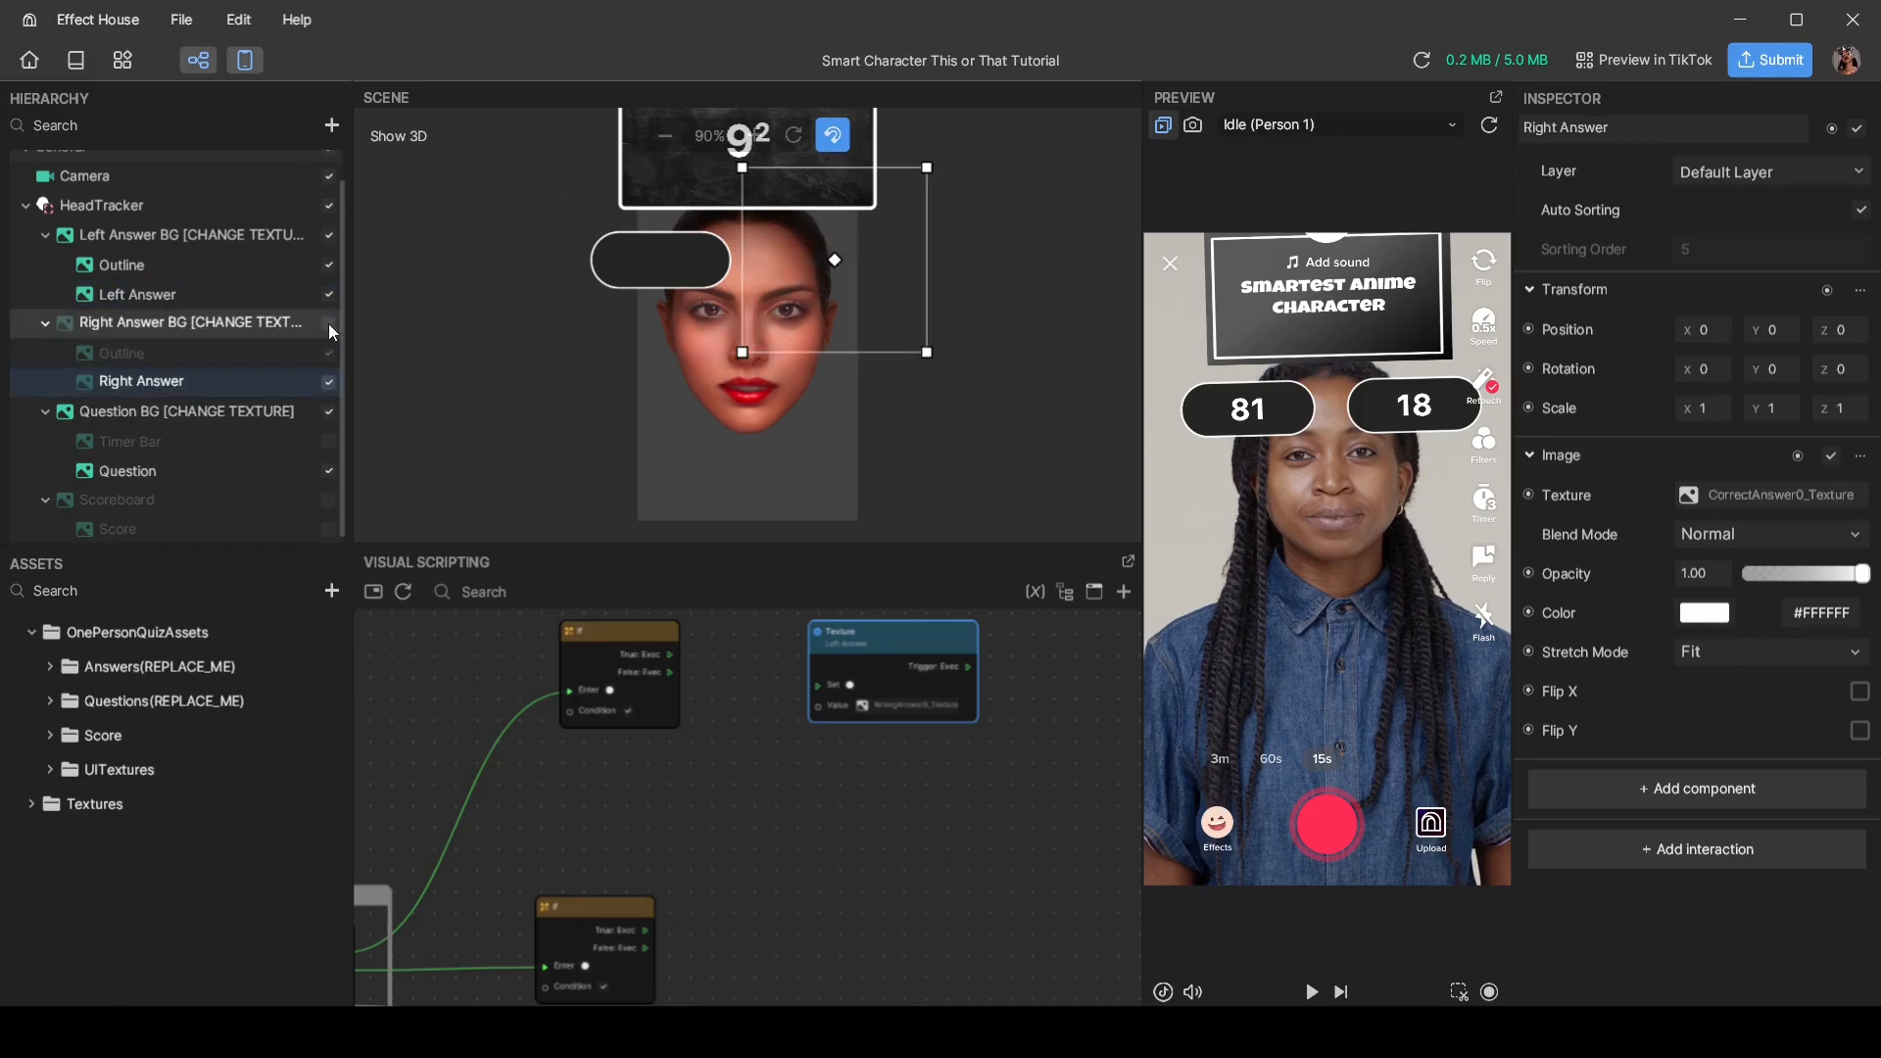
pyautogui.click(328, 324)
pyautogui.click(329, 353)
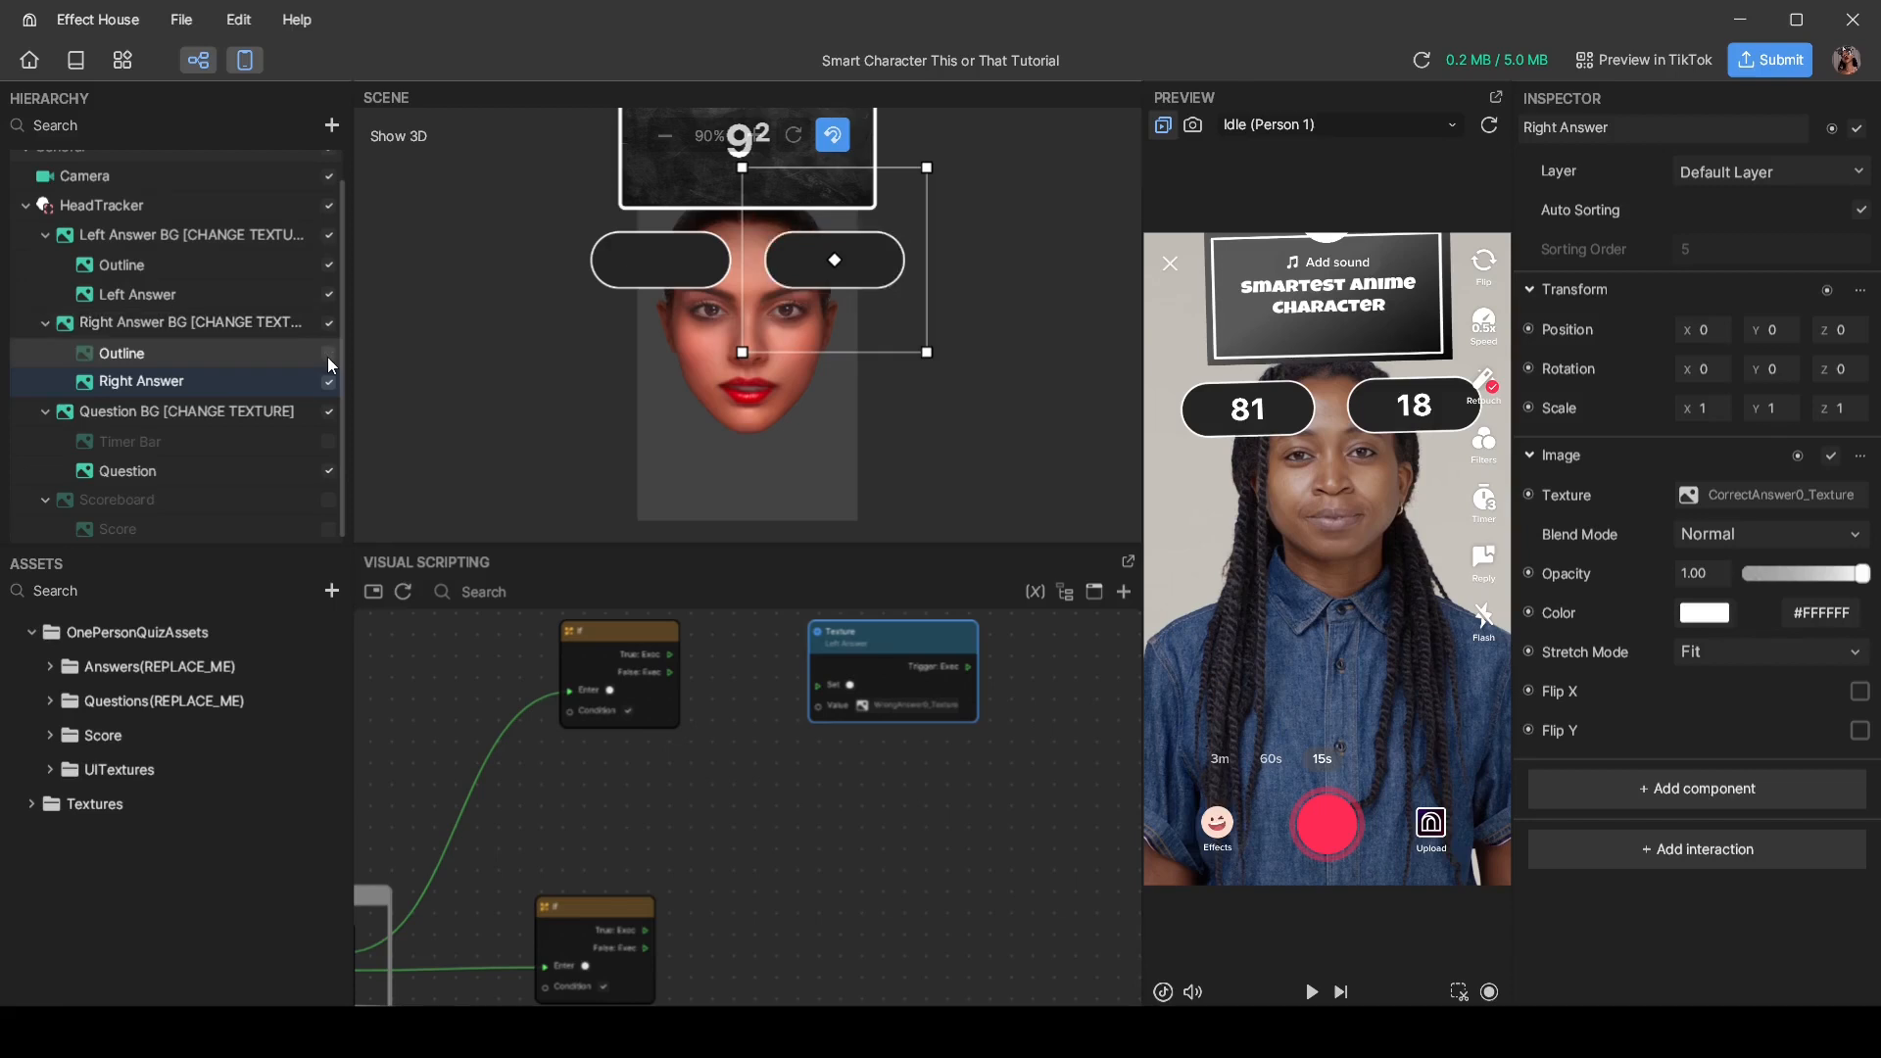
pyautogui.click(328, 354)
pyautogui.click(329, 381)
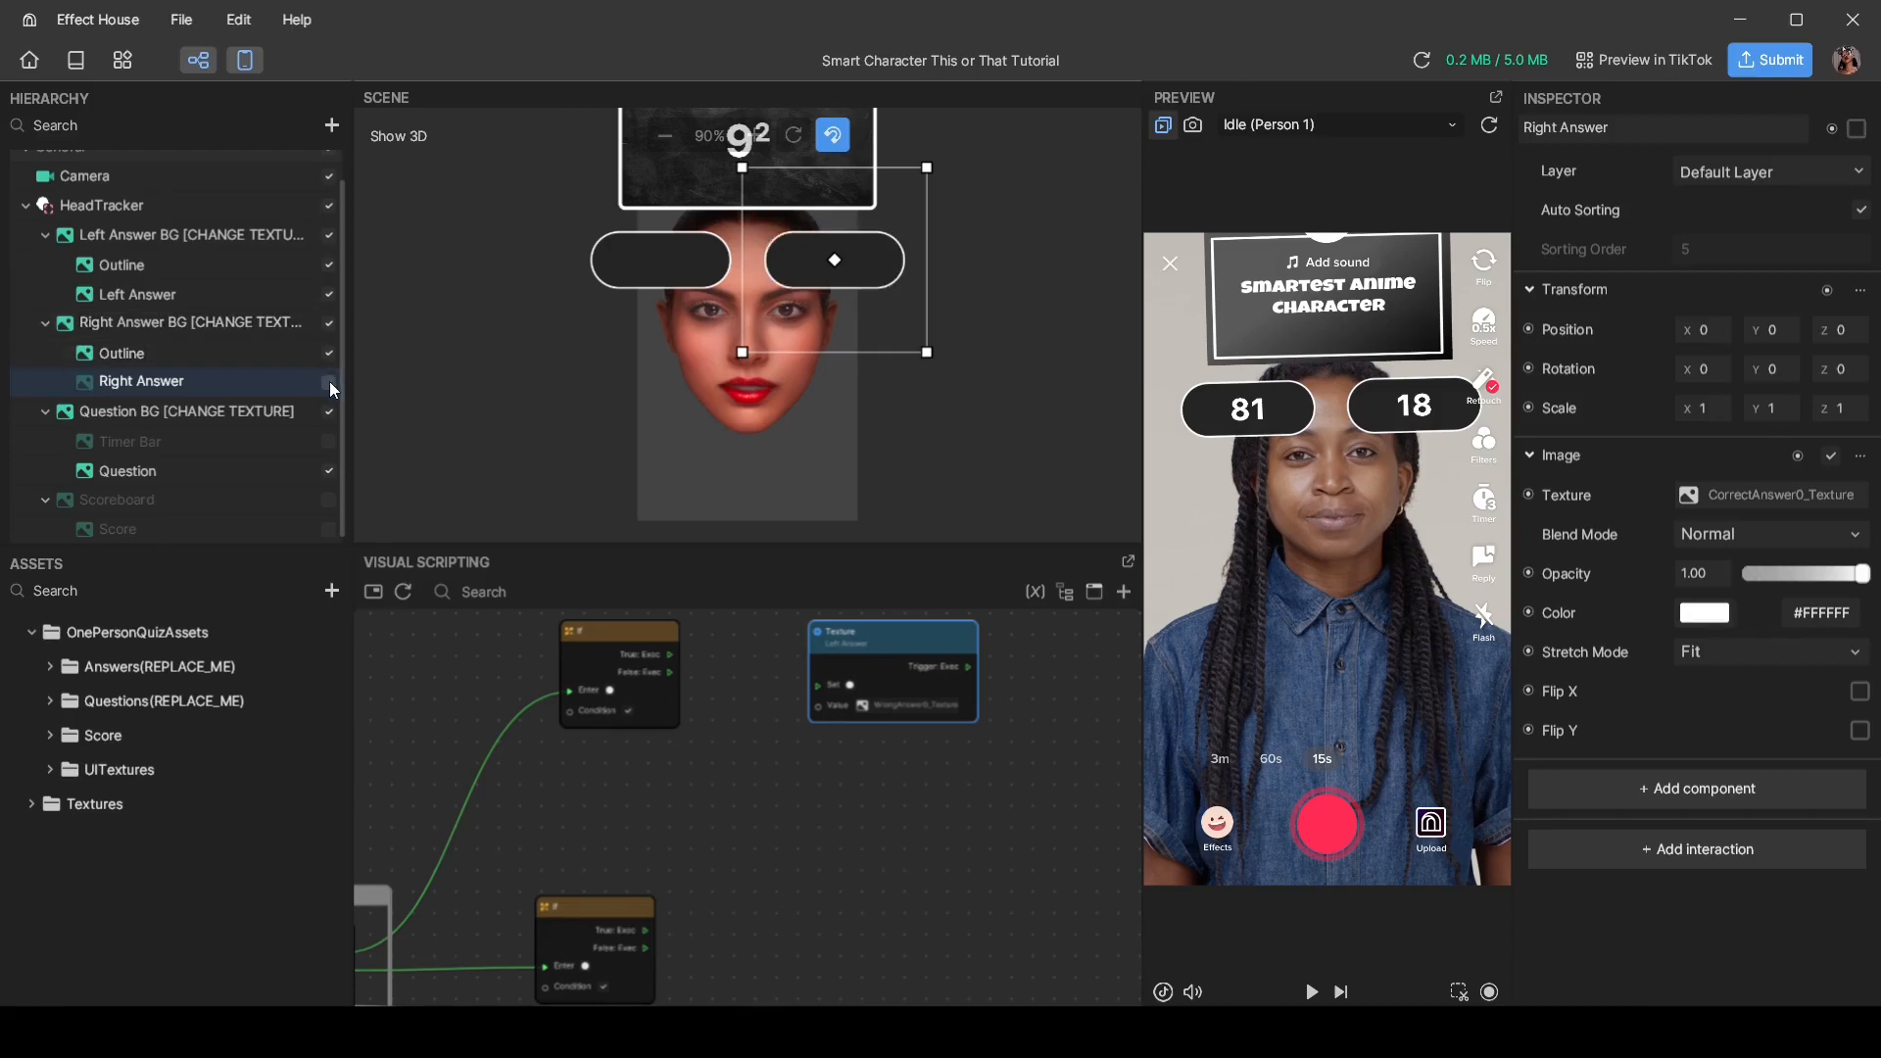
pyautogui.click(329, 381)
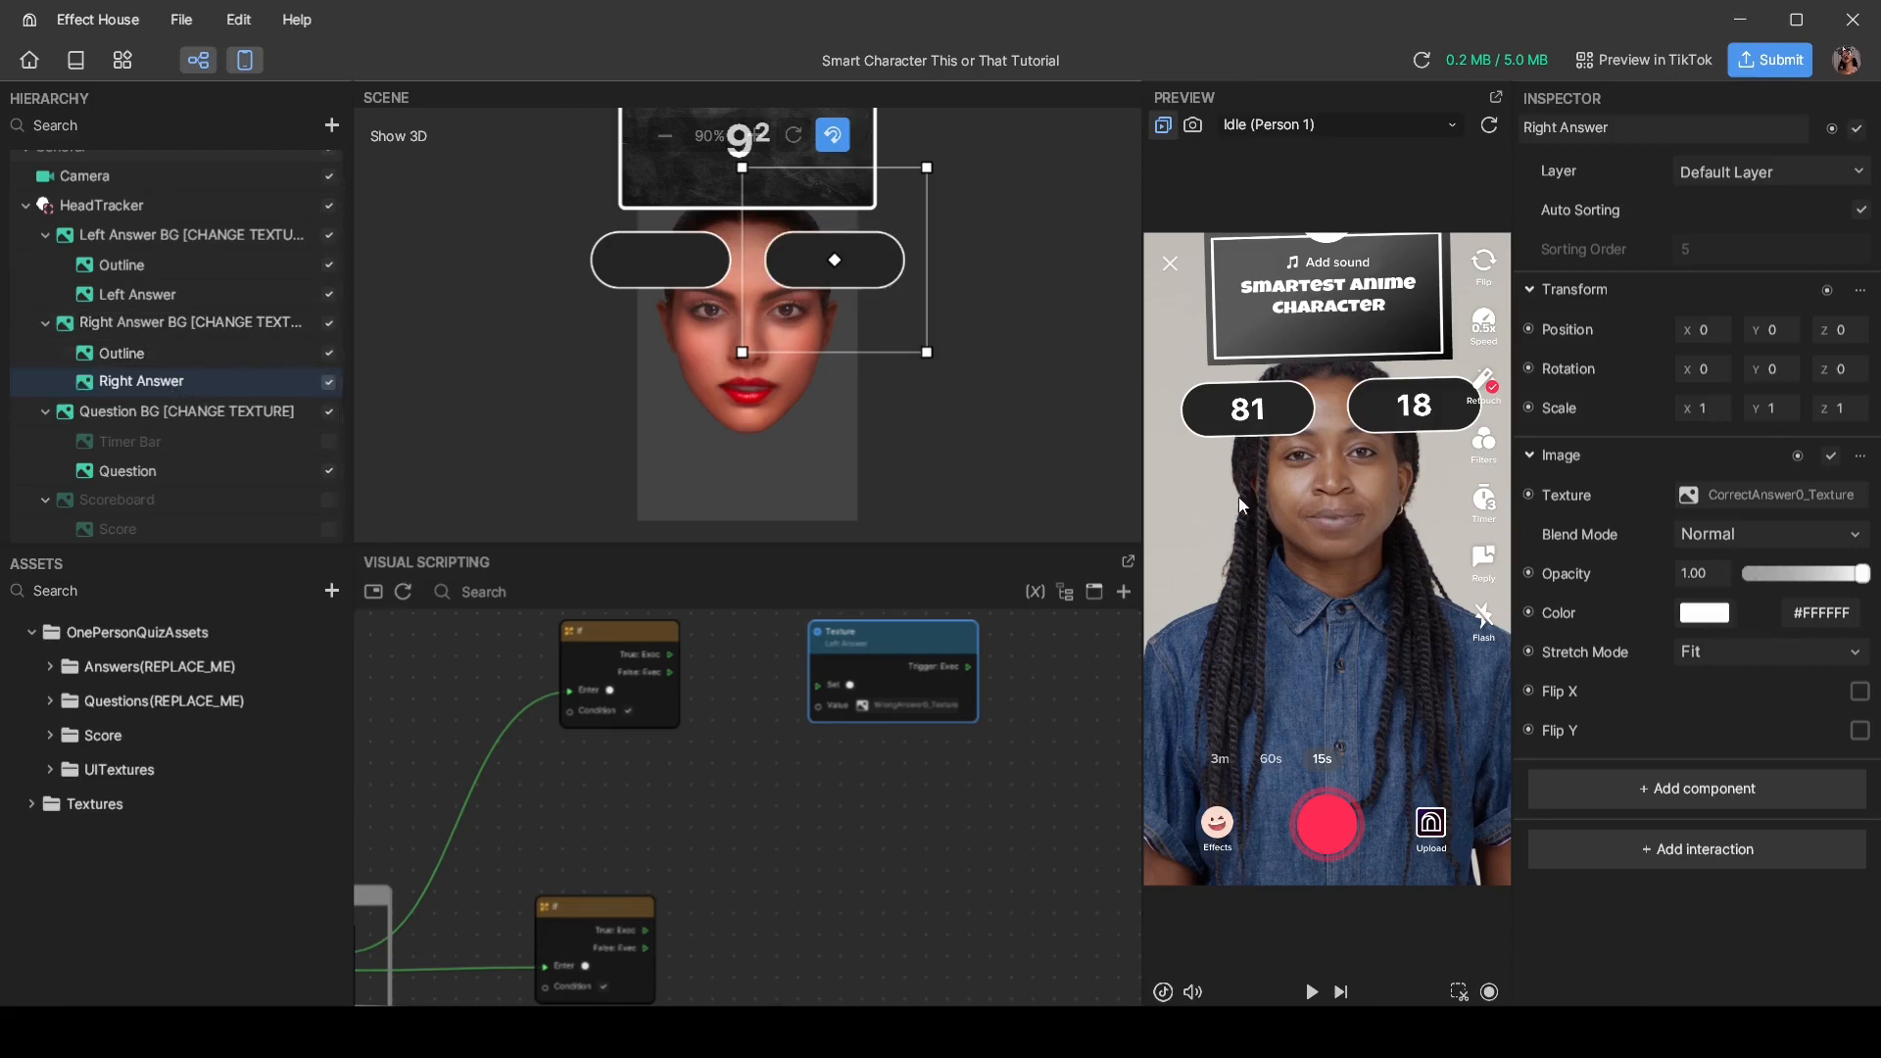
# Step: Add a Set Texture node for the Right Answer image and place it beside the lower If node
pyautogui.doubleClick(215, 386)
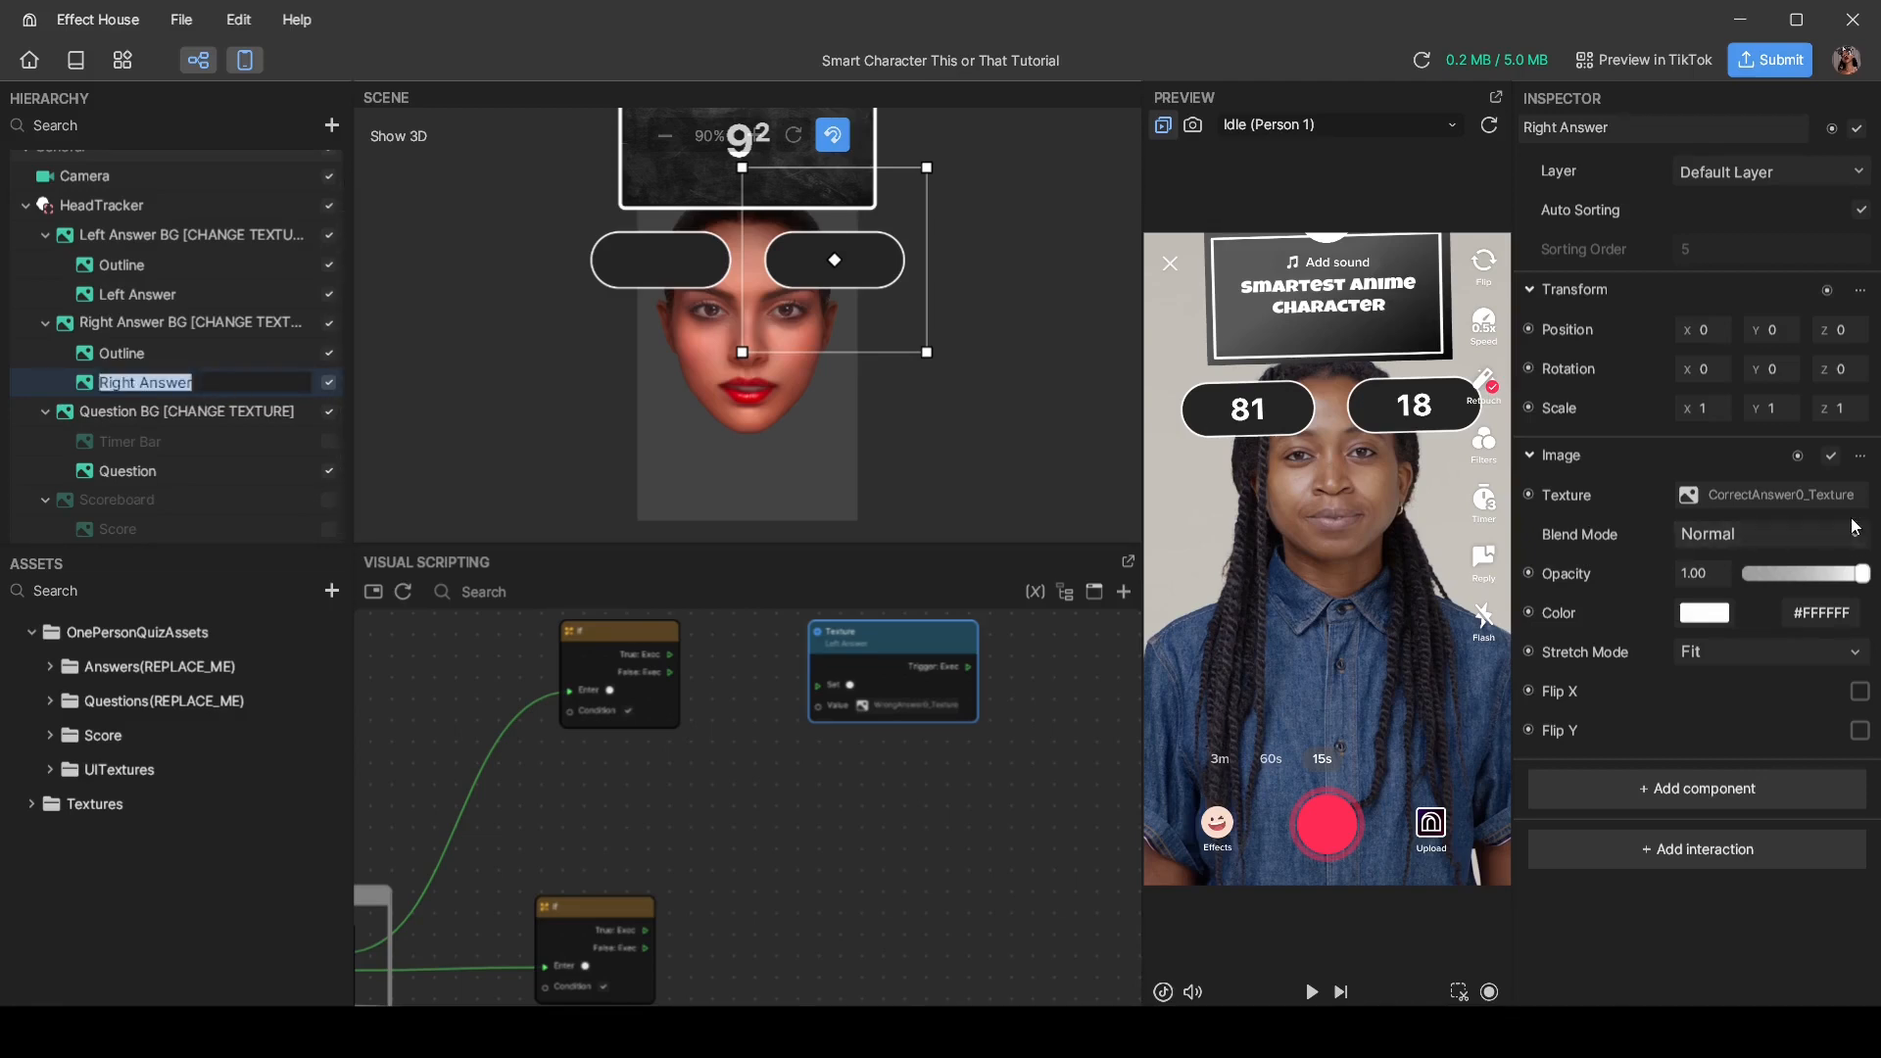
pyautogui.click(1532, 496)
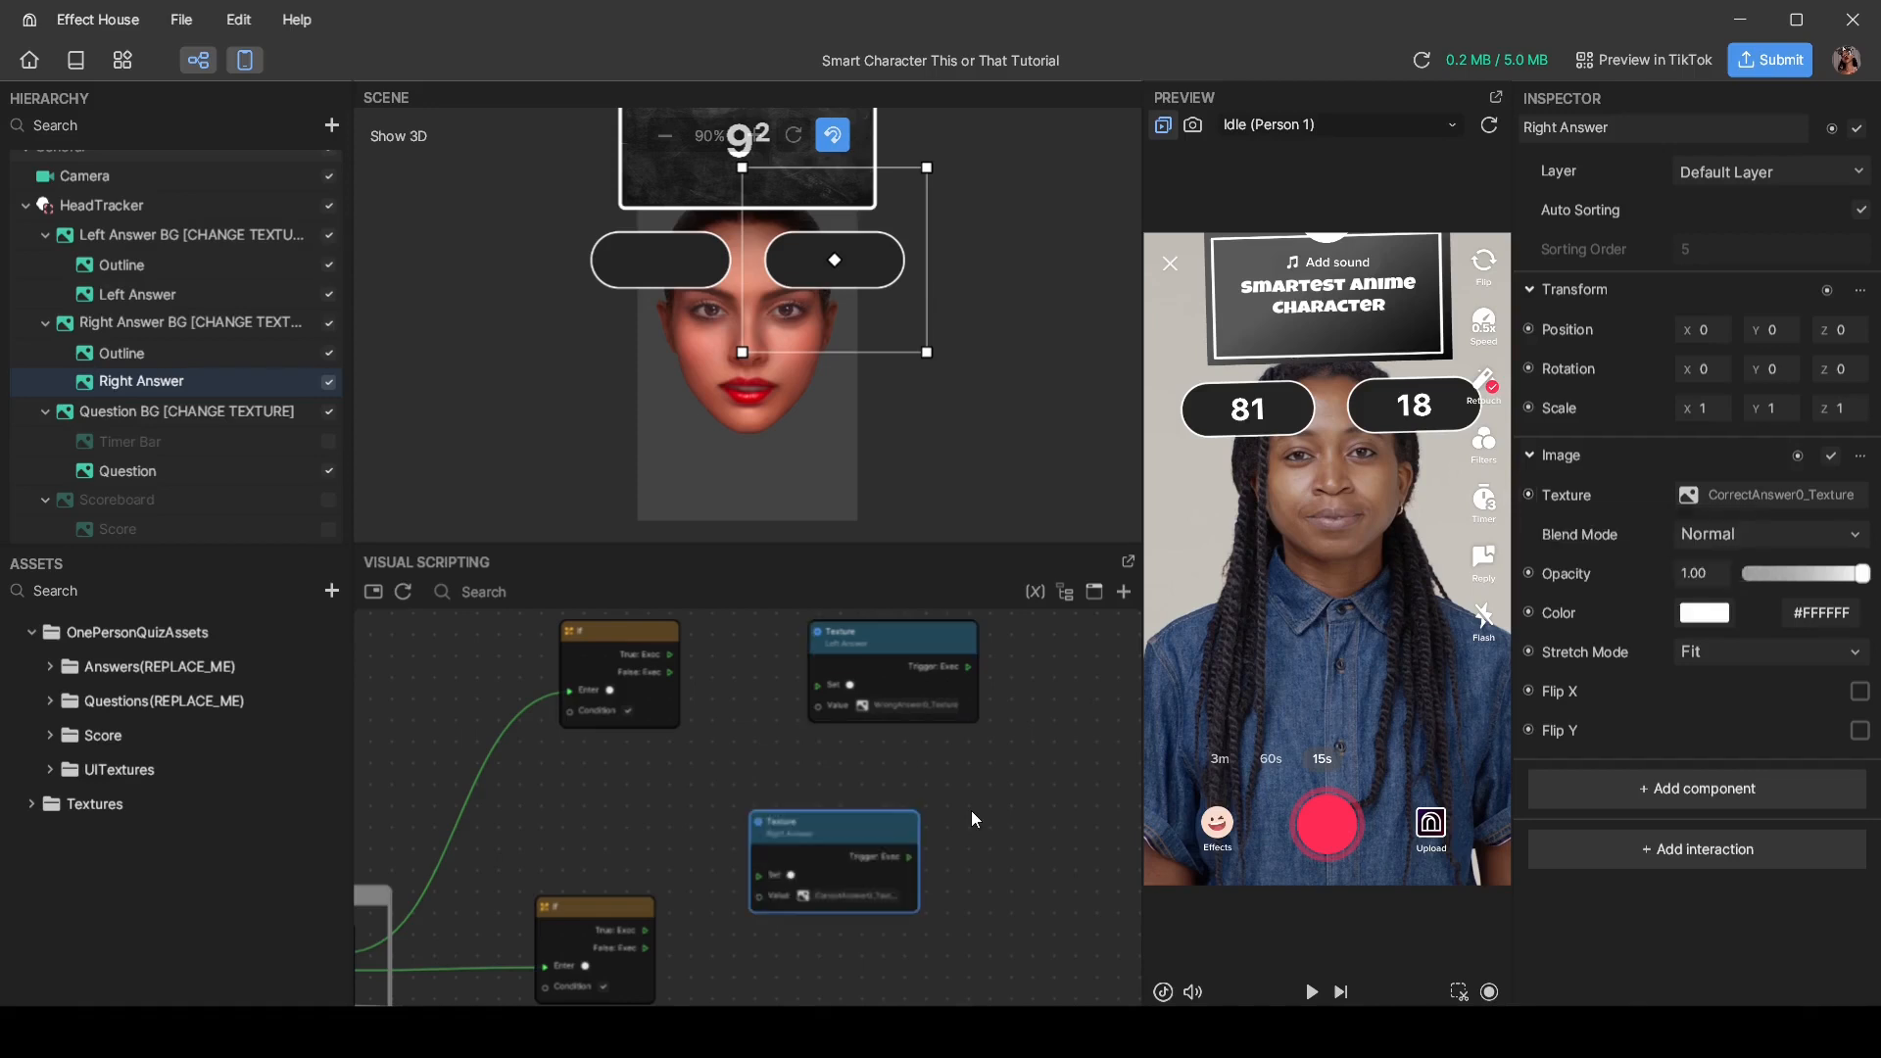
pyautogui.moveTo(1033, 865); pyautogui.dragTo(1149, 690, button='middle')
pyautogui.scroll(2, 1038, 734)
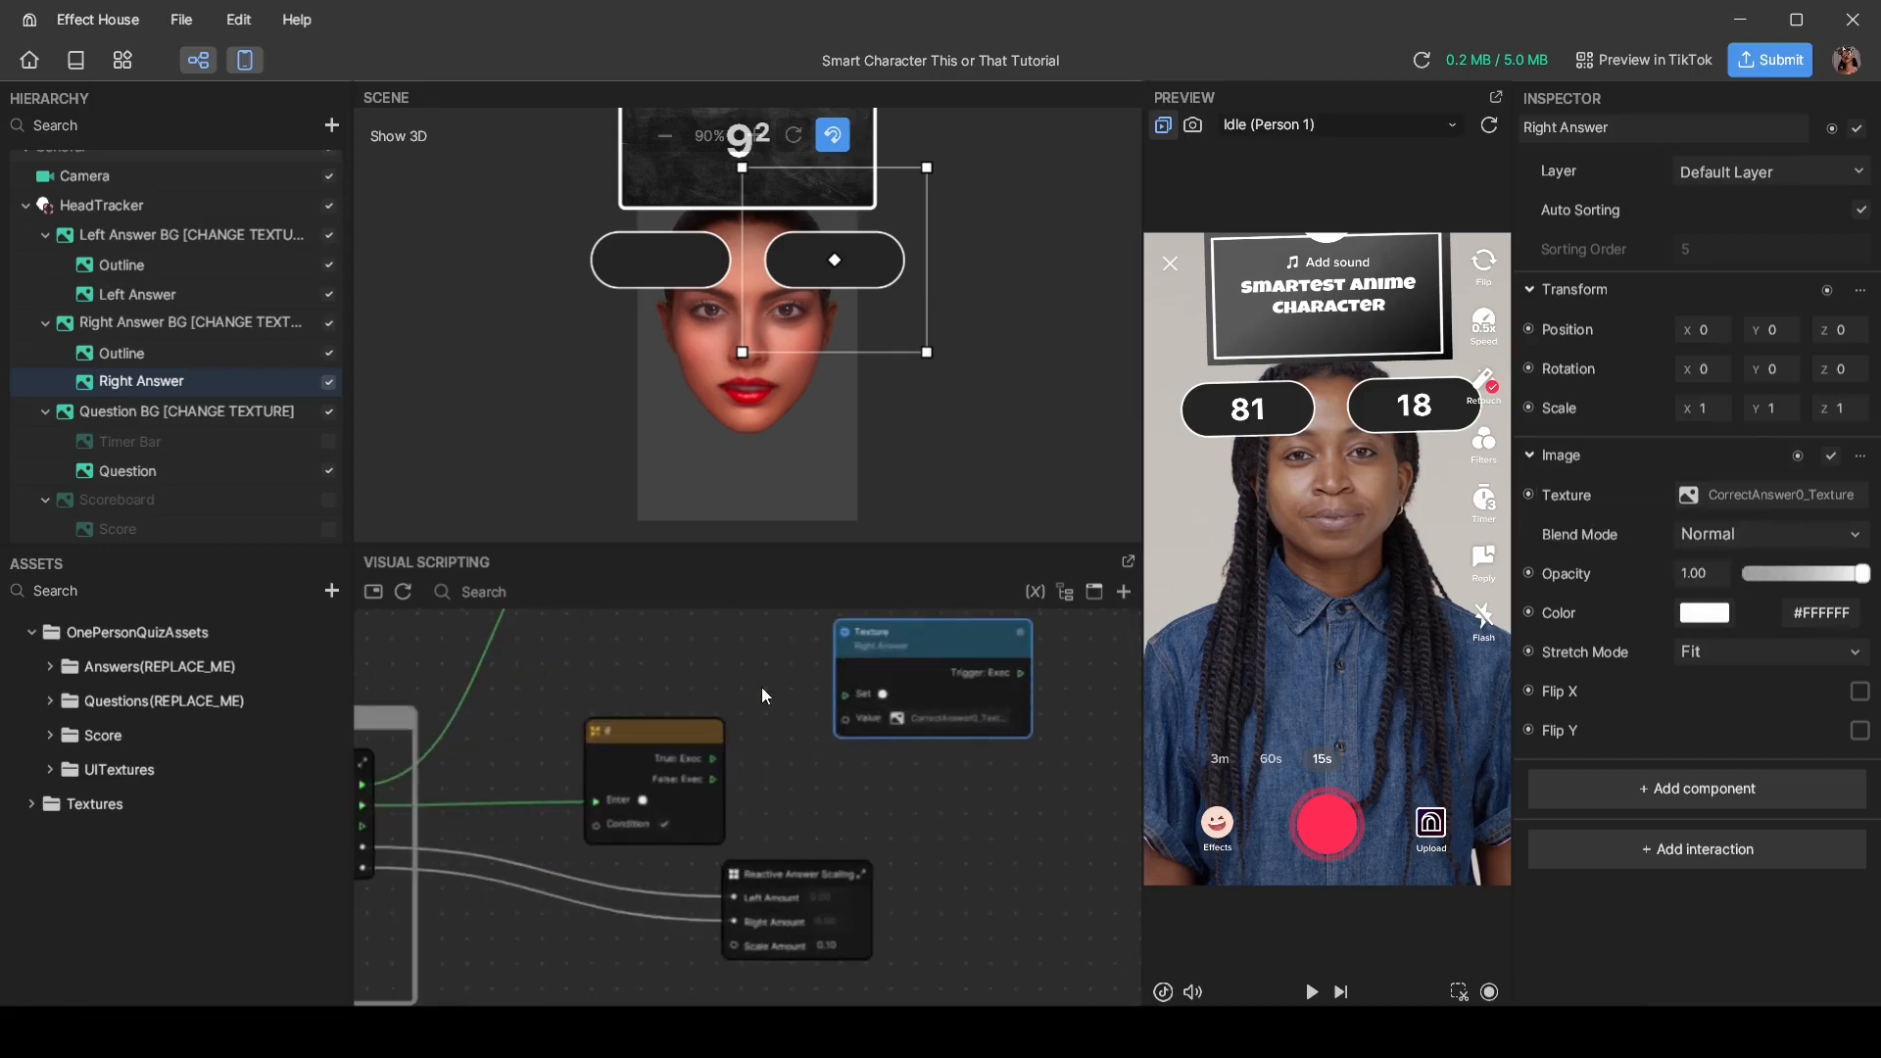
pyautogui.moveTo(862, 766); pyautogui.dragTo(878, 768, button='middle')
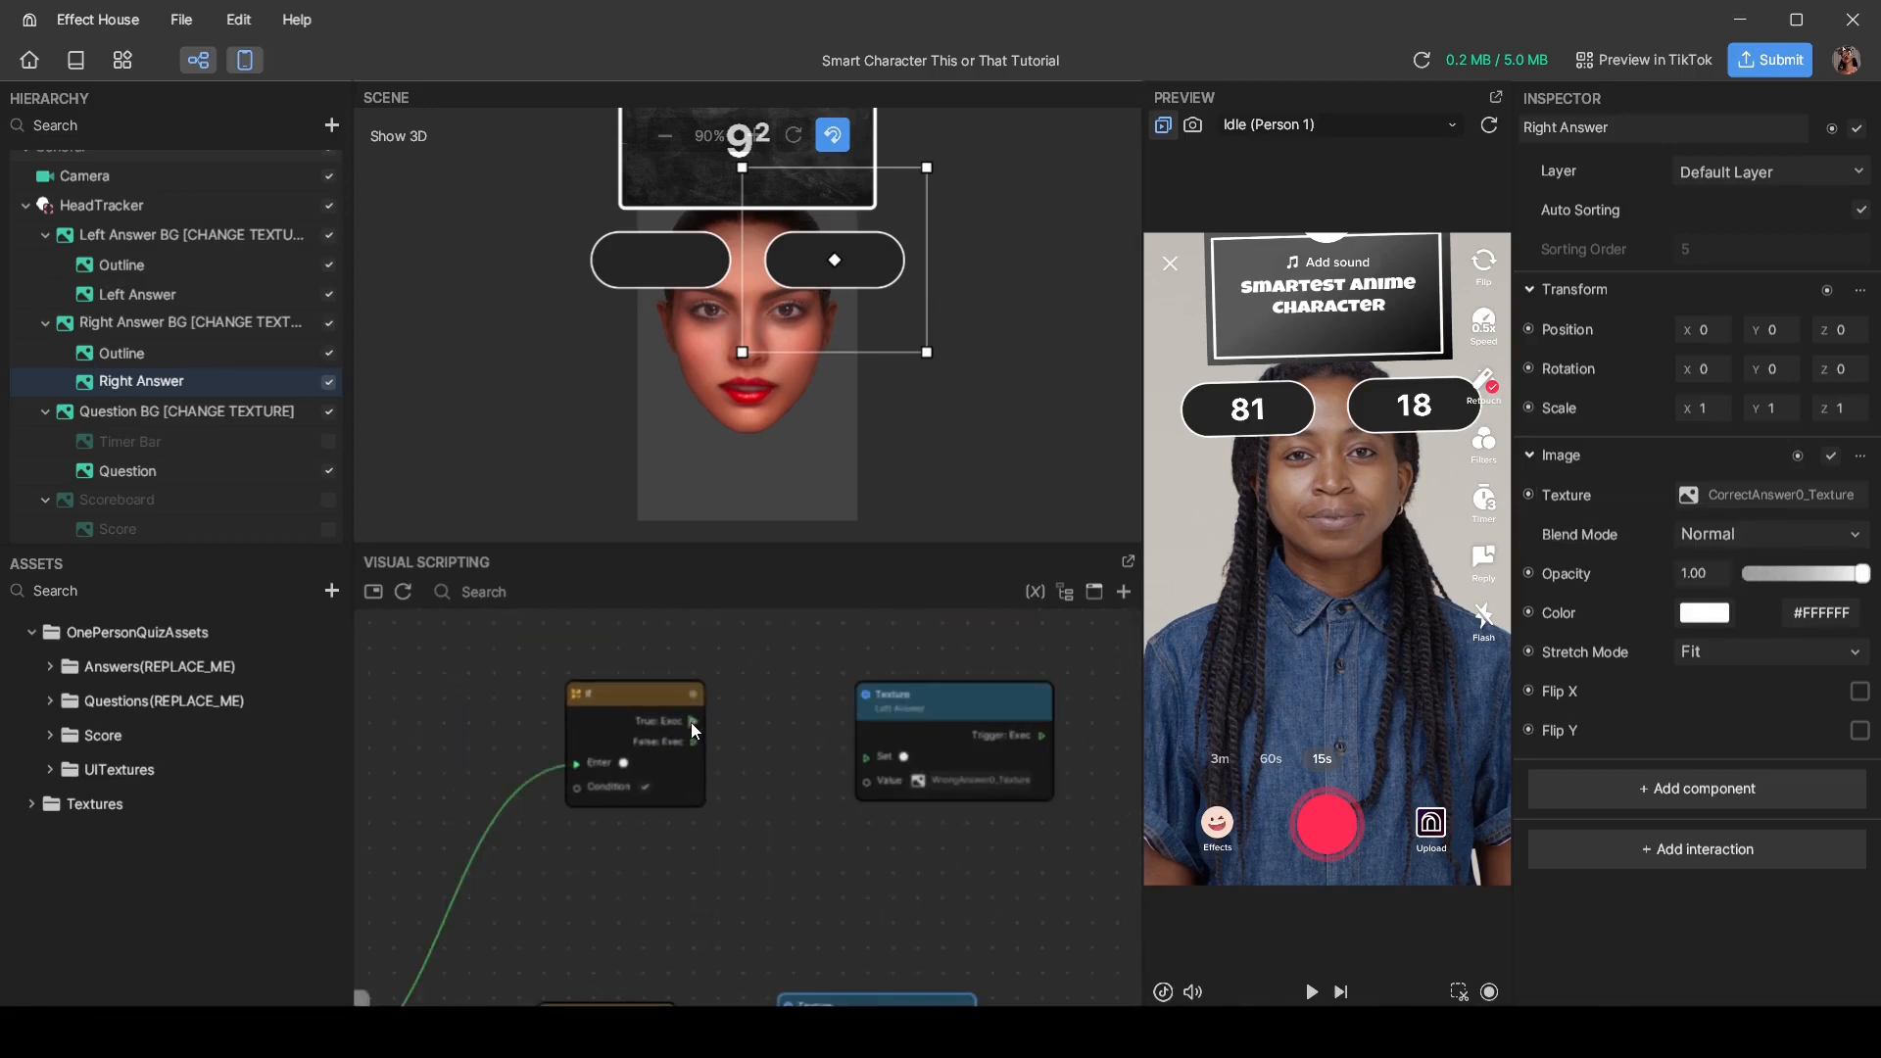
# Step: Connect each If node's True output to the Set input of its neighbouring Left Answer or Right Answer Texture node
pyautogui.moveTo(693, 721); pyautogui.dragTo(867, 756)
pyautogui.moveTo(722, 868); pyautogui.dragTo(804, 734, button='middle')
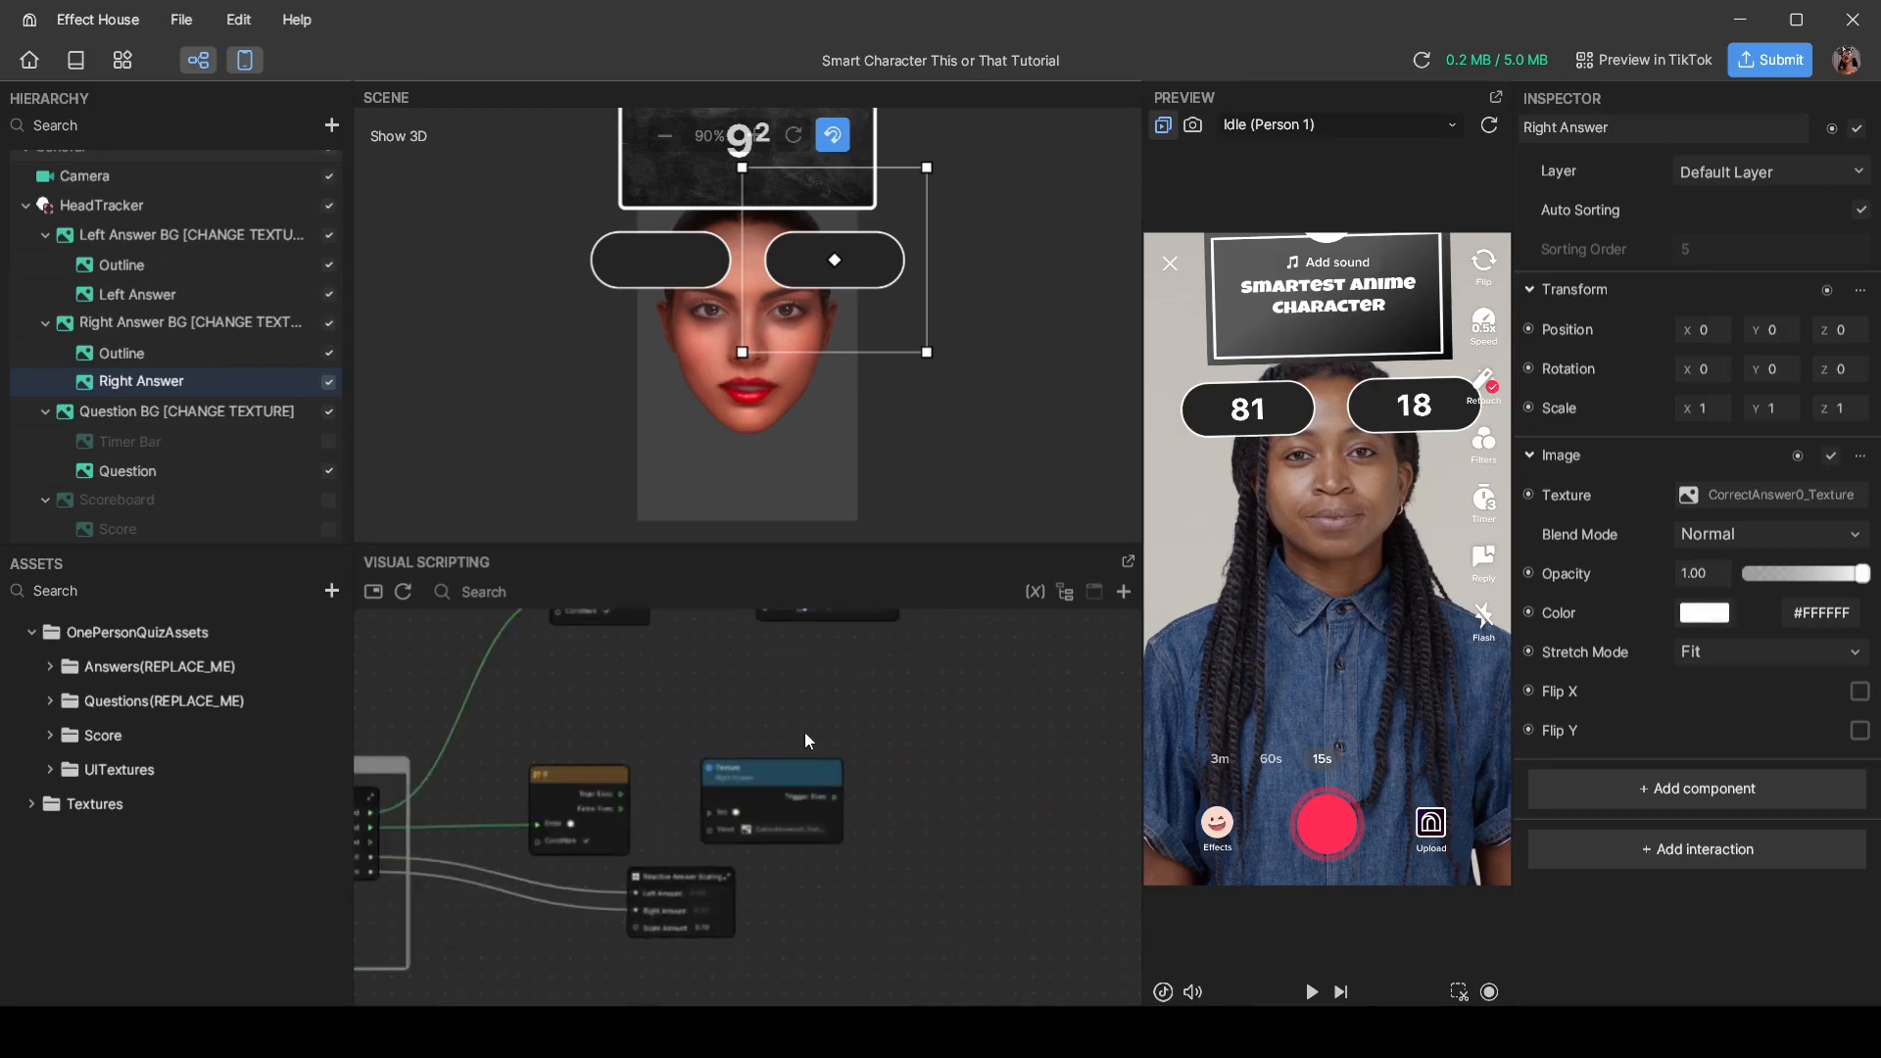
pyautogui.scroll(2, 638, 819)
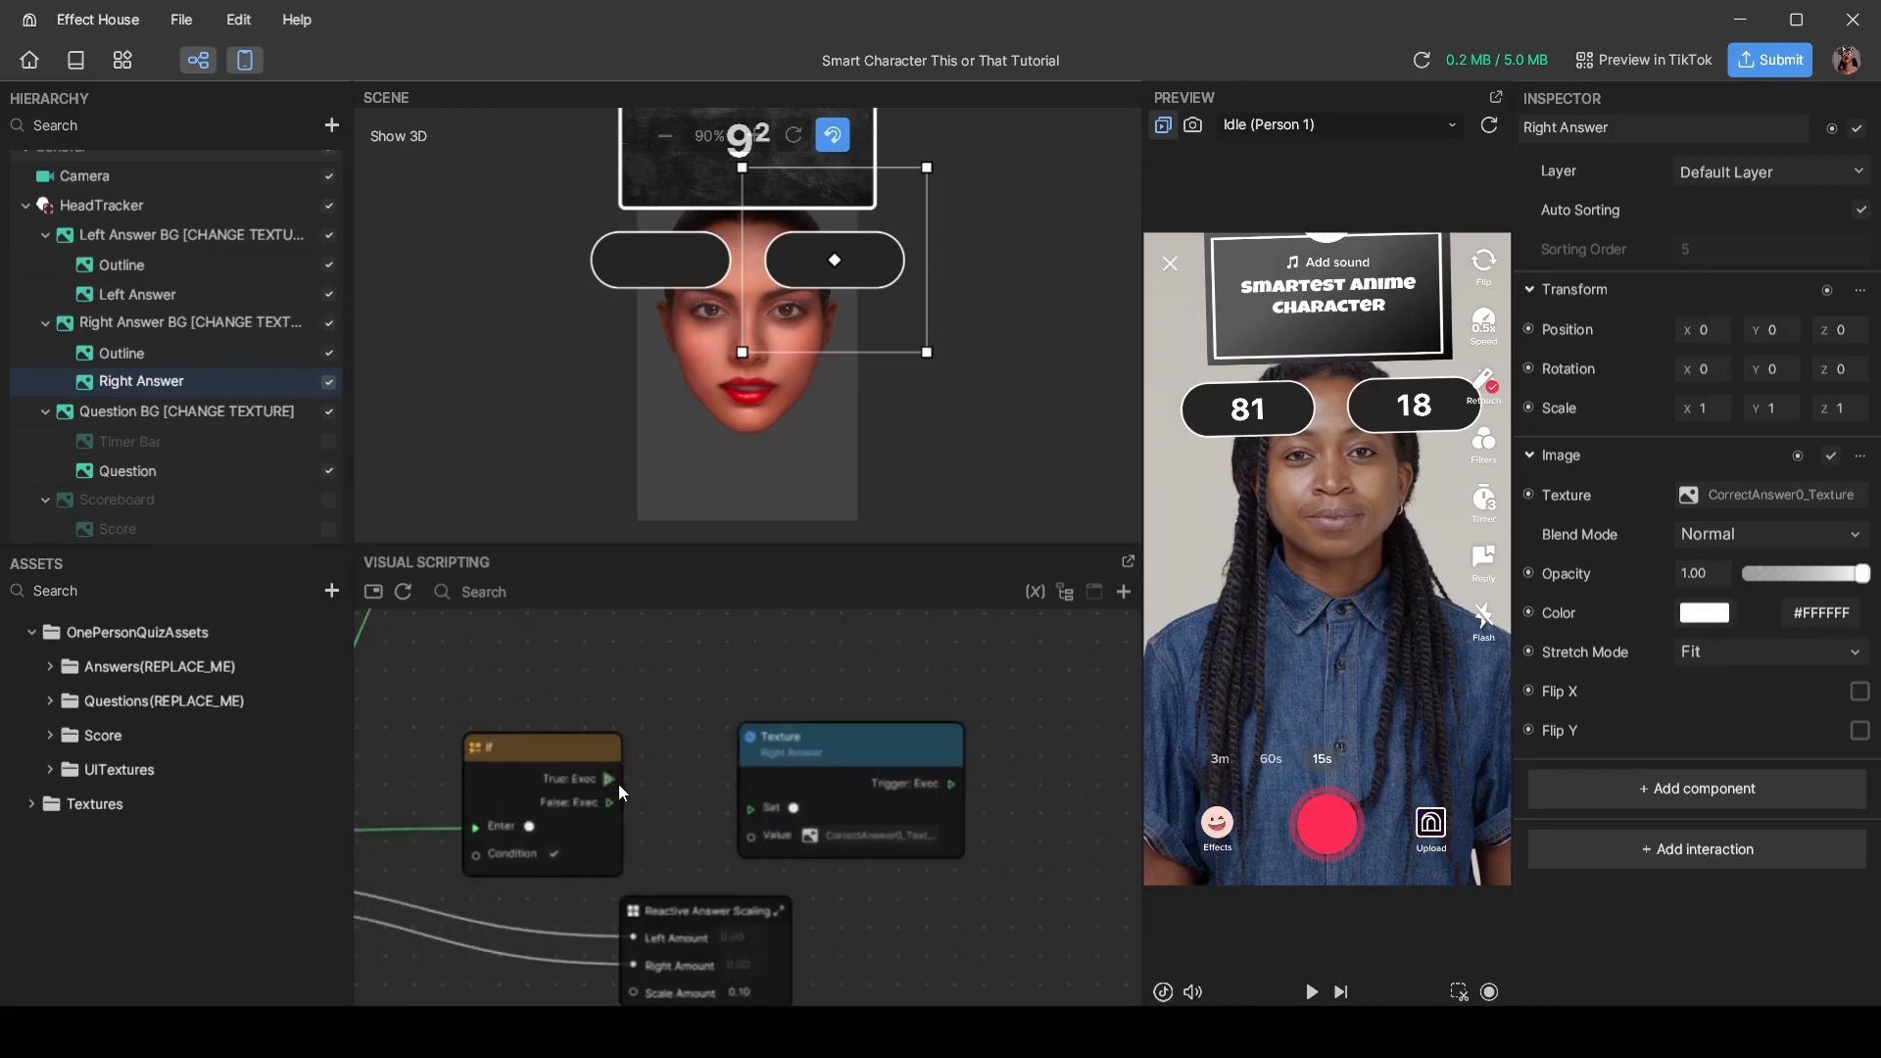
pyautogui.moveTo(614, 779); pyautogui.dragTo(748, 809)
pyautogui.scroll(-2, 1029, 727)
pyautogui.moveTo(1048, 730); pyautogui.dragTo(820, 894, button='middle')
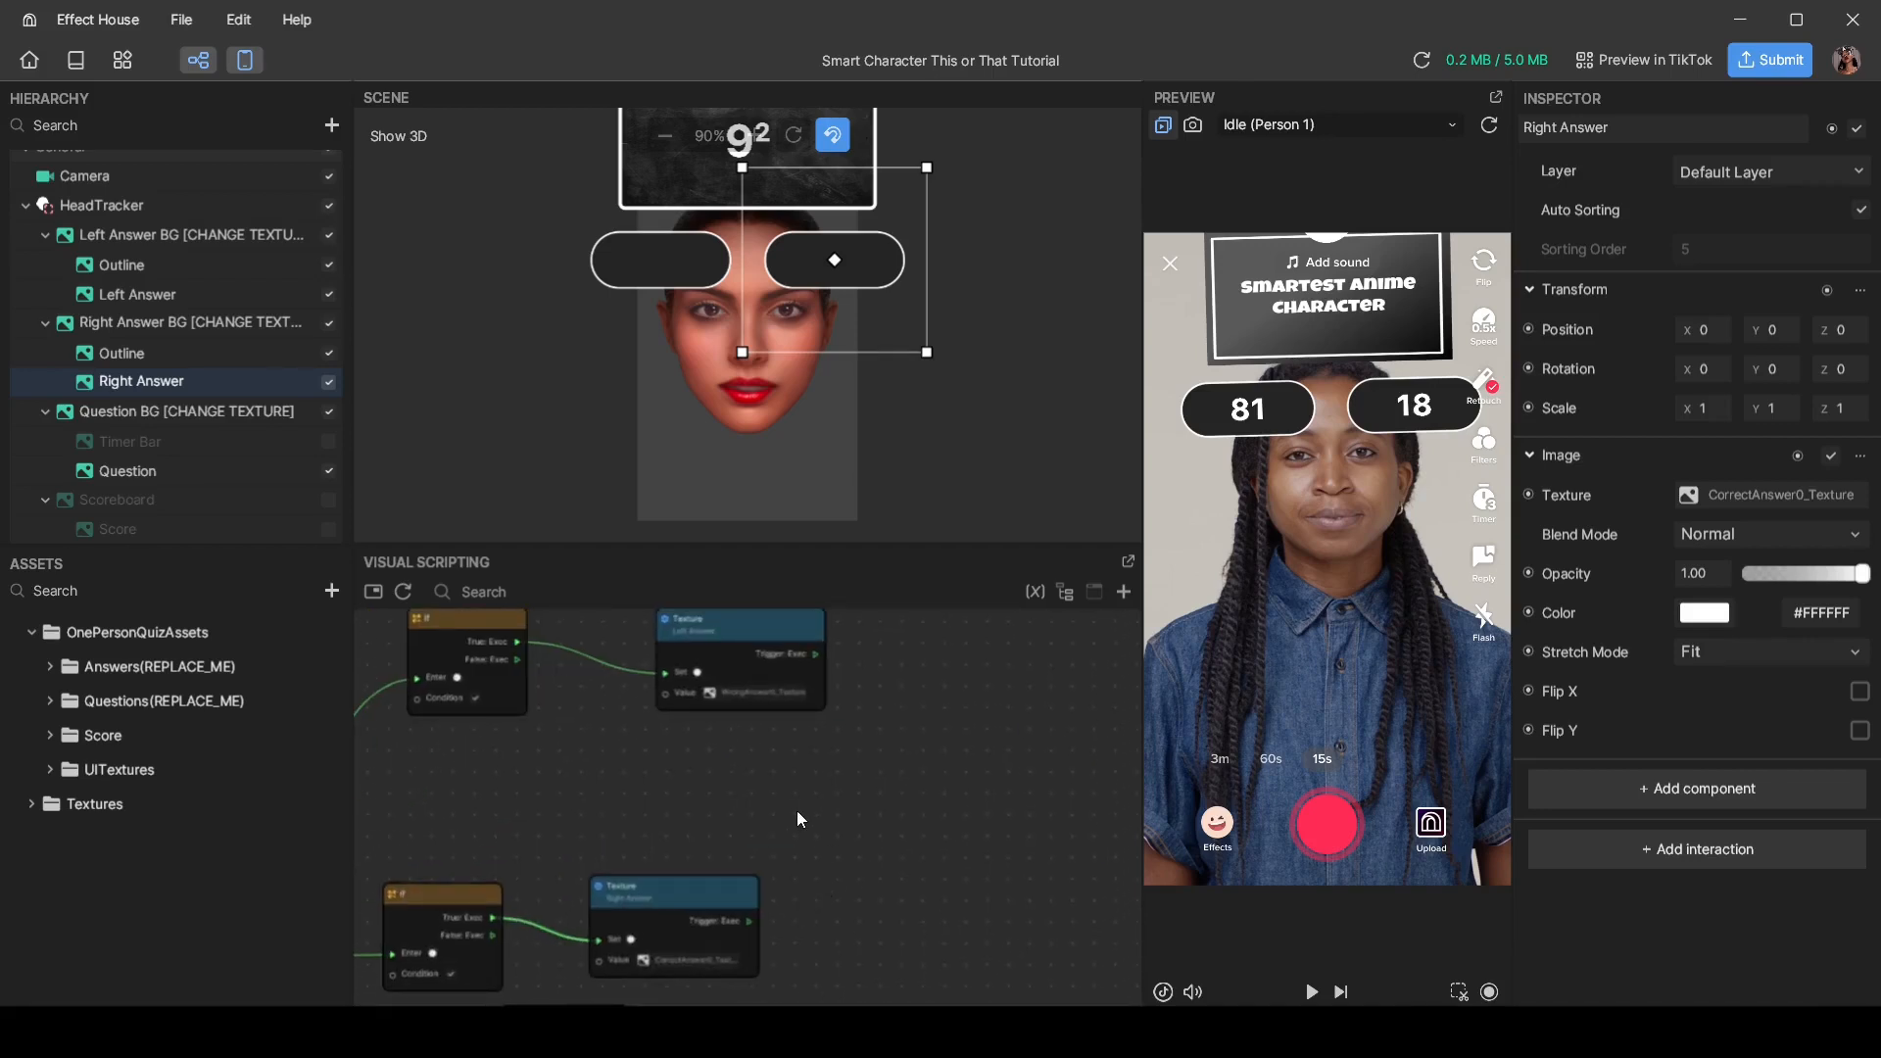
# Step: Add a Select node in the free space beside the Left Answer Texture node and set its type to Texture 2D
pyautogui.moveTo(814, 788); pyautogui.dragTo(743, 807, button='middle')
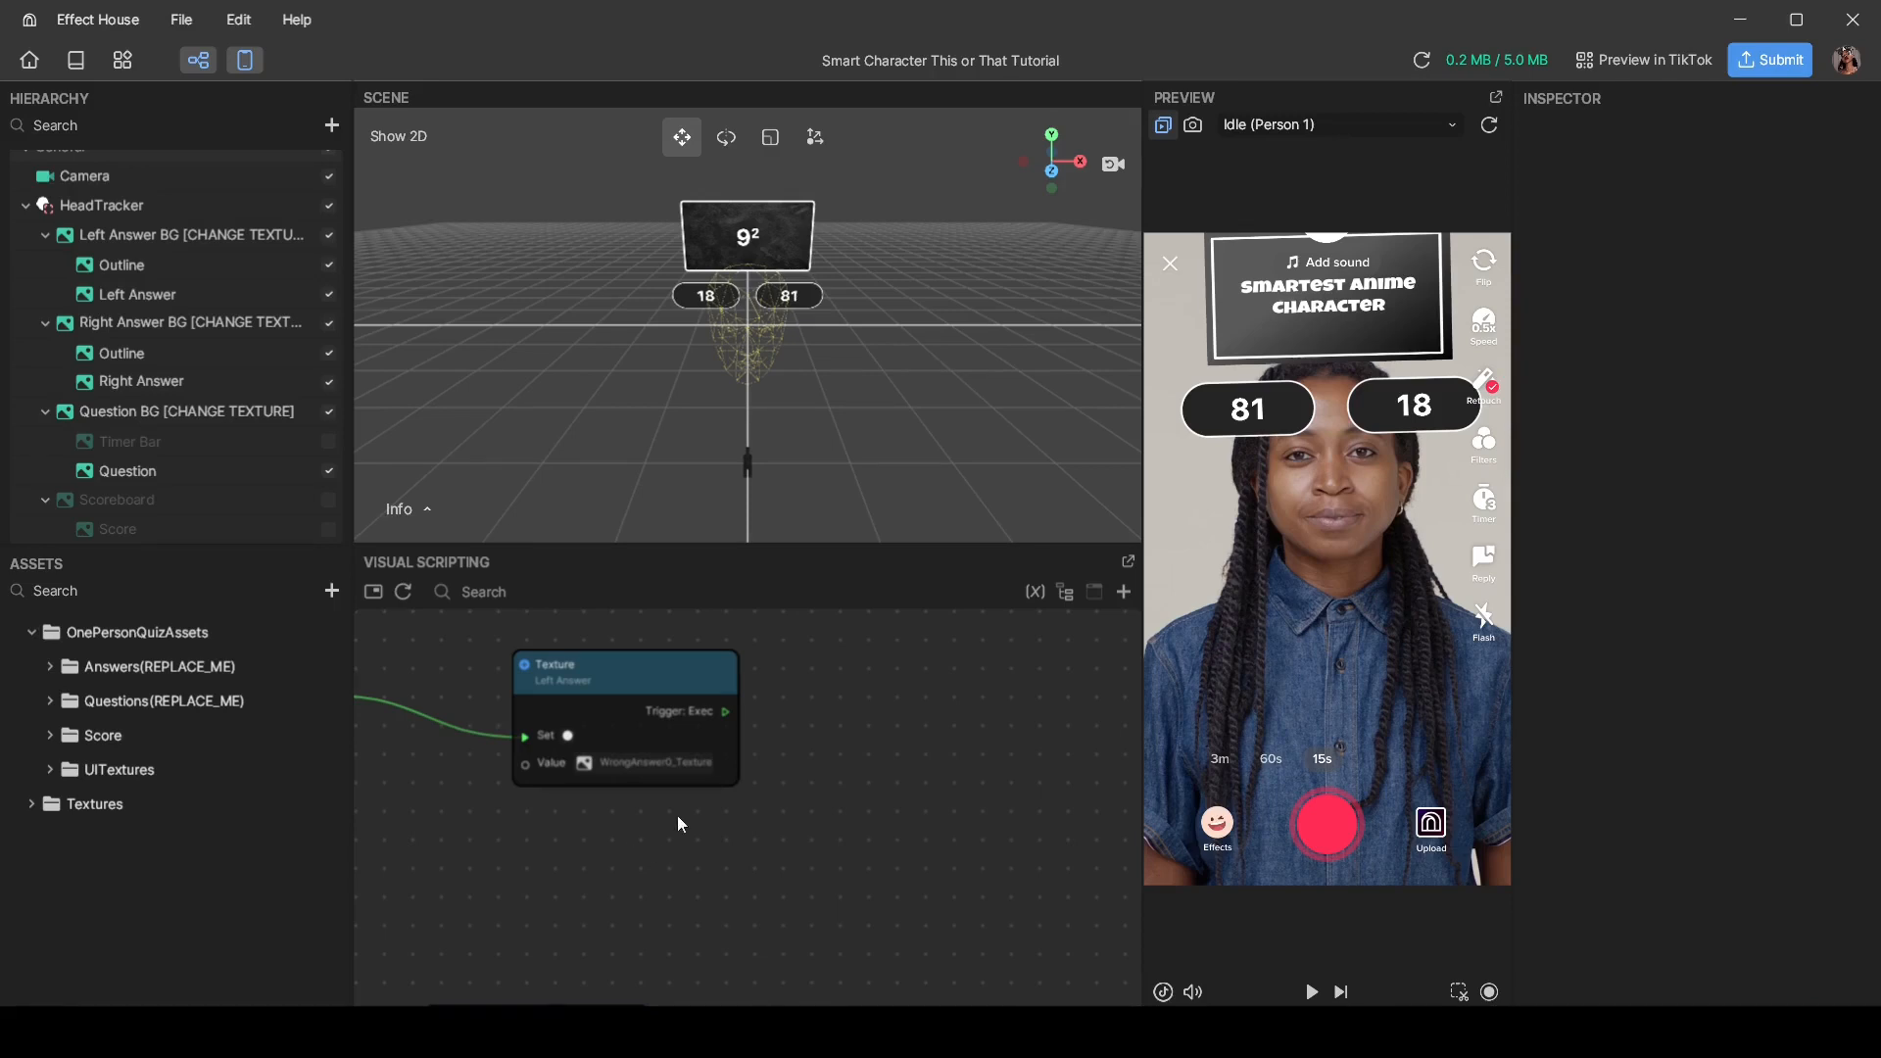
pyautogui.click(1125, 592)
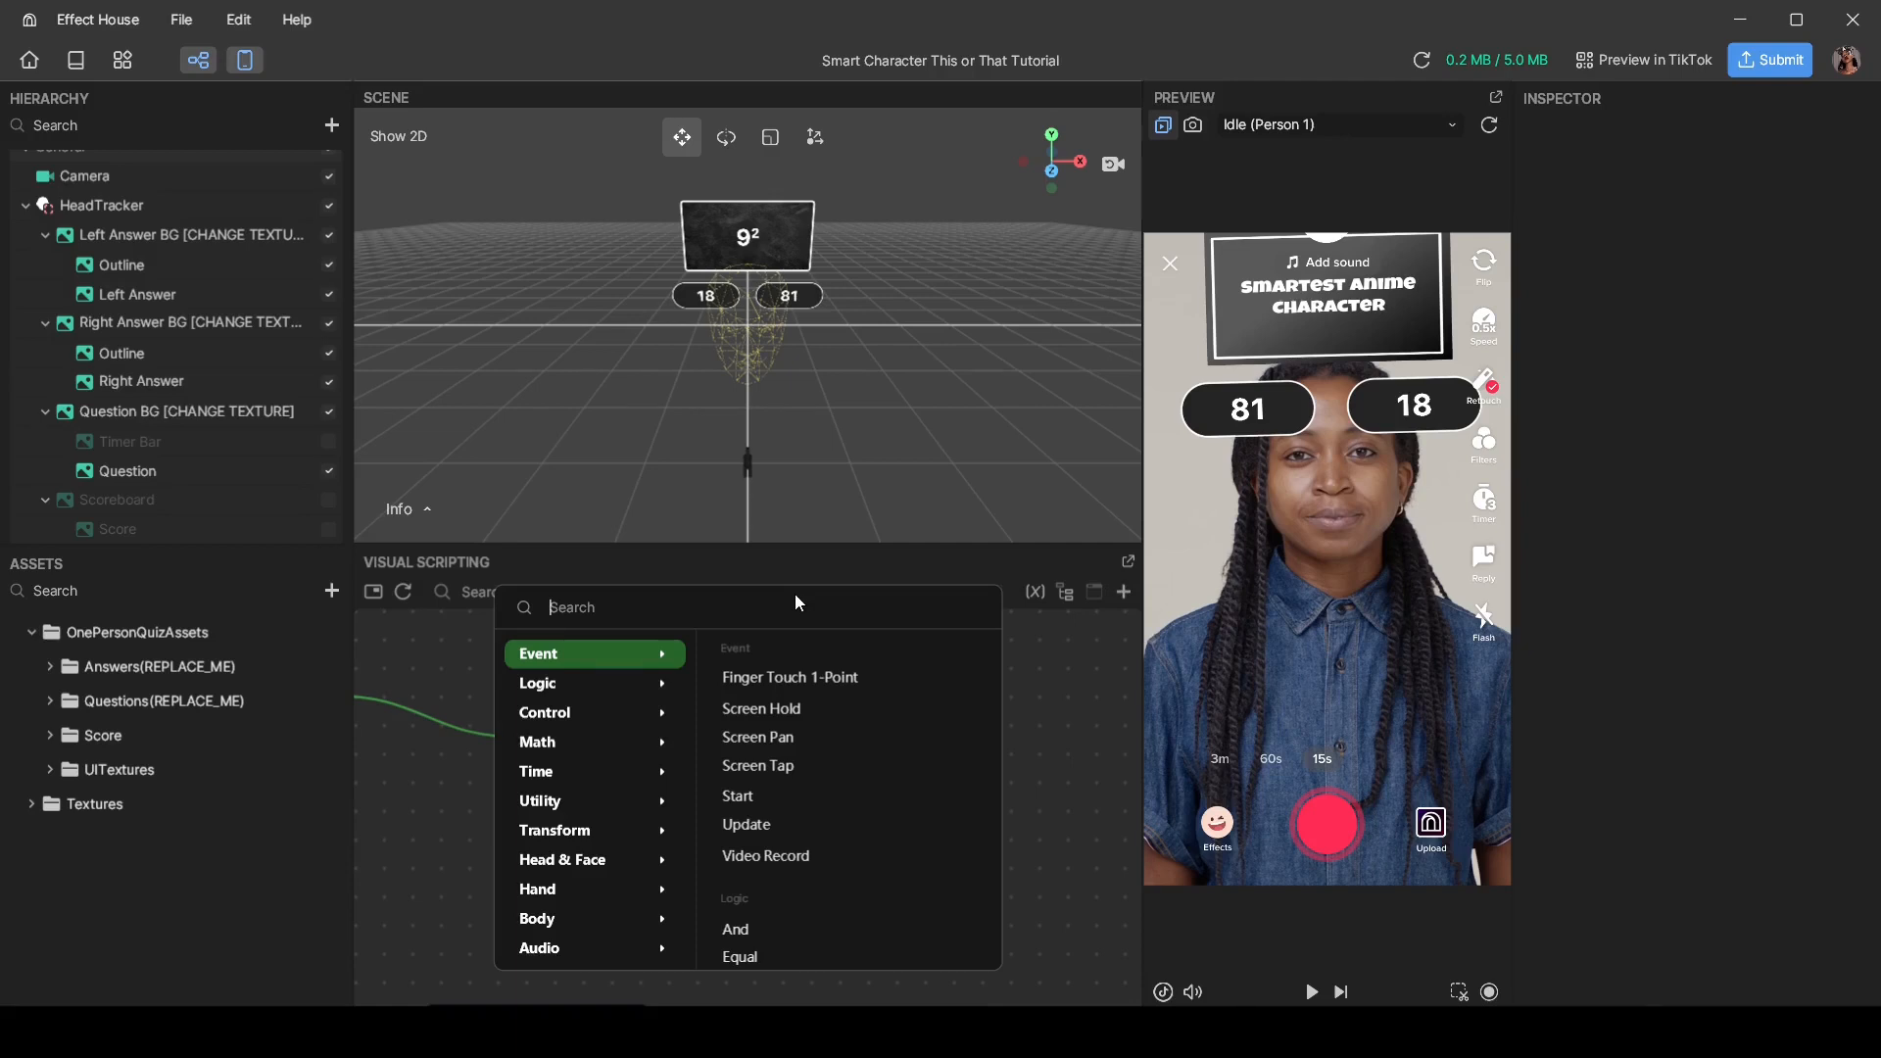
pyautogui.write('selec')
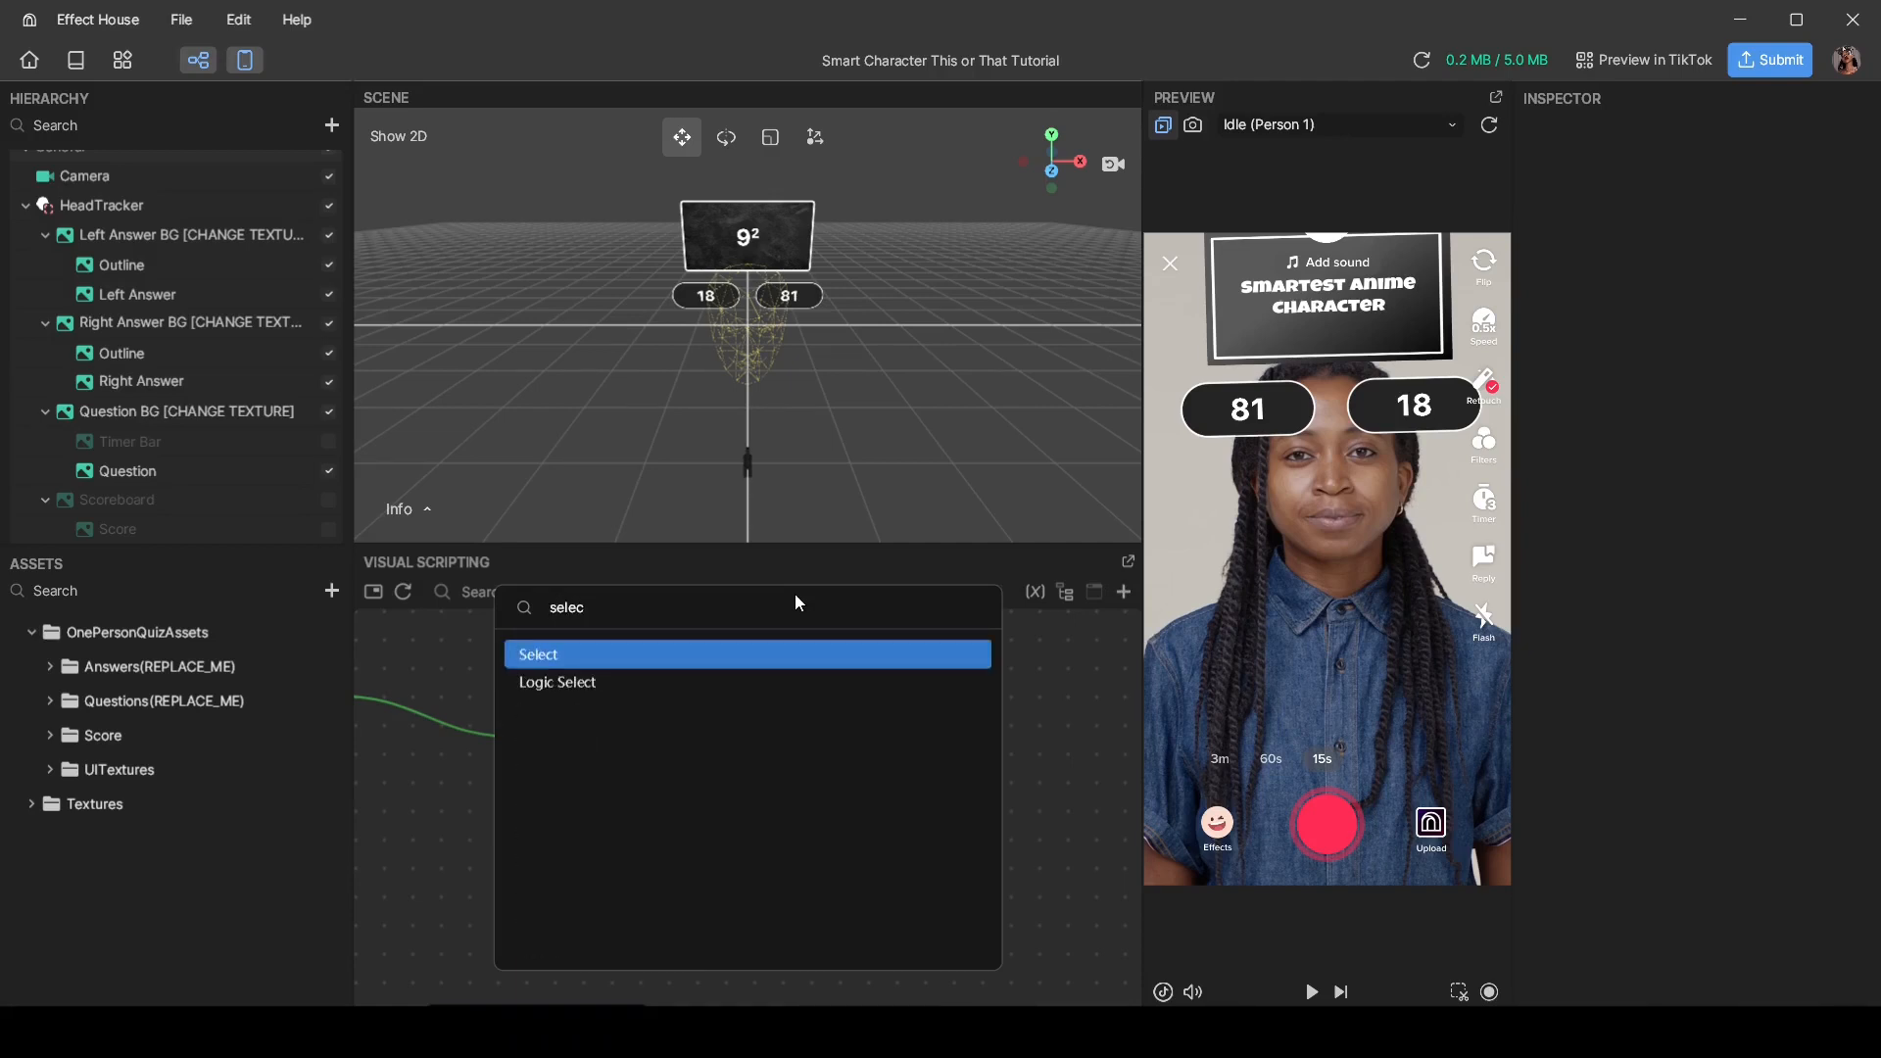
pyautogui.click(595, 656)
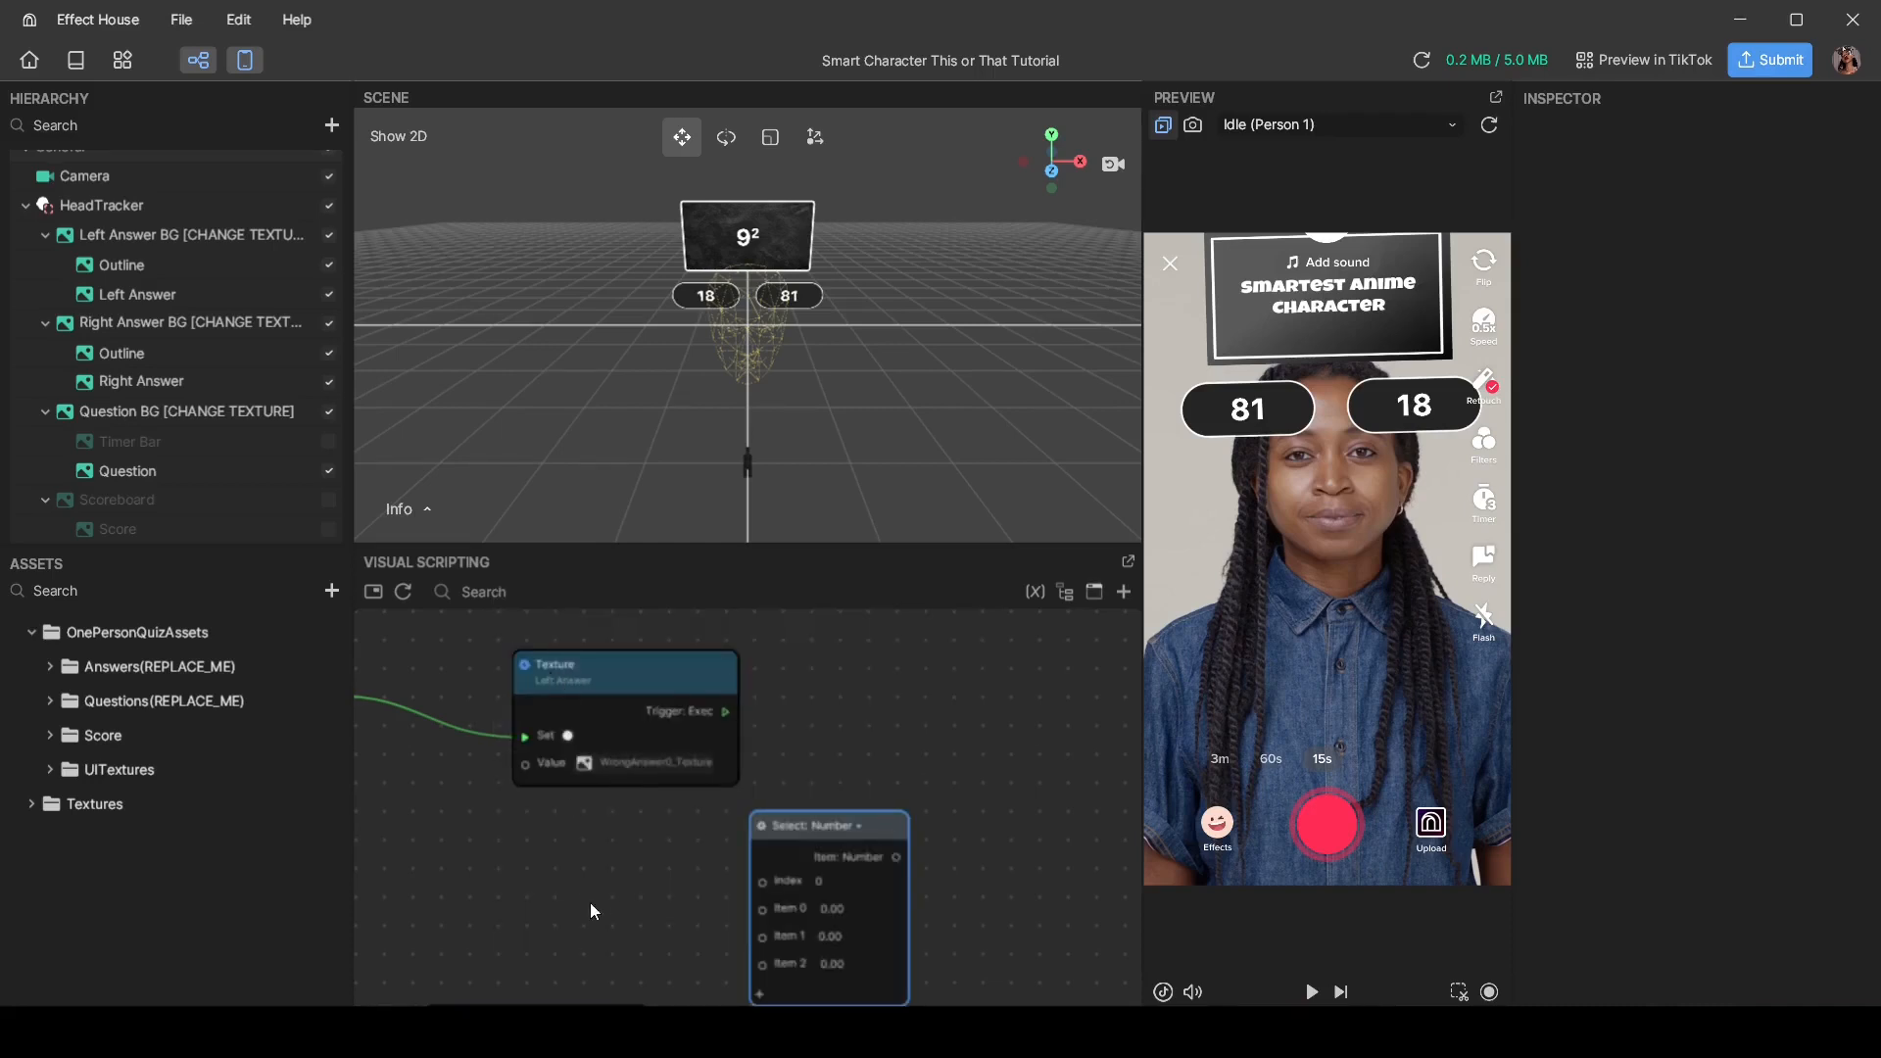
pyautogui.moveTo(590, 902); pyautogui.dragTo(435, 808, button='middle')
pyautogui.scroll(1, 435, 808)
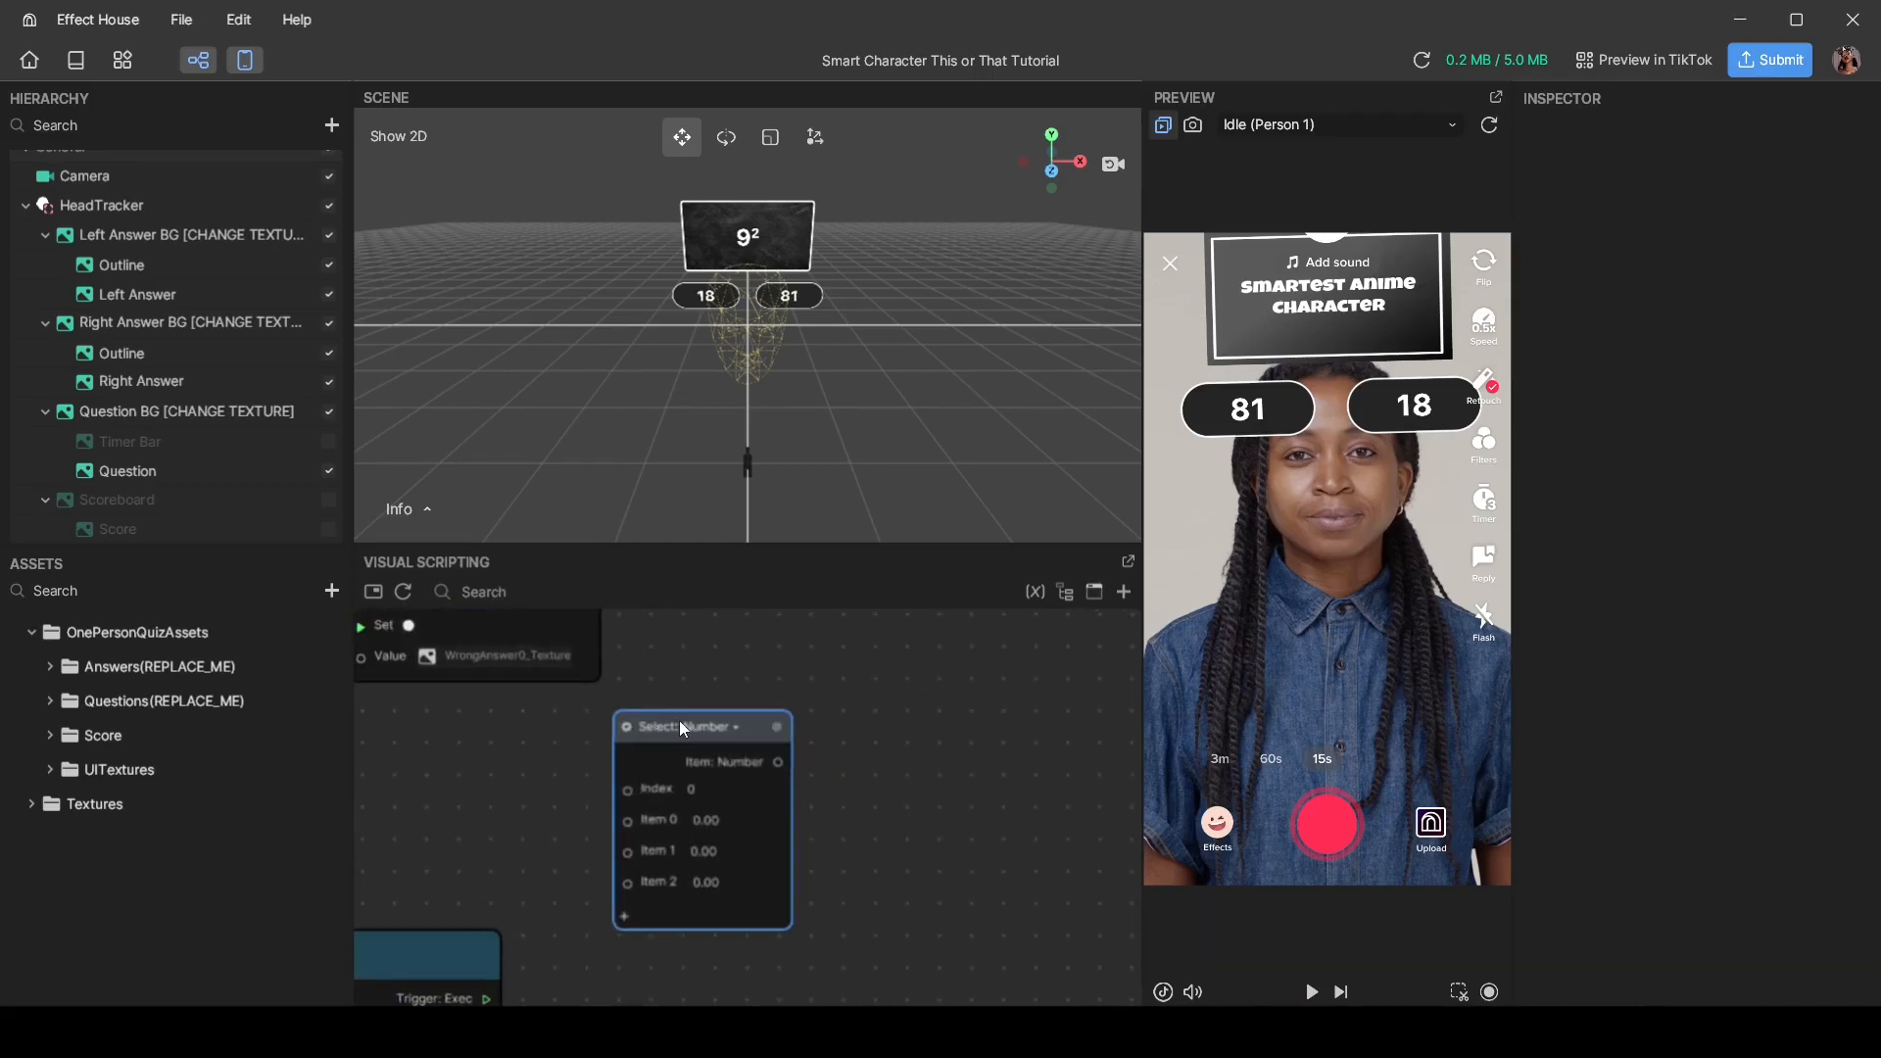
pyautogui.moveTo(683, 727); pyautogui.dragTo(721, 727)
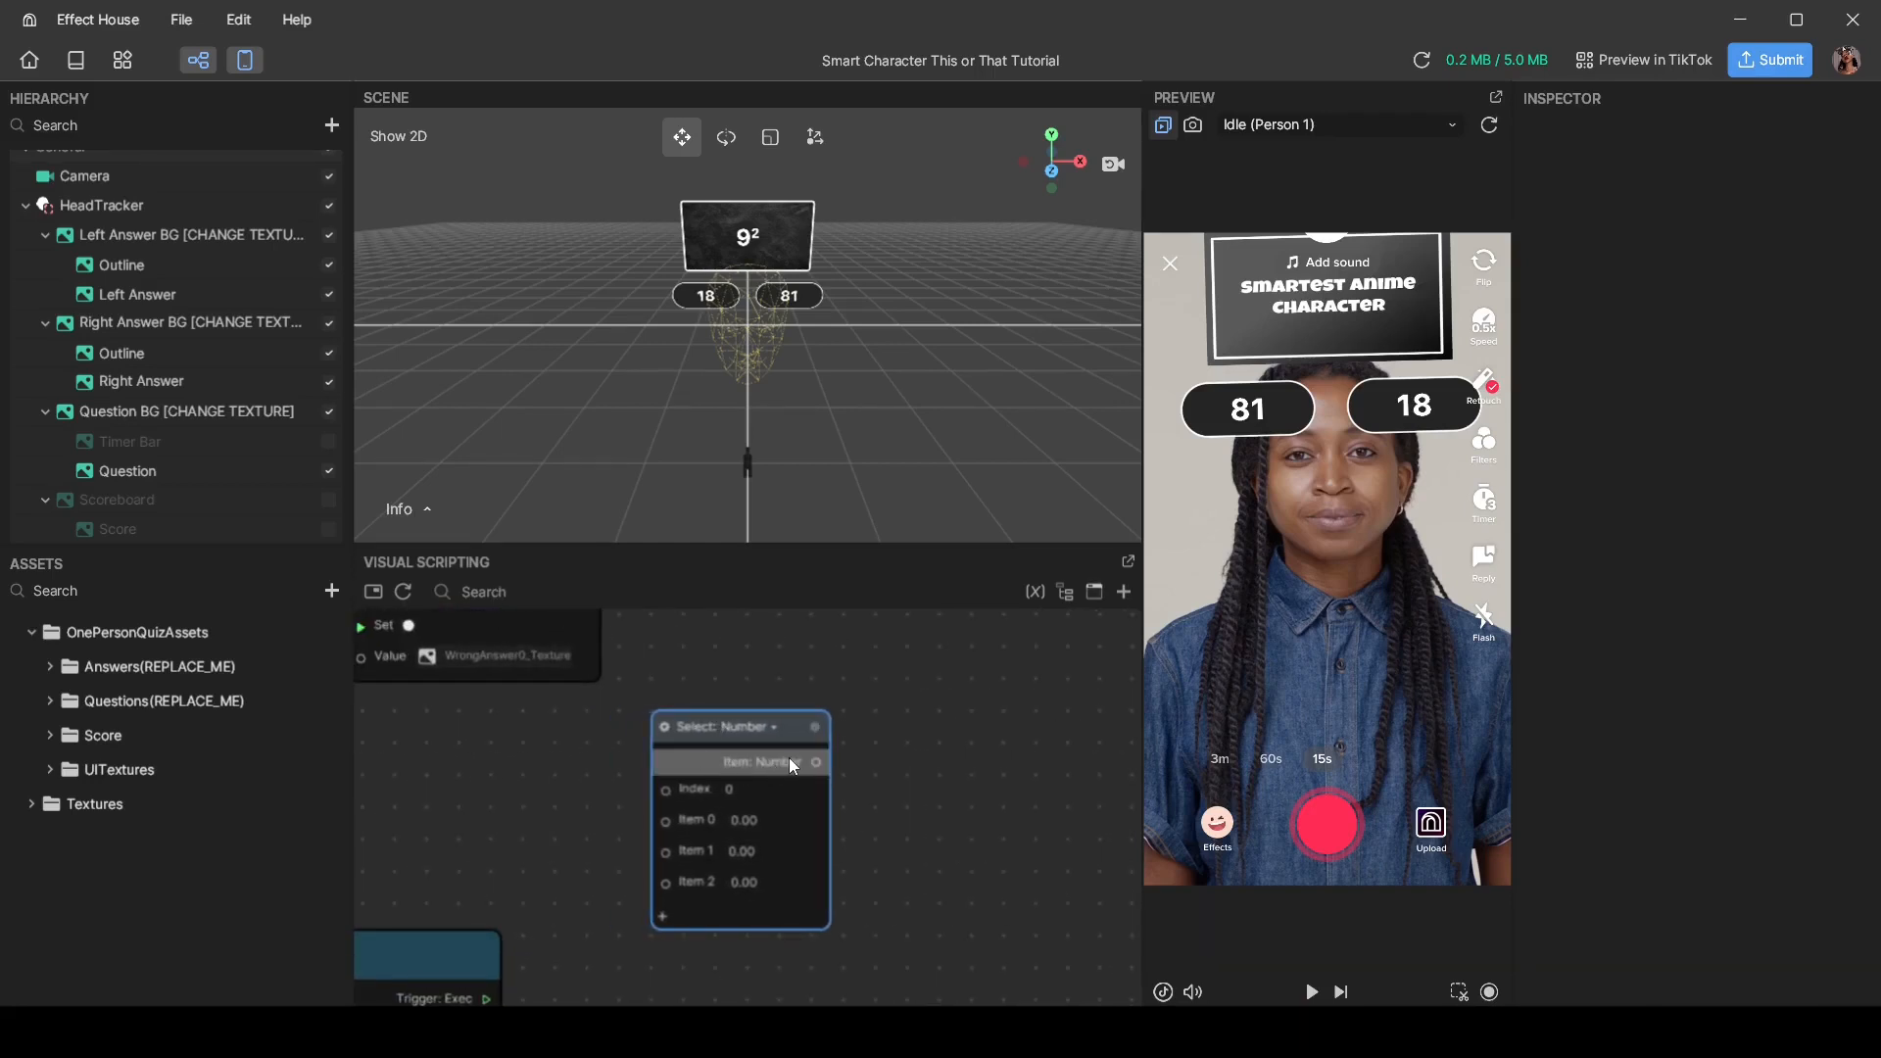
pyautogui.click(772, 727)
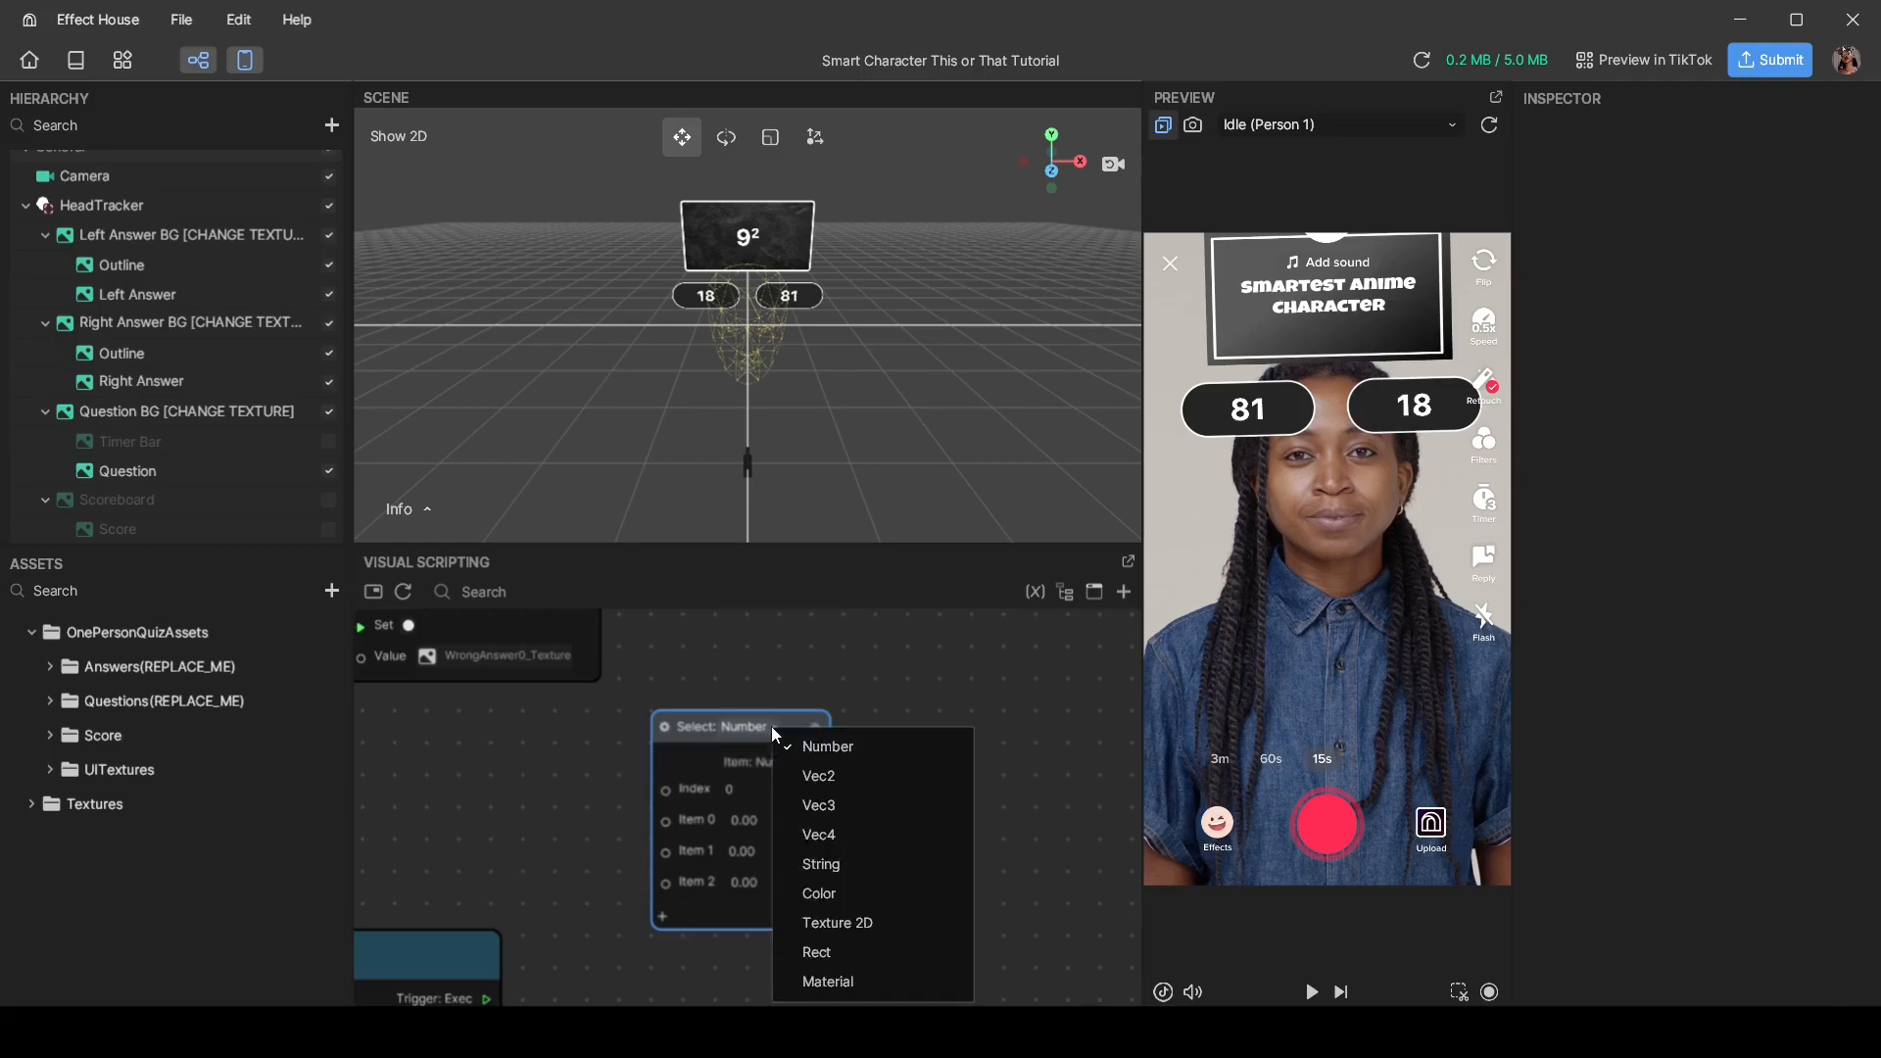
pyautogui.click(829, 924)
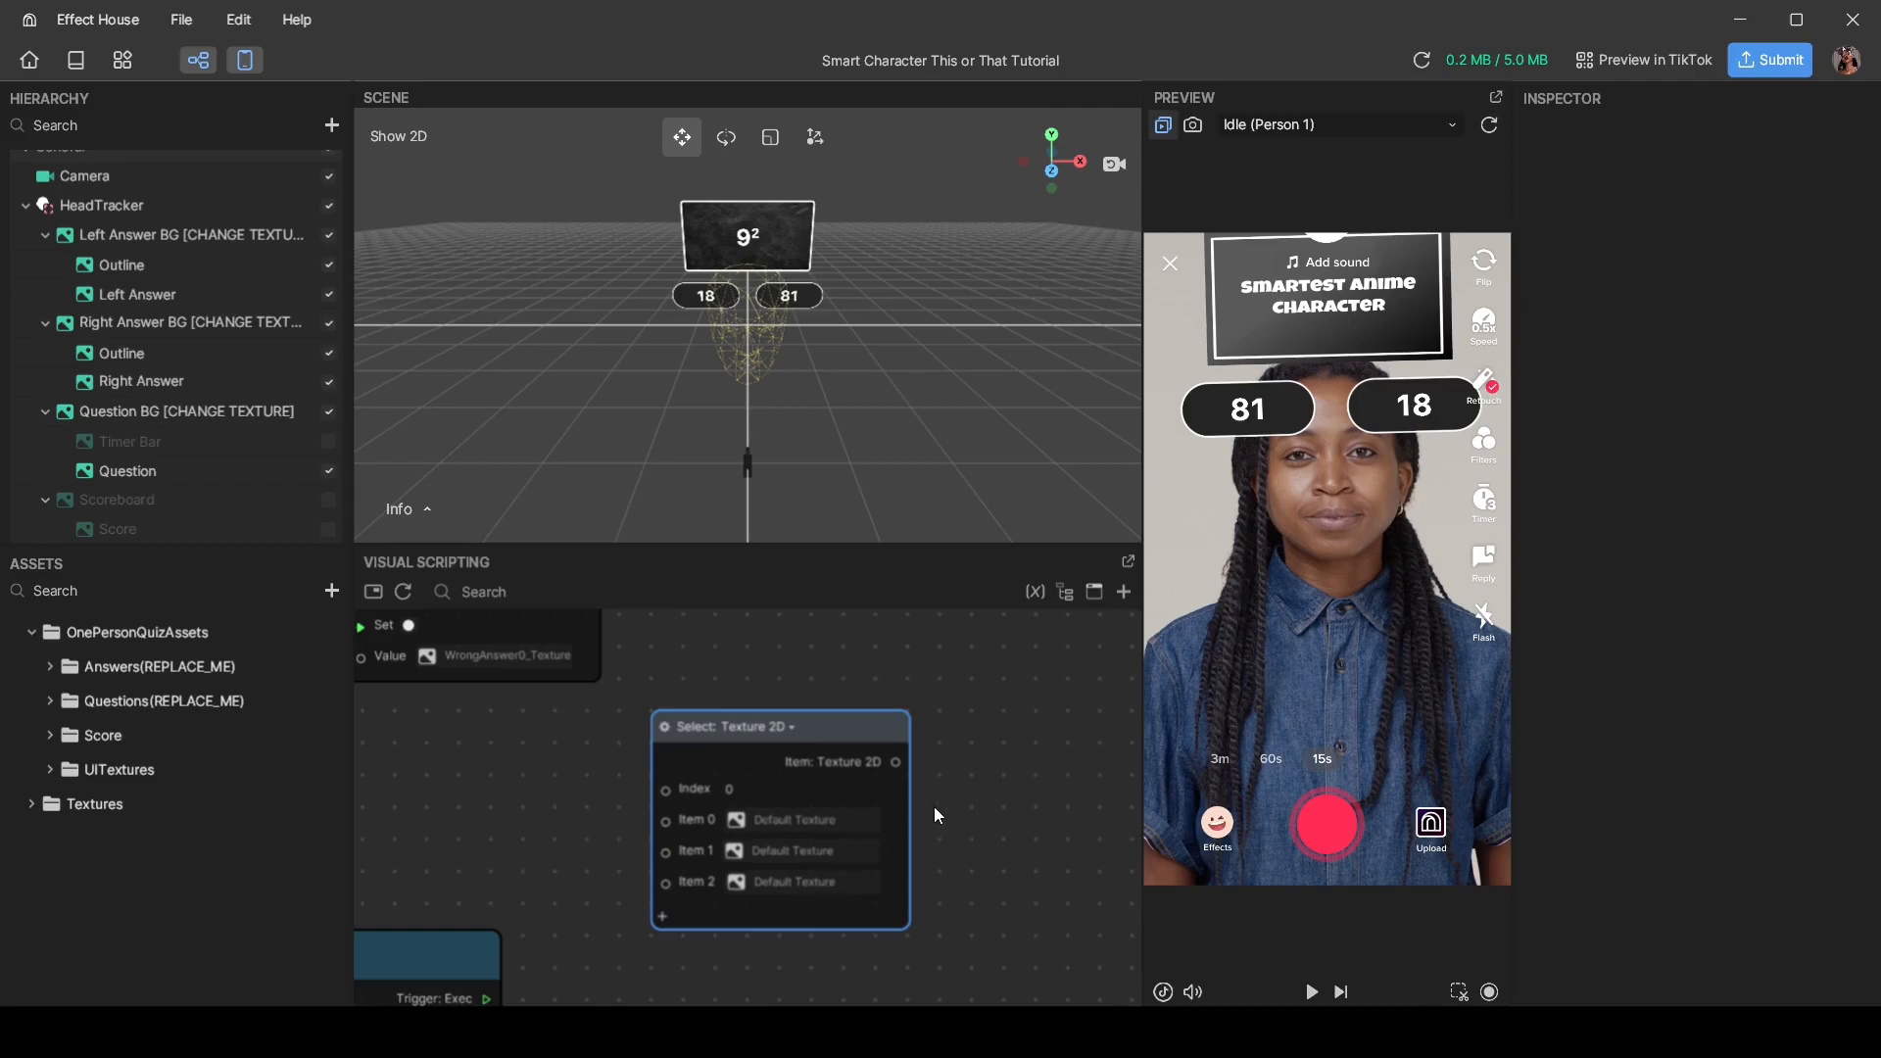
# Step: Expand the Textures asset folder and add item slots to the Select node up to Item 7
pyautogui.click(28, 809)
pyautogui.scroll(-3, 113, 840)
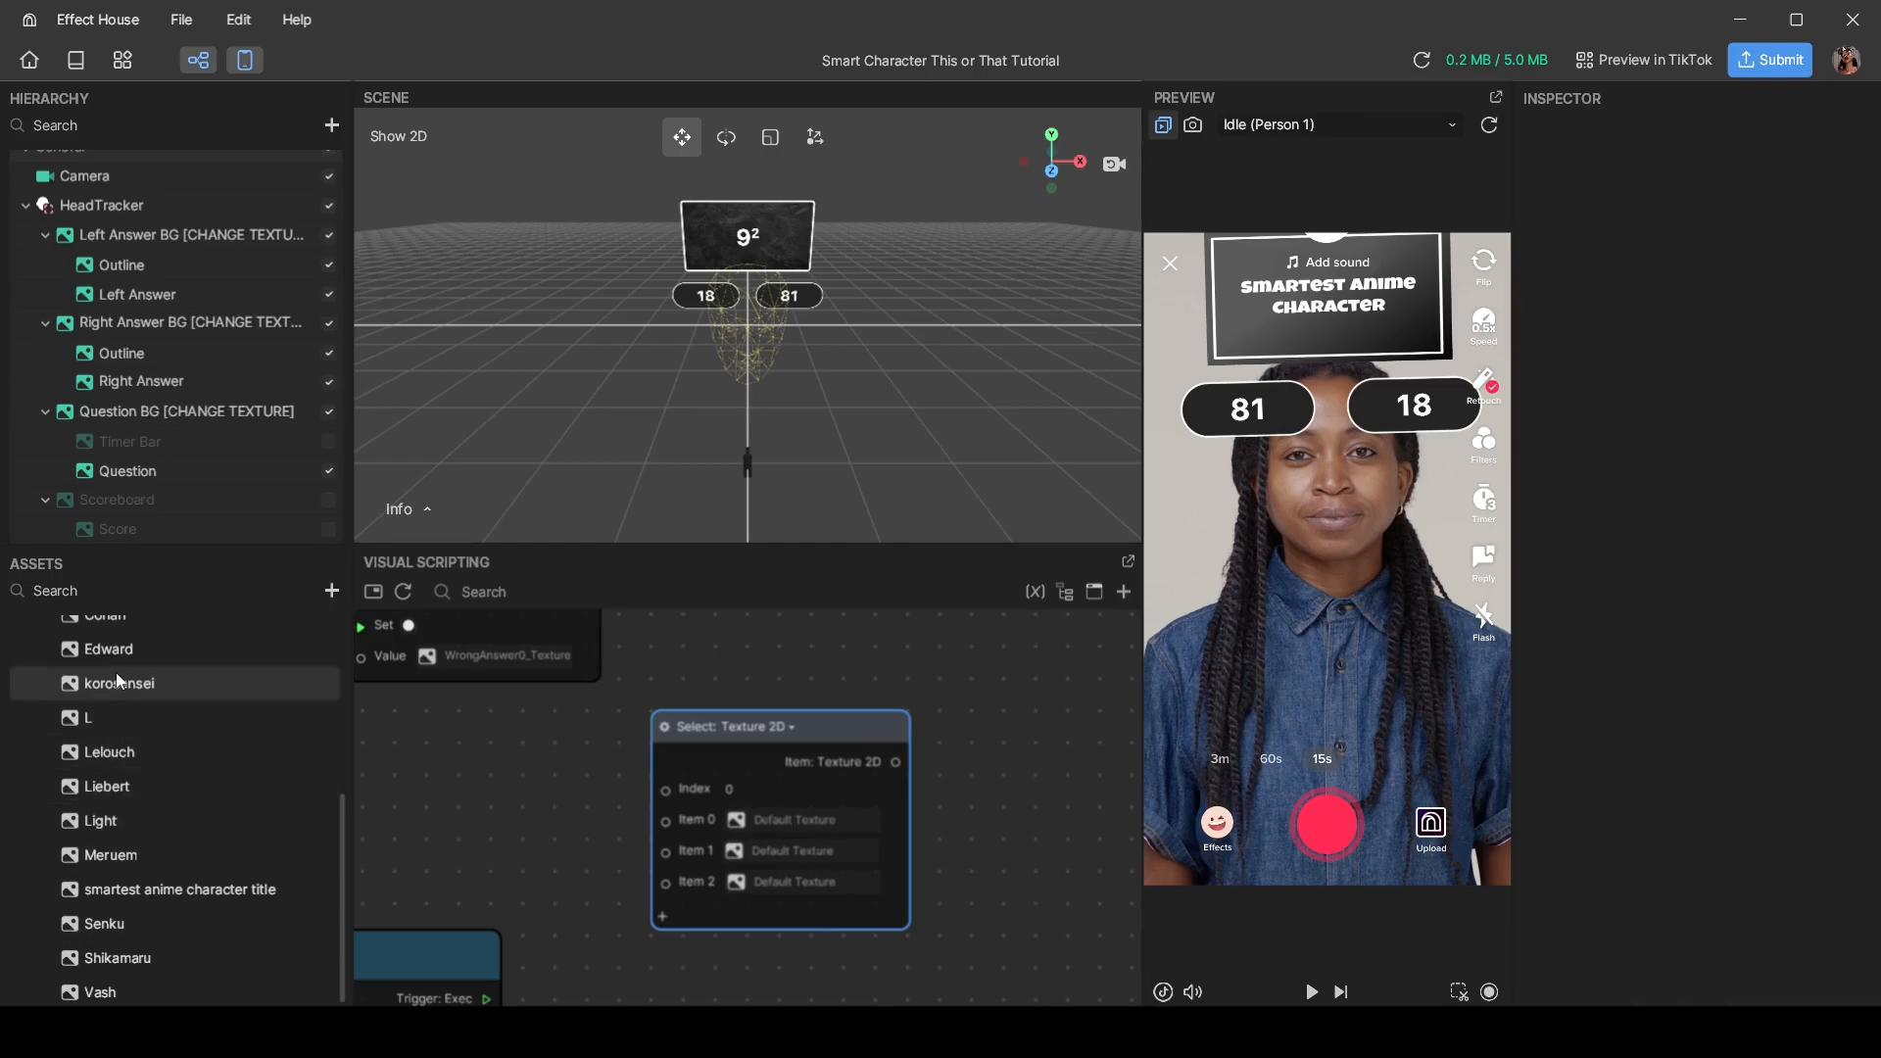
pyautogui.scroll(3, 118, 649)
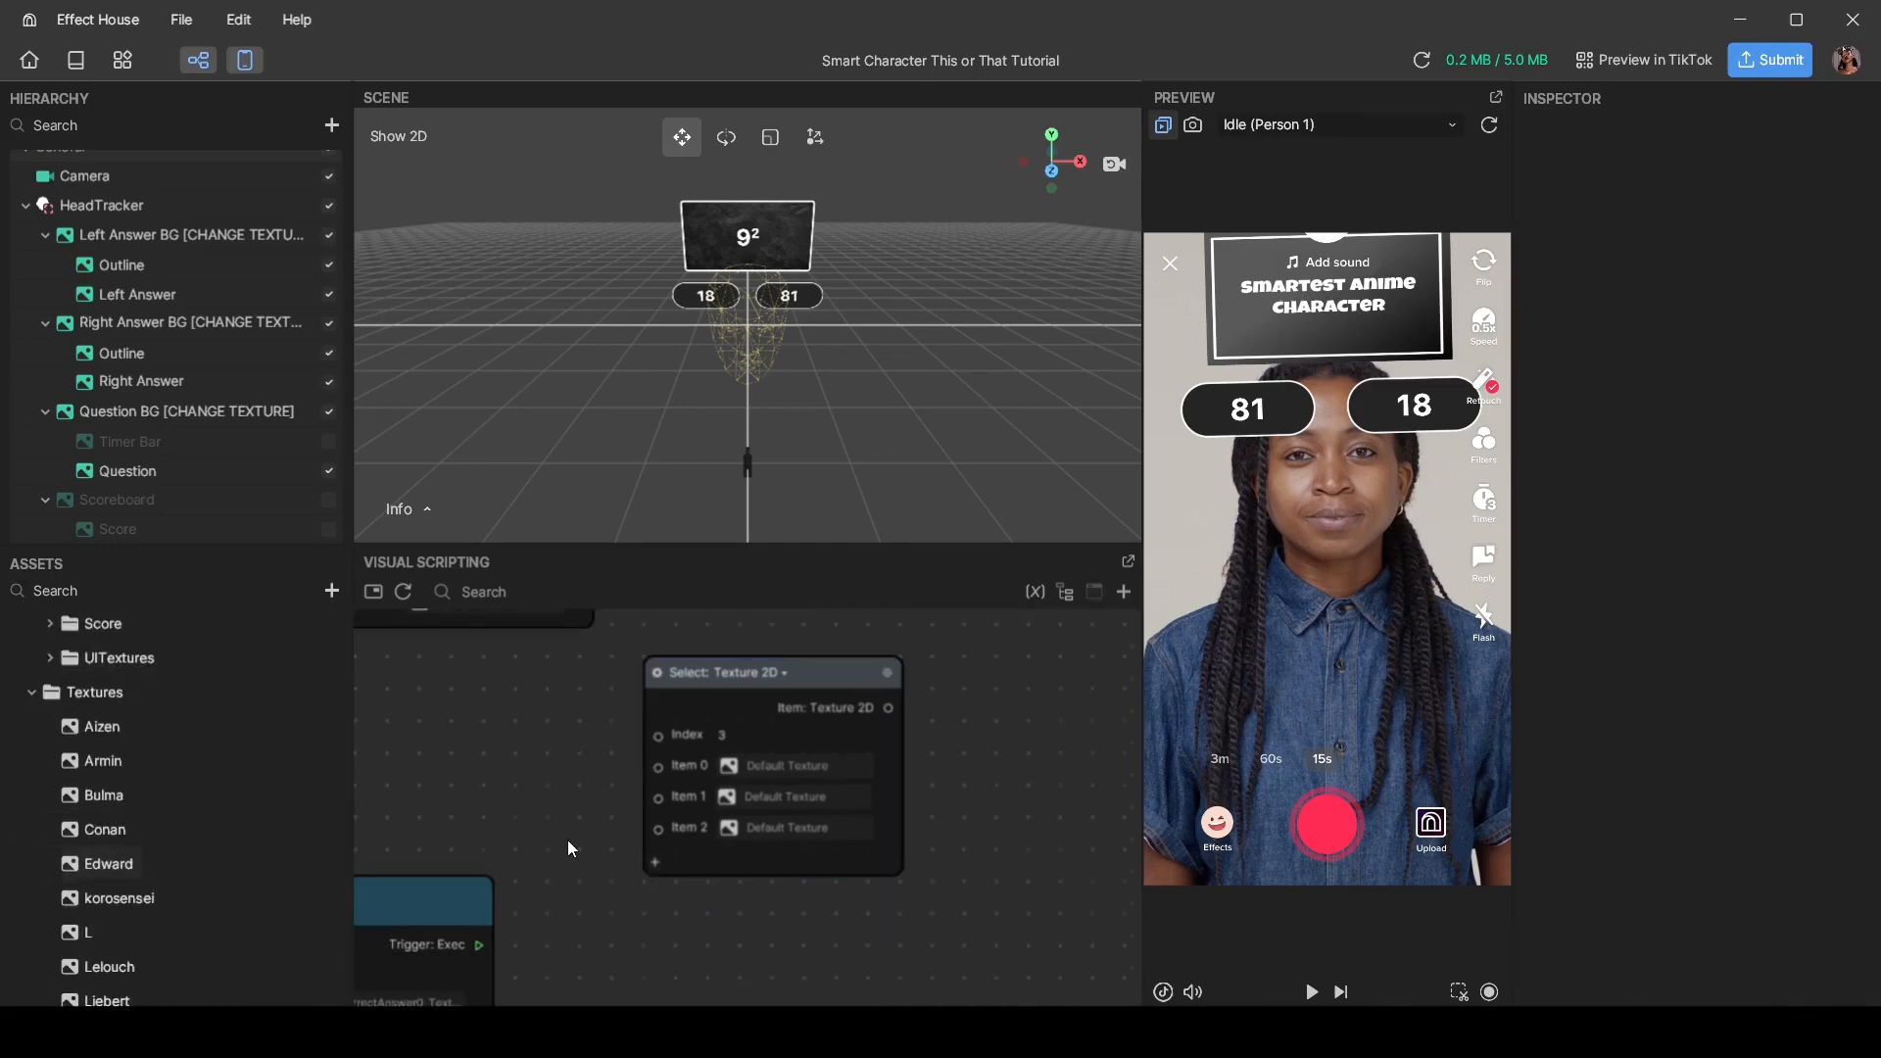
pyautogui.click(653, 860)
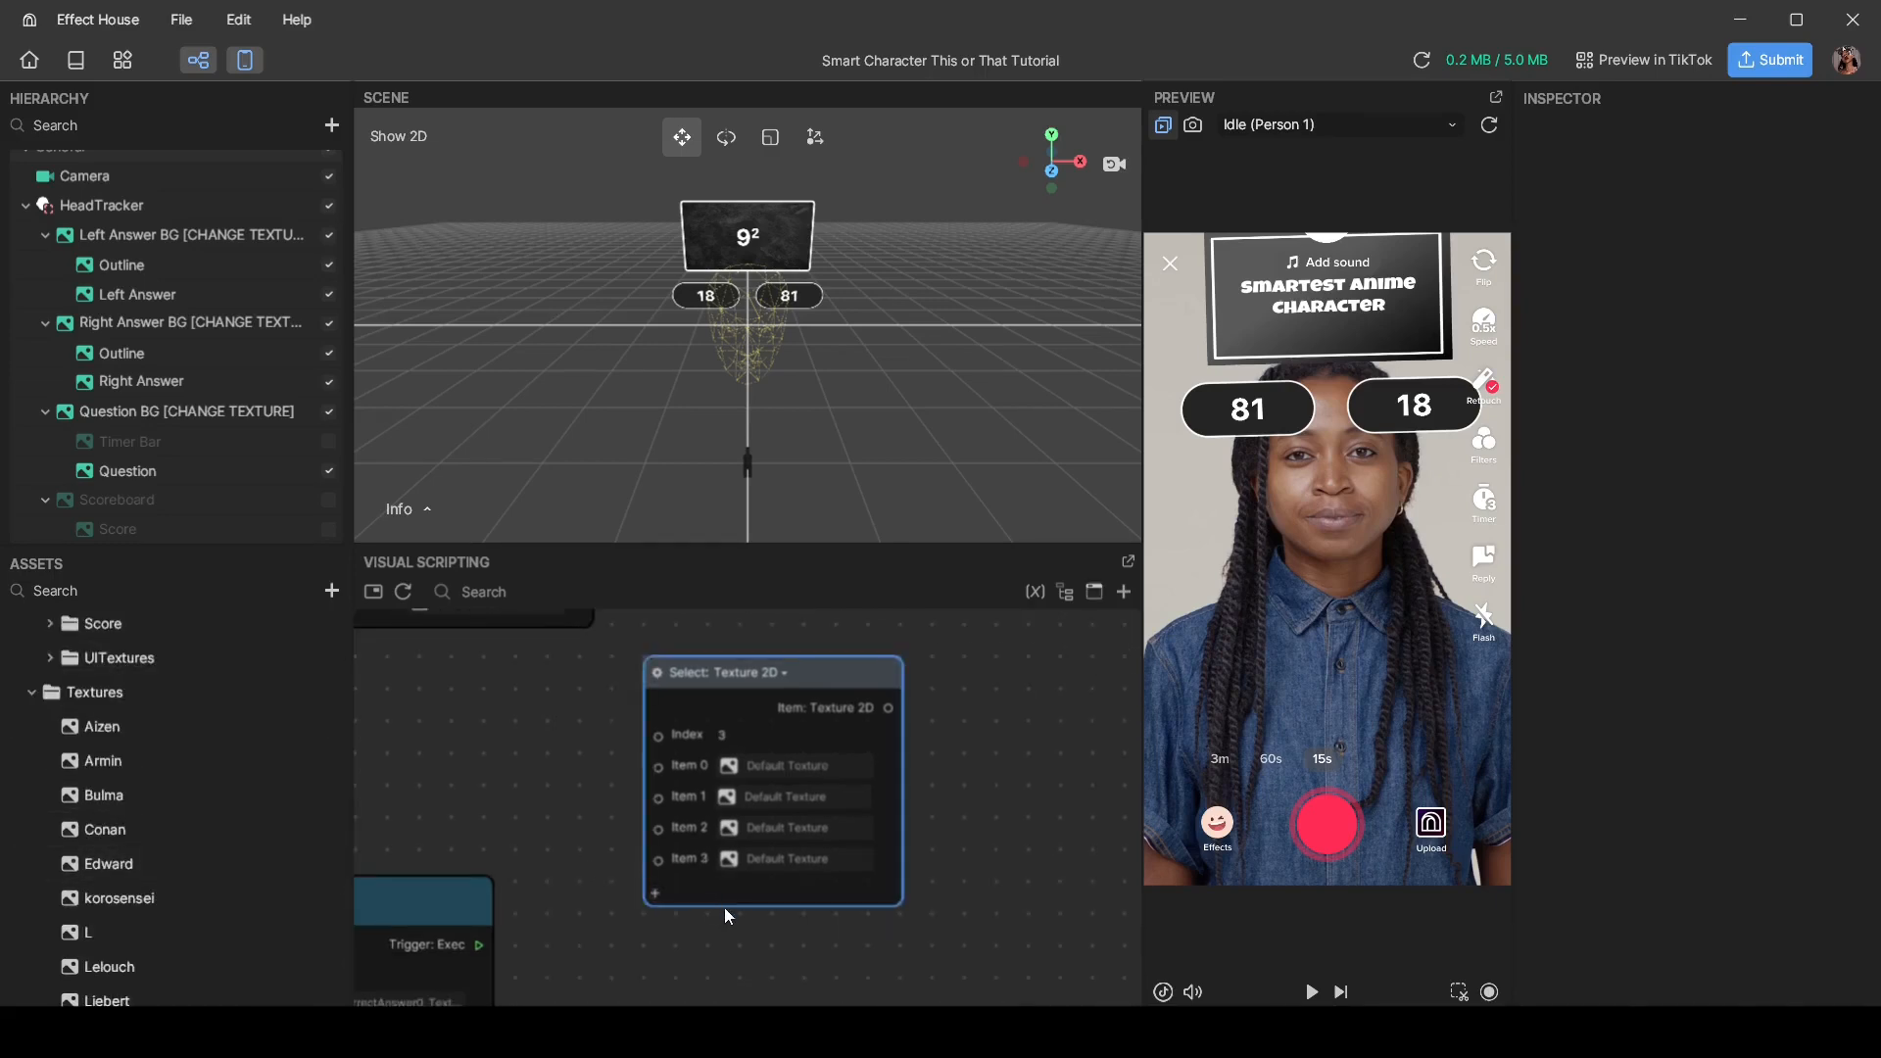
pyautogui.click(657, 894)
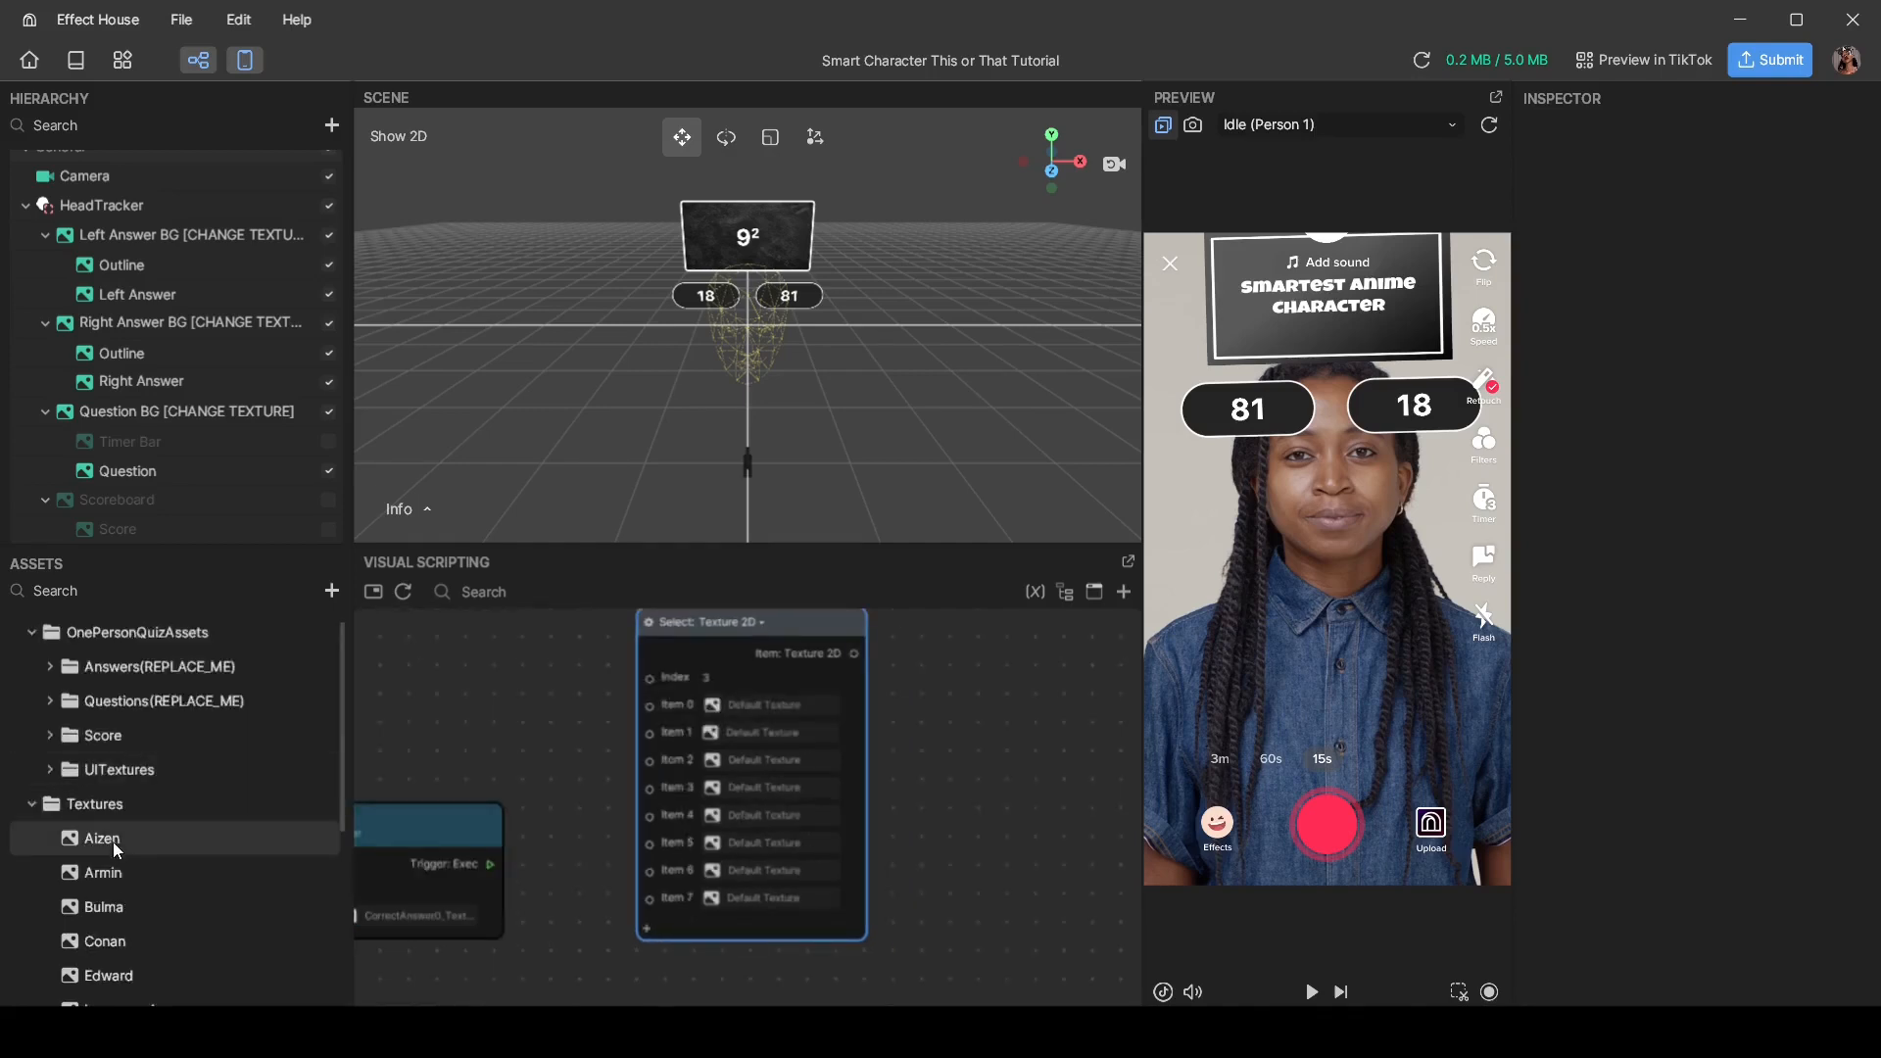
# Step: Assign the Aizen texture to Item 0 and the Armin texture to Item 1 of the Select node
pyautogui.moveTo(113, 843); pyautogui.dragTo(762, 697)
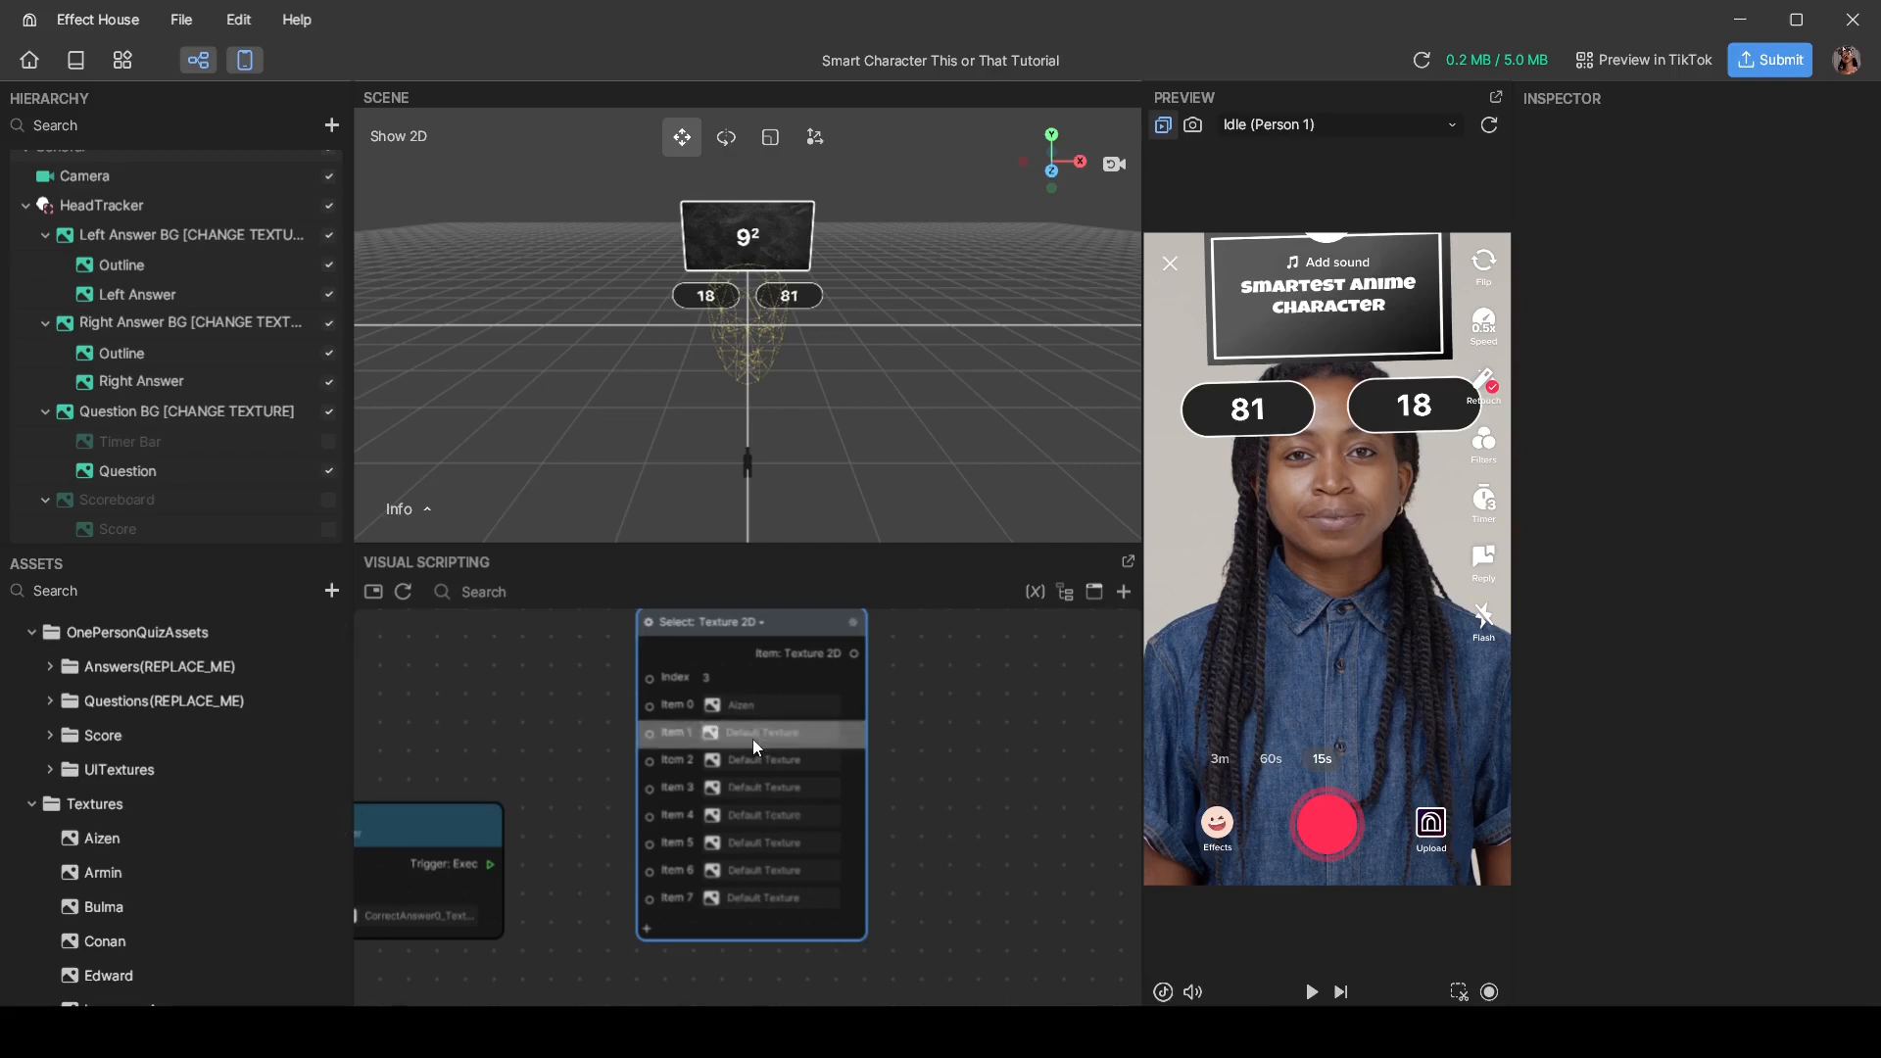
pyautogui.click(713, 733)
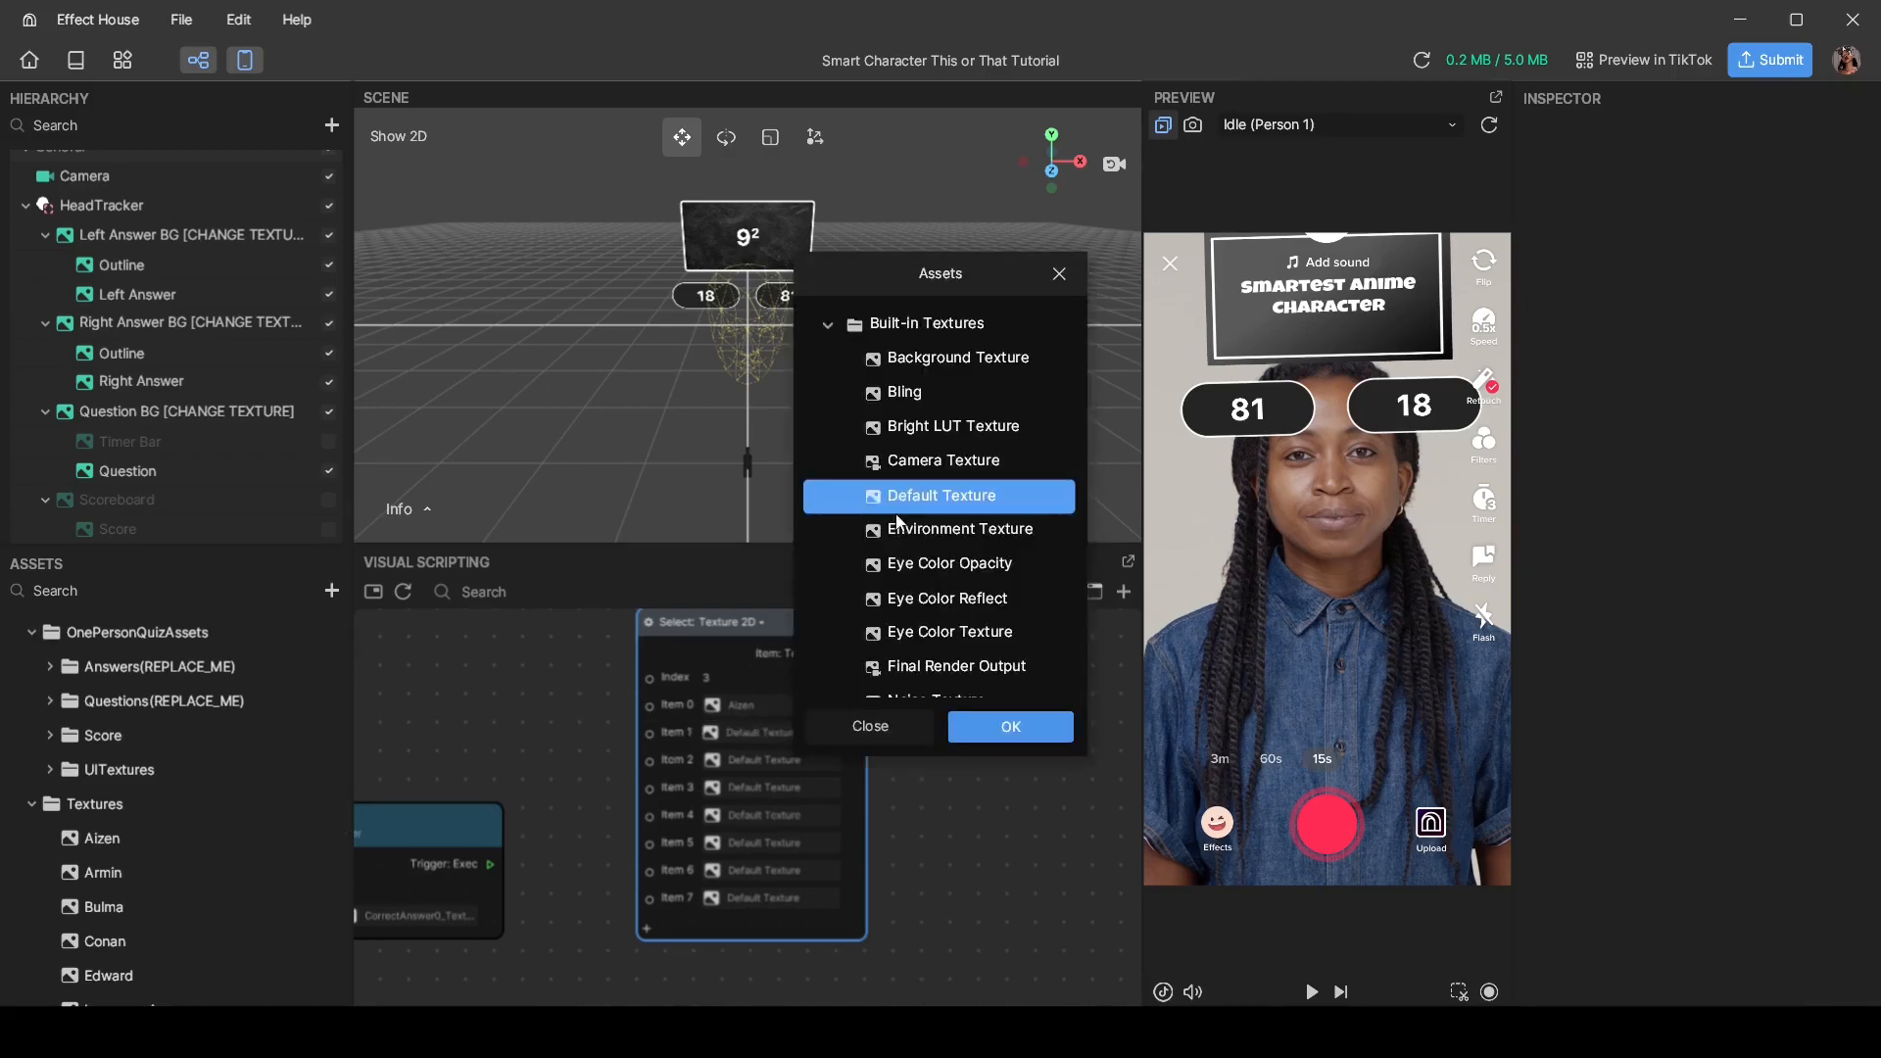
pyautogui.click(826, 316)
pyautogui.scroll(-3, 882, 434)
pyautogui.scroll(5, 881, 434)
pyautogui.click(827, 357)
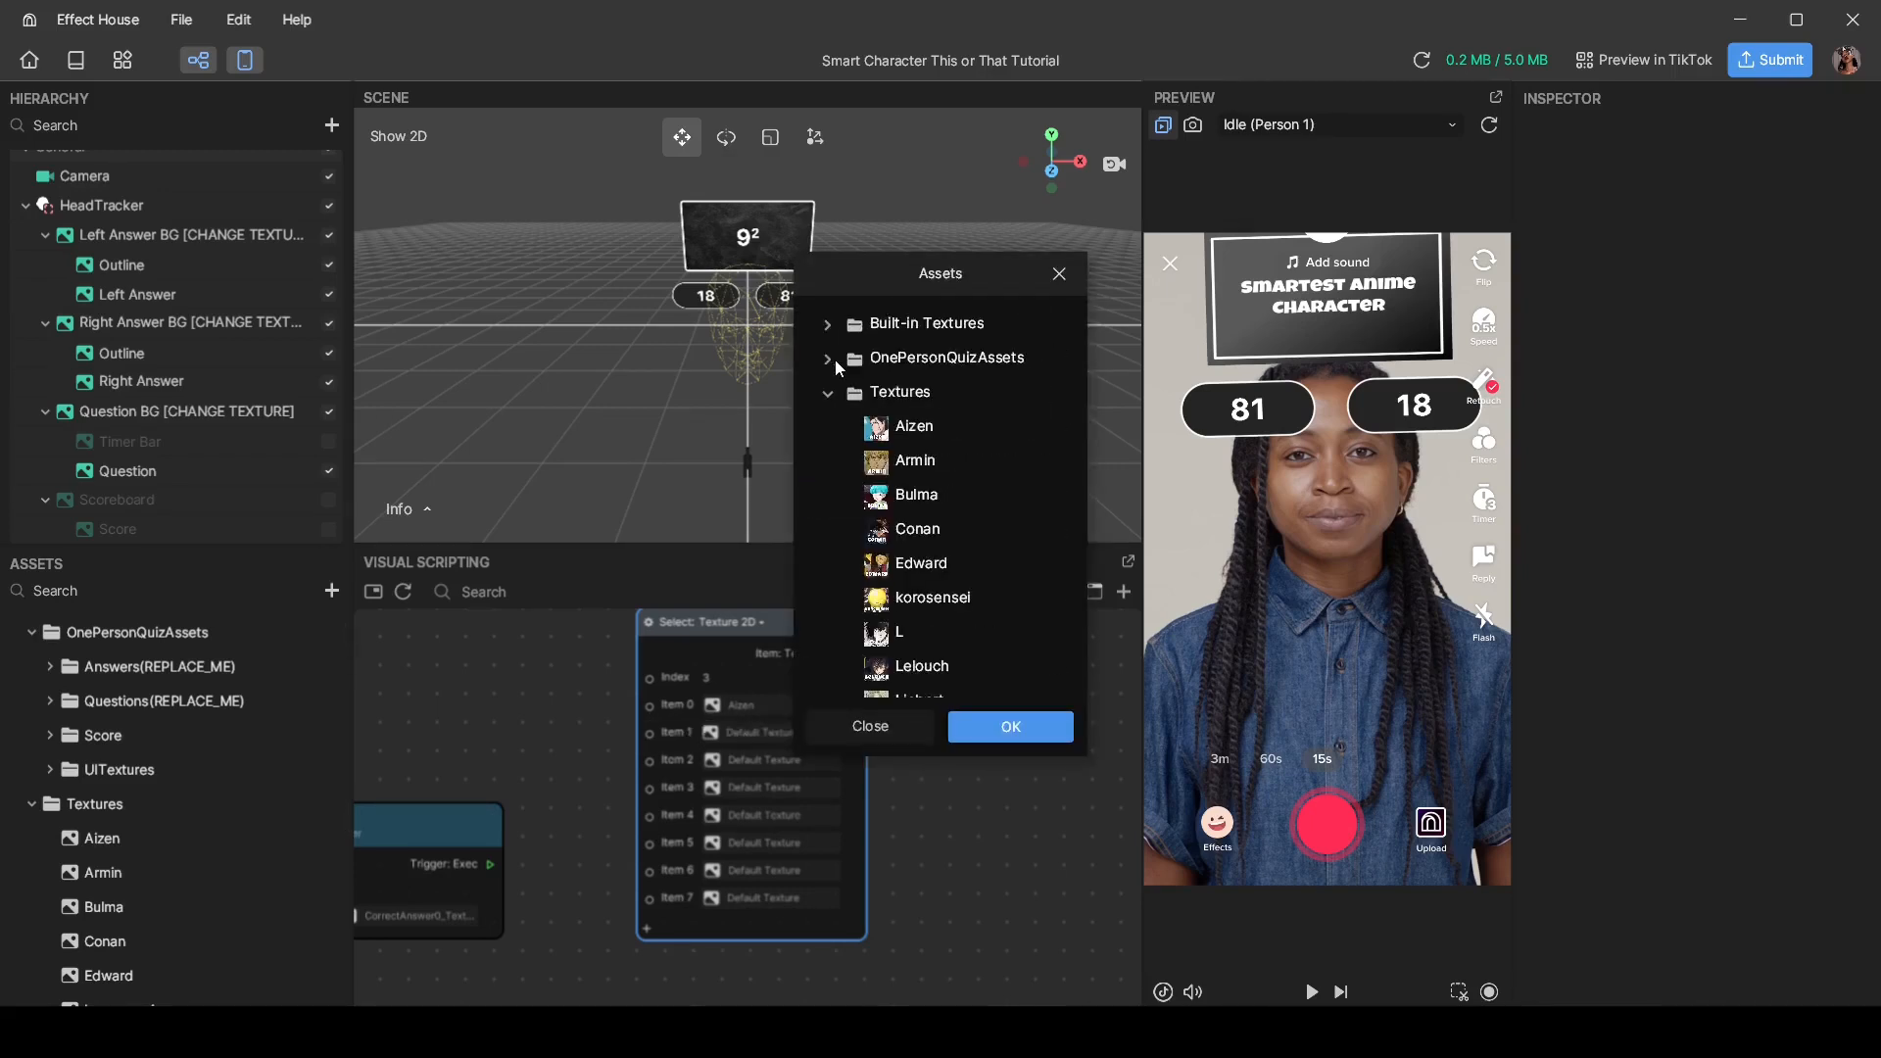
pyautogui.click(915, 461)
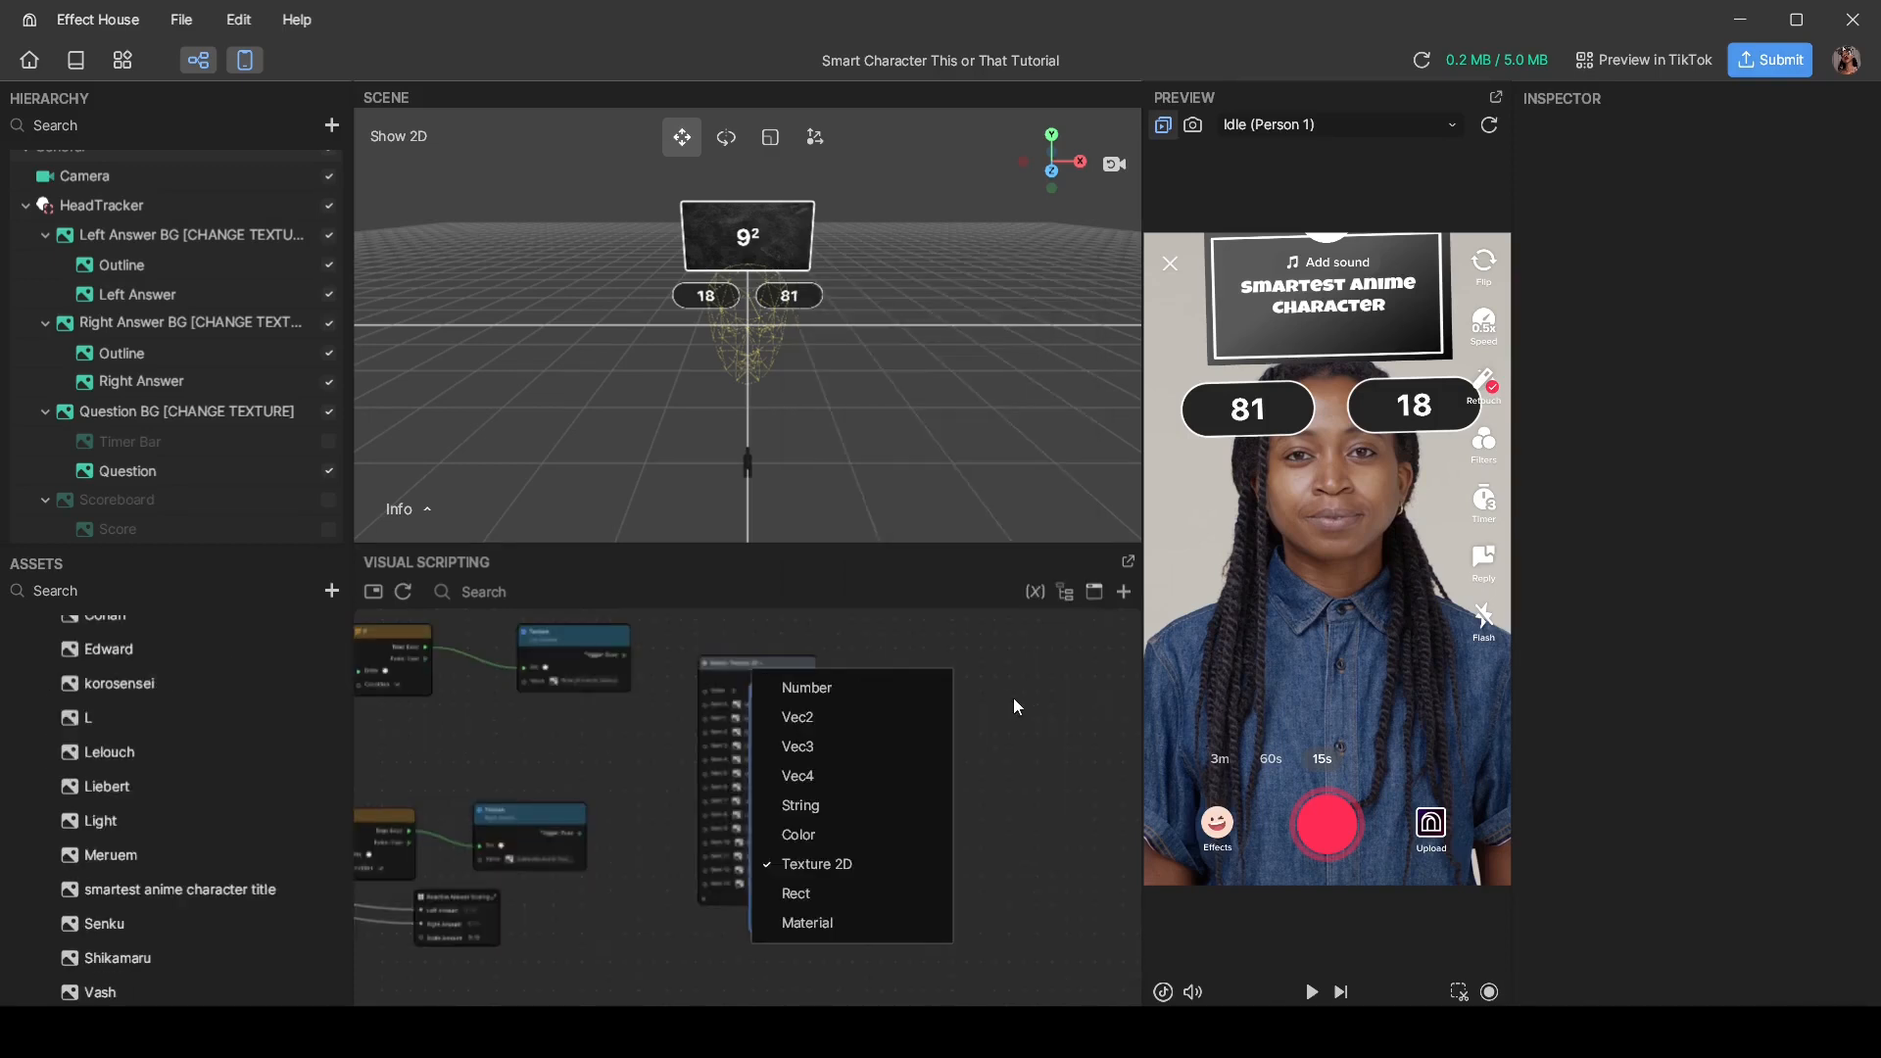
# Step: Paste a copy of the filled Select node and move it below the Right Answer Texture node
pyautogui.hotkey('ctrl', 'v')
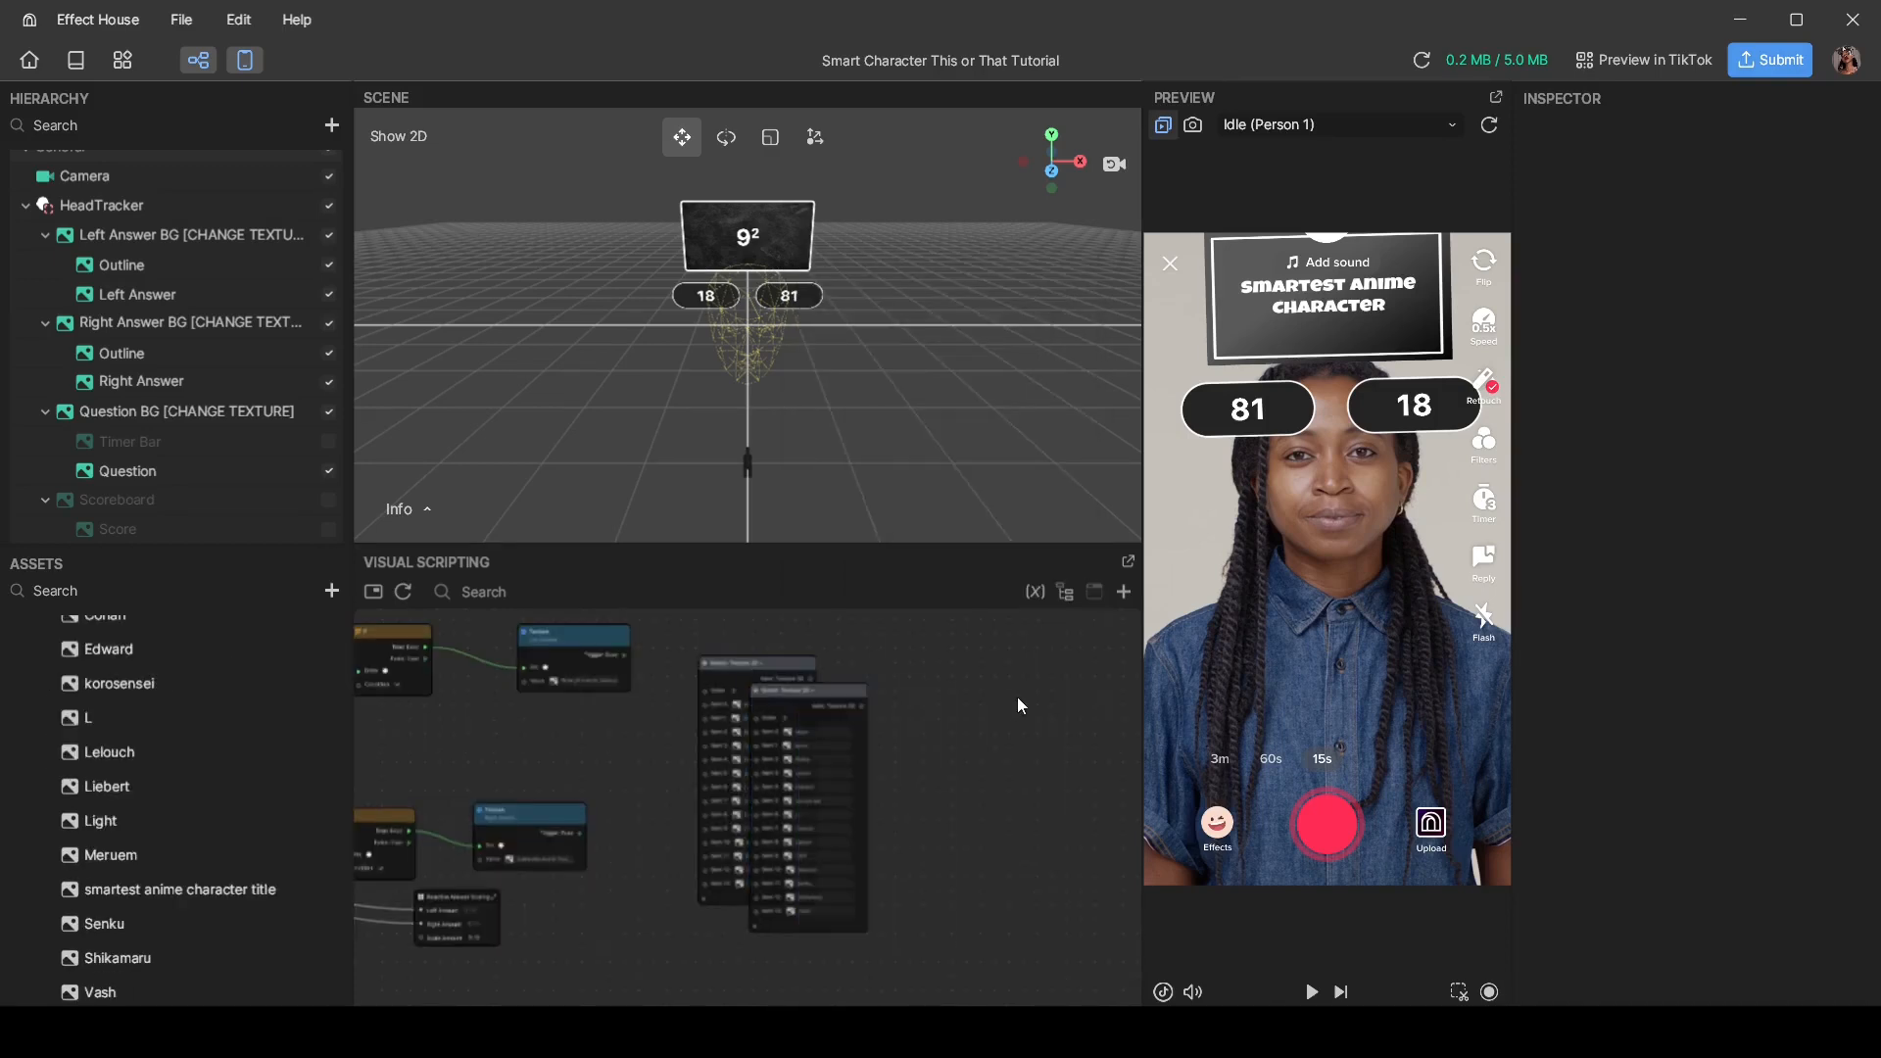
pyautogui.moveTo(836, 684); pyautogui.dragTo(697, 878)
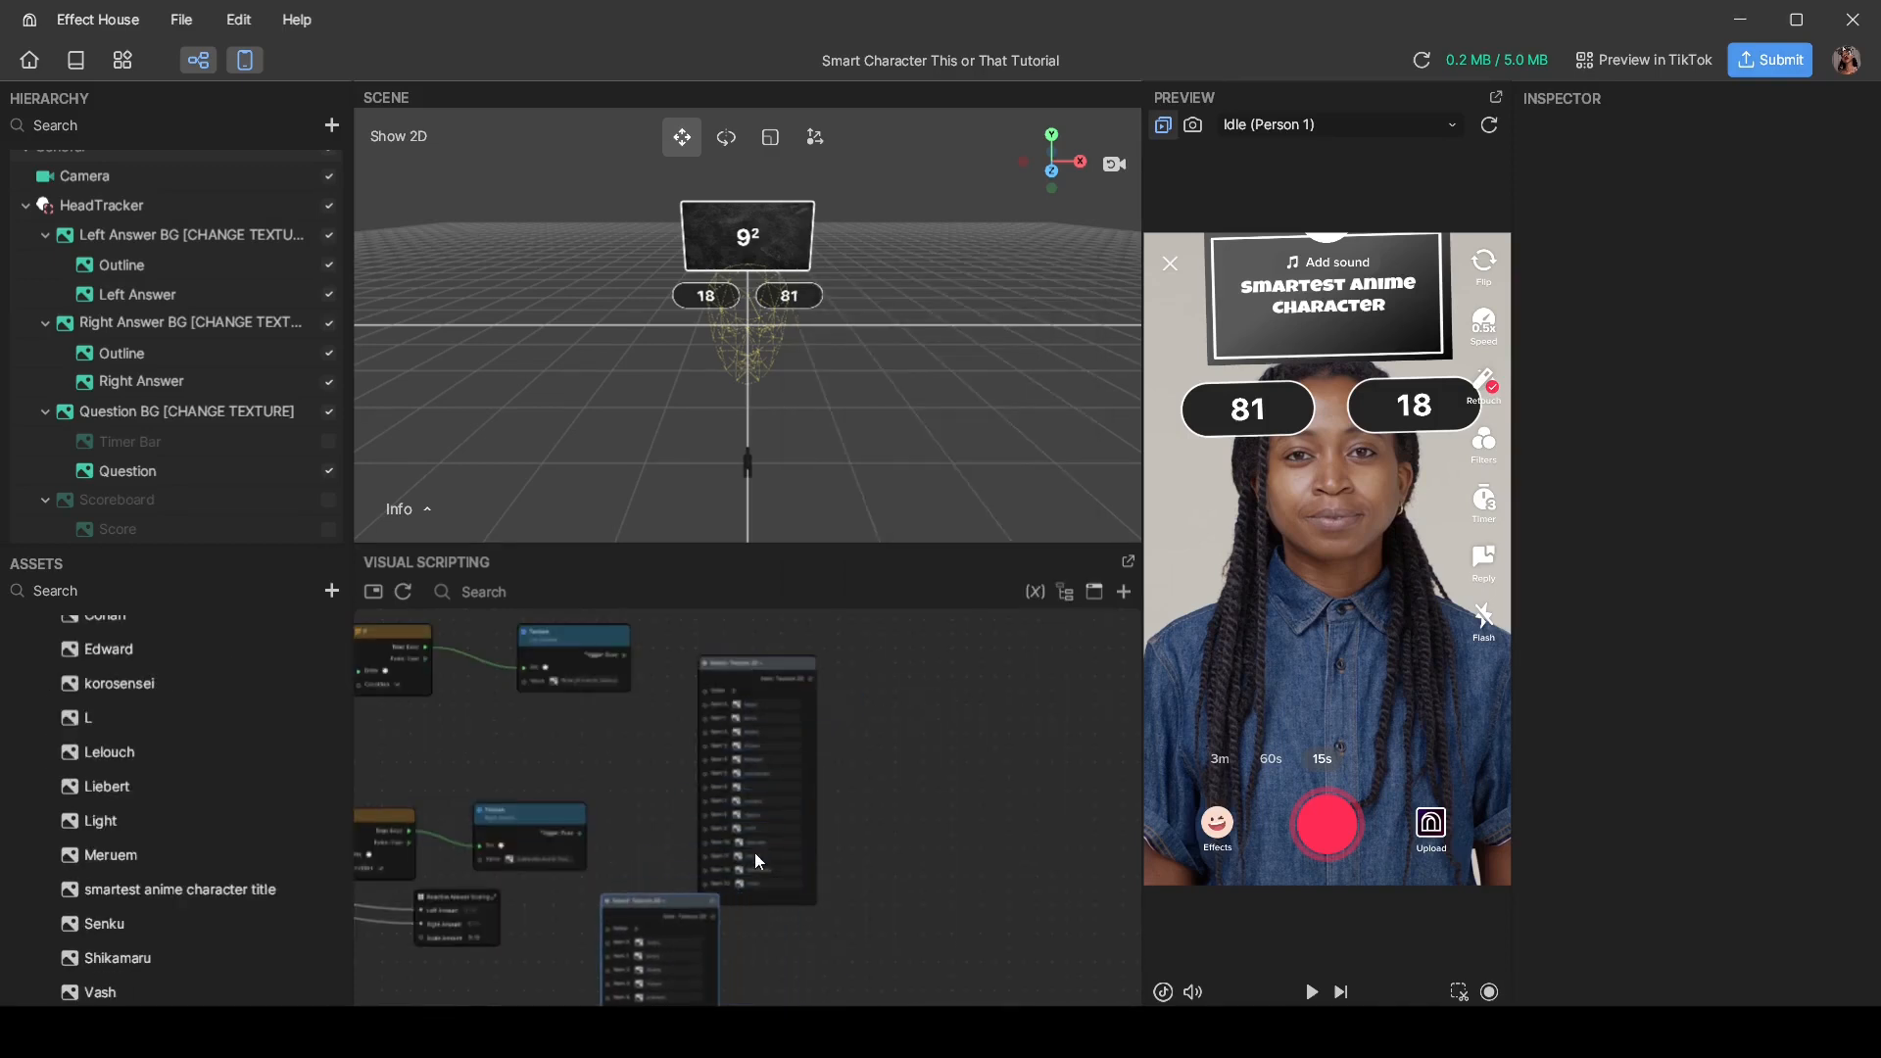
pyautogui.scroll(5, 770, 680)
pyautogui.scroll(-3, 931, 698)
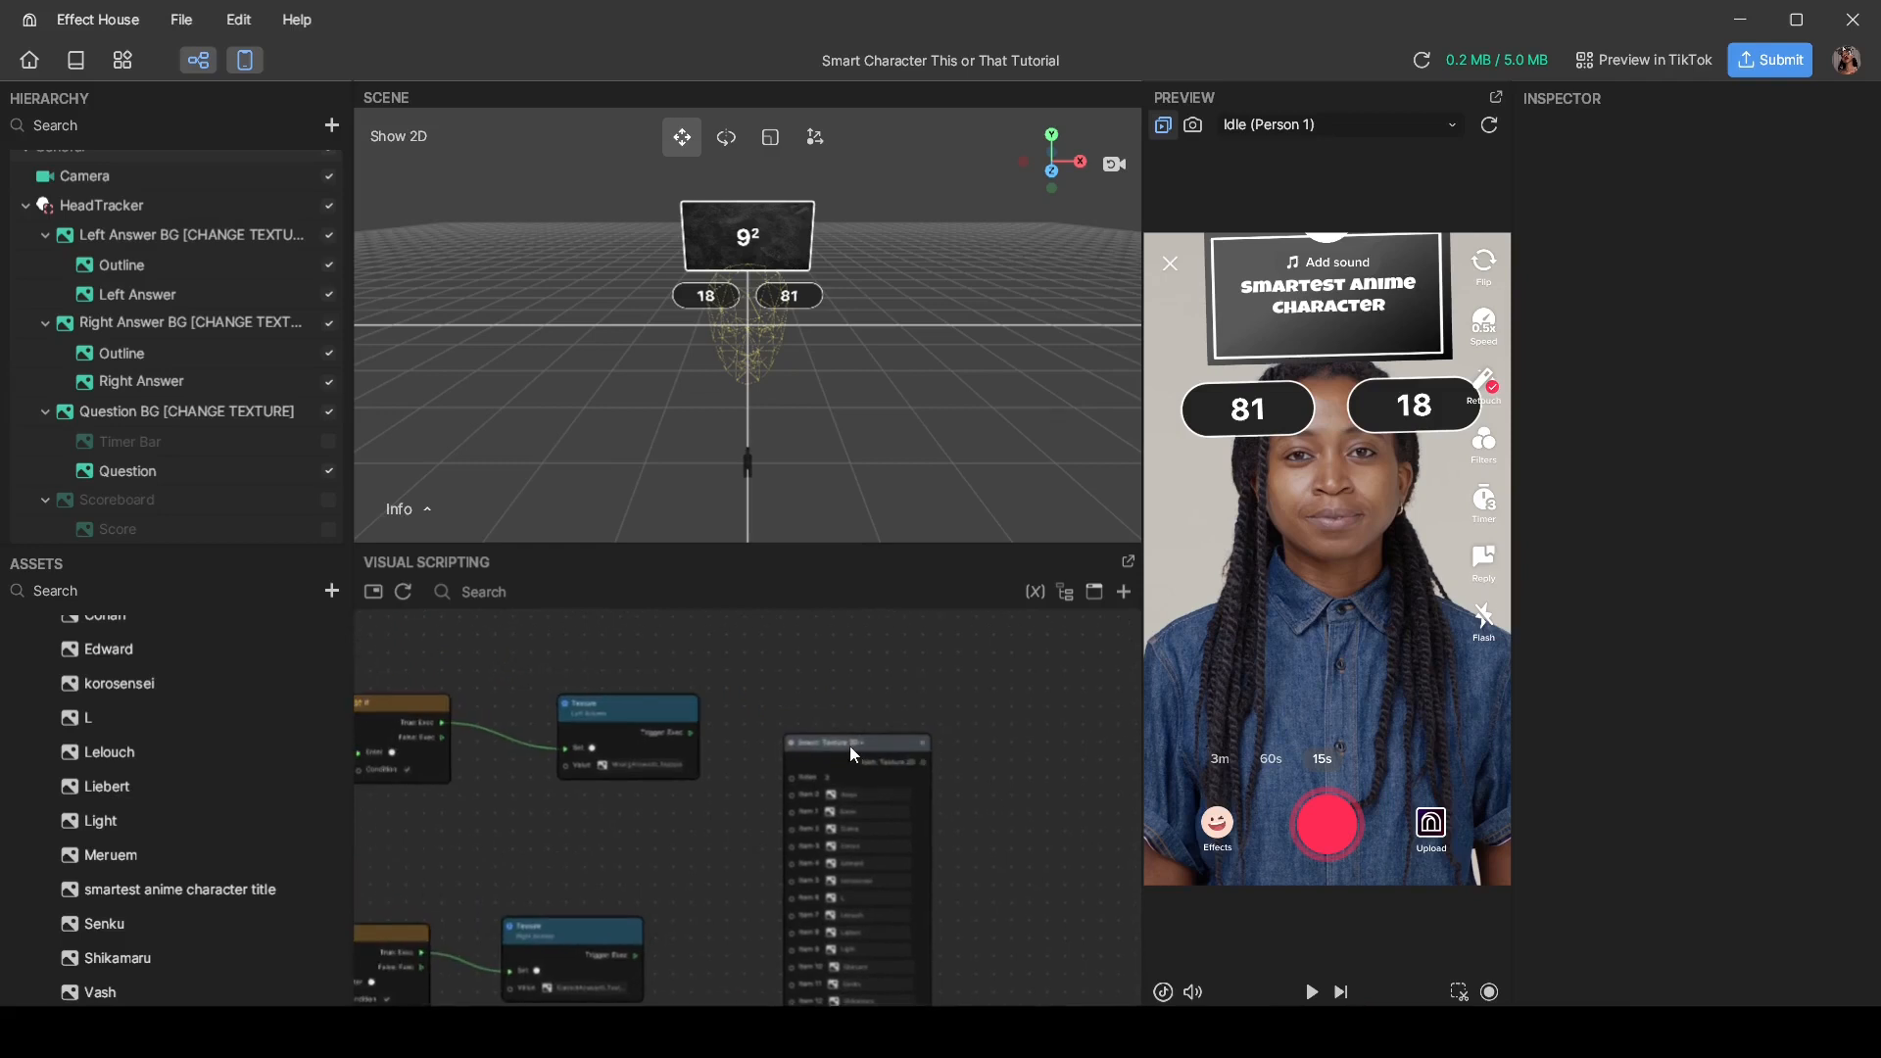
# Step: Arrange the two Select nodes so one sits beside the Left Answer Texture node and the other beside the Right Answer Texture node
pyautogui.moveTo(849, 744); pyautogui.dragTo(868, 609)
pyautogui.scroll(-3, 955, 745)
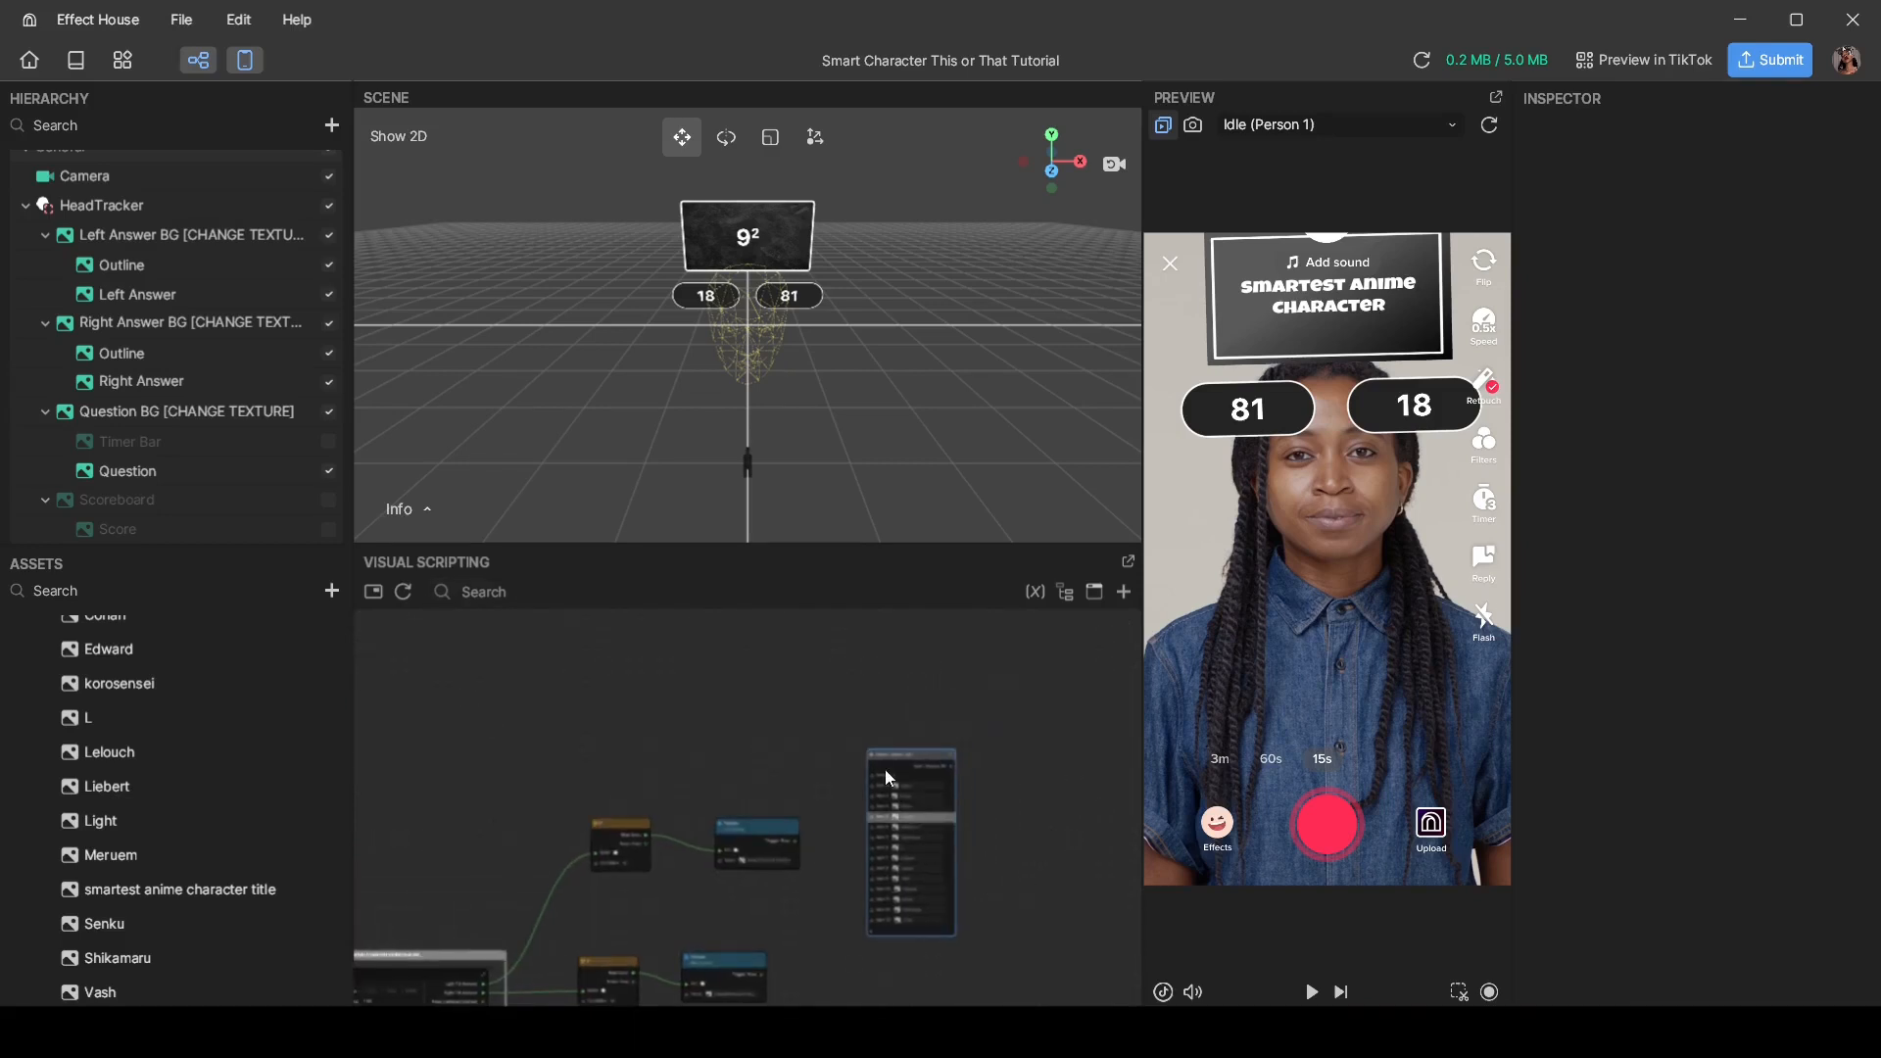
pyautogui.moveTo(872, 710); pyautogui.dragTo(872, 691)
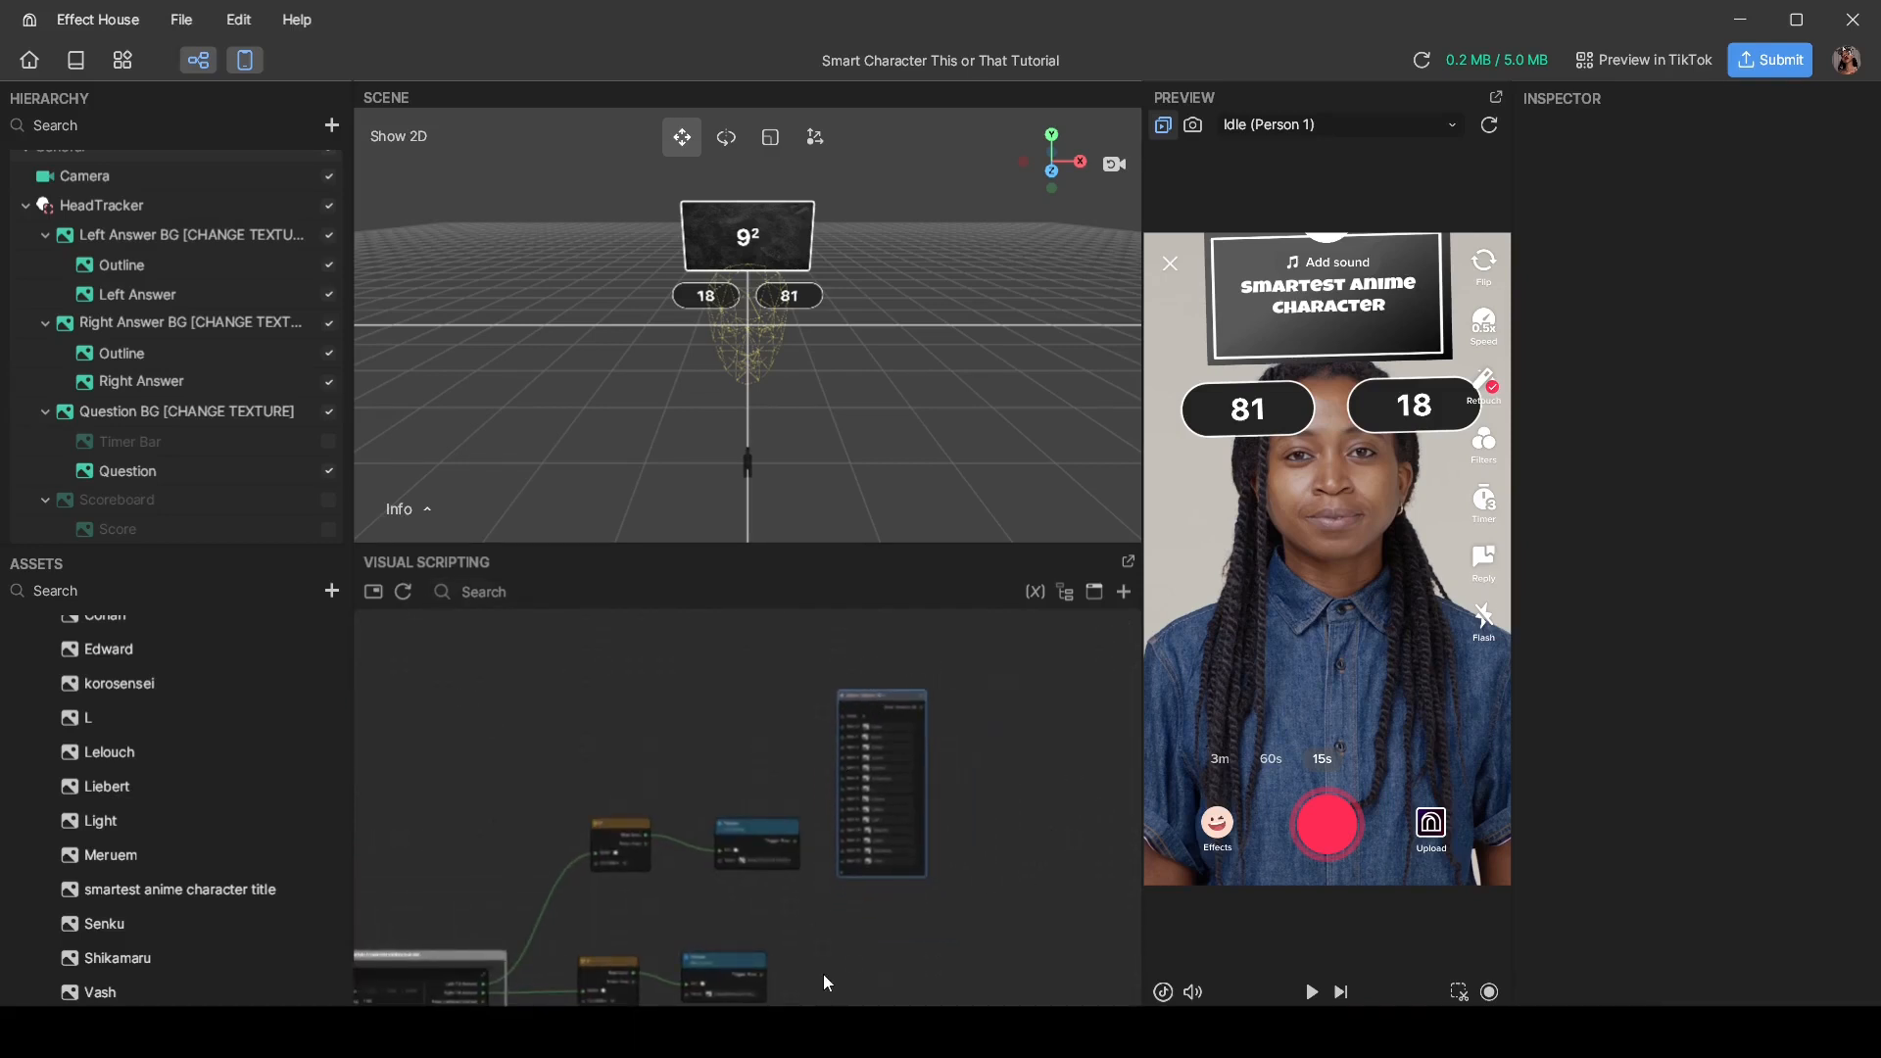
pyautogui.moveTo(831, 996); pyautogui.dragTo(783, 713, button='middle')
pyautogui.moveTo(768, 740); pyautogui.dragTo(805, 653)
# Step: Connect the Value input of the Left Answer and Right Answer Texture nodes to the Item output of their neighbouring Select nodes
pyautogui.moveTo(764, 670); pyautogui.dragTo(730, 983, button='middle')
pyautogui.scroll(3, 632, 891)
pyautogui.moveTo(633, 892); pyautogui.dragTo(906, 693)
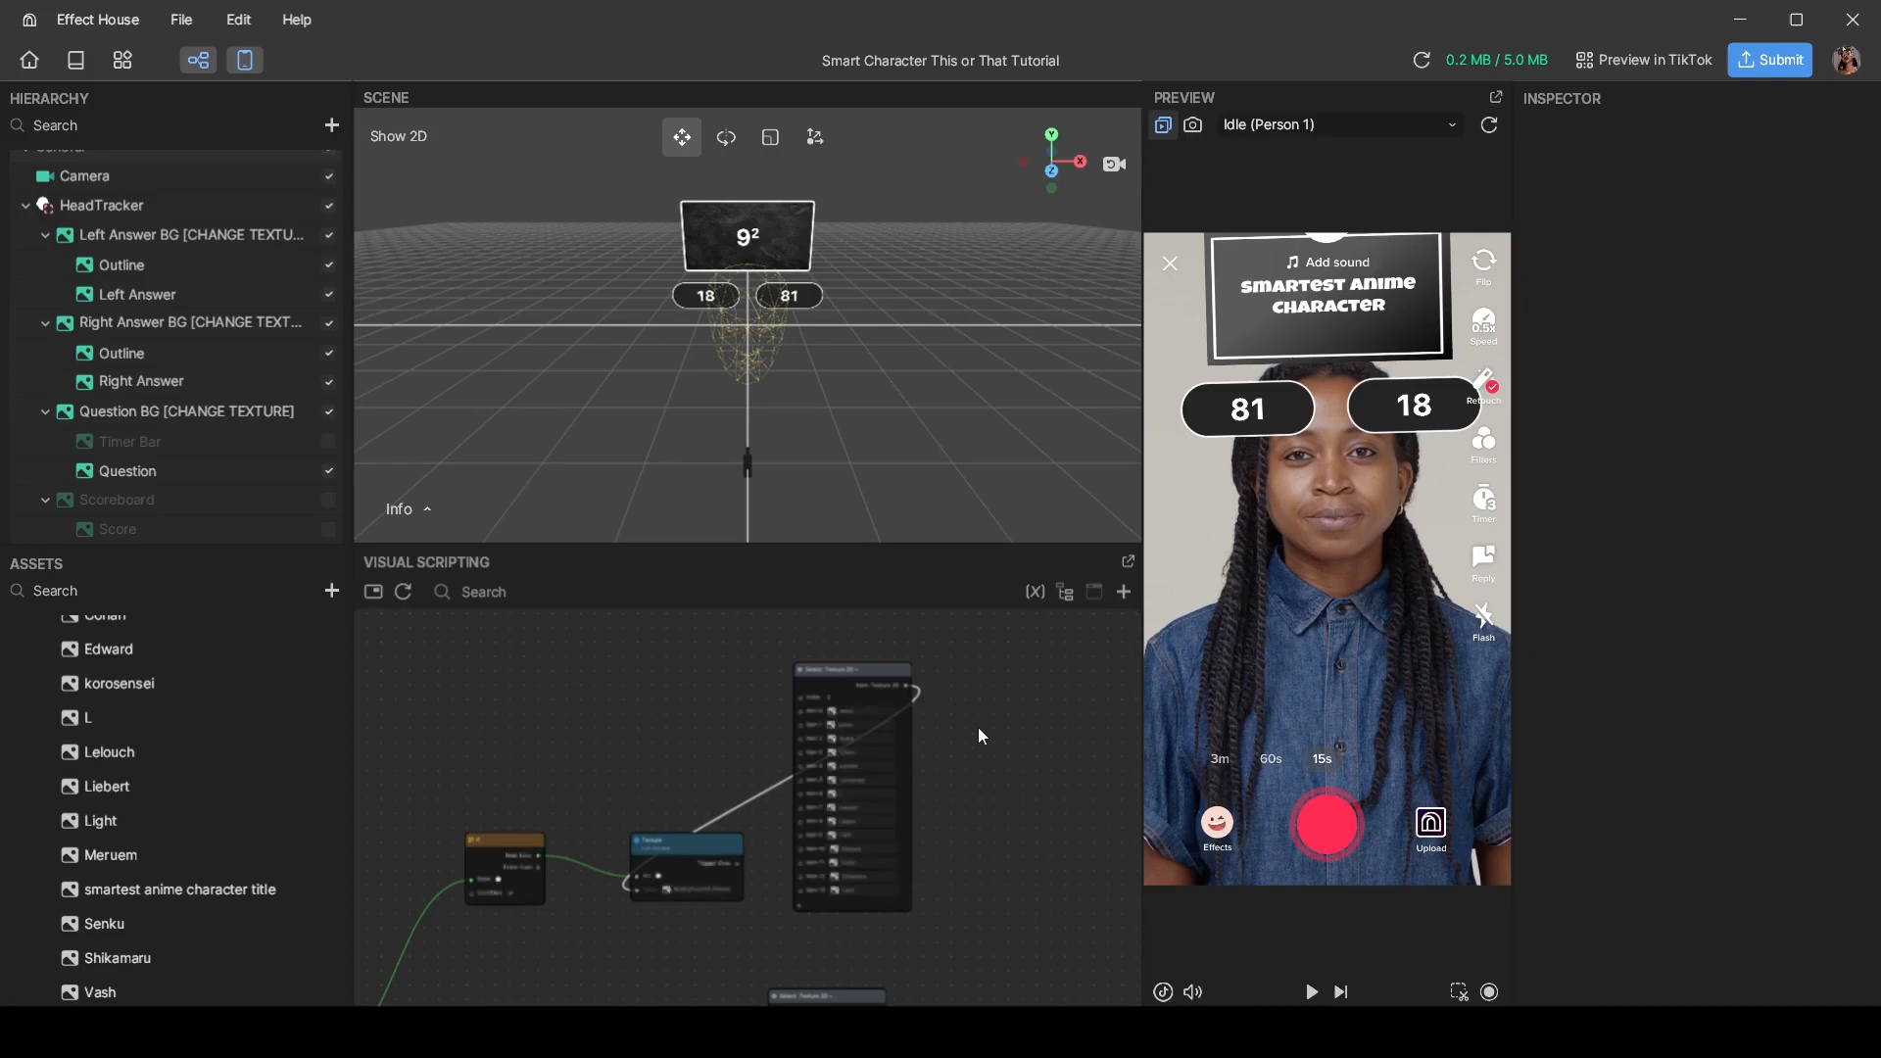
pyautogui.scroll(-5, 939, 842)
pyautogui.moveTo(964, 828); pyautogui.dragTo(963, 614, button='middle')
pyautogui.scroll(6, 973, 739)
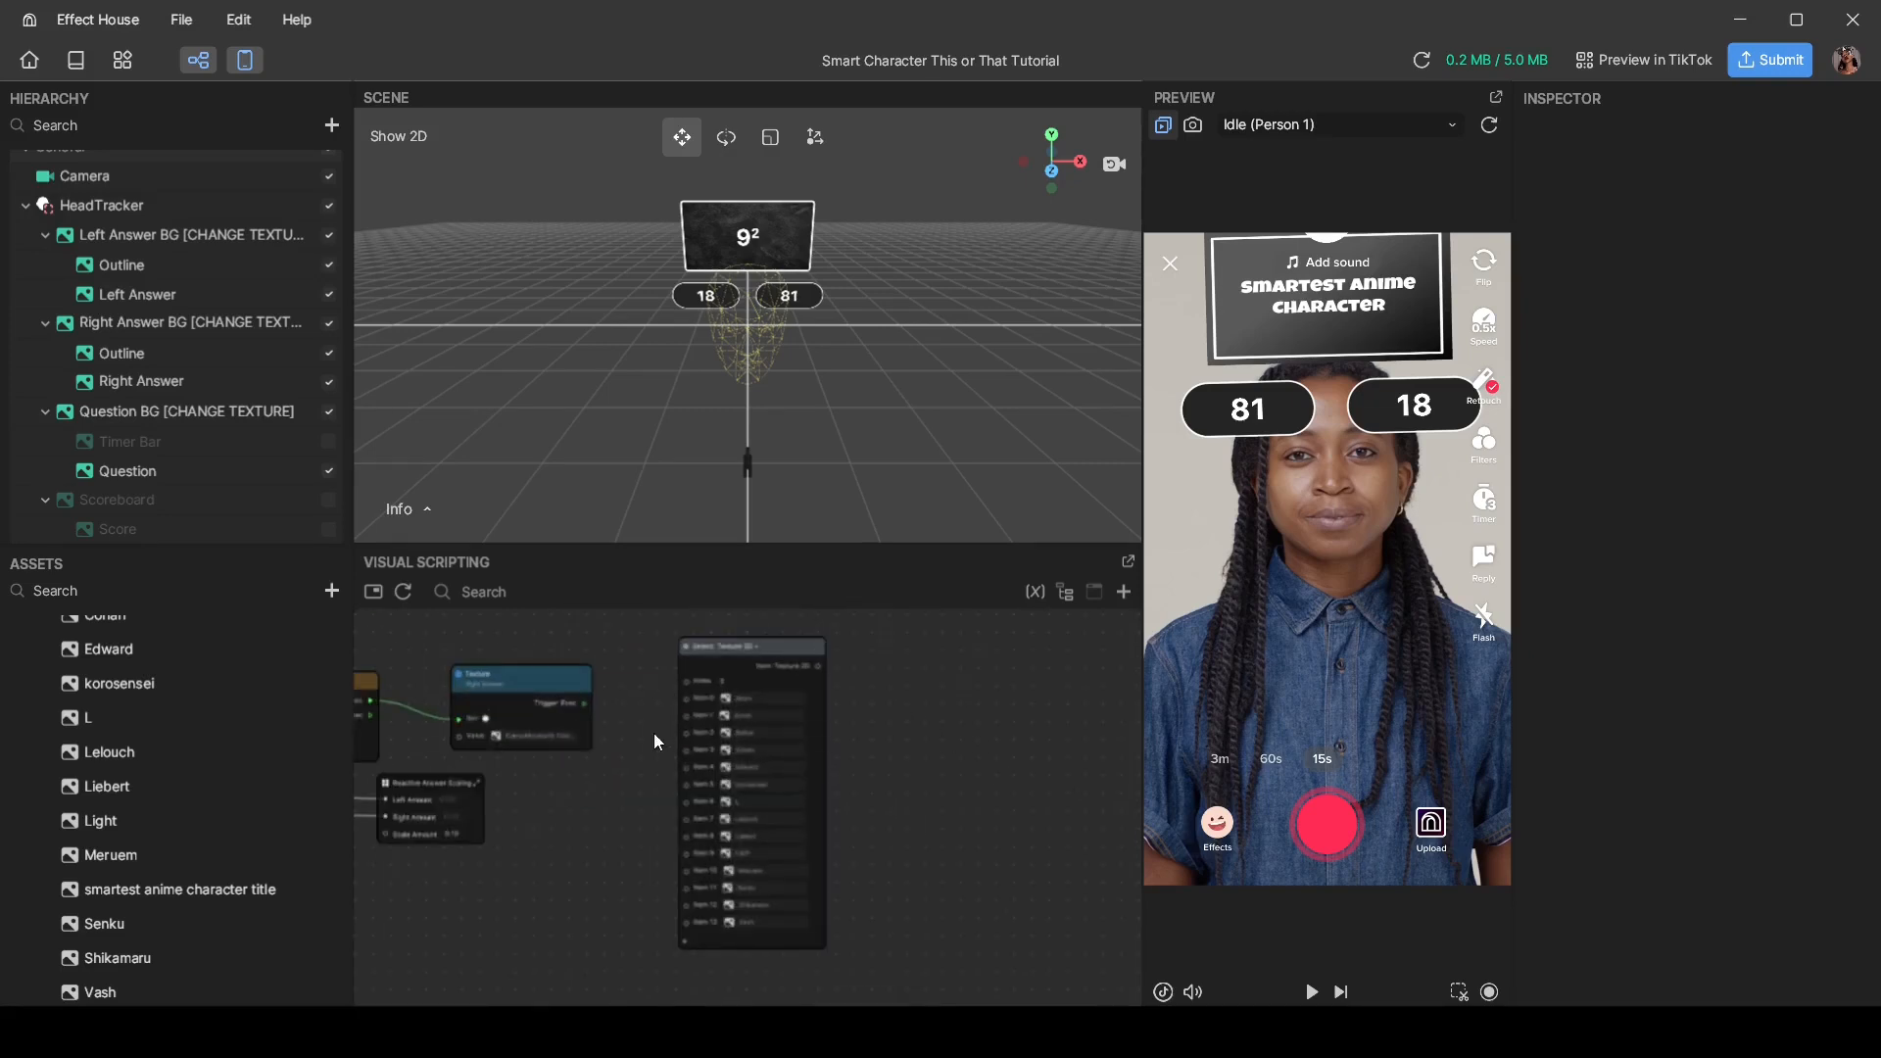
pyautogui.moveTo(459, 737); pyautogui.dragTo(819, 666)
# Step: Add a Random node and place it below the Left Answer Texture node
pyautogui.scroll(-3, 896, 698)
pyautogui.scroll(-5, 877, 705)
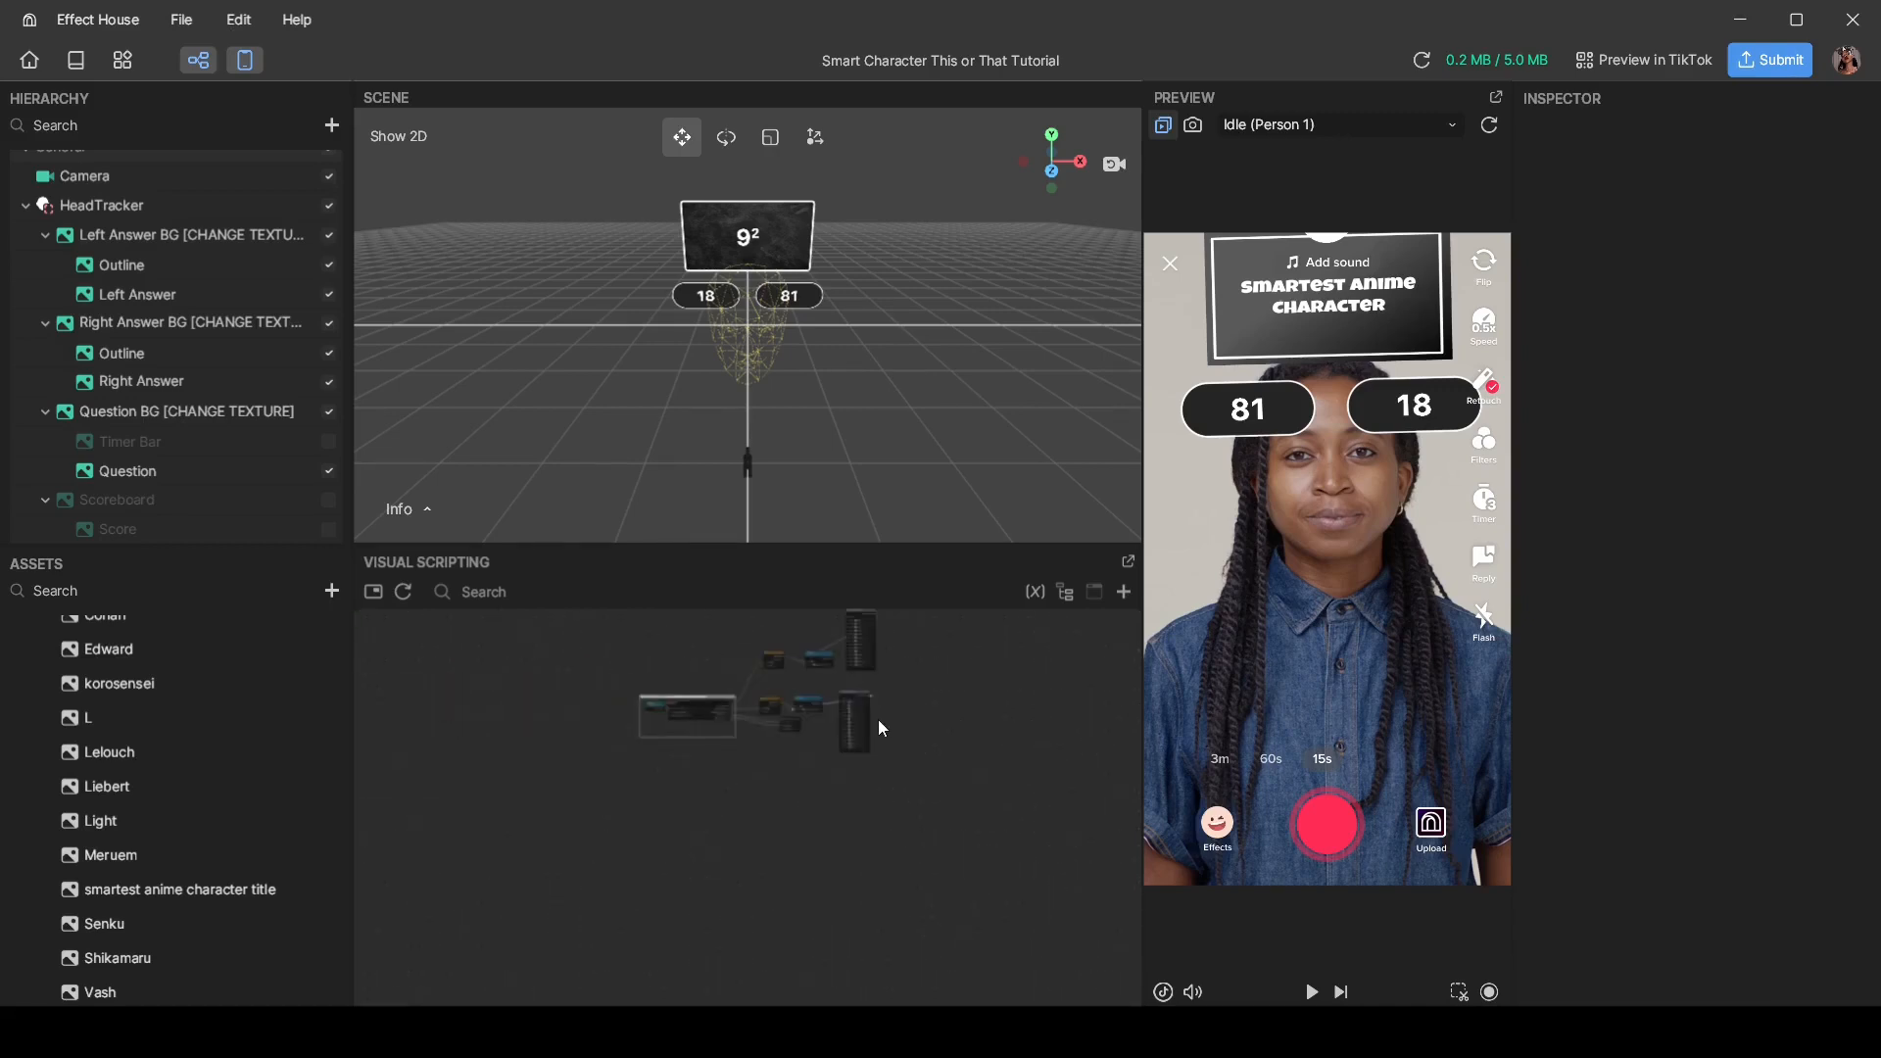
pyautogui.scroll(6, 881, 723)
pyautogui.scroll(-3, 899, 764)
pyautogui.moveTo(890, 753); pyautogui.dragTo(903, 810, button='middle')
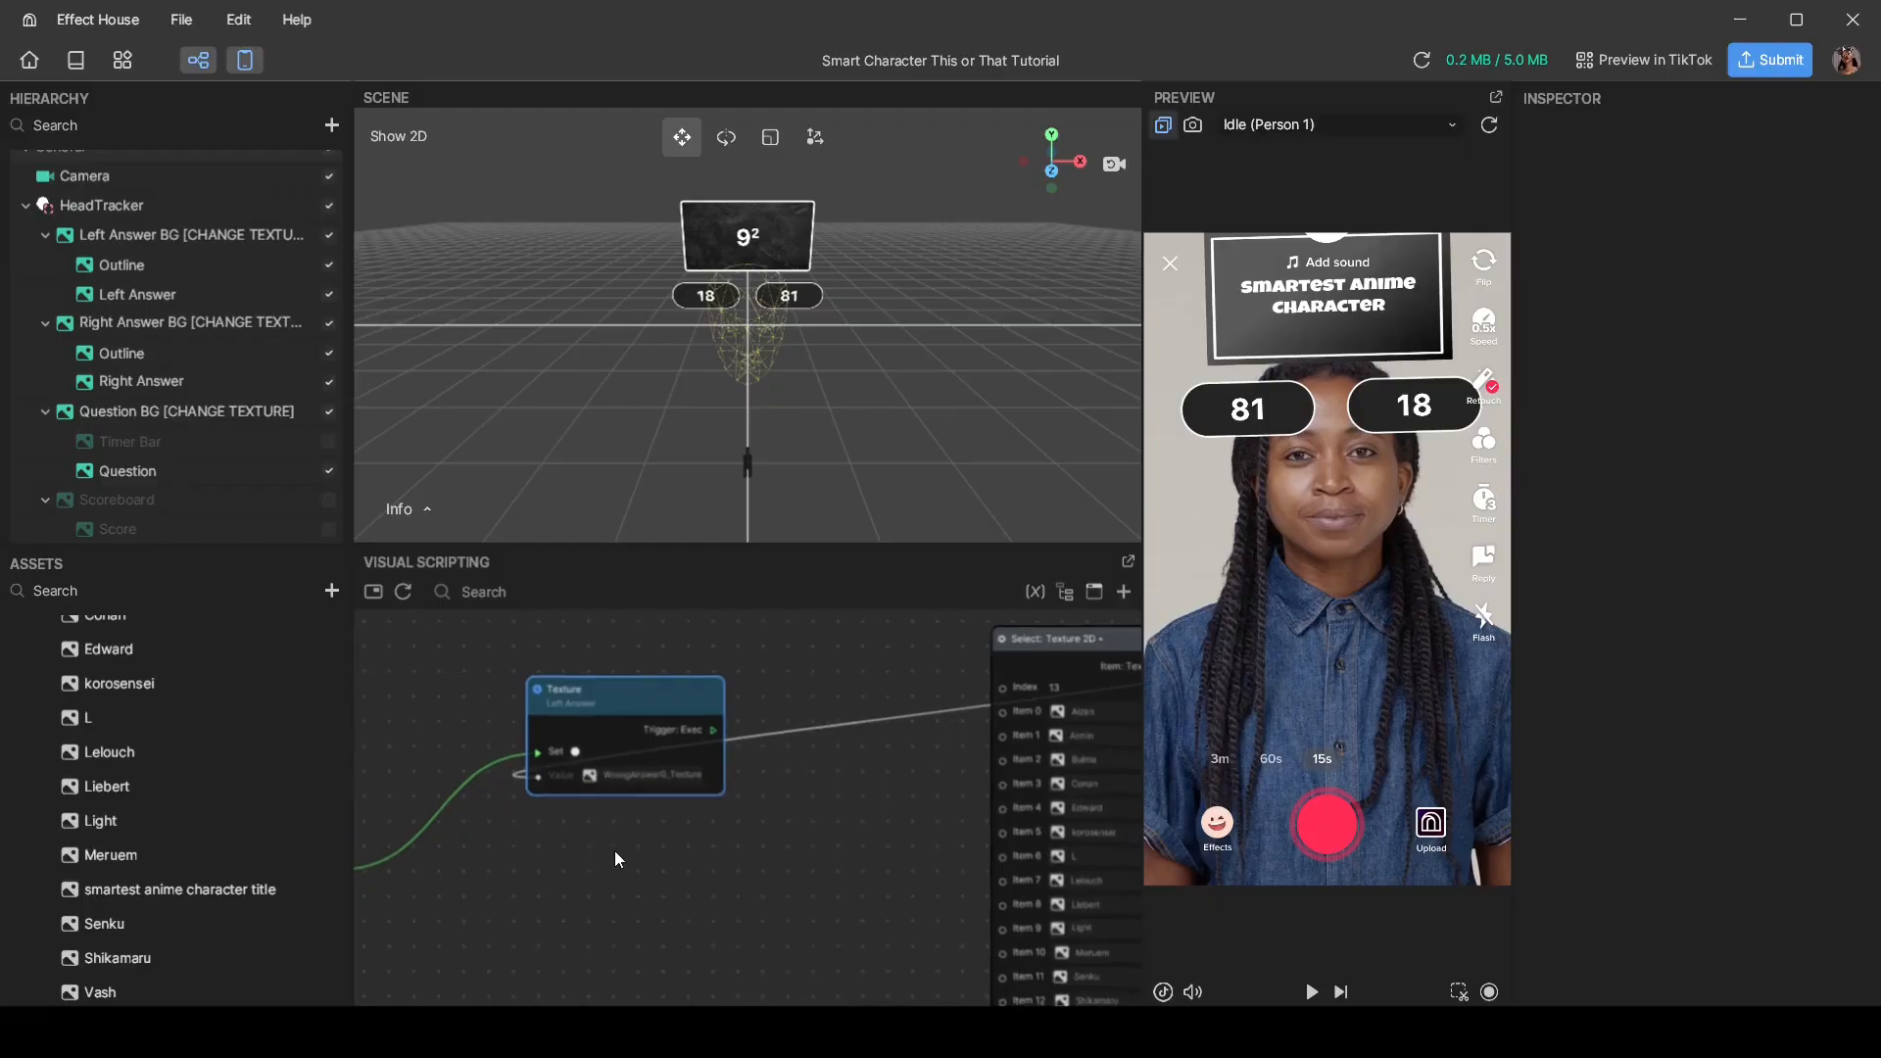
pyautogui.click(1124, 593)
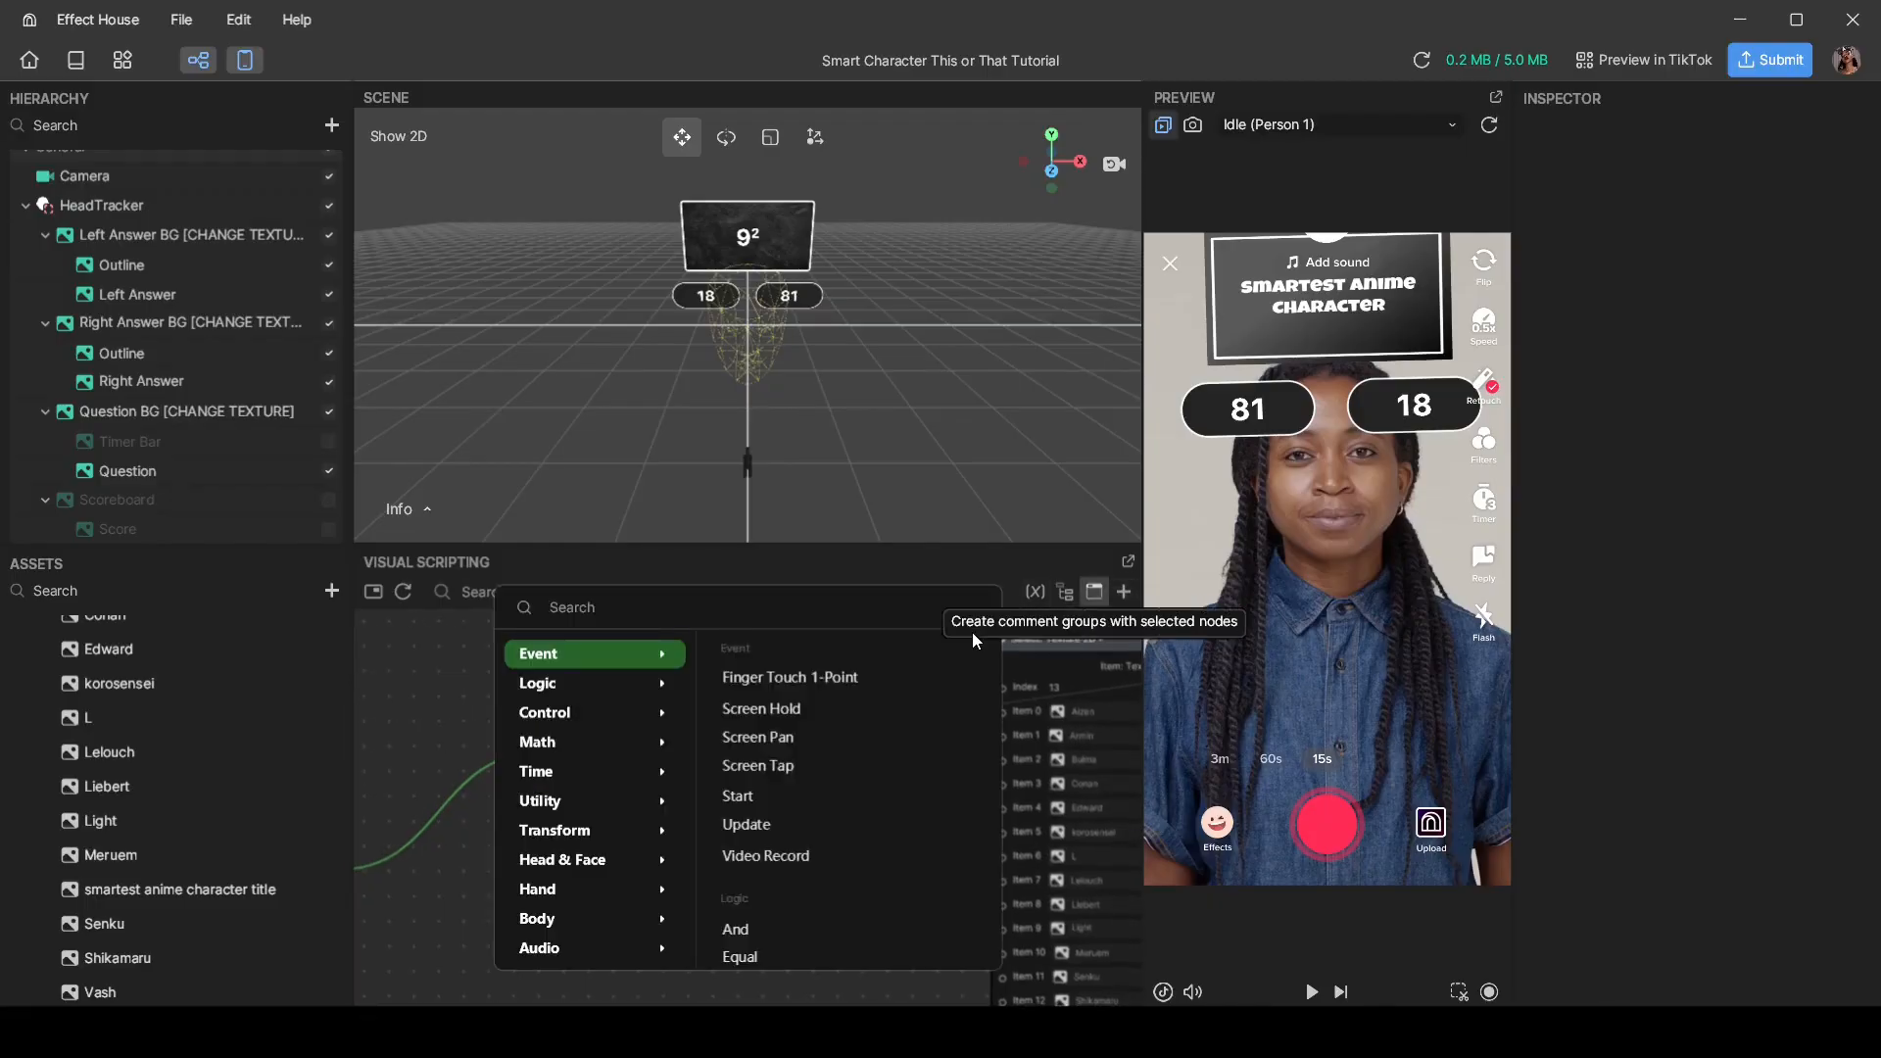
pyautogui.write('rand')
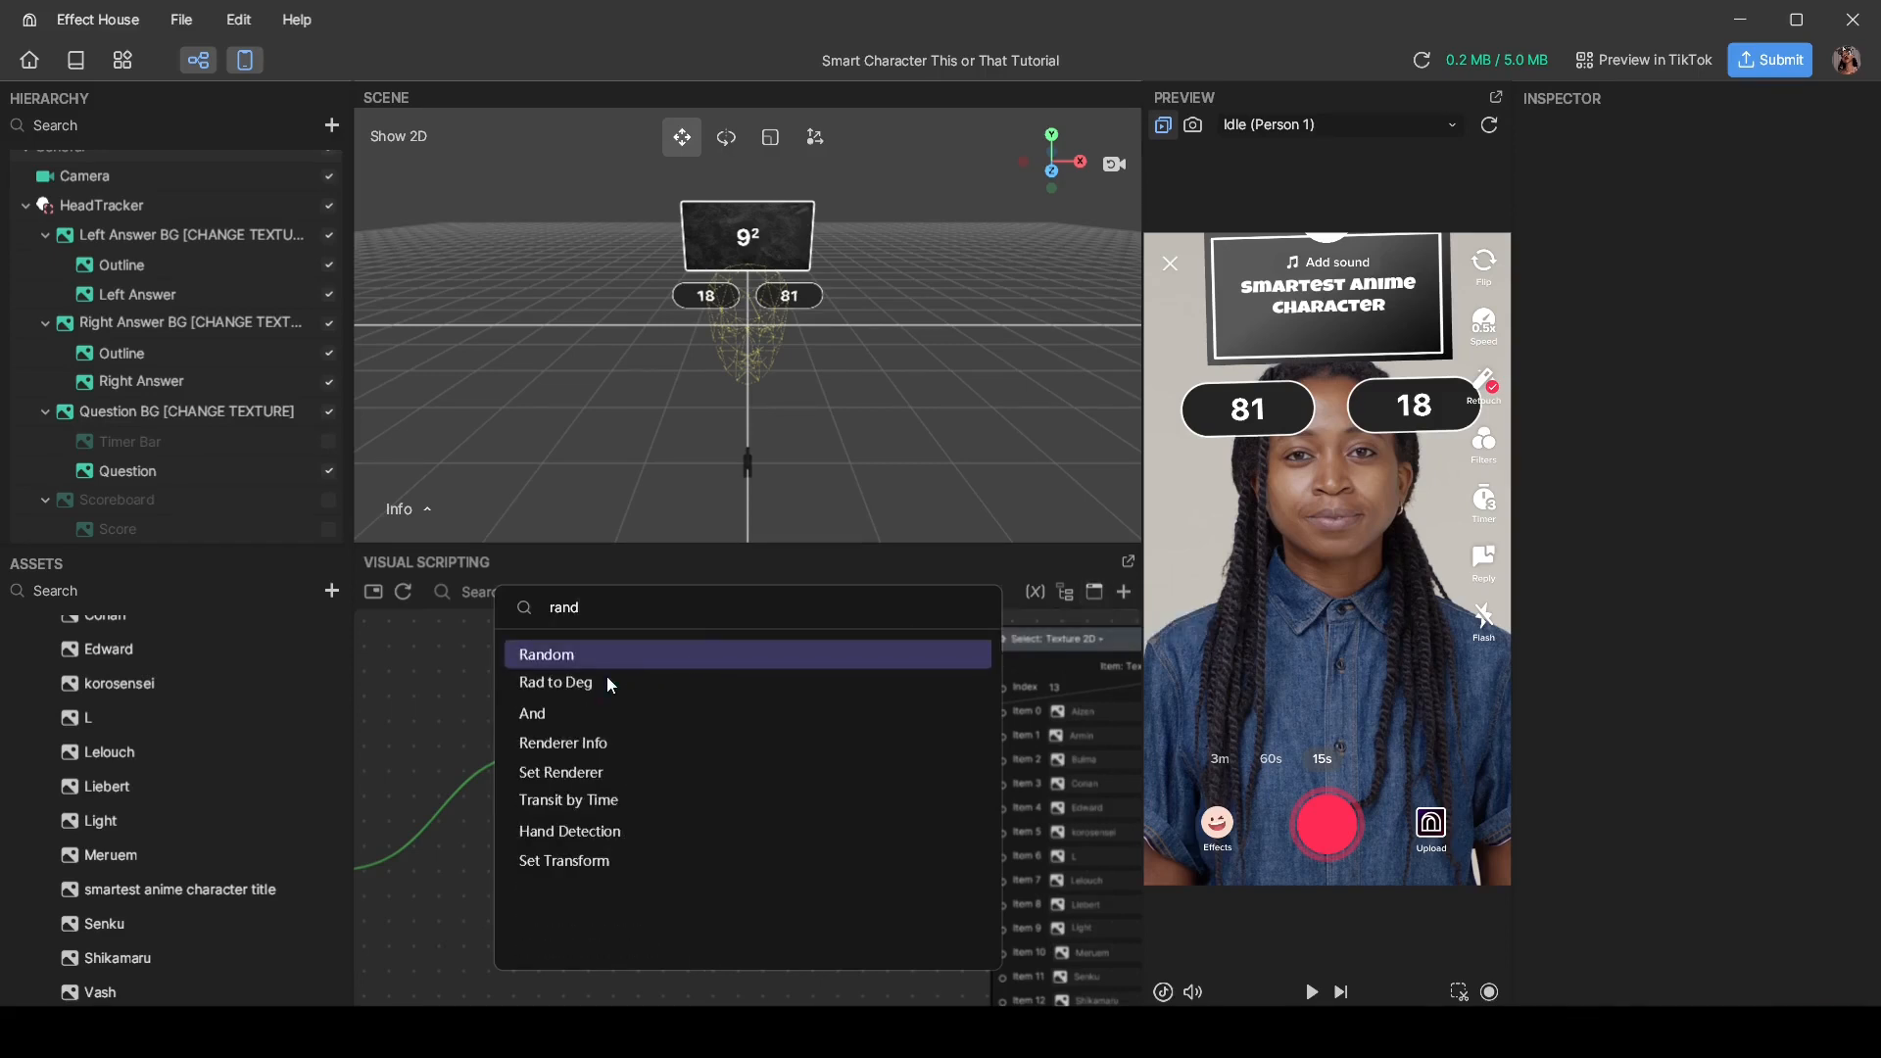
pyautogui.press('Return')
pyautogui.moveTo(793, 838); pyautogui.dragTo(542, 890)
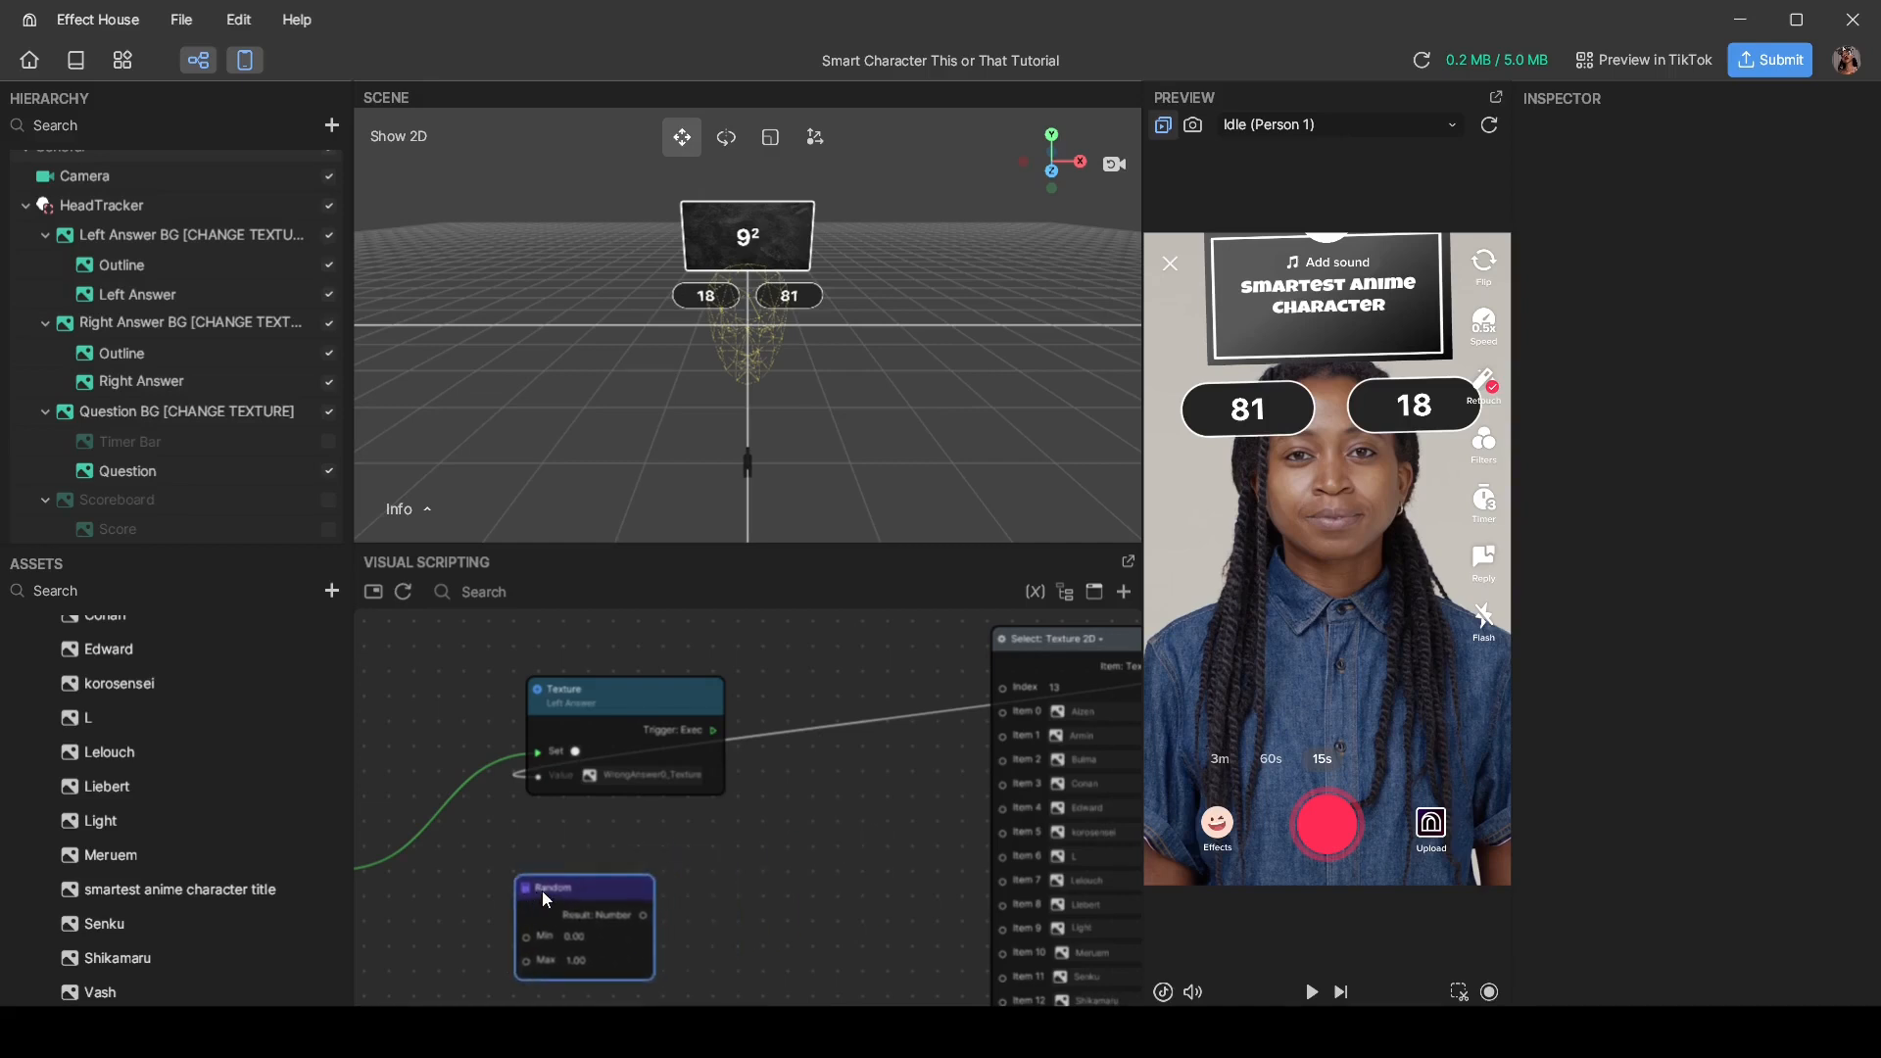
# Step: Set the Random node's maximum to 13.9
pyautogui.scroll(-2, 708, 892)
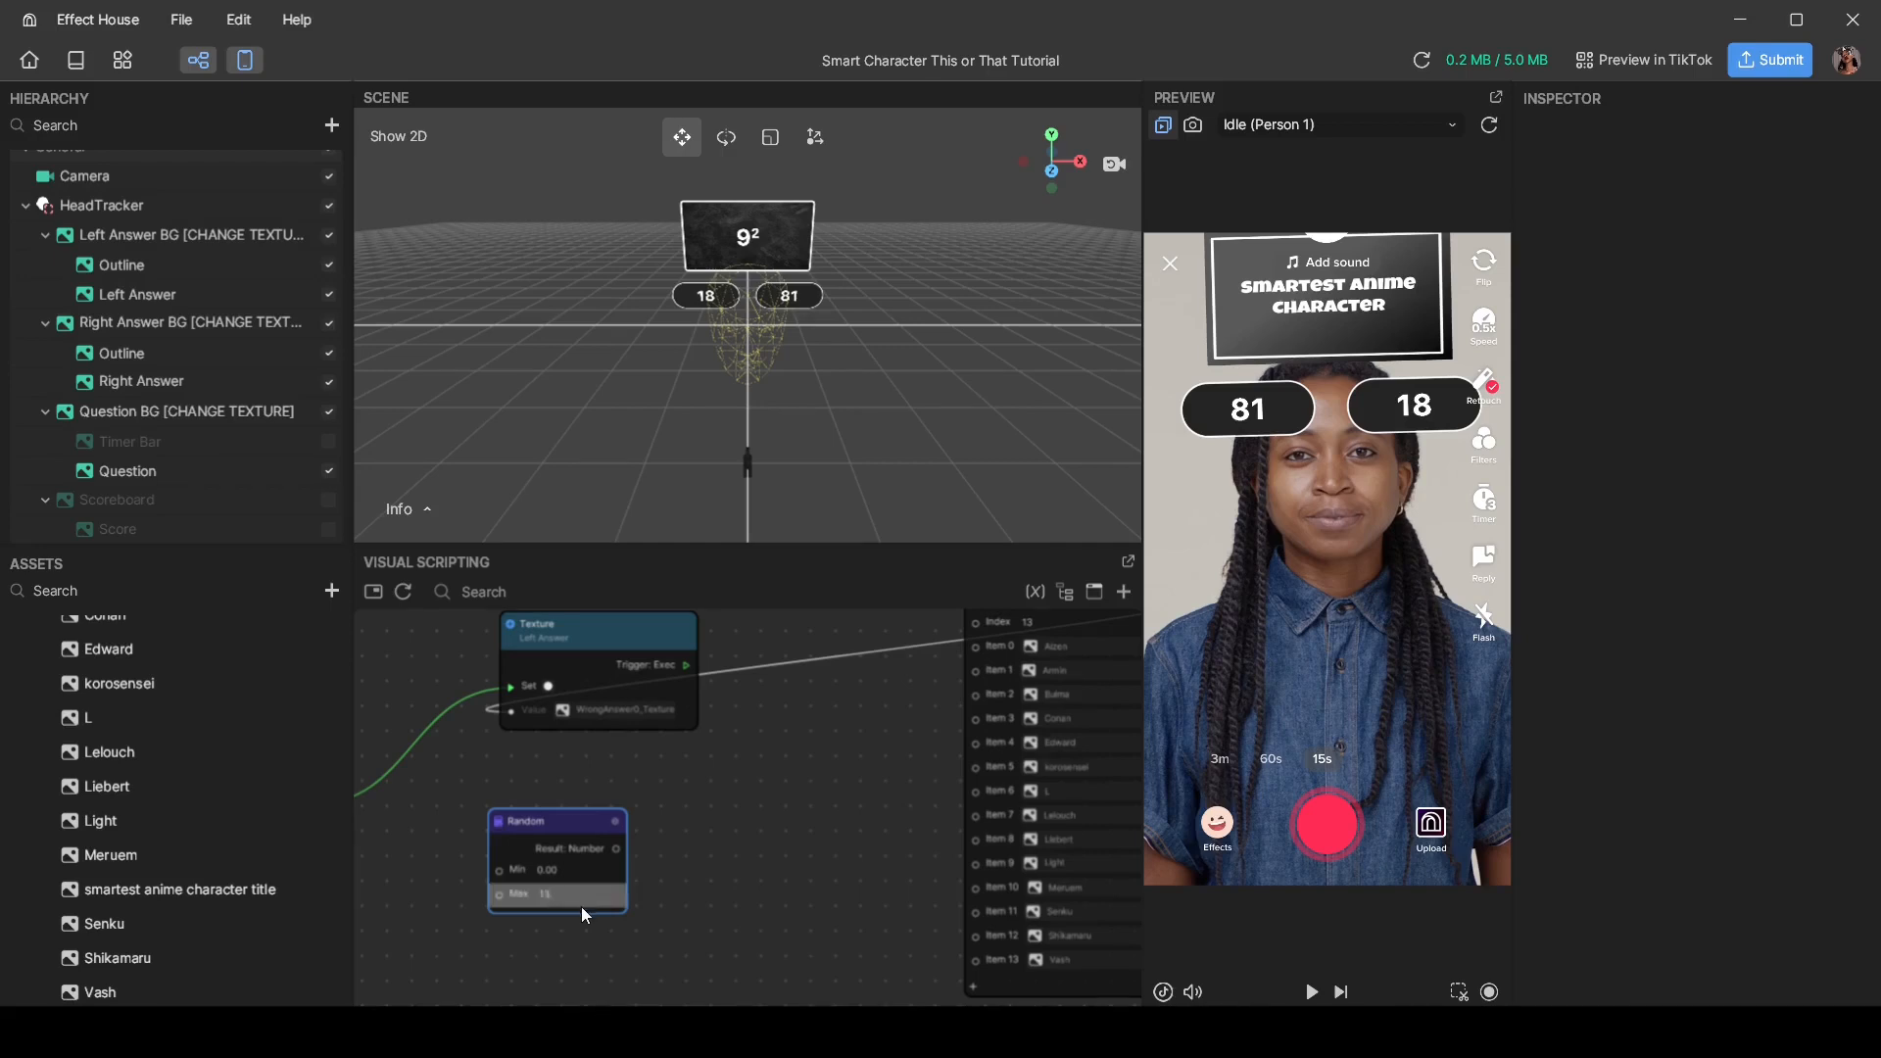
pyautogui.scroll(3, 579, 907)
pyautogui.write('9')
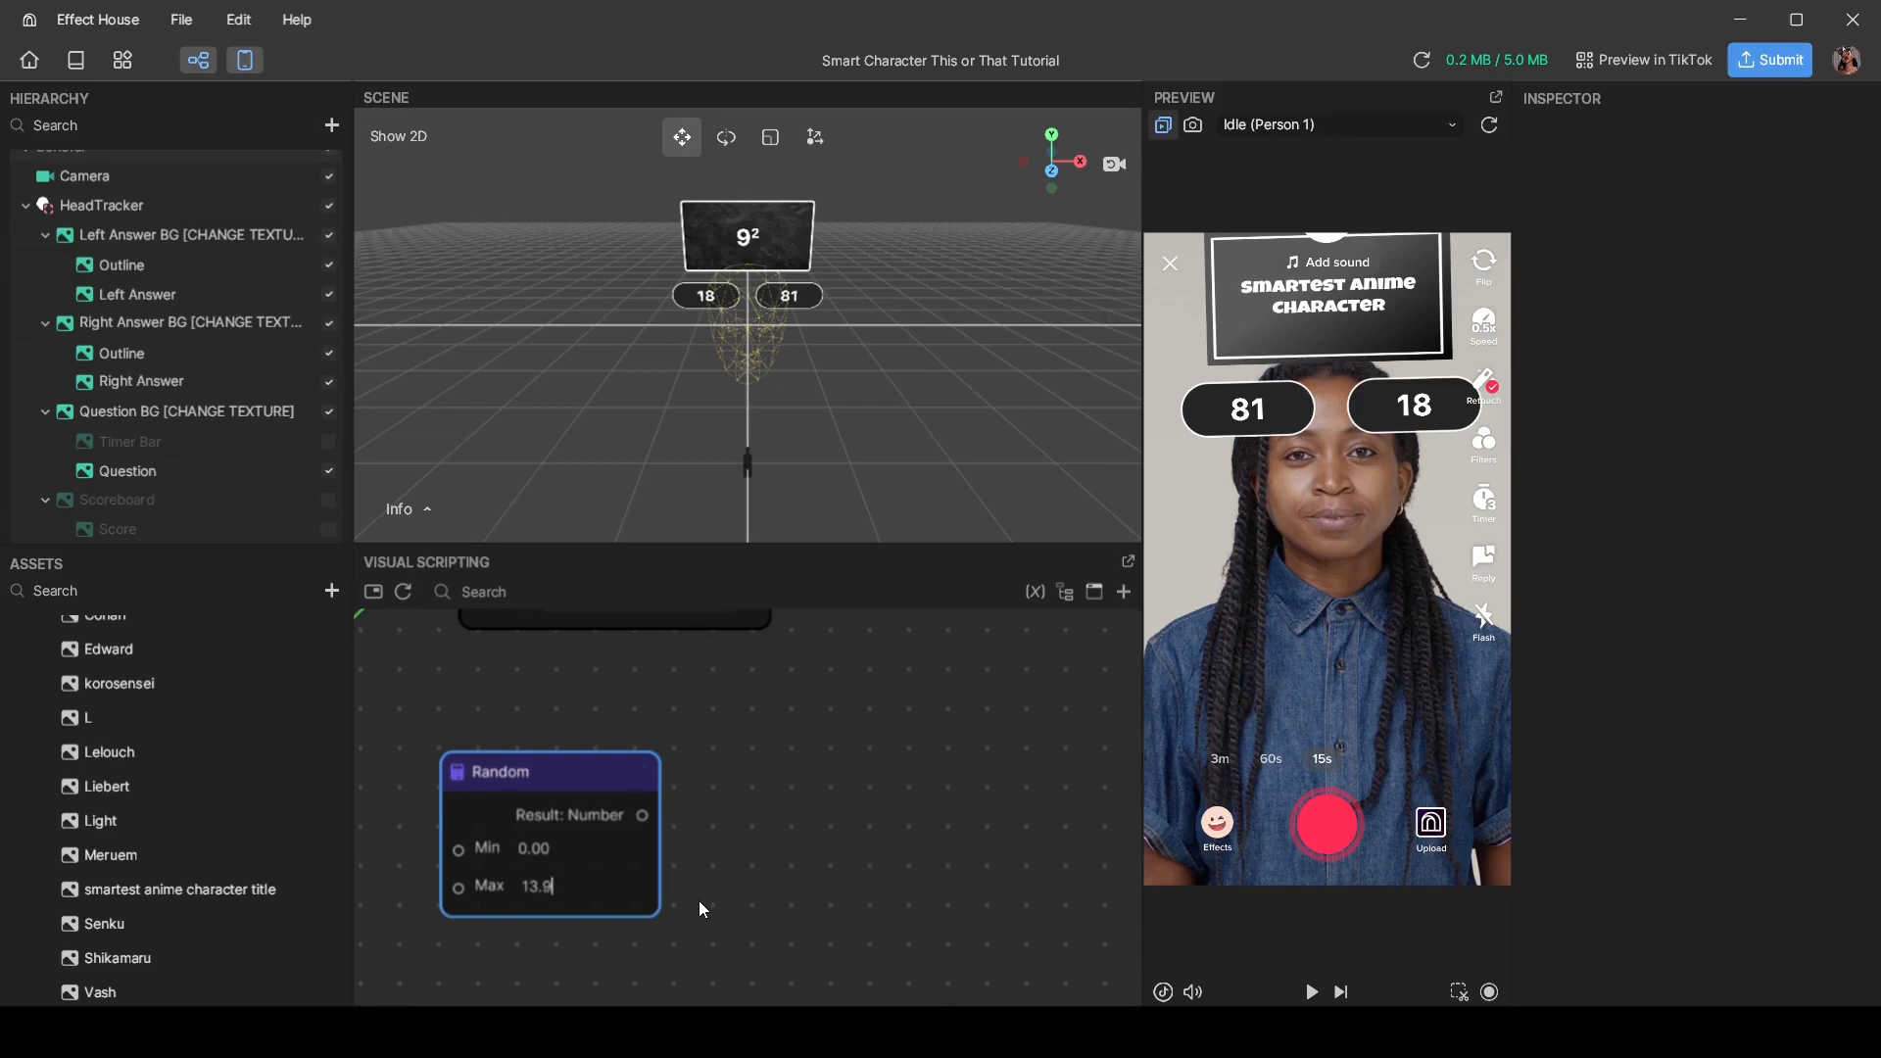
pyautogui.click(835, 865)
# Step: Add a Floor node and place it between the Random node and the upper Select node
pyautogui.moveTo(836, 864); pyautogui.dragTo(730, 872, button='middle')
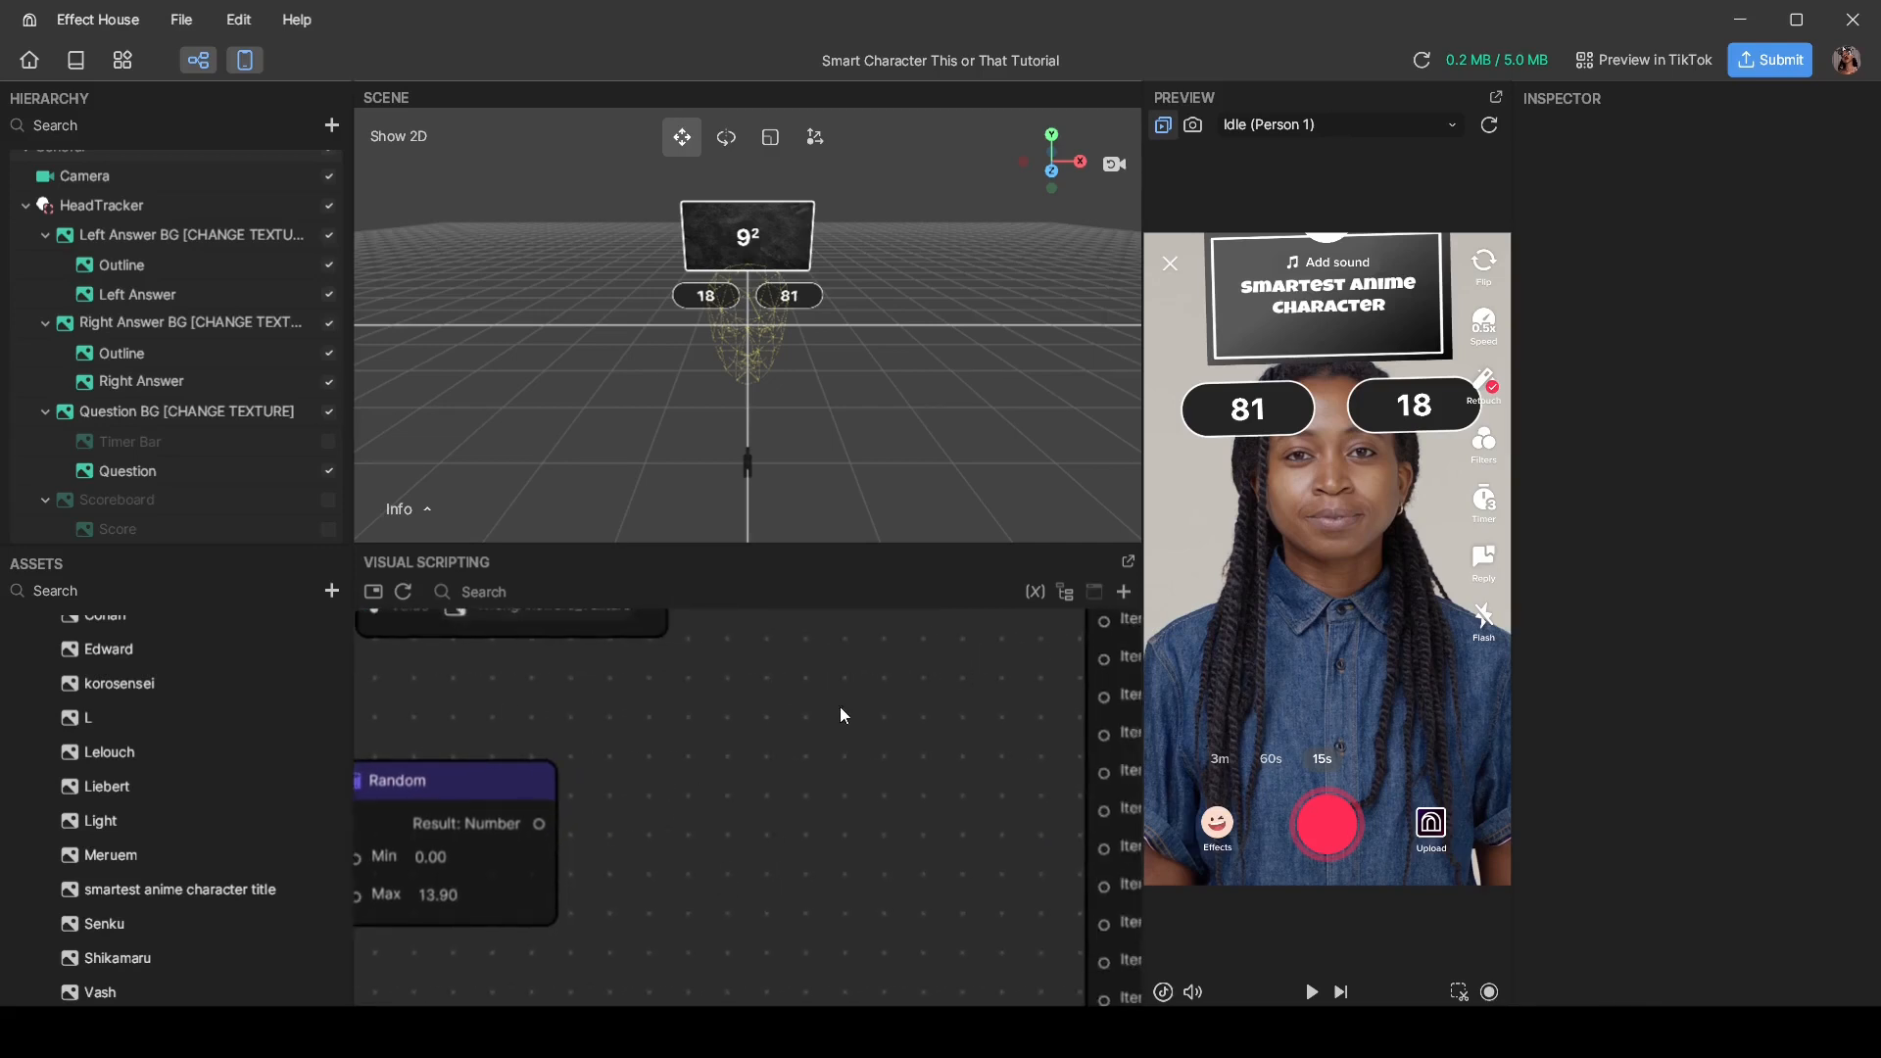
pyautogui.scroll(-2, 733, 733)
pyautogui.moveTo(733, 733); pyautogui.dragTo(666, 761, button='middle')
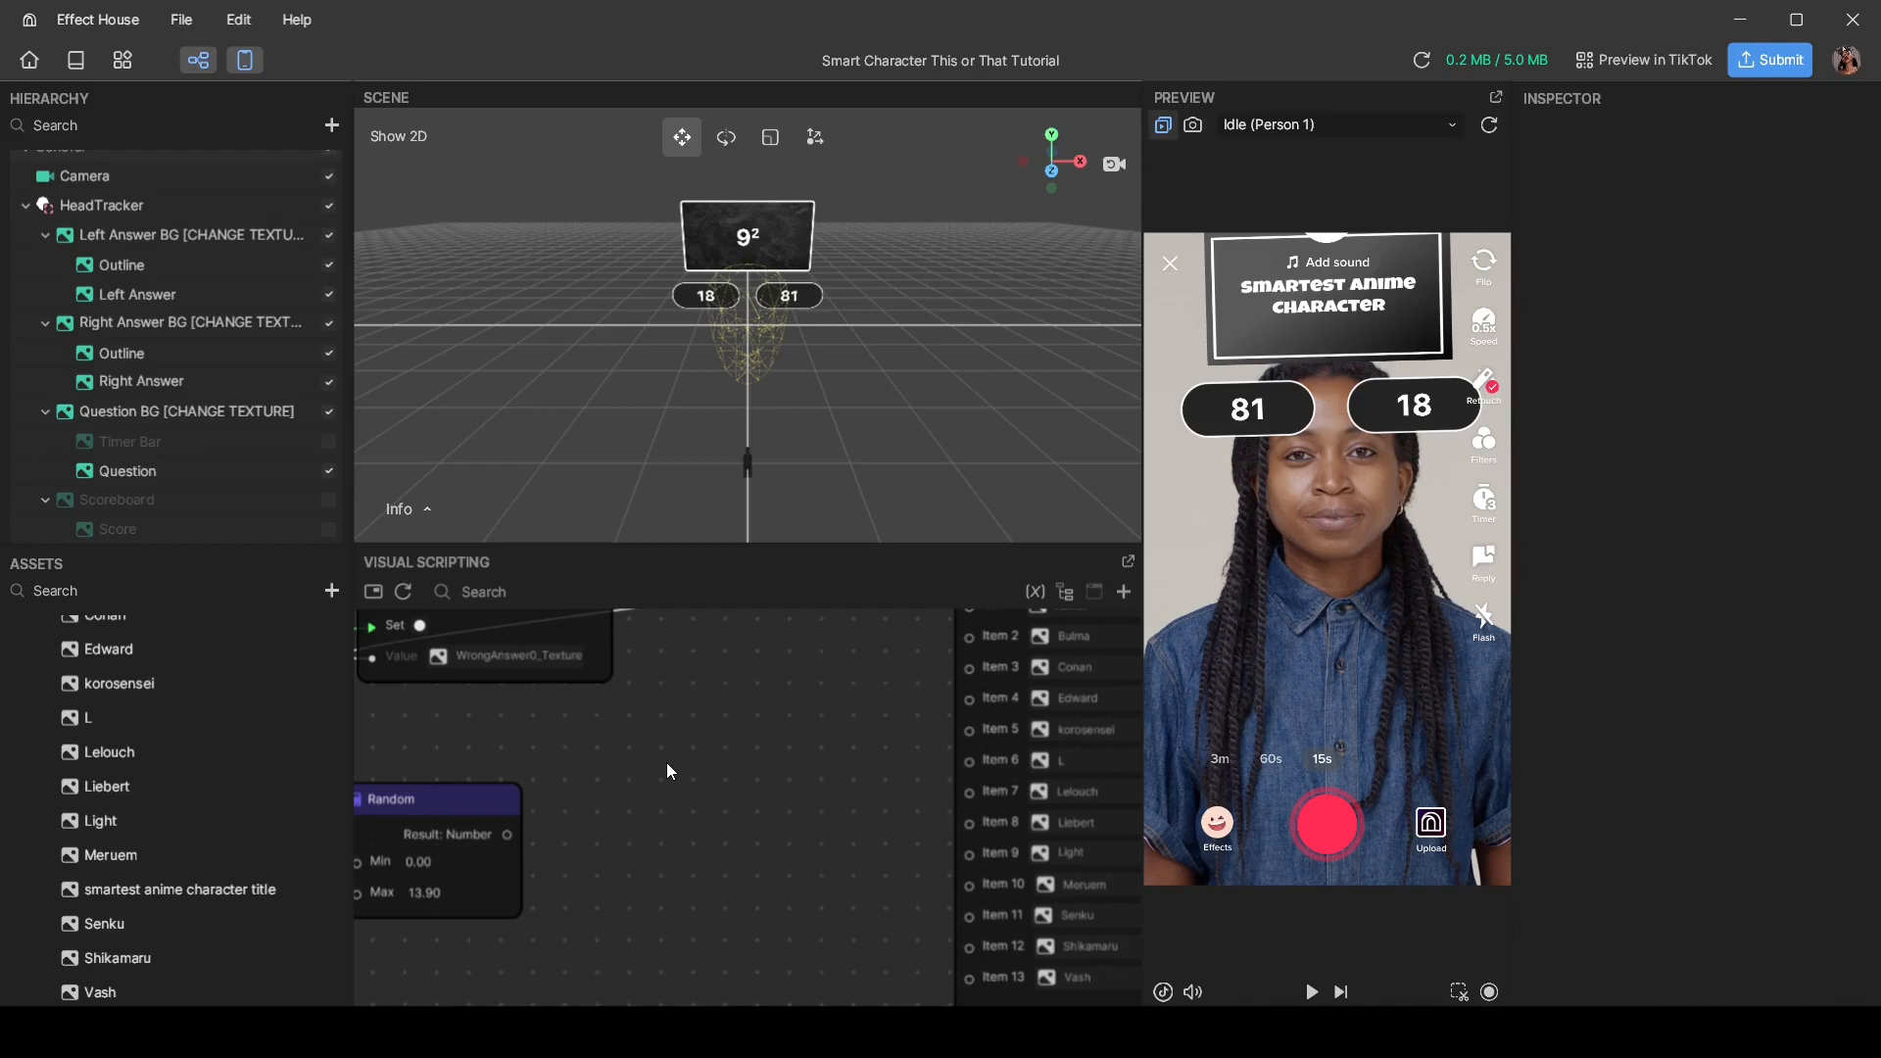
pyautogui.click(1125, 595)
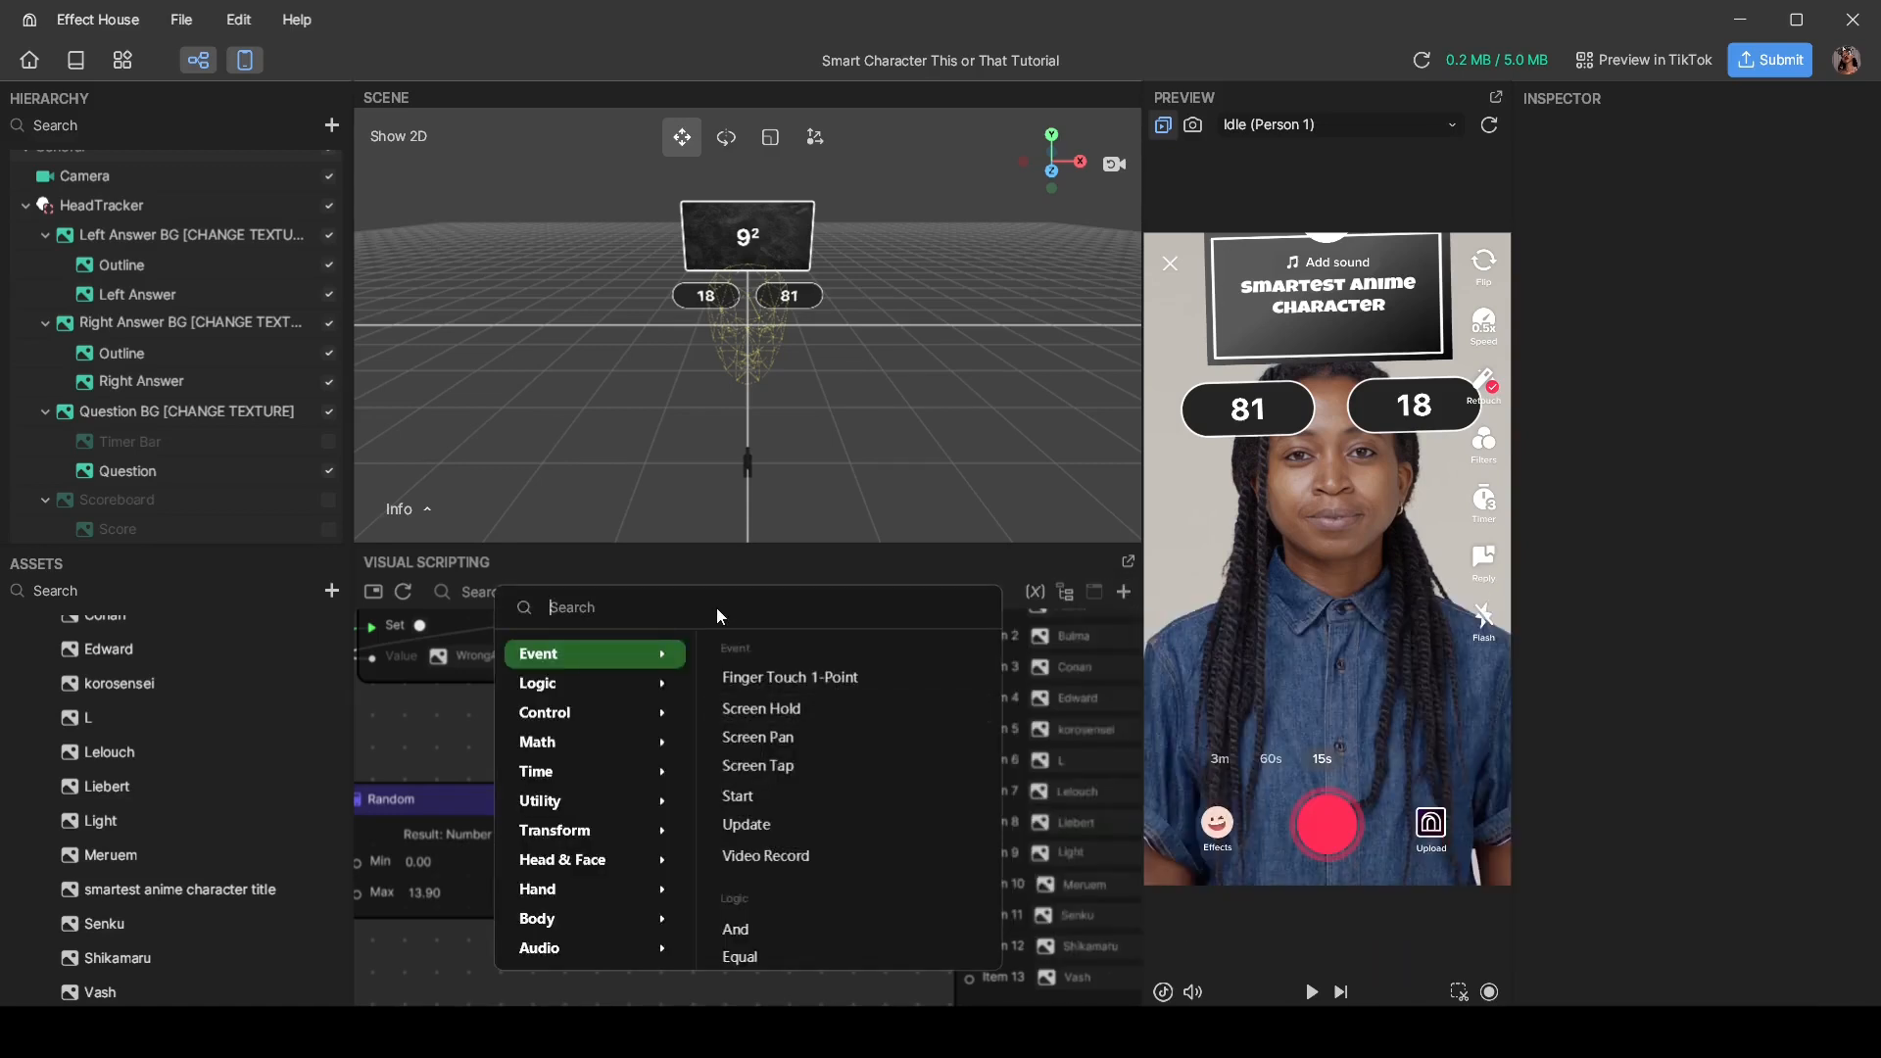
pyautogui.write('floo')
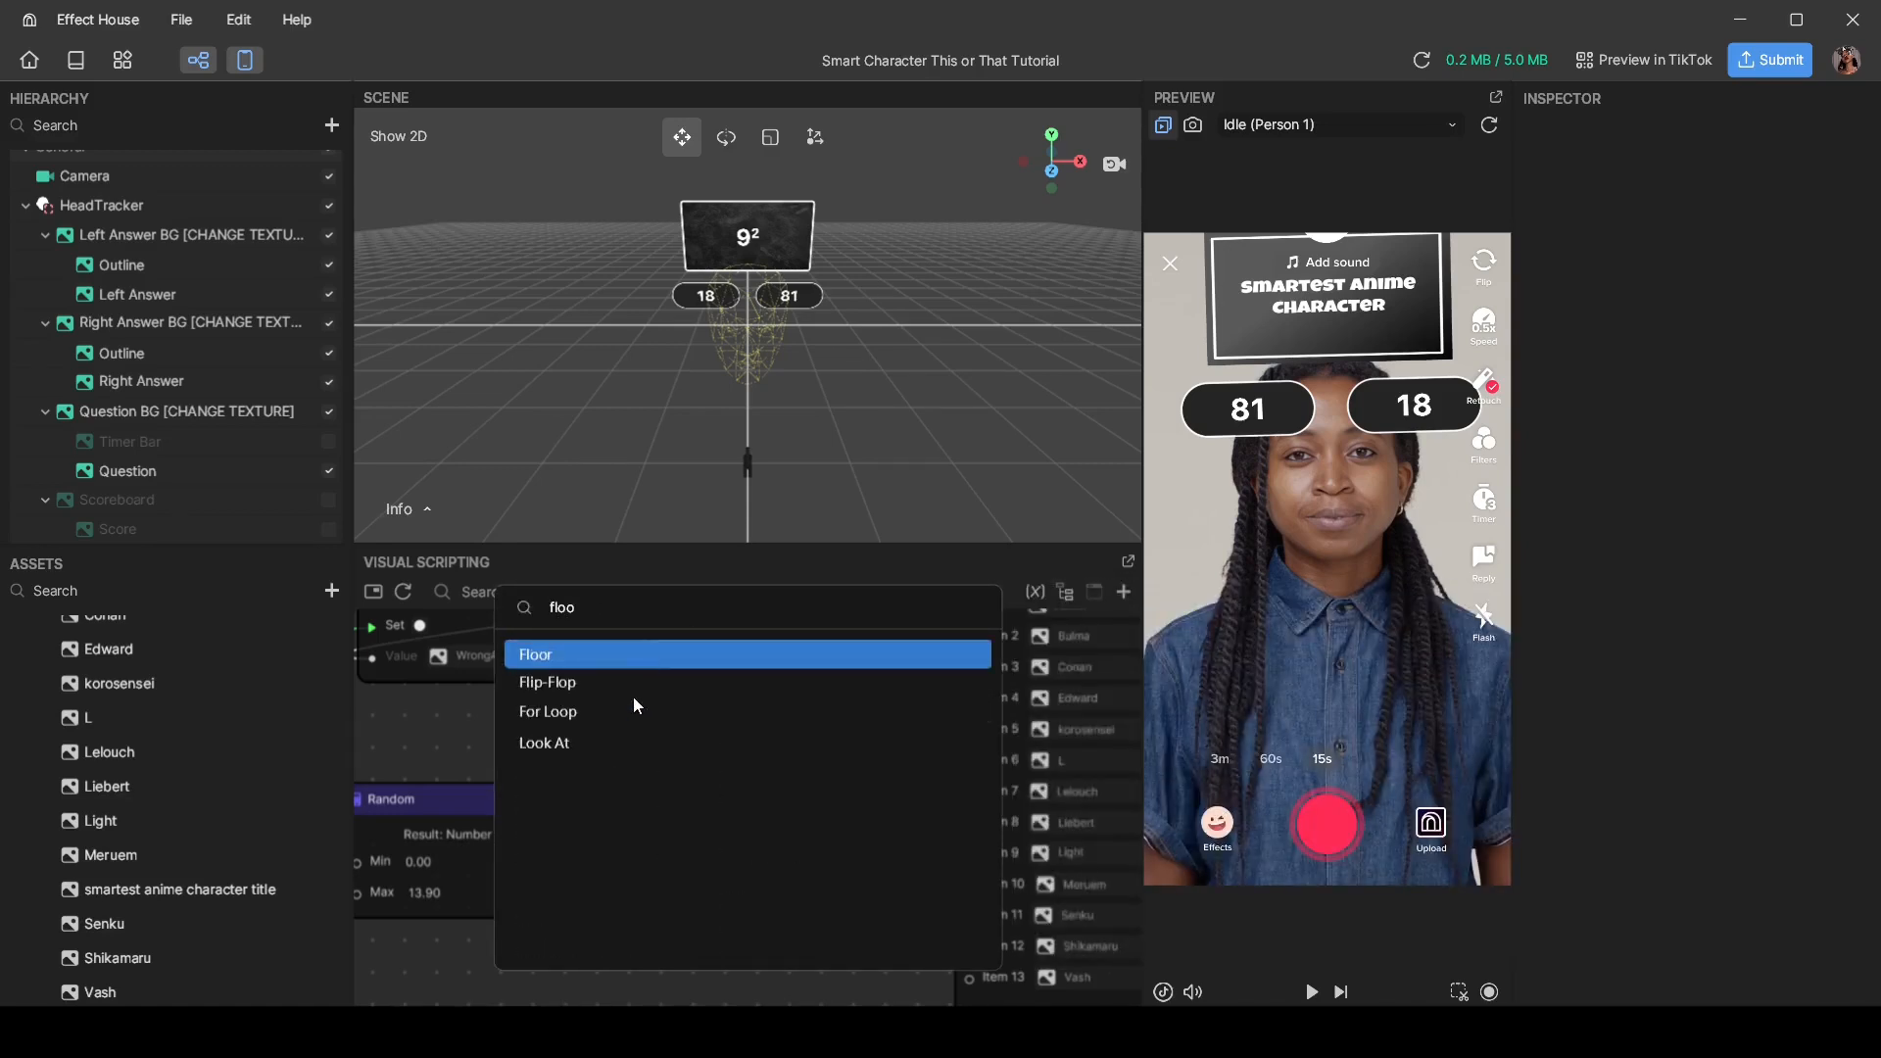
pyautogui.click(578, 653)
pyautogui.moveTo(840, 857); pyautogui.dragTo(613, 801)
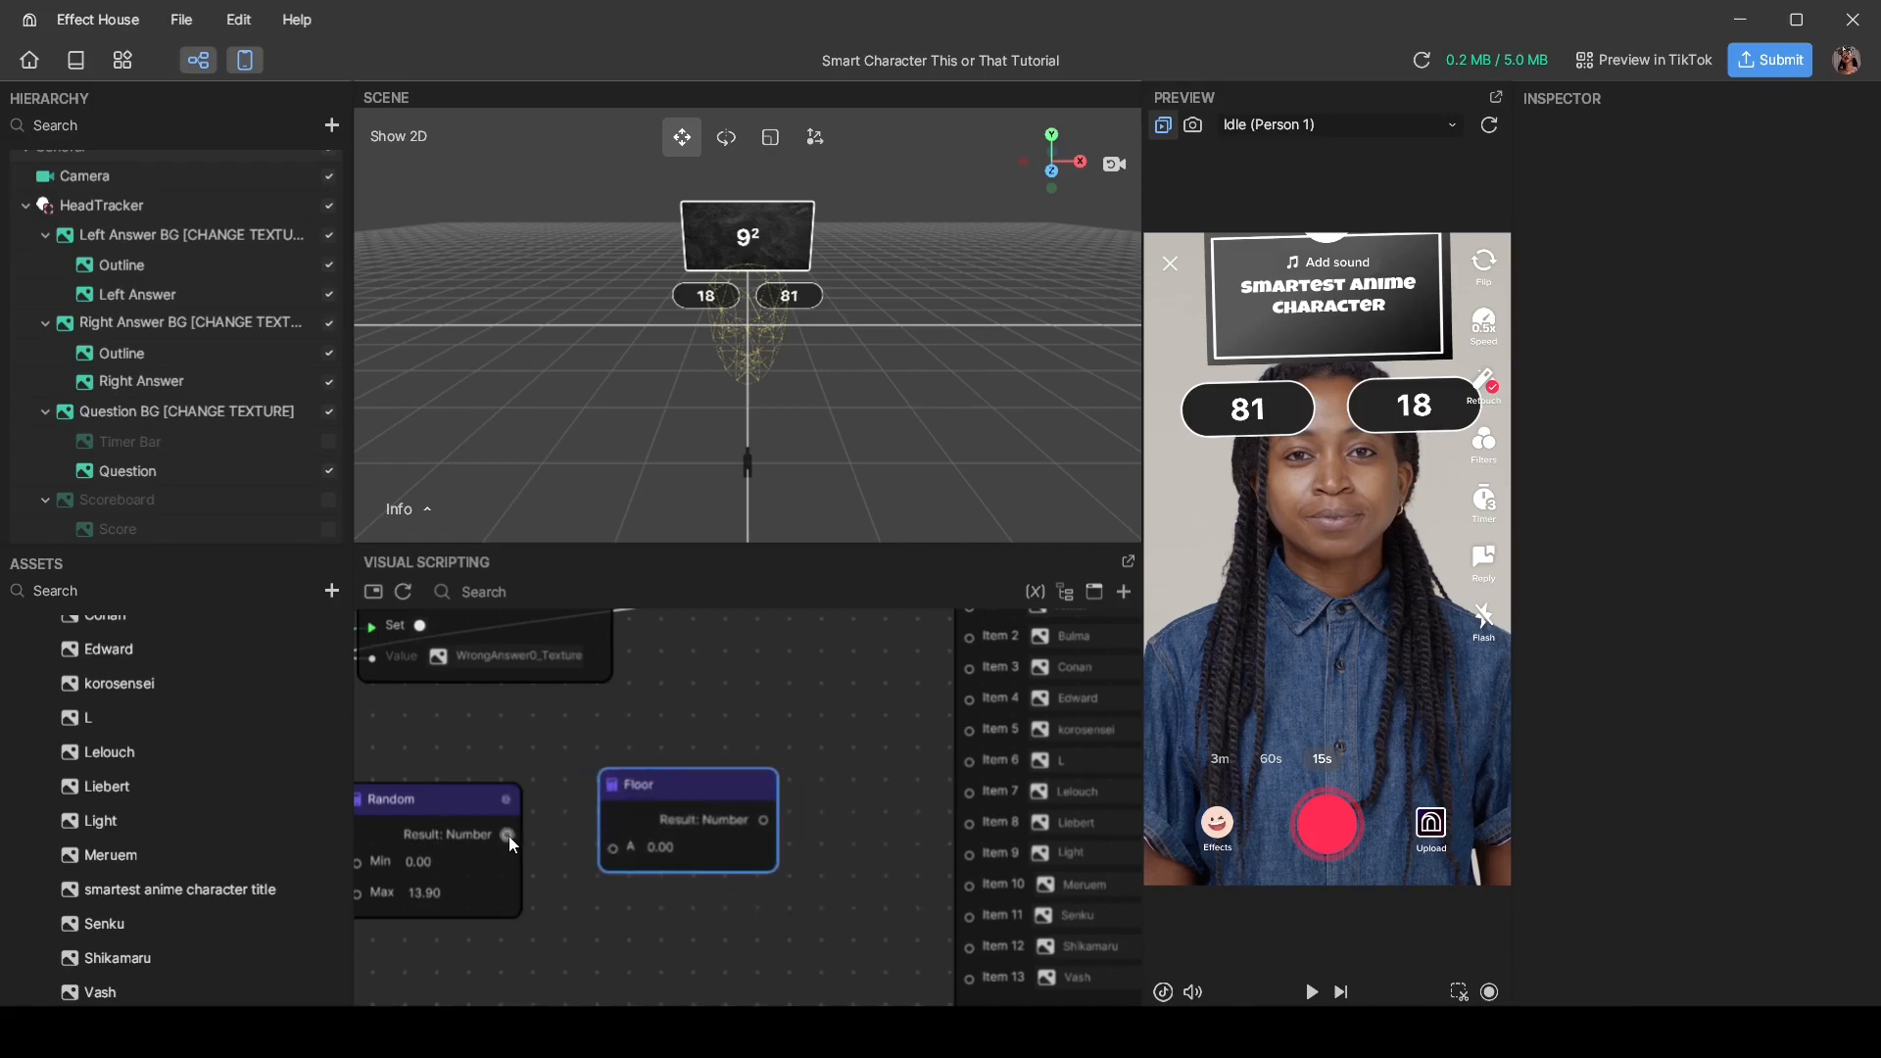
# Step: Connect the Random node's result to the Floor node's A input, and the Floor result to the upper Select node's Index
pyautogui.moveTo(508, 836); pyautogui.dragTo(612, 847)
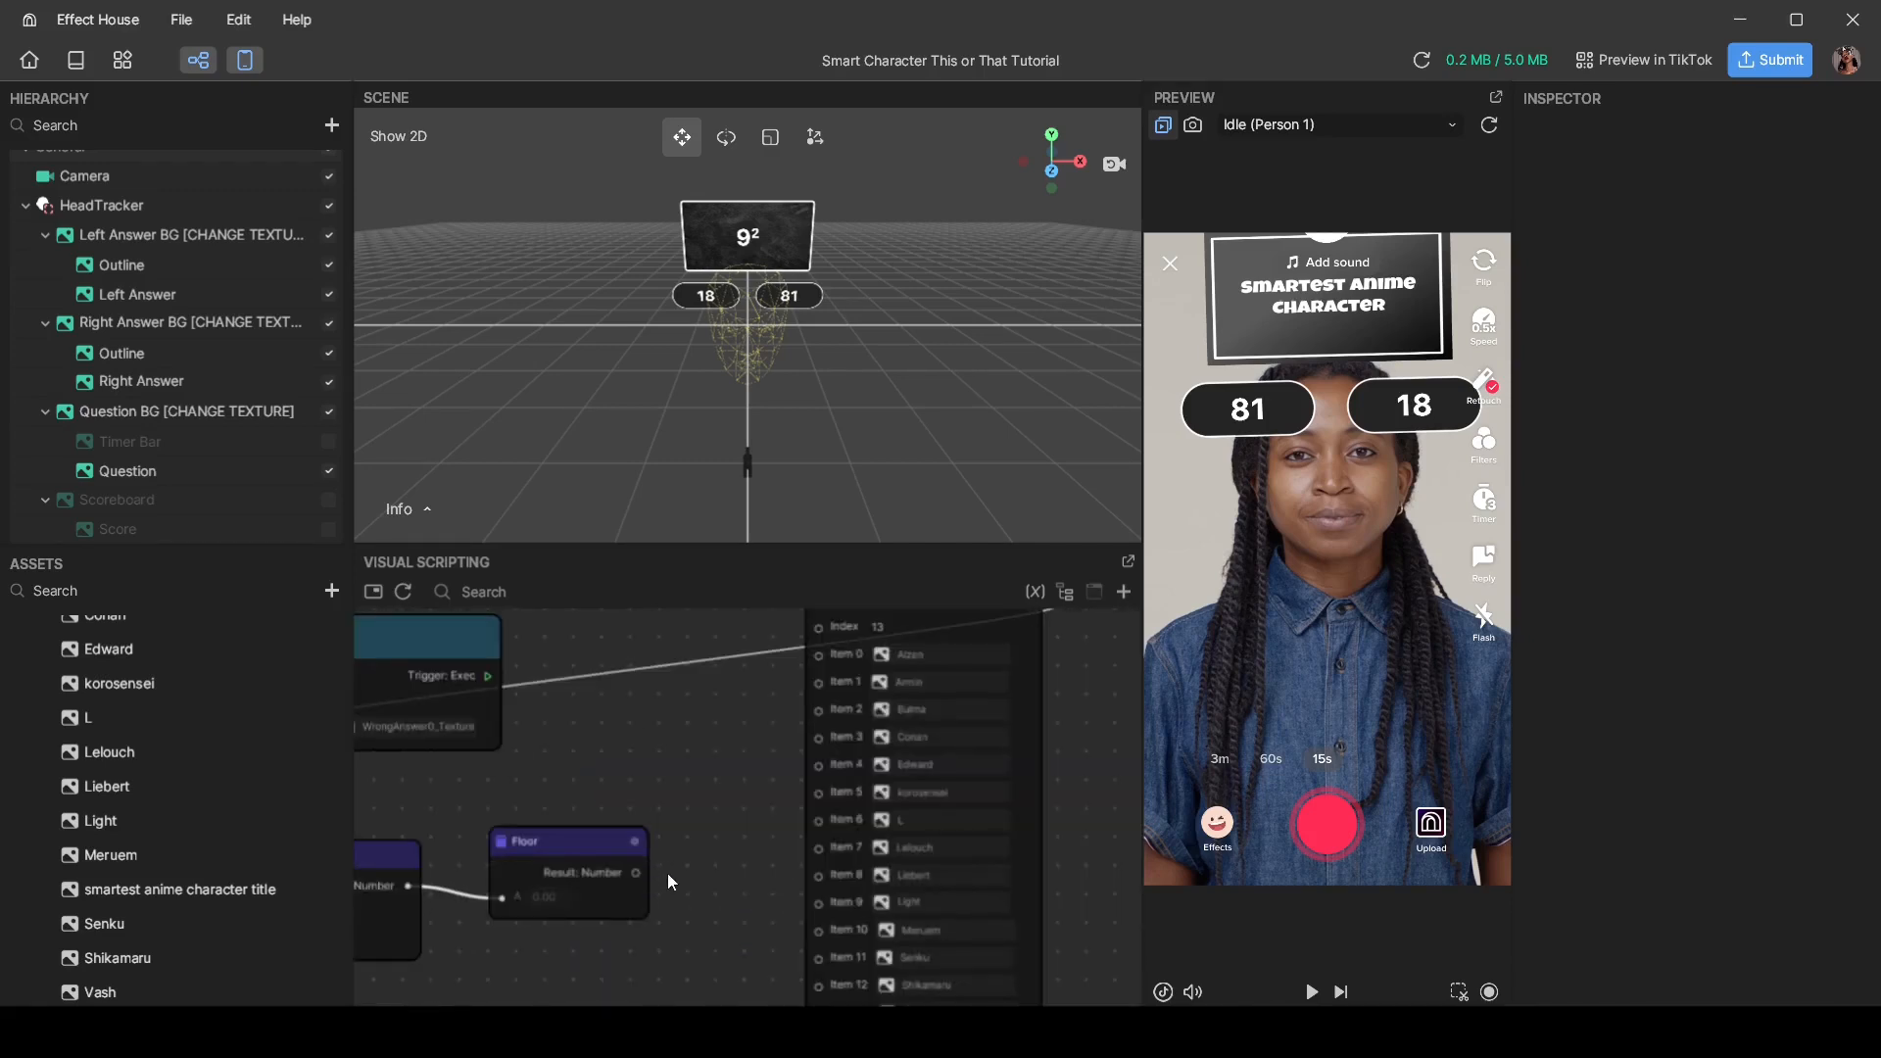
pyautogui.moveTo(638, 868); pyautogui.dragTo(819, 631)
pyautogui.scroll(-3, 703, 727)
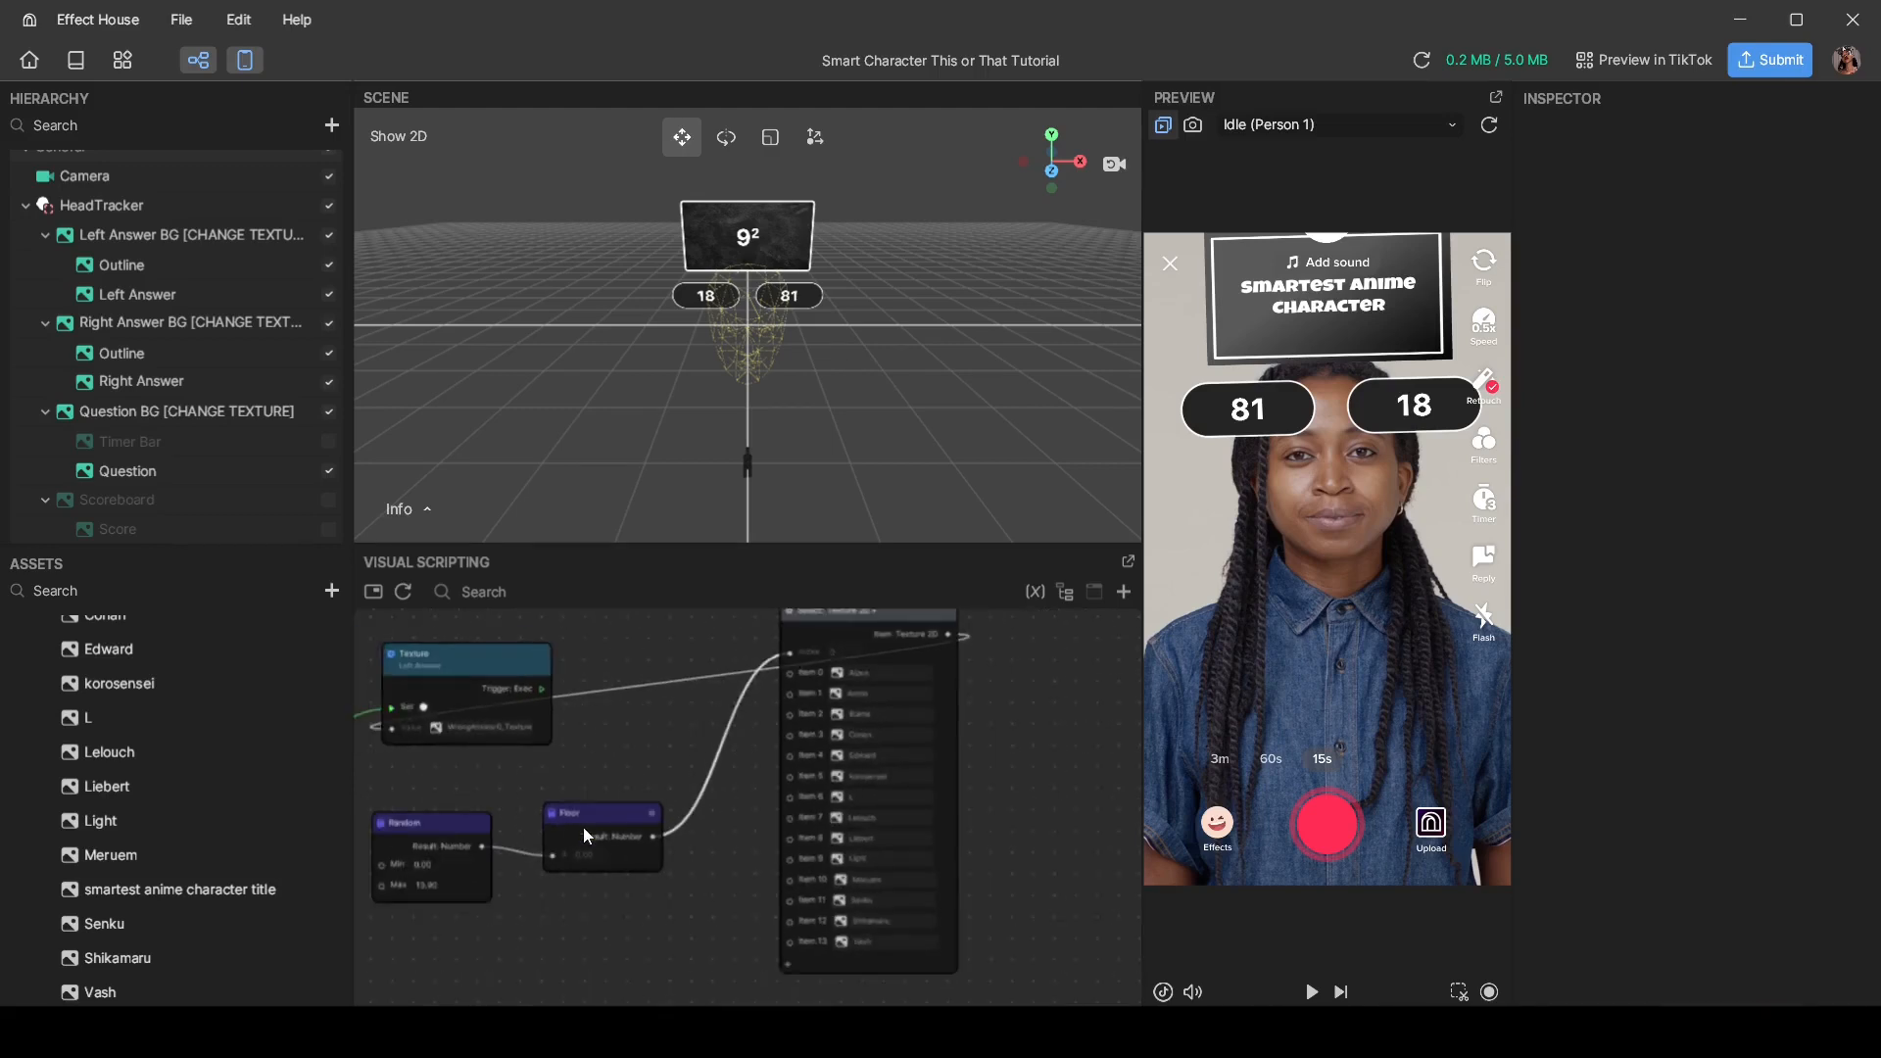
# Step: Duplicate the Random and Floor nodes together and place the copies beside the lower Select node, below the Right Answer Texture node
pyautogui.moveTo(640, 745); pyautogui.dragTo(737, 715, button='middle')
pyautogui.click(601, 781)
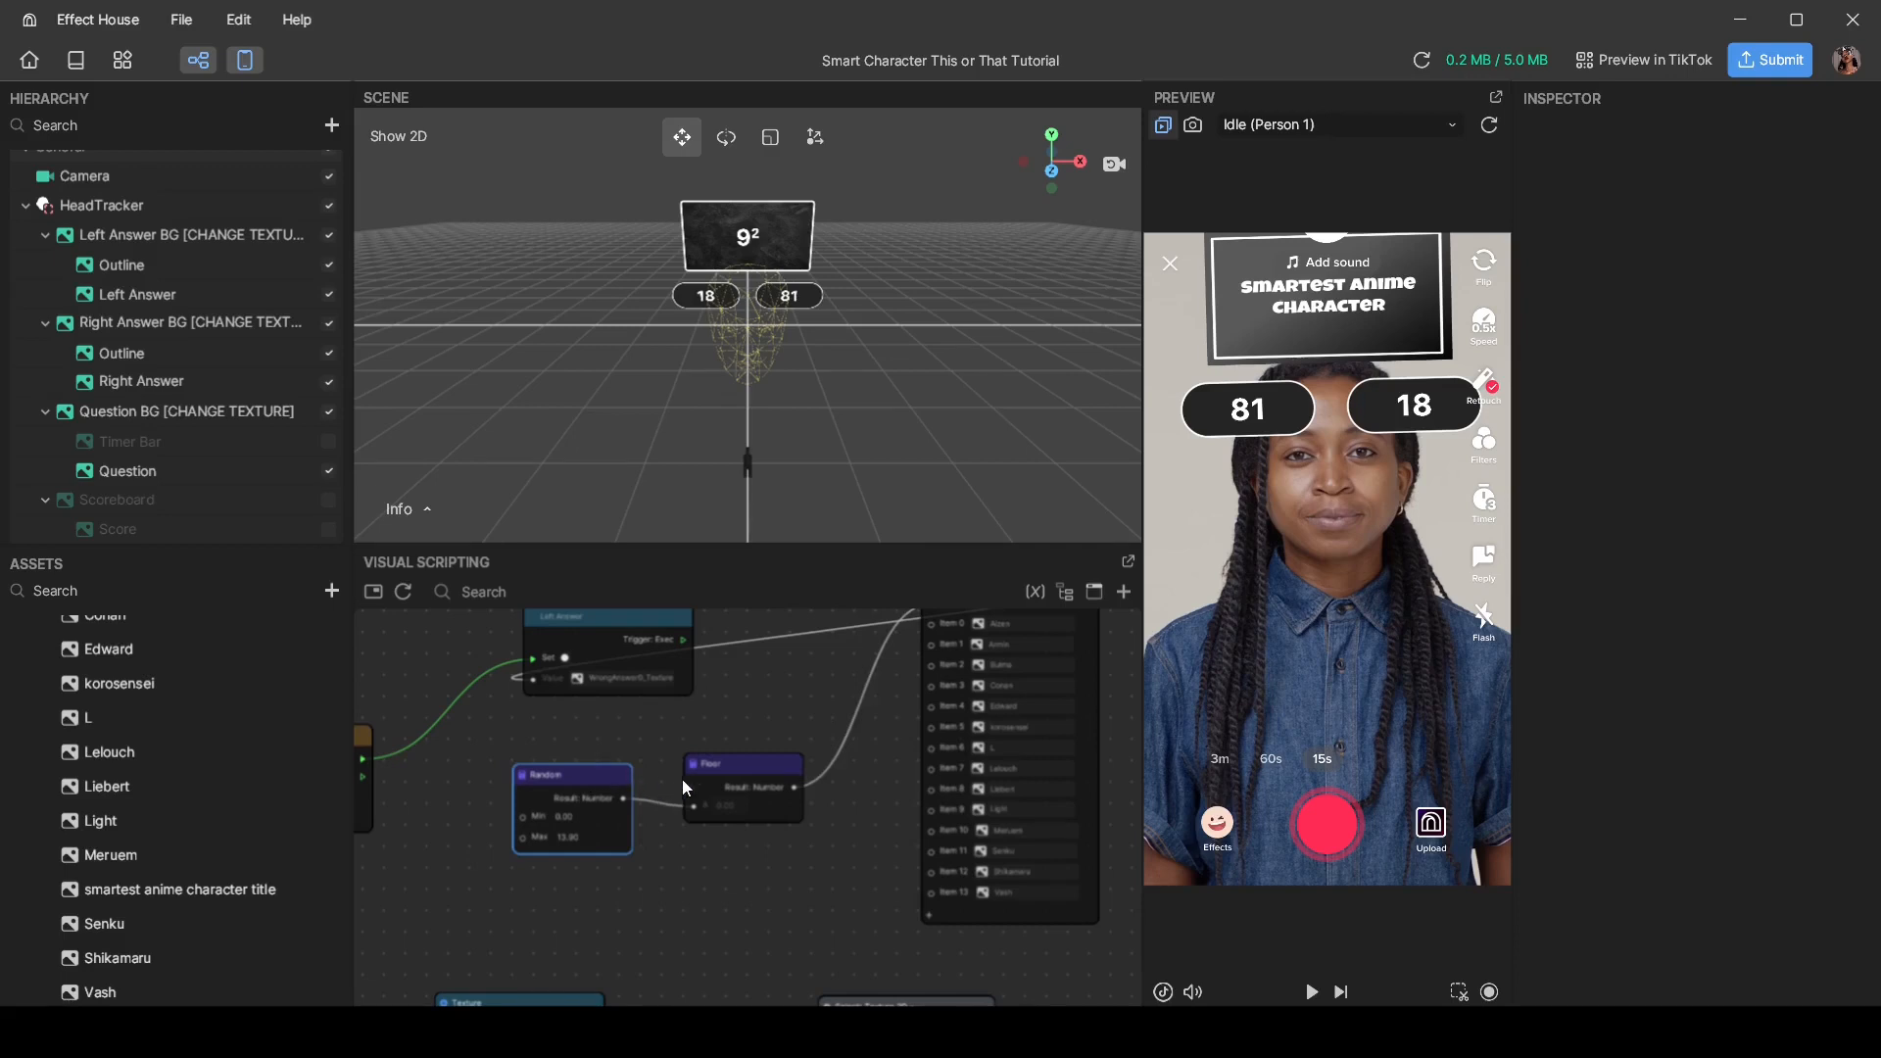
pyautogui.keyDown('ctrl'); pyautogui.click(713, 766); pyautogui.keyUp('ctrl')
pyautogui.rightClick(713, 766)
pyautogui.hotkey('ctrl', 'c')
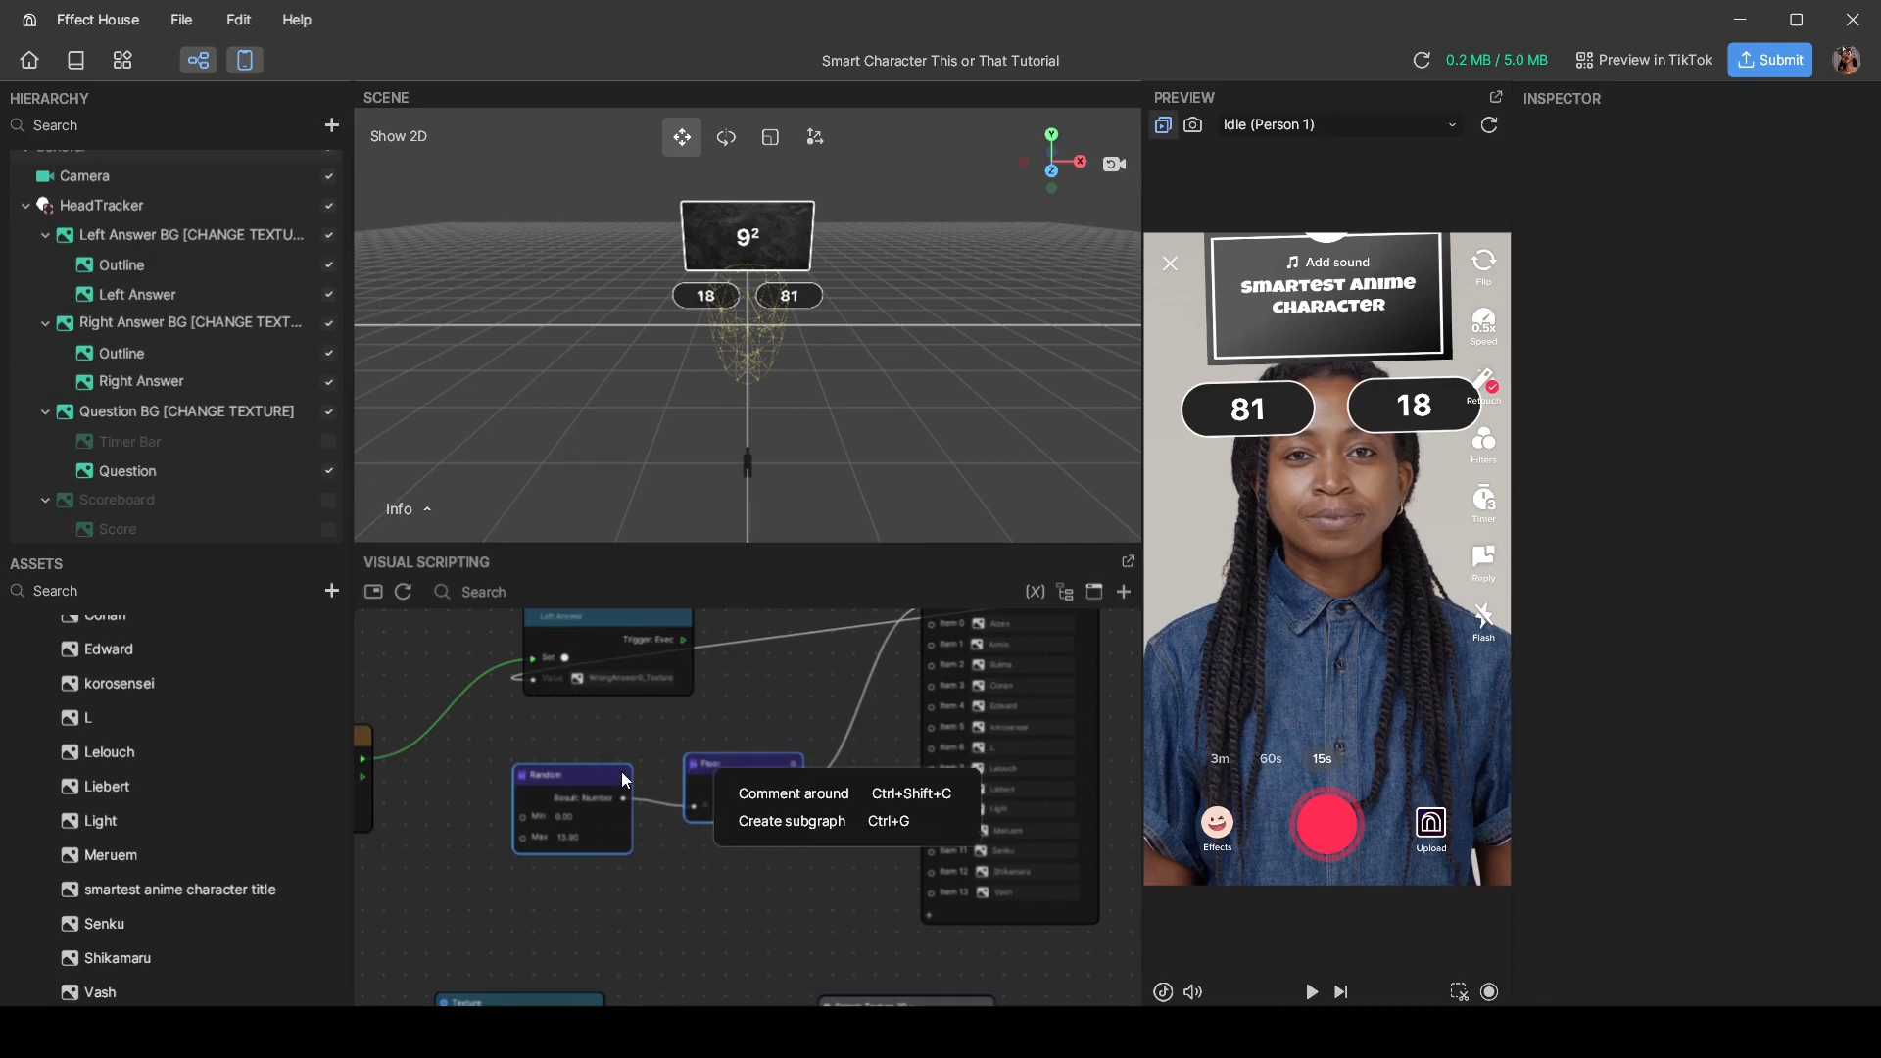
pyautogui.hotkey('ctrl', 'v')
pyautogui.scroll(-3, 707, 837)
pyautogui.moveTo(718, 800); pyautogui.dragTo(695, 726, button='middle')
pyautogui.moveTo(730, 715); pyautogui.dragTo(646, 933)
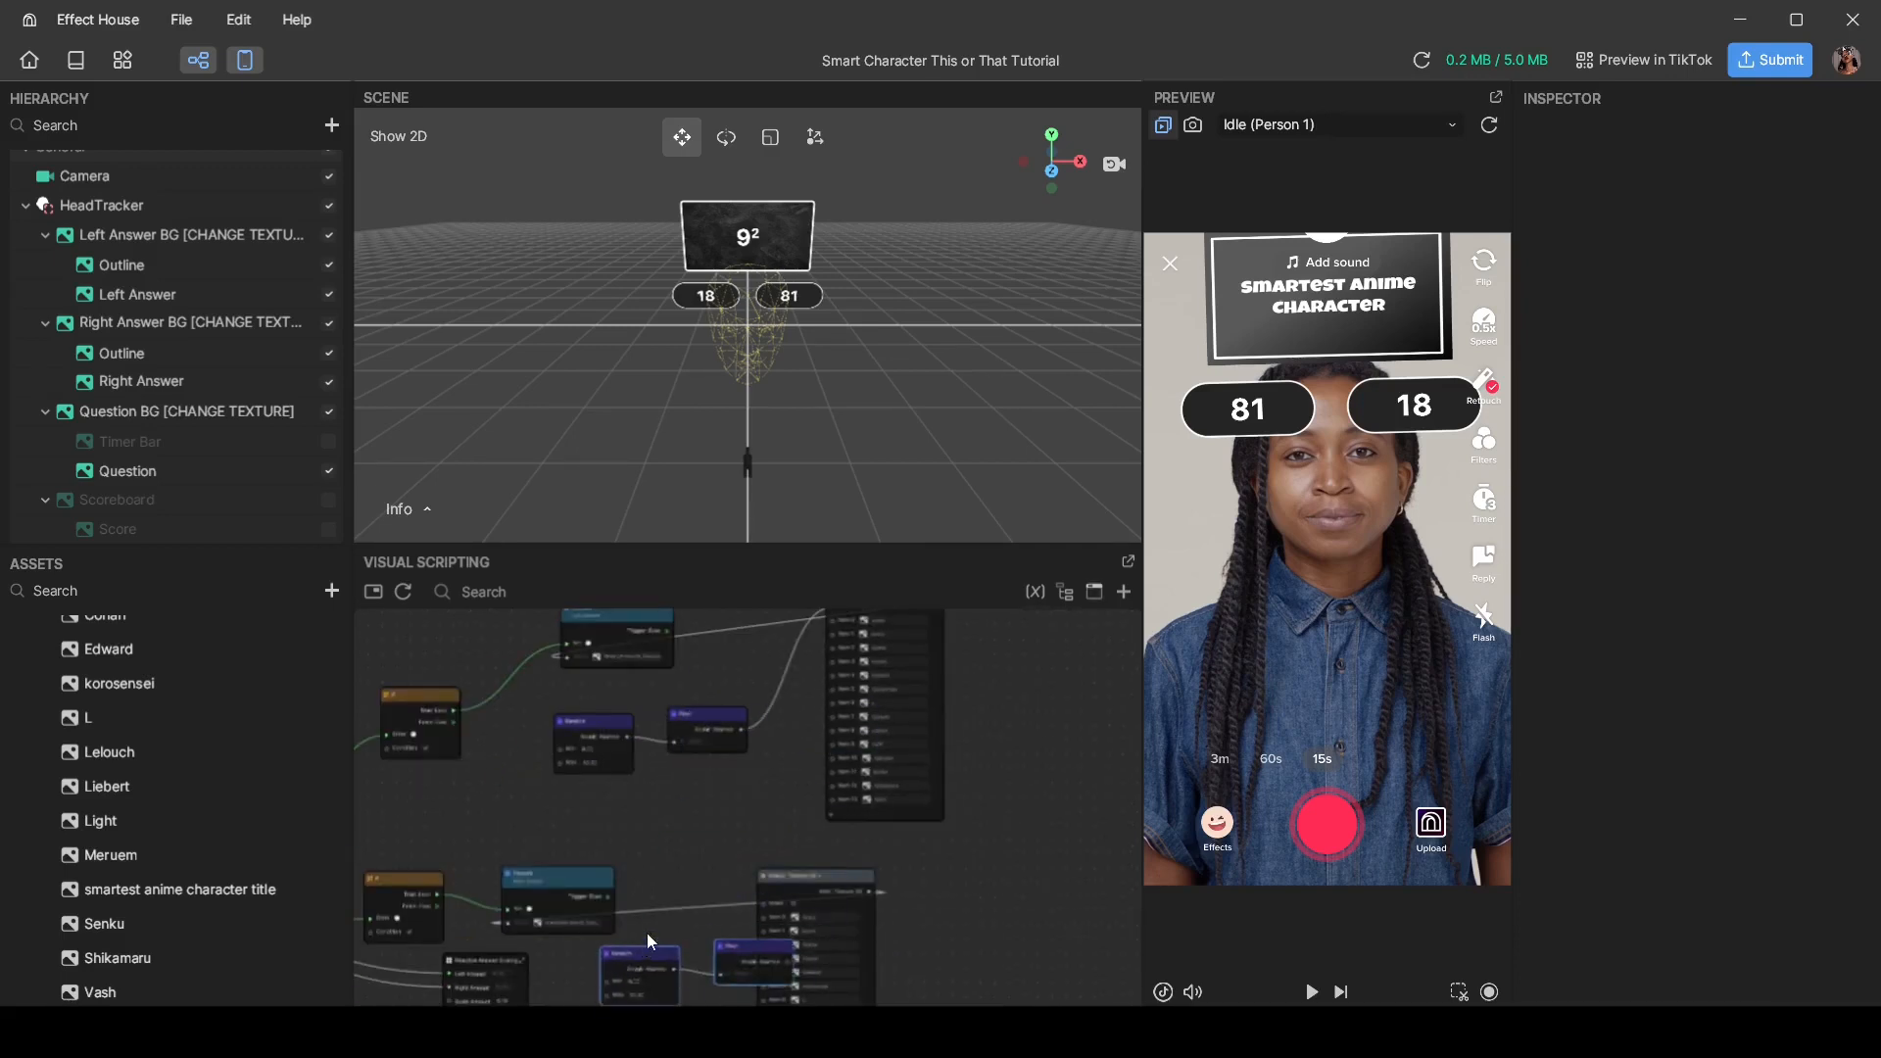
pyautogui.moveTo(715, 991); pyautogui.dragTo(861, 793, button='middle')
pyautogui.moveTo(783, 742); pyautogui.dragTo(711, 774)
# Step: Connect the duplicated Floor node's result to the Index input of the lower Select node
pyautogui.scroll(4, 840, 738)
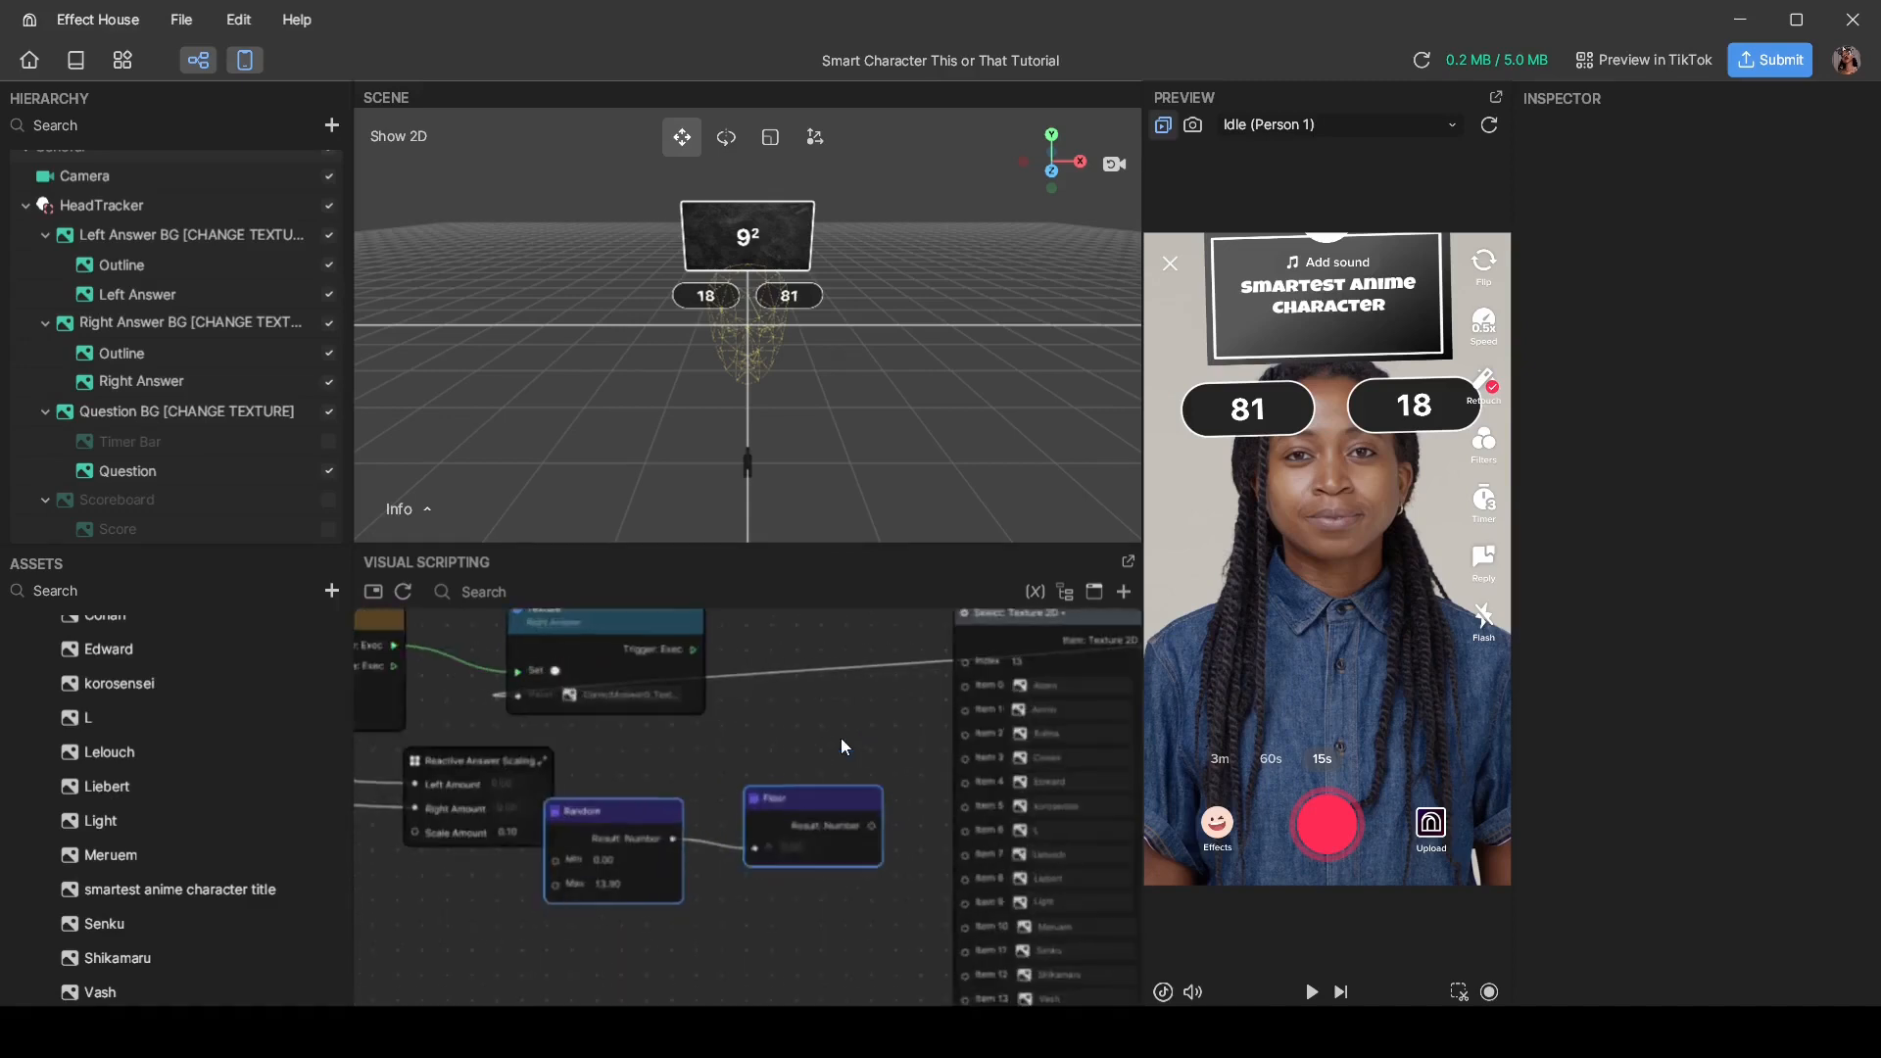
pyautogui.moveTo(841, 737); pyautogui.dragTo(722, 812, button='middle')
pyautogui.moveTo(759, 914); pyautogui.dragTo(866, 726)
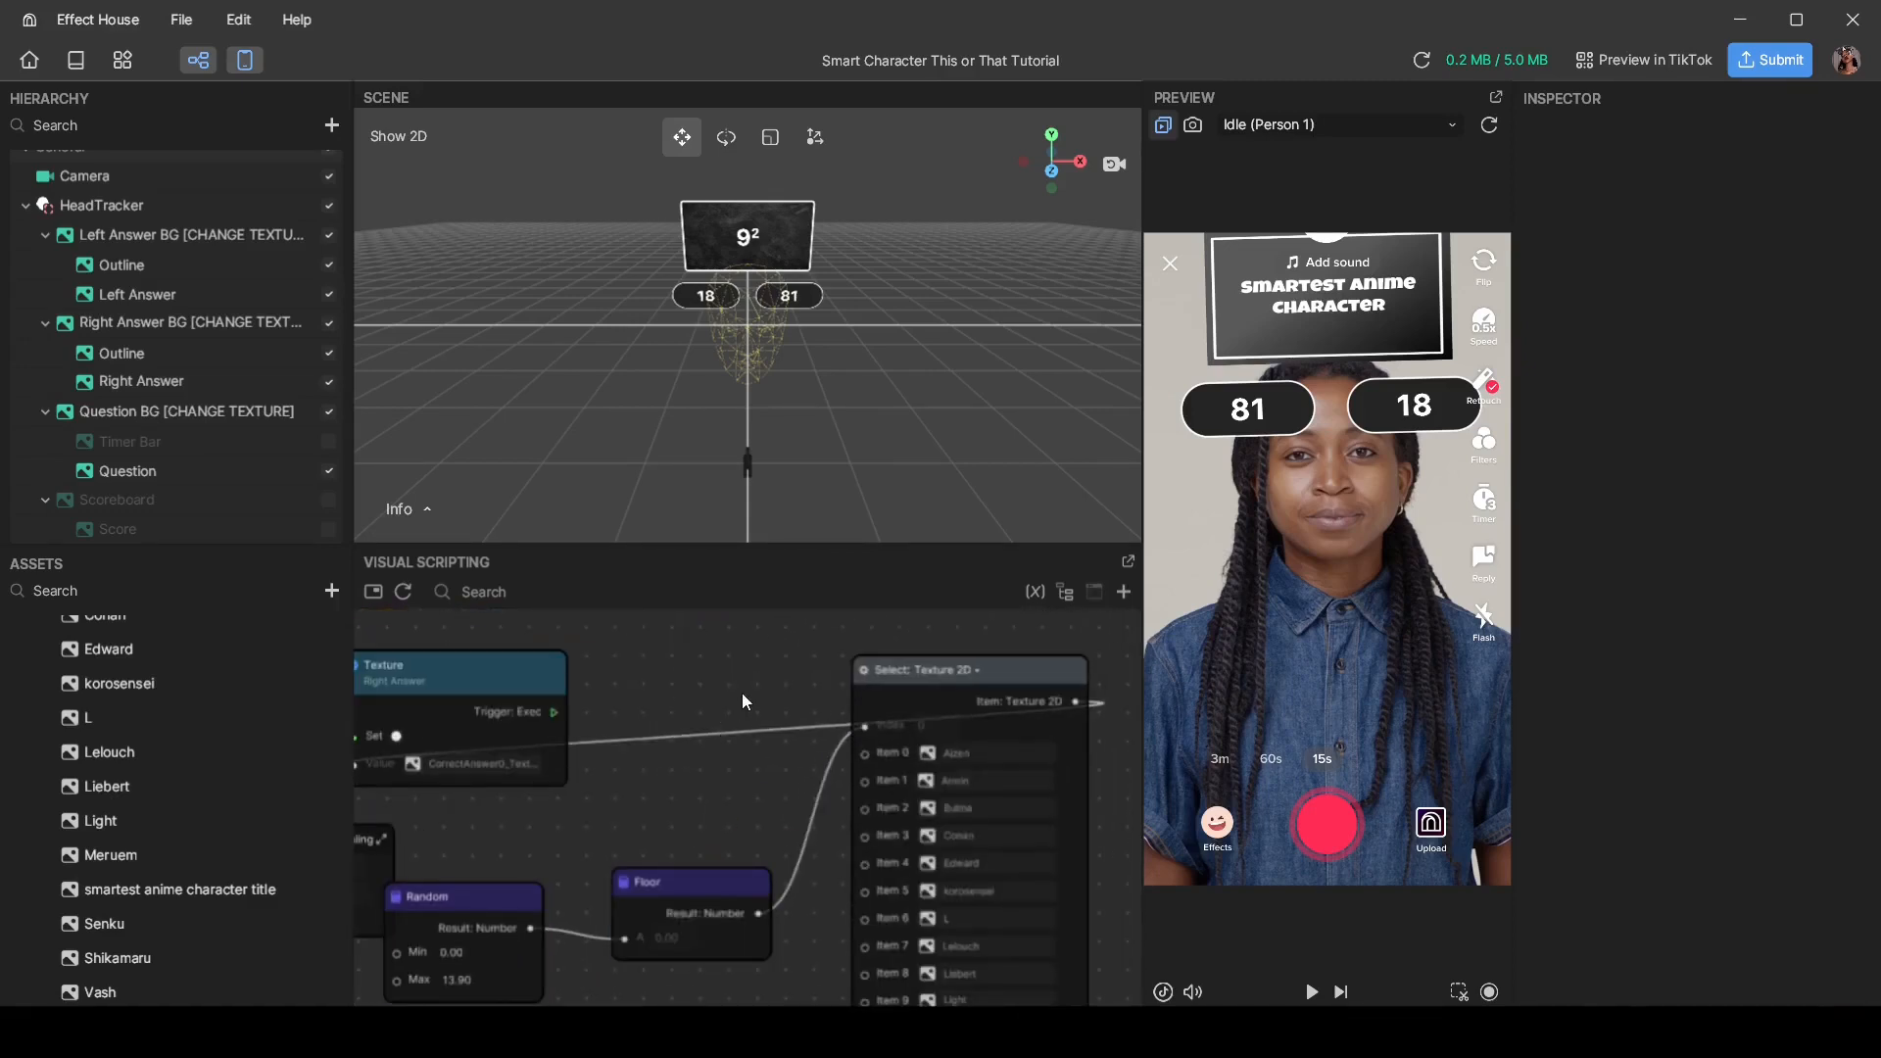
pyautogui.moveTo(742, 692); pyautogui.dragTo(657, 811, button='middle')
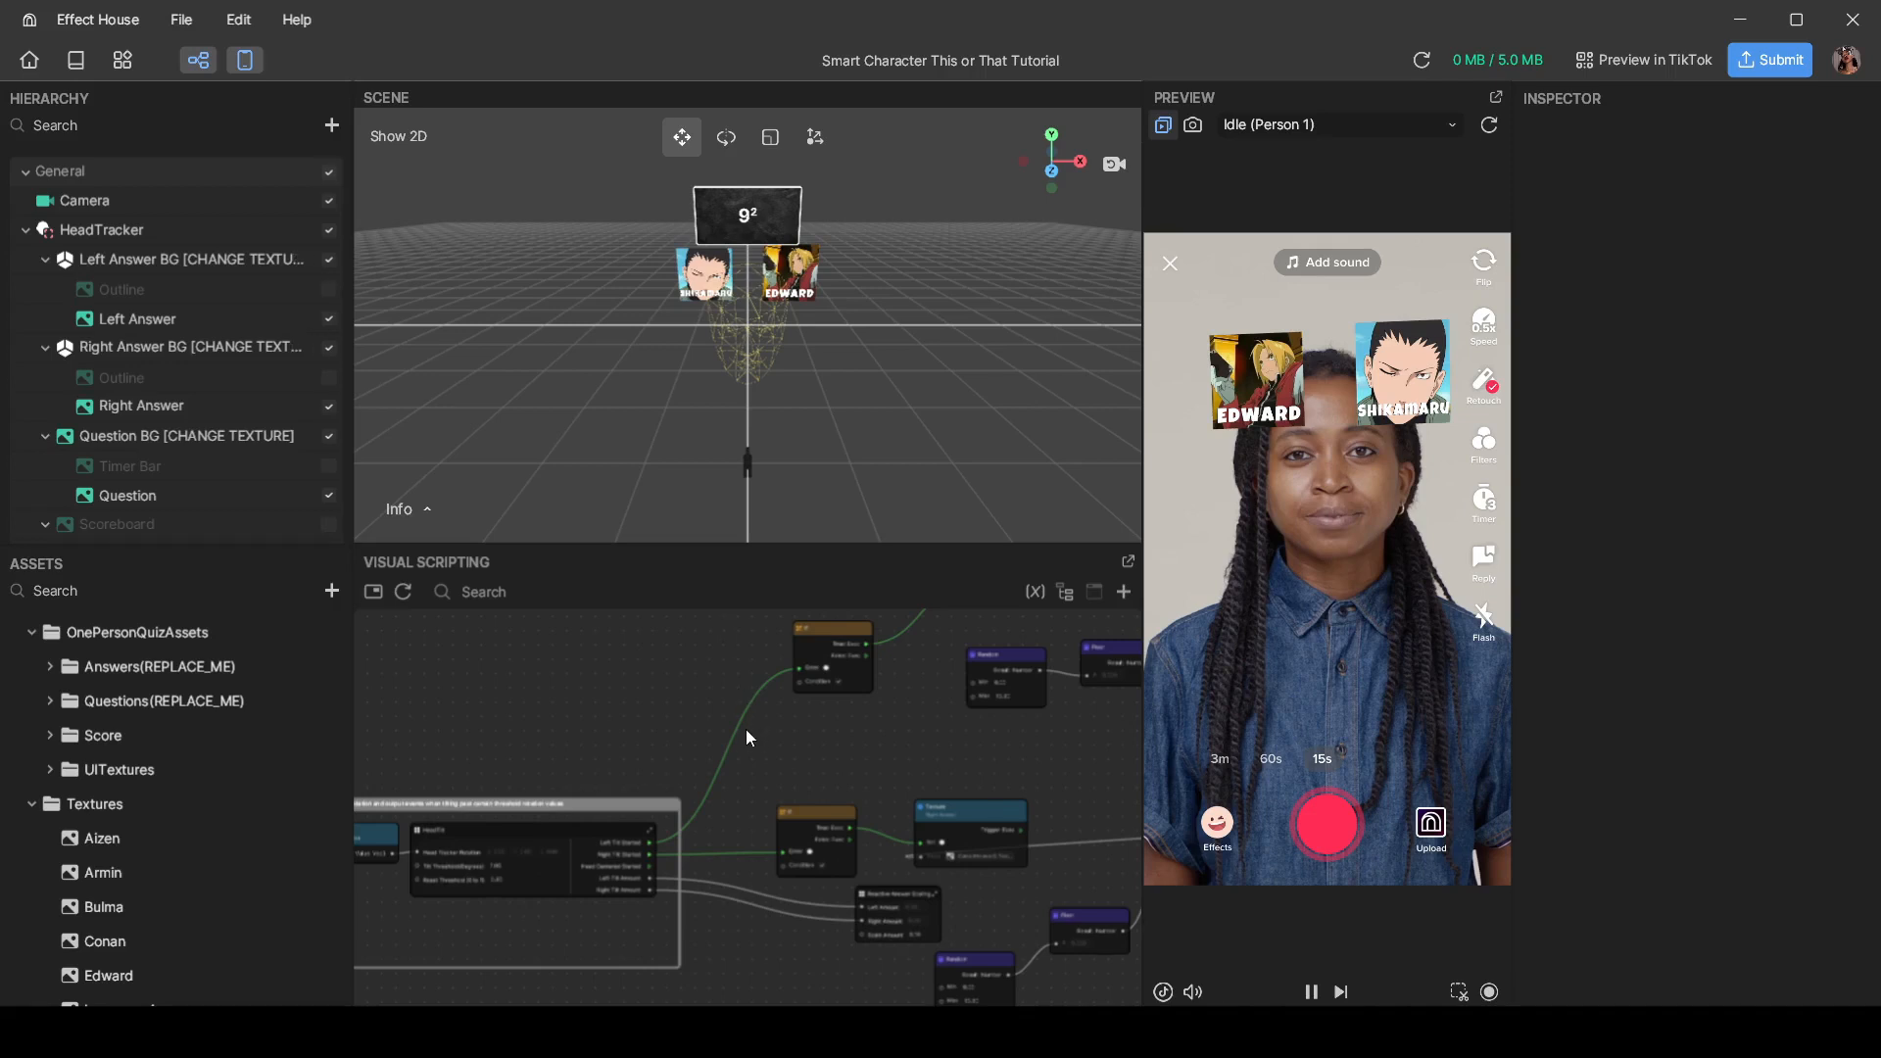
# Step: Disconnect Left Tilt Started from the upper If node and connect Right Tilt Started to that node's Enter input instead
pyautogui.scroll(2, 756, 744)
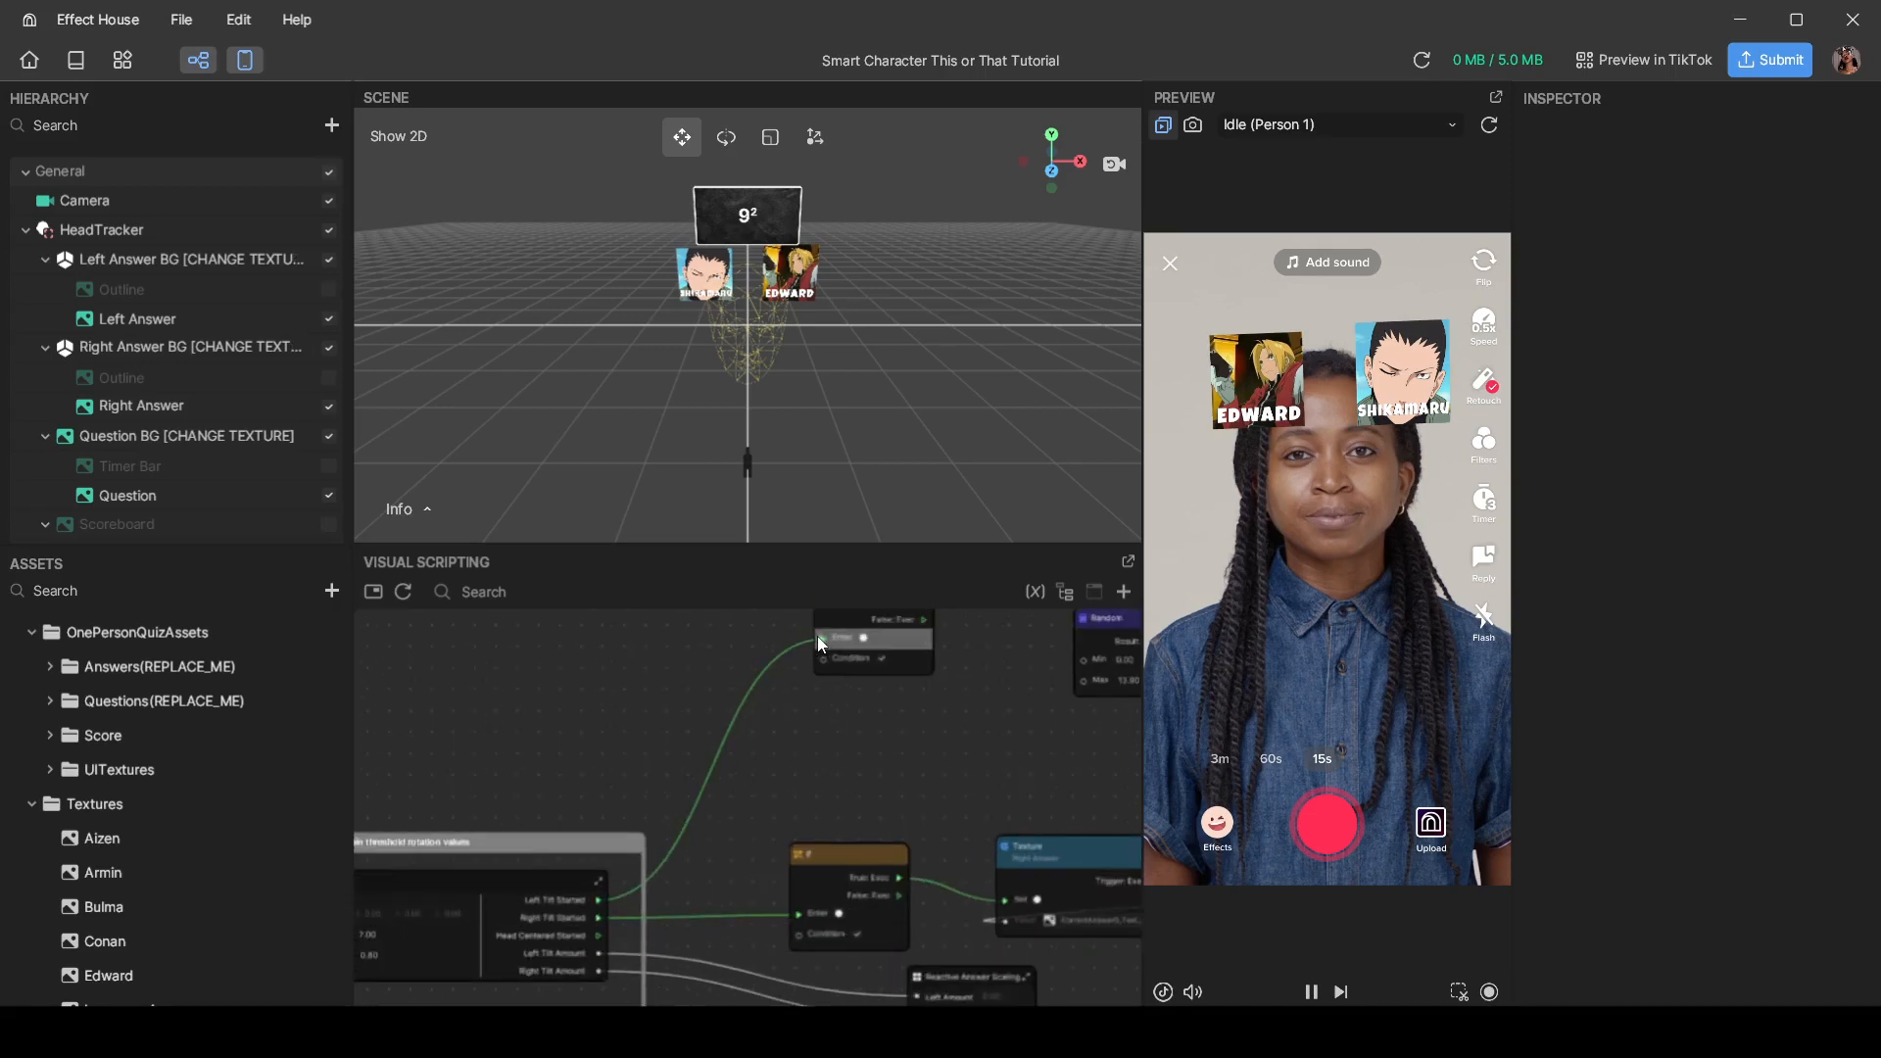
pyautogui.moveTo(817, 637); pyautogui.dragTo(751, 868)
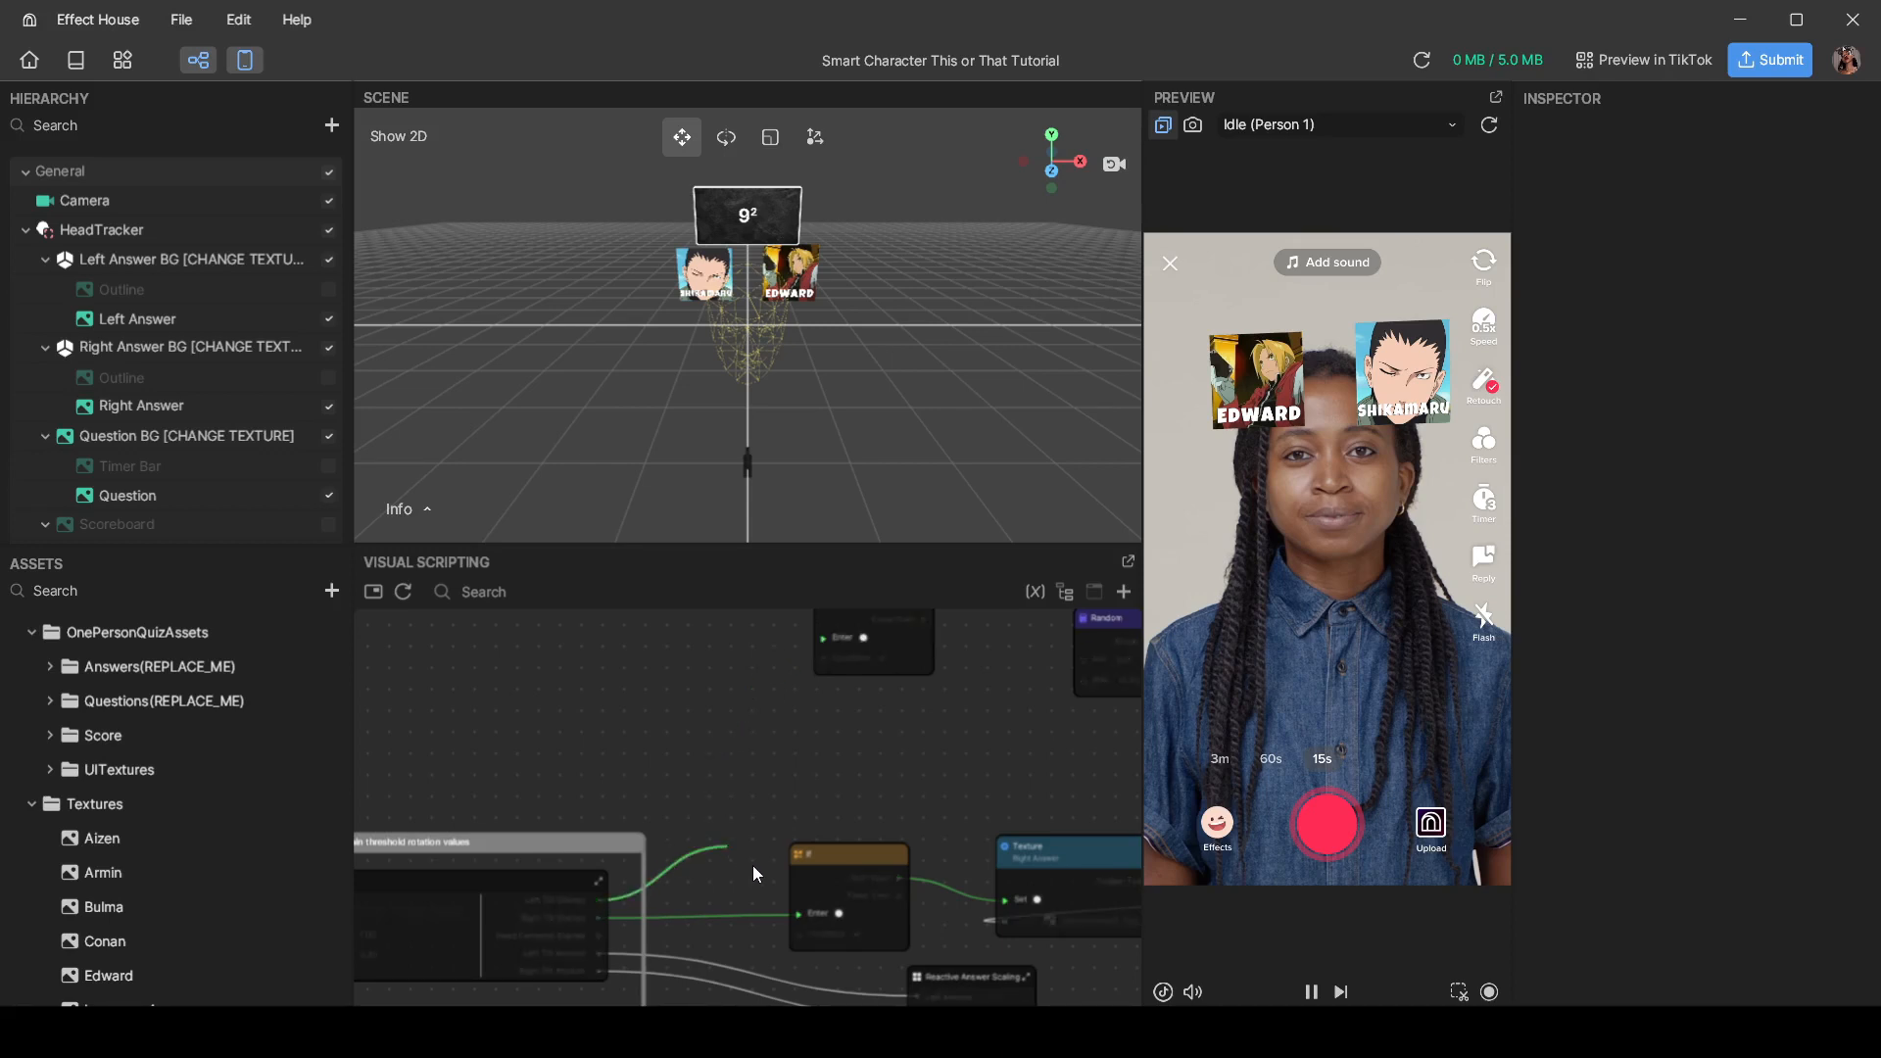
pyautogui.moveTo(732, 914); pyautogui.dragTo(733, 914)
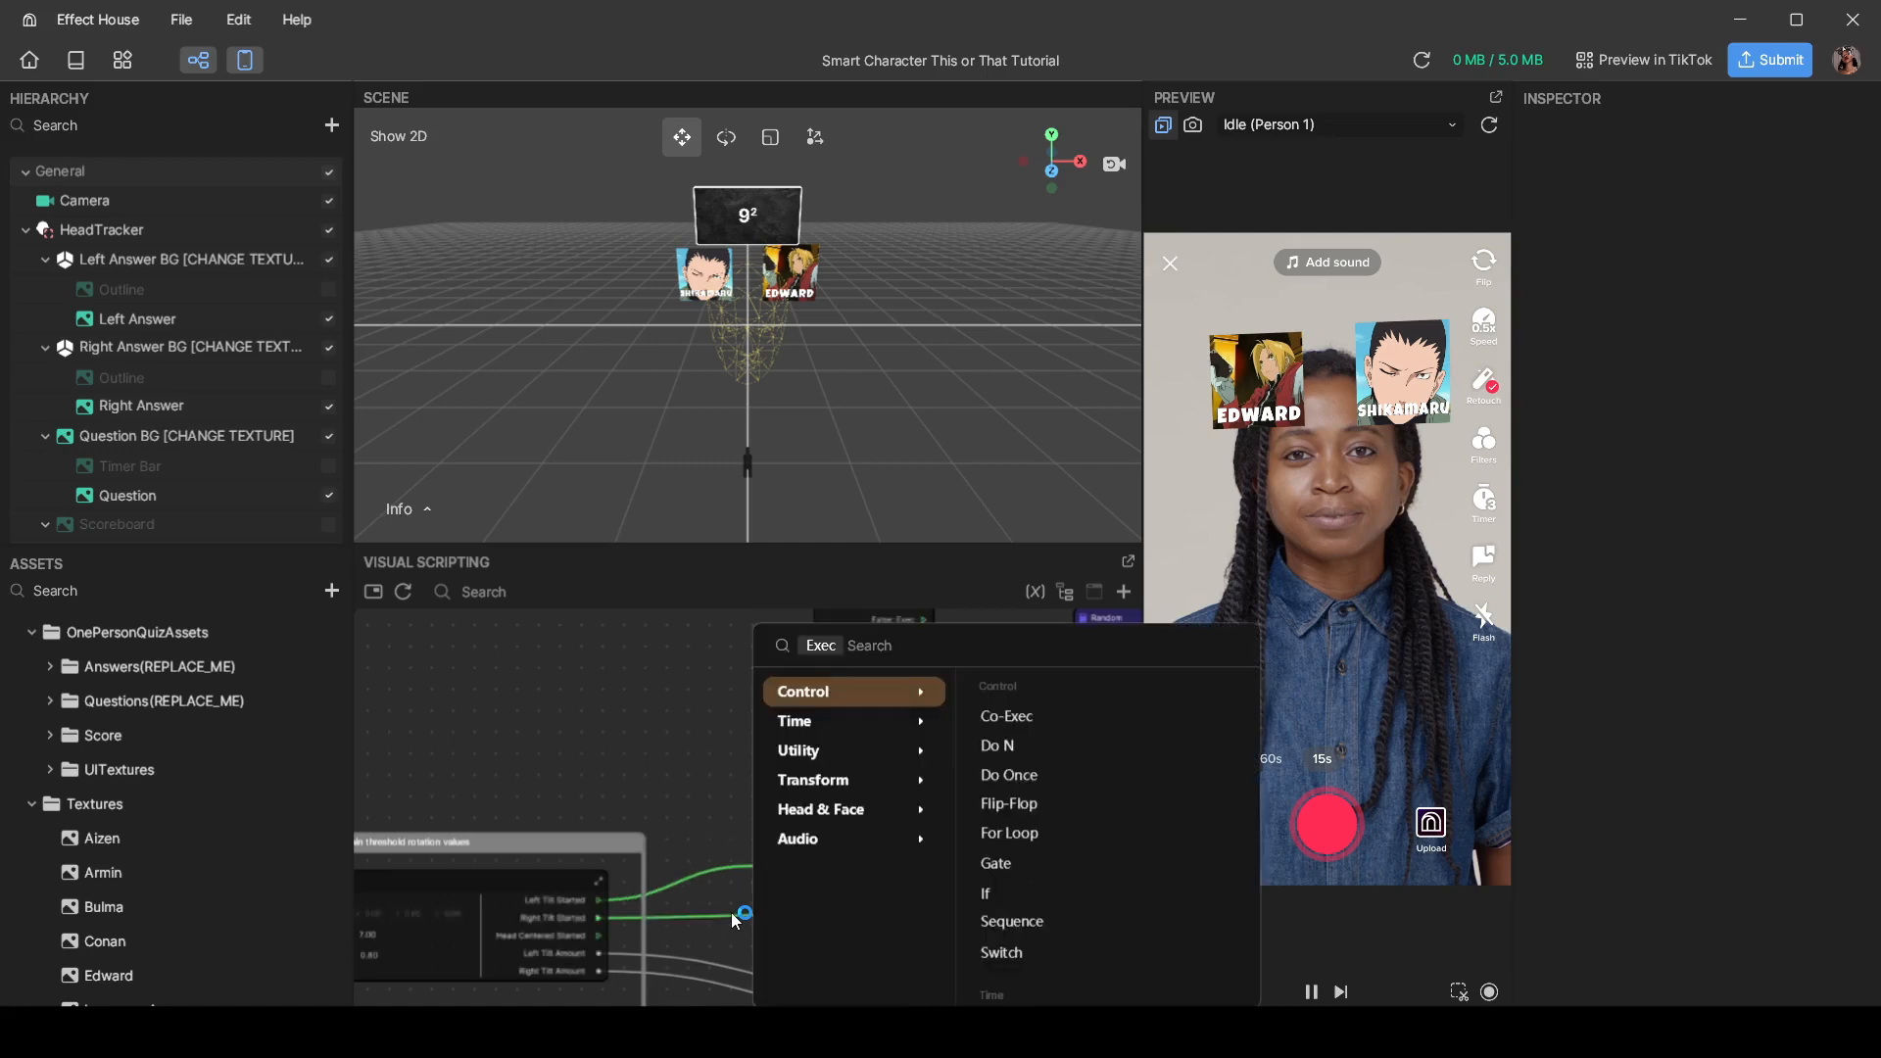
pyautogui.press('Escape')
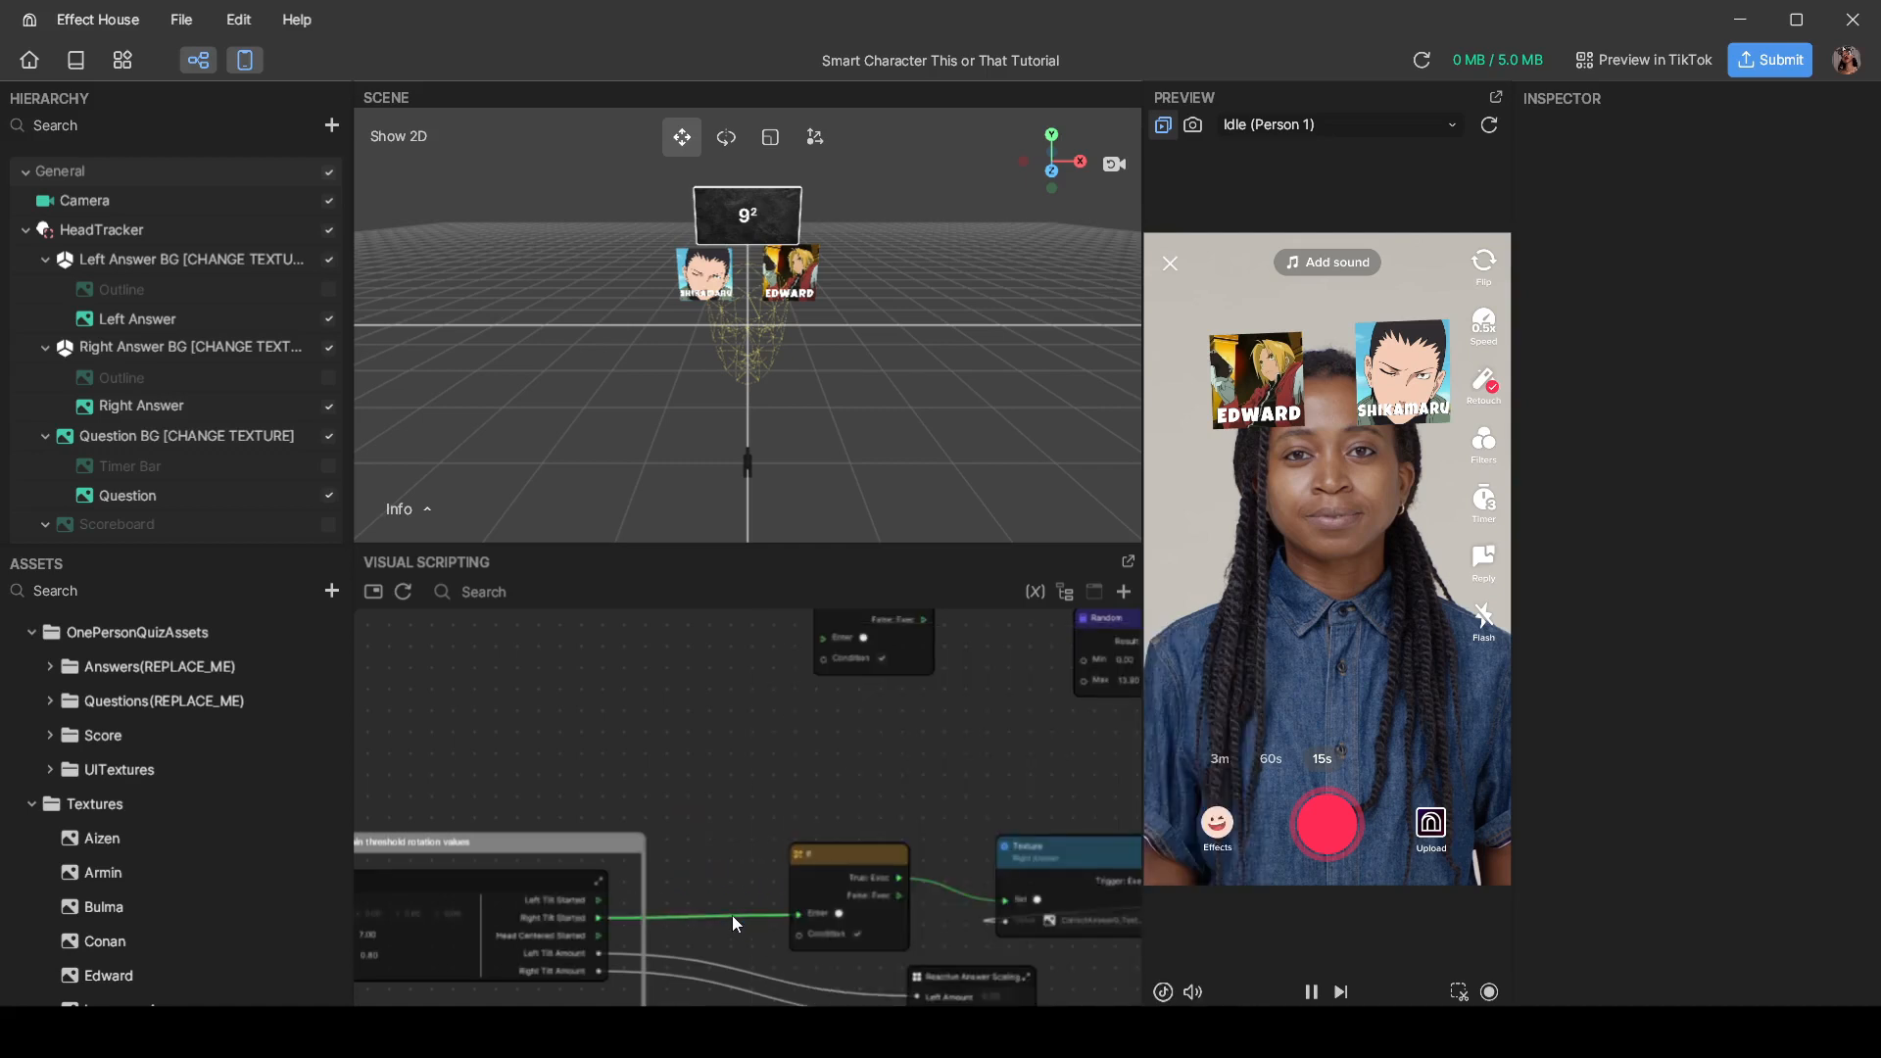
pyautogui.press('Delete')
pyautogui.hotkey('ctrl', 'z')
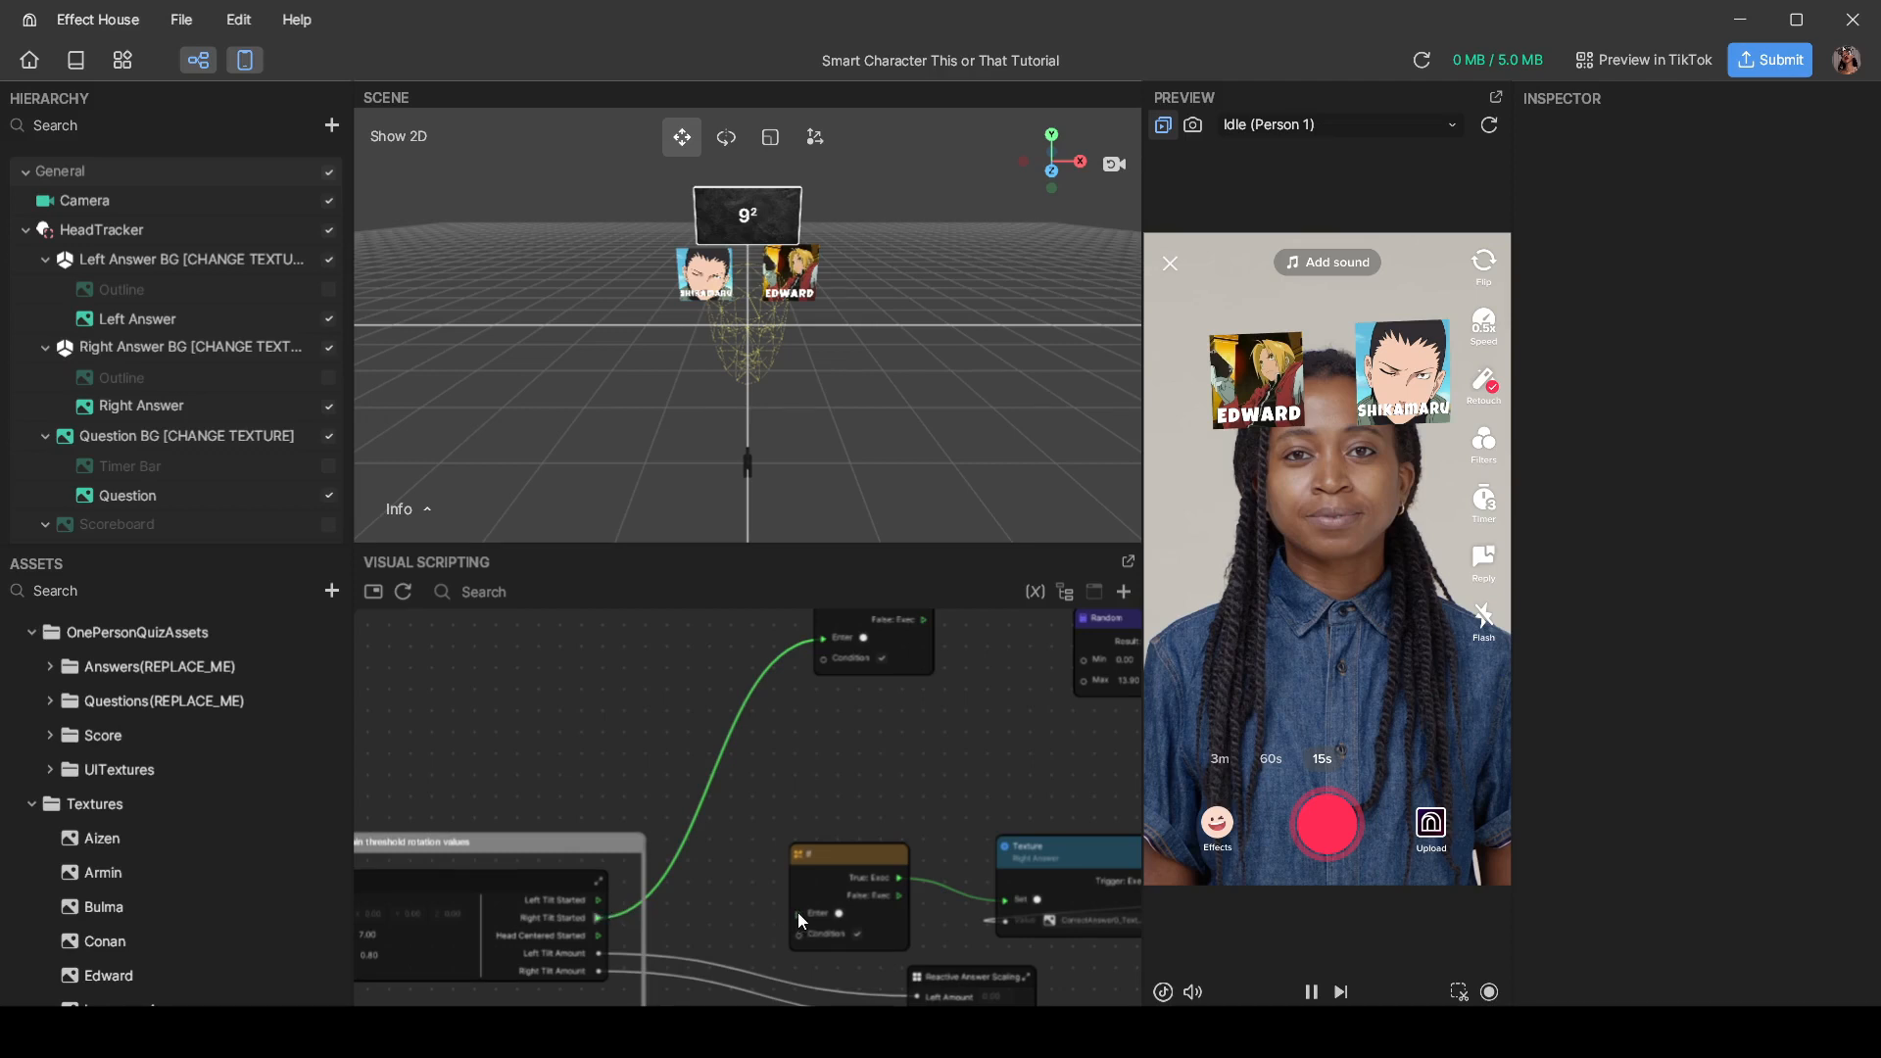
pyautogui.hotkey('ctrl', 'z')
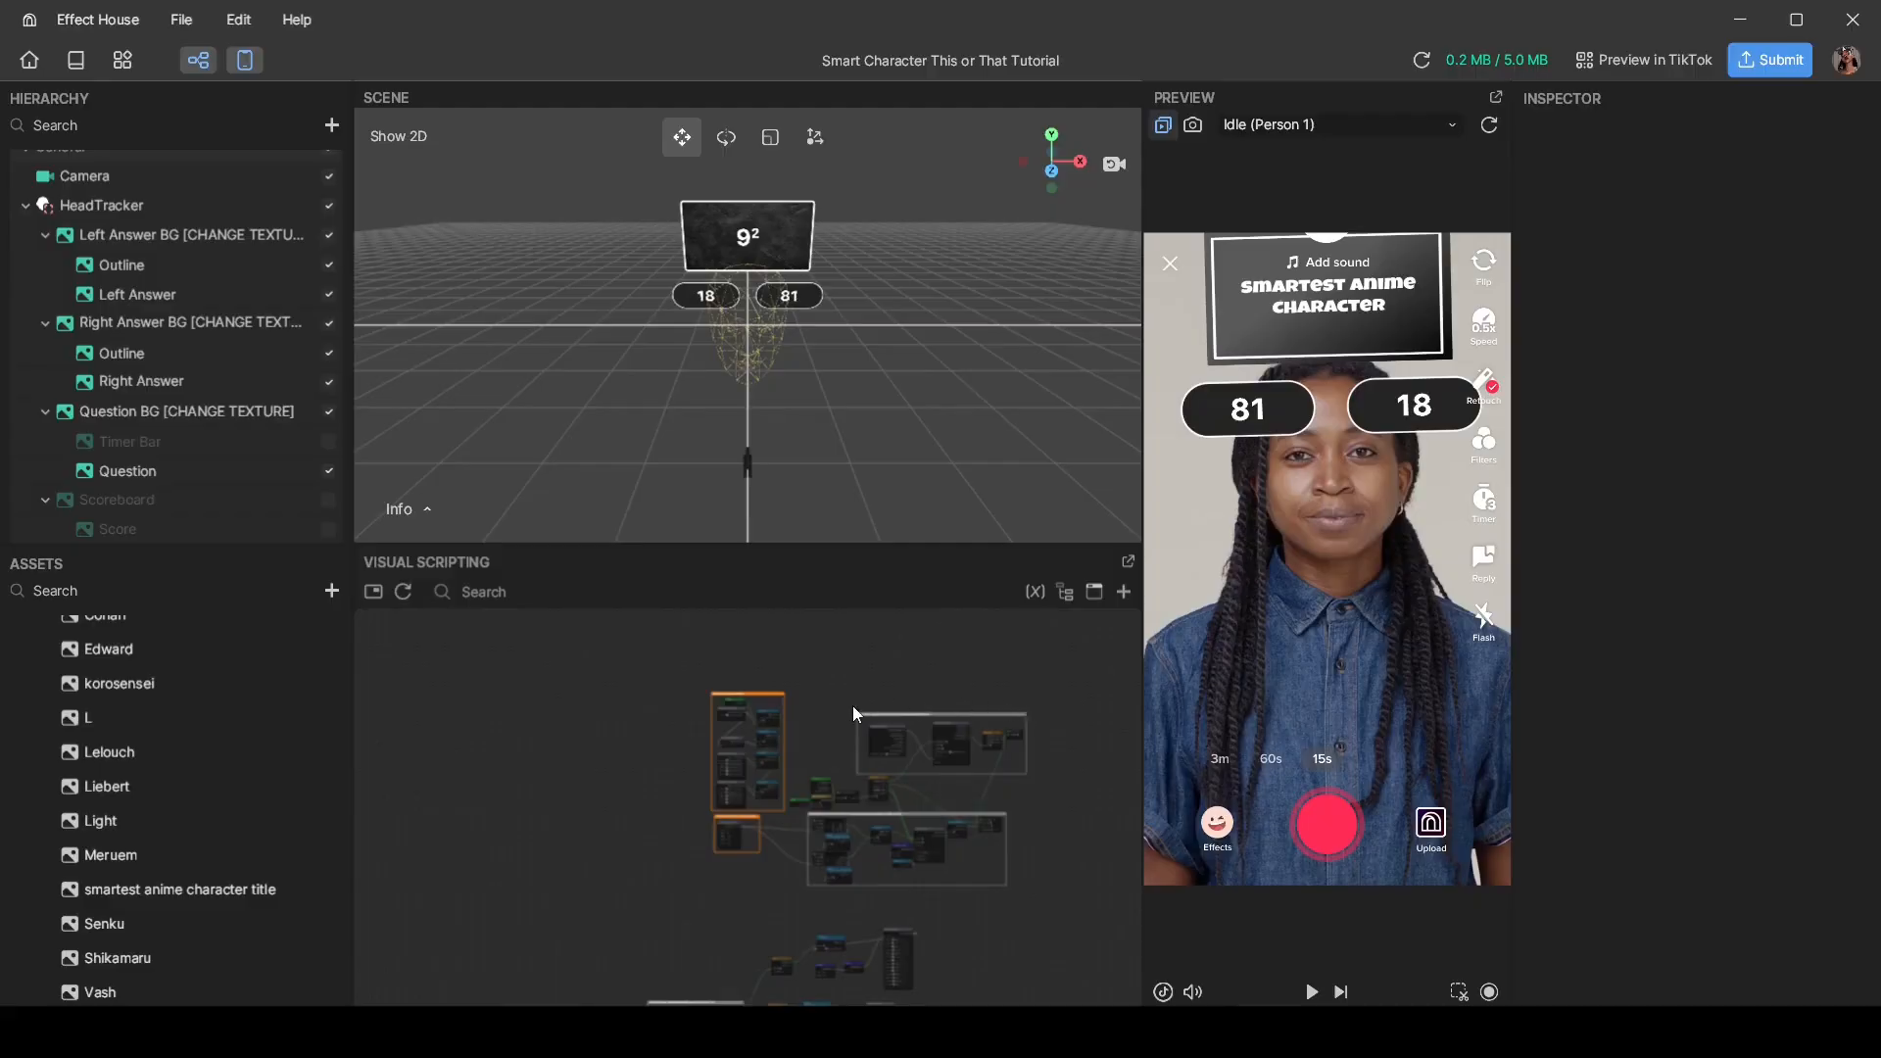
# Step: Move the Game End Logic node away from the Sequence node in the timer bar section and delete the connection between them
pyautogui.scroll(8, 909, 720)
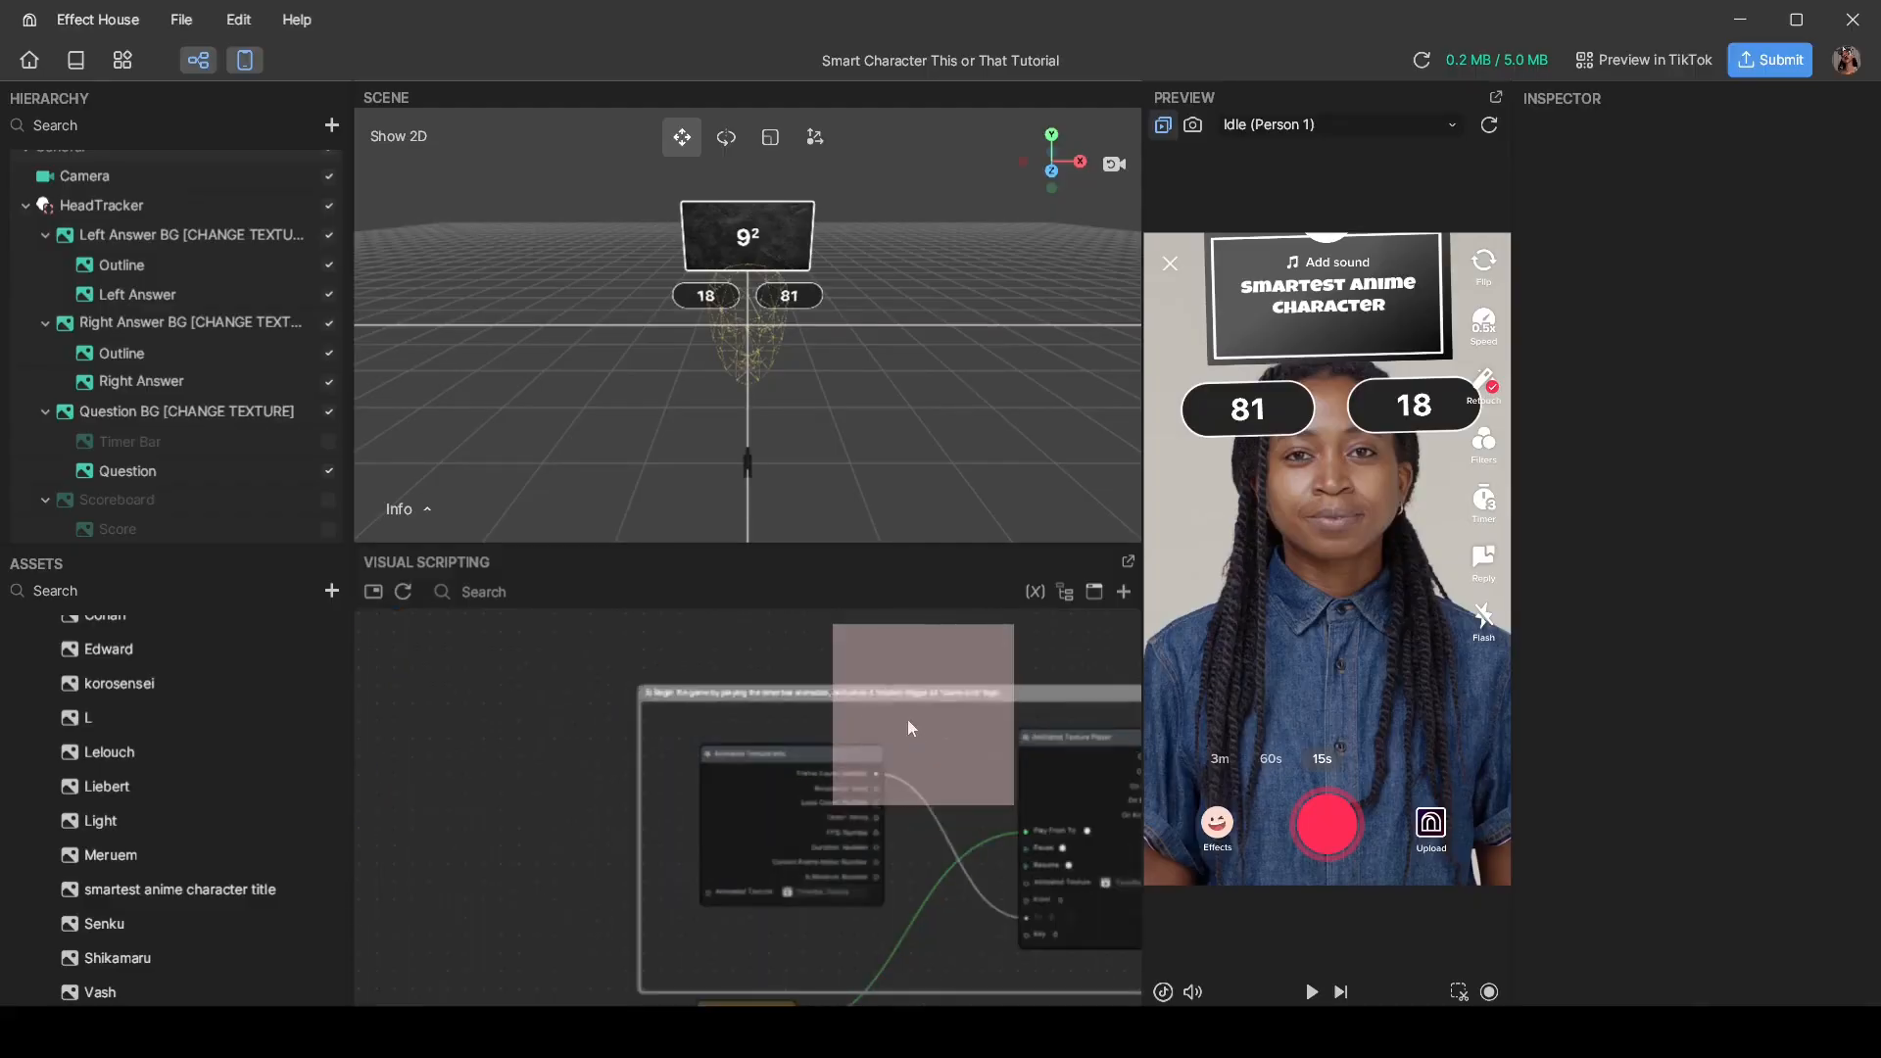
pyautogui.moveTo(623, 721); pyautogui.dragTo(457, 732, button='middle')
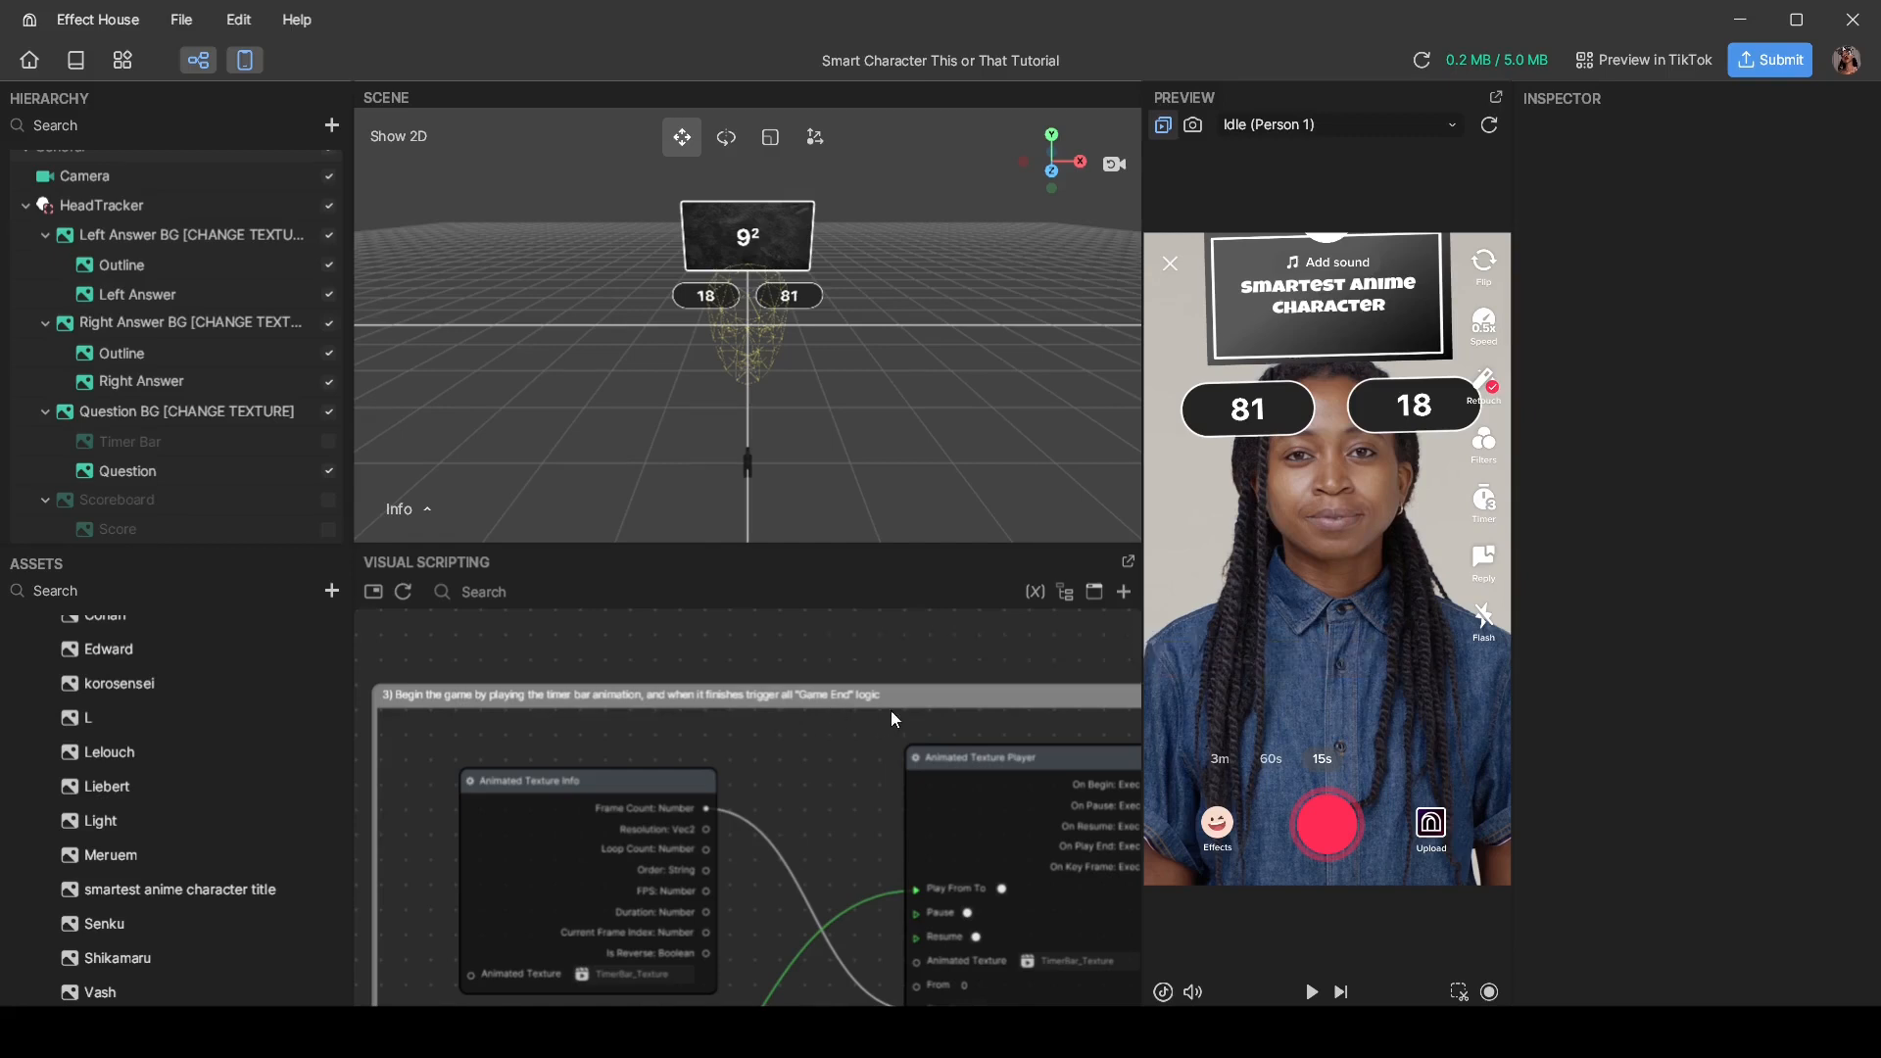
pyautogui.moveTo(900, 721); pyautogui.dragTo(583, 661, button='middle')
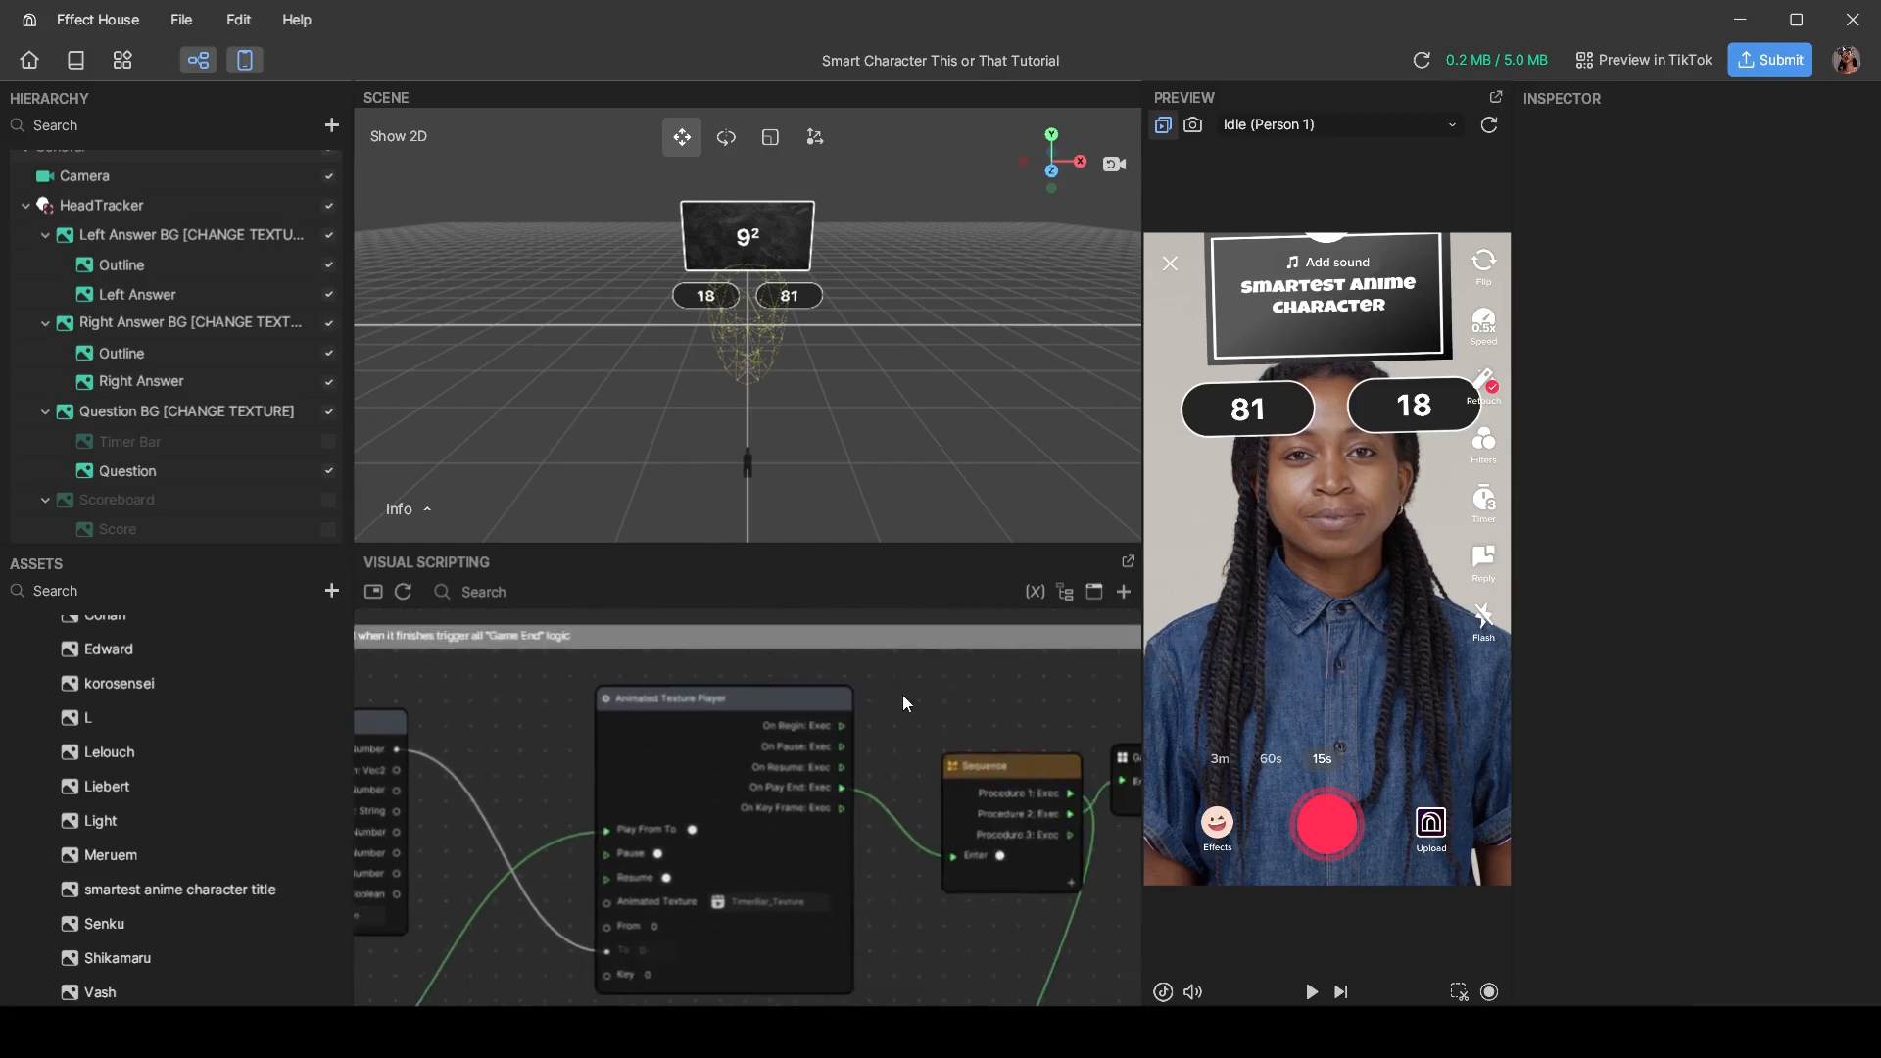
pyautogui.scroll(-3, 984, 703)
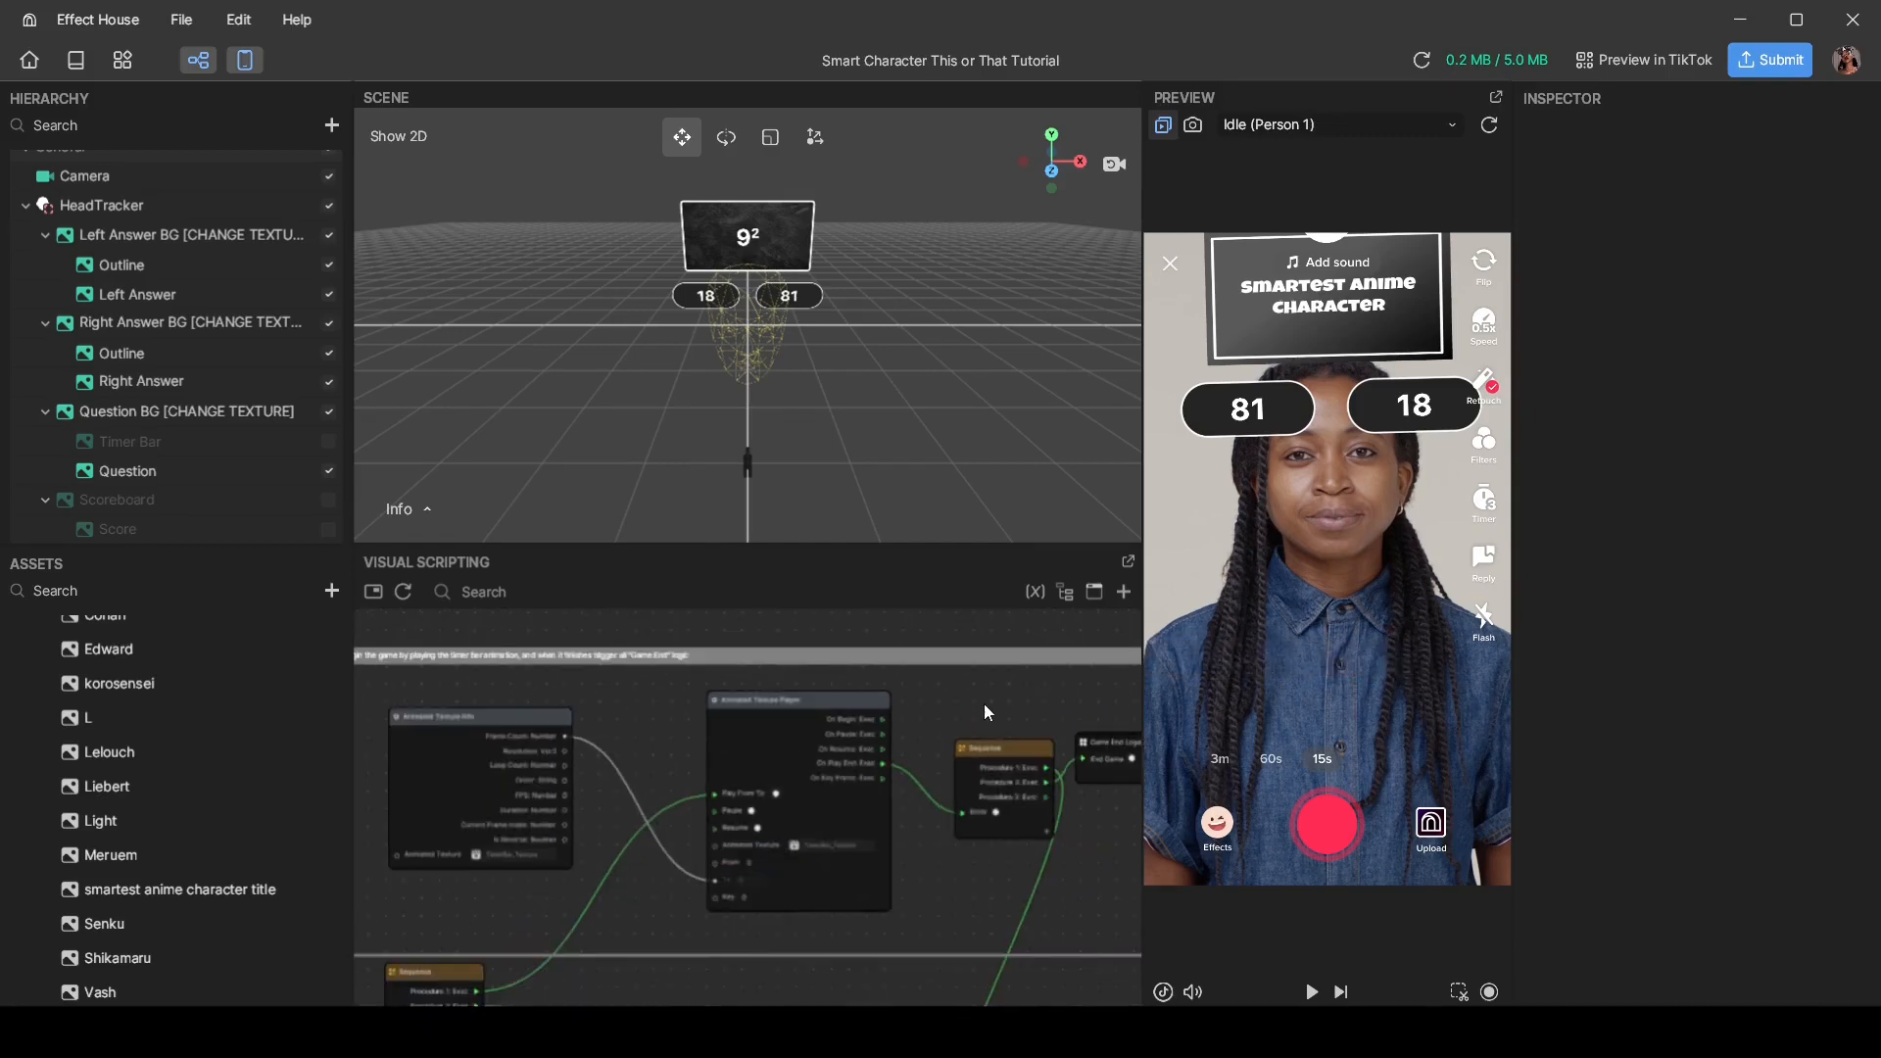
pyautogui.hscroll(3, 844, 717)
pyautogui.scroll(3, 878, 726)
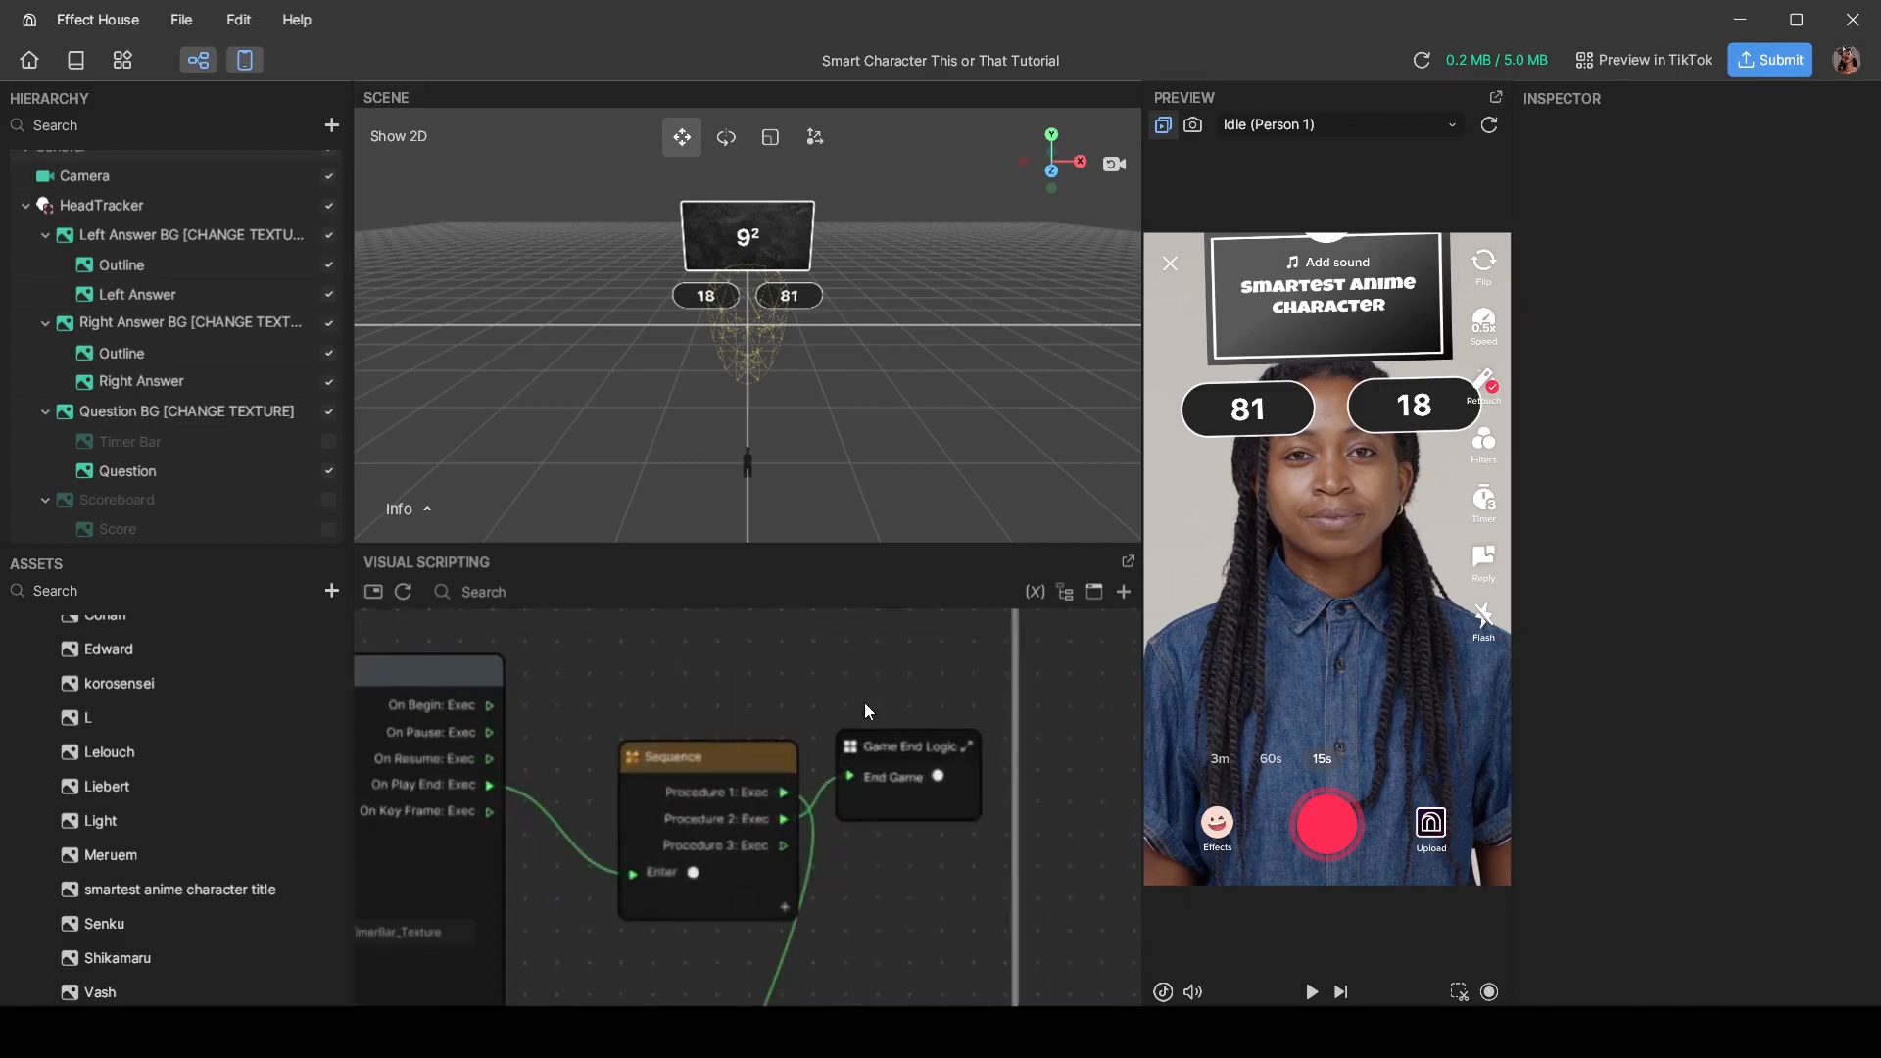
pyautogui.moveTo(890, 743); pyautogui.dragTo(972, 676)
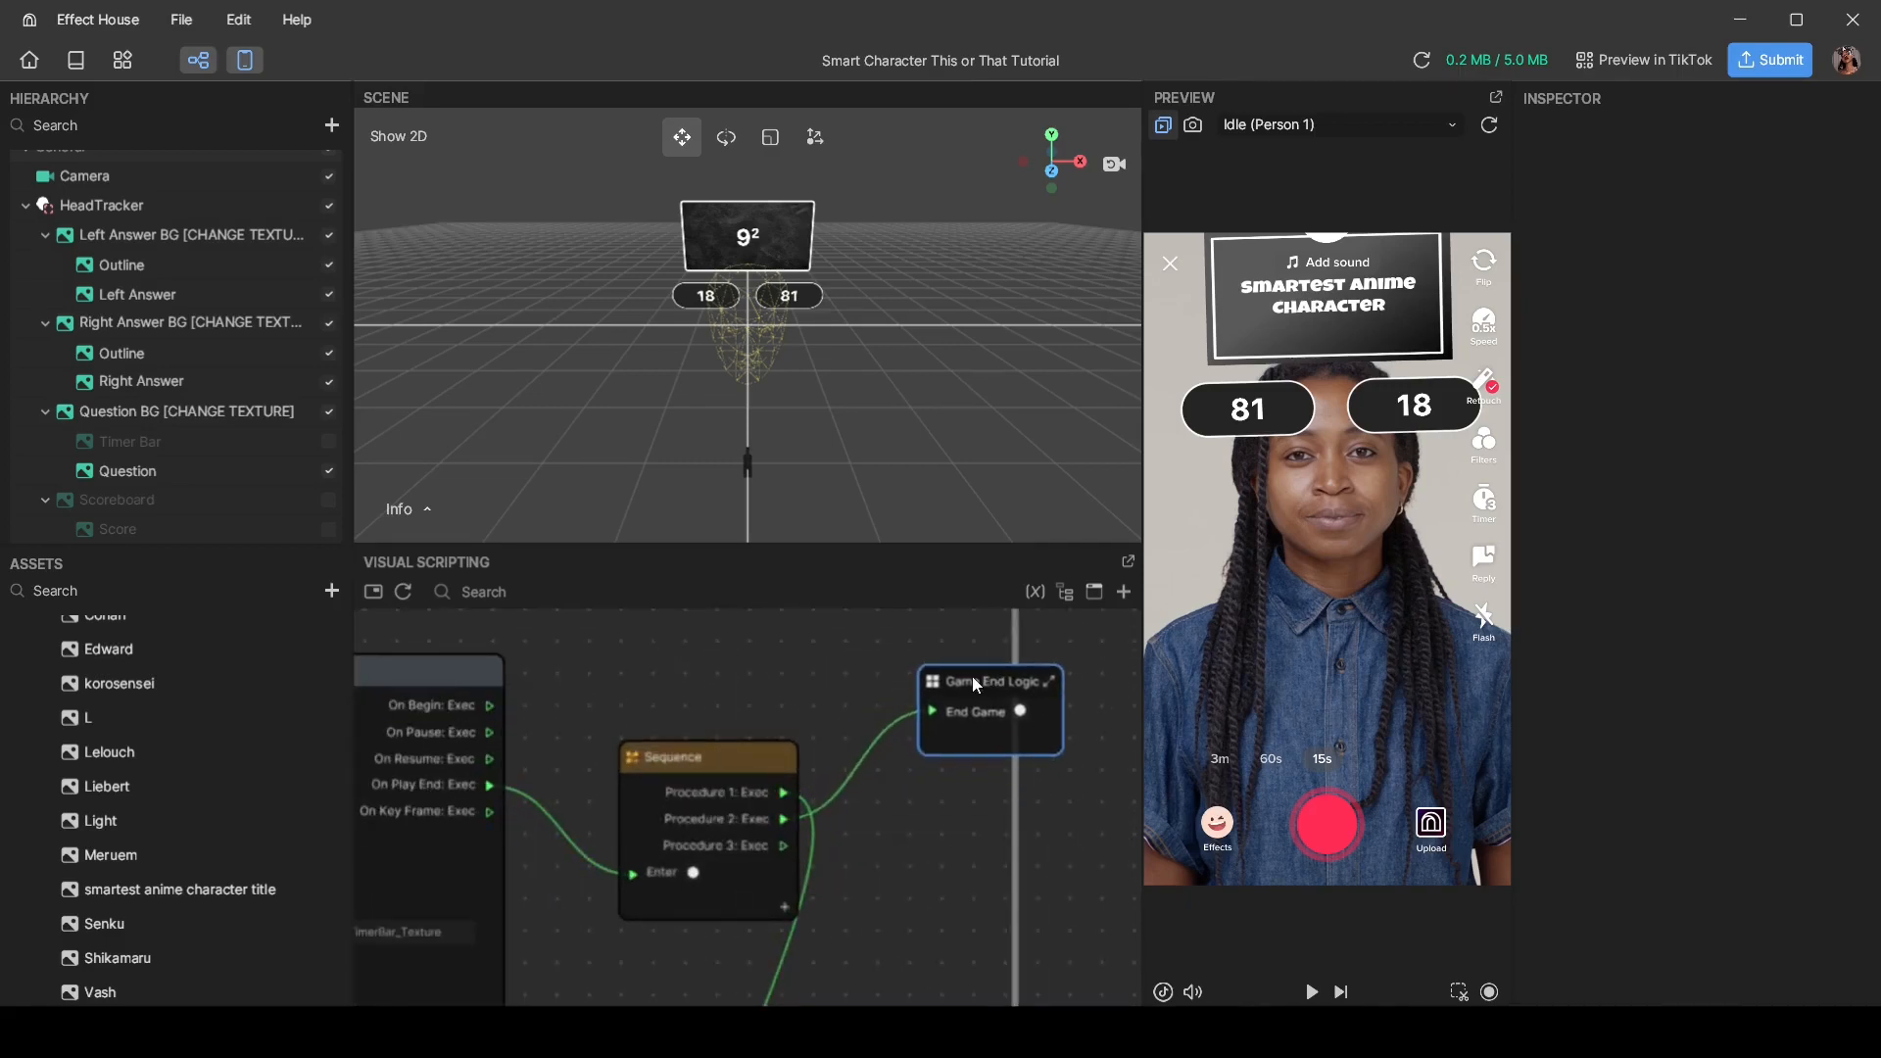
pyautogui.click(880, 736)
pyautogui.press('Delete')
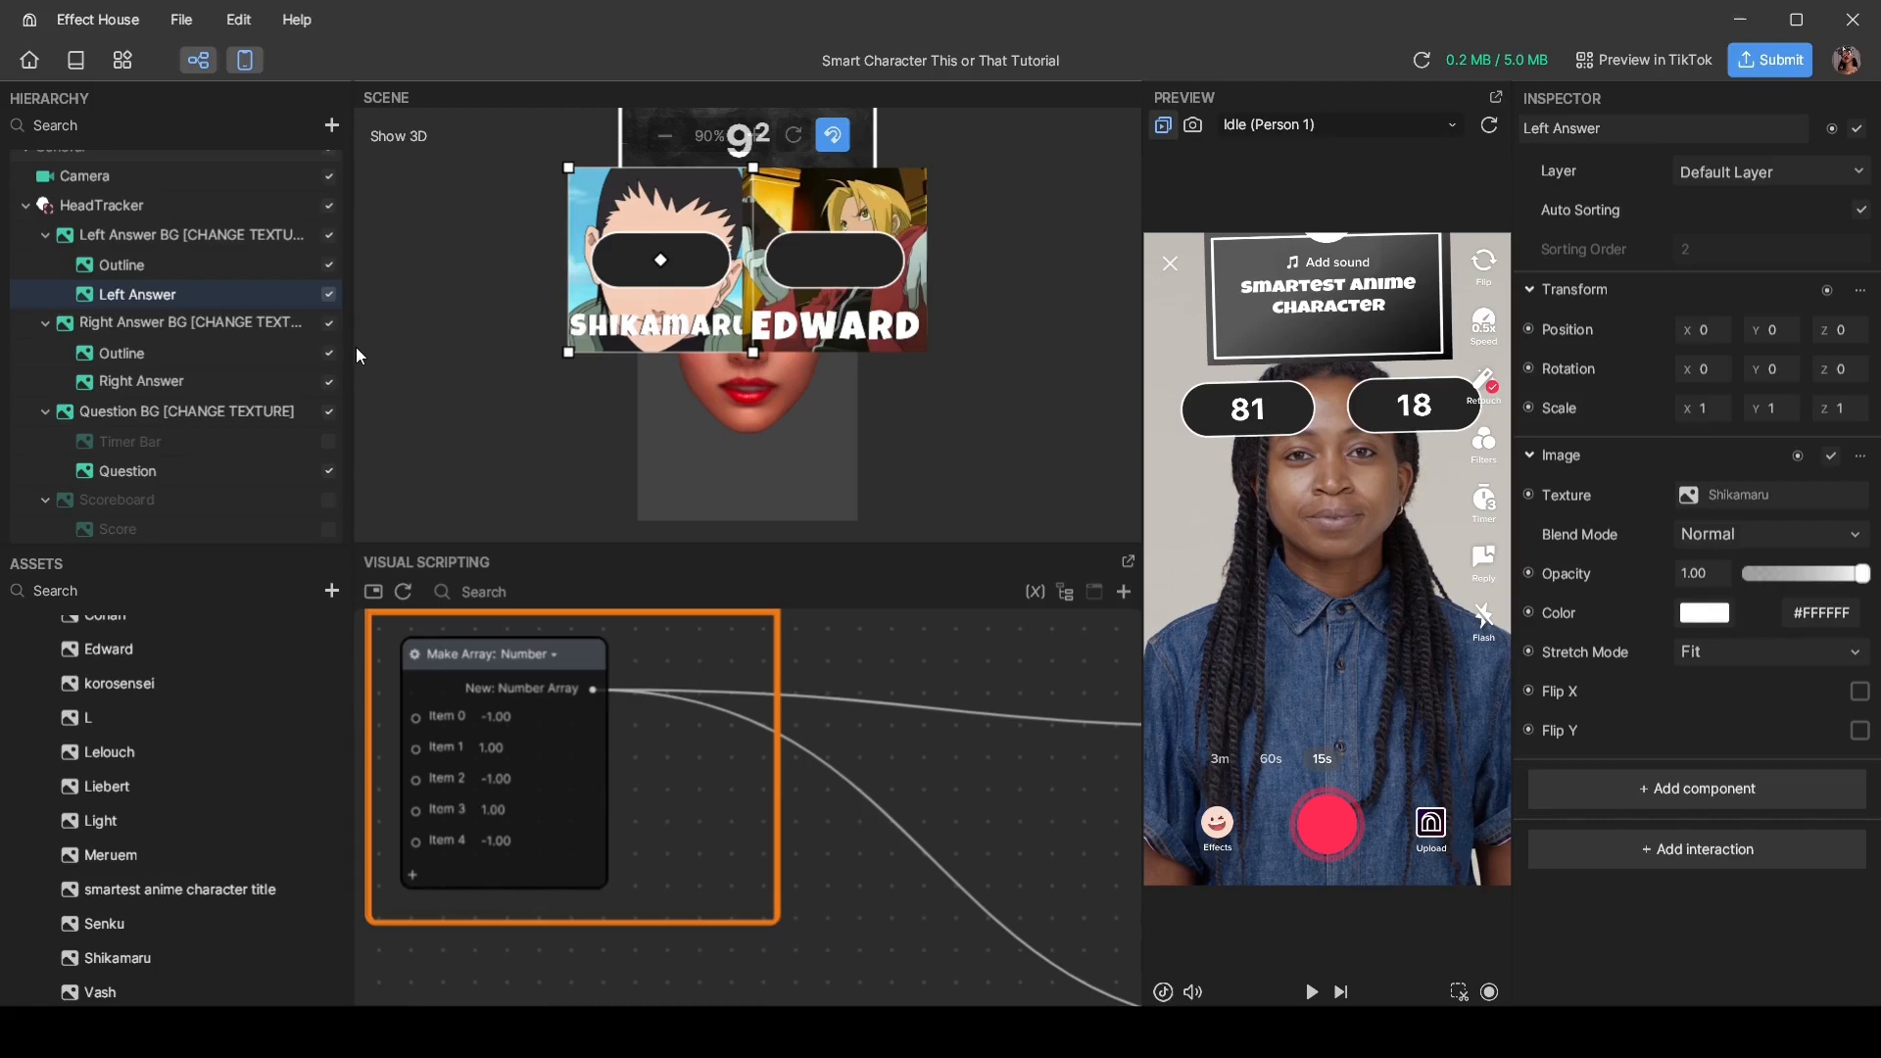
# Step: Hide the Outline objects under the Right Answer BG and Left Answer BG
pyautogui.click(329, 353)
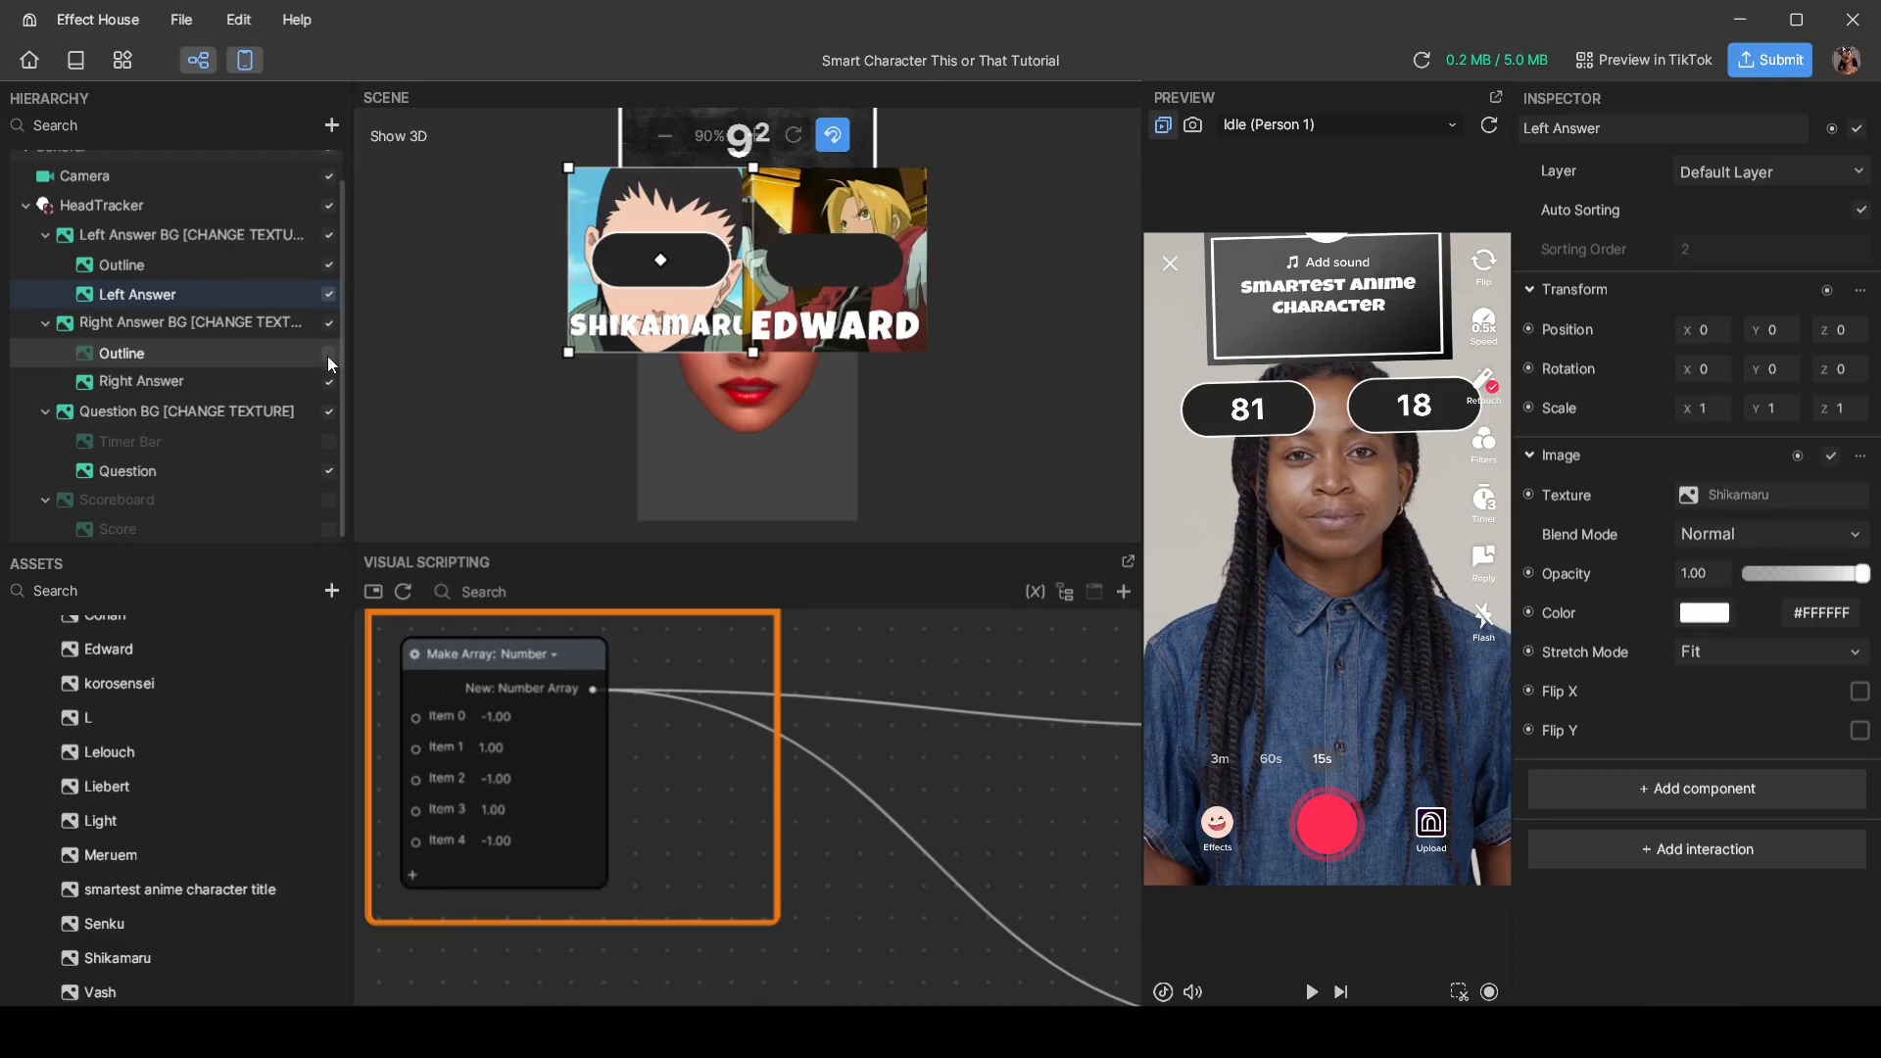
pyautogui.click(328, 267)
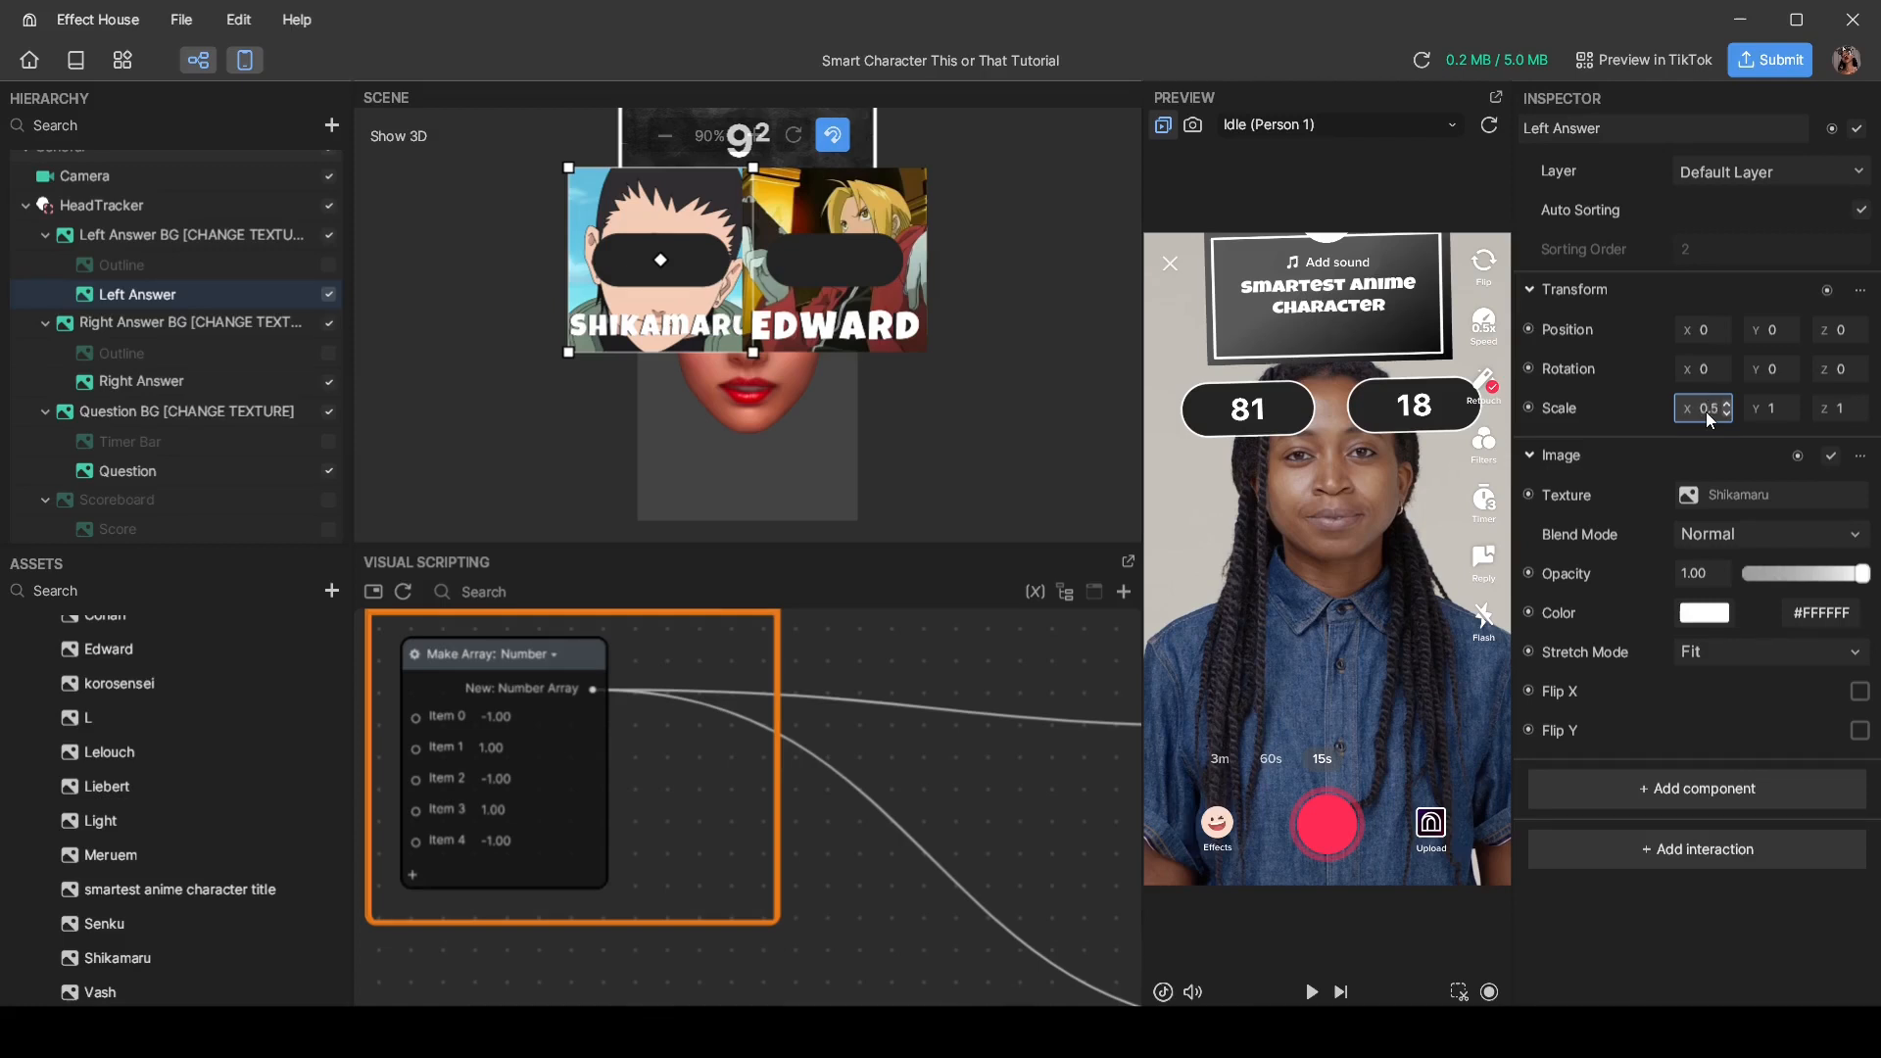
# Step: Set the scale of the Left Answer image to 0.5 on all axes and select the Right Answer for the same scaling
pyautogui.click(1775, 410)
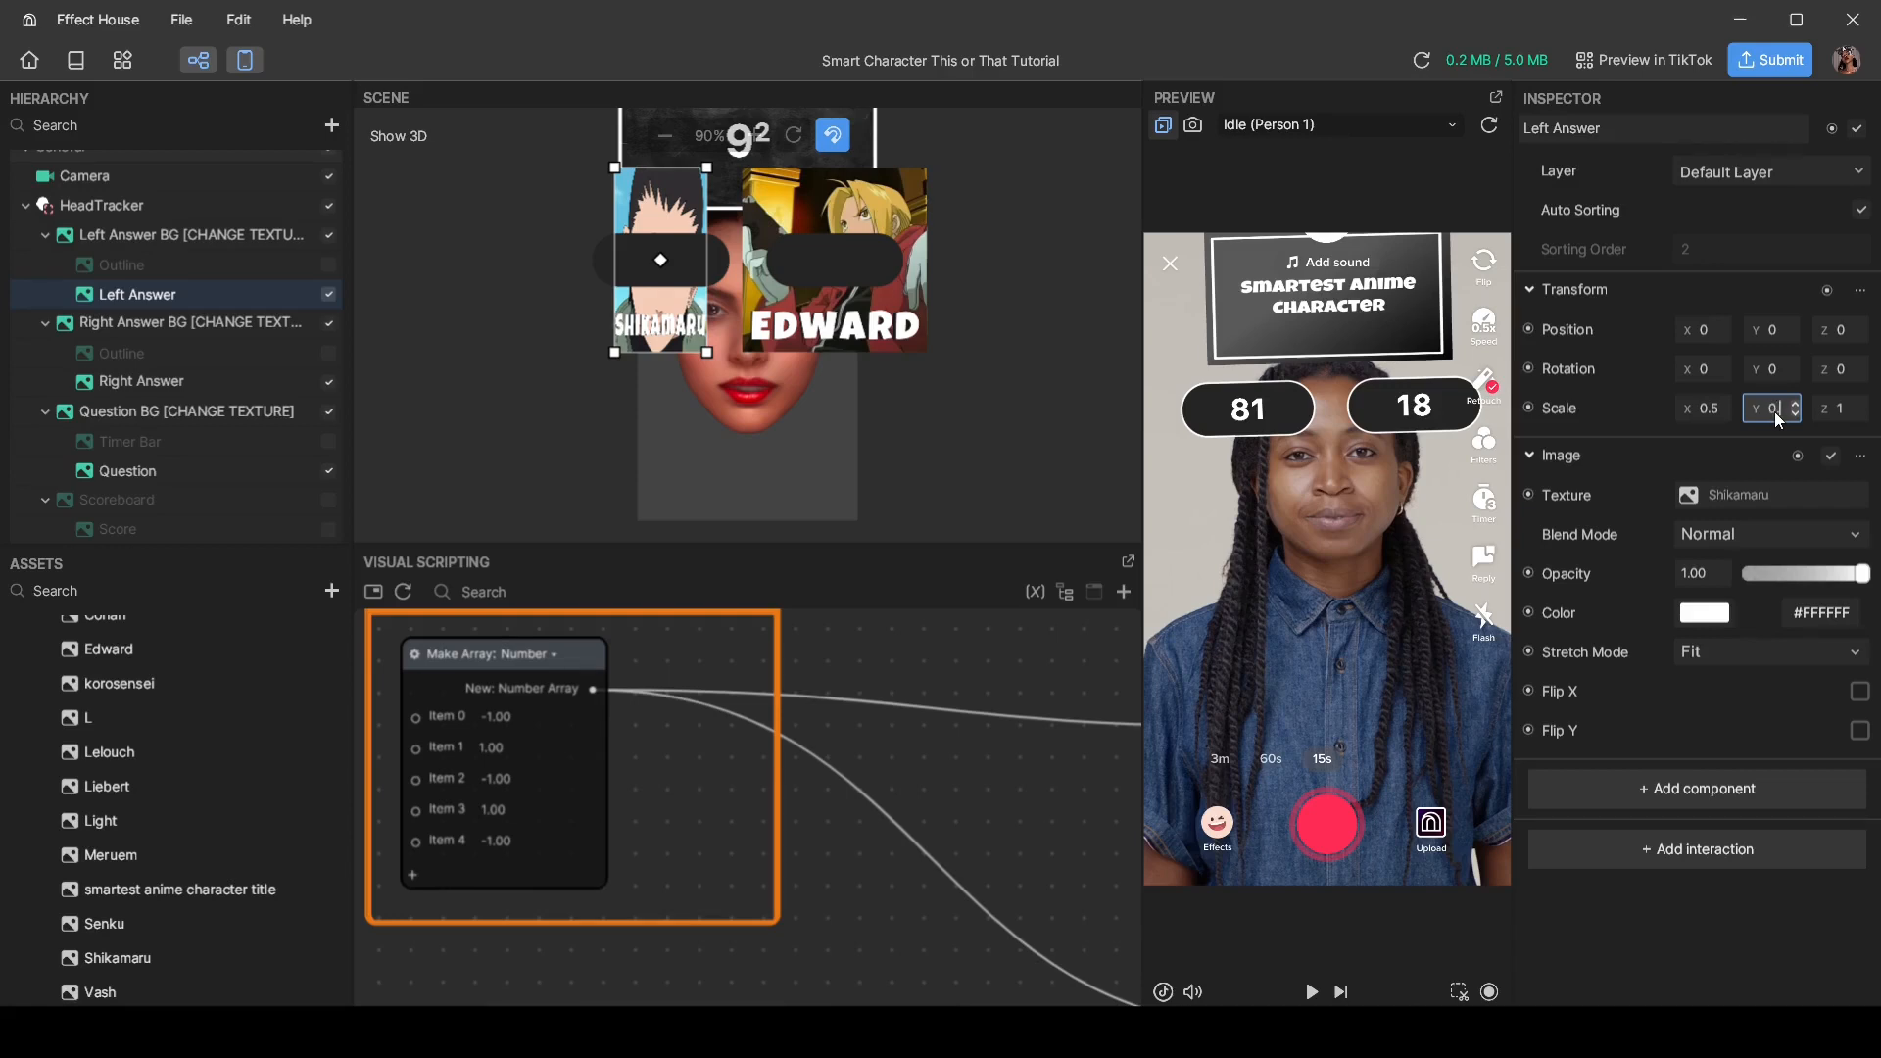
pyautogui.write('0.5')
pyautogui.click(1841, 410)
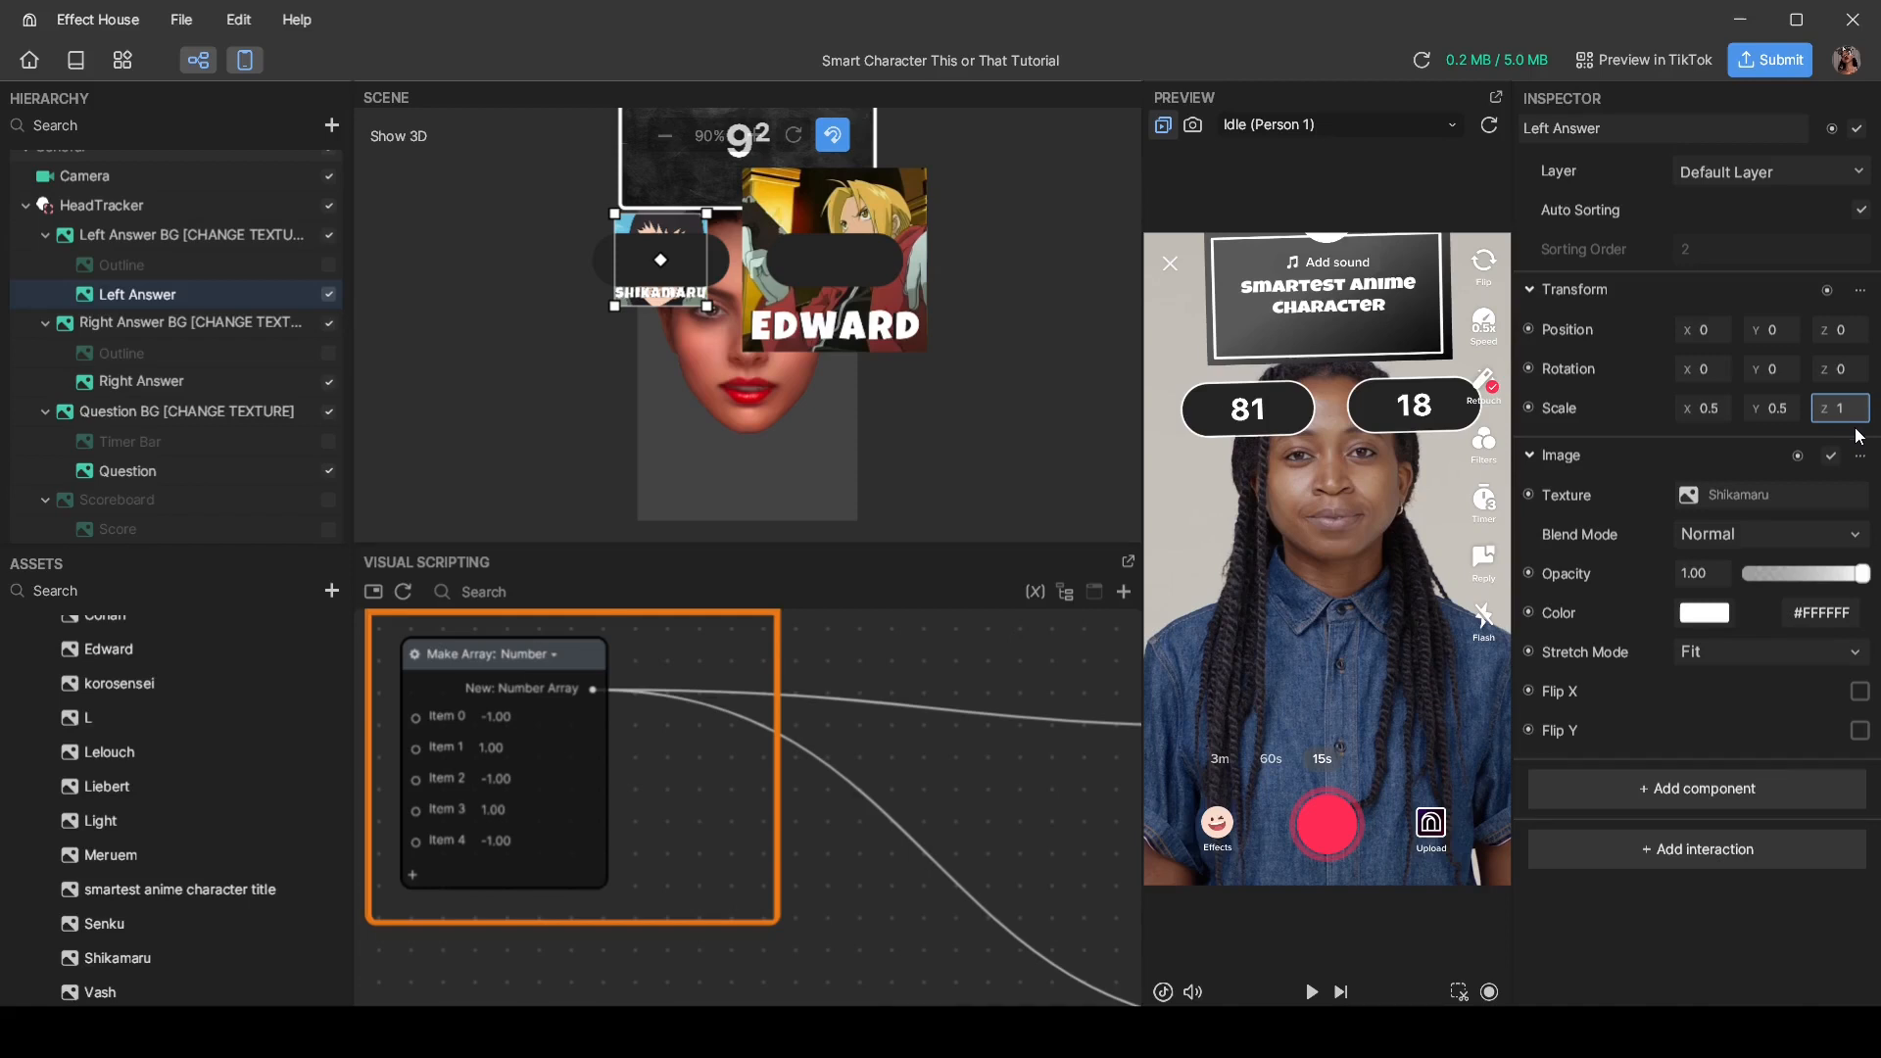
pyautogui.write('0.5')
pyautogui.click(1091, 434)
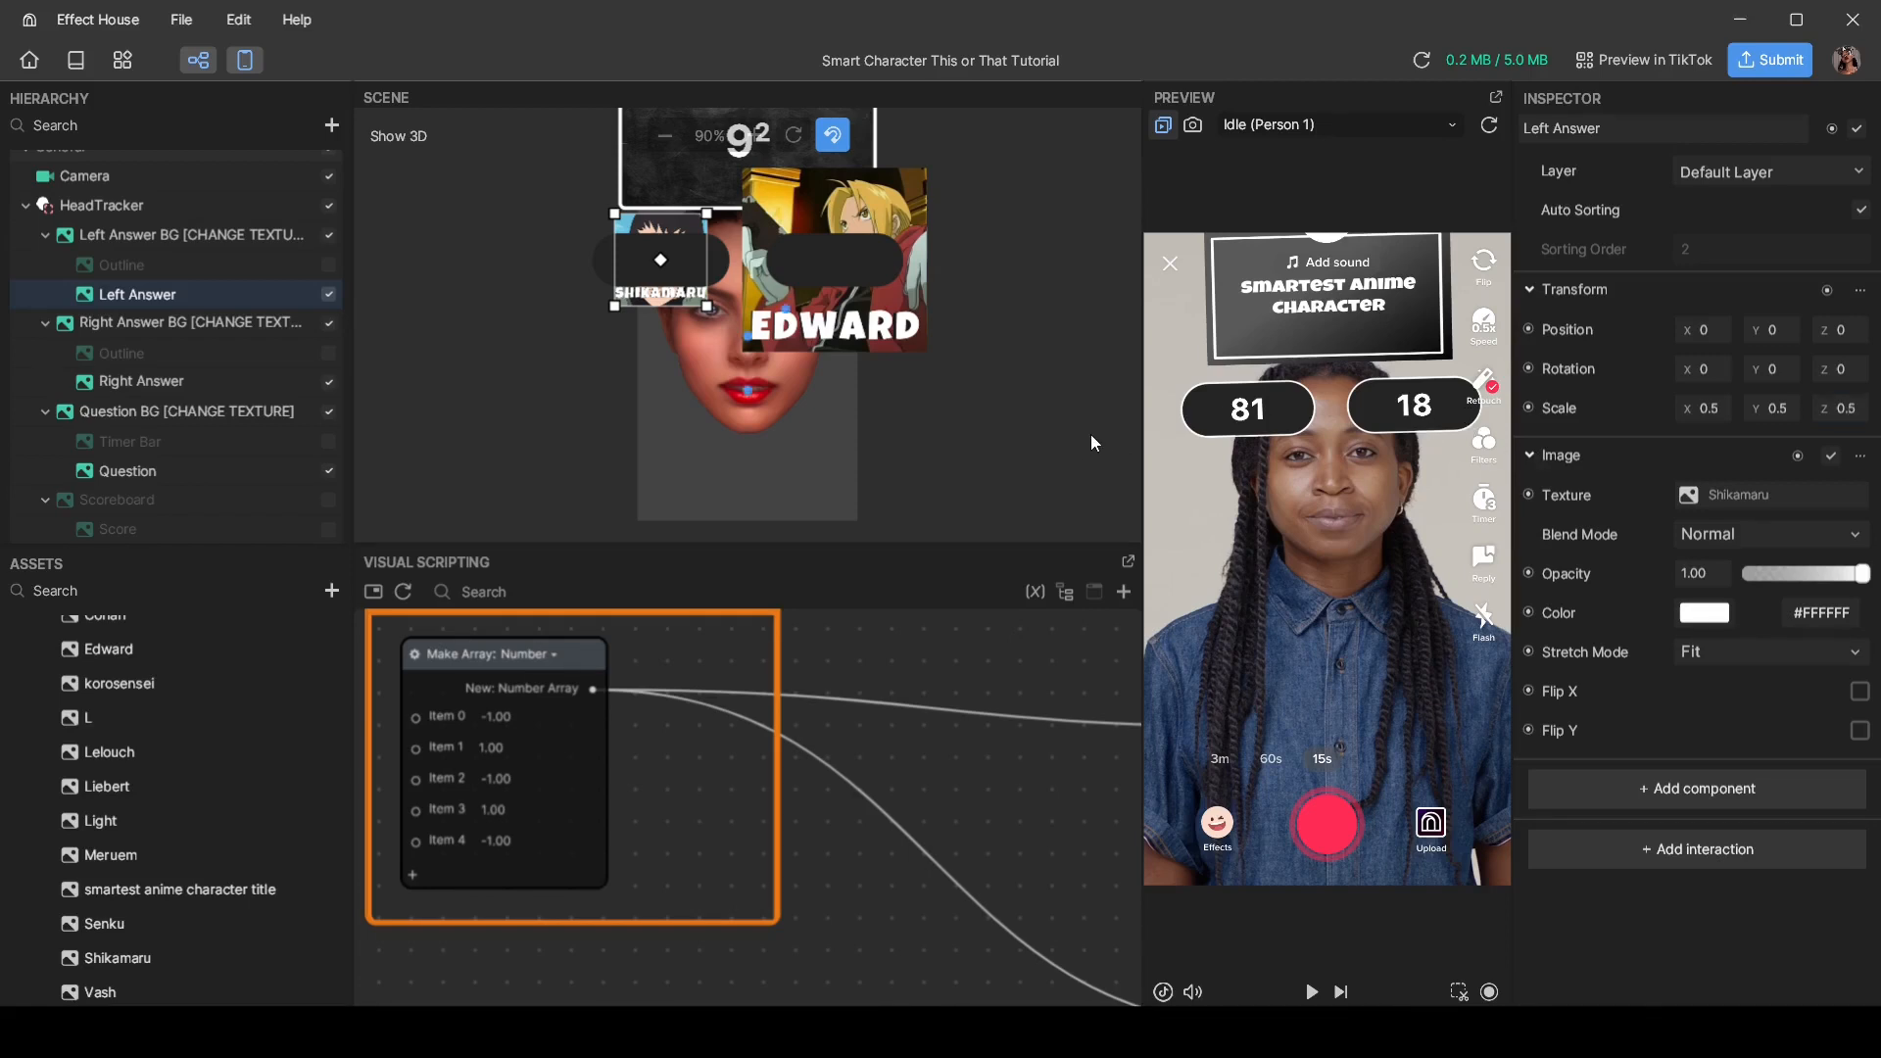
pyautogui.click(110, 384)
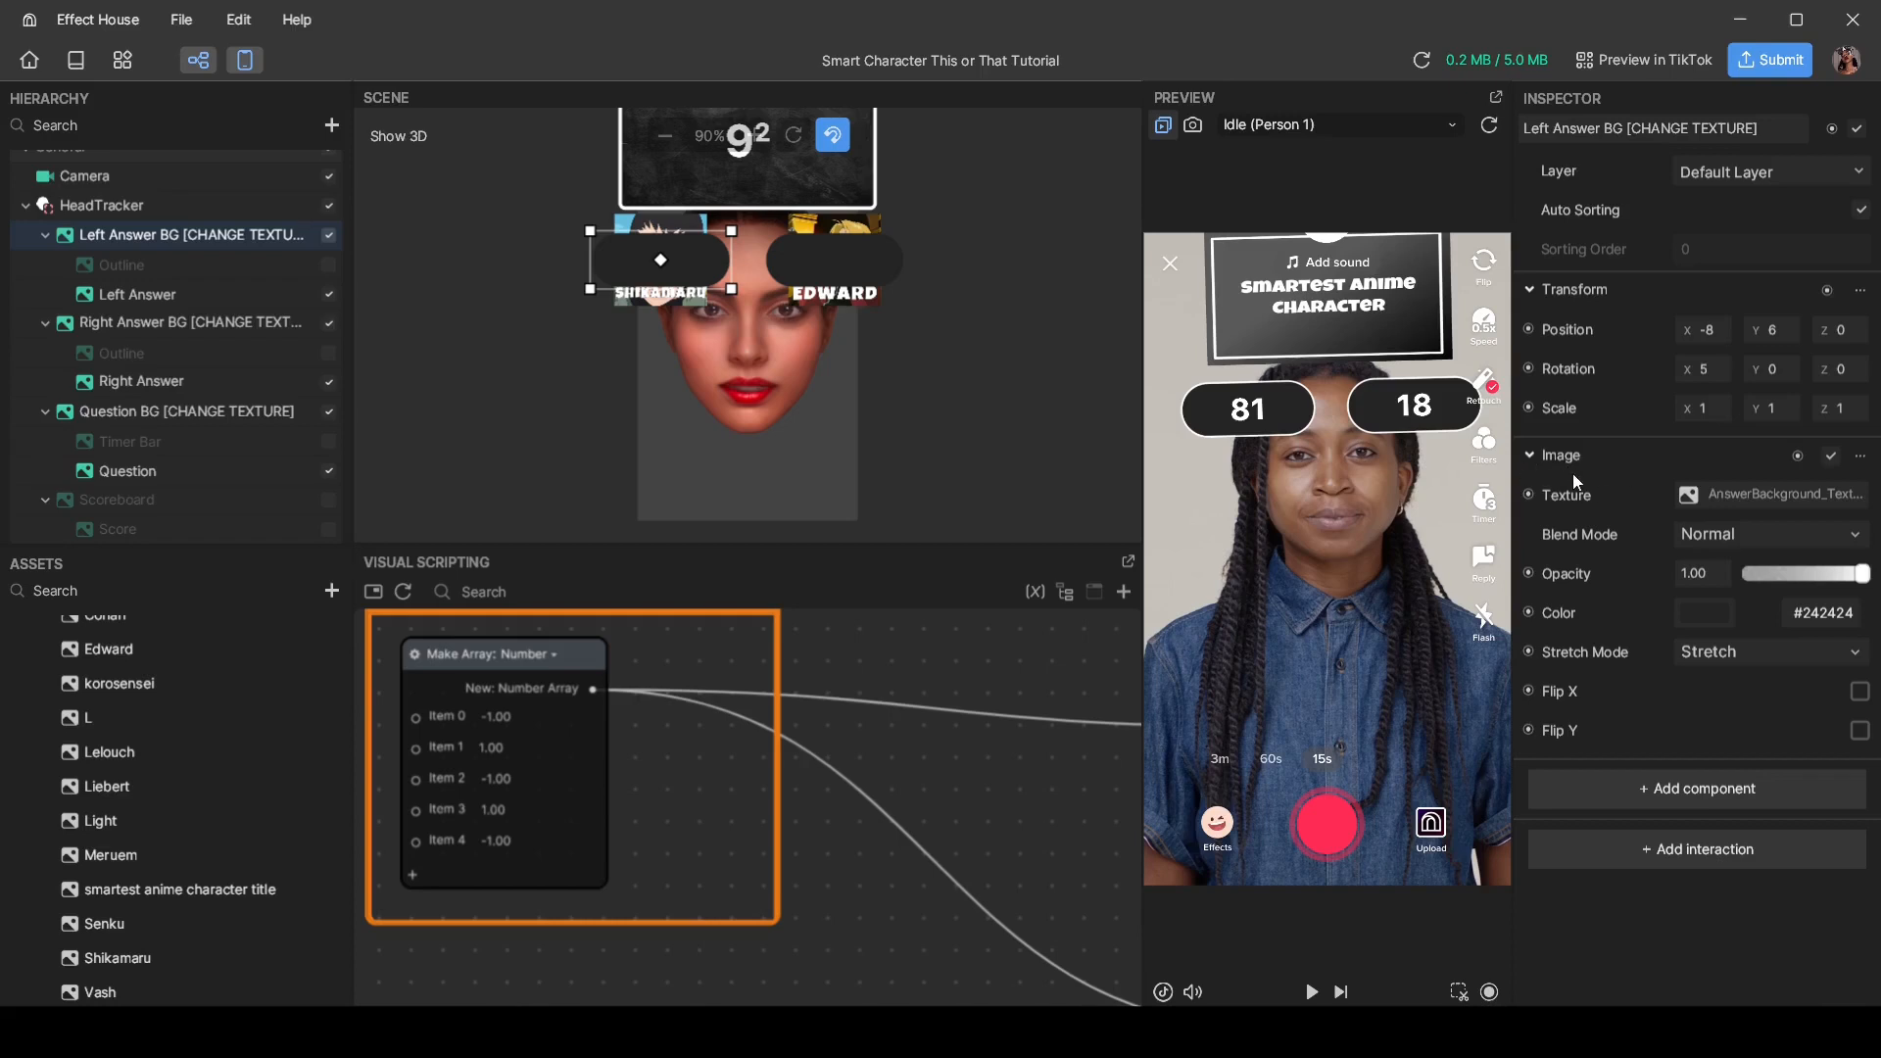
# Step: Remove the Image component from the Left Answer BG object
pyautogui.click(1754, 492)
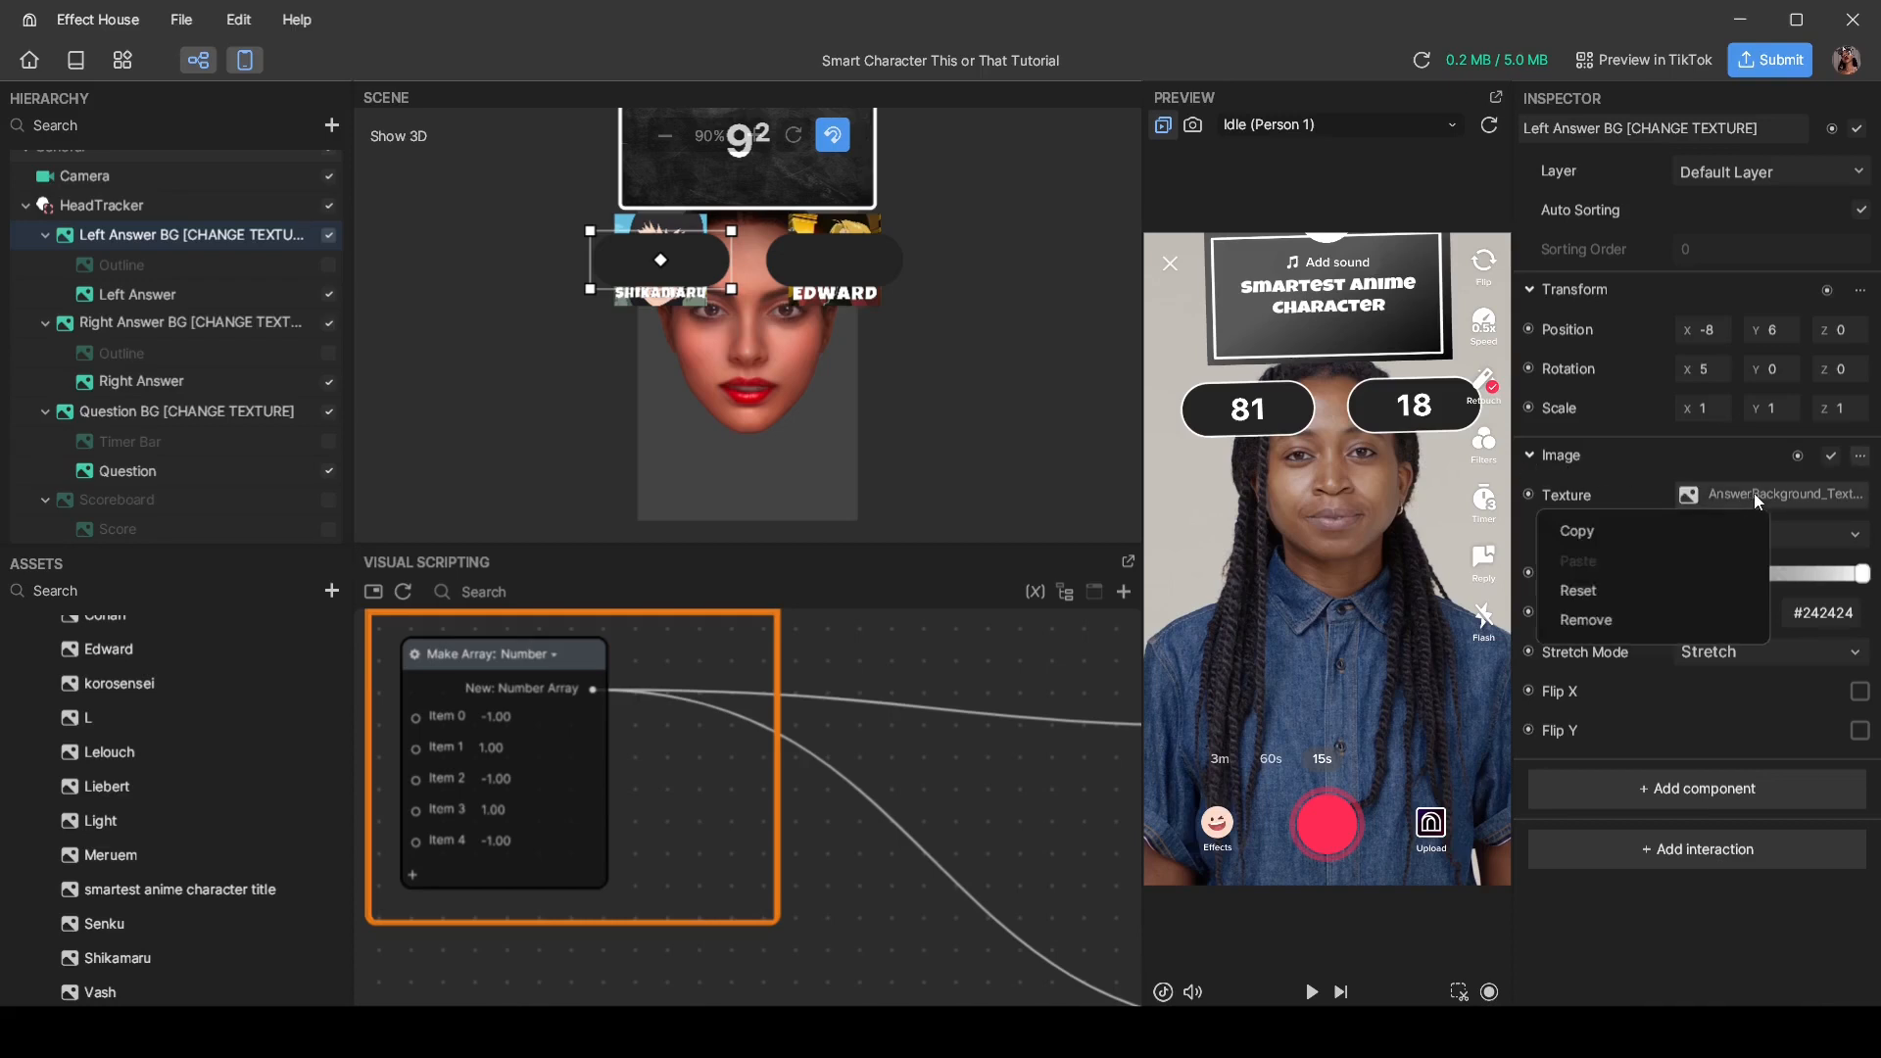
pyautogui.click(1610, 610)
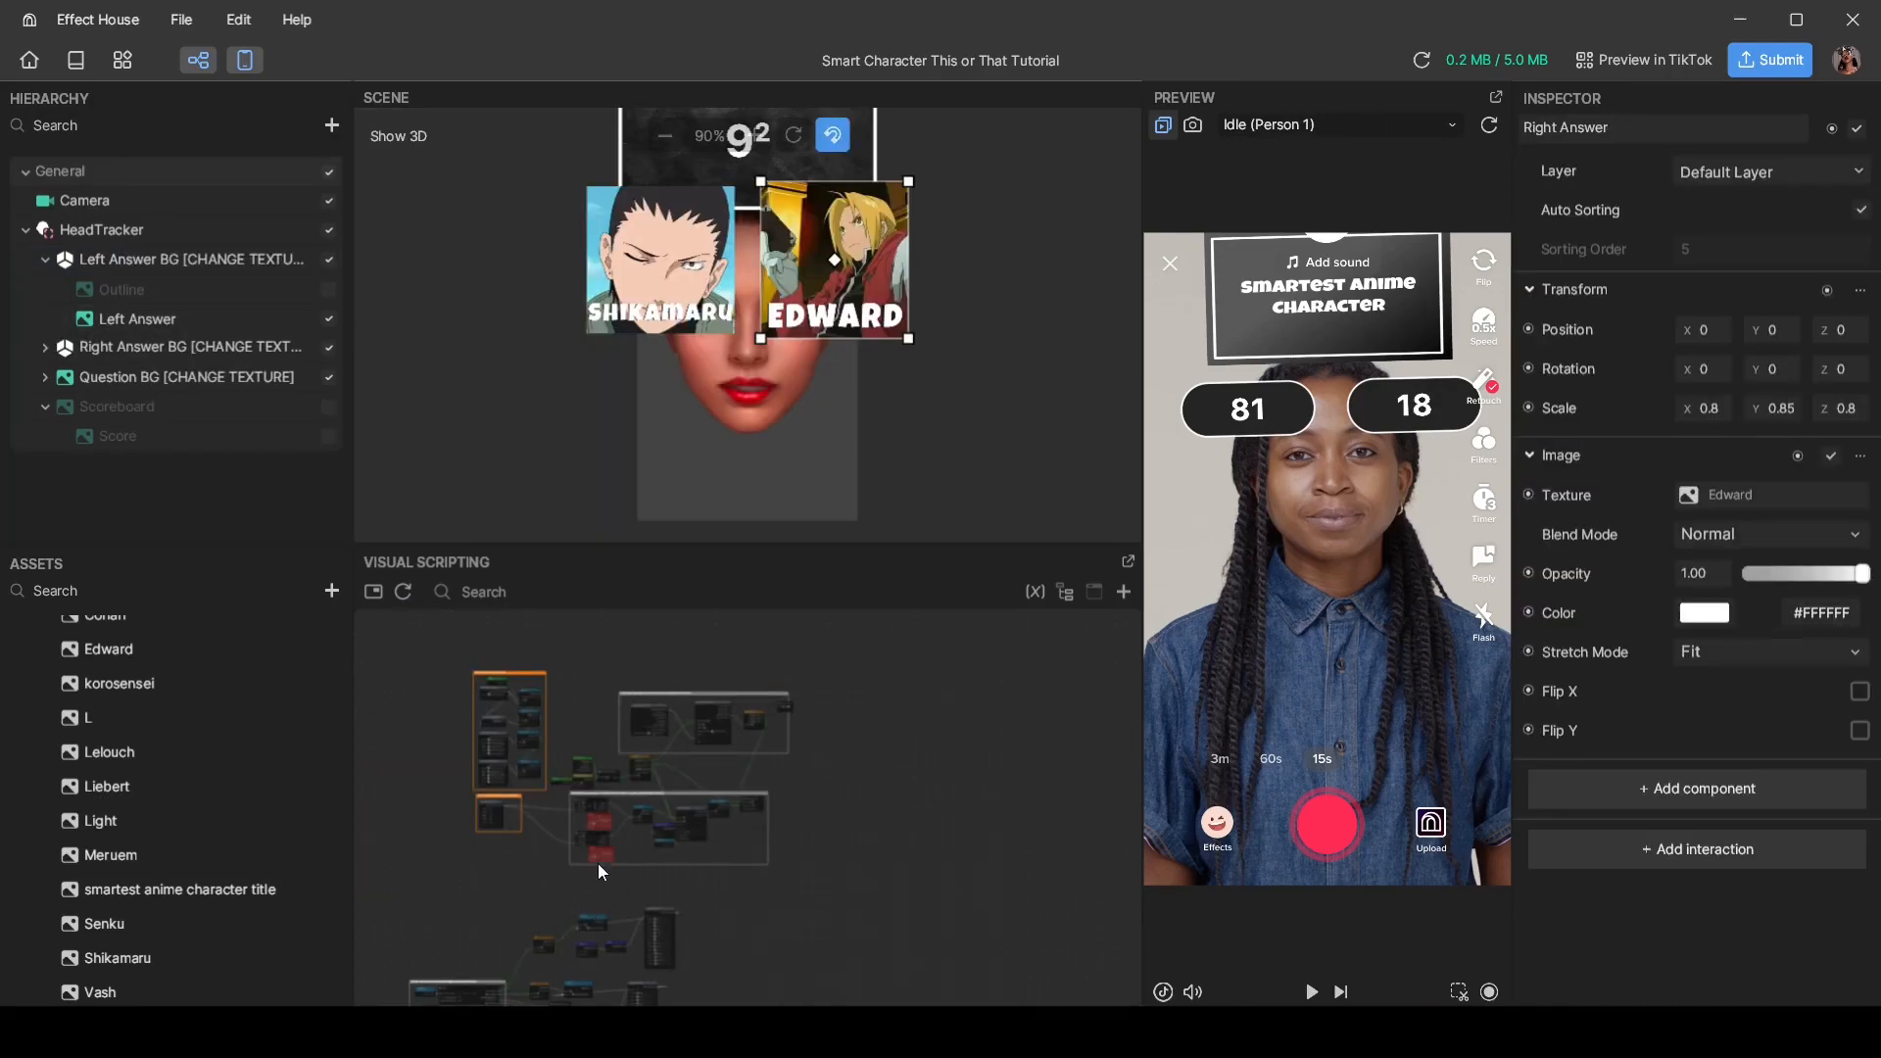
# Step: Delete the red Color nodes for the Left Answer BG and Right Answer BG beside the CheckAnswer nodes
pyautogui.scroll(5, 597, 863)
pyautogui.scroll(5, 891, 714)
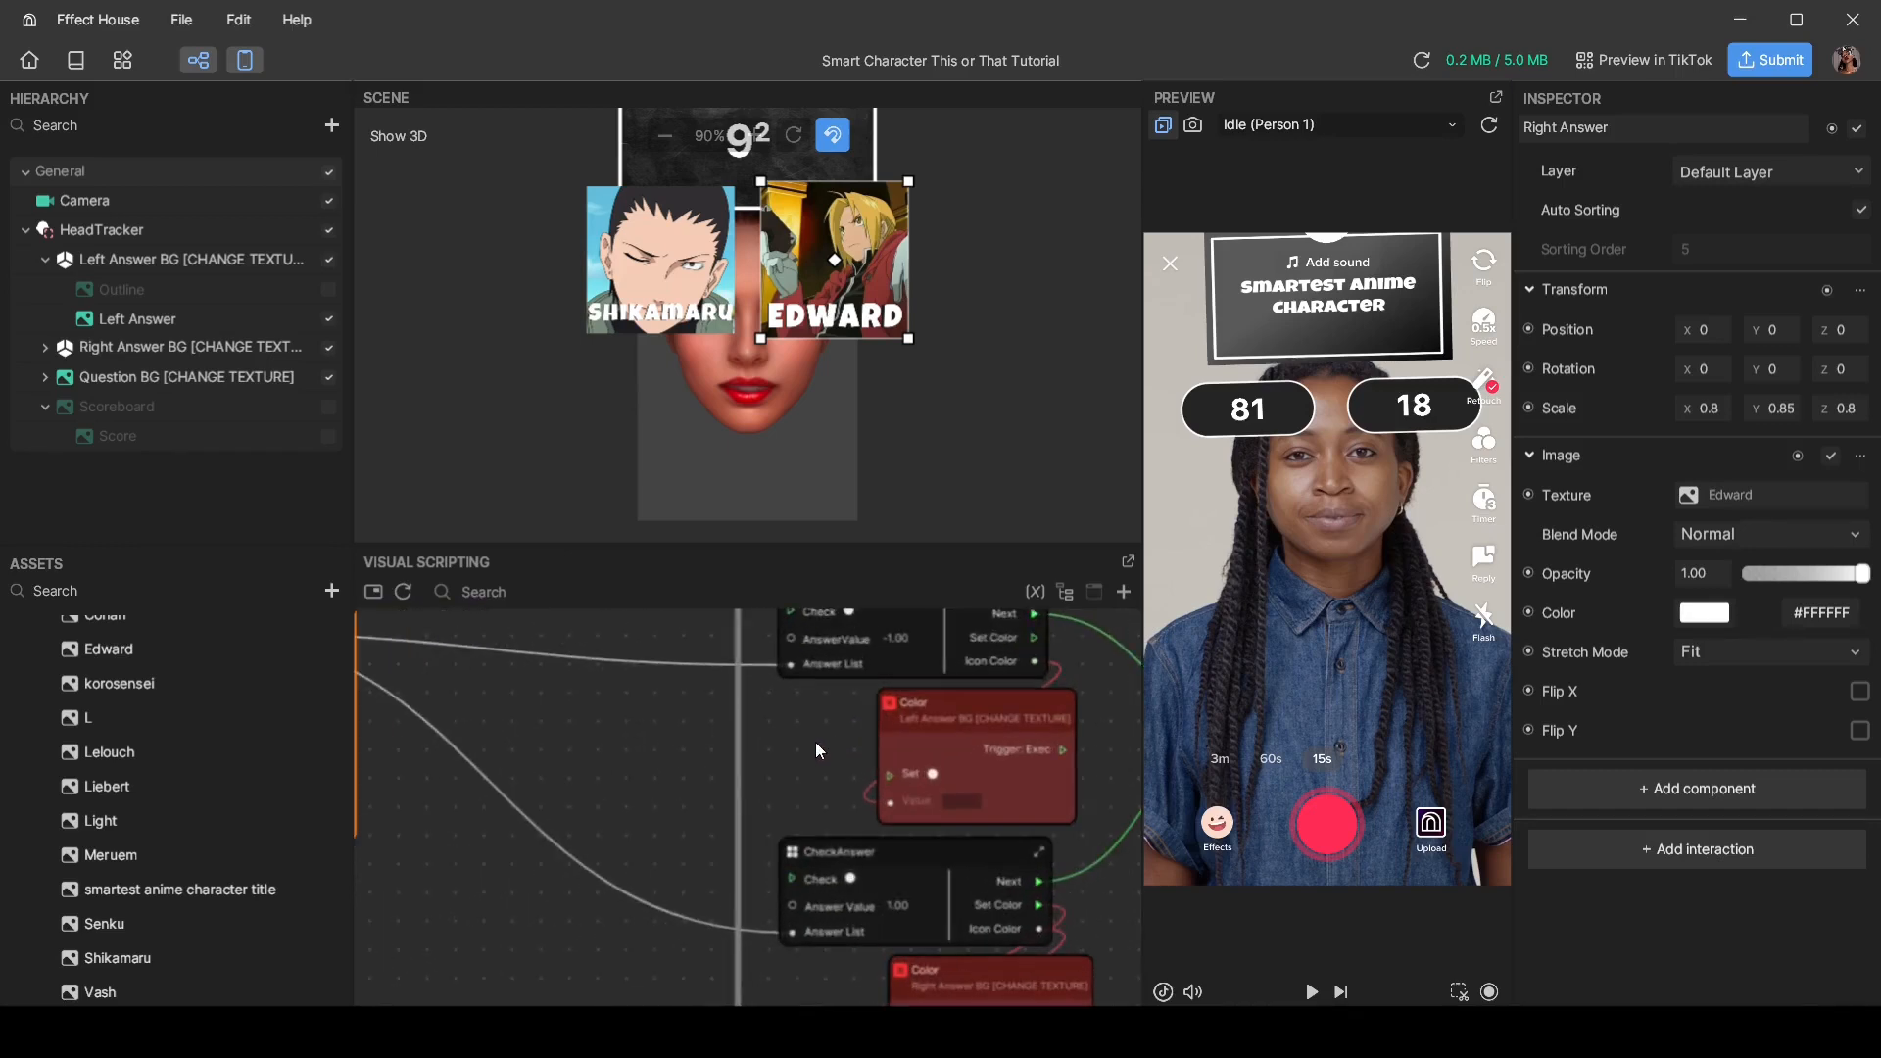
pyautogui.rightClick(883, 731)
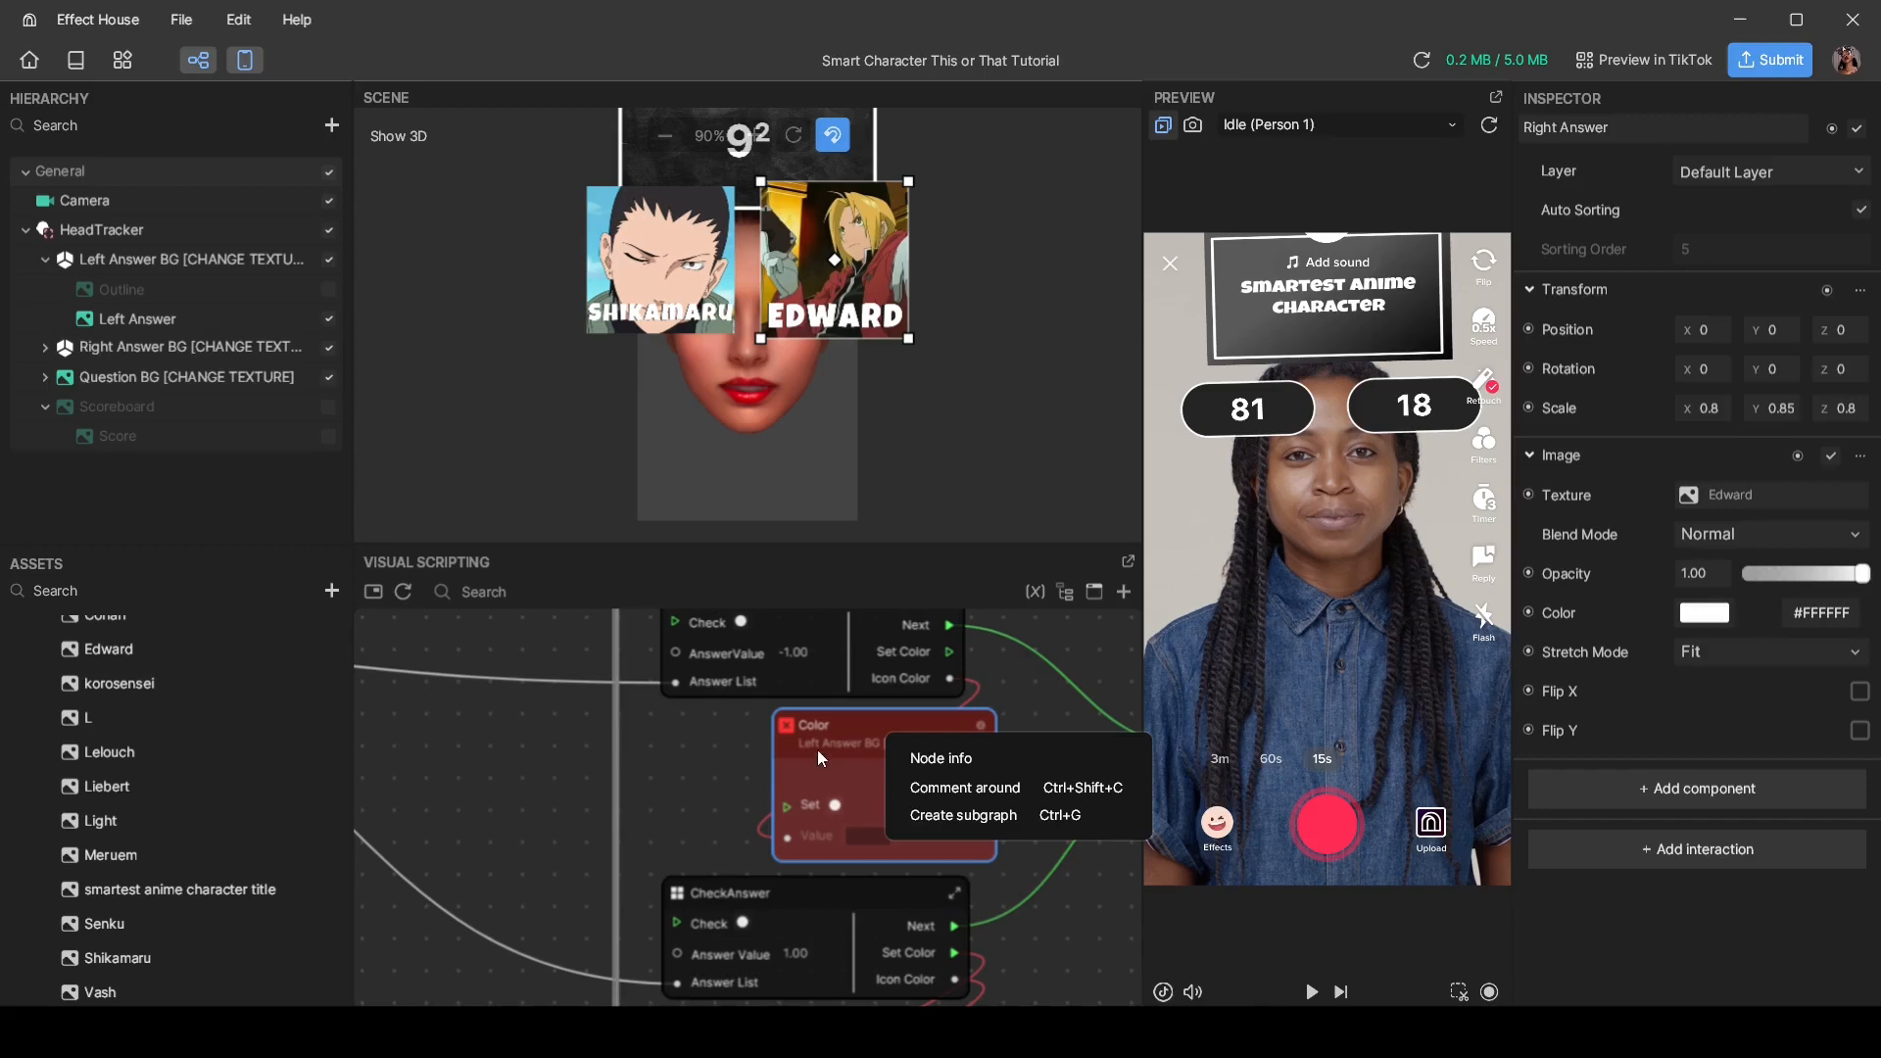
pyautogui.press('Delete')
pyautogui.scroll(-1, 832, 842)
pyautogui.moveTo(840, 815); pyautogui.dragTo(796, 675, button='middle')
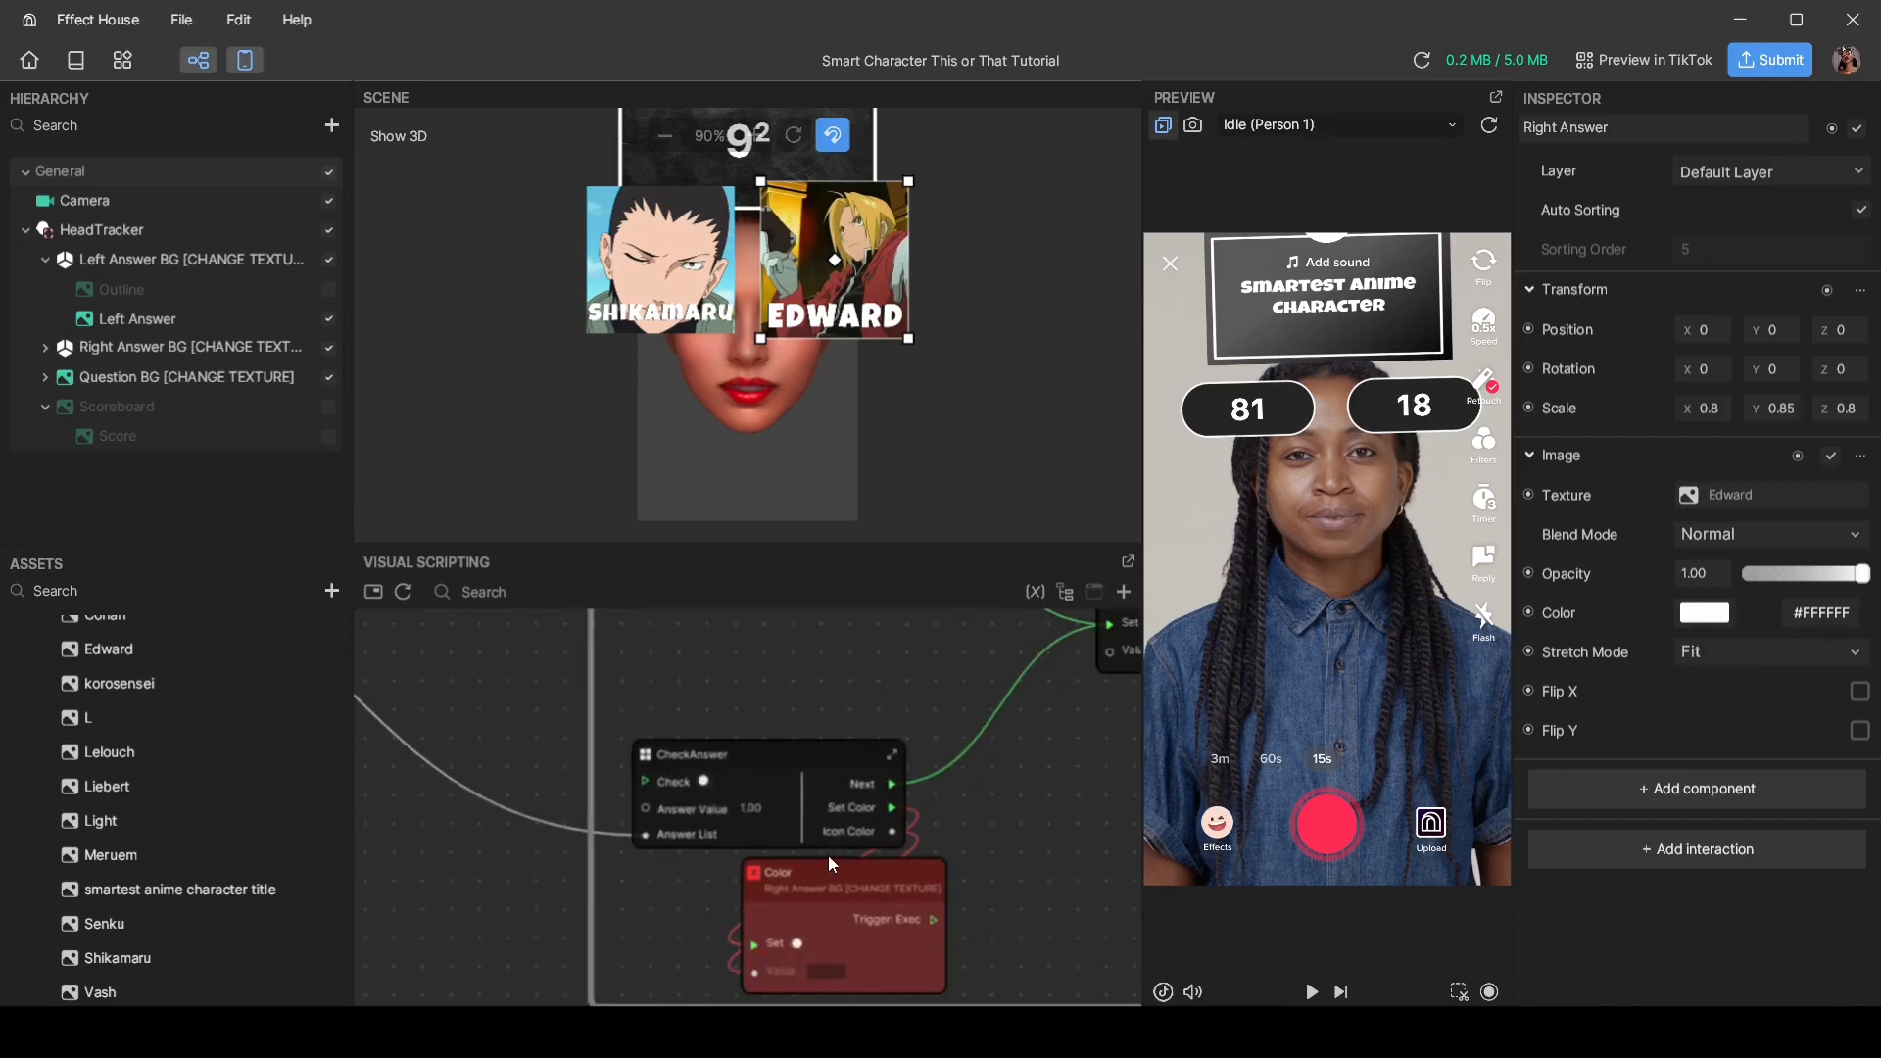
pyautogui.click(829, 864)
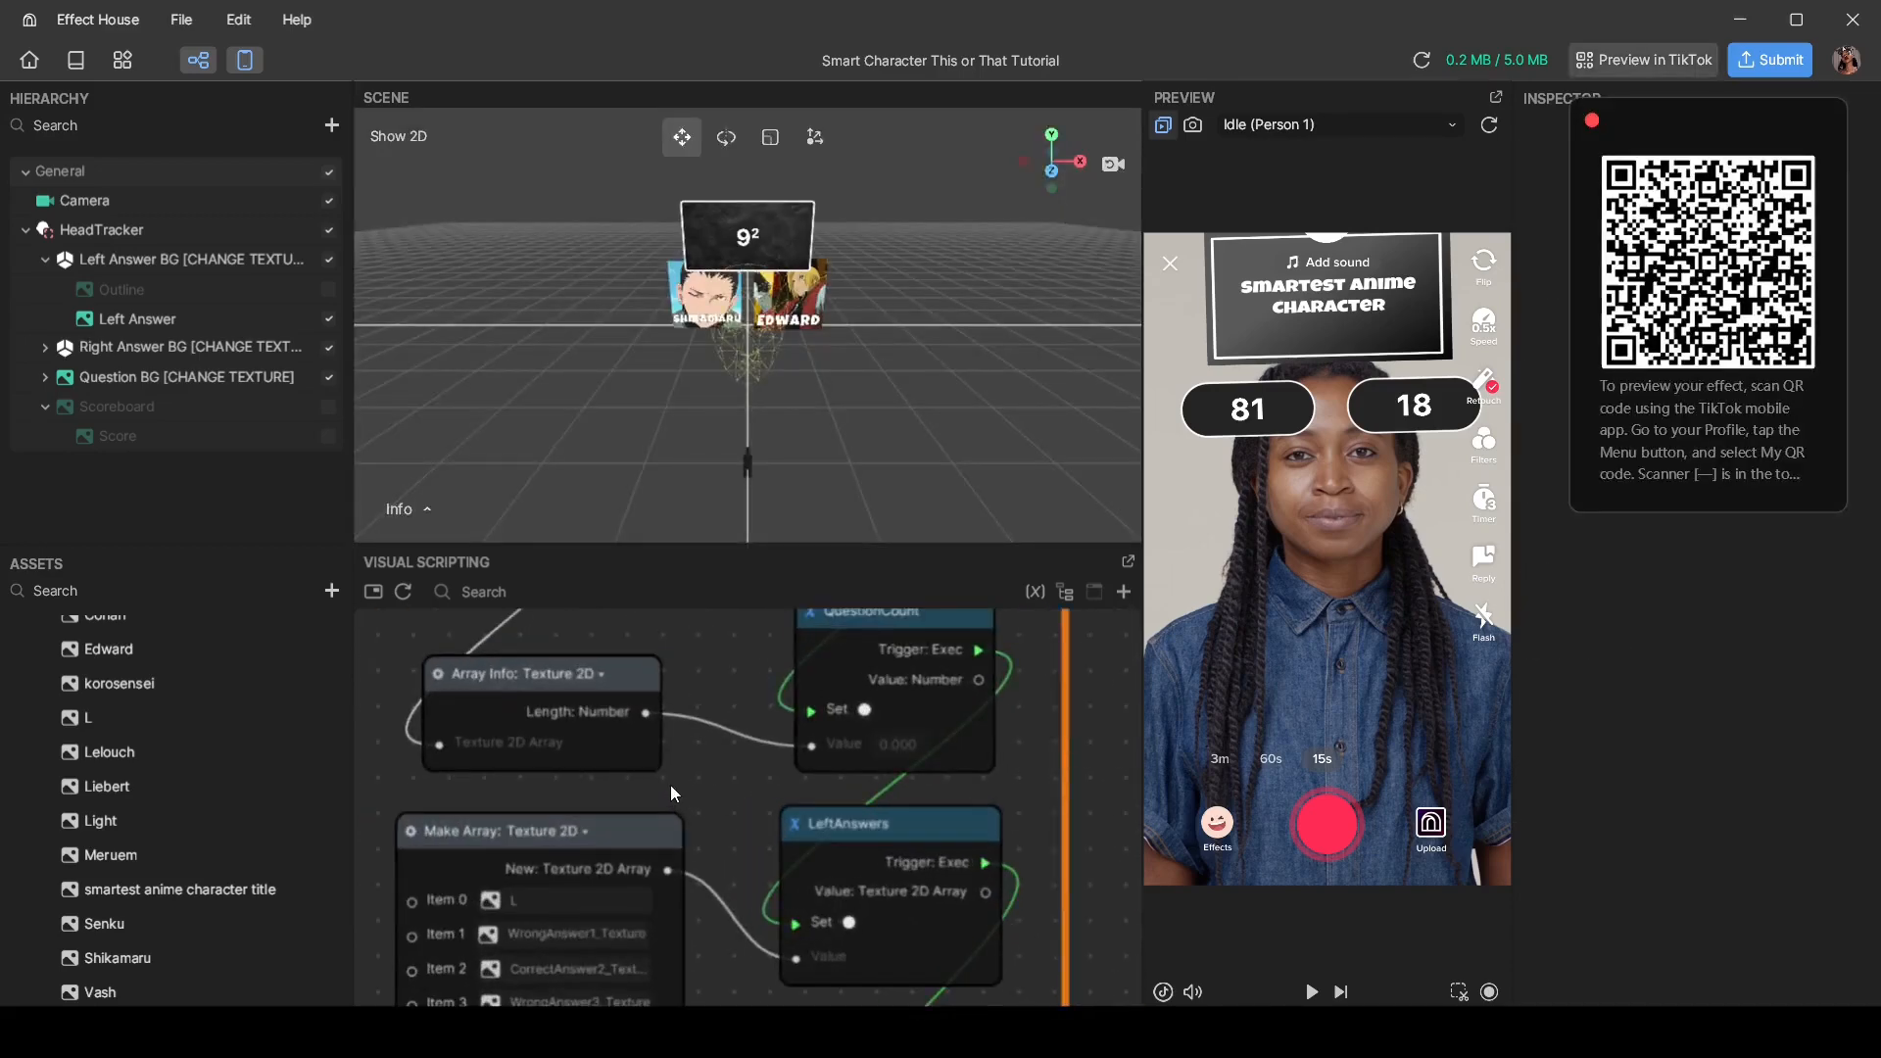
pyautogui.moveTo(671, 785); pyautogui.dragTo(803, 707, button='middle')
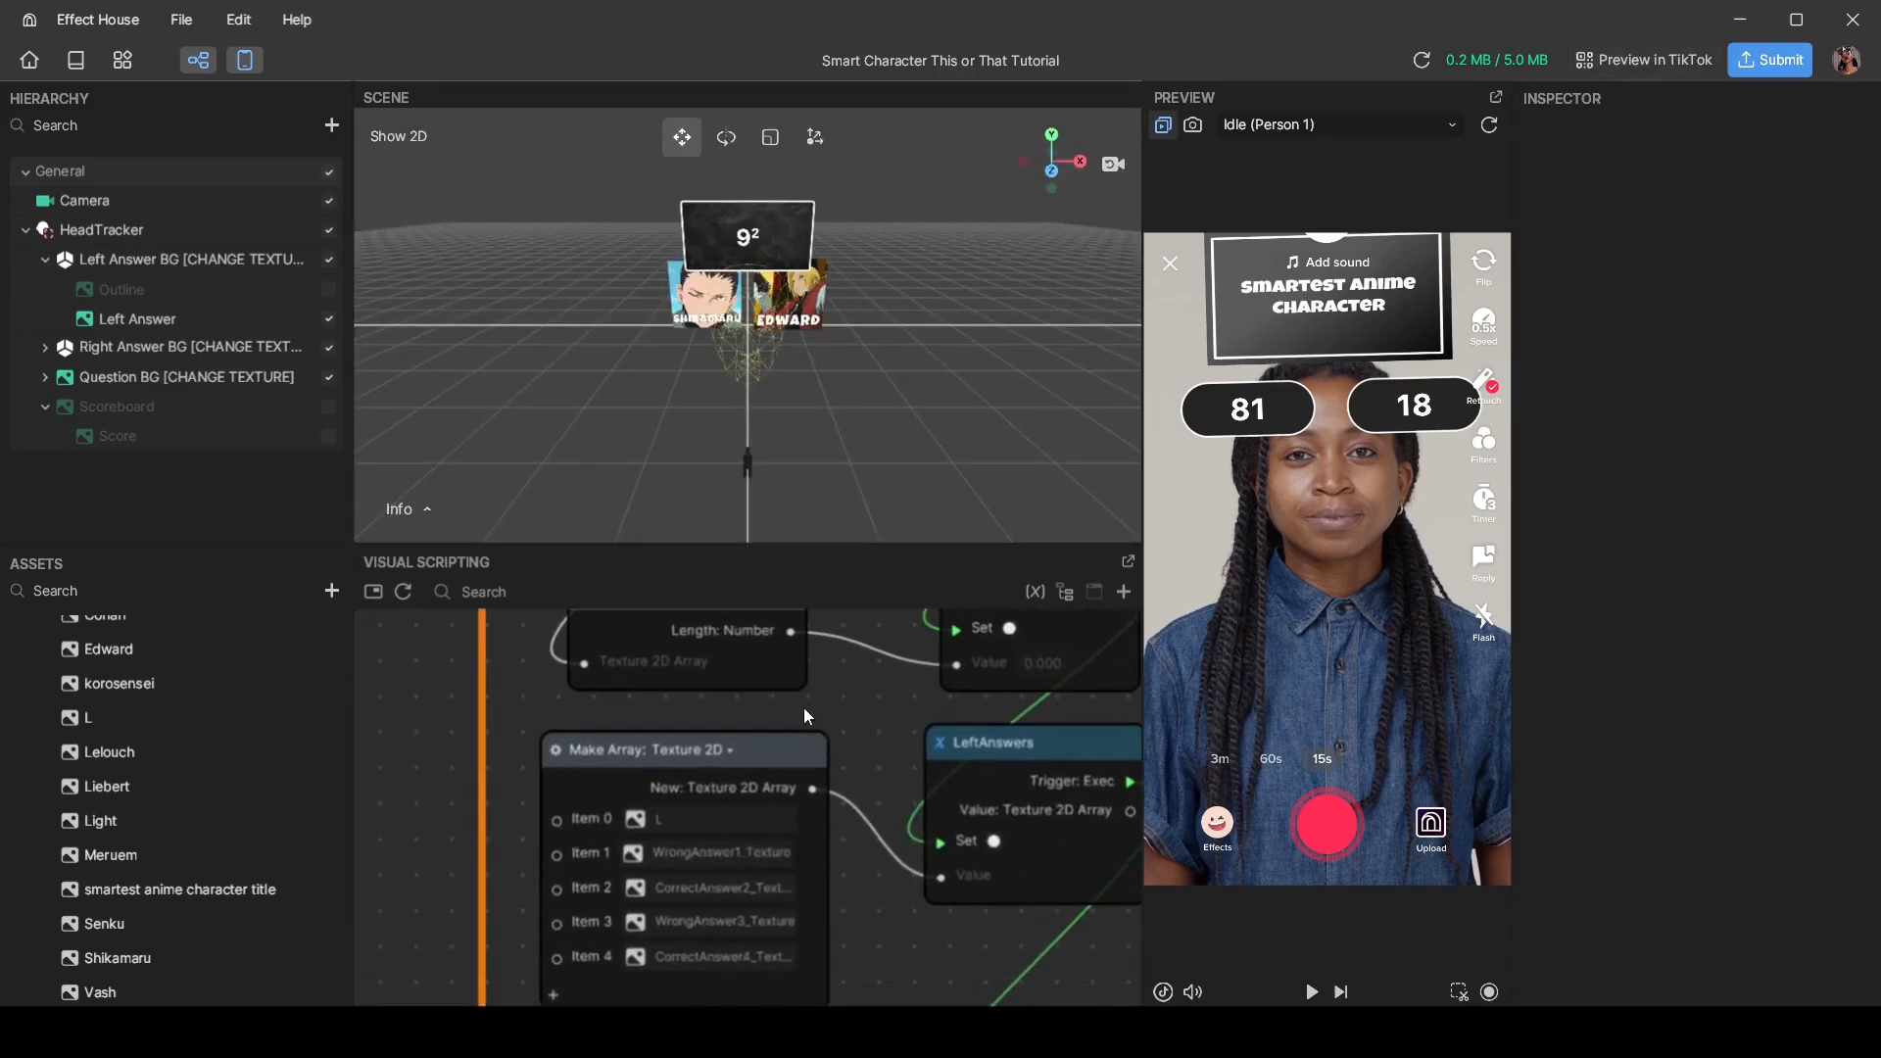
pyautogui.scroll(-5, 803, 719)
pyautogui.scroll(3, 828, 737)
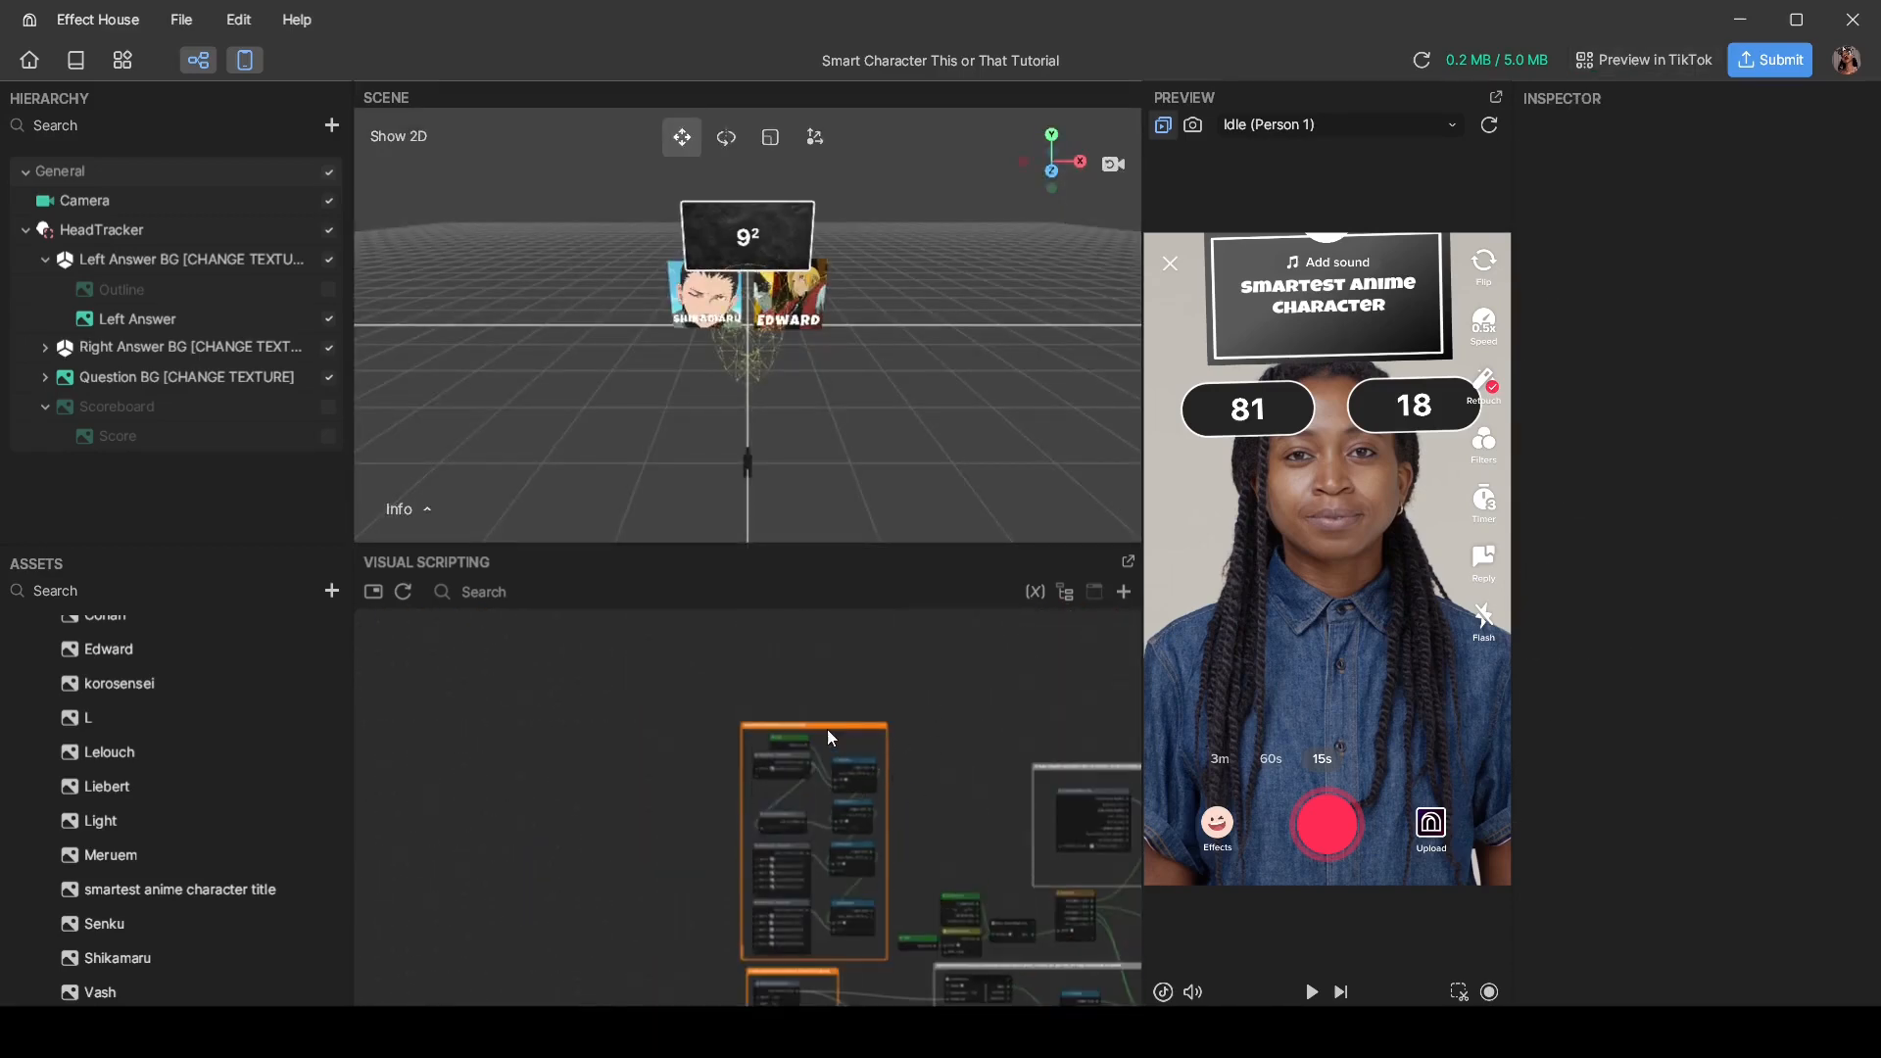
# Step: Choose the L texture for Item 0 of the array feeding the LeftAnswers node
pyautogui.scroll(3, 891, 727)
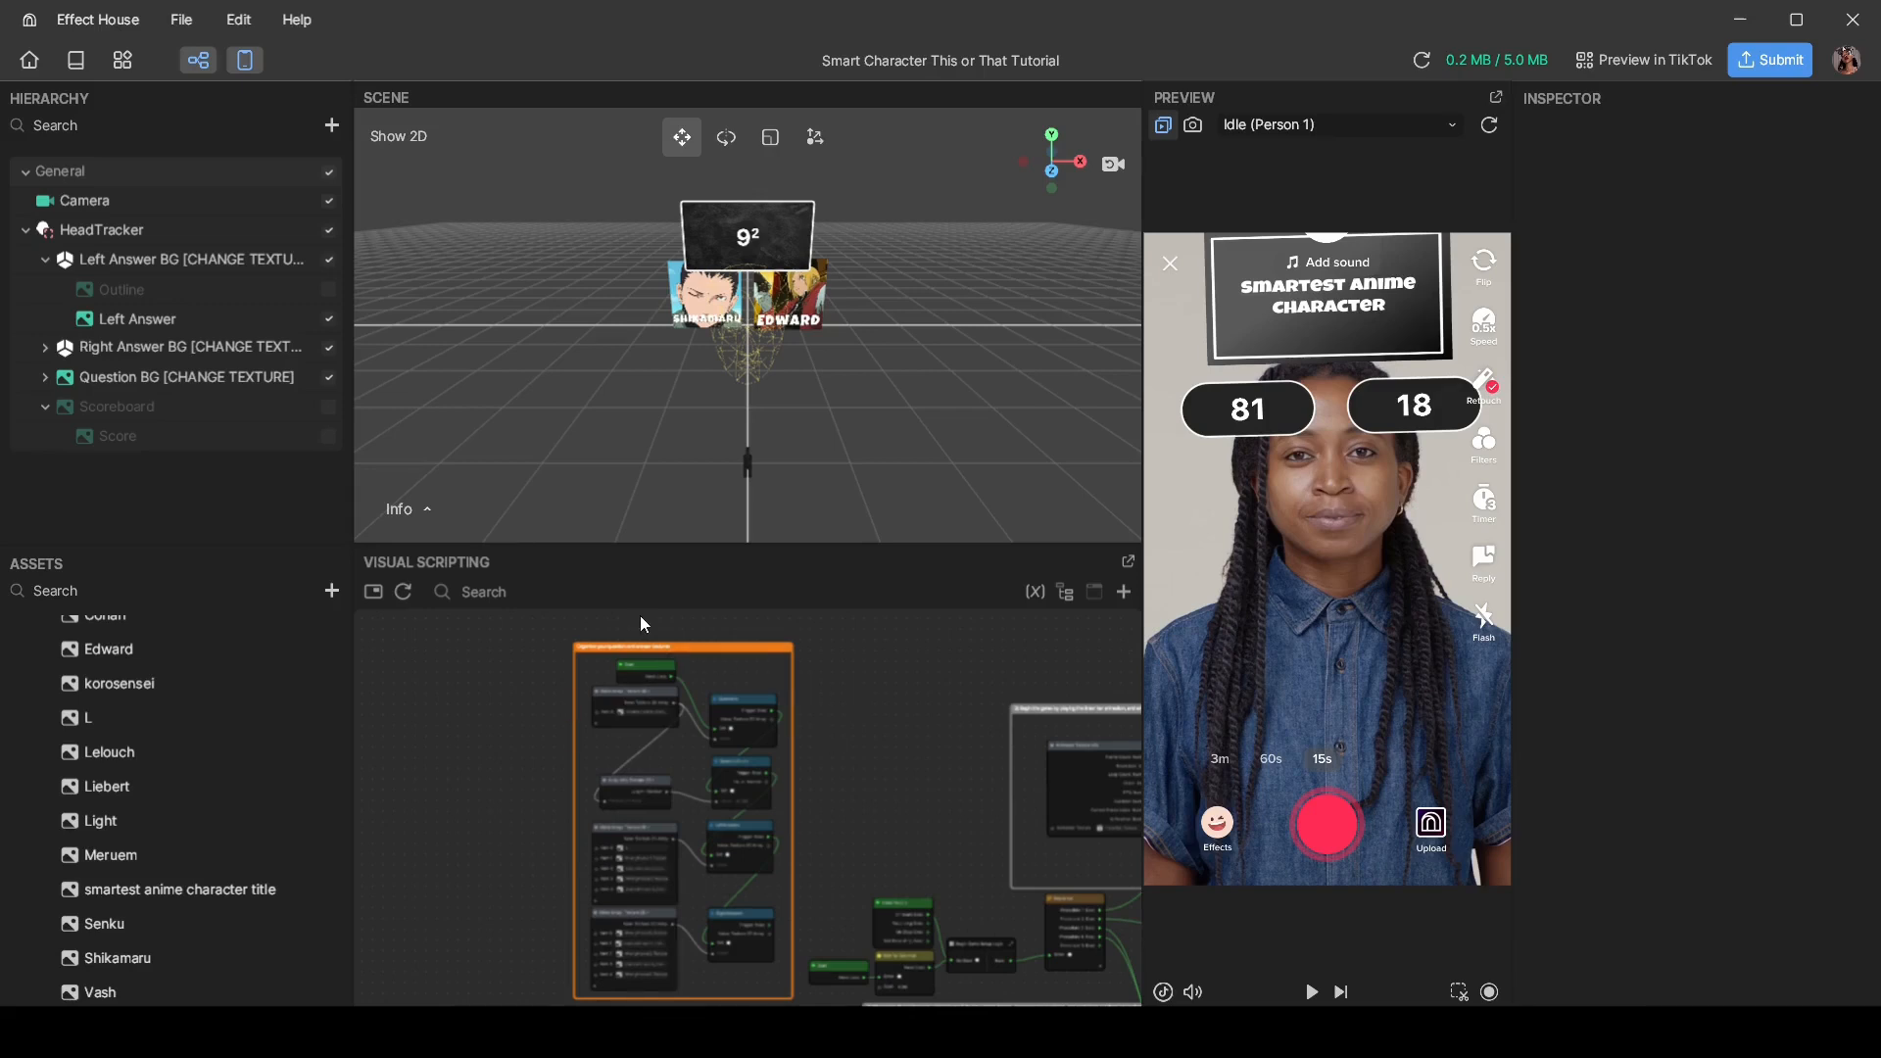
pyautogui.scroll(5, 579, 674)
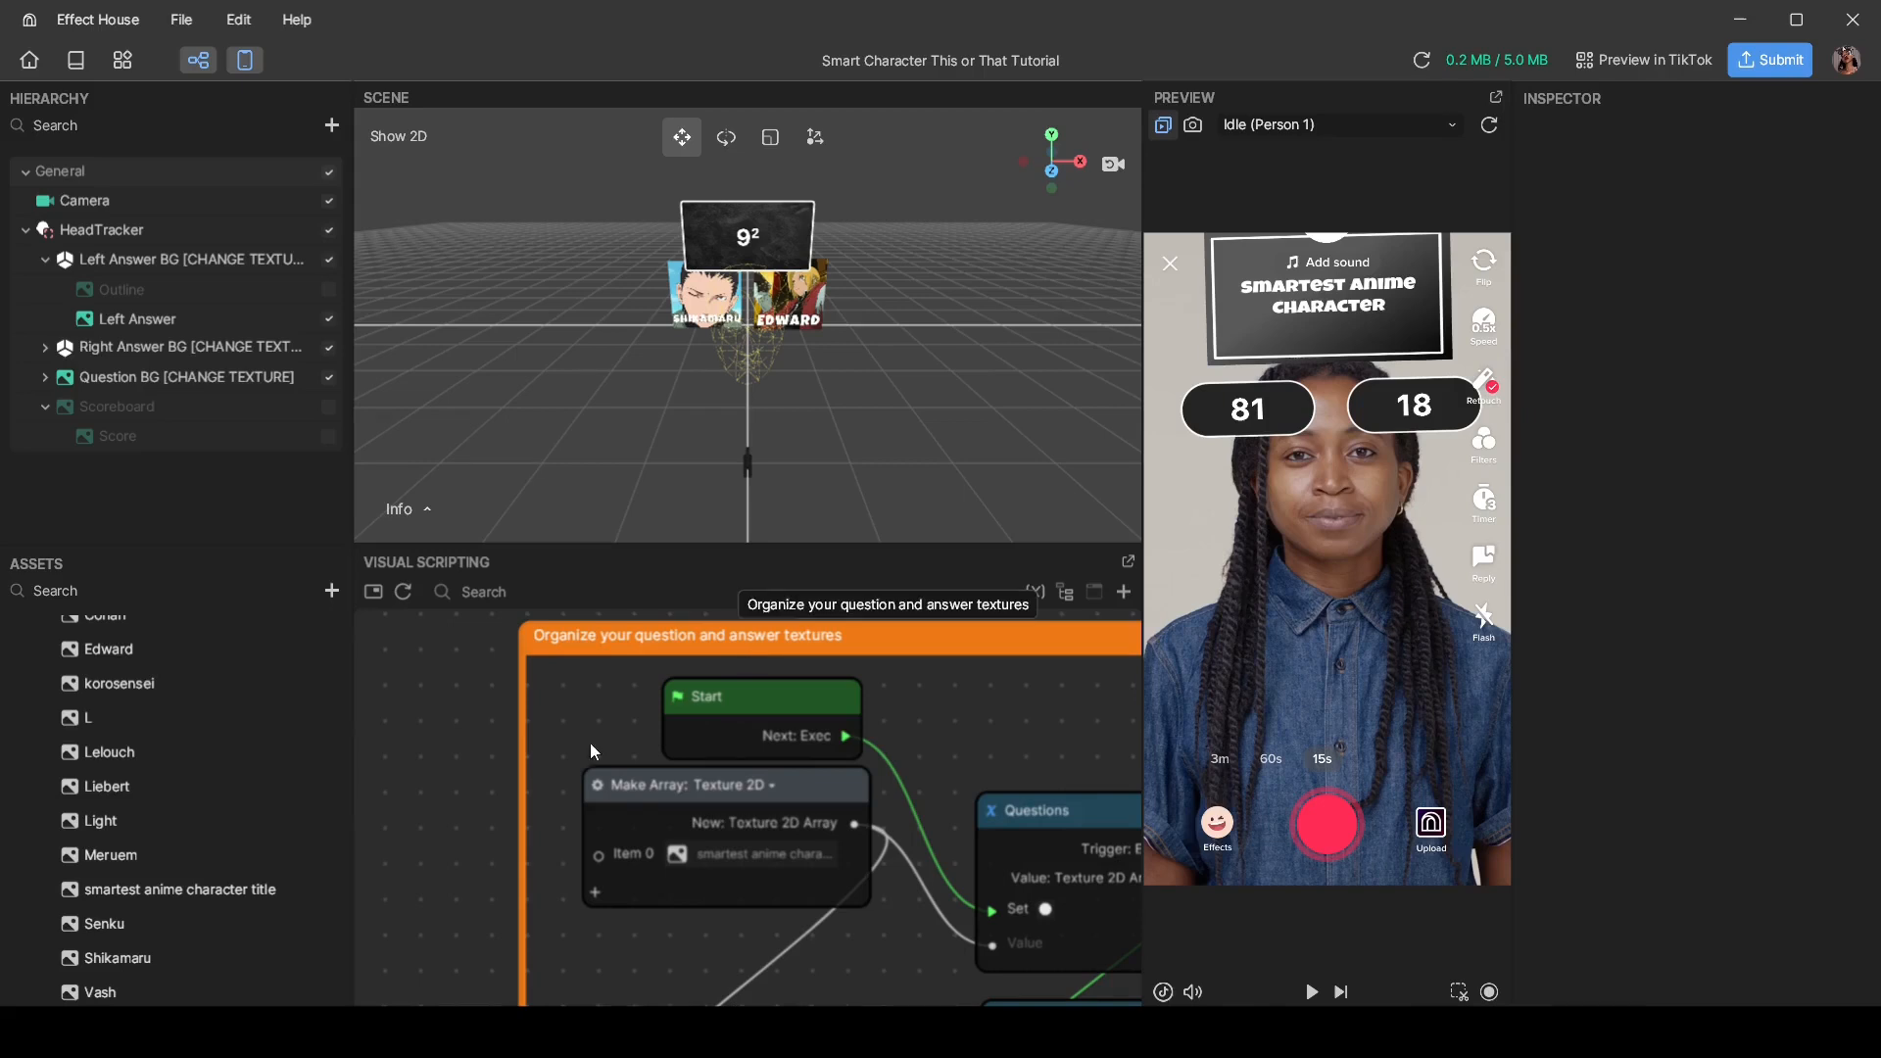
pyautogui.scroll(-2, 590, 743)
pyautogui.scroll(-5, 619, 750)
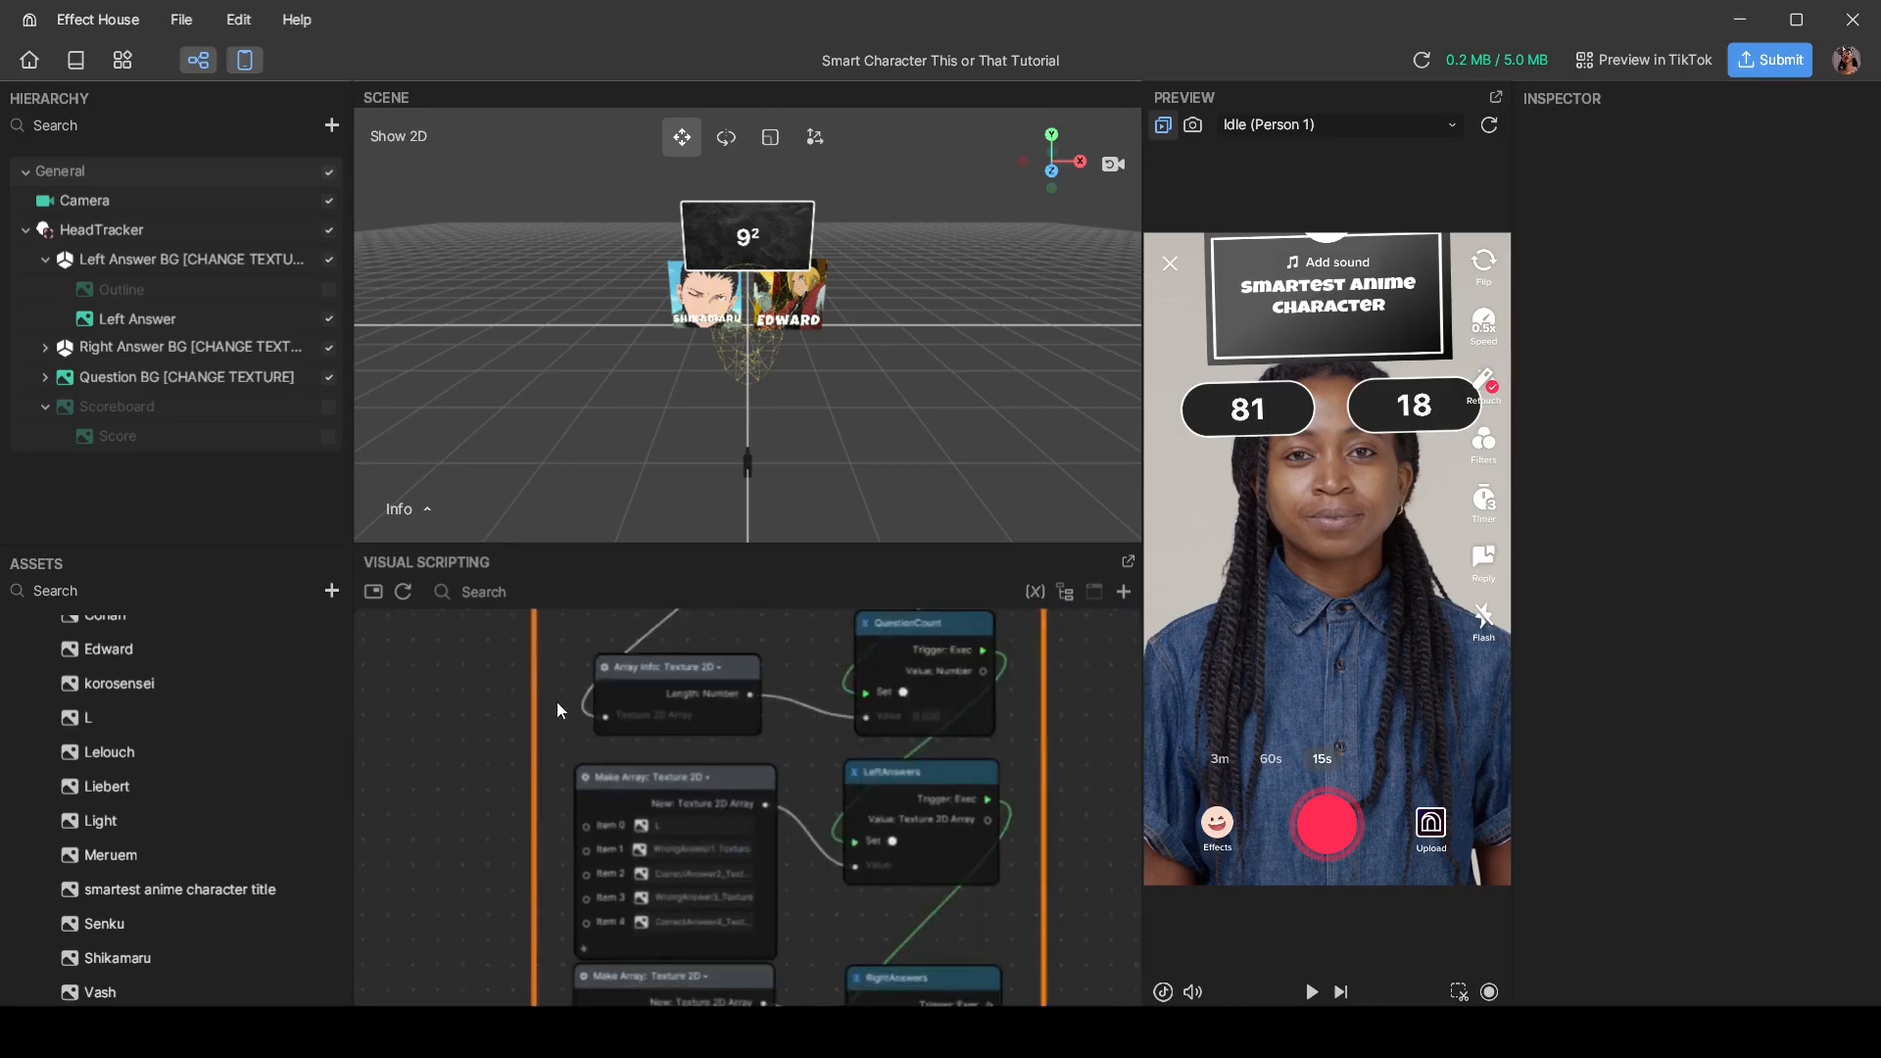
pyautogui.scroll(2, 543, 764)
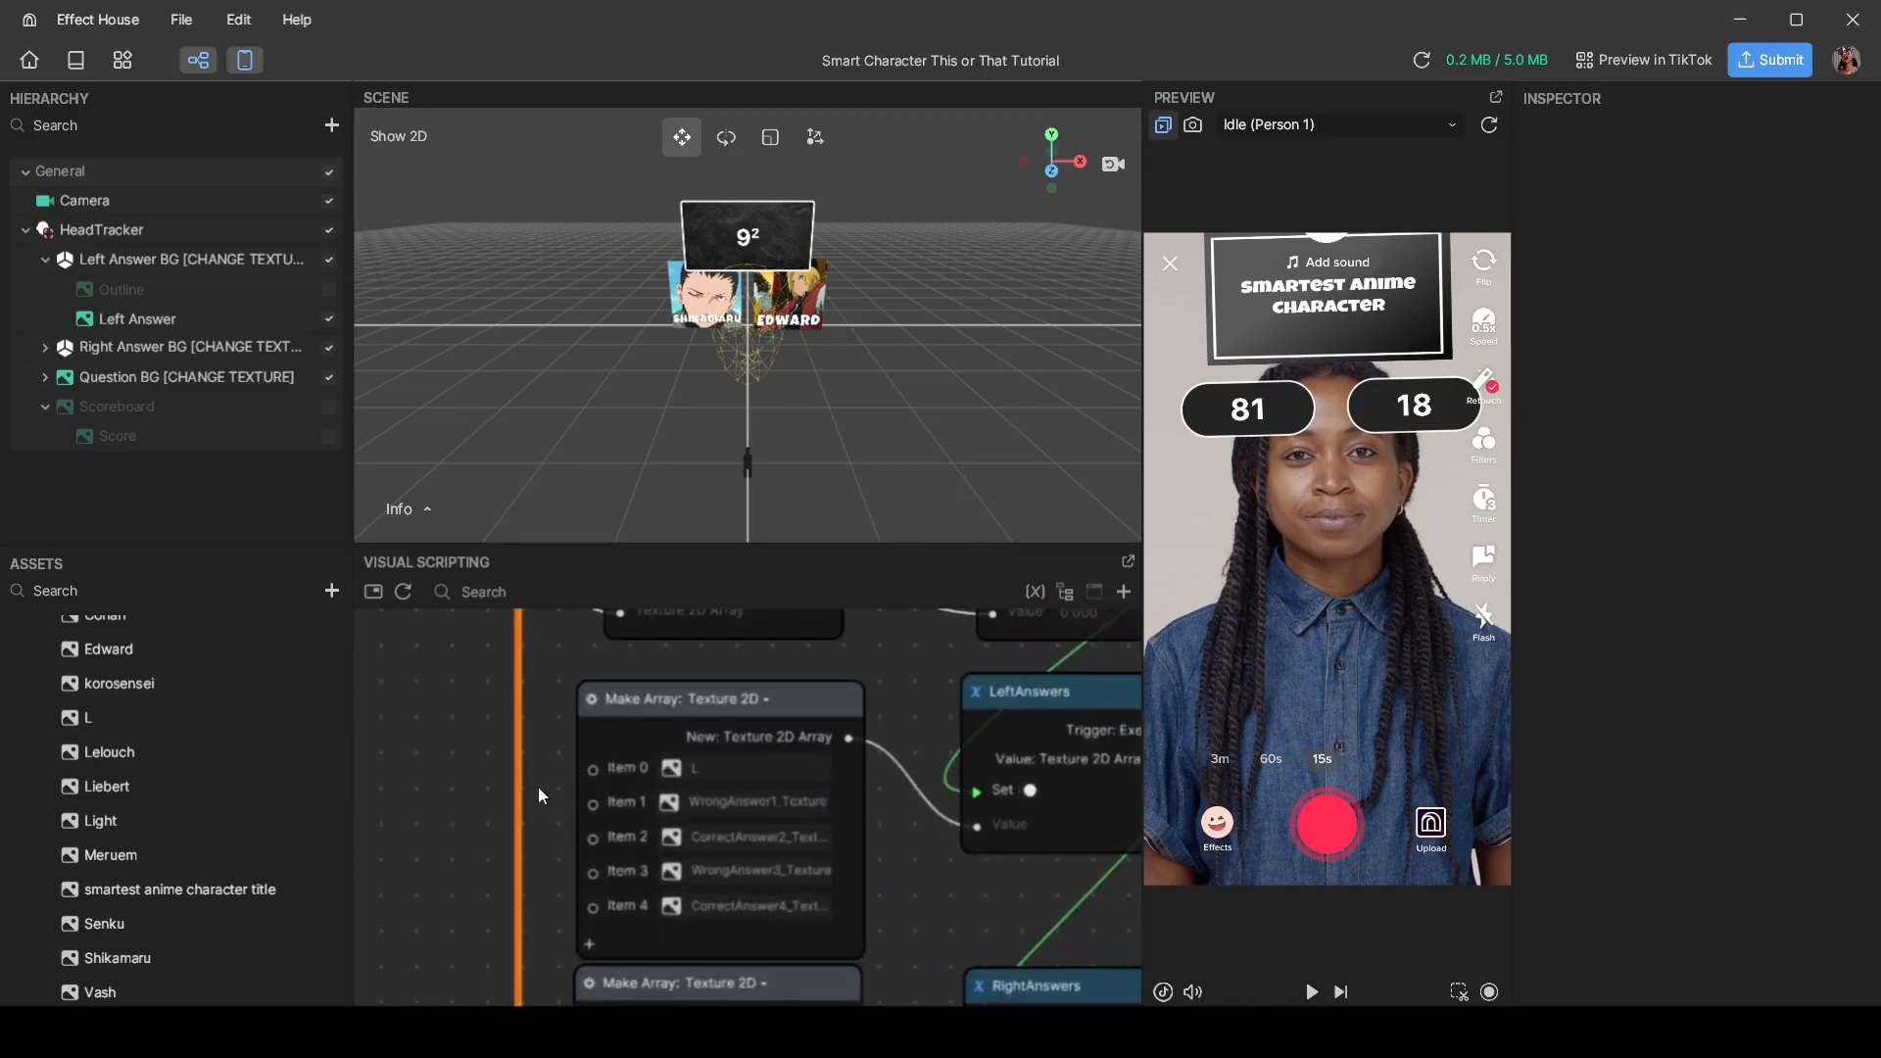
pyautogui.click(701, 768)
pyautogui.scroll(-10, 893, 562)
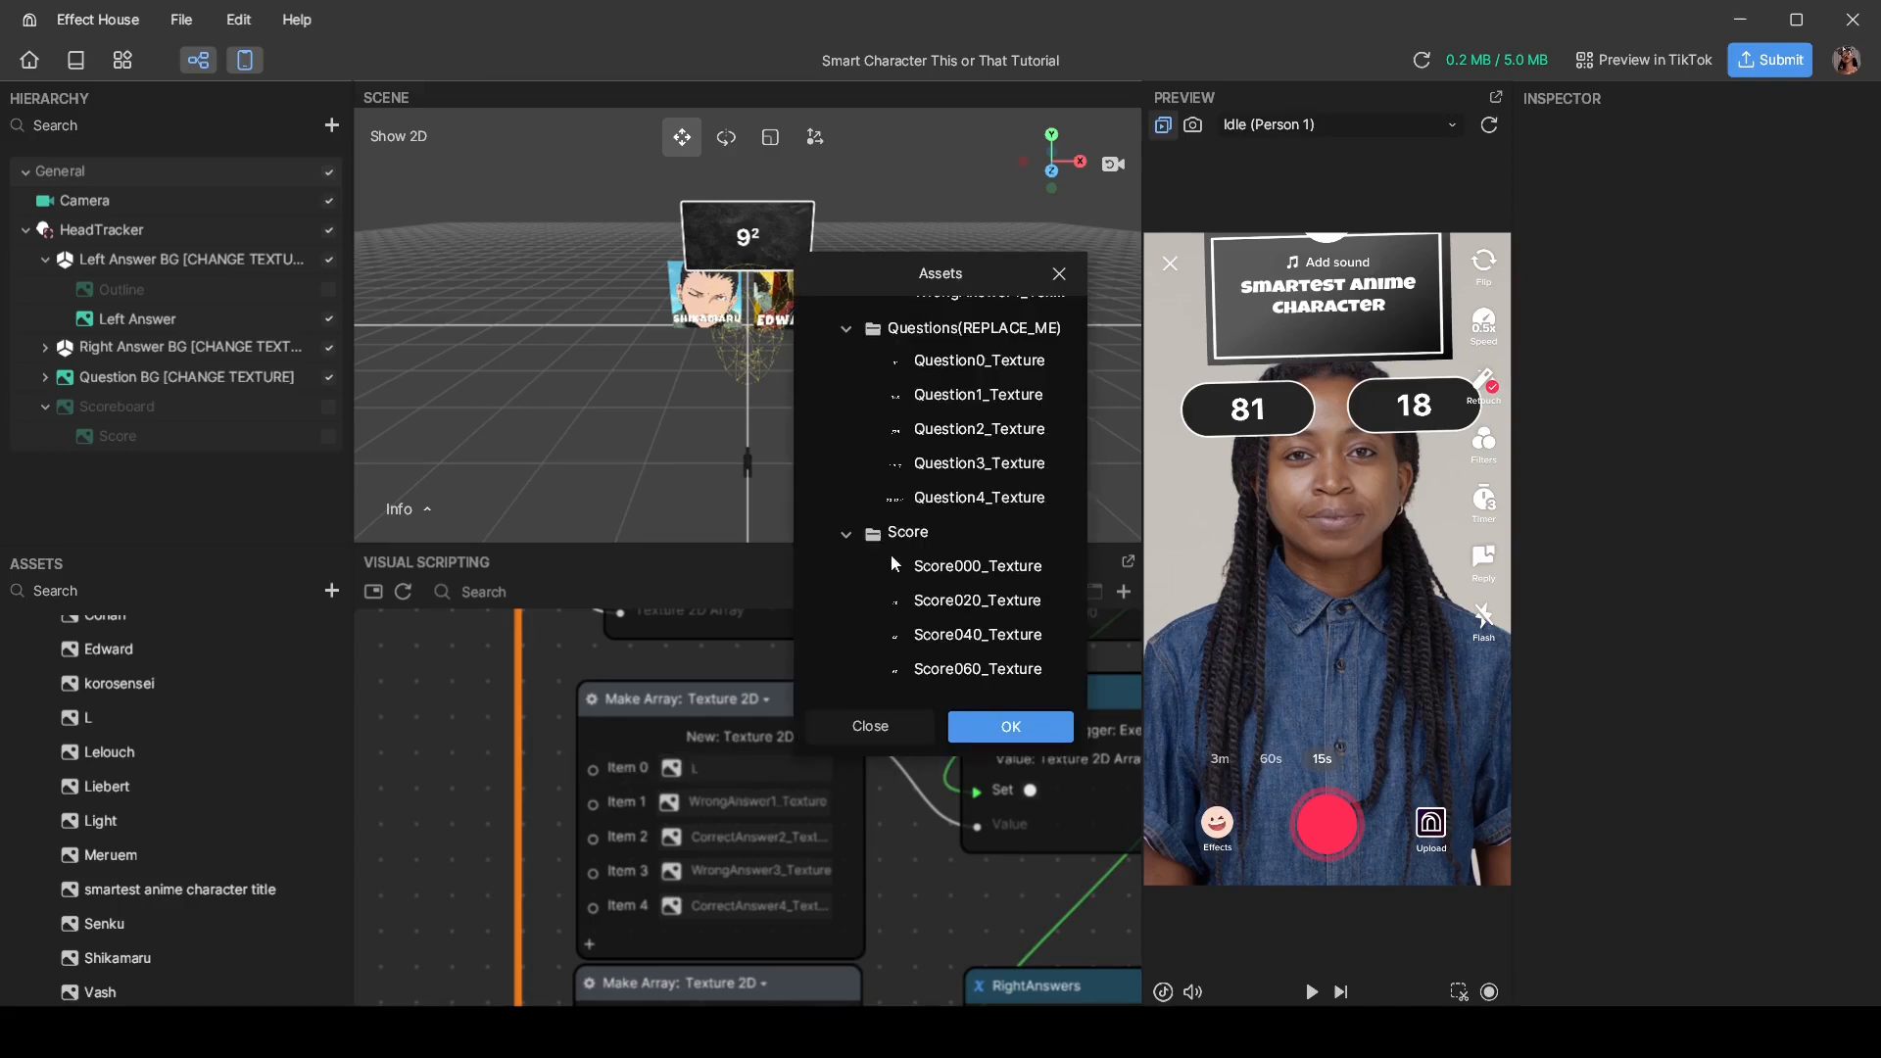
pyautogui.scroll(-6, 893, 562)
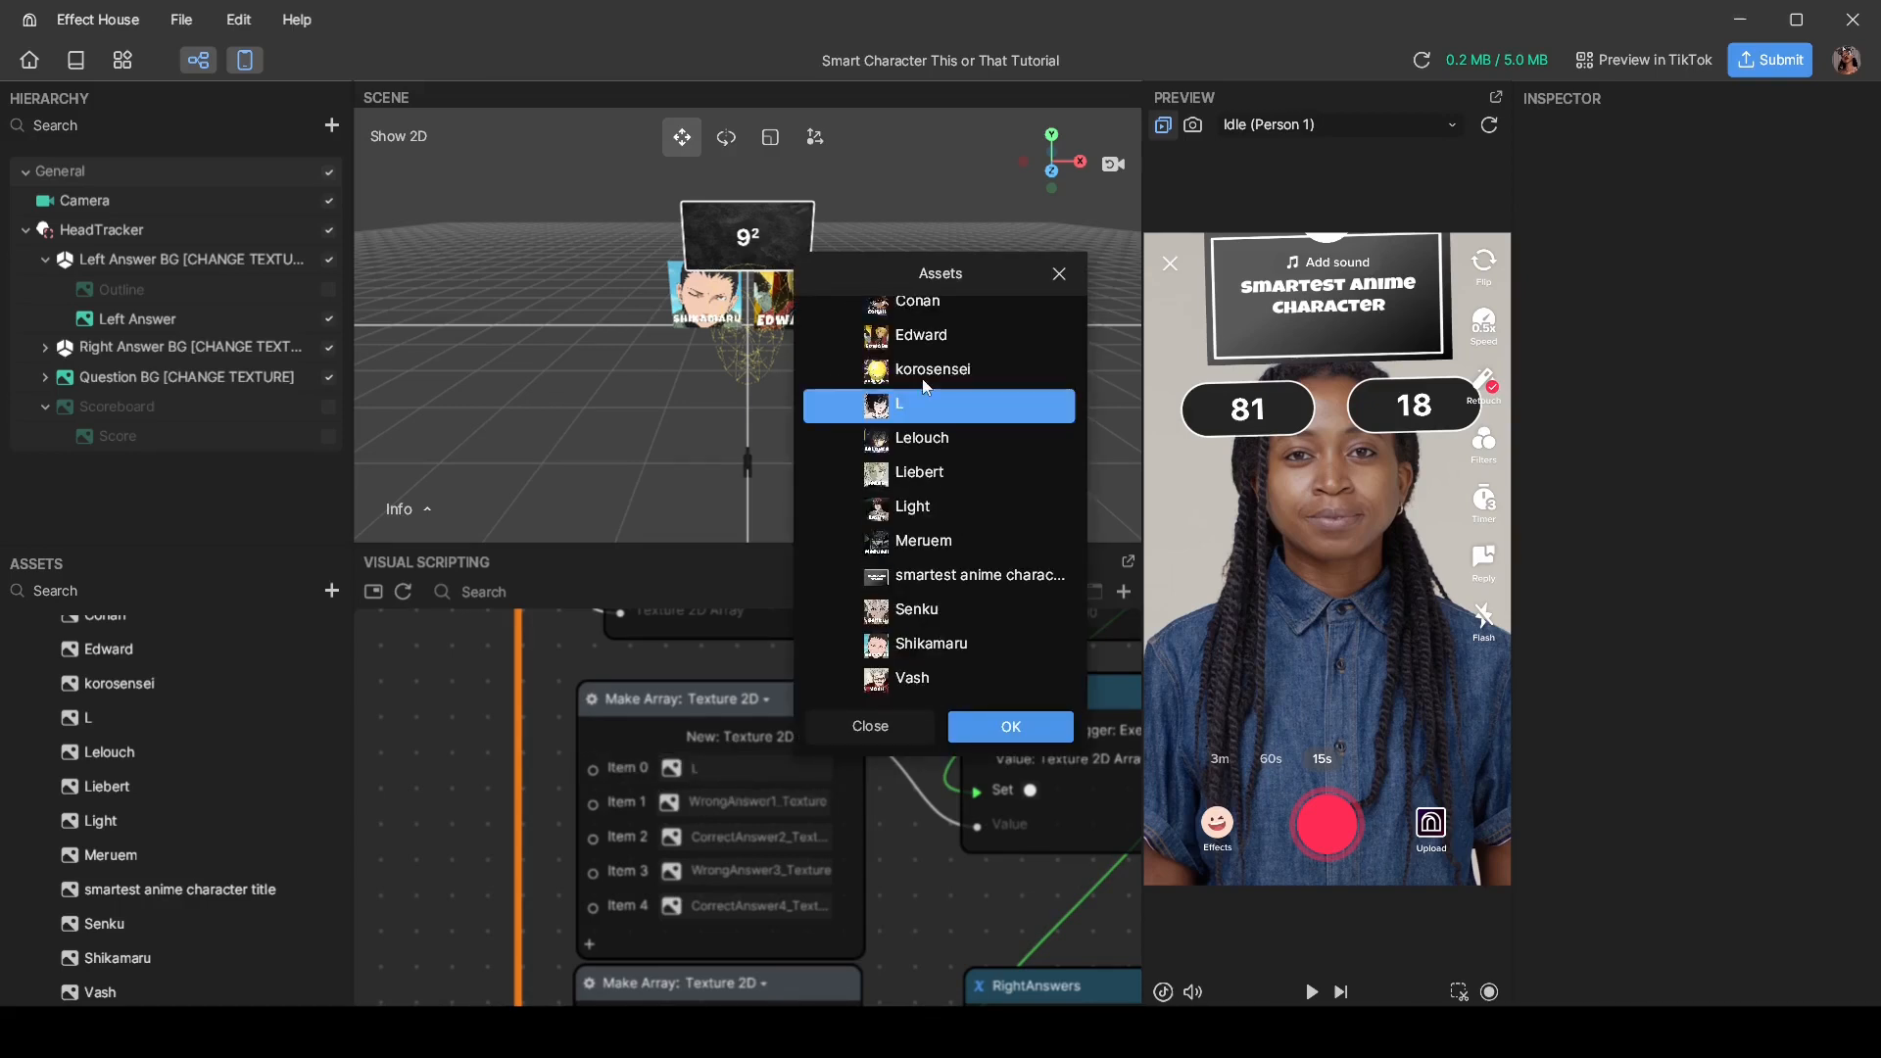
pyautogui.click(1018, 721)
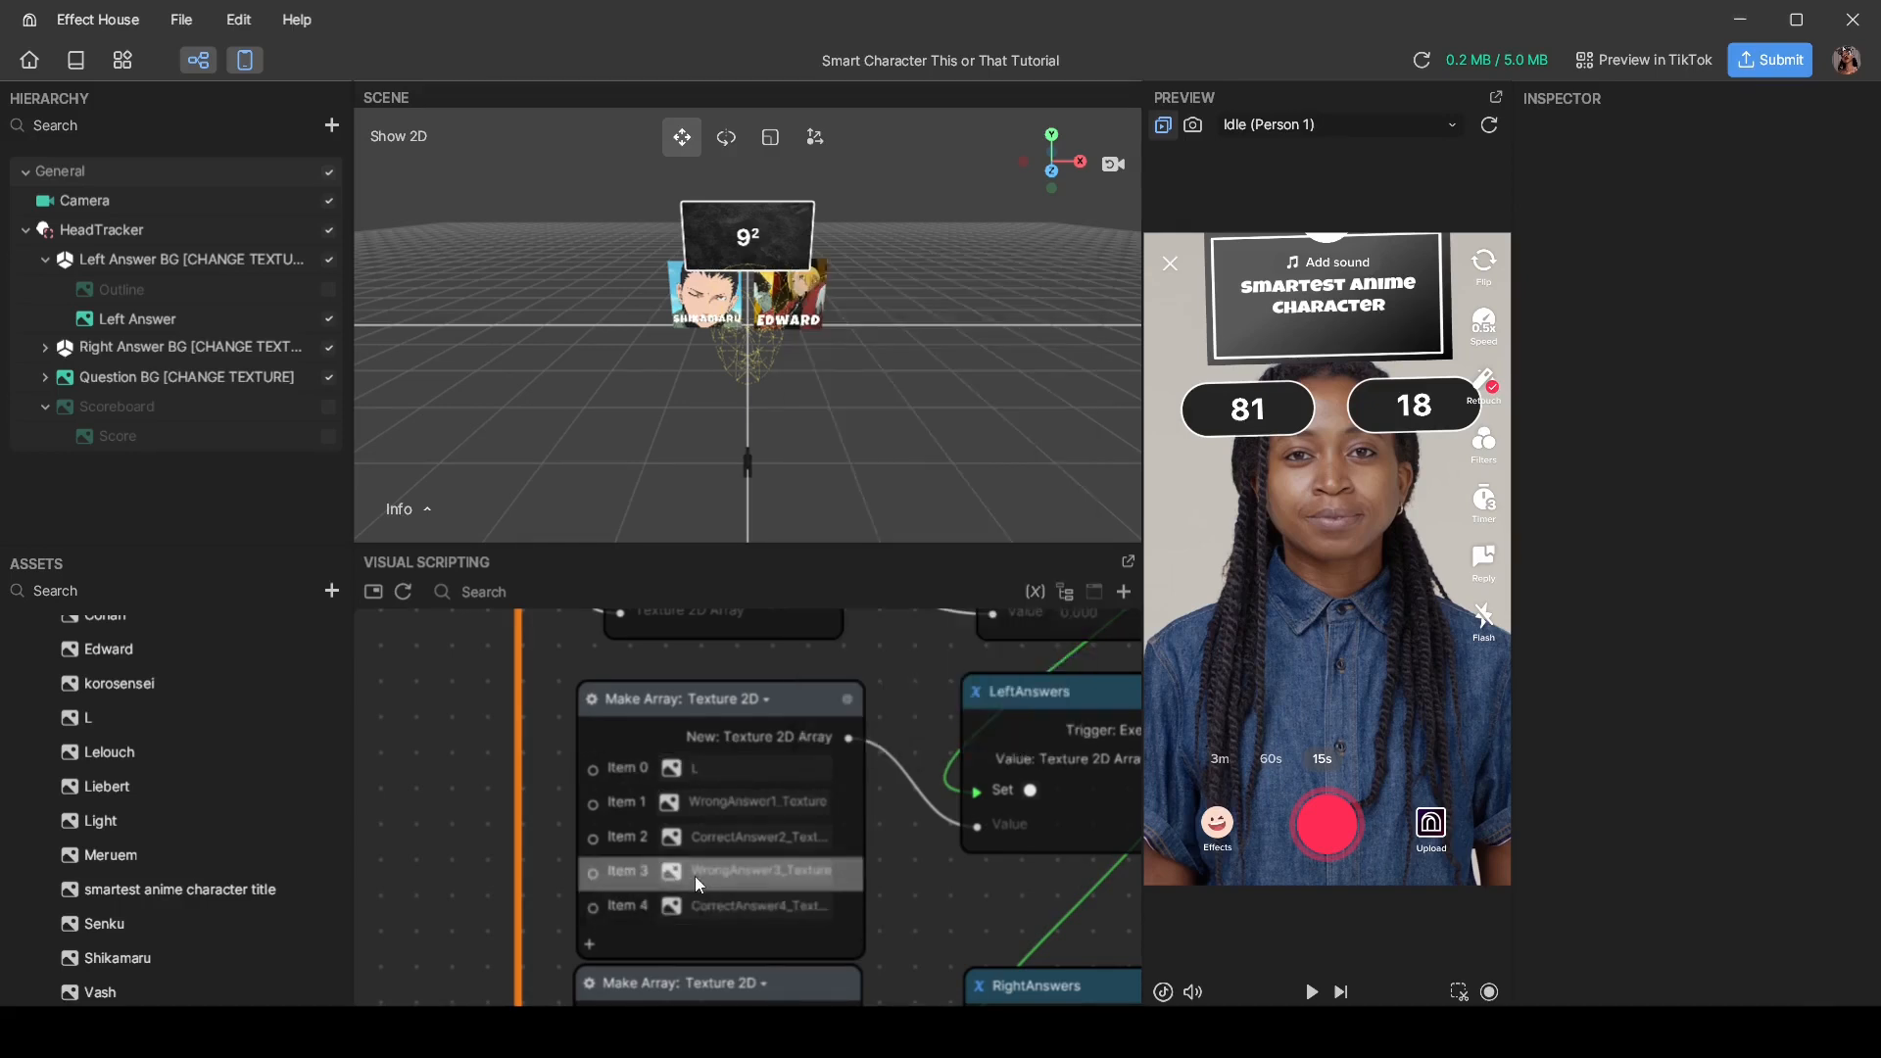
# Step: Set Item 0 of the texture array feeding the RightAnswers node to the Shikamaru texture
pyautogui.scroll(-3, 848, 814)
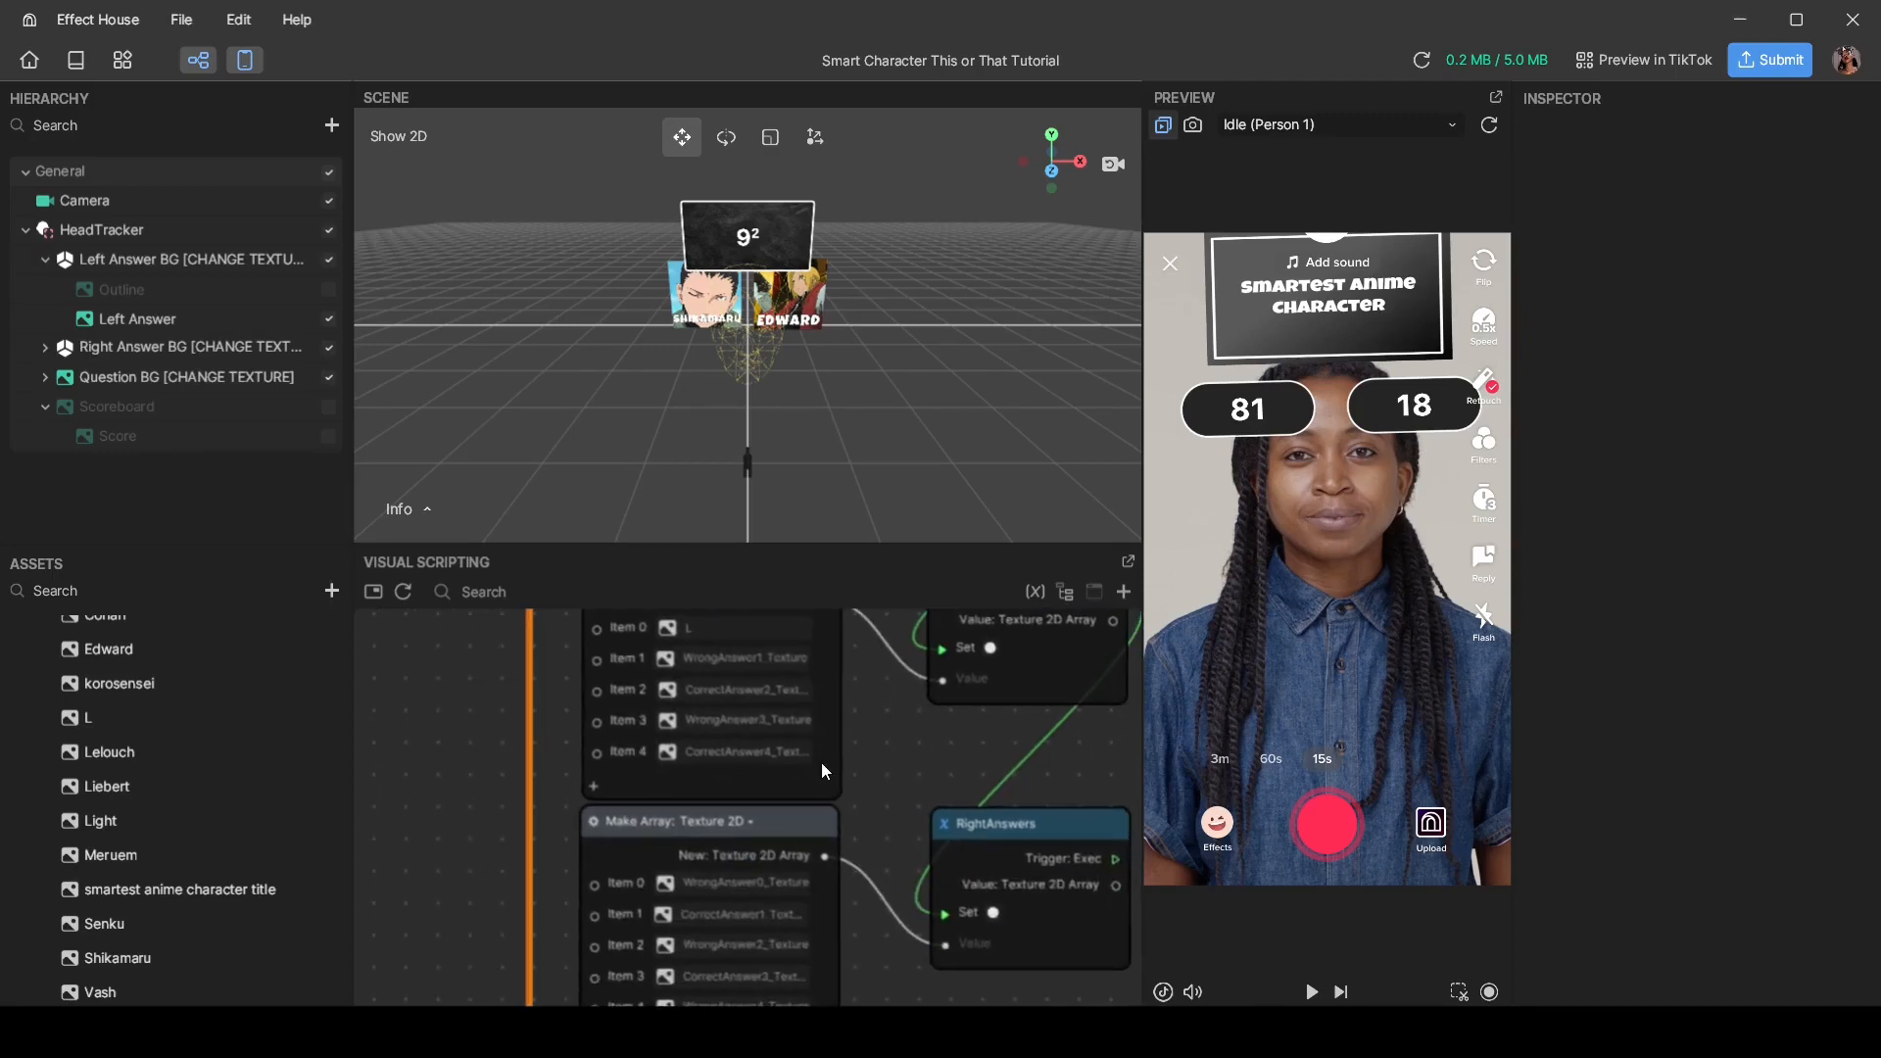
pyautogui.moveTo(848, 890); pyautogui.dragTo(848, 854, button='middle')
pyautogui.scroll(1, 696, 807)
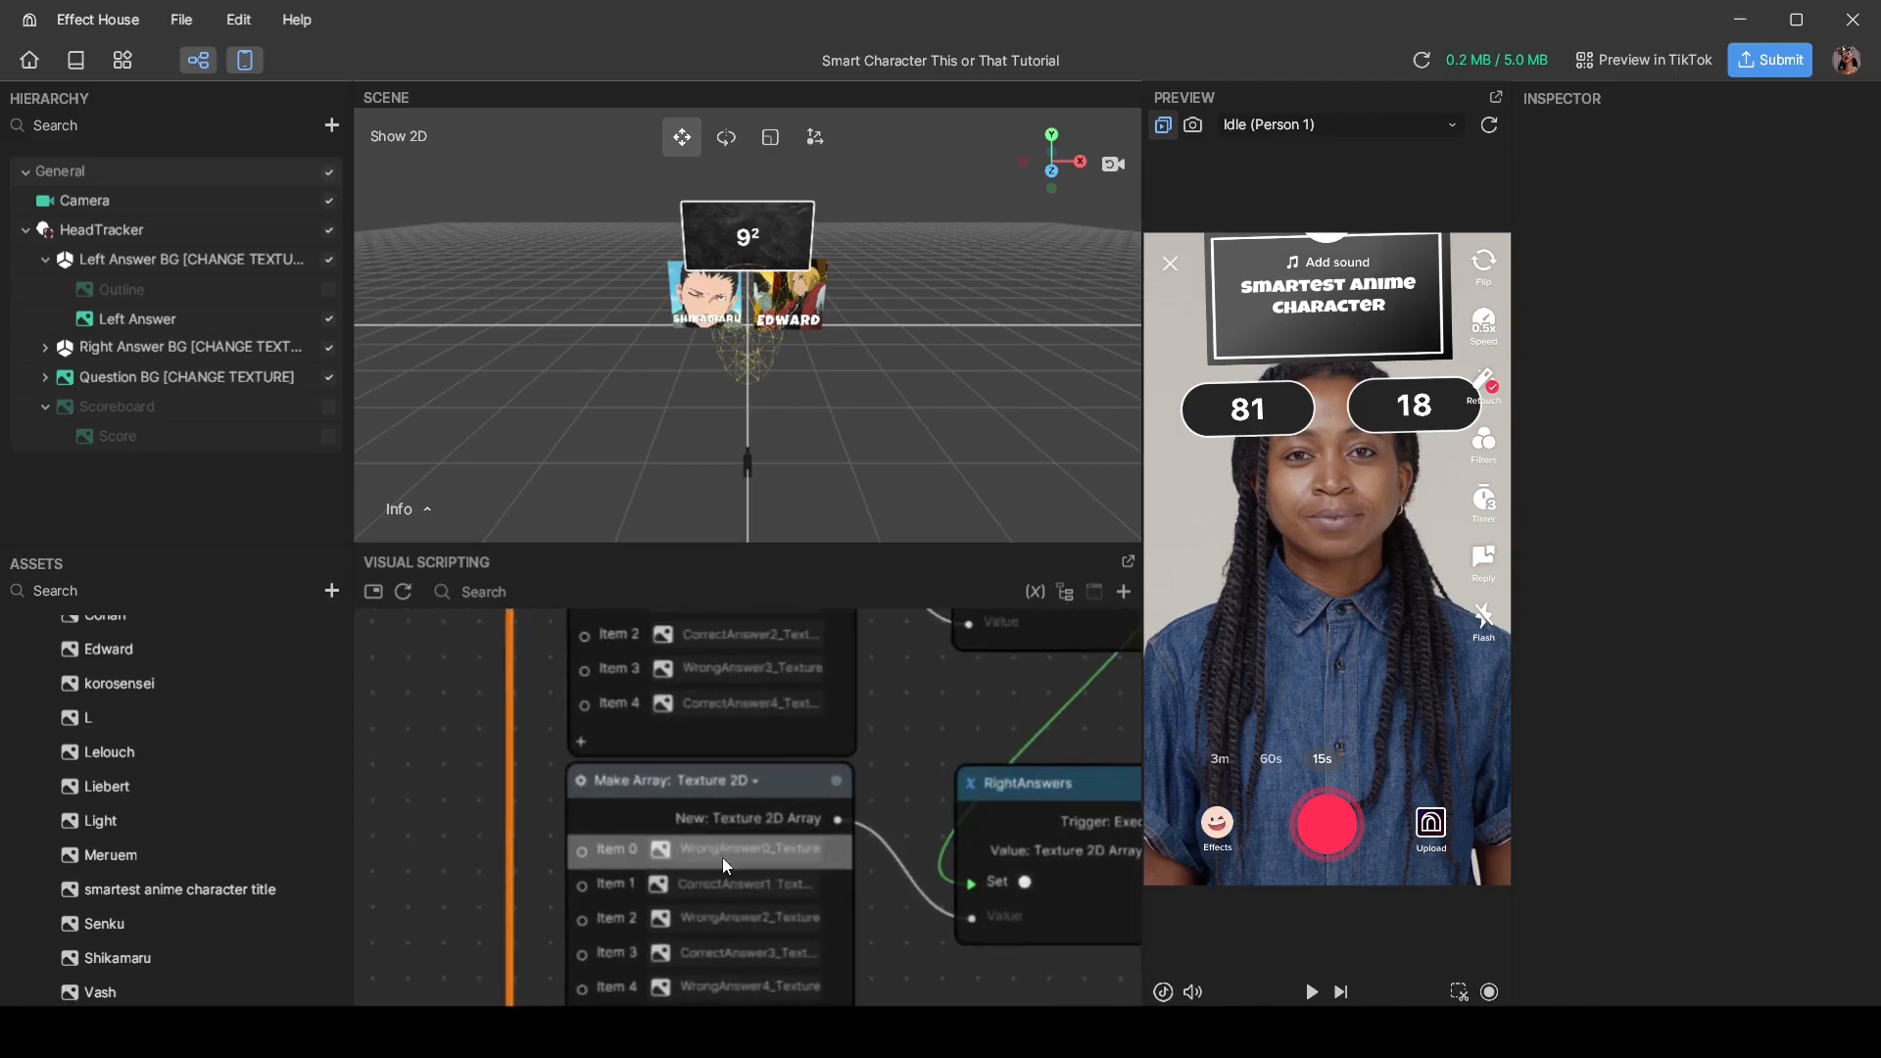
pyautogui.click(702, 852)
pyautogui.scroll(-10, 932, 605)
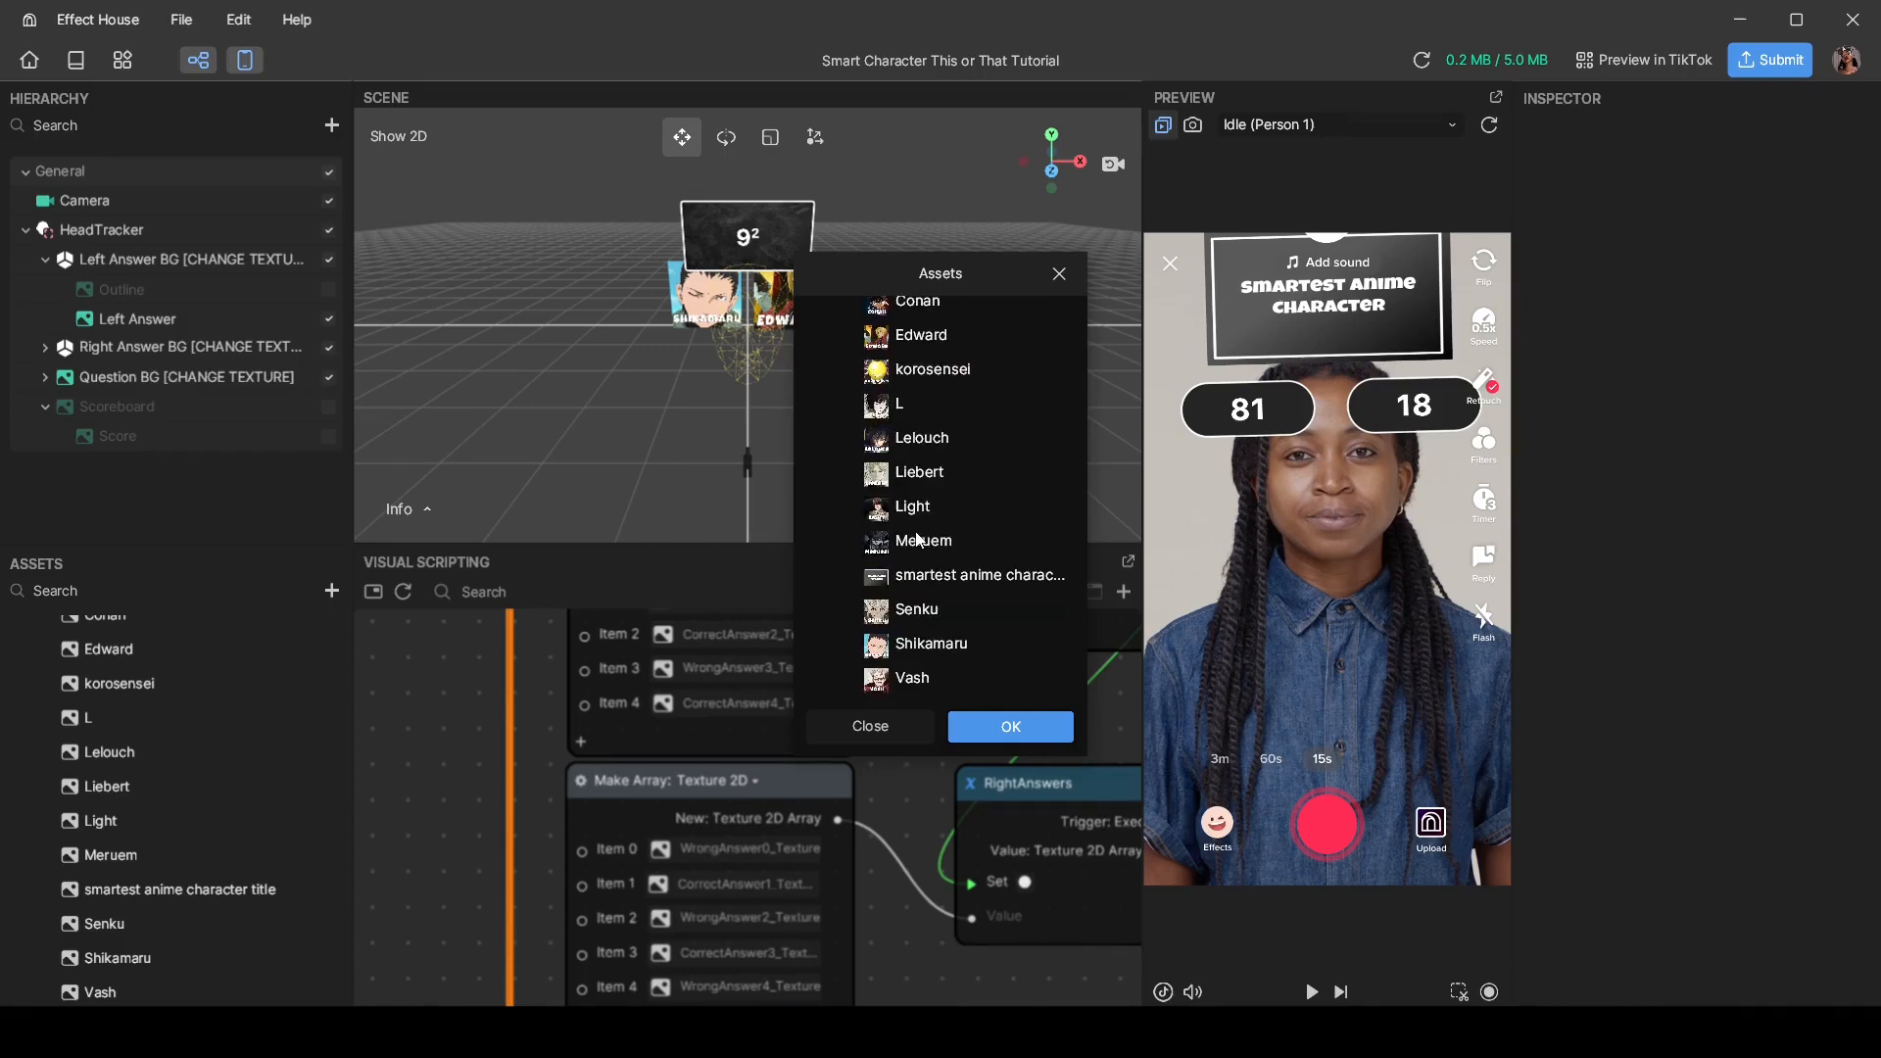
pyautogui.click(924, 644)
pyautogui.click(969, 725)
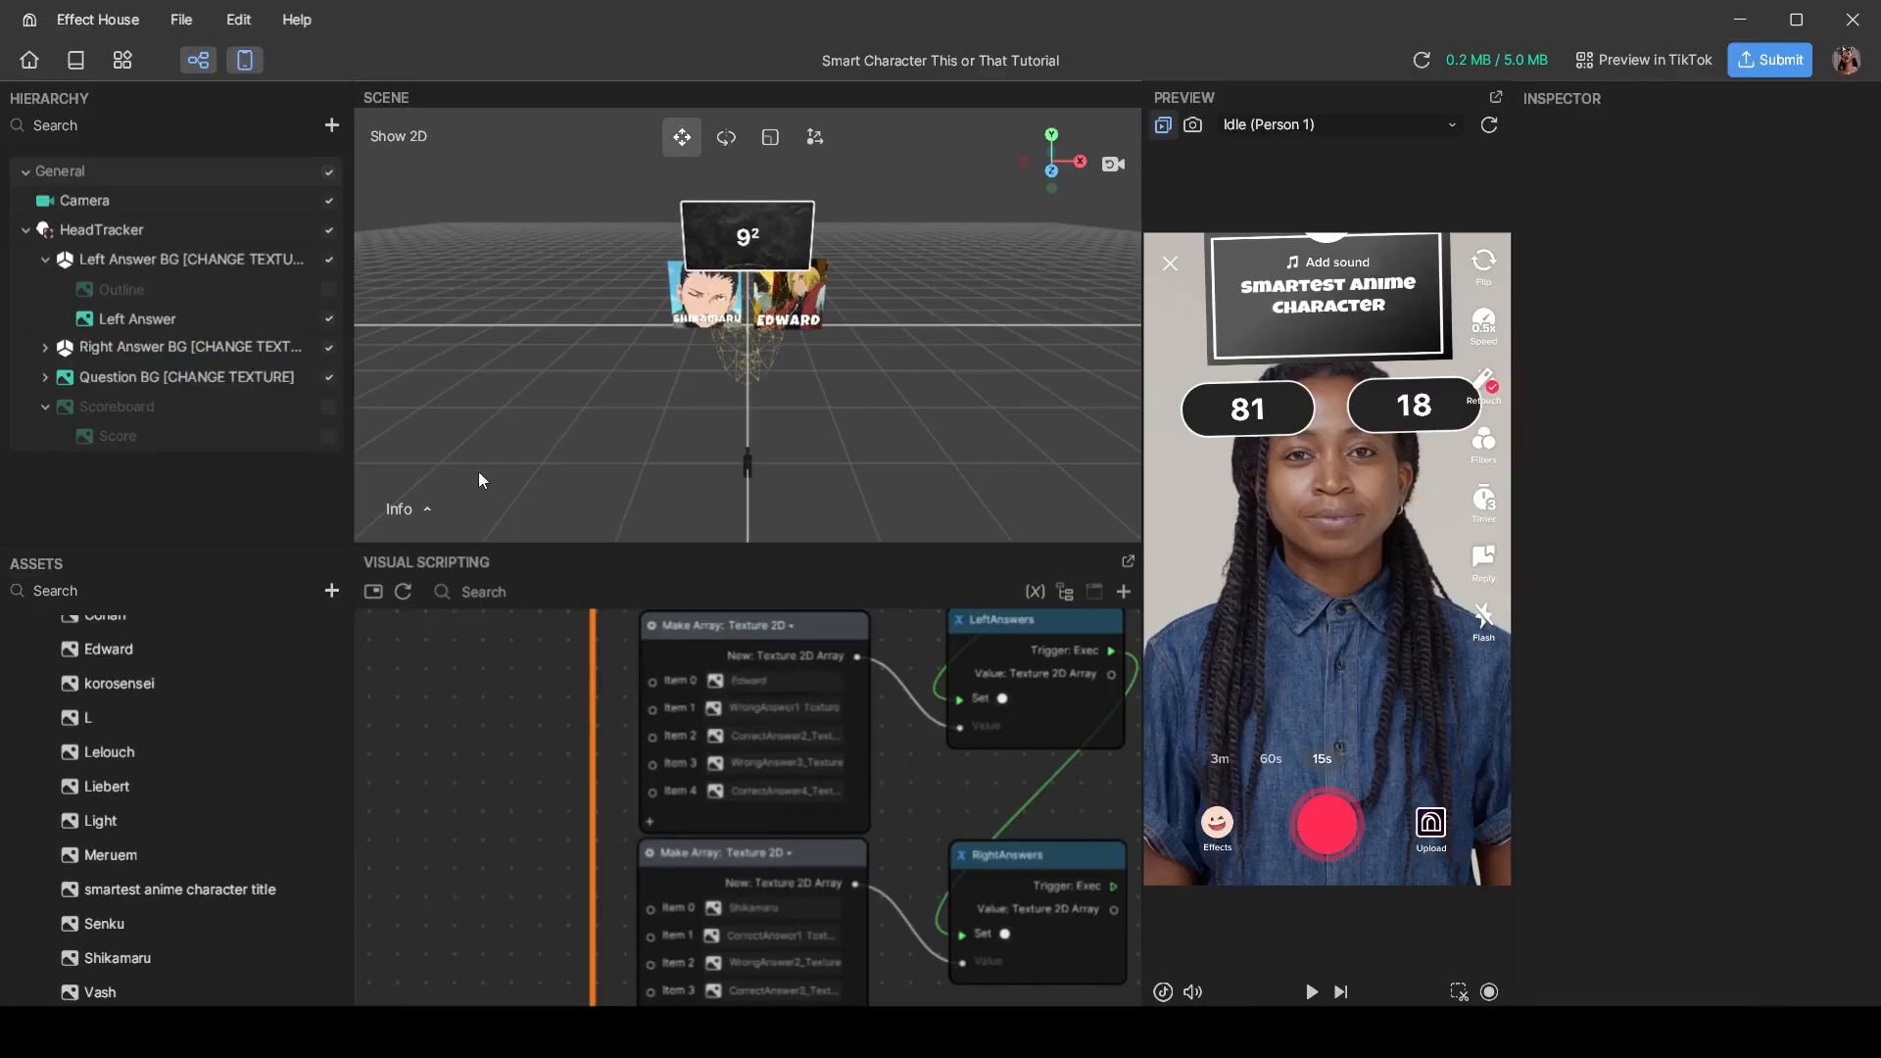
# Step: Raise the Left Answer BG object in the scene to a Y position of about 7
pyautogui.click(154, 261)
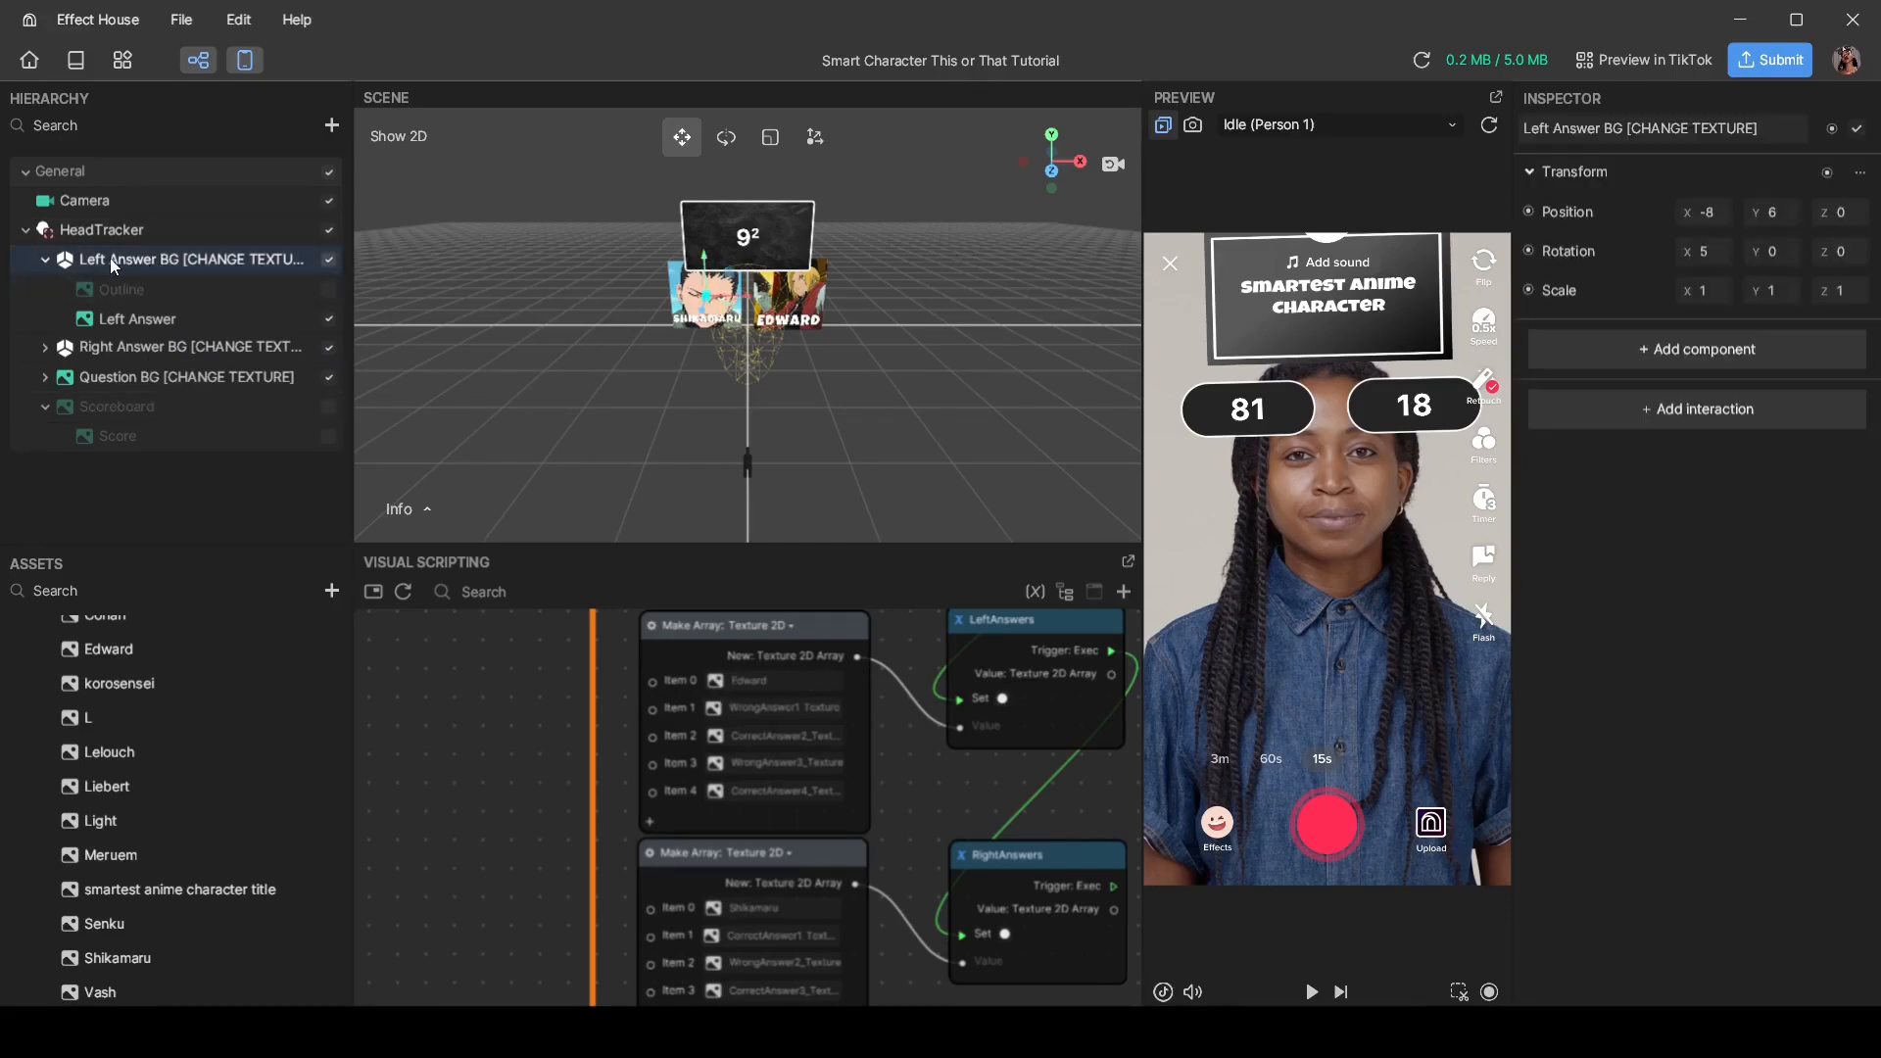
pyautogui.click(1794, 207)
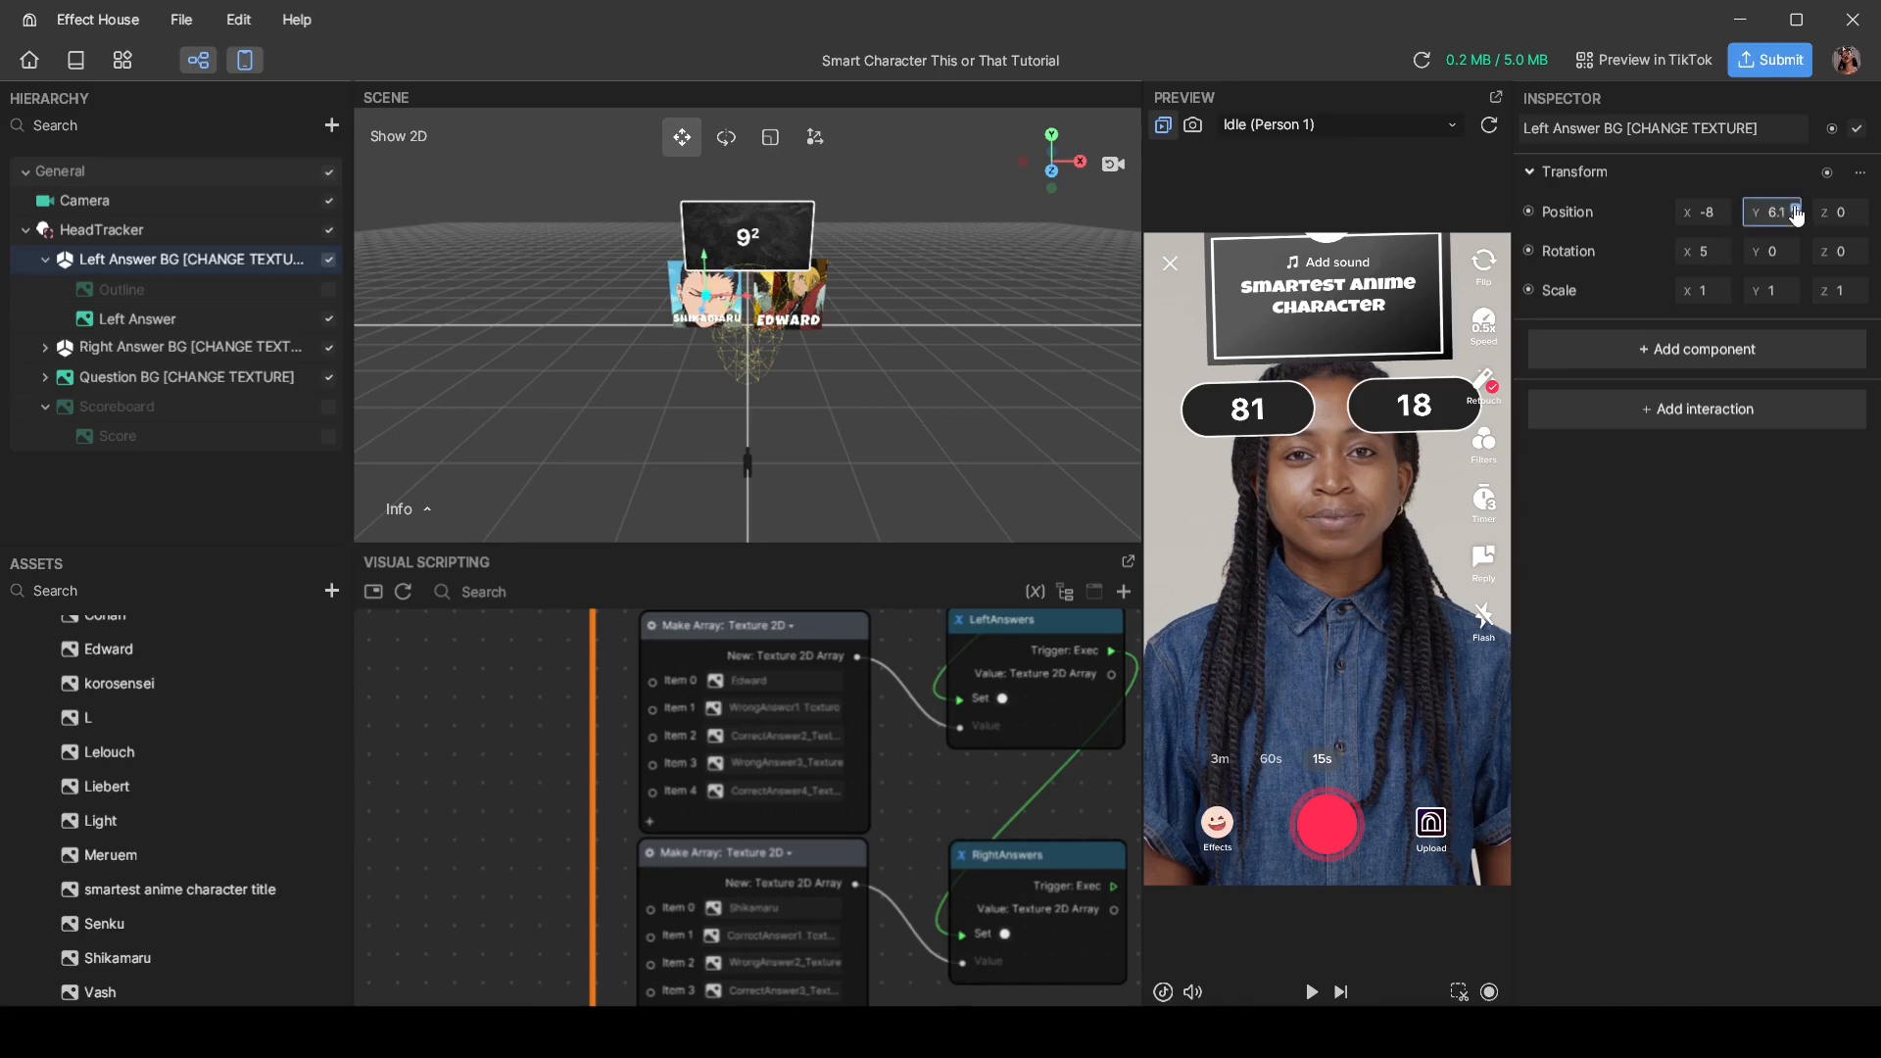
pyautogui.click(1794, 208)
pyautogui.click(1793, 208)
pyautogui.click(1794, 208)
pyautogui.click(1794, 208)
pyautogui.click(1794, 208)
pyautogui.click(1793, 208)
pyautogui.click(1794, 207)
pyautogui.click(1794, 208)
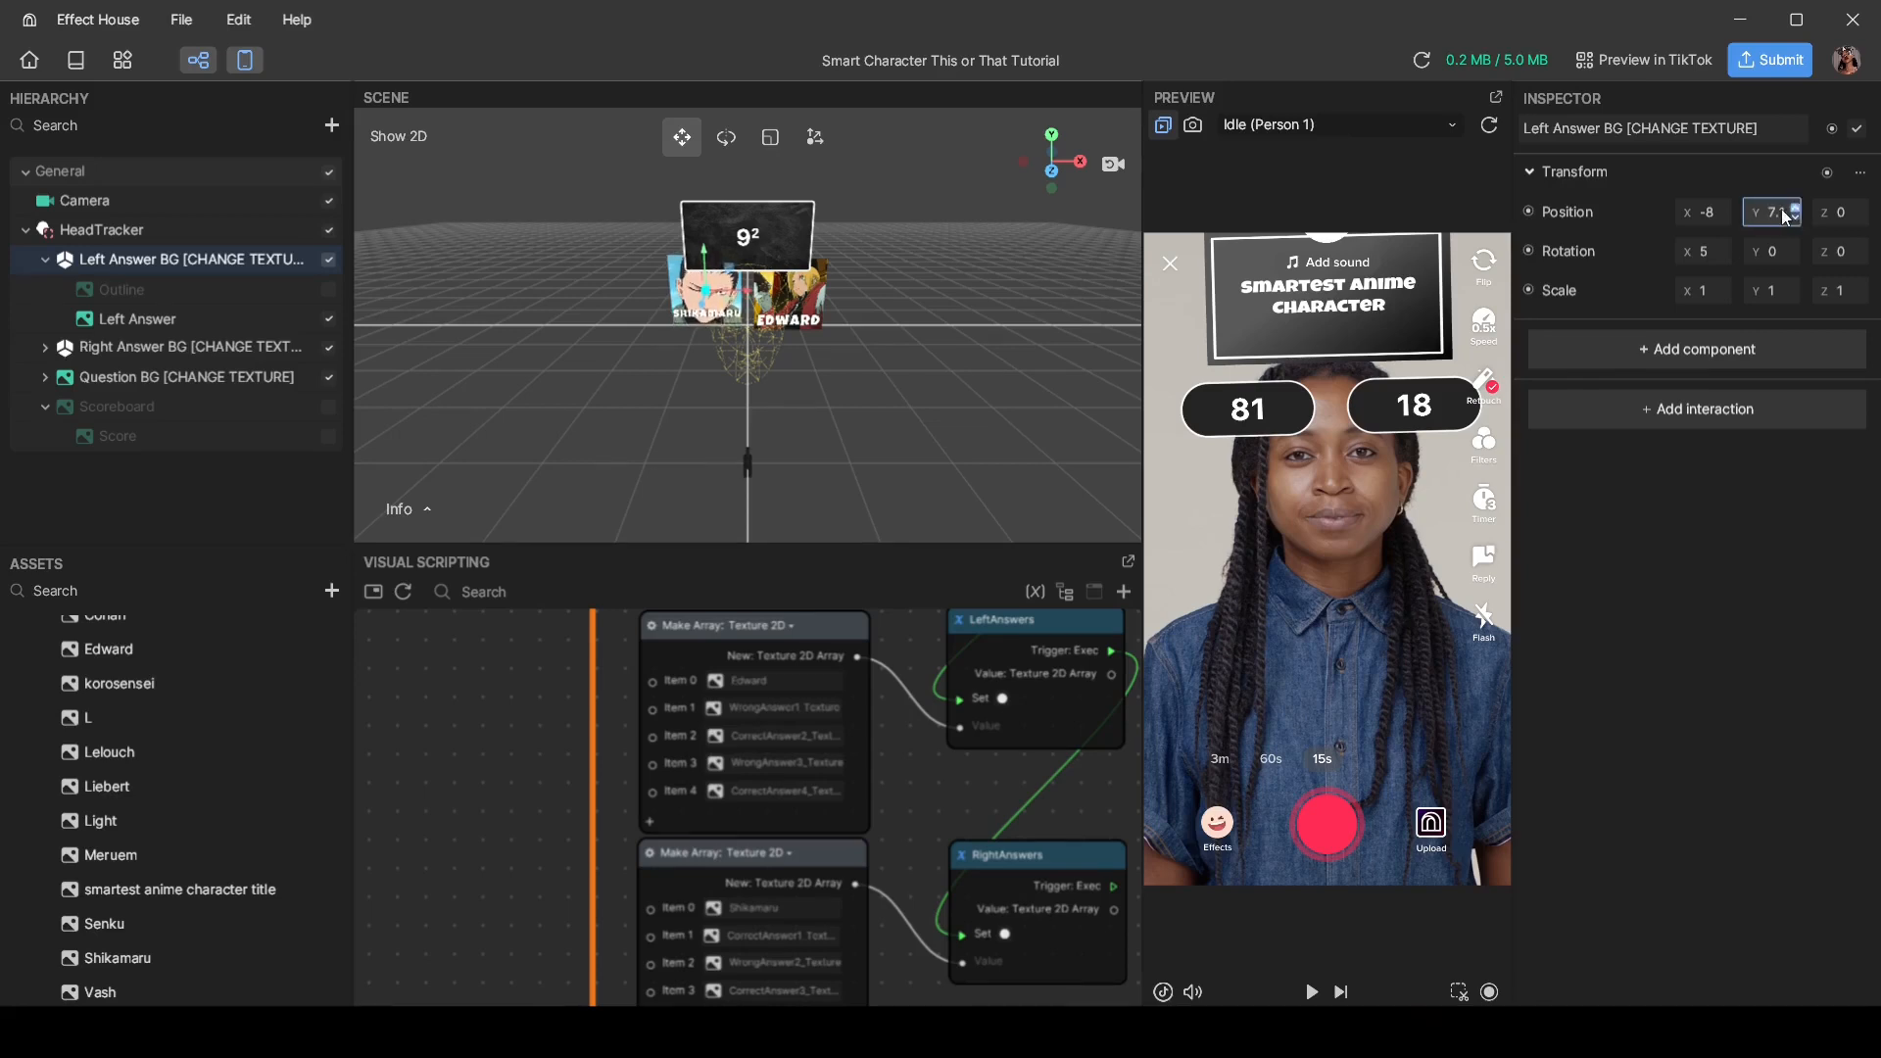
pyautogui.moveTo(1776, 213); pyautogui.dragTo(1784, 230)
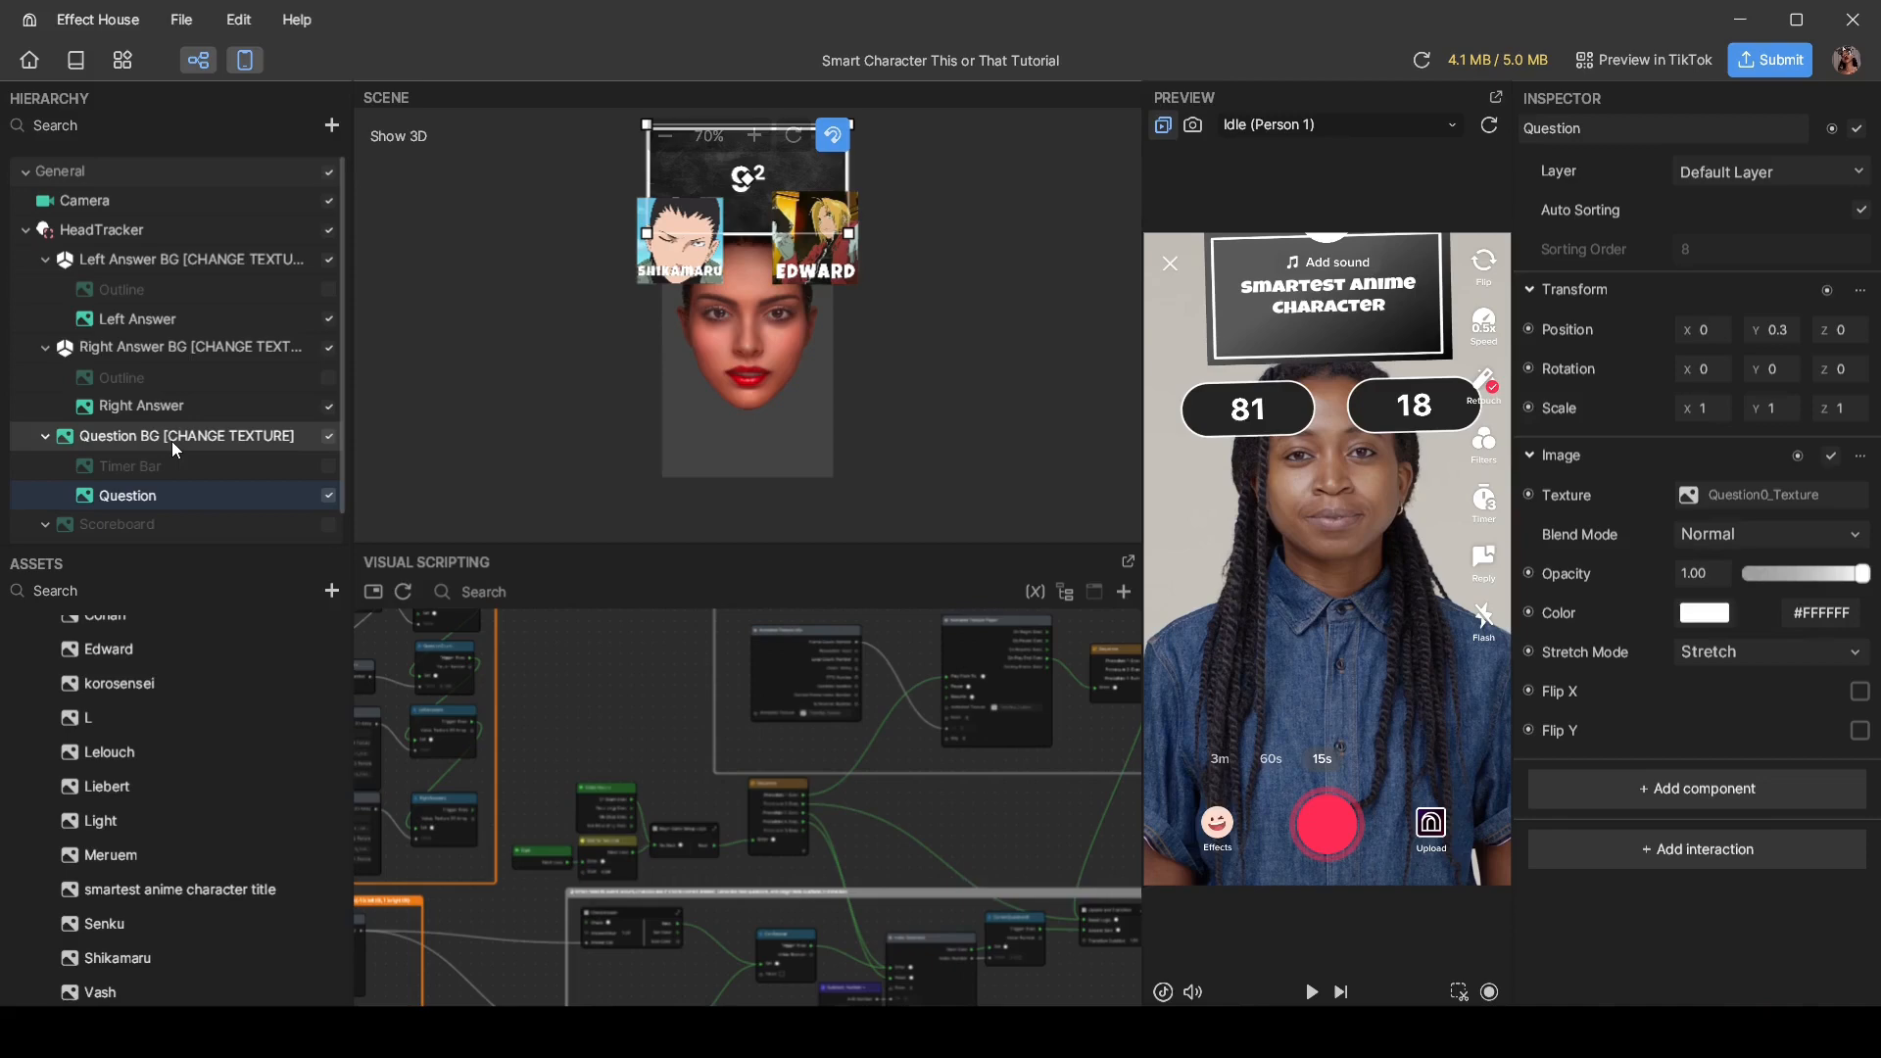
# Step: Select the Question BG and add a Wait for Seconds node above the Video Record node
pyautogui.click(173, 441)
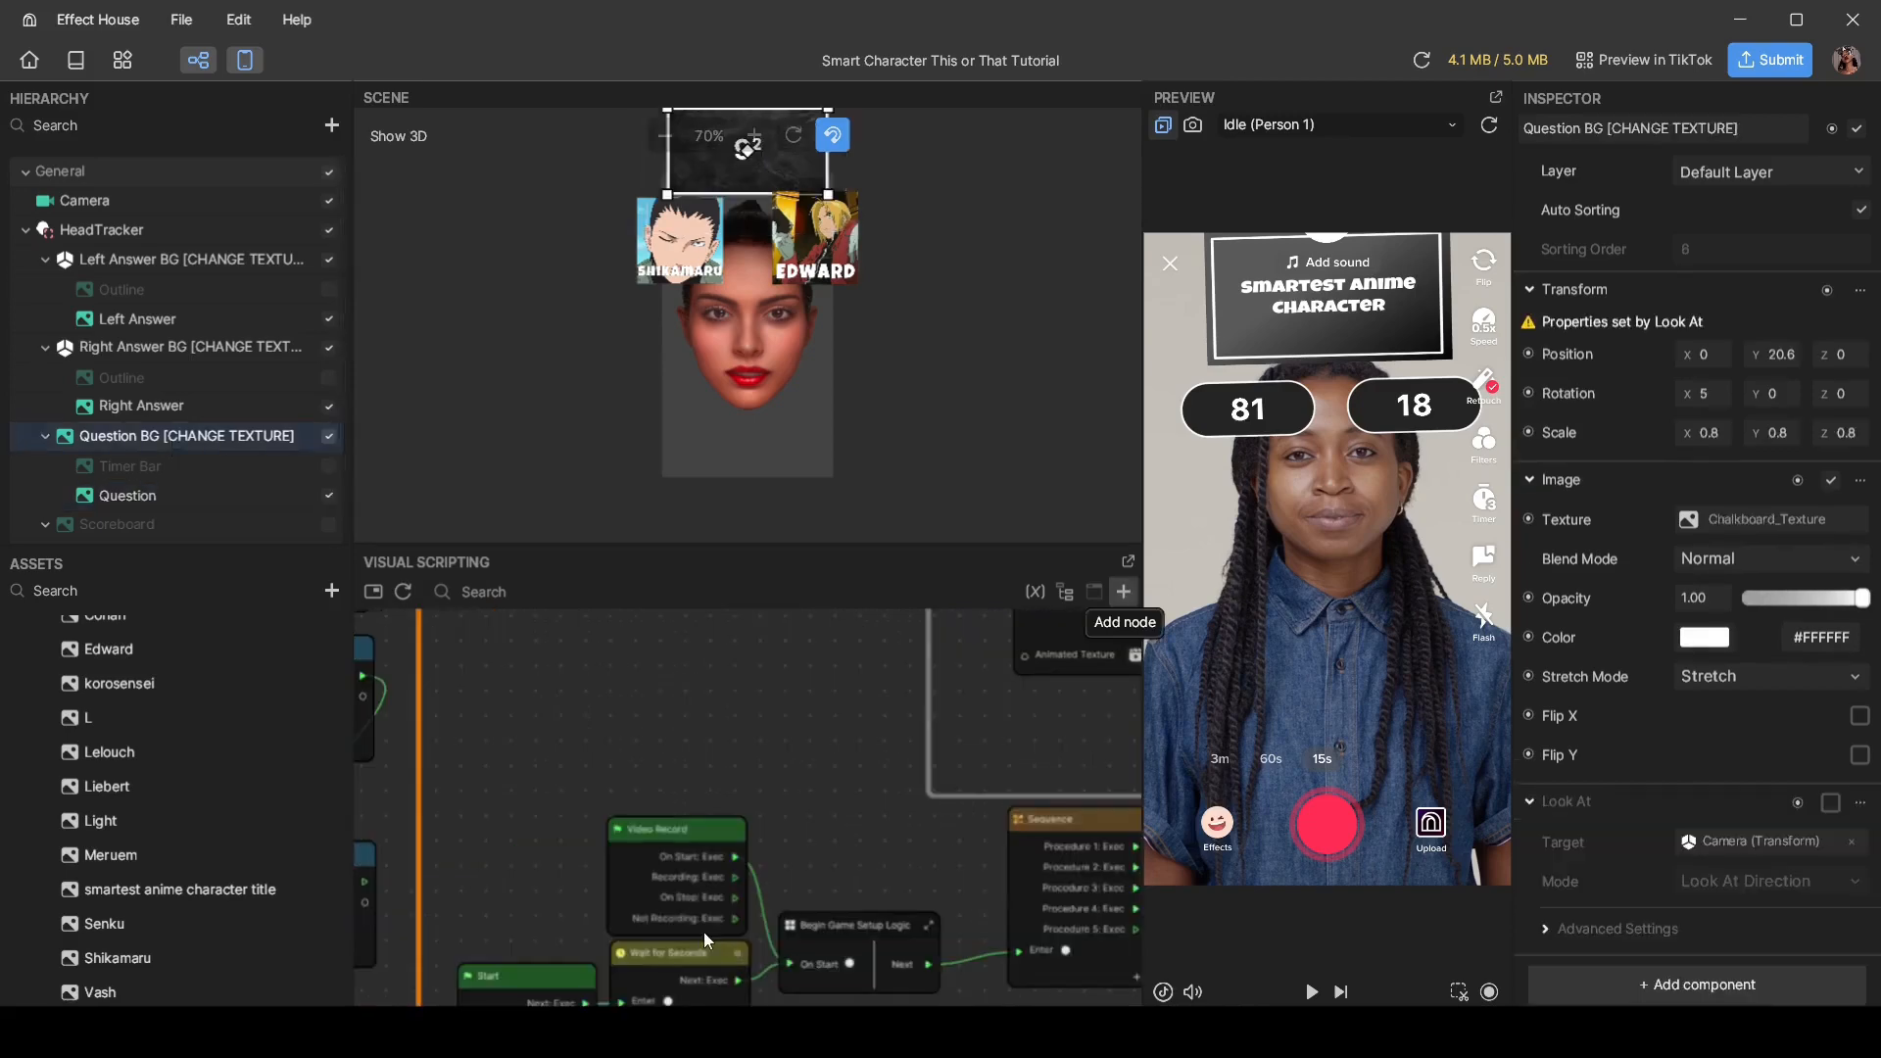
pyautogui.click(1123, 592)
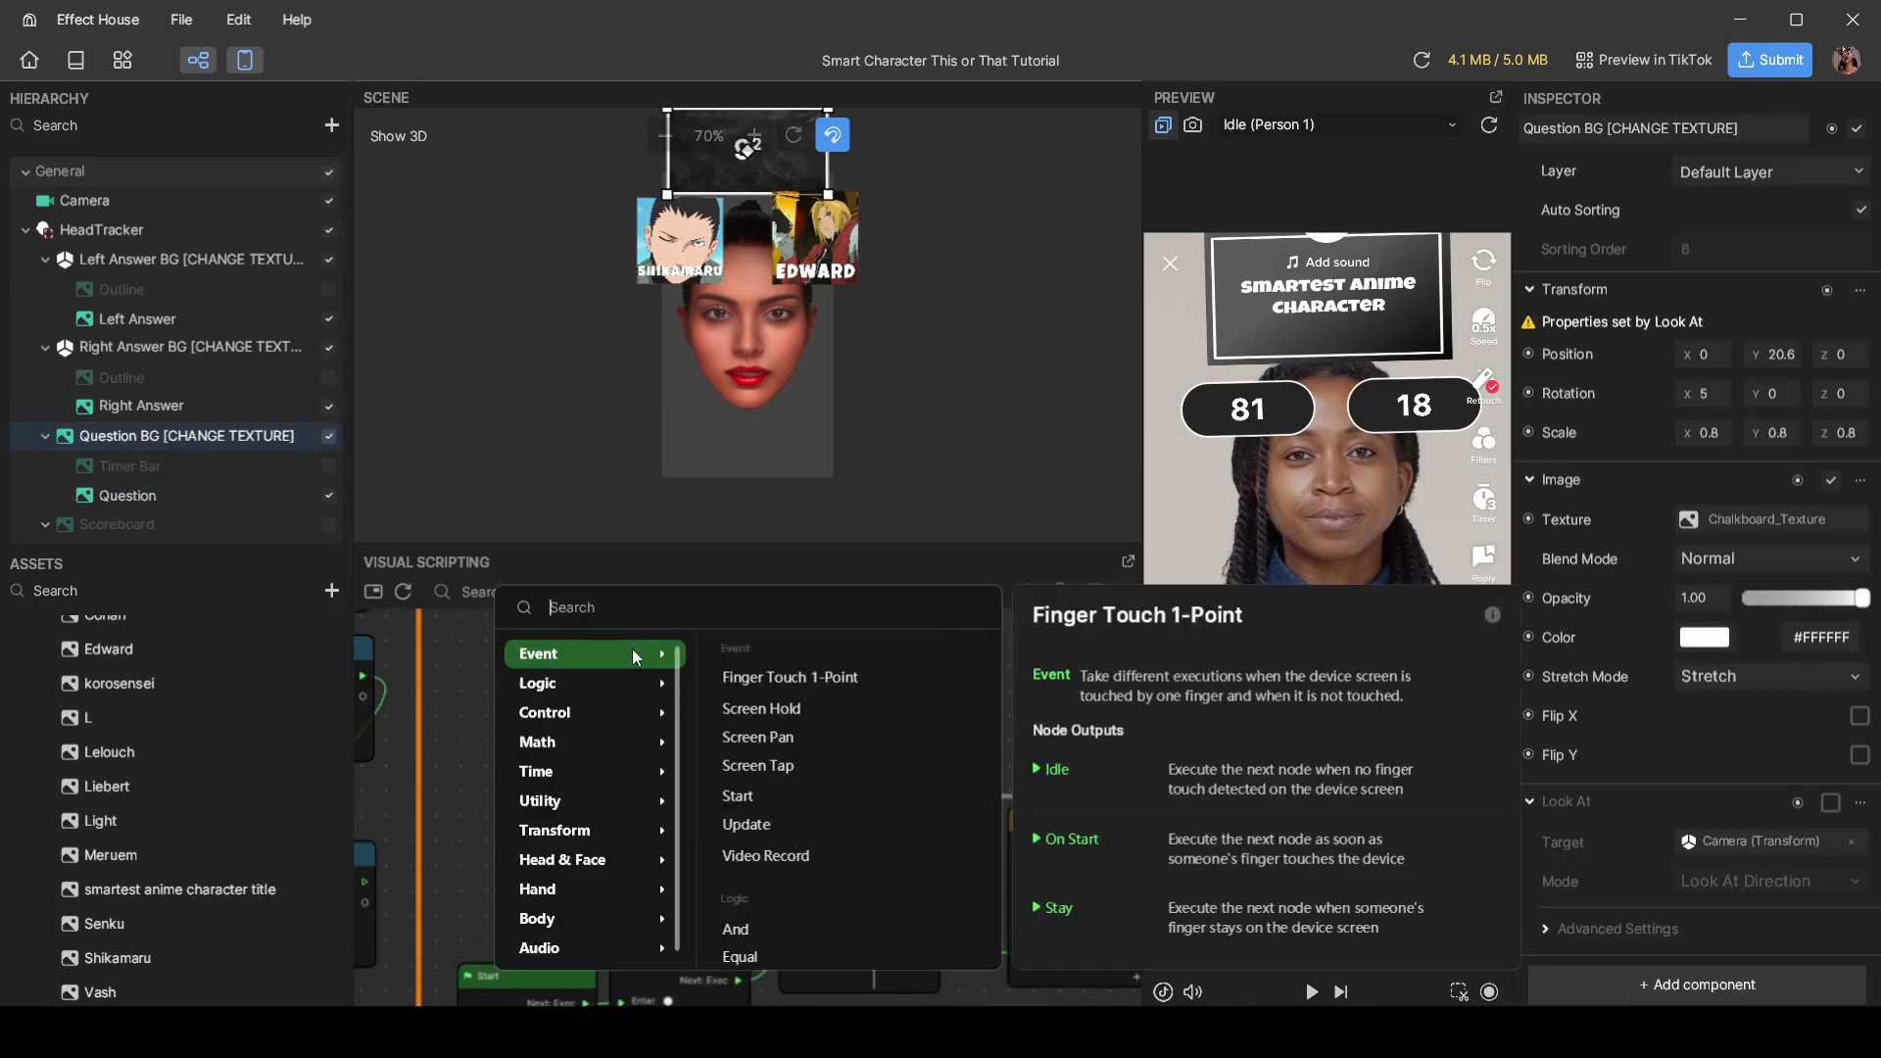
pyautogui.write('wa')
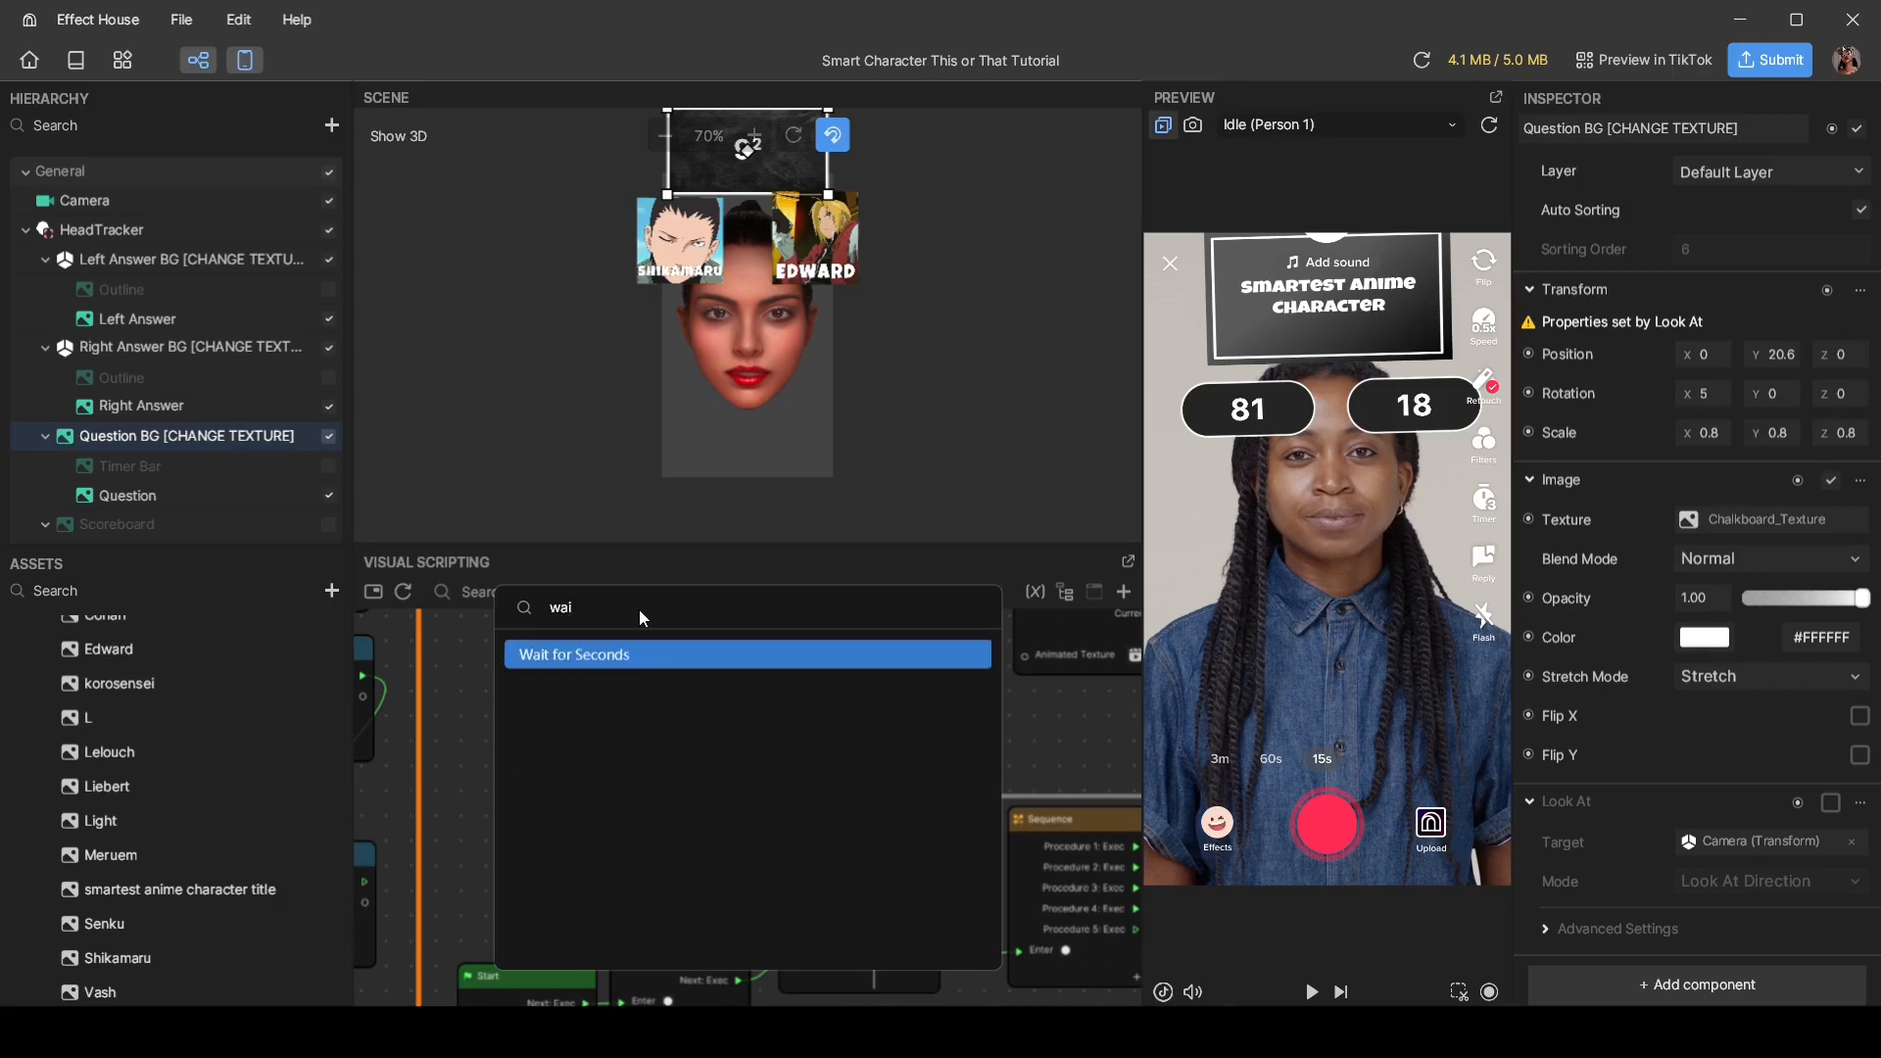
pyautogui.write('i')
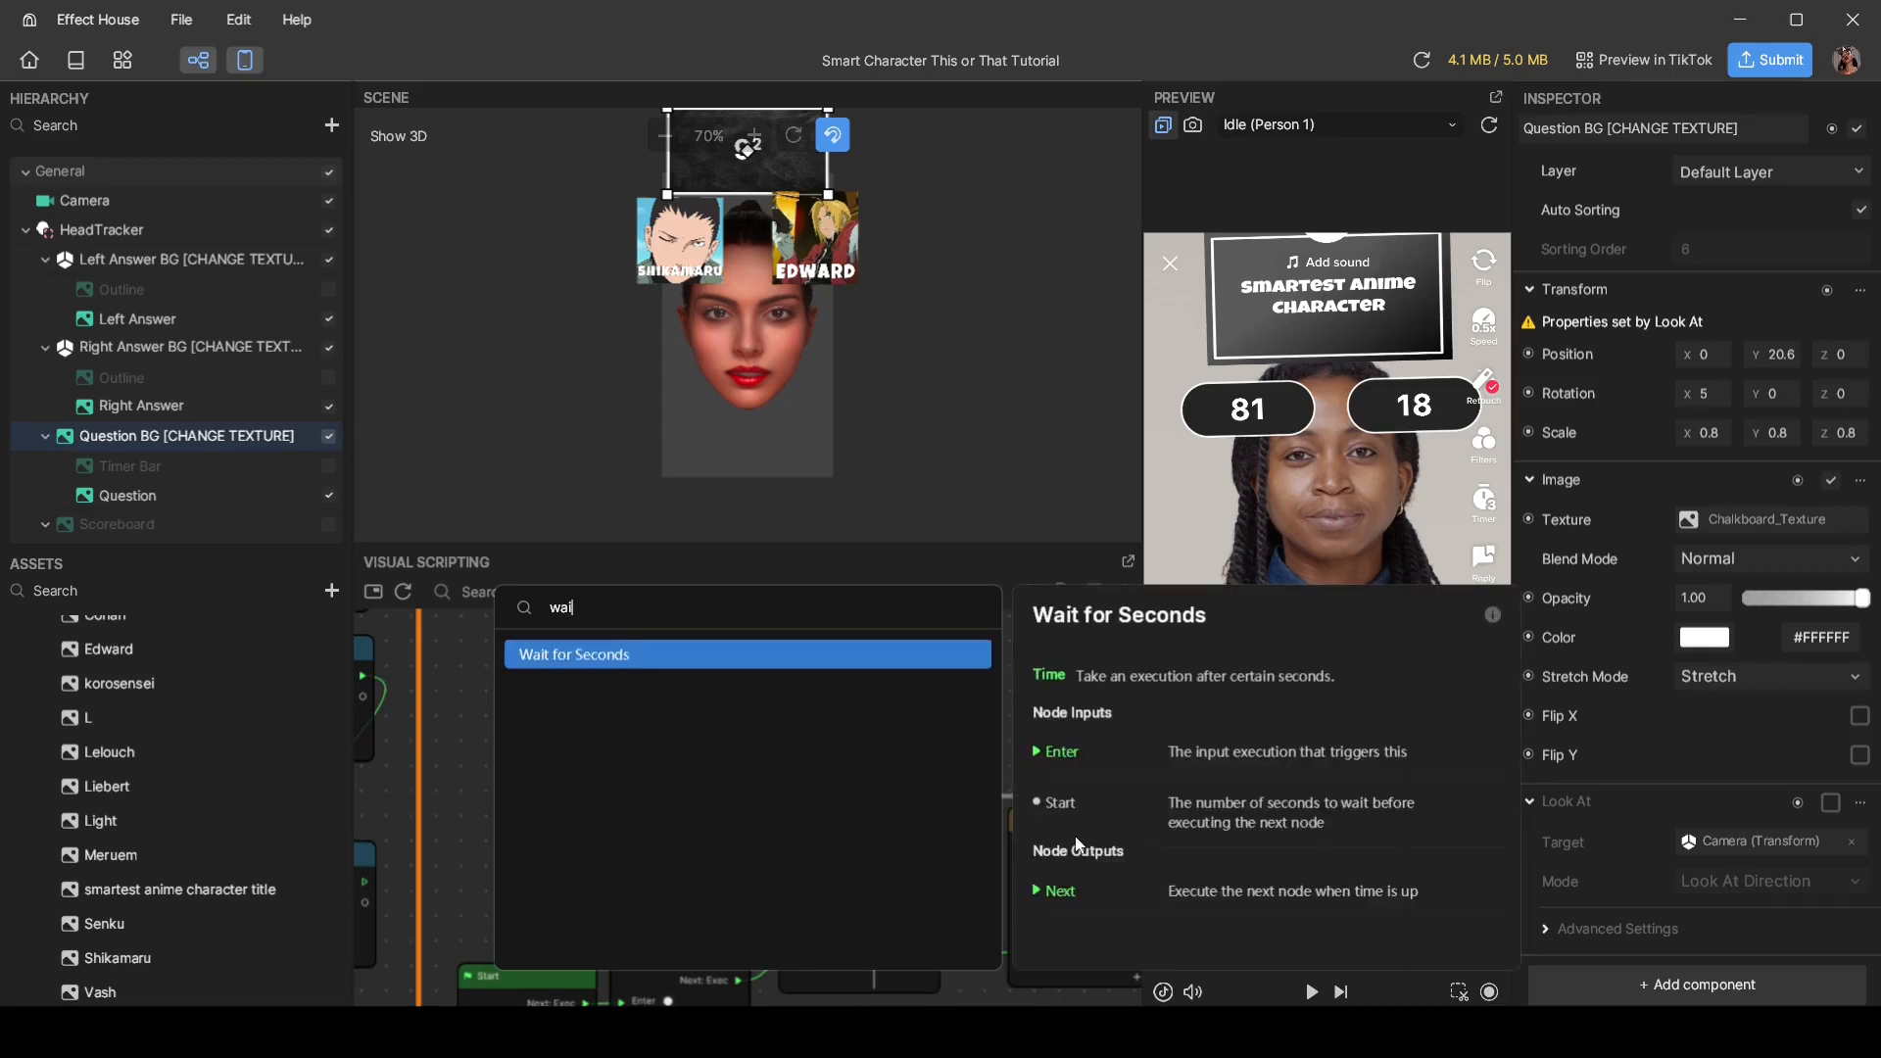
pyautogui.click(627, 654)
pyautogui.moveTo(810, 834); pyautogui.dragTo(587, 683)
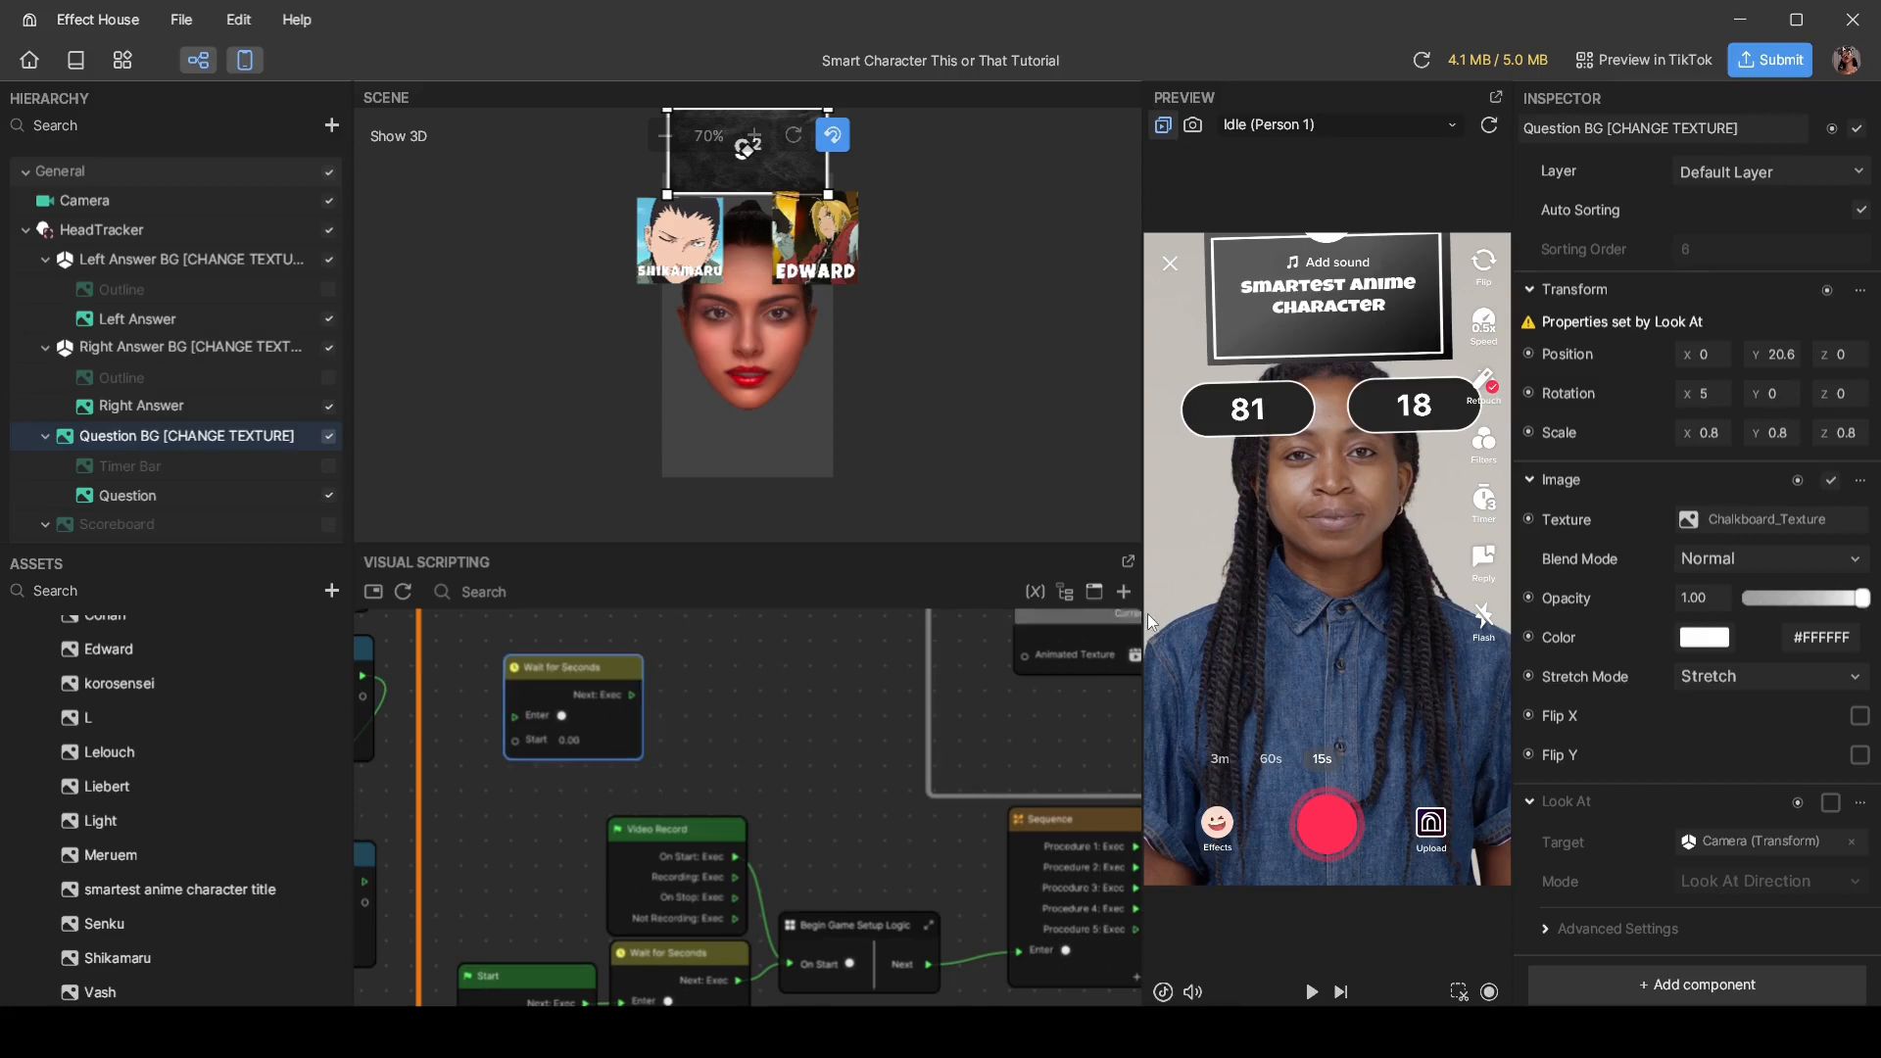
# Step: Add a Set Visibility node beside the new Wait for Seconds node and assign the Question BG as its target
pyautogui.click(1123, 592)
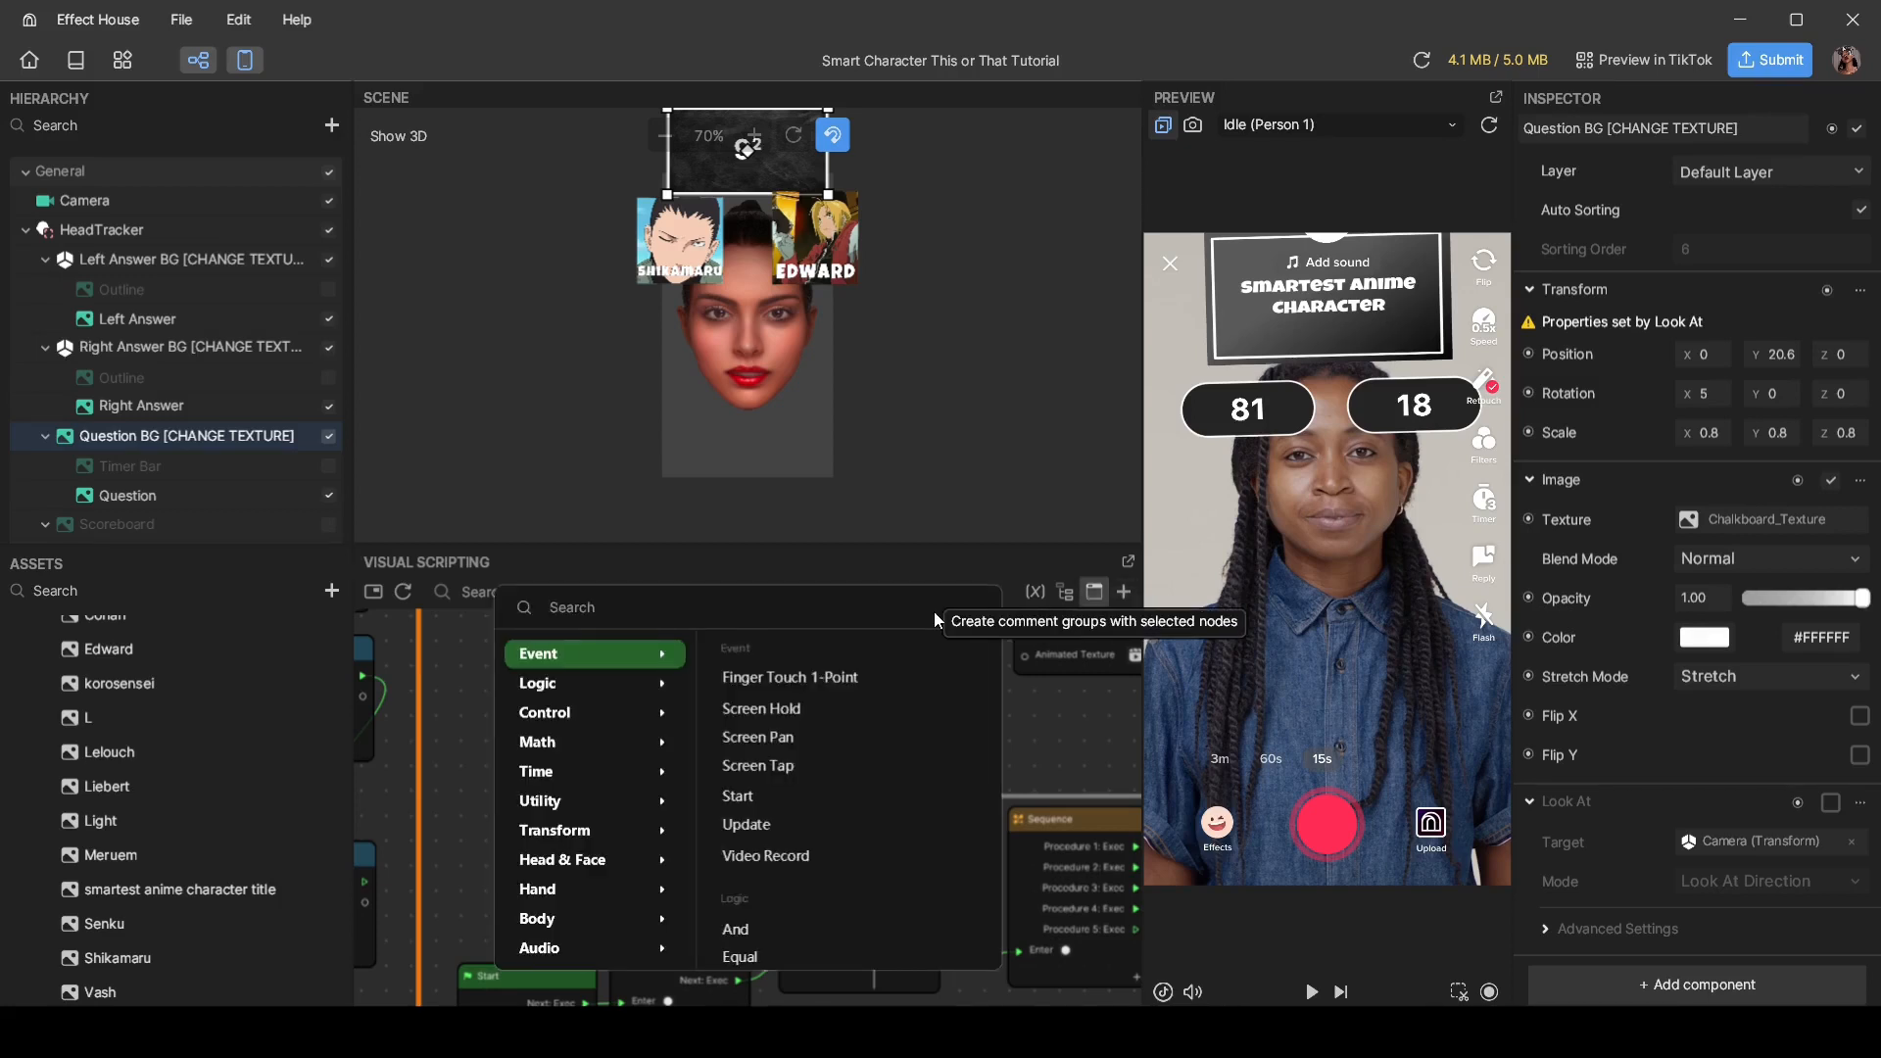
pyautogui.write('vi')
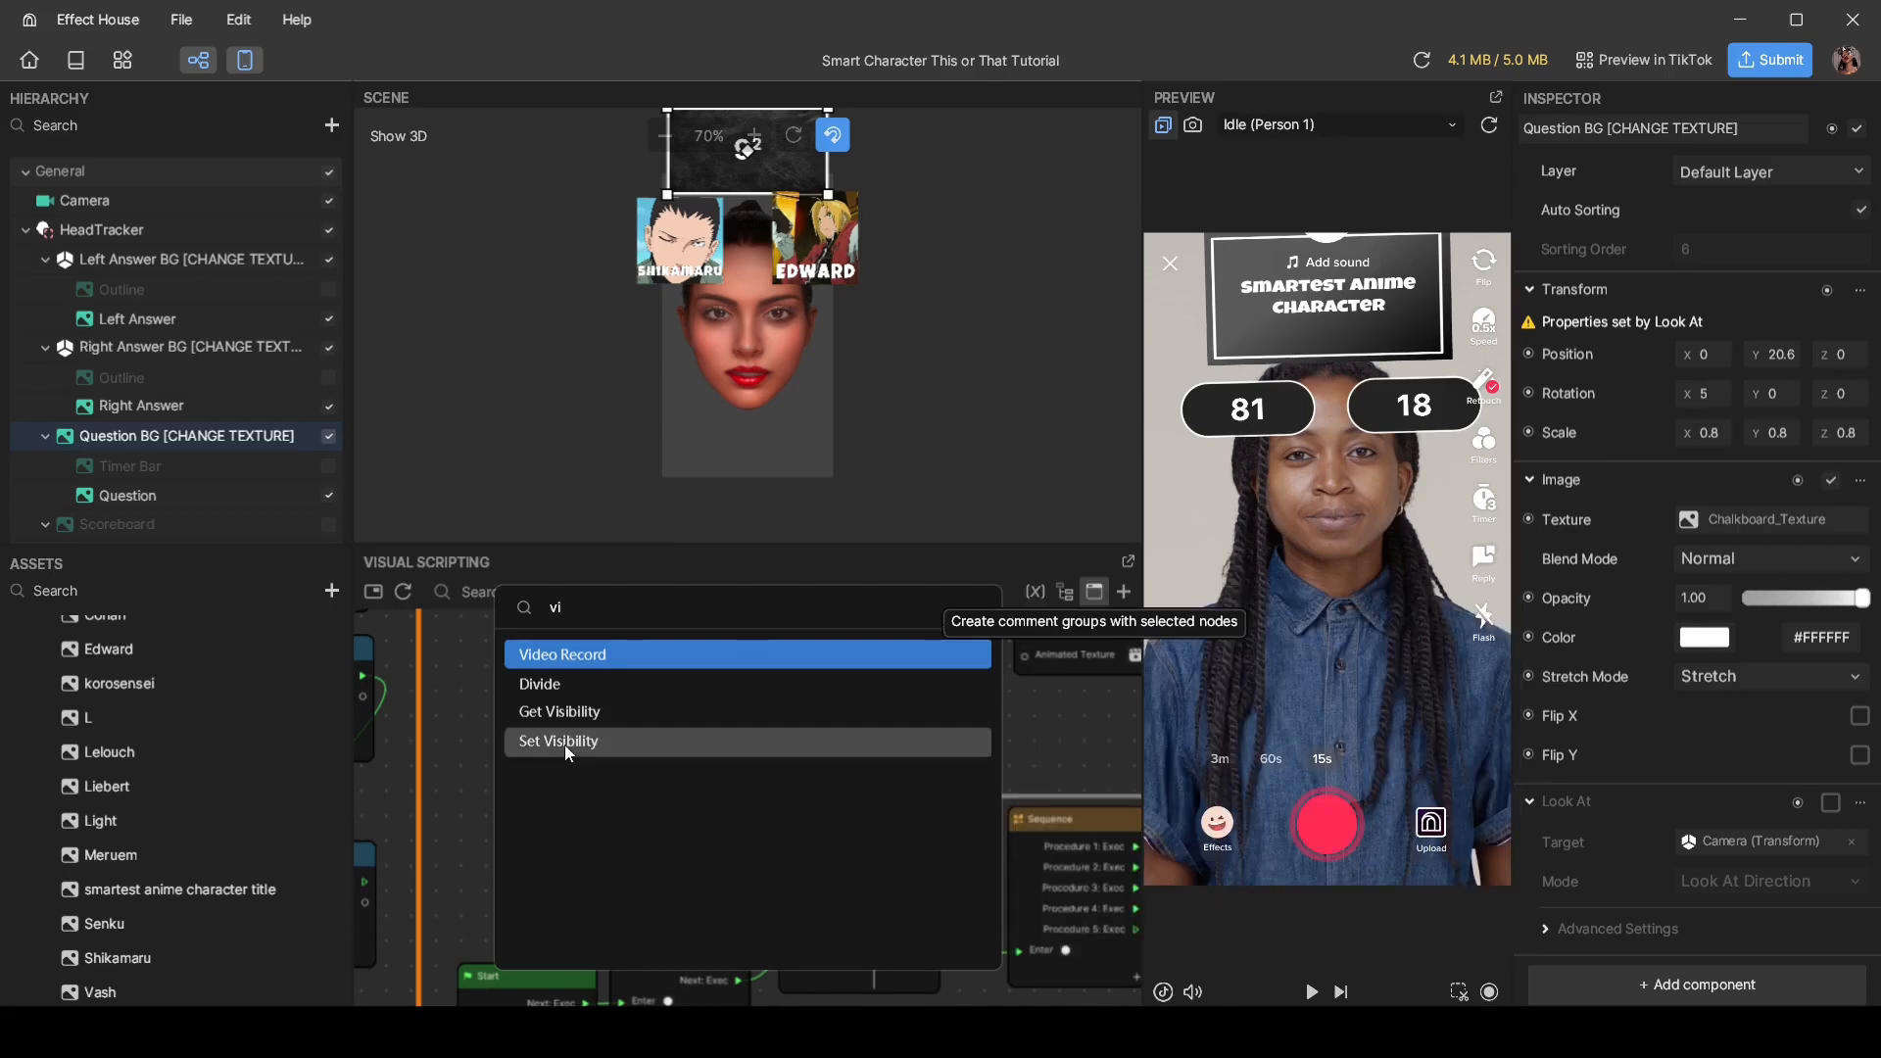
pyautogui.click(676, 742)
pyautogui.moveTo(789, 827); pyautogui.dragTo(788, 632)
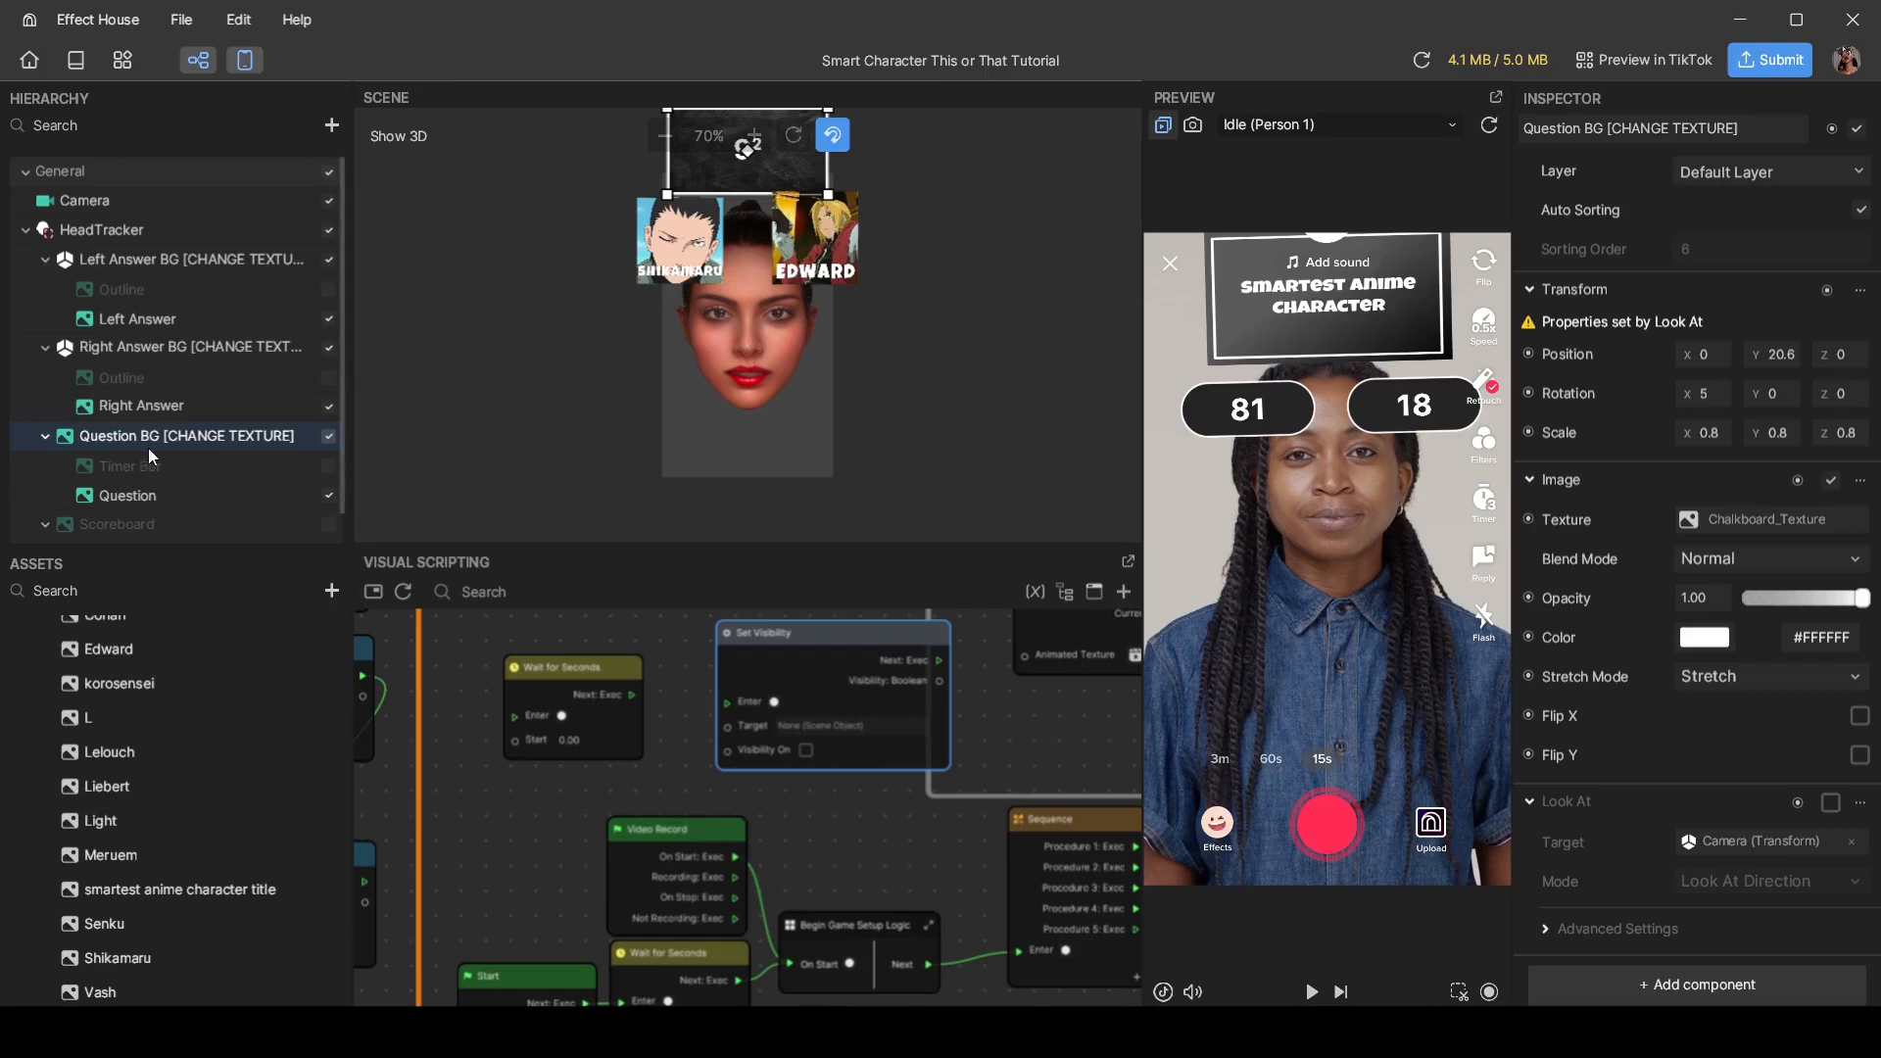
pyautogui.moveTo(127, 495); pyautogui.dragTo(811, 726)
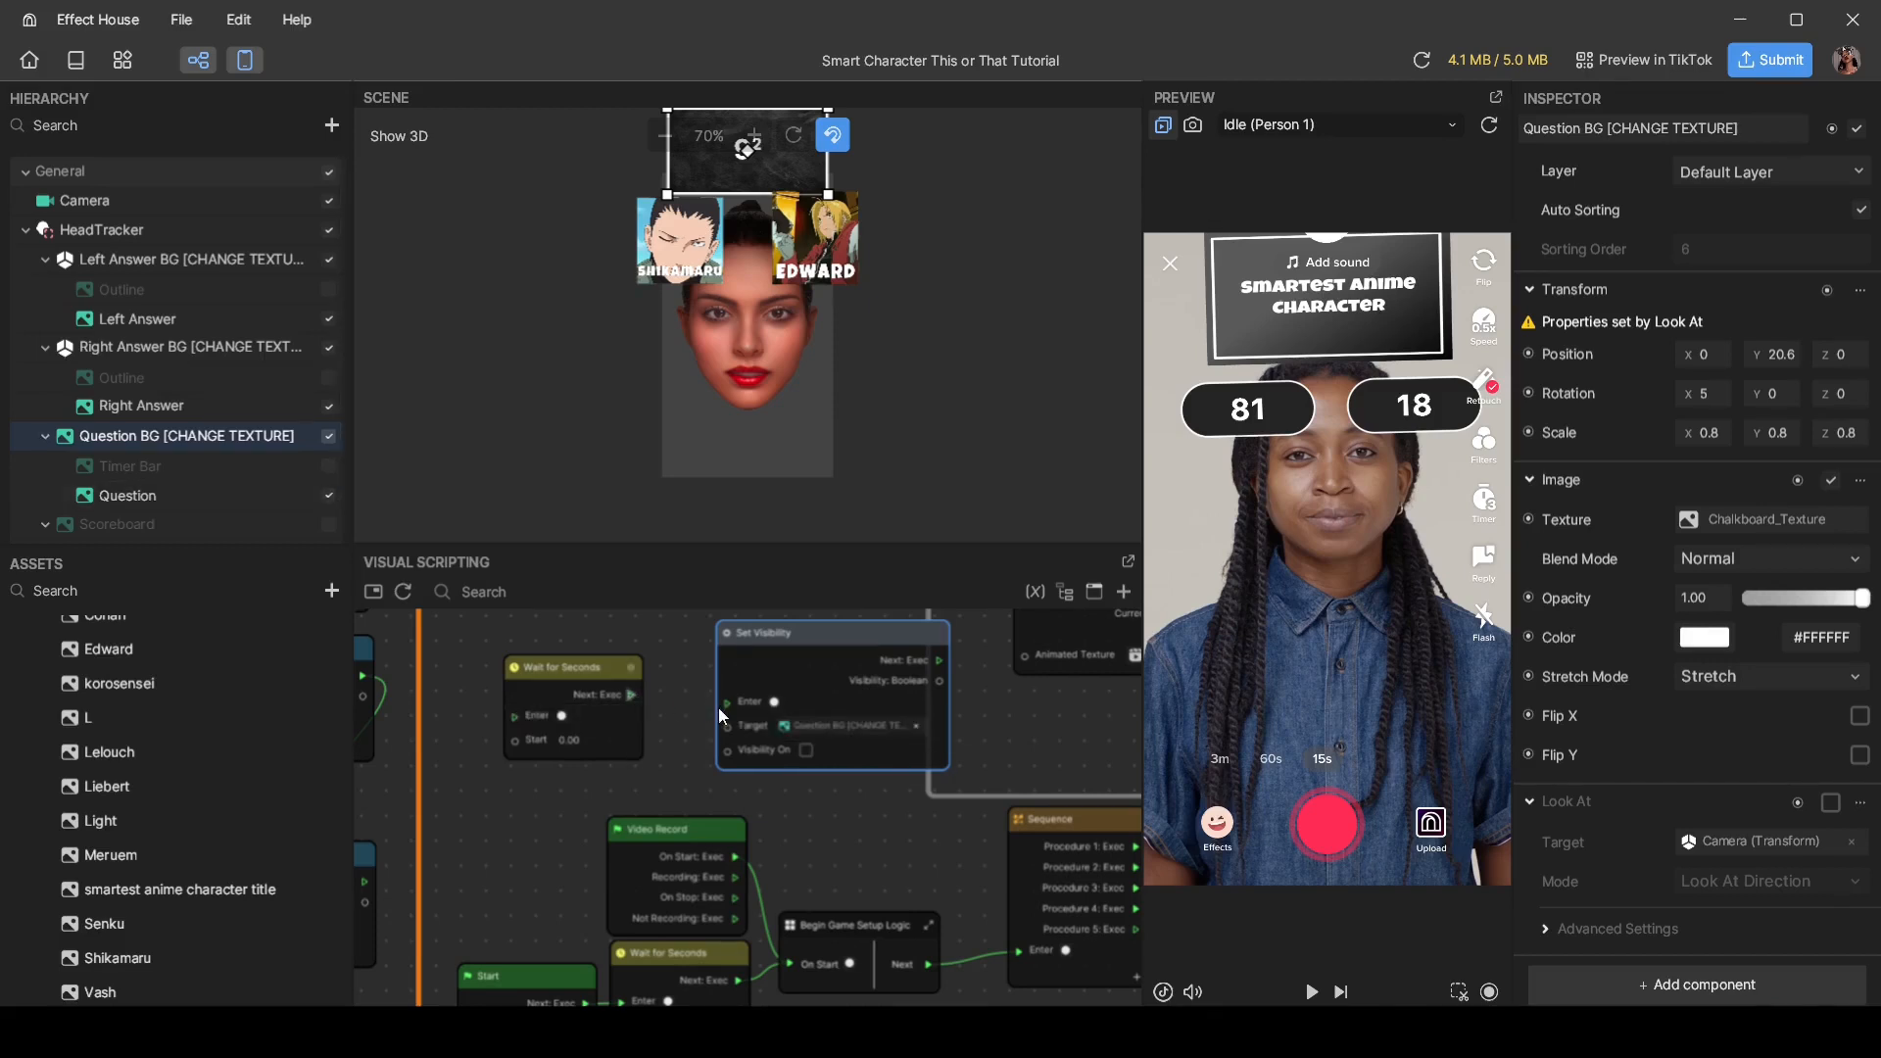
# Step: Connect the Video Record node's Recording output to the new Wait for Seconds node, and that node's Next output to Set Visibility
pyautogui.moveTo(632, 695); pyautogui.dragTo(723, 703)
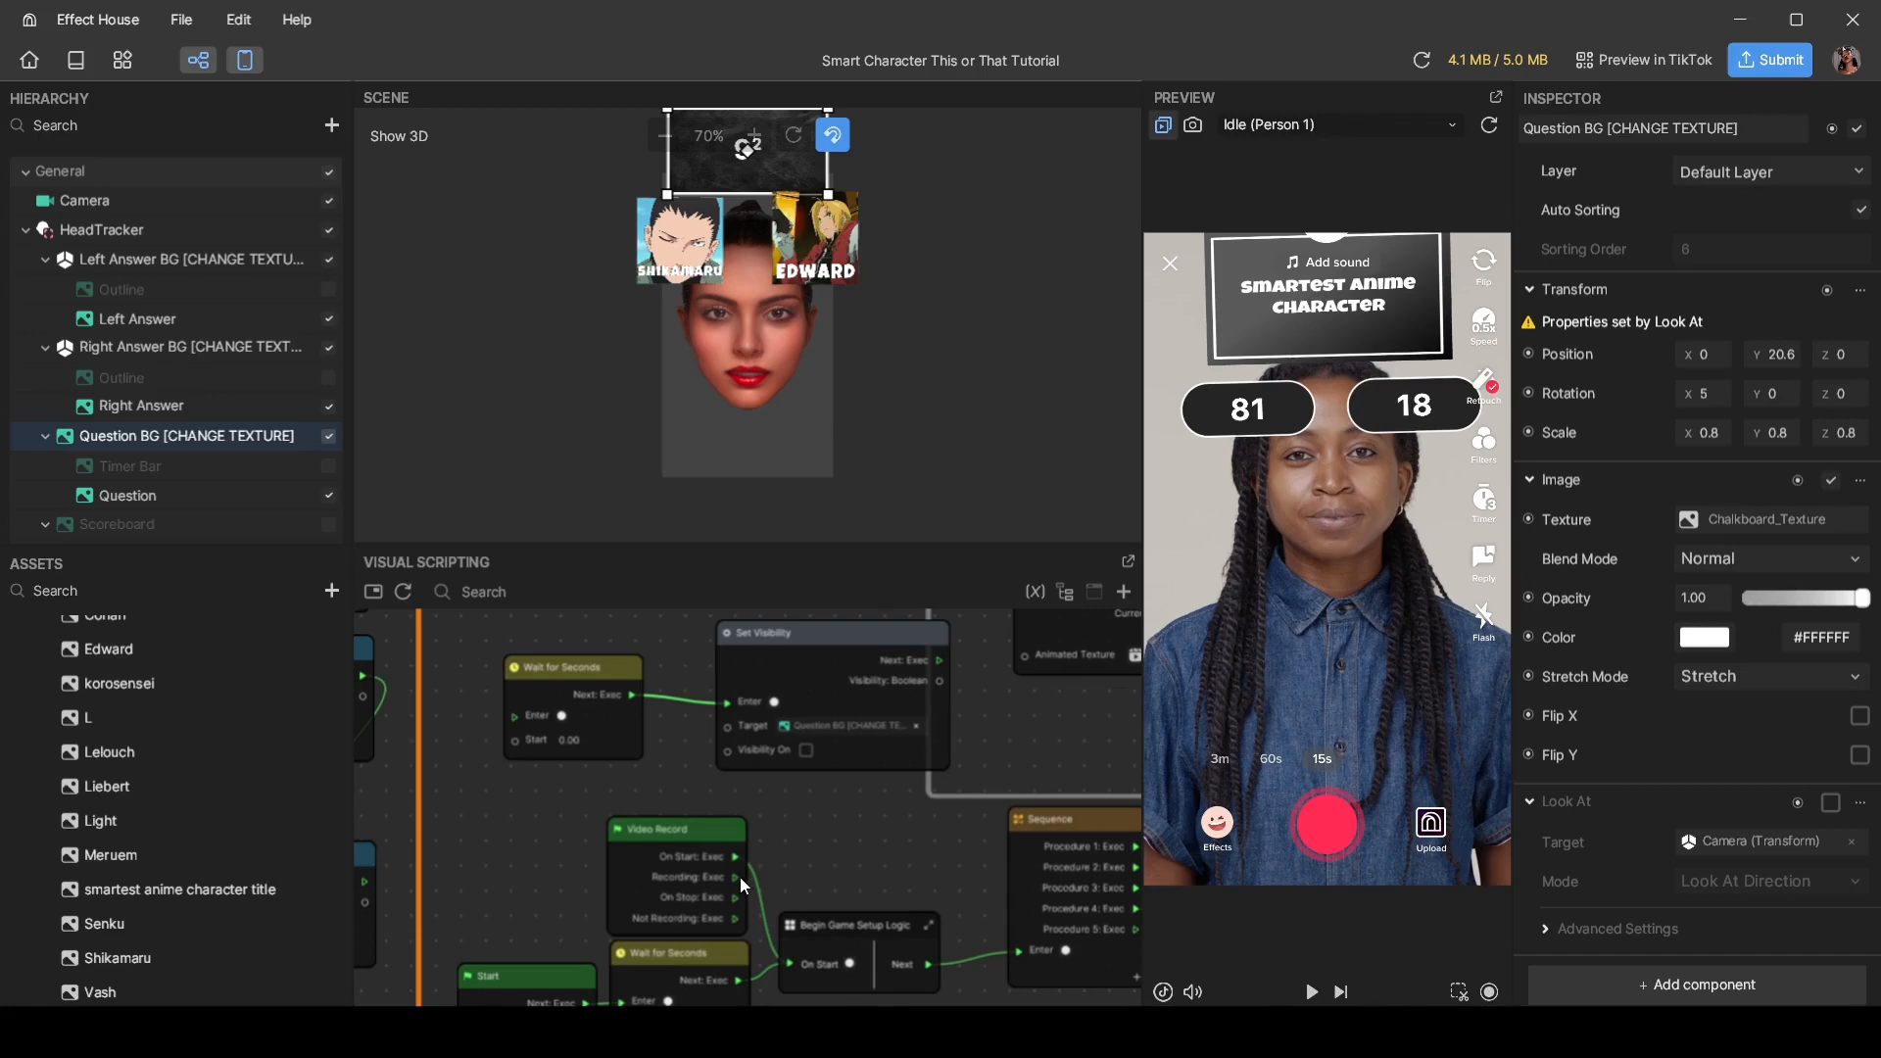
pyautogui.moveTo(738, 880); pyautogui.dragTo(515, 721)
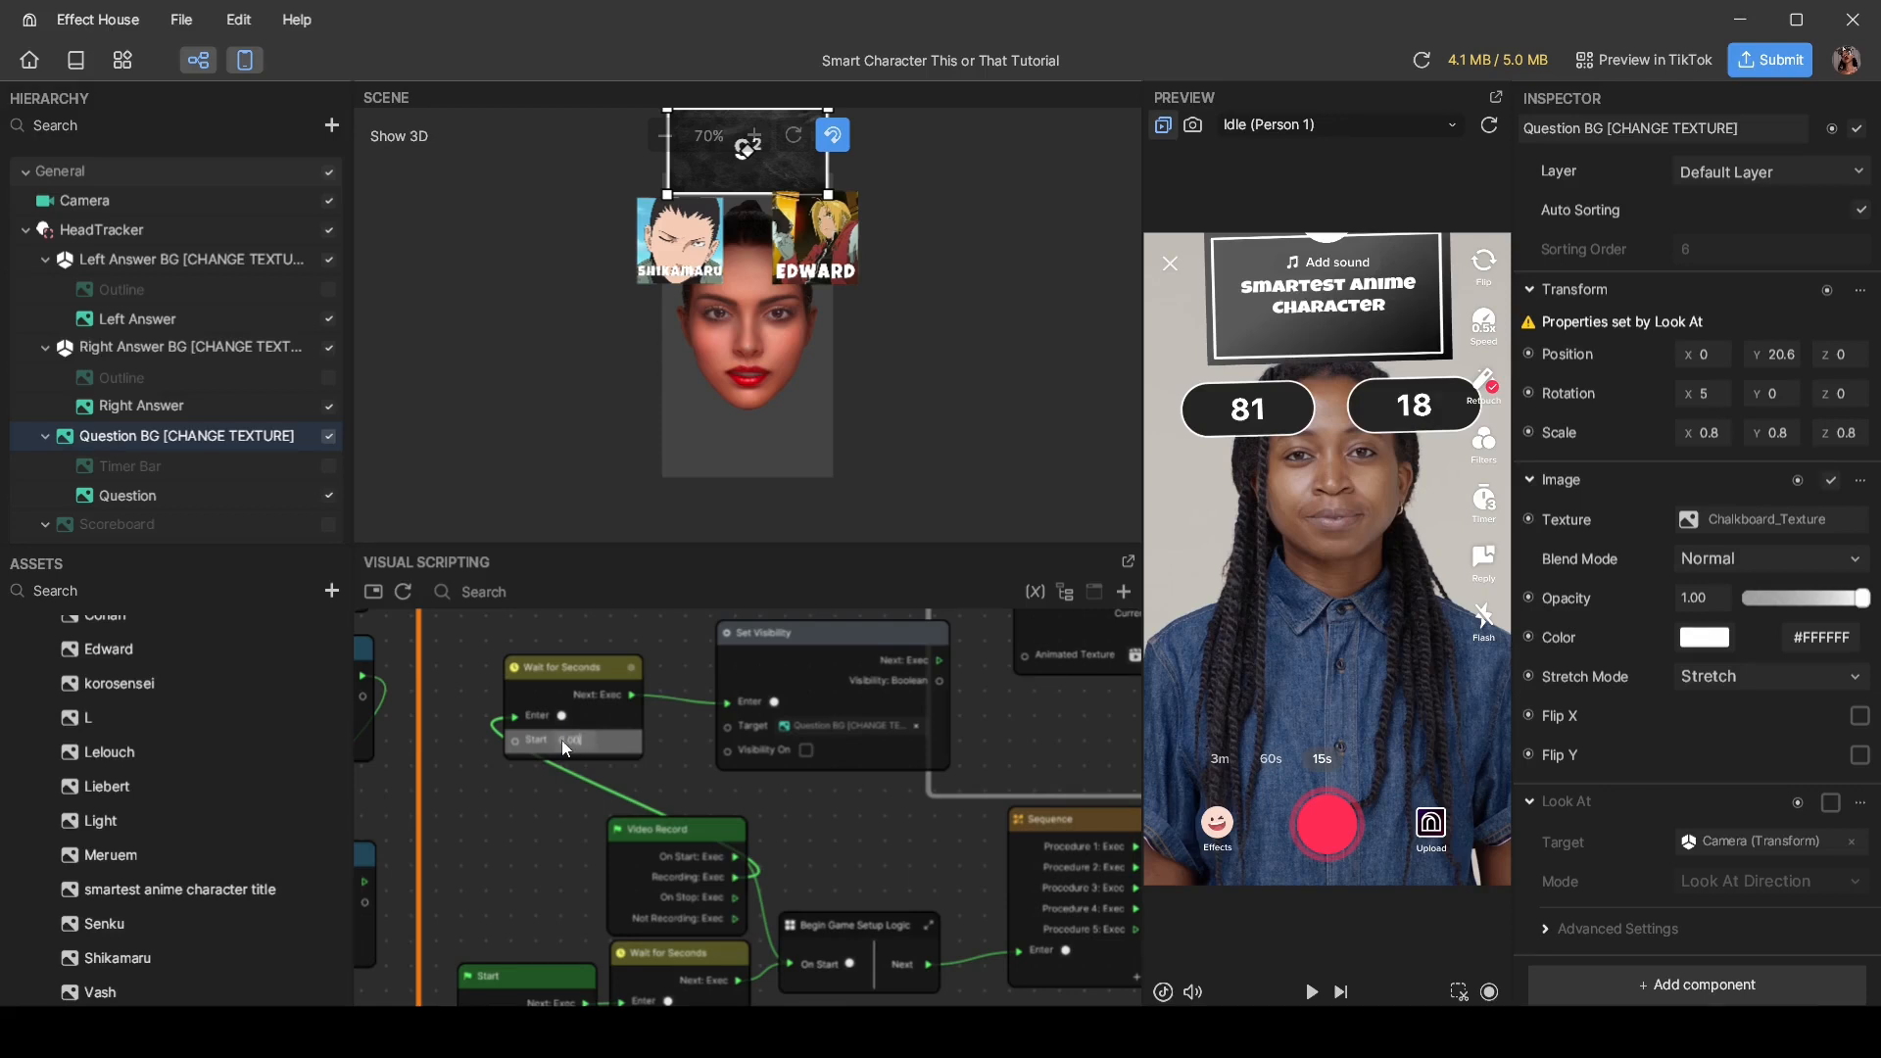
pyautogui.press('Return')
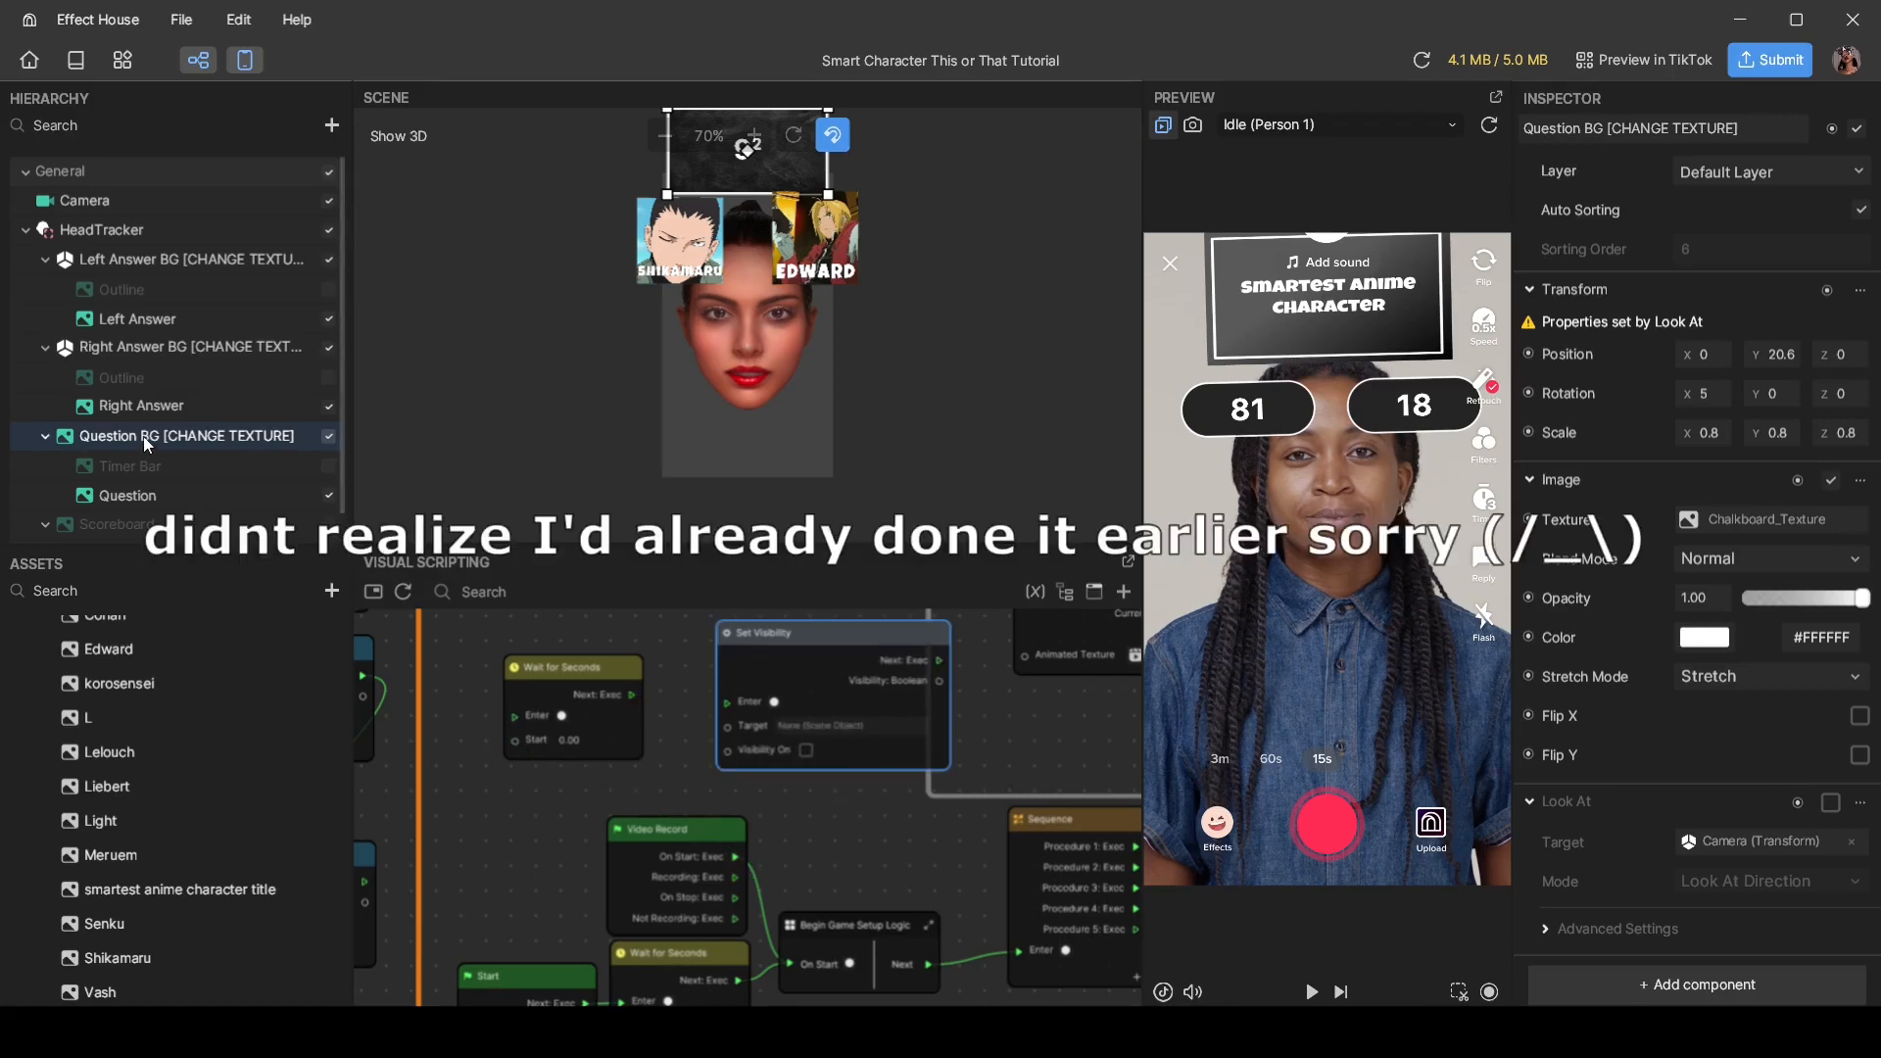
# Step: Assign the Question BG object again as the target of the empty Set Visibility node
pyautogui.moveTo(802, 720)
pyautogui.mouseDown()
pyautogui.moveTo(733, 667)
pyautogui.moveTo(812, 723)
pyautogui.mouseUp()
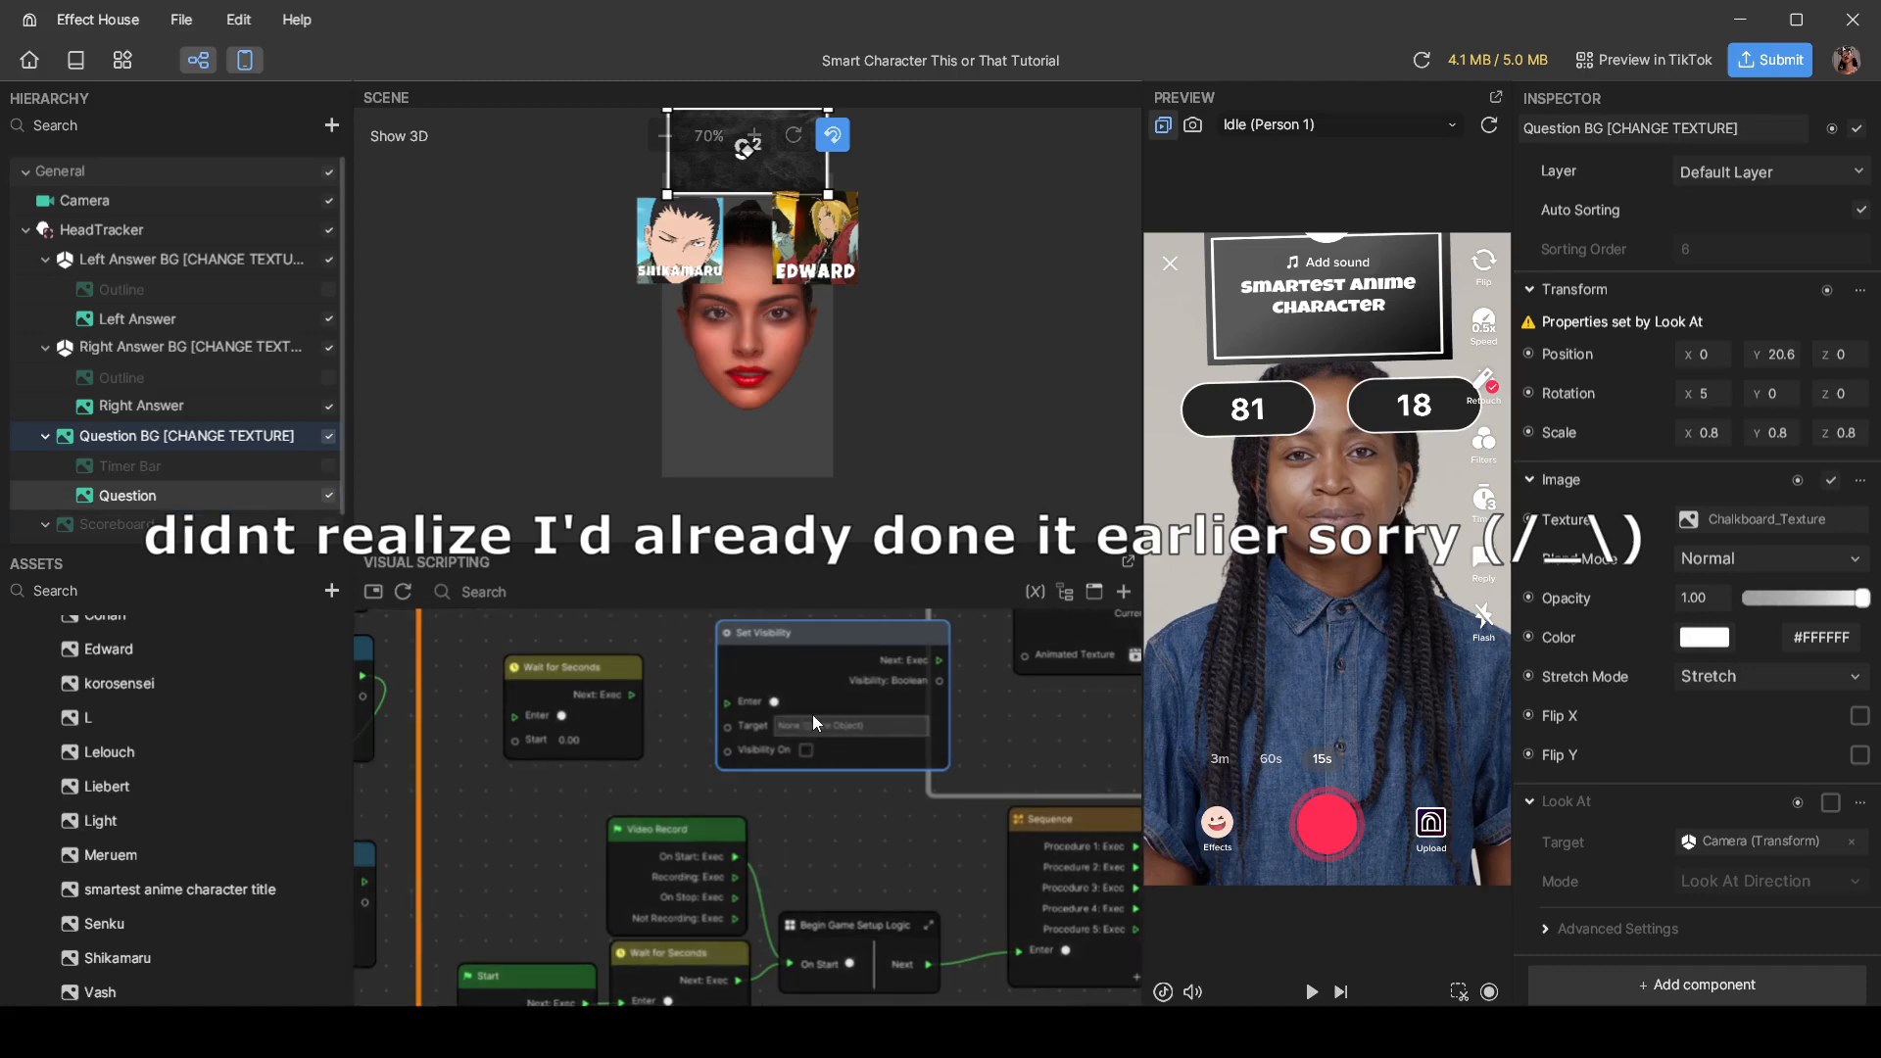
pyautogui.moveTo(143, 438); pyautogui.dragTo(658, 641)
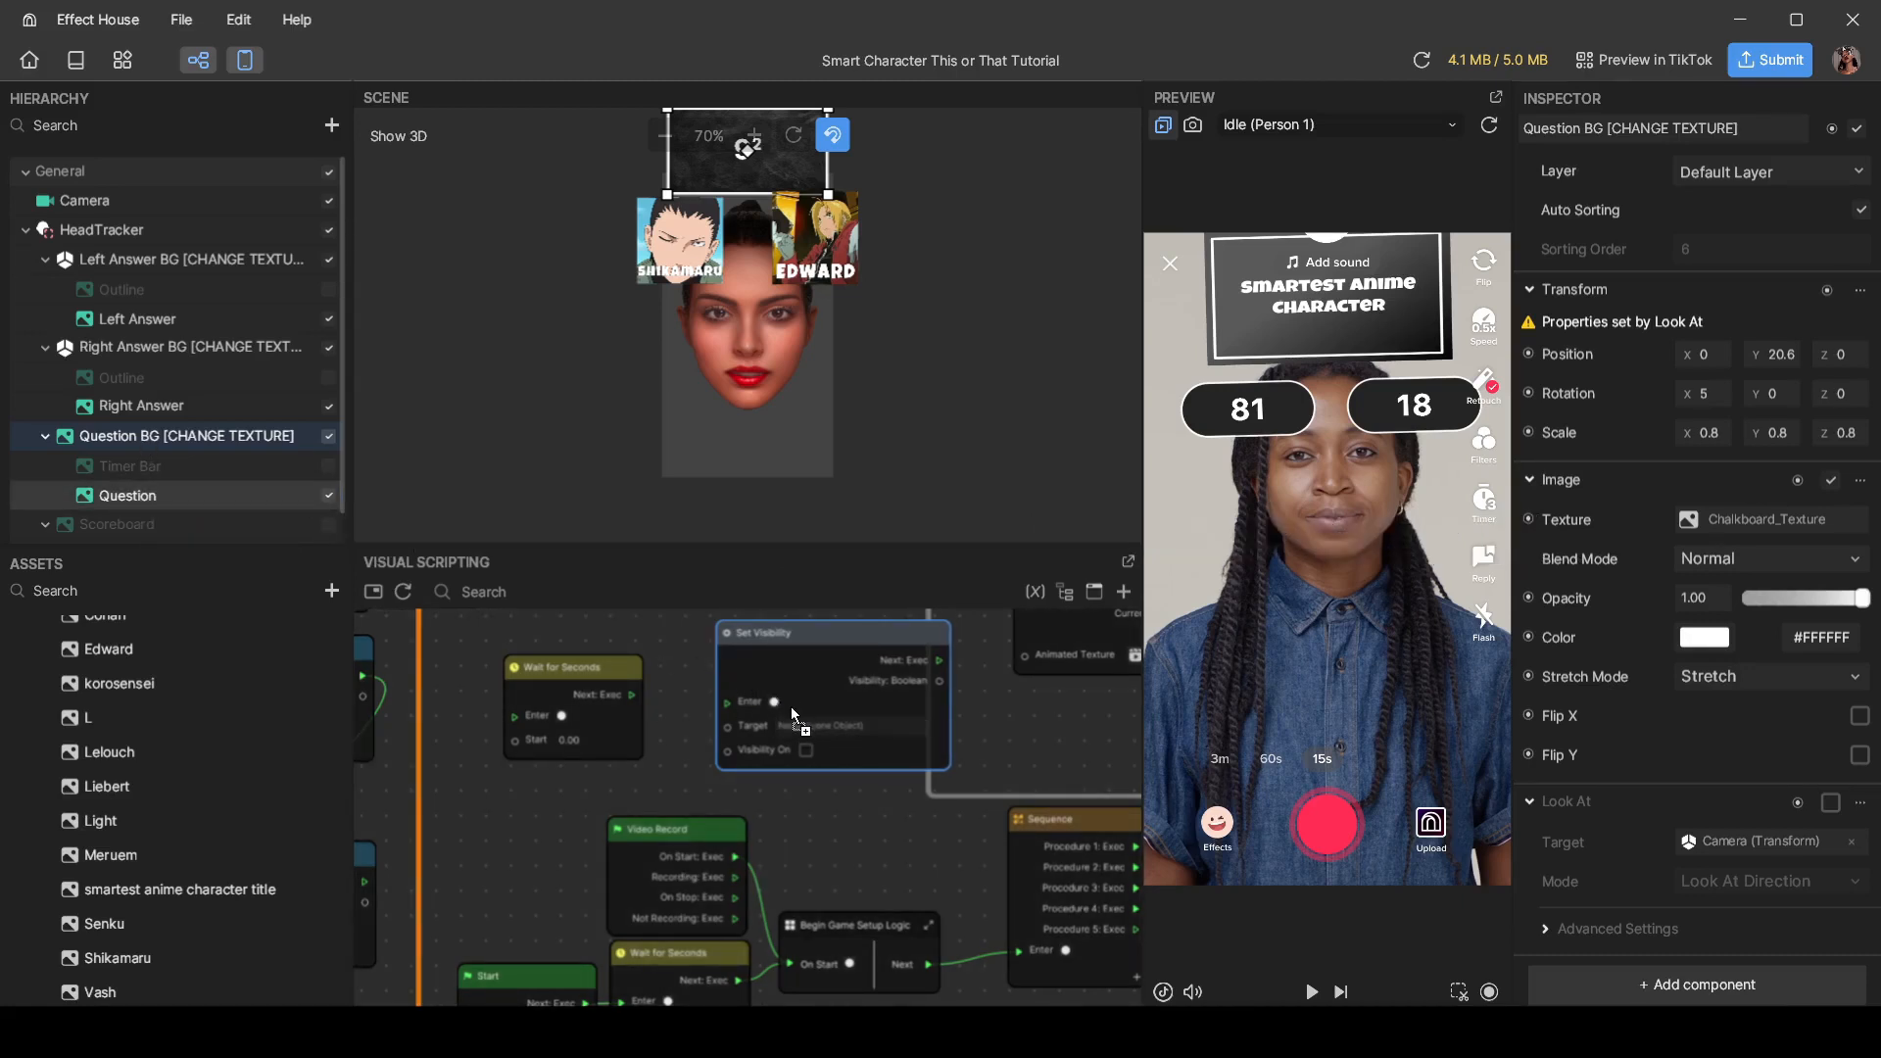
pyautogui.moveTo(807, 721); pyautogui.dragTo(811, 727)
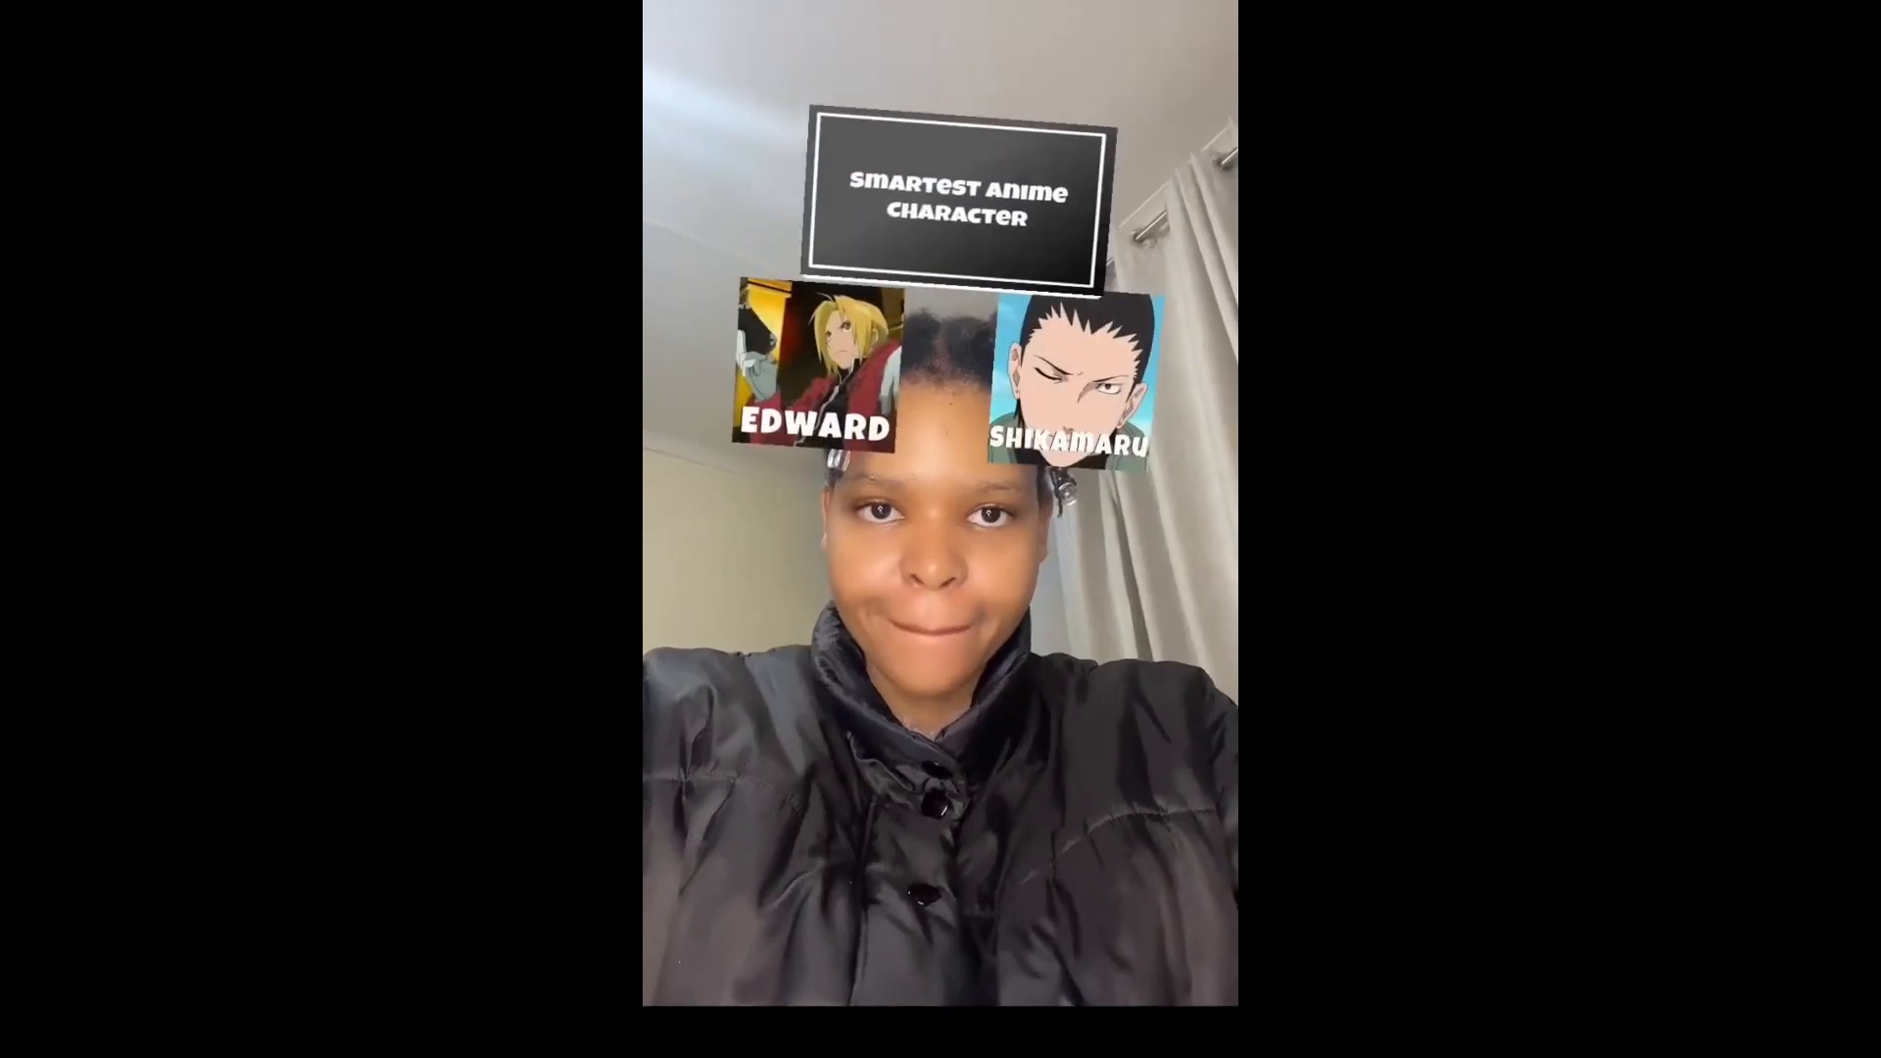